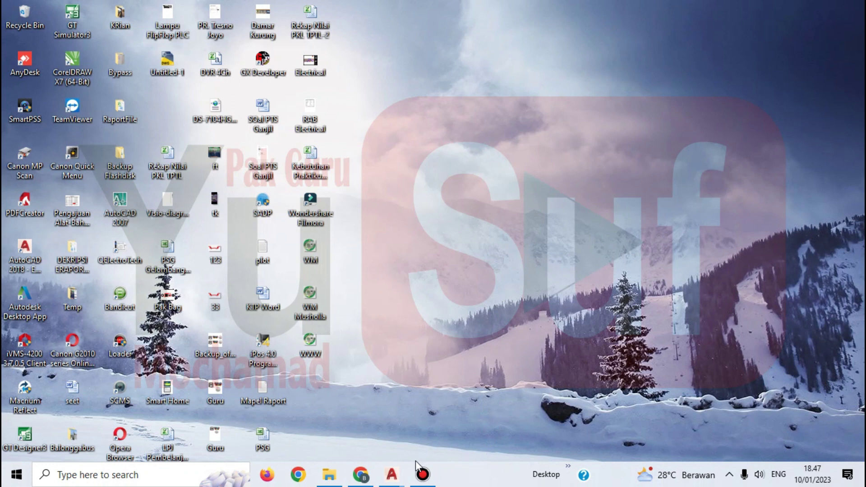
# - Switch to the FA SNI.dwg drawing in AutoCAD and look over the site plan from the rear buildings to the parking area
pyautogui.moveTo(398, 476)
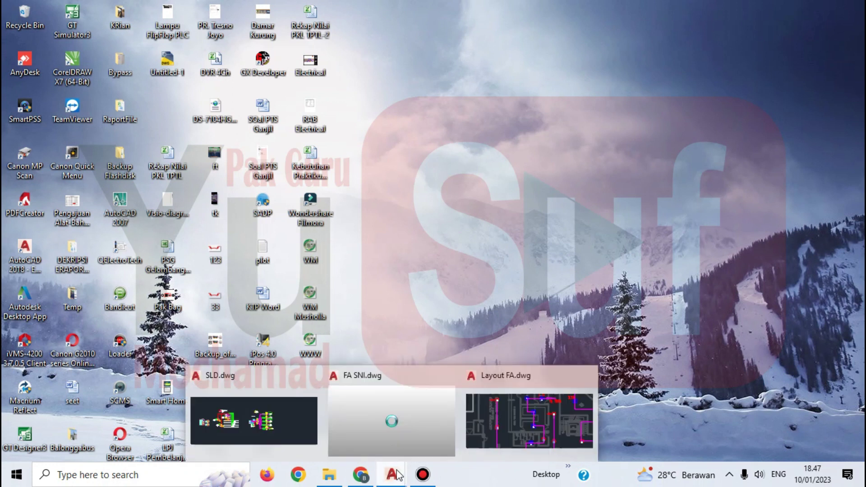
pyautogui.click(433, 426)
pyautogui.moveTo(415, 254); pyautogui.dragTo(428, 250, button='middle')
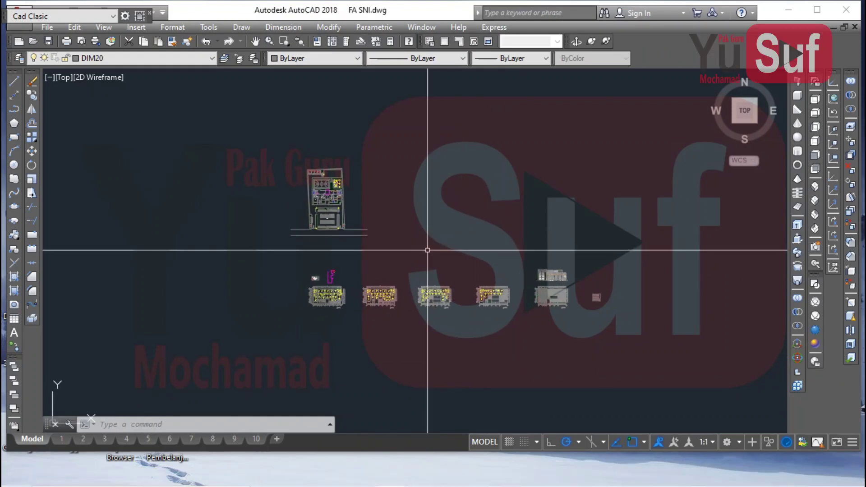
pyautogui.scroll(3, 362, 207)
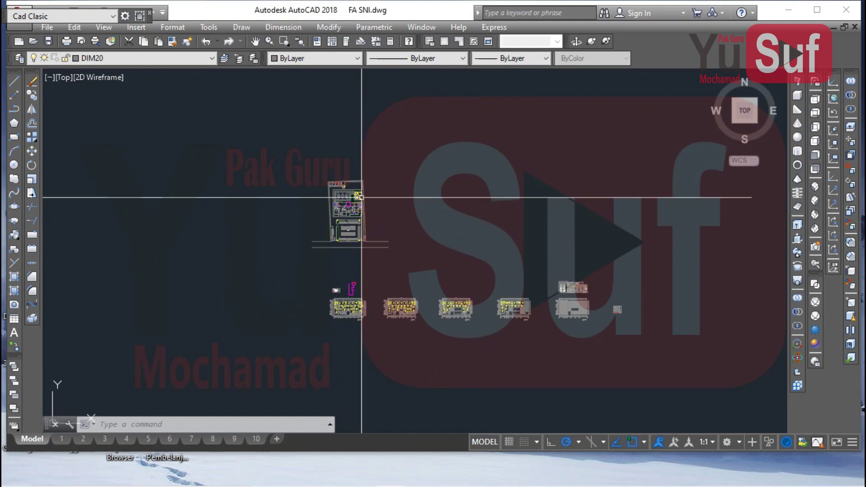
pyautogui.scroll(4, 358, 188)
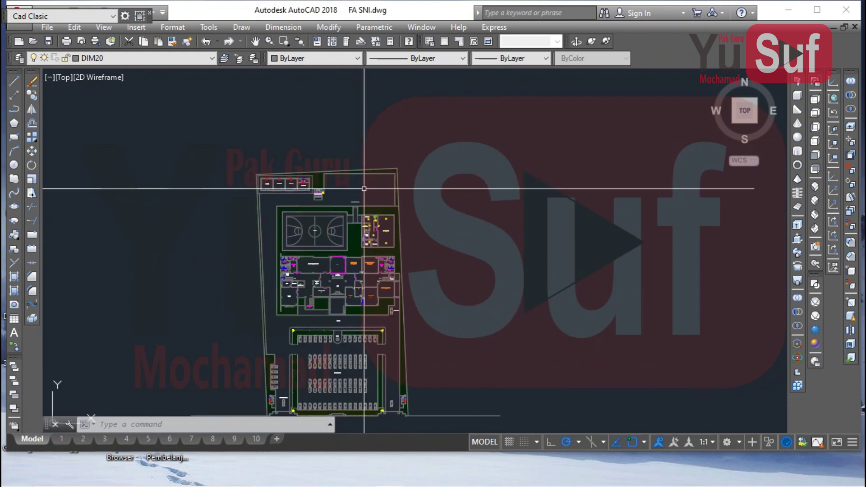
pyautogui.moveTo(367, 184); pyautogui.dragTo(381, 160, button='middle')
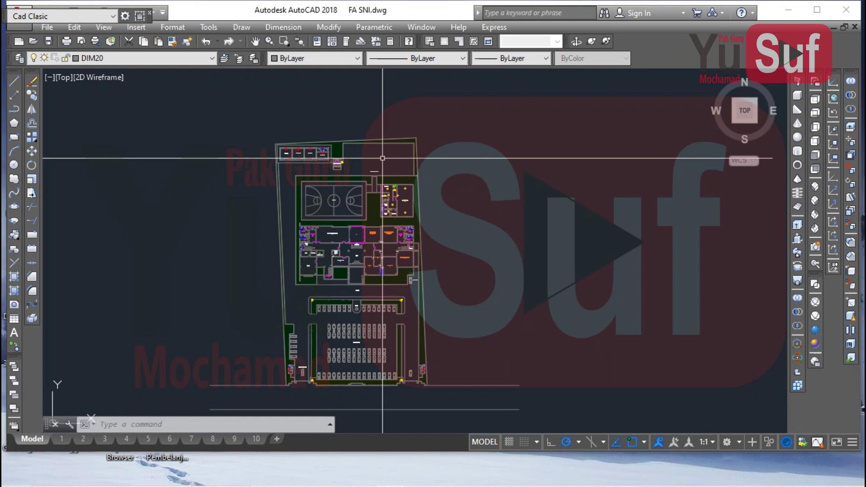
pyautogui.moveTo(376, 212)
pyautogui.mouseDown(button='middle')
pyautogui.moveTo(385, 220)
pyautogui.moveTo(381, 141)
pyautogui.mouseUp(button='middle')
pyautogui.moveTo(387, 234); pyautogui.dragTo(359, 141, button='middle')
pyautogui.scroll(-3, 360, 141)
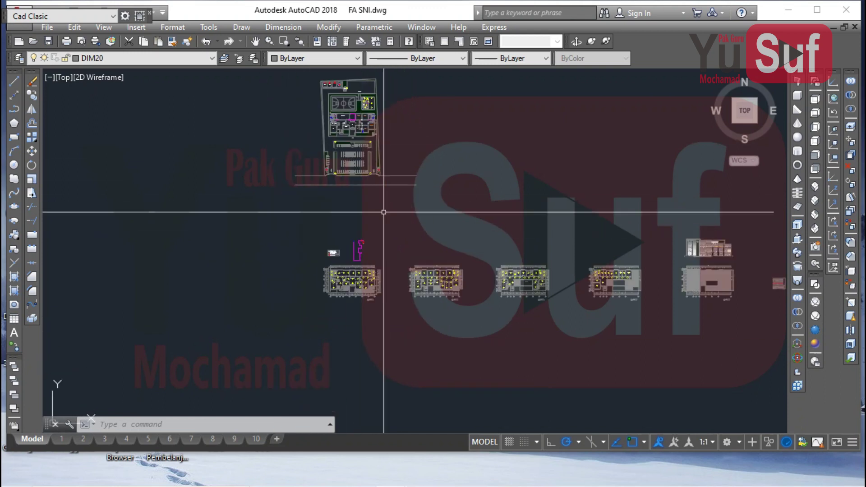
# - Examine the 1st floor plan, its rooms and the yellow point symbols placed in them
pyautogui.scroll(4, 364, 287)
pyautogui.moveTo(360, 286); pyautogui.dragTo(470, 163, button='middle')
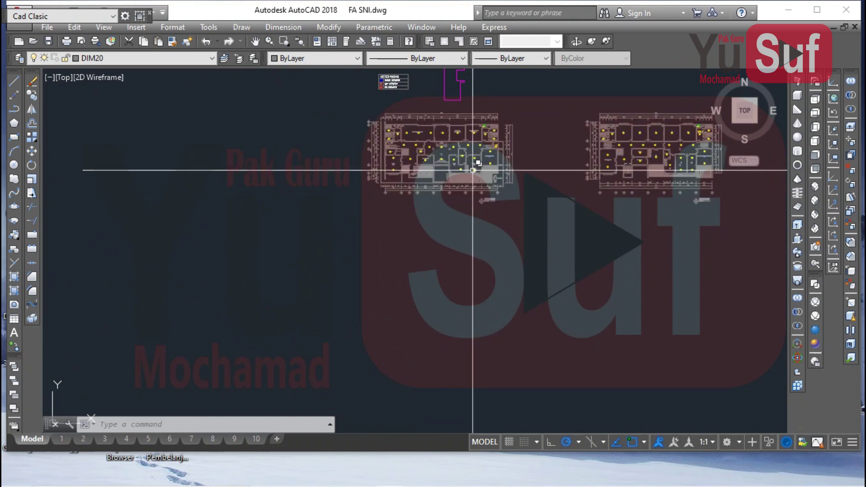
pyautogui.scroll(2, 475, 211)
pyautogui.moveTo(476, 210); pyautogui.dragTo(365, 271, button='middle')
pyautogui.moveTo(318, 197); pyautogui.dragTo(378, 237, button='middle')
pyautogui.scroll(2, 378, 234)
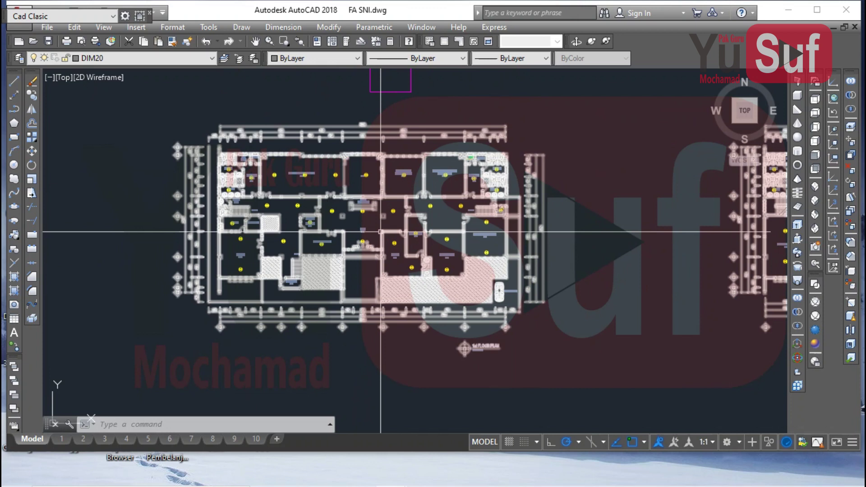
pyautogui.moveTo(383, 256); pyautogui.dragTo(363, 257, button='middle')
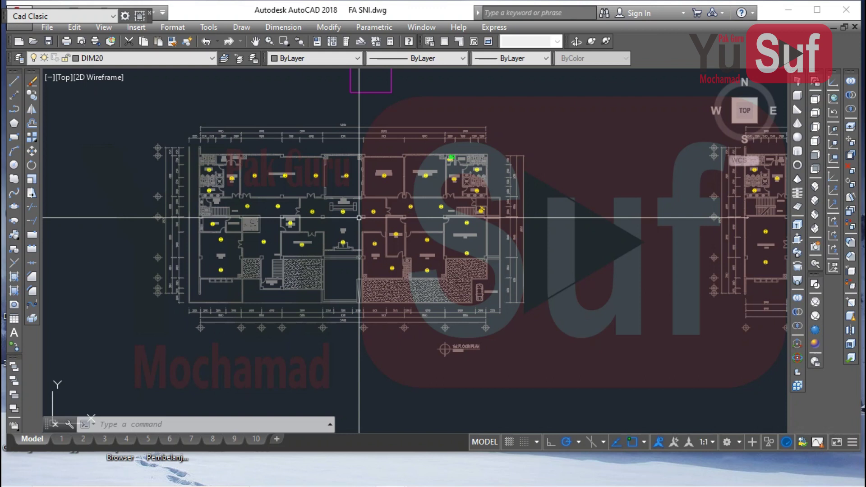
pyautogui.moveTo(334, 202); pyautogui.dragTo(316, 217, button='middle')
pyautogui.moveTo(391, 207); pyautogui.dragTo(375, 223, button='middle')
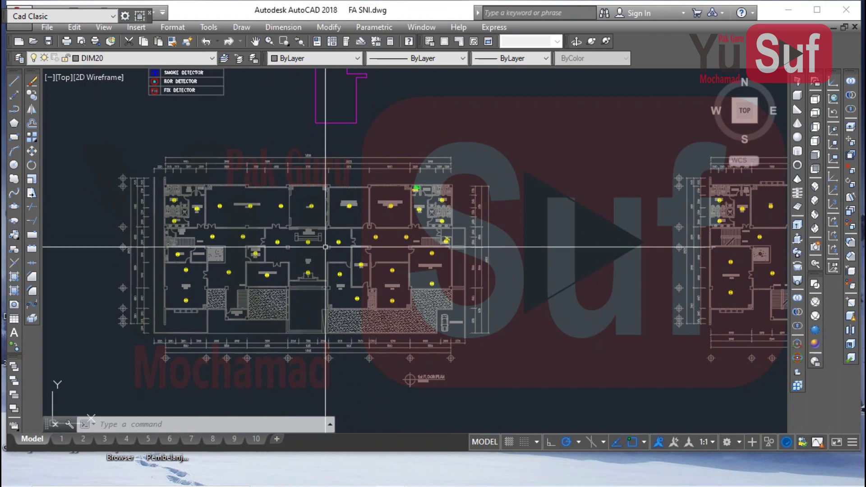
# - Compare the main building's rooms on the site plan with those on the 1st floor plan
pyautogui.scroll(-3, 325, 246)
pyautogui.moveTo(325, 246)
pyautogui.mouseDown(button='middle')
pyautogui.moveTo(201, 210)
pyautogui.moveTo(259, 332)
pyautogui.mouseUp(button='middle')
pyautogui.moveTo(270, 265); pyautogui.dragTo(301, 389, button='middle')
pyautogui.moveTo(301, 299); pyautogui.dragTo(302, 383, button='middle')
pyautogui.scroll(5, 321, 224)
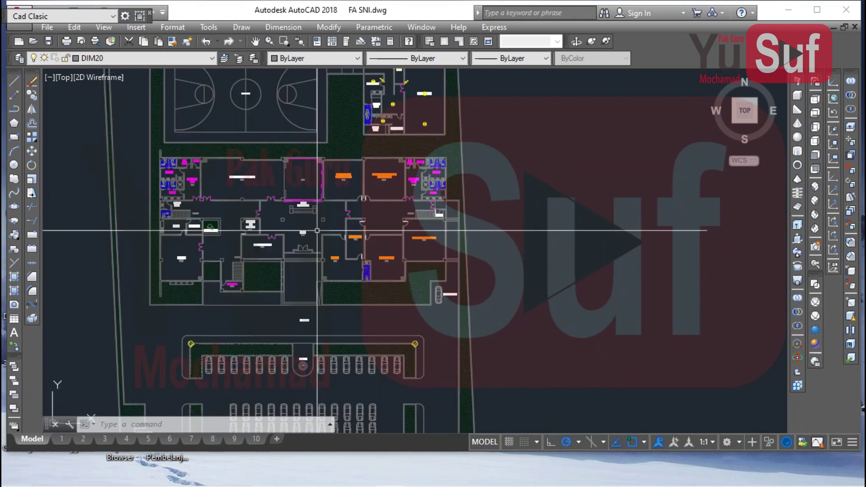
pyautogui.scroll(2, 320, 223)
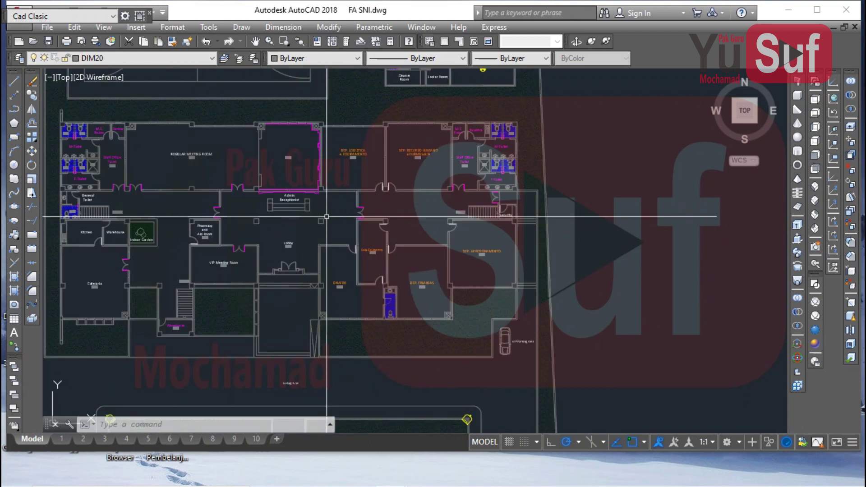
pyautogui.scroll(-7, 326, 216)
pyautogui.moveTo(337, 218); pyautogui.dragTo(298, 78, button='middle')
pyautogui.moveTo(330, 259)
pyautogui.mouseDown(button='middle')
pyautogui.moveTo(281, 92)
pyautogui.moveTo(291, 4)
pyautogui.mouseUp(button='middle')
pyautogui.scroll(3, 231, 198)
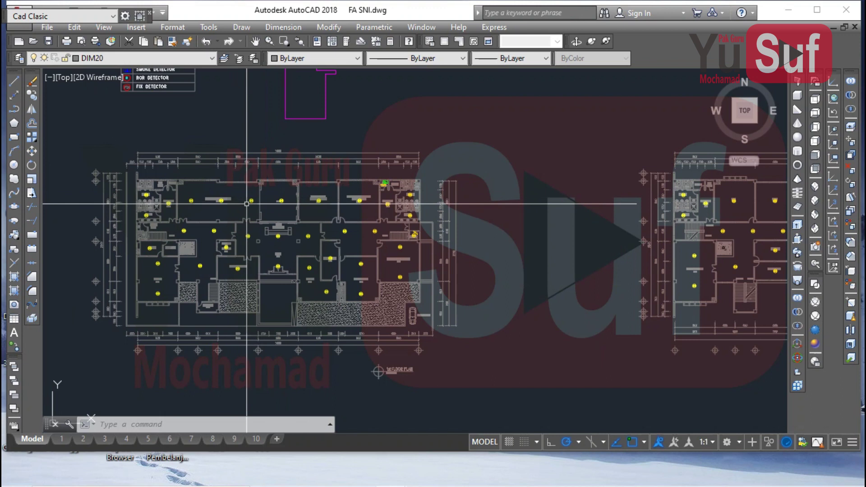
pyautogui.moveTo(248, 205); pyautogui.dragTo(366, 179, button='middle')
pyautogui.moveTo(413, 211); pyautogui.dragTo(298, 218, button='middle')
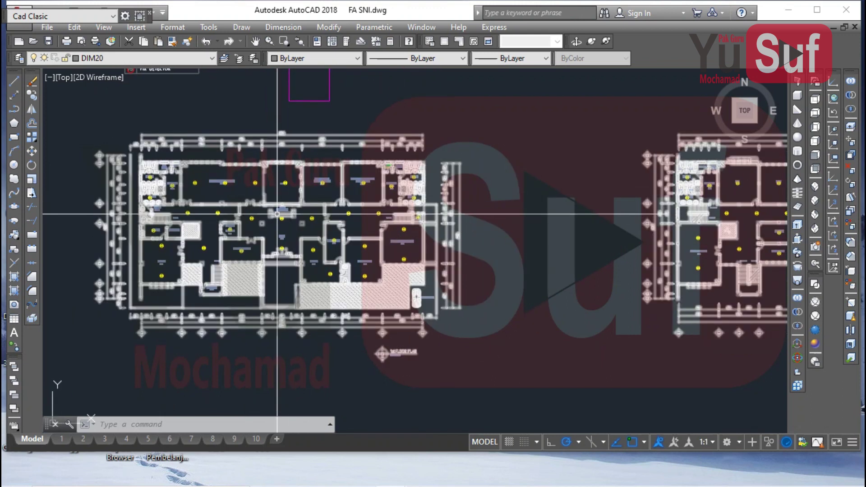
pyautogui.scroll(3, 206, 199)
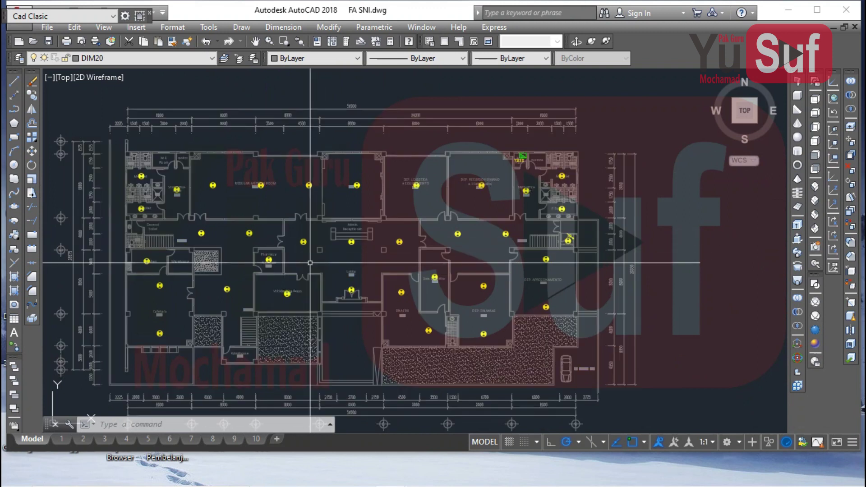
# - Examine the training studio building beside the basketball court on the site plan
pyautogui.scroll(-2, 361, 248)
pyautogui.moveTo(355, 244); pyautogui.dragTo(355, 355, button='middle')
pyautogui.moveTo(375, 286); pyautogui.dragTo(374, 363, button='middle')
pyautogui.moveTo(371, 236); pyautogui.dragTo(367, 390, button='middle')
pyautogui.moveTo(365, 276); pyautogui.dragTo(365, 423, button='middle')
pyautogui.scroll(1, 365, 422)
pyautogui.moveTo(365, 251); pyautogui.dragTo(365, 394, button='middle')
pyautogui.scroll(-1, 385, 243)
pyautogui.moveTo(384, 243); pyautogui.dragTo(363, 359, button='middle')
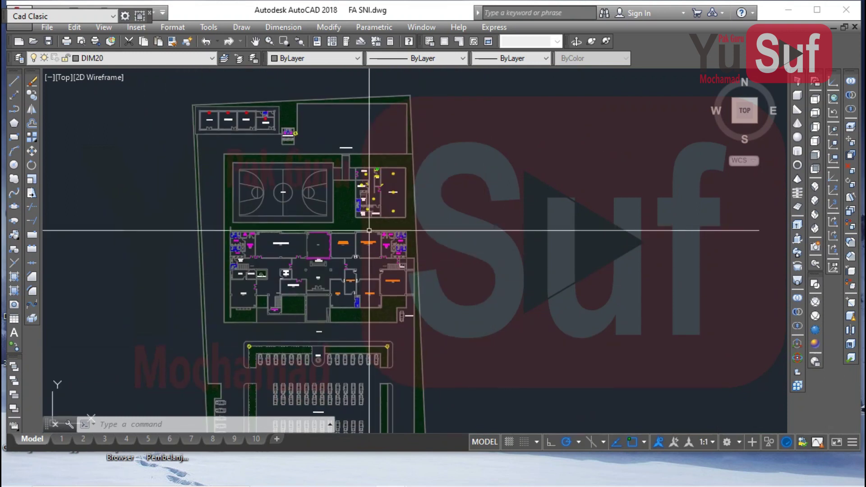
pyautogui.scroll(6, 362, 181)
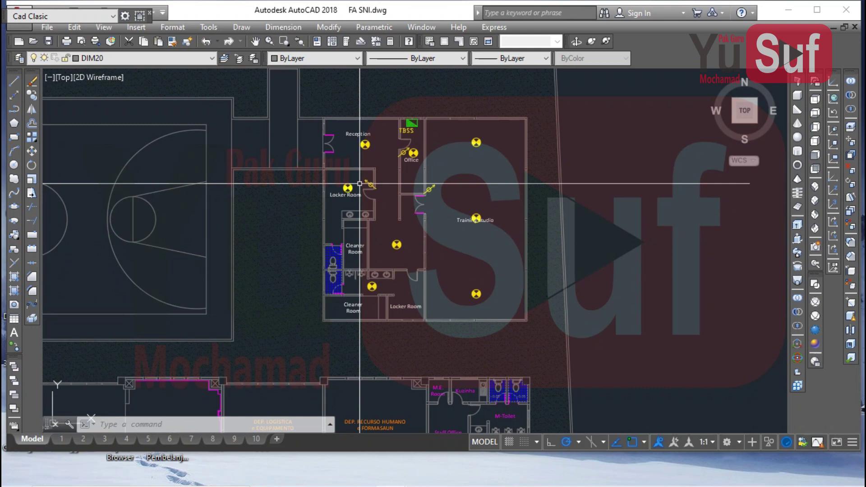
# - Look over the site plan's parking area and return to the rooms of the 1st floor plan
pyautogui.moveTo(384, 256); pyautogui.dragTo(356, 118, button='middle')
pyautogui.scroll(-4, 368, 278)
pyautogui.moveTo(363, 278); pyautogui.dragTo(352, 134, button='middle')
pyautogui.moveTo(324, 366); pyautogui.dragTo(352, 104, button='middle')
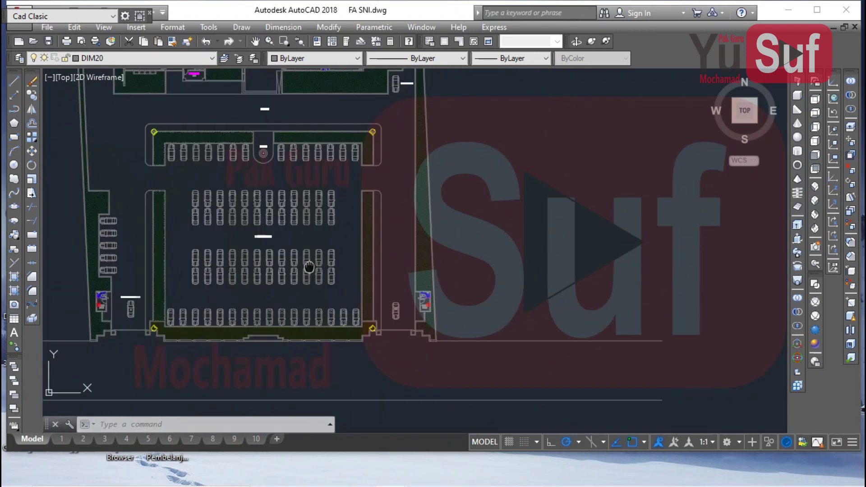
pyautogui.moveTo(330, 257); pyautogui.dragTo(332, 112, button='middle')
pyautogui.scroll(-1, 334, 246)
pyautogui.moveTo(334, 305); pyautogui.dragTo(310, 109, button='middle')
pyautogui.moveTo(247, 292); pyautogui.dragTo(302, 278, button='middle')
pyautogui.scroll(2, 265, 243)
pyautogui.moveTo(307, 142)
pyautogui.mouseDown(button='middle')
pyautogui.moveTo(330, 288)
pyautogui.moveTo(252, 98)
pyautogui.mouseUp(button='middle')
pyautogui.scroll(3, 290, 209)
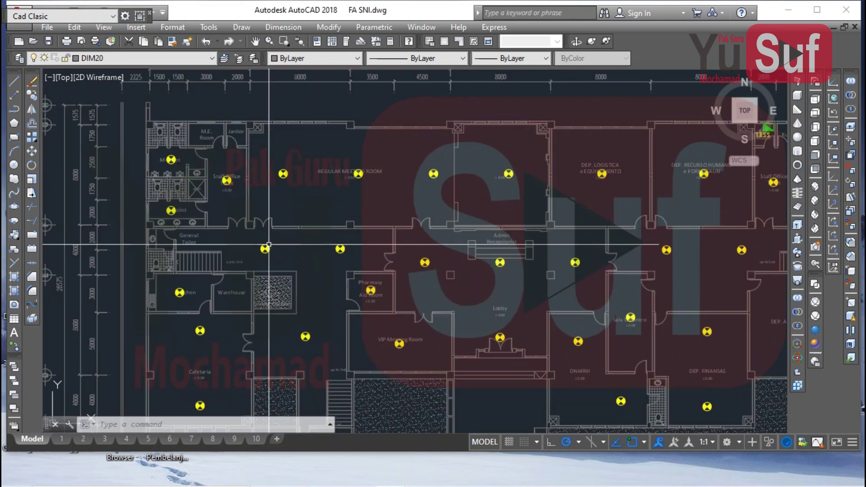
# - Examine the smoke, ROR and FIX detector symbols in the KETERANGAN legend alongside the regular meeting room area
pyautogui.moveTo(290, 209); pyautogui.dragTo(299, 327, button='middle')
pyautogui.scroll(3, 285, 146)
pyautogui.moveTo(285, 145); pyautogui.dragTo(355, 342, button='middle')
pyautogui.moveTo(296, 163); pyautogui.dragTo(364, 288, button='middle')
pyautogui.moveTo(279, 185); pyautogui.dragTo(323, 181, button='middle')
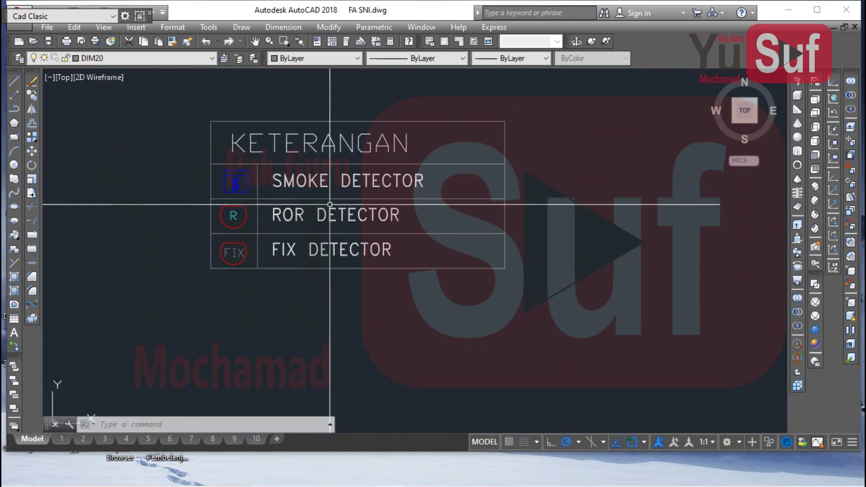
pyautogui.moveTo(316, 220); pyautogui.dragTo(339, 247, button='middle')
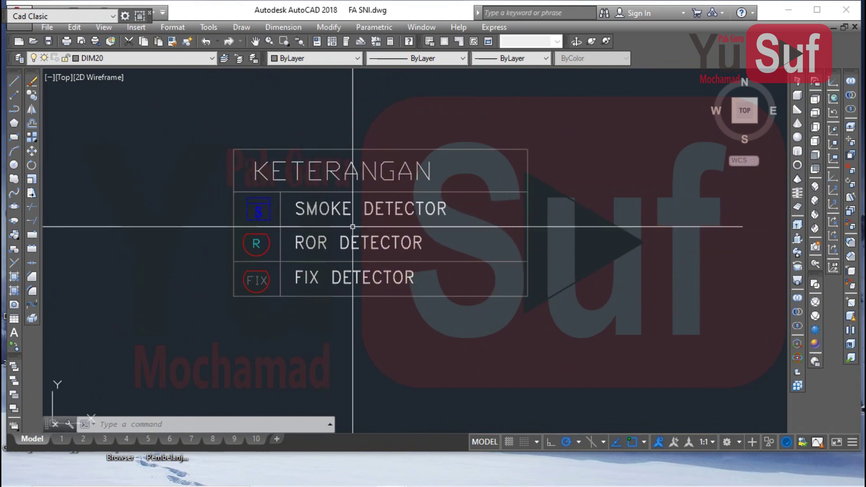
pyautogui.scroll(-4, 316, 216)
pyautogui.moveTo(444, 355); pyautogui.dragTo(392, 248, button='middle')
pyautogui.scroll(4, 371, 325)
pyautogui.moveTo(276, 254); pyautogui.dragTo(394, 276, button='middle')
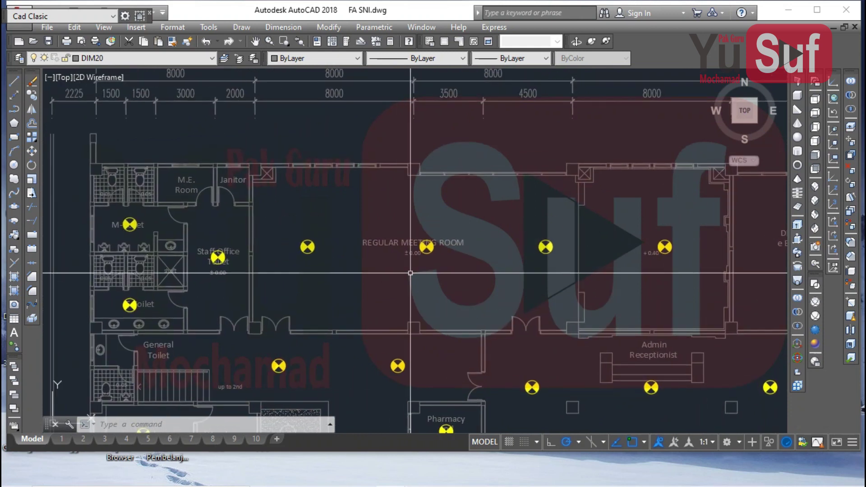
pyautogui.moveTo(458, 276); pyautogui.dragTo(393, 238, button='middle')
pyautogui.scroll(-4, 354, 220)
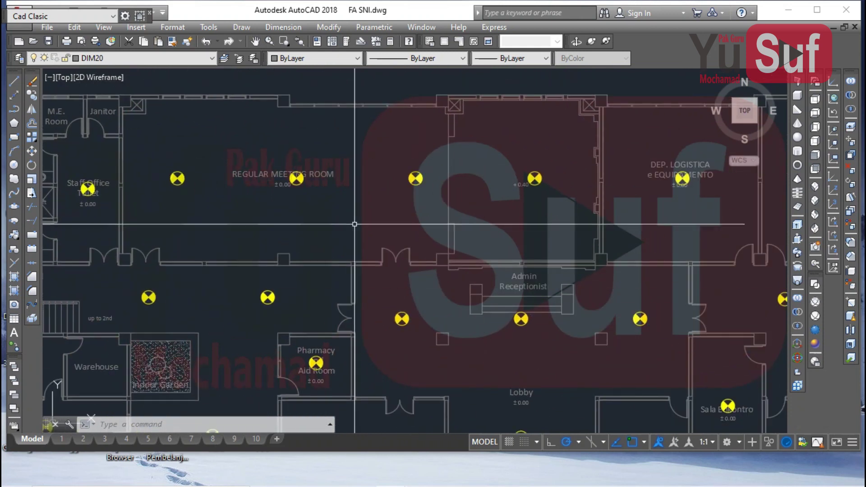
pyautogui.scroll(7, 248, 147)
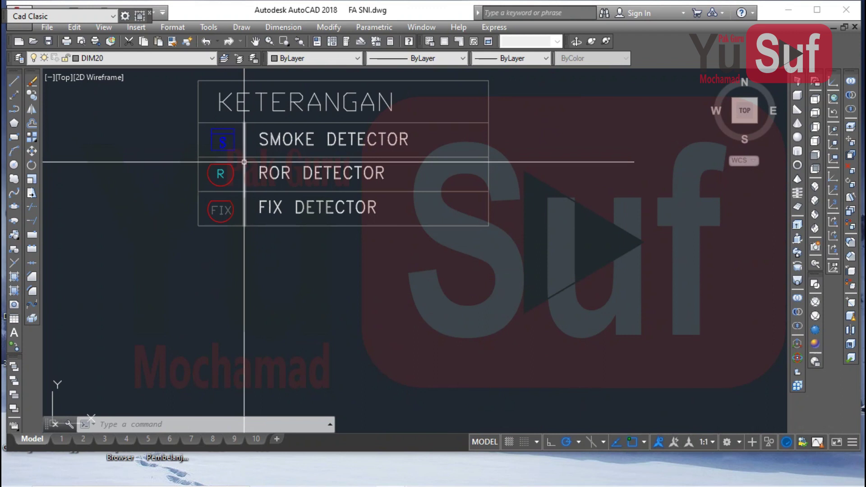
pyautogui.scroll(2, 242, 163)
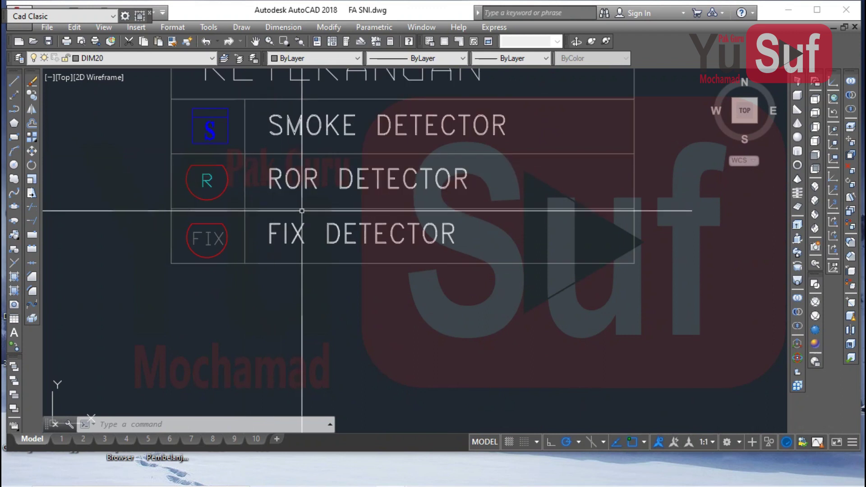
pyautogui.scroll(-3, 306, 217)
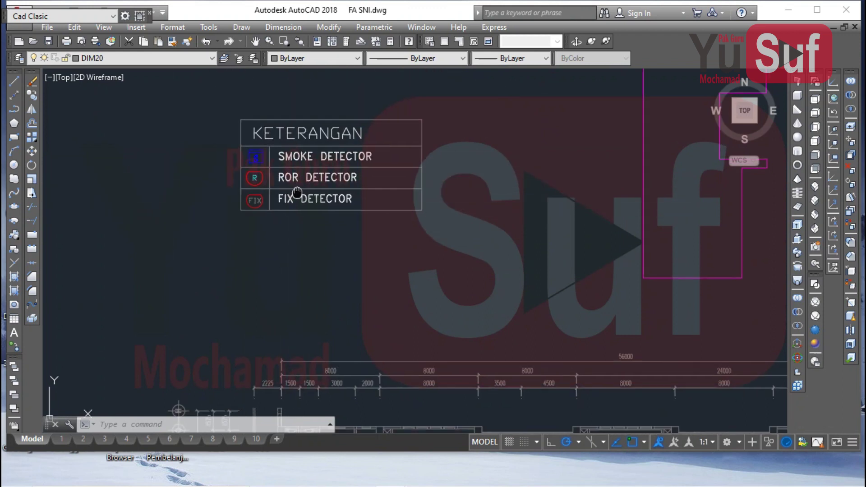
# - Check the legend's detector types against the room layout of the 1st floor plan
pyautogui.moveTo(271, 193); pyautogui.dragTo(242, 79, button='middle')
pyautogui.moveTo(317, 289); pyautogui.dragTo(260, 131, button='middle')
pyautogui.moveTo(358, 278); pyautogui.dragTo(264, 237, button='middle')
pyautogui.moveTo(510, 261); pyautogui.dragTo(487, 348, button='middle')
pyautogui.moveTo(326, 237); pyautogui.dragTo(503, 481, button='middle')
pyautogui.scroll(2, 187, 141)
pyautogui.moveTo(236, 247); pyautogui.dragTo(261, 218, button='middle')
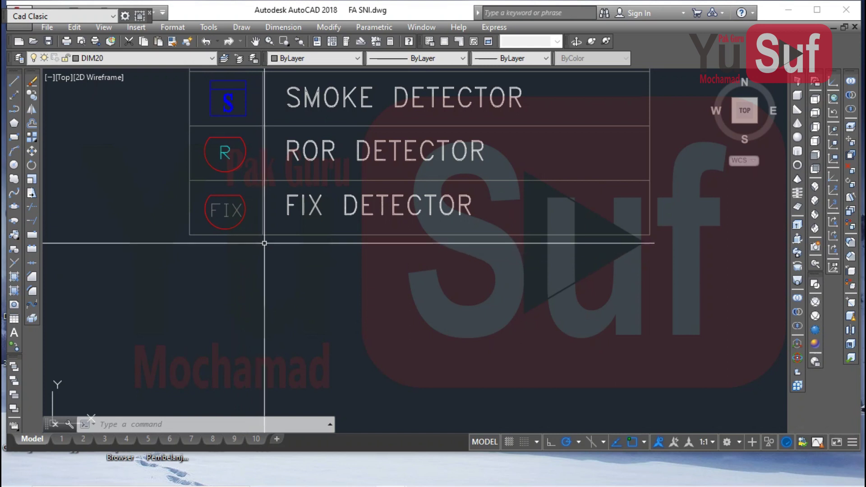
pyautogui.scroll(-4, 264, 243)
pyautogui.moveTo(319, 280); pyautogui.dragTo(211, 128, button='middle')
pyautogui.scroll(-2, 393, 316)
pyautogui.moveTo(393, 316)
pyautogui.mouseDown(button='middle')
pyautogui.moveTo(304, 161)
pyautogui.moveTo(315, 299)
pyautogui.mouseUp(button='middle')
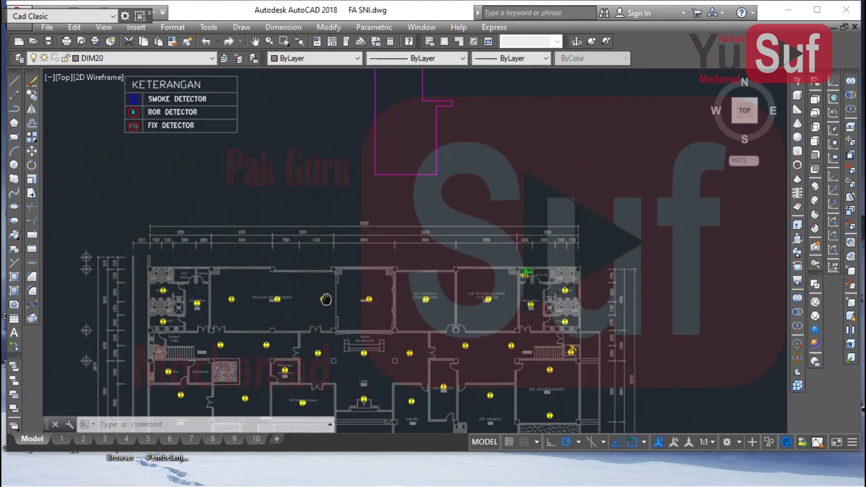
pyautogui.scroll(-2, 369, 248)
pyautogui.scroll(4, 360, 180)
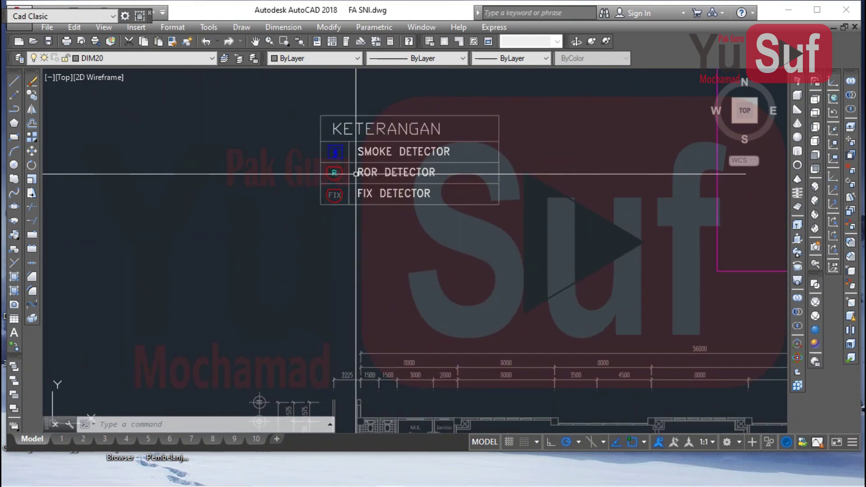
pyautogui.scroll(2, 356, 167)
pyautogui.scroll(-3, 235, 175)
# - Move the smoke detector symbol from the magenta outline above the floor plan onto the yellow marker in the upper-left M-Toilet
pyautogui.scroll(4, 297, 153)
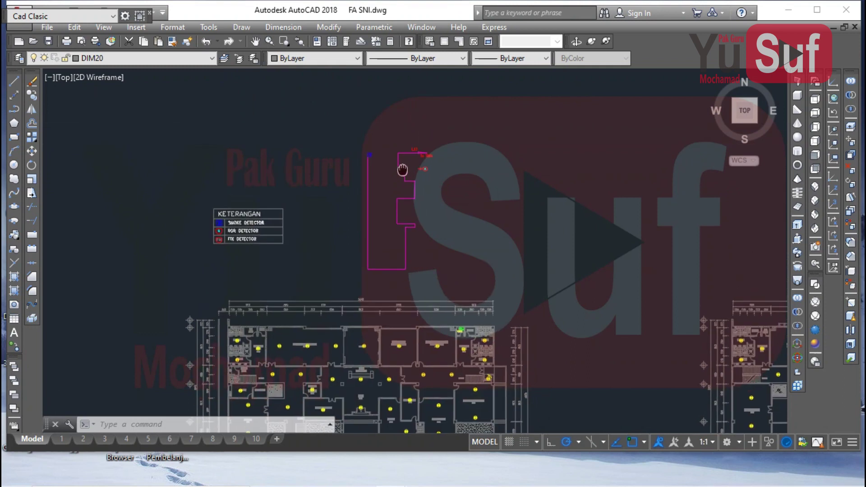
pyautogui.click(288, 136)
pyautogui.click(365, 217)
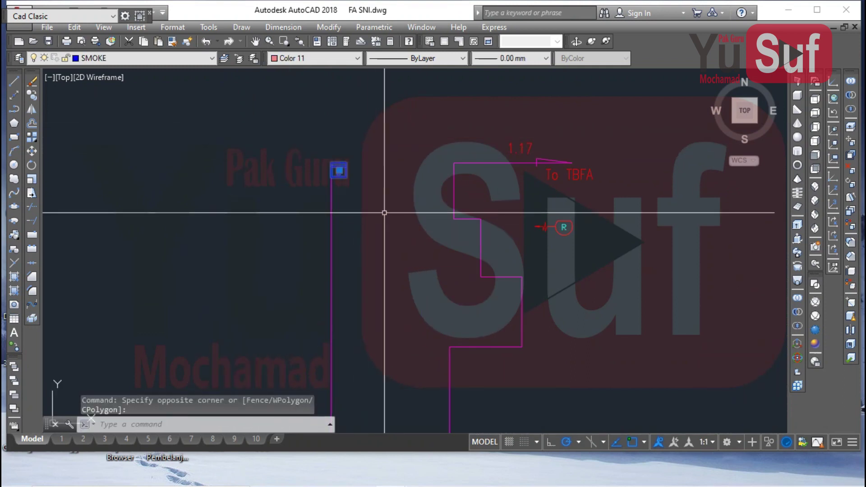
pyautogui.scroll(2, 344, 170)
pyautogui.write('m')
pyautogui.press('Return')
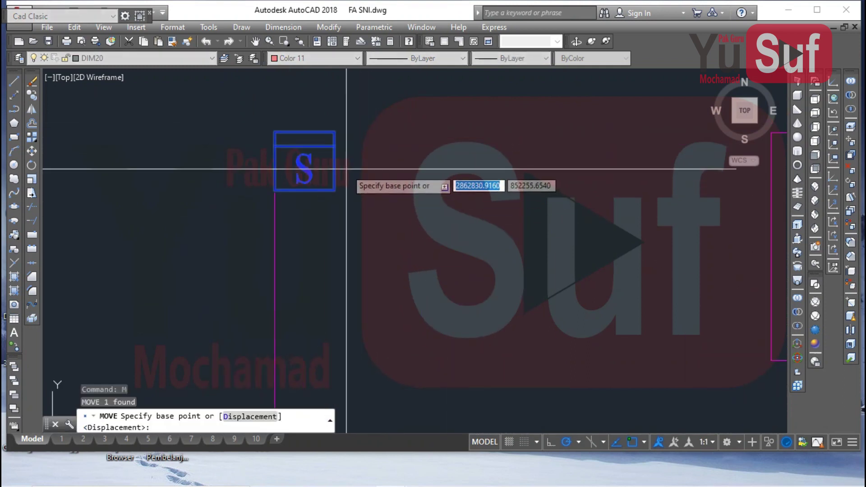
pyautogui.click(304, 160)
pyautogui.scroll(-10, 340, 142)
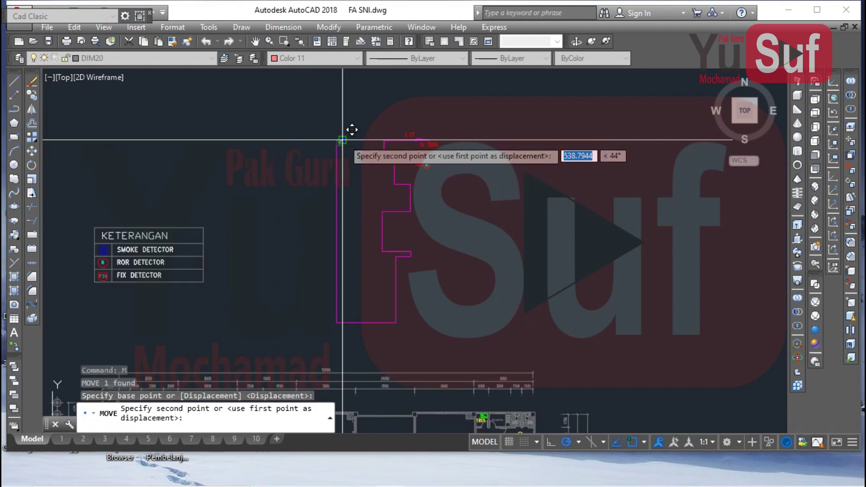
pyautogui.scroll(2, 313, 252)
pyautogui.scroll(4, 284, 266)
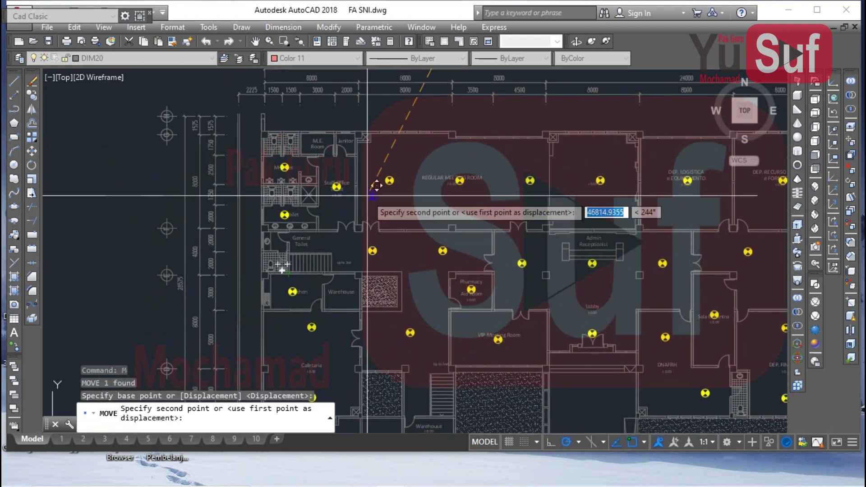
pyautogui.scroll(3, 286, 164)
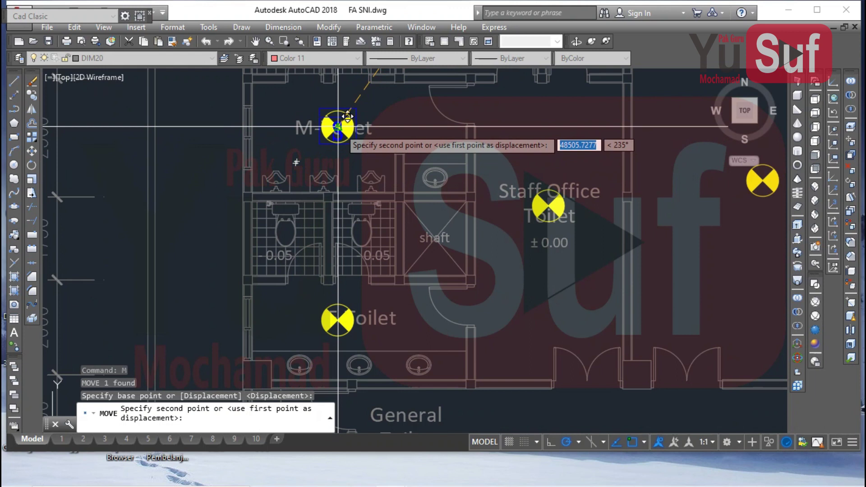
pyautogui.click(337, 126)
# - Copy the M-Toilet smoke detector onto the yellow markers of the adjacent F-Toilet and Staff Office Toilet
pyautogui.moveTo(395, 193); pyautogui.dragTo(342, 150, button='middle')
pyautogui.moveTo(324, 187); pyautogui.dragTo(361, 307, button='middle')
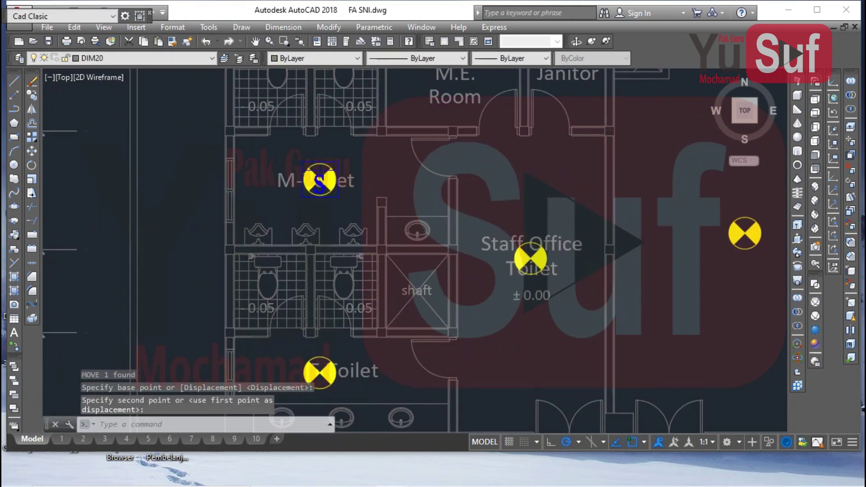
pyautogui.click(301, 163)
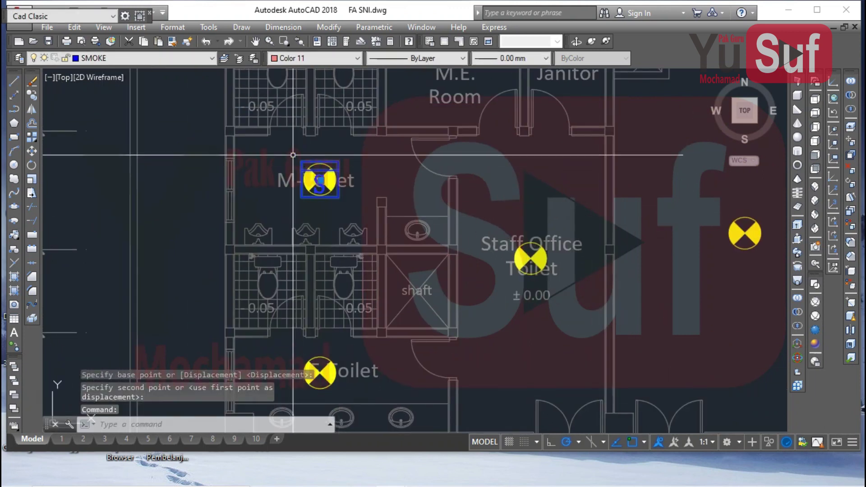
pyautogui.write('co')
pyautogui.press('Return')
pyautogui.scroll(4, 311, 177)
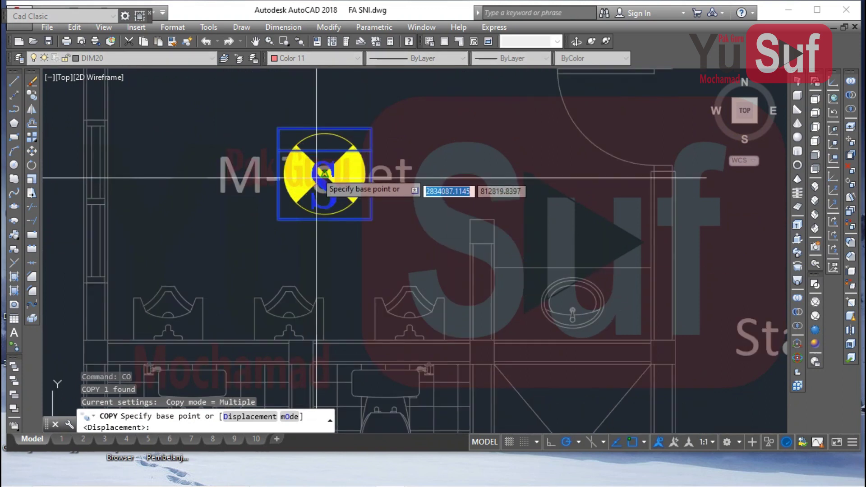
pyautogui.click(325, 133)
pyautogui.scroll(-5, 324, 133)
pyautogui.scroll(4, 319, 283)
pyautogui.click(319, 283)
pyautogui.scroll(-4, 319, 283)
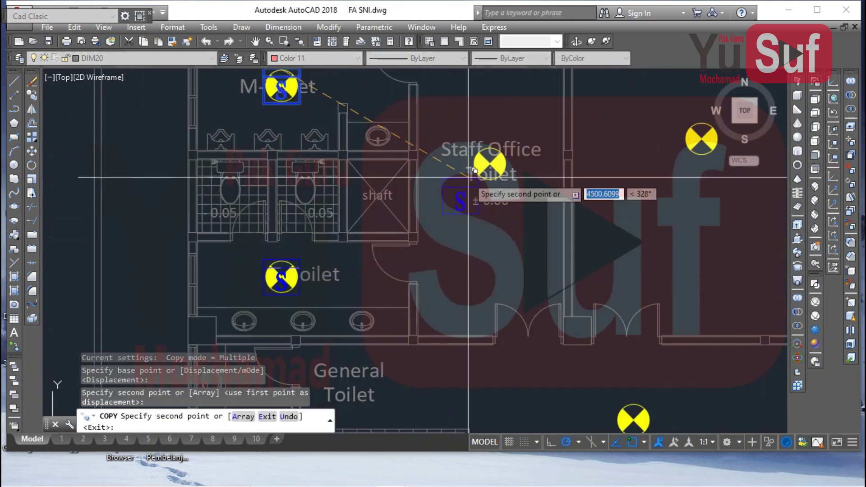
pyautogui.click(490, 145)
# - Copy the smoke detector onto the three Regular Meeting Room markers and the marker in the room above Admin Receptionist
pyautogui.scroll(-4, 364, 175)
pyautogui.scroll(3, 368, 175)
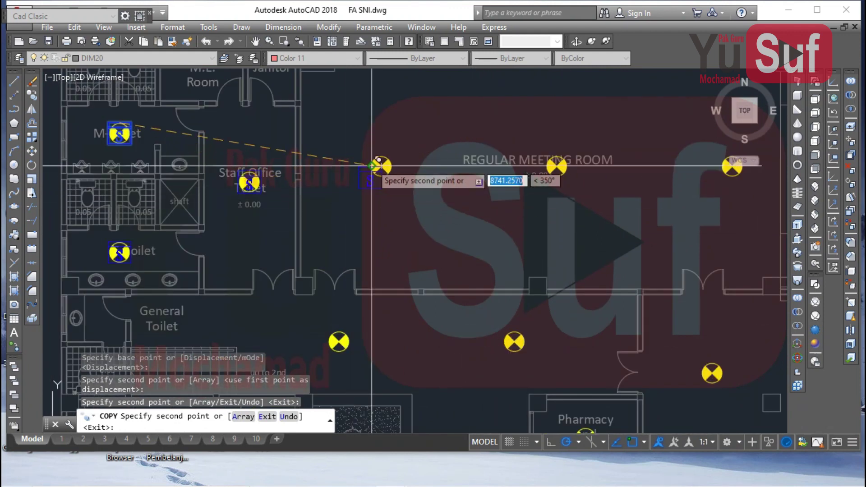
pyautogui.click(382, 157)
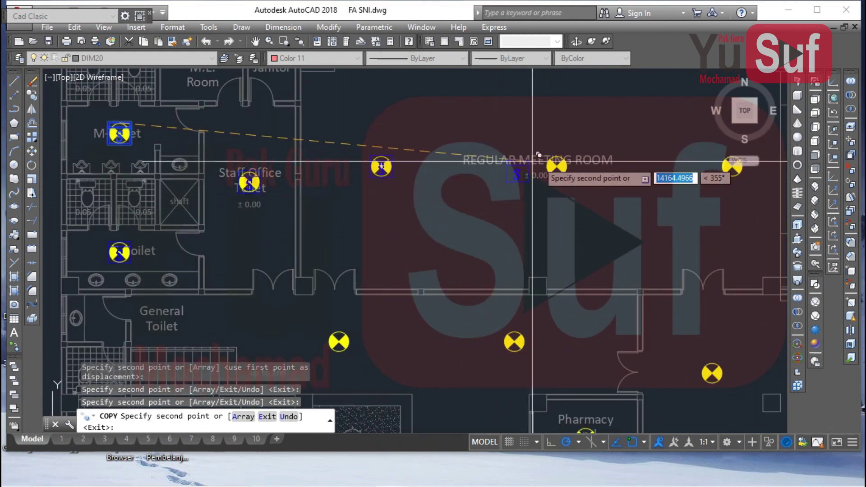
pyautogui.click(566, 166)
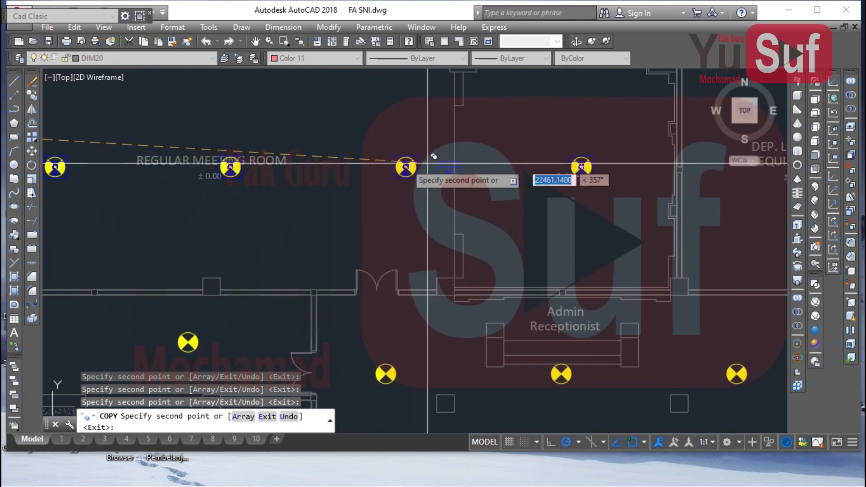
# - Place smoke detector copies on the markers in DEP. LOGISTICA and DEP. RECURSO HUMANO e FORMASAUN
pyautogui.scroll(-2, 363, 150)
pyautogui.moveTo(475, 182); pyautogui.dragTo(326, 190, button='middle')
pyautogui.scroll(5, 445, 169)
pyautogui.moveTo(480, 160)
pyautogui.mouseDown(button='middle')
pyautogui.moveTo(409, 201)
pyautogui.moveTo(400, 189)
pyautogui.moveTo(272, 158)
pyautogui.mouseUp(button='middle')
pyautogui.scroll(5, 409, 201)
pyautogui.click(439, 186)
pyautogui.scroll(-5, 187, 197)
pyautogui.scroll(3, 479, 149)
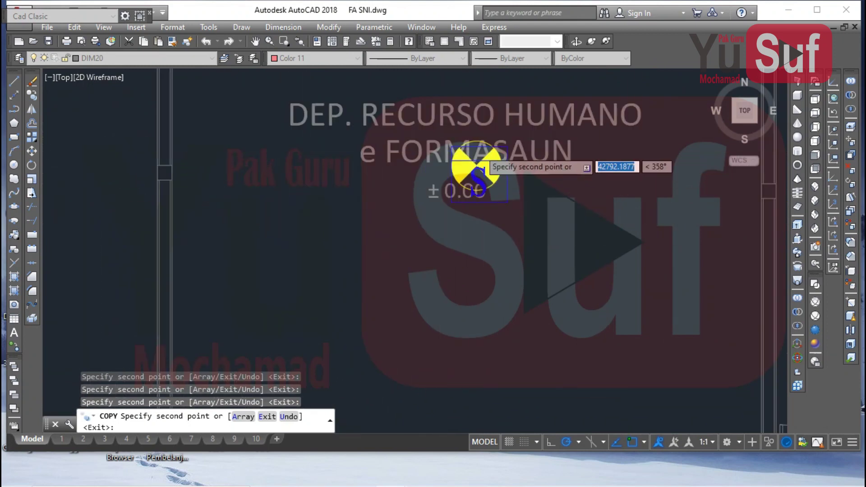
pyautogui.scroll(2, 480, 149)
# - Place smoke detector copies on the markers in the east-side Staff Office Toilet, M-Toilet and F-Toilet
pyautogui.scroll(-3, 475, 175)
pyautogui.scroll(4, 428, 171)
pyautogui.scroll(-3, 291, 203)
pyautogui.scroll(2, 466, 157)
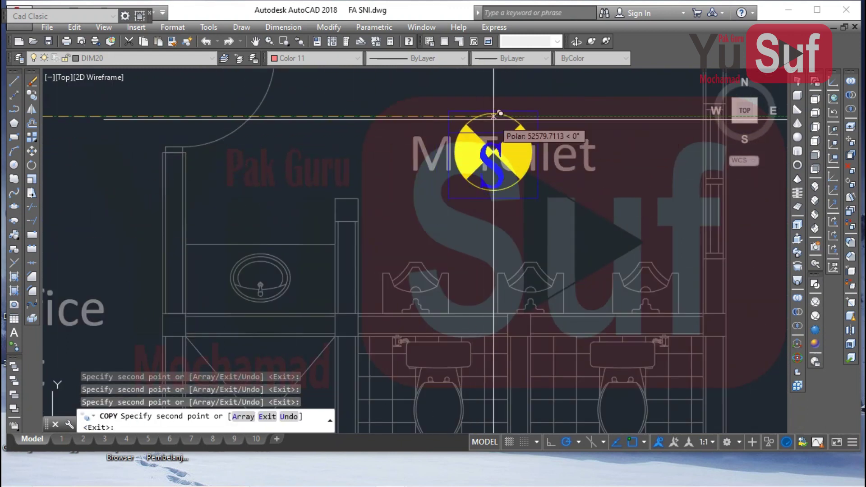
pyautogui.scroll(-3, 496, 113)
pyautogui.scroll(3, 492, 226)
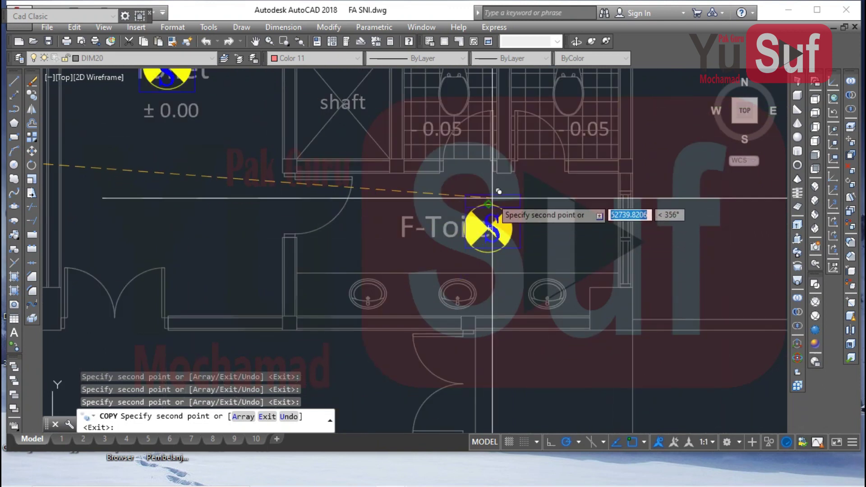
# - Place smoke detector copies on the Security room marker and both markers in DEP. APROZONAMENTO
pyautogui.scroll(-5, 514, 119)
pyautogui.scroll(5, 519, 171)
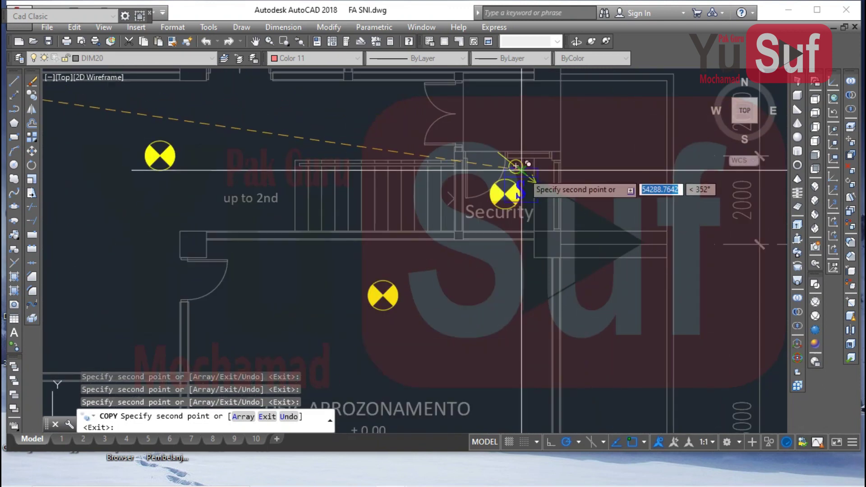
pyautogui.scroll(-5, 496, 163)
pyautogui.scroll(3, 465, 226)
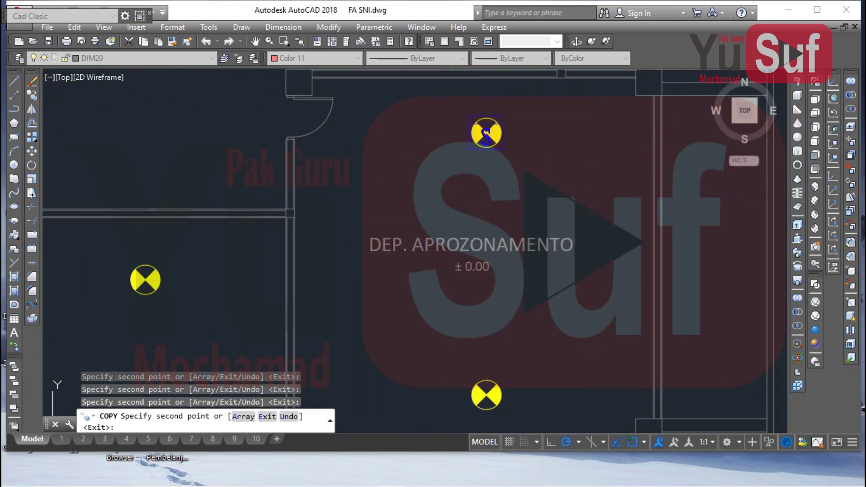
pyautogui.click(486, 371)
# - Place smoke detector copies on the two markers in DEP. FINANSAS
pyautogui.moveTo(401, 328); pyautogui.dragTo(736, 230, button='middle')
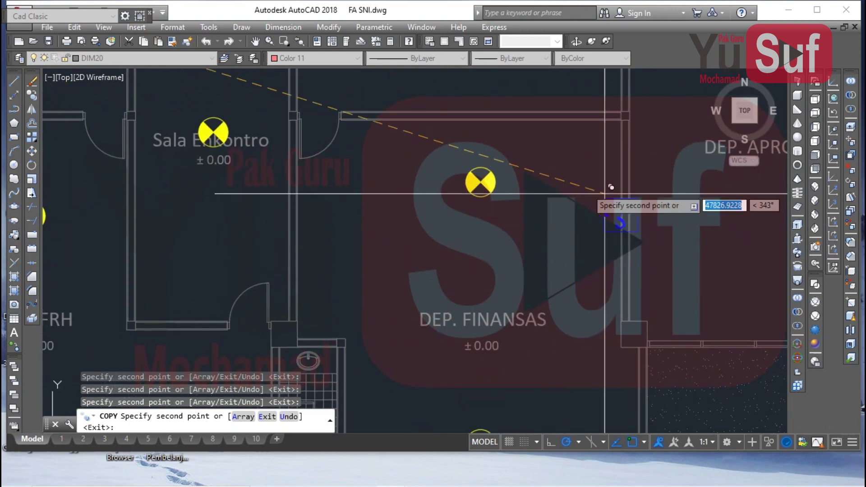
pyautogui.scroll(-3, 480, 167)
pyautogui.scroll(3, 473, 266)
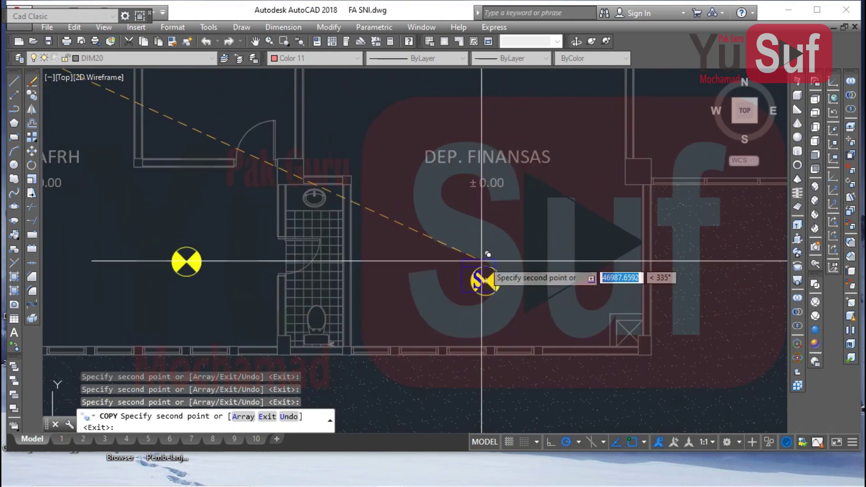
pyautogui.click(486, 266)
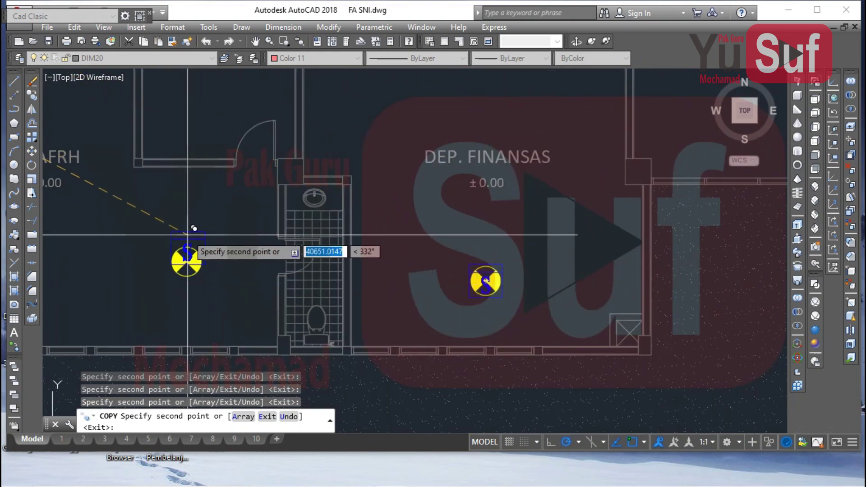
# - Place smoke detector copies on the two DNAFRH markers and the Sala Enkontro marker
pyautogui.click(187, 246)
pyautogui.moveTo(186, 246); pyautogui.dragTo(525, 329, button='middle')
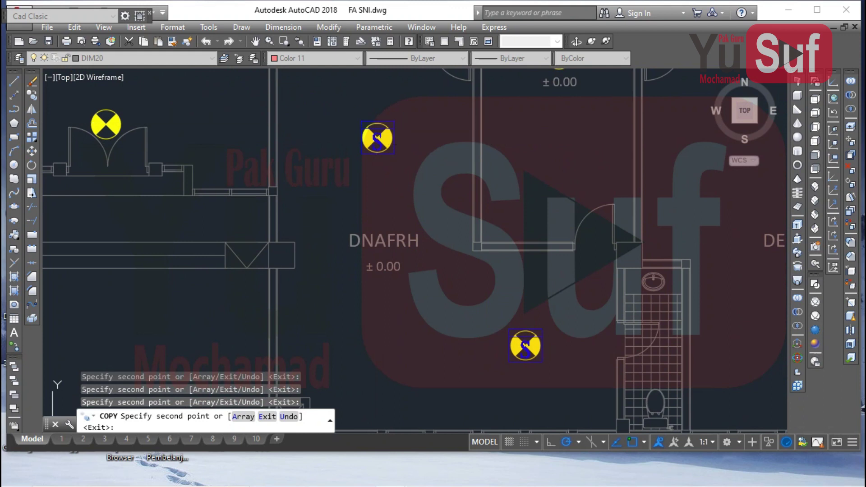
pyautogui.click(377, 121)
pyautogui.scroll(-3, 493, 261)
pyautogui.scroll(3, 499, 185)
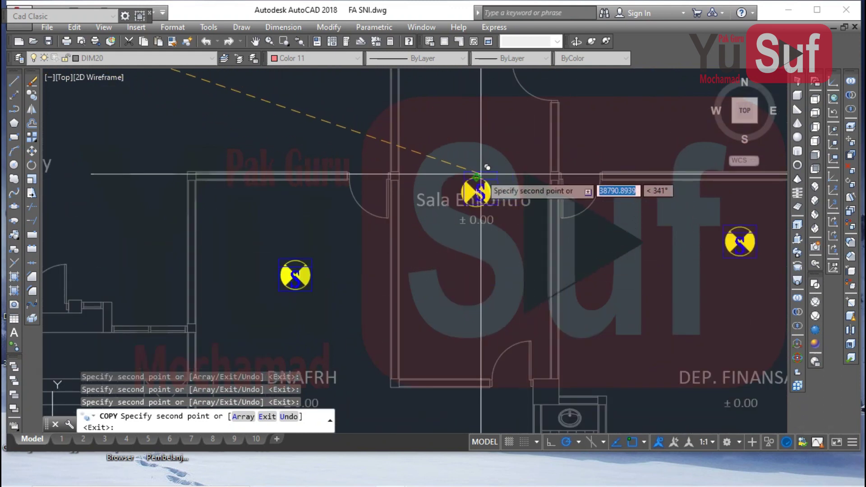
pyautogui.click(476, 193)
# - Place smoke detector copies on the markers in the VIP Meeting Room and the Pharmacy and Aid Room
pyautogui.scroll(-3, 476, 193)
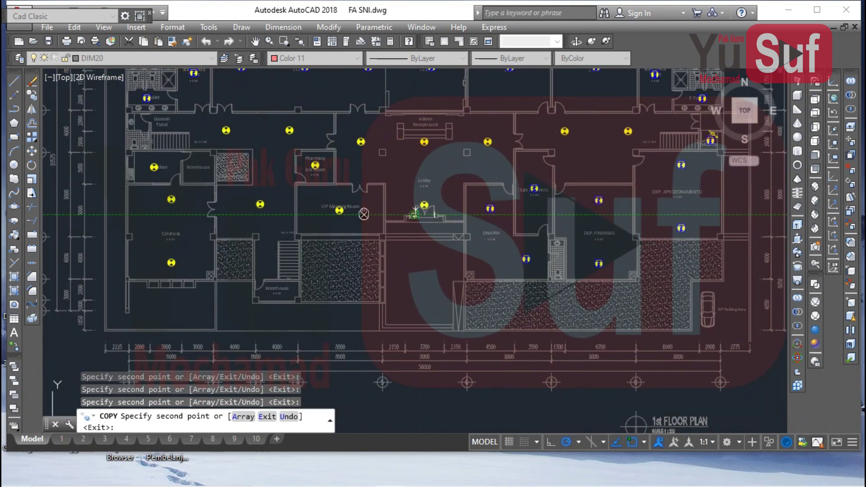
pyautogui.scroll(3, 308, 195)
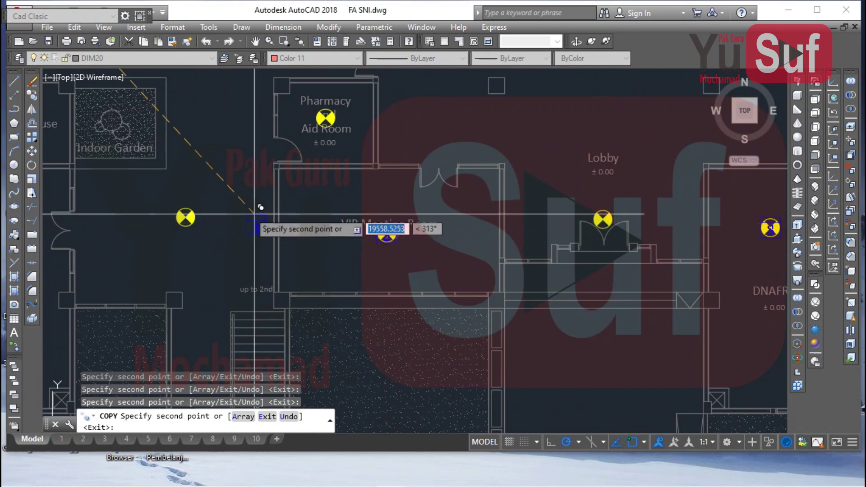
pyautogui.scroll(-3, 255, 213)
pyautogui.scroll(3, 379, 291)
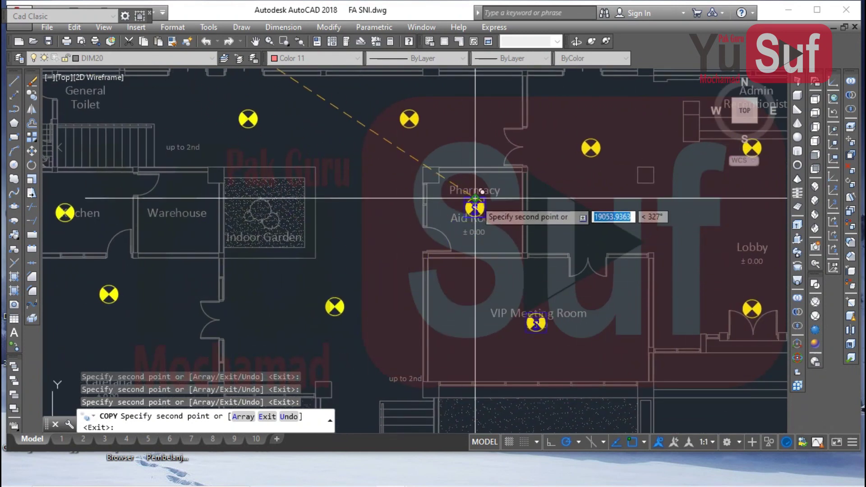
pyautogui.click(475, 198)
# - Place smoke detector copies on both Cafetaria markers and the Kitchen marker
pyautogui.scroll(-1, 475, 198)
pyautogui.scroll(1, 250, 258)
pyautogui.moveTo(245, 368); pyautogui.dragTo(315, 205, button='middle')
pyautogui.scroll(1, 315, 205)
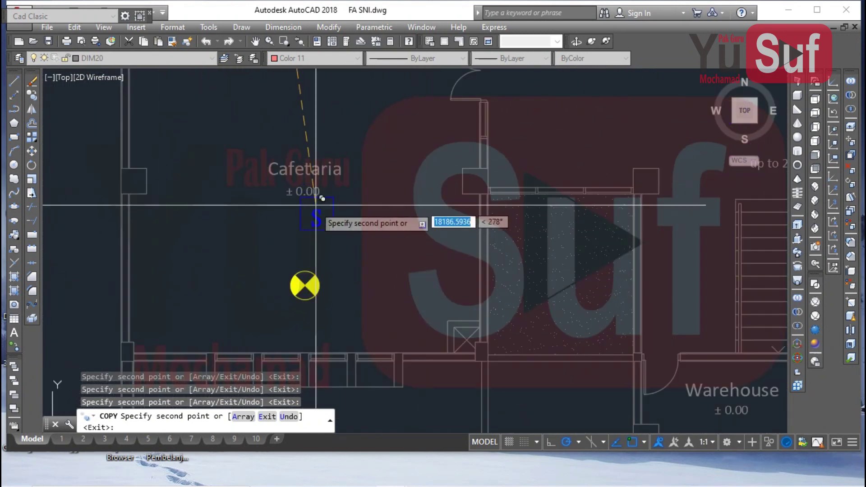
pyautogui.click(304, 276)
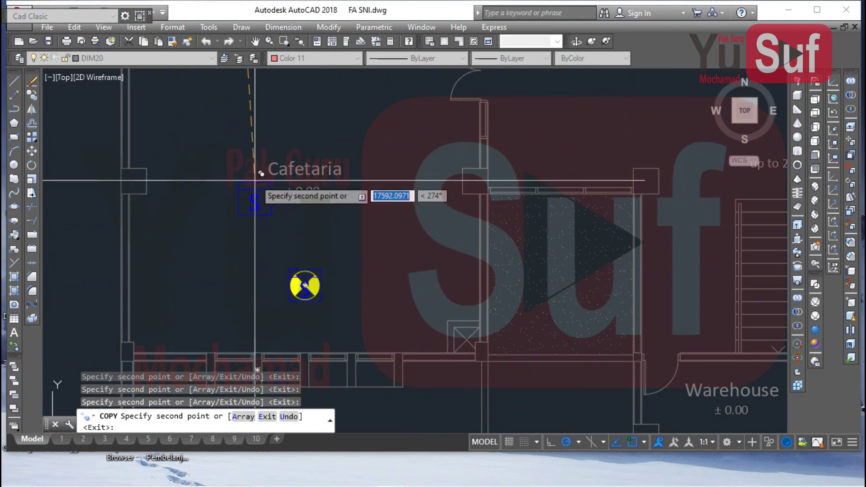
pyautogui.scroll(-3, 254, 180)
pyautogui.scroll(2, 274, 161)
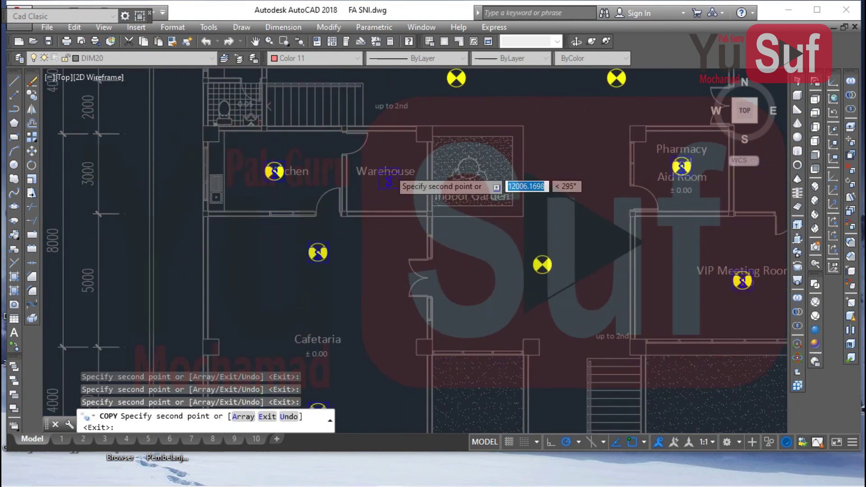
# - Place a smoke detector copy beside the Indoor Garden and move it to the middle of the Warehouse next to the Kitchen
pyautogui.scroll(4, 384, 145)
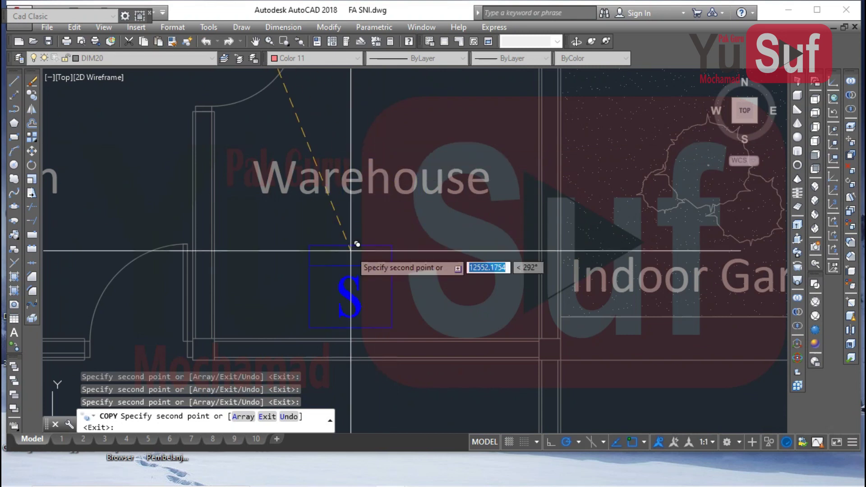
pyautogui.scroll(-3, 356, 248)
pyautogui.click(572, 222)
pyautogui.press('Return')
pyautogui.click(509, 114)
pyautogui.click(580, 243)
pyautogui.write('m')
pyautogui.press('Return')
pyautogui.click(714, 332)
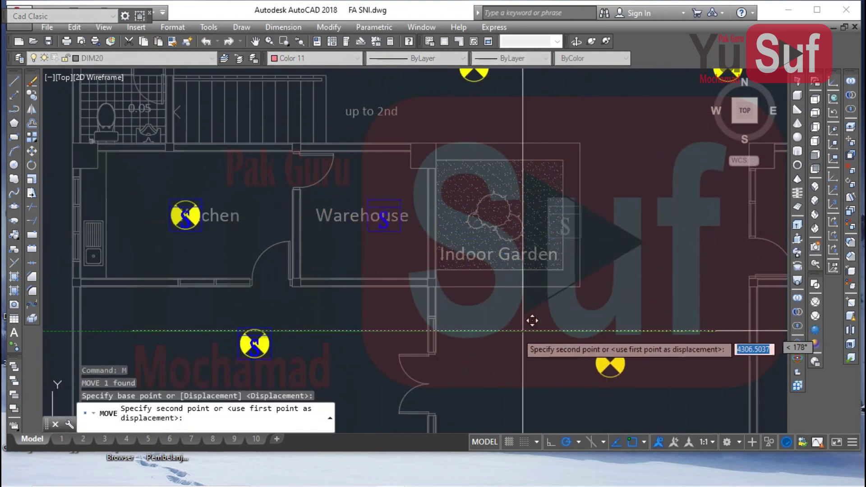
pyautogui.click(513, 327)
# - Copy the smoke detector from the Warehouse next to the Kitchen into the other Warehouse, below the stairs at the plan's south edge
pyautogui.click(345, 190)
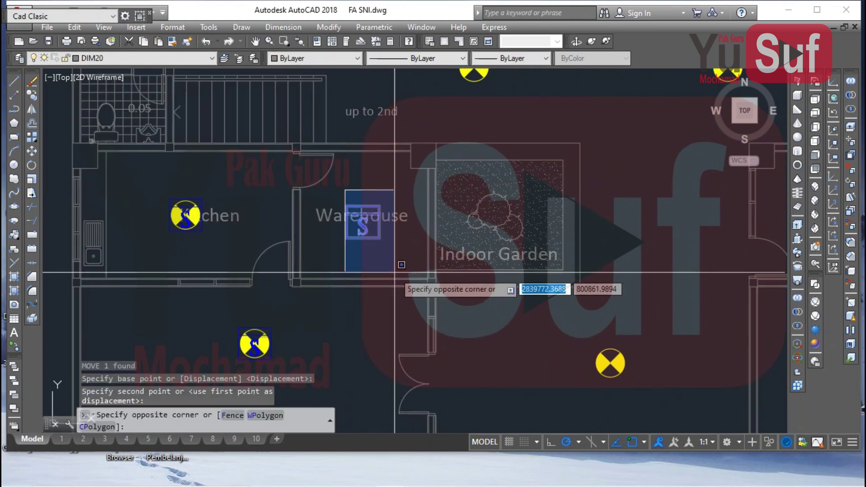
pyautogui.click(396, 273)
pyautogui.write('co')
pyautogui.press('Return')
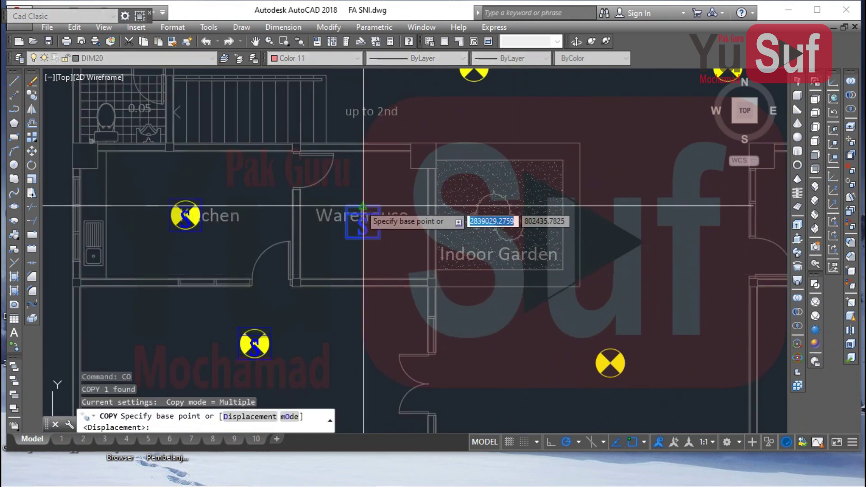
pyautogui.click(362, 221)
pyautogui.scroll(-3, 359, 271)
pyautogui.moveTo(360, 195); pyautogui.dragTo(364, 278, button='middle')
pyautogui.scroll(4, 357, 124)
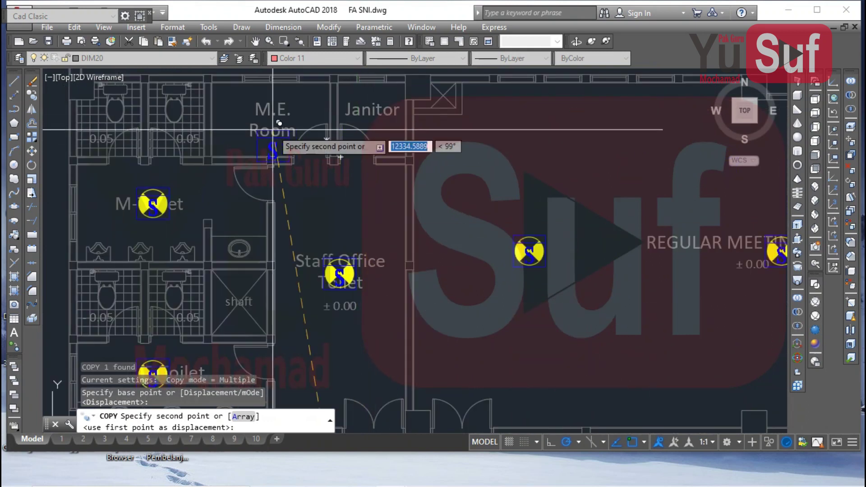
pyautogui.scroll(-2, 277, 139)
pyautogui.scroll(-4, 406, 192)
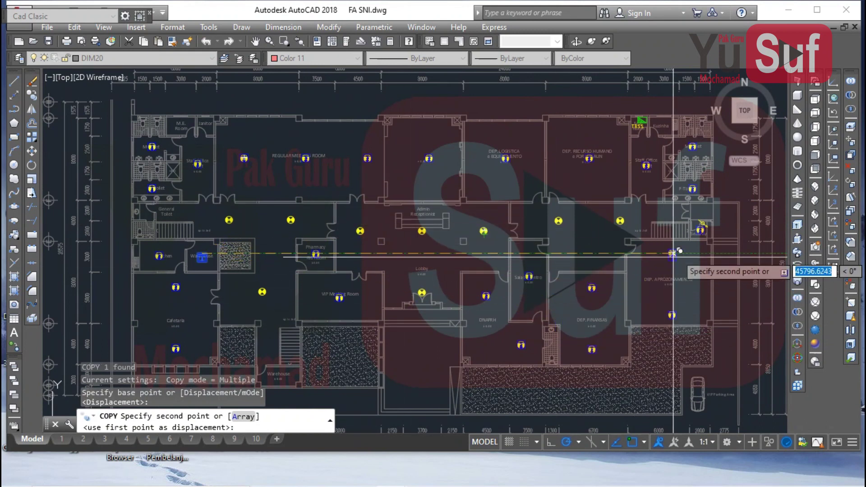
pyautogui.scroll(3, 721, 252)
pyautogui.scroll(5, 534, 138)
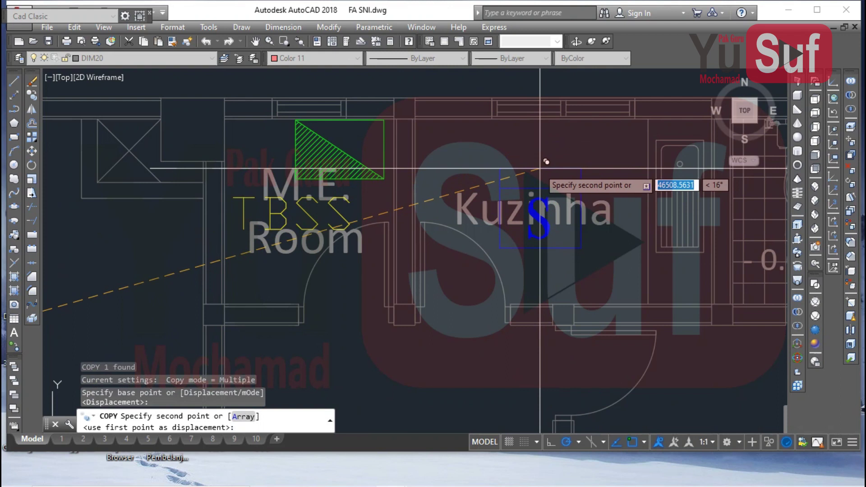
pyautogui.scroll(-6, 540, 167)
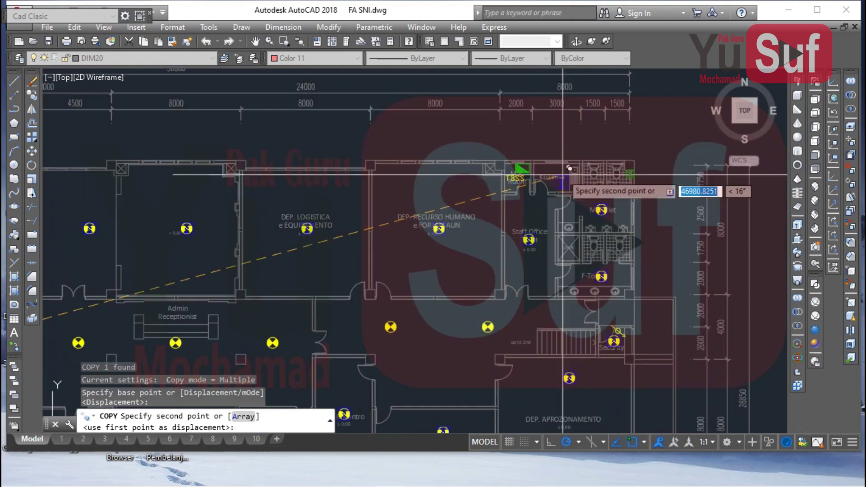
pyautogui.moveTo(452, 230); pyautogui.dragTo(577, 218, button='middle')
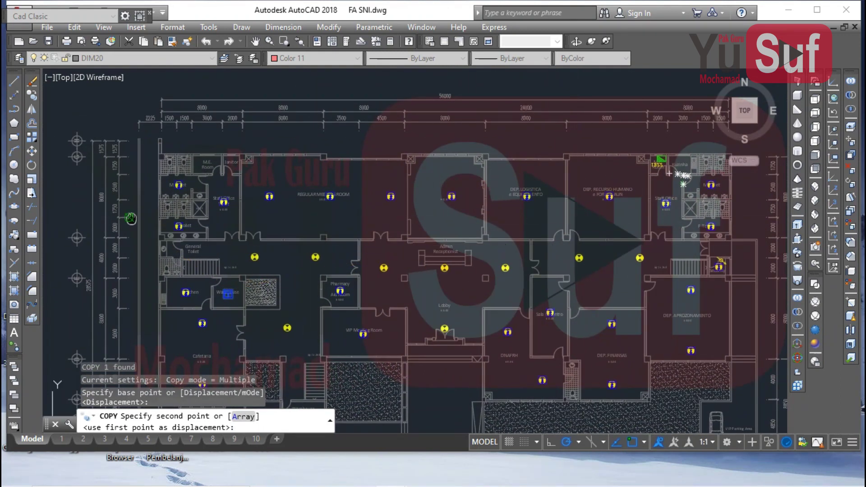
pyautogui.moveTo(174, 196); pyautogui.dragTo(242, 144, button='middle')
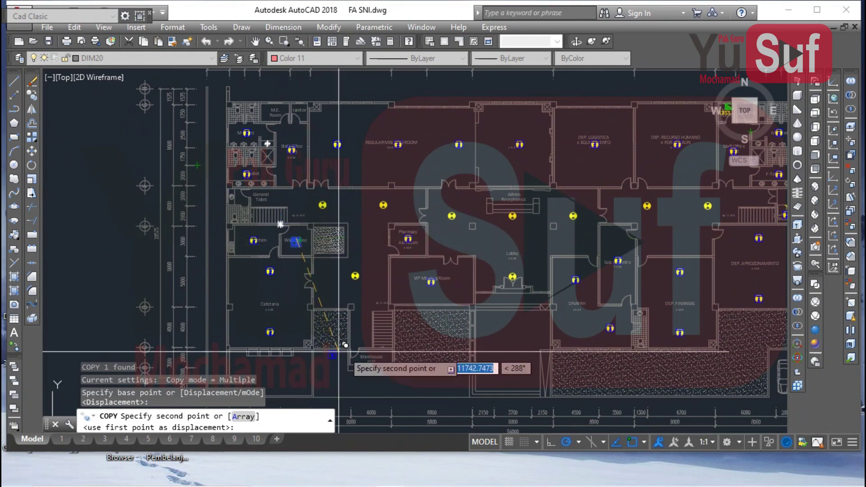
pyautogui.scroll(10, 357, 361)
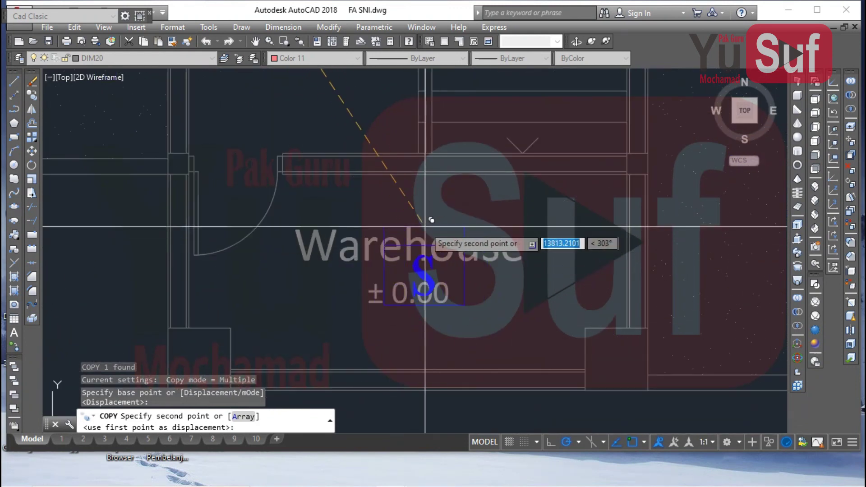
pyautogui.click(431, 219)
pyautogui.scroll(-8, 411, 273)
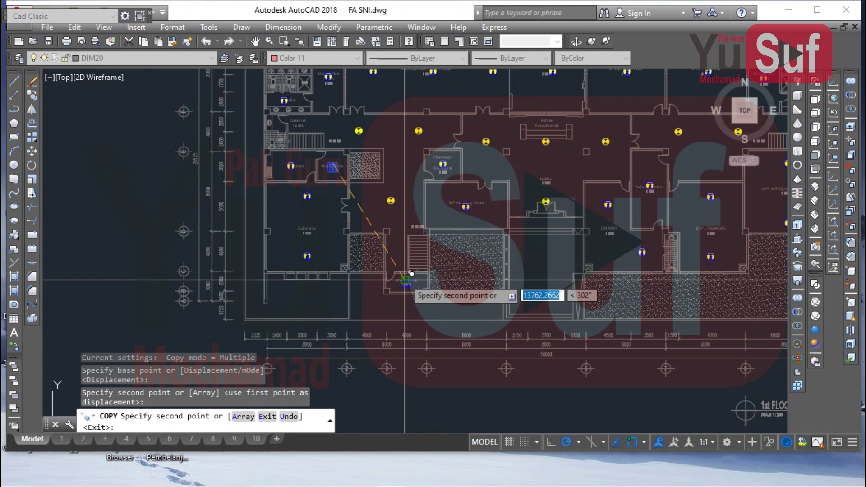
pyautogui.press('Escape')
pyautogui.moveTo(404, 171); pyautogui.dragTo(390, 277, button='middle')
pyautogui.moveTo(403, 113); pyautogui.dragTo(431, 282, button='middle')
pyautogui.moveTo(431, 162); pyautogui.dragTo(443, 289, button='middle')
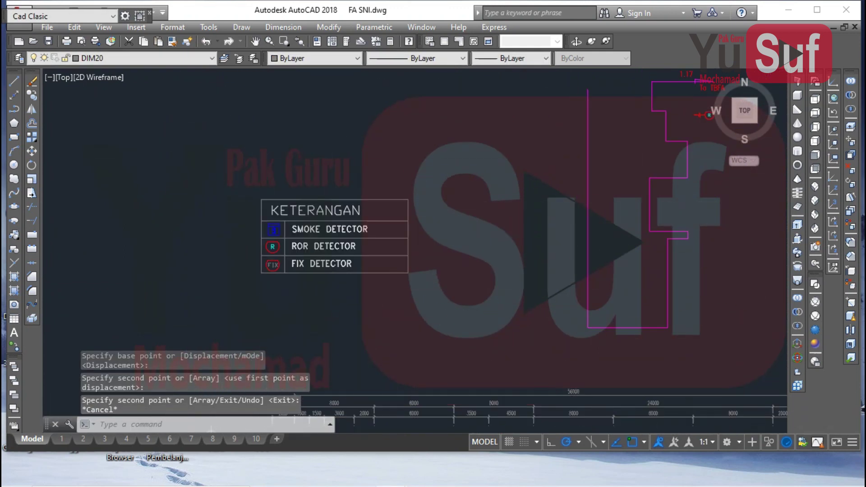
pyautogui.scroll(5, 273, 252)
pyautogui.click(289, 234)
pyautogui.click(269, 225)
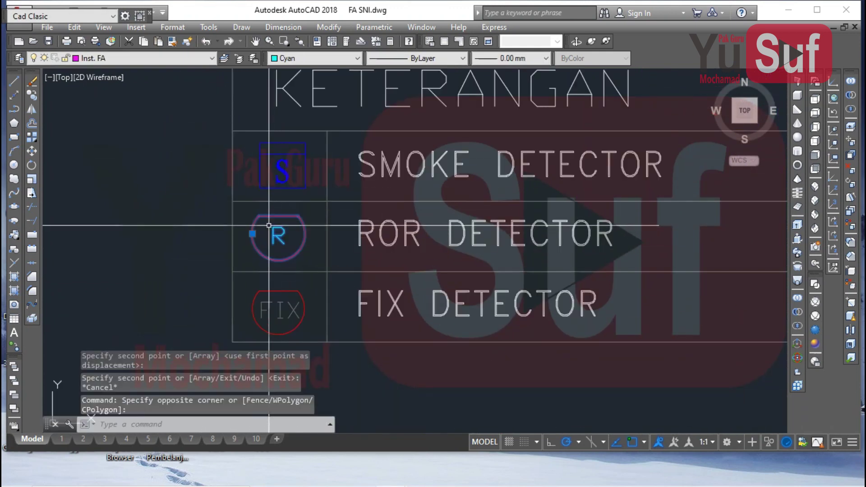
pyautogui.write('co')
pyautogui.press('Return')
pyautogui.scroll(-8, 259, 234)
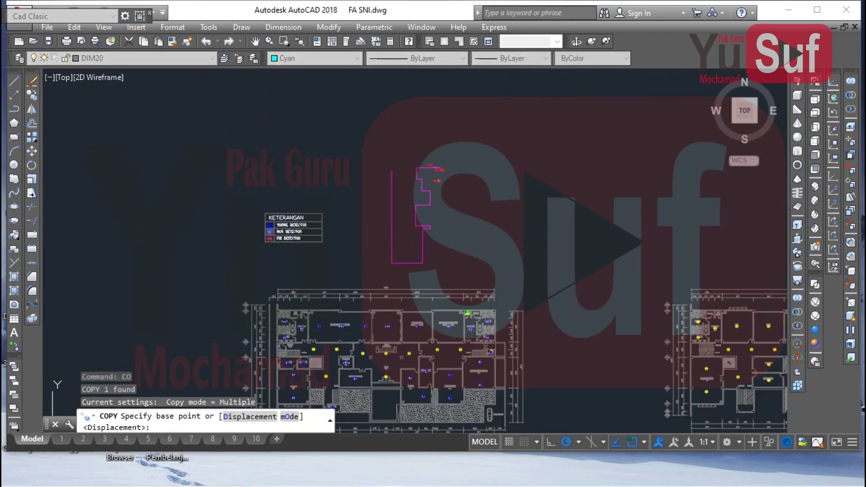
pyautogui.press('Escape')
# - Move the ROR detector symbol from the riser diagram onto the westernmost corridor marker, north of the Indoor Garden
pyautogui.scroll(6, 440, 182)
pyautogui.click(467, 96)
pyautogui.click(464, 130)
pyautogui.moveTo(464, 151); pyautogui.dragTo(456, 232, button='middle')
pyautogui.write('m')
pyautogui.press('Return')
pyautogui.scroll(4, 441, 199)
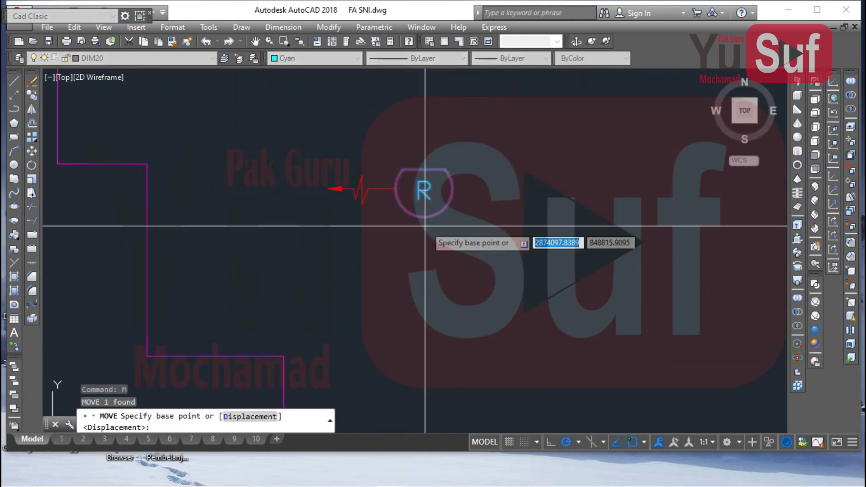
pyautogui.click(423, 188)
pyautogui.scroll(-6, 419, 116)
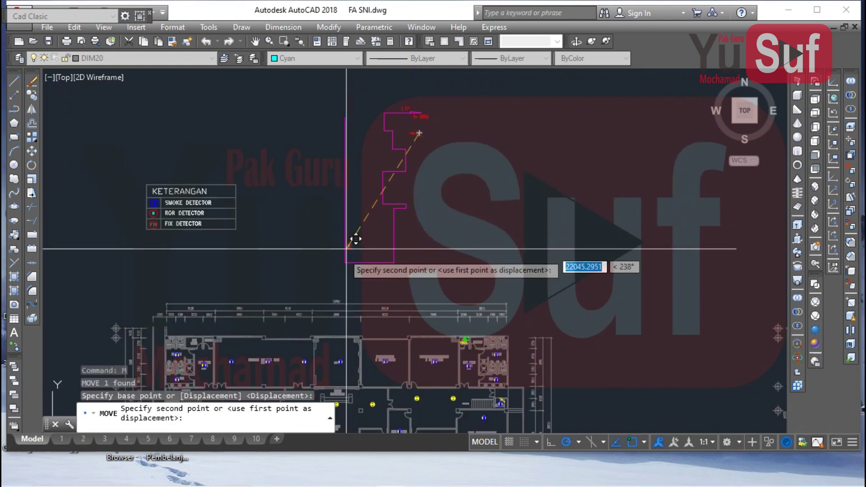
pyautogui.scroll(8, 296, 248)
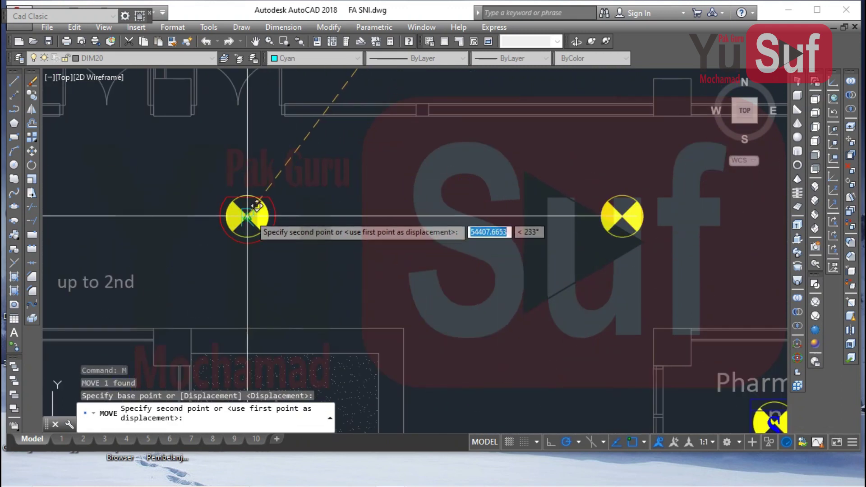
pyautogui.press('Escape')
# - Copy the ROR detector onto the next corridor marker to the east and the marker in the hall beside the Cafetaria
pyautogui.click(264, 198)
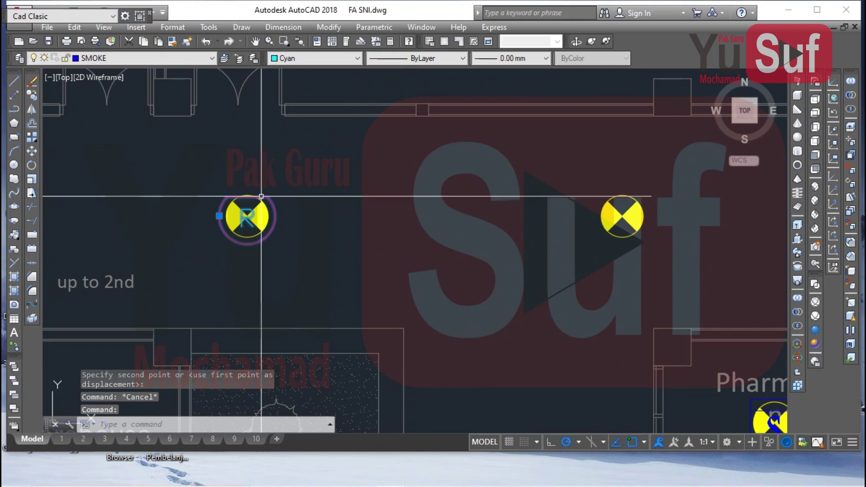
pyautogui.write('co')
pyautogui.press('Return')
pyautogui.click(248, 193)
pyautogui.moveTo(478, 193); pyautogui.dragTo(203, 170, button='middle')
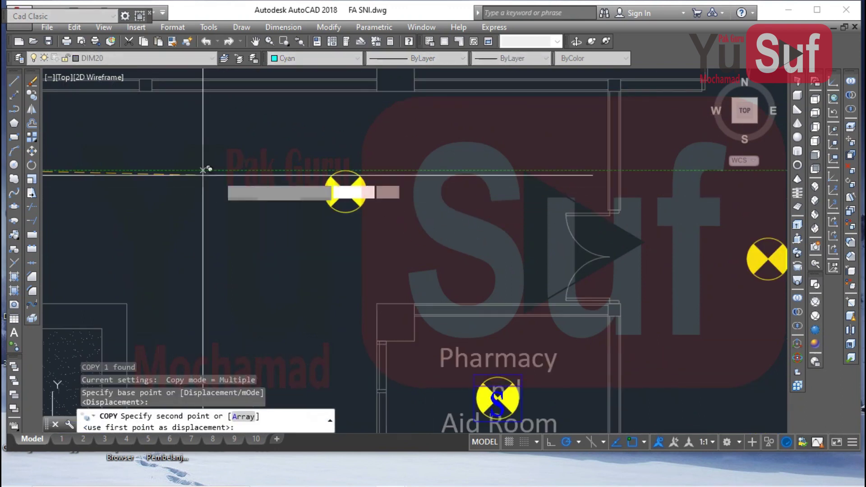
pyautogui.scroll(-6, 345, 188)
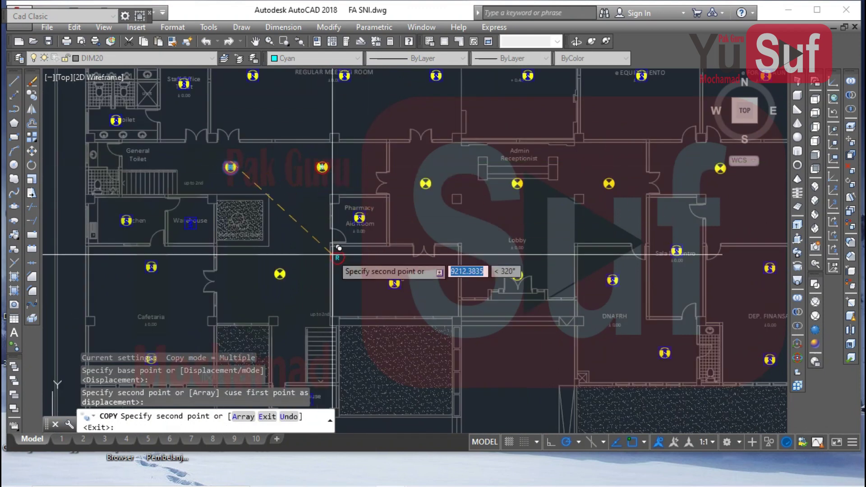
pyautogui.scroll(2, 275, 259)
pyautogui.click(283, 284)
pyautogui.moveTo(429, 244); pyautogui.dragTo(287, 275, button='middle')
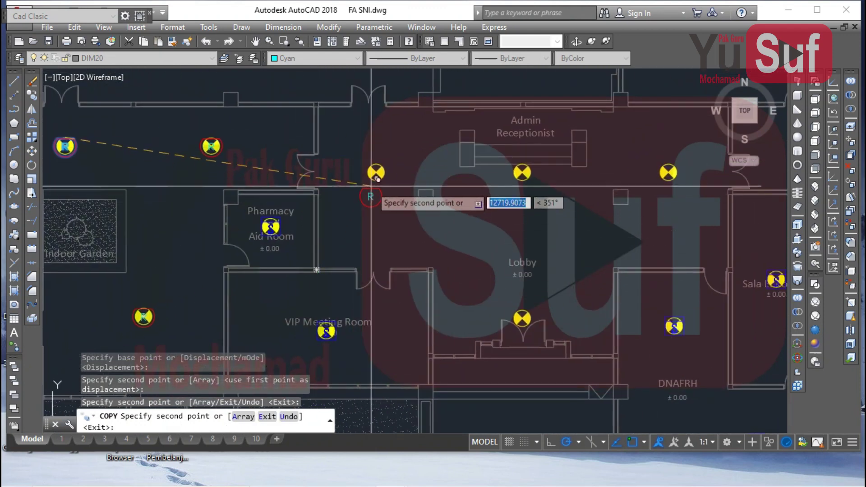
# - Place ROR detector copies on the three markers below the Admin Receptionist and the marker at the Lobby entrance
pyautogui.click(376, 164)
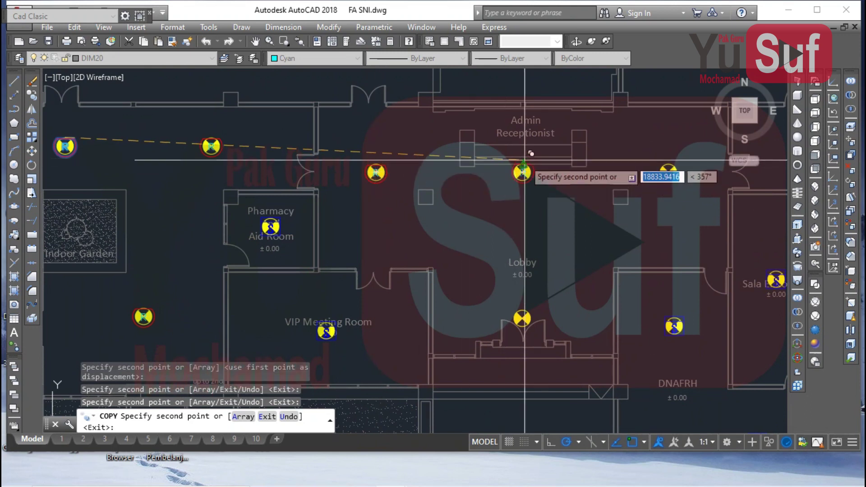
pyautogui.scroll(4, 516, 166)
pyautogui.click(537, 176)
pyautogui.scroll(-4, 536, 176)
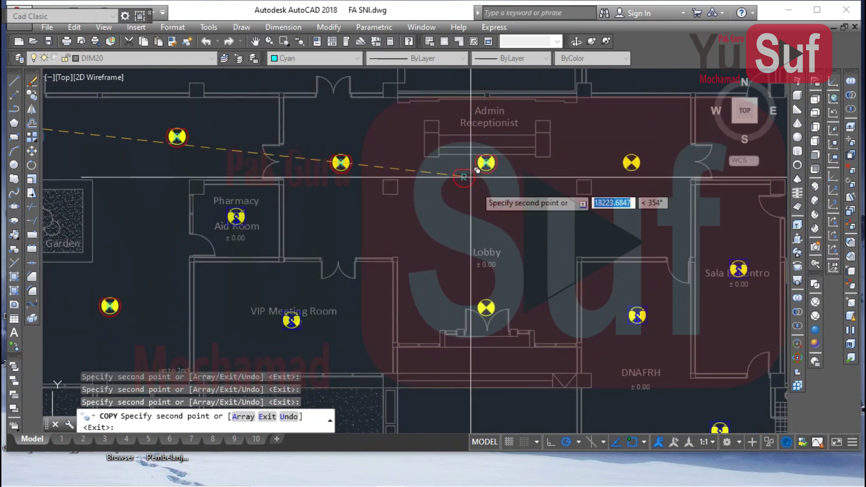
pyautogui.scroll(3, 483, 199)
pyautogui.moveTo(497, 296); pyautogui.dragTo(165, 383, button='middle')
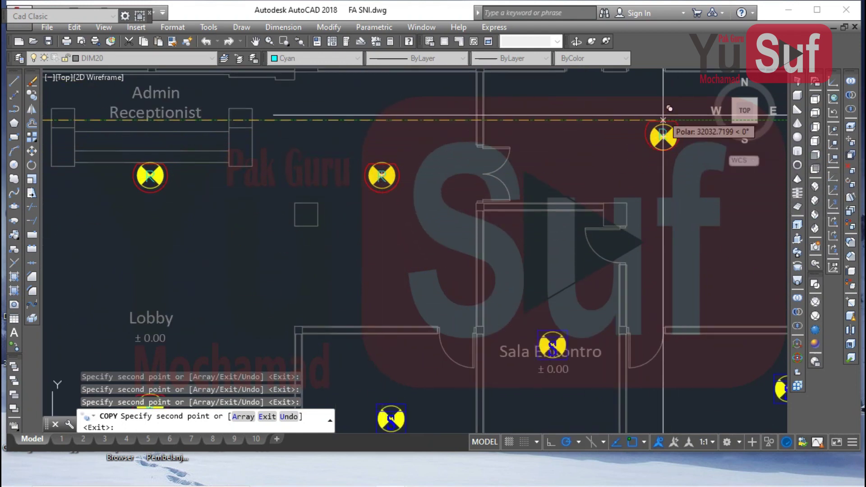
# - Place ROR detector copies on the two corridor markers east of the Lobby
pyautogui.scroll(-2, 399, 193)
pyautogui.scroll(-4, 399, 191)
pyautogui.scroll(6, 503, 170)
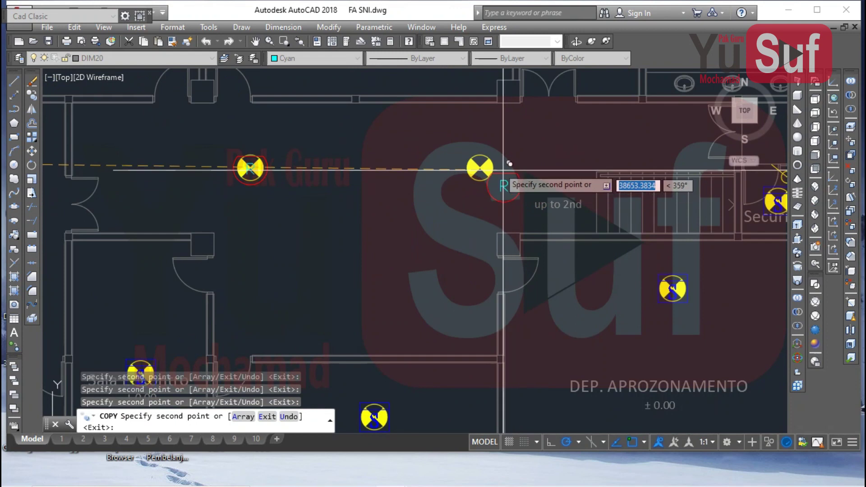
pyautogui.scroll(-3, 479, 155)
# - Place an ROR detector copy at the outer wall of the western M-Toilet cubicles and end the copying
pyautogui.moveTo(475, 171); pyautogui.dragTo(526, 261, button='middle')
pyautogui.scroll(8, 586, 198)
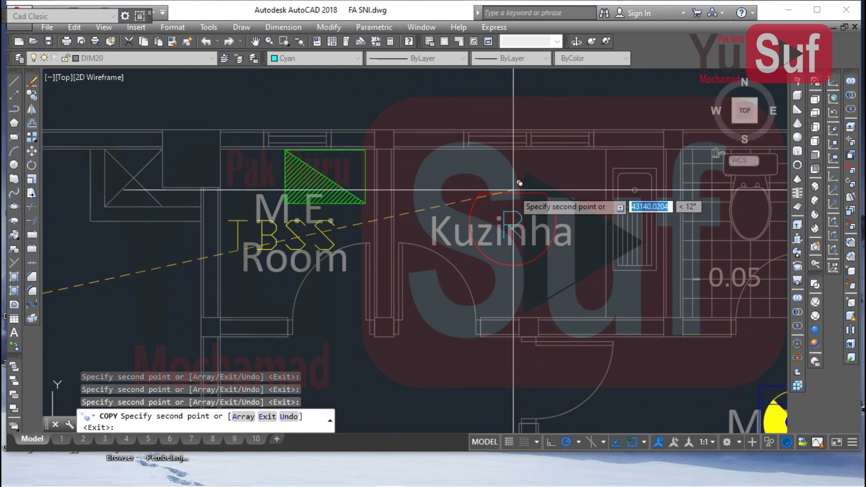
pyautogui.scroll(-4, 587, 217)
pyautogui.scroll(4, 406, 209)
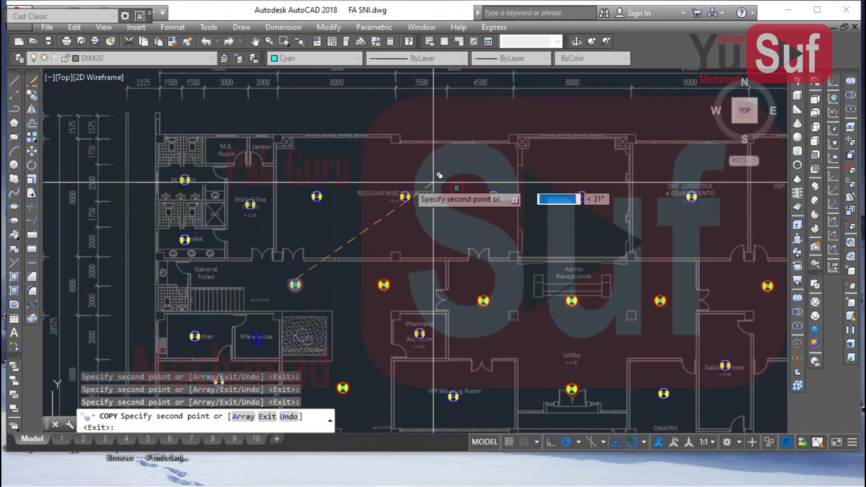
pyautogui.scroll(2, 277, 156)
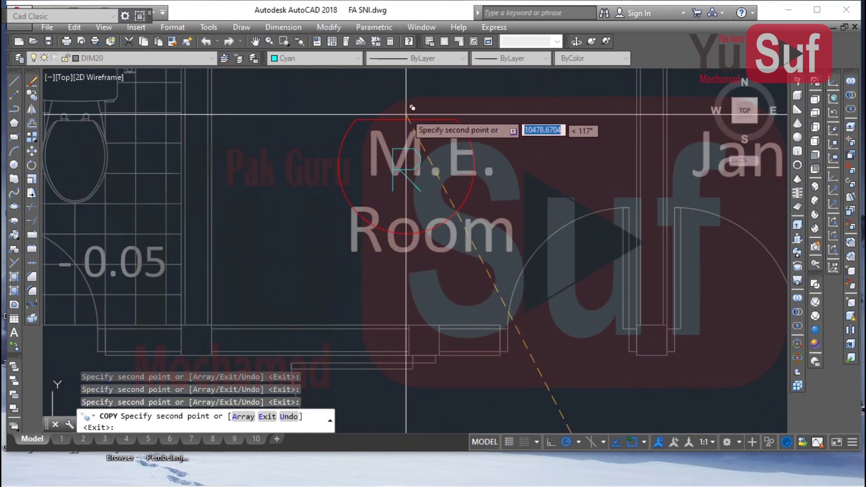
pyautogui.scroll(-5, 315, 149)
pyautogui.press('Escape')
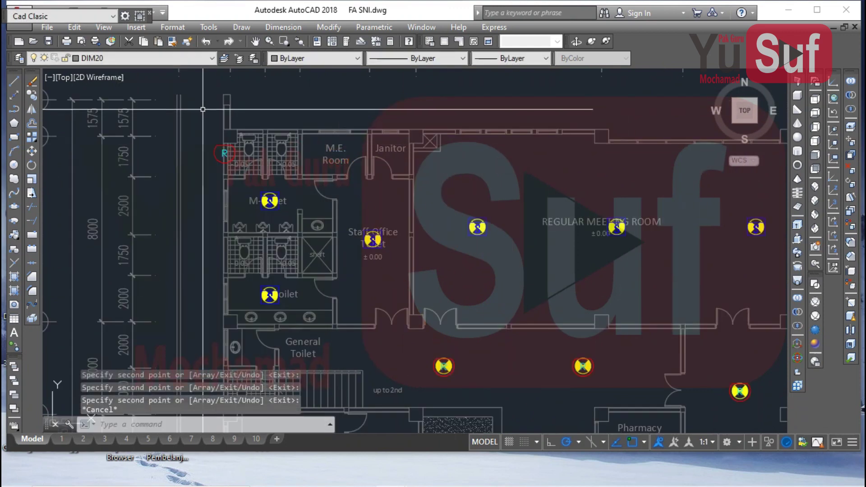
# - Copy the ROR detector from the western toilet wall into the adjacent M.E. Room
pyautogui.click(201, 109)
pyautogui.click(277, 179)
pyautogui.moveTo(275, 182); pyautogui.dragTo(286, 252, button='middle')
pyautogui.press('Return')
pyautogui.click(300, 160)
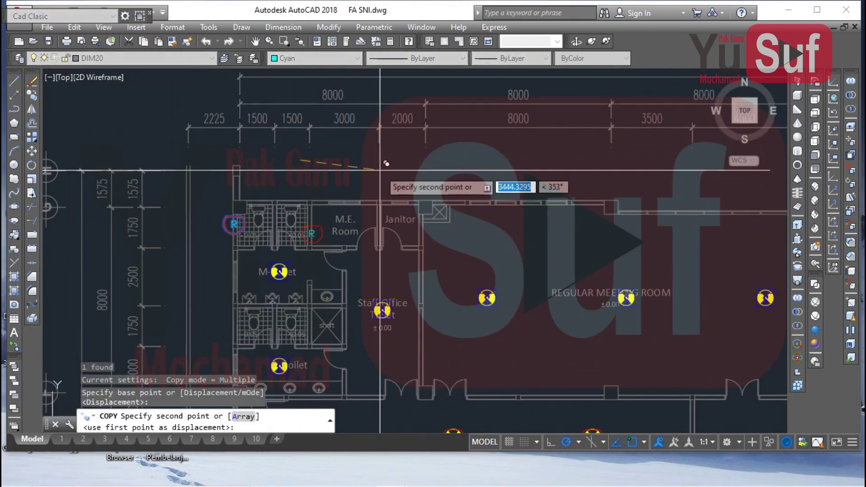
pyautogui.click(406, 159)
pyautogui.press('Escape')
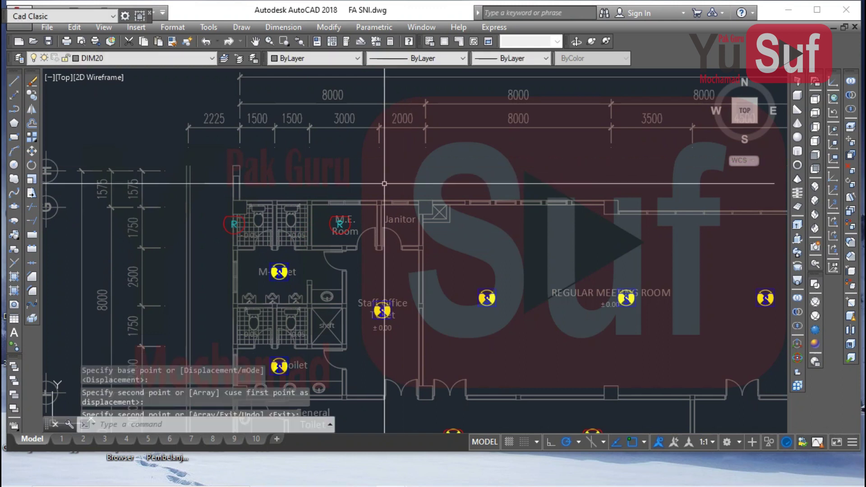
# - Copy the smoke detector from the eastern Staff Office Toilet into the middle of the Kuzinha
pyautogui.scroll(-3, 315, 181)
pyautogui.scroll(3, 576, 221)
pyautogui.moveTo(571, 217); pyautogui.dragTo(487, 307, button='middle')
pyautogui.scroll(3, 458, 308)
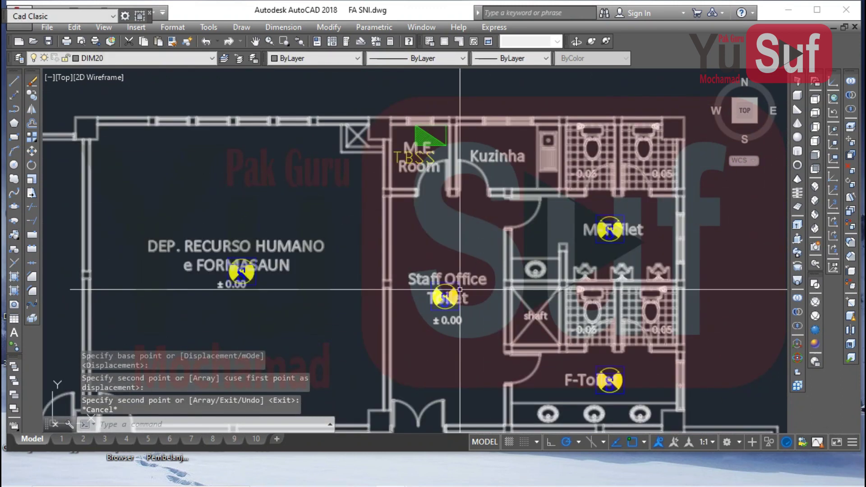
pyautogui.click(457, 308)
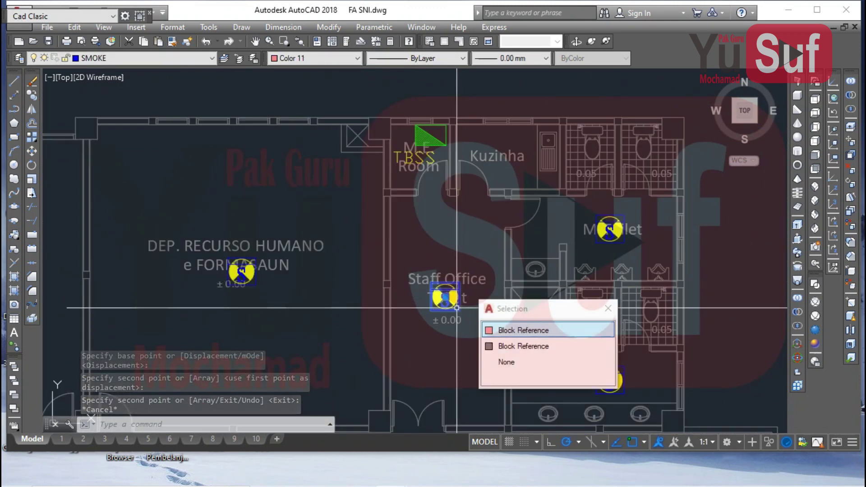
pyautogui.write('CO')
pyautogui.scroll(3, 453, 308)
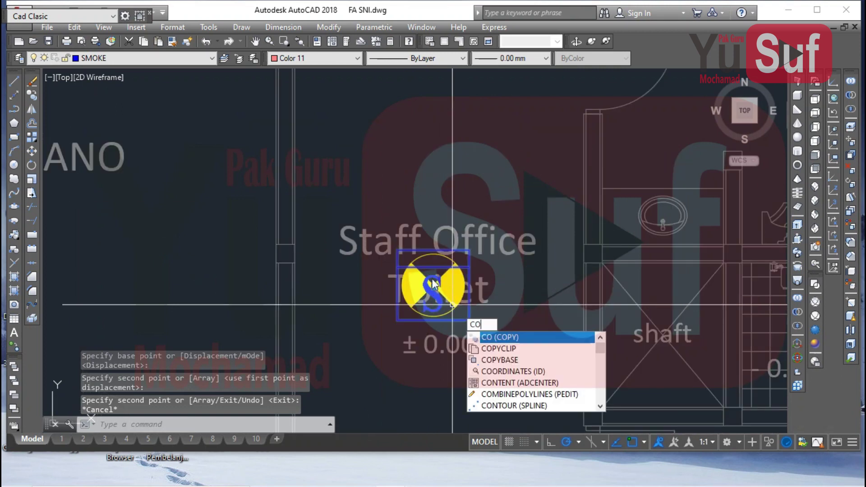
pyautogui.press('Return')
pyautogui.click(433, 285)
pyautogui.moveTo(116, 253); pyautogui.dragTo(440, 377, button='middle')
pyautogui.scroll(5, 496, 216)
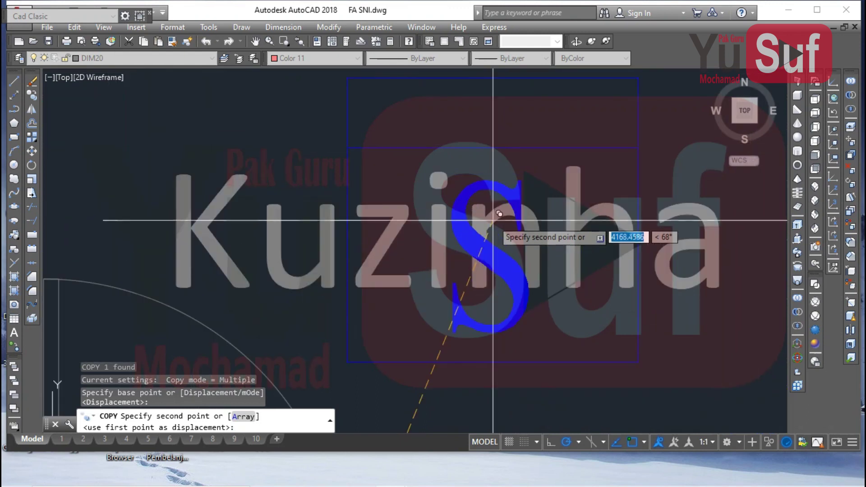
pyautogui.click(493, 220)
pyautogui.scroll(-5, 473, 217)
pyautogui.press('Escape')
pyautogui.scroll(5, 460, 208)
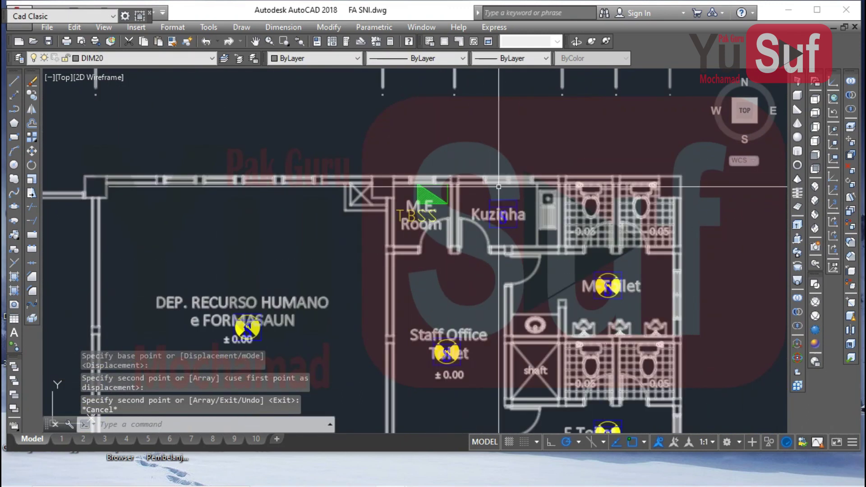
# - Match the properties of the eastern M.E. Room's green panel symbol to those of the Kuzinha smoke detector
pyautogui.scroll(2, 498, 187)
pyautogui.click(496, 207)
pyautogui.write('ma')
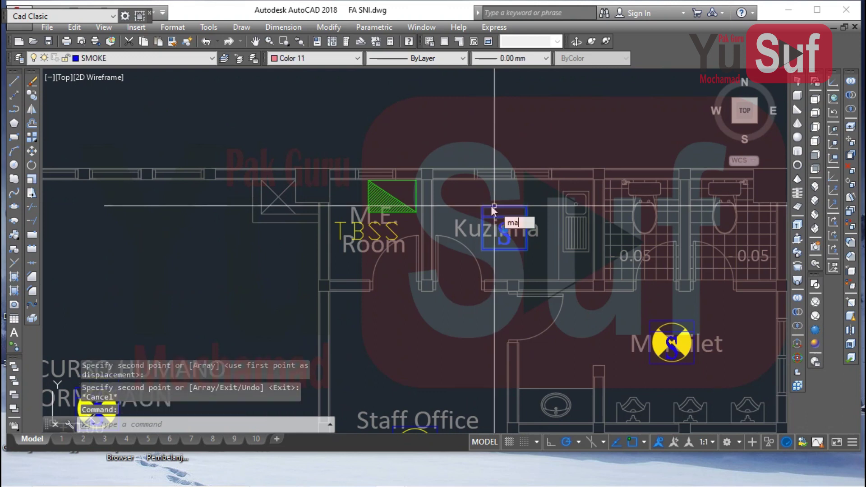
pyautogui.press('Return')
pyautogui.scroll(4, 396, 219)
pyautogui.click(417, 204)
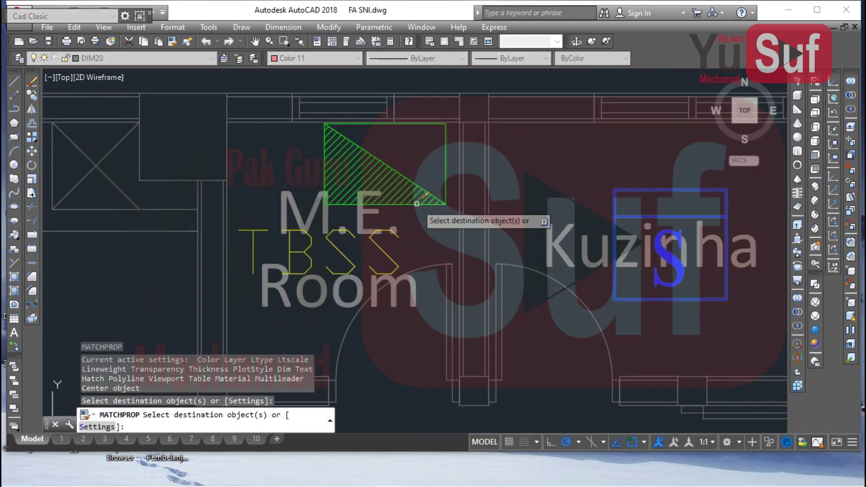
pyautogui.press('Escape')
pyautogui.click(406, 204)
pyautogui.press('Escape')
# - Change the panel label TBSS in the eastern M.E. Room to TBFA and end the text editing
pyautogui.click(253, 246)
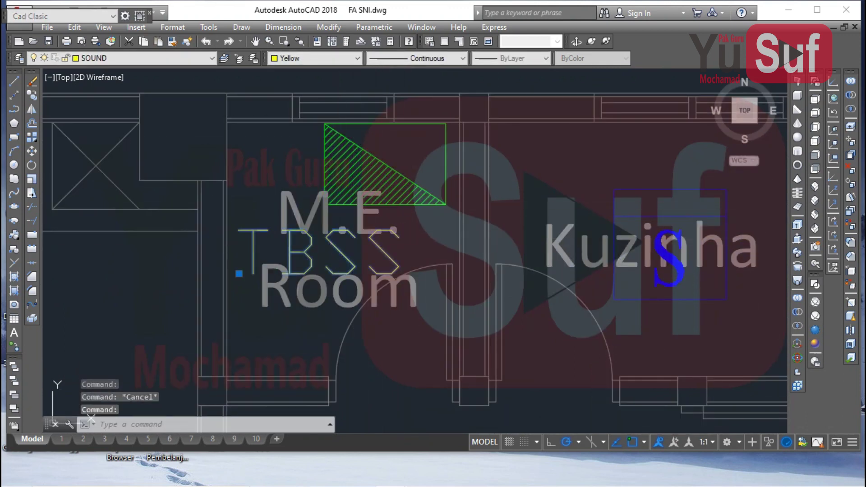
pyautogui.doubleClick(336, 250)
pyautogui.moveTo(336, 249); pyautogui.dragTo(396, 255)
pyautogui.write('FA')
pyautogui.click(478, 276)
pyautogui.scroll(-5, 480, 276)
pyautogui.rightClick(461, 221)
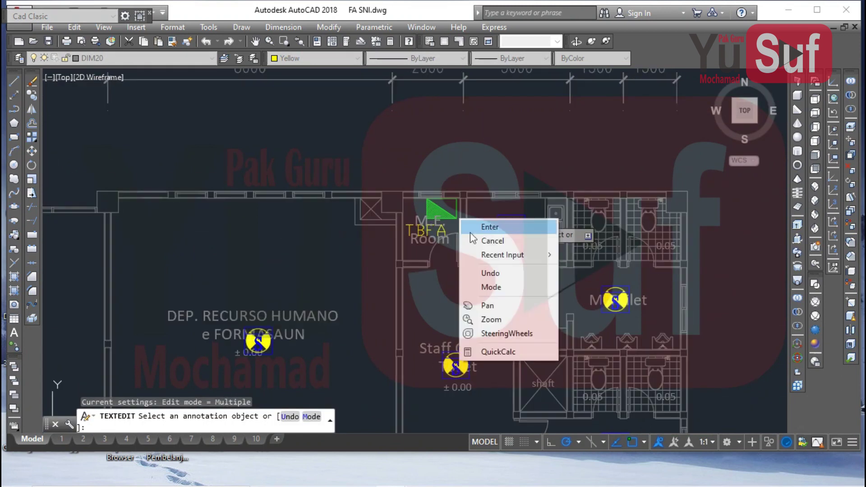
pyautogui.click(473, 227)
# - Erase the surplus ROR detector at the outer wall of the western M-Toilet cubicles
pyautogui.scroll(-6, 454, 223)
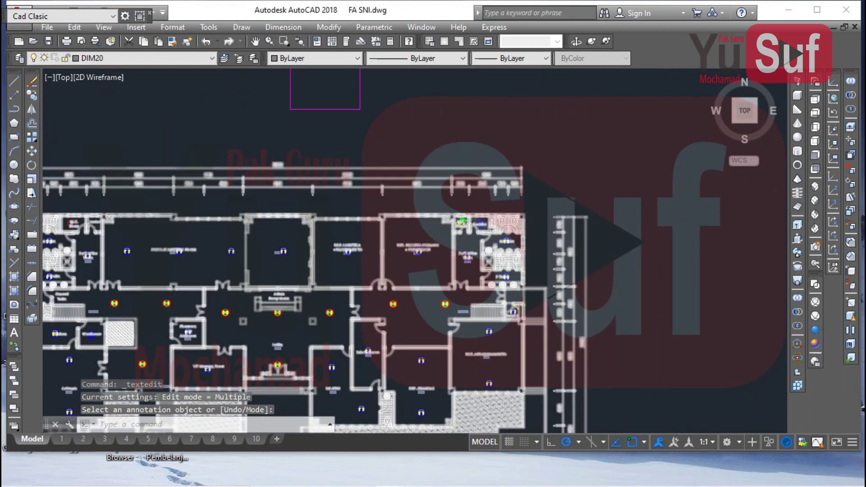
pyautogui.scroll(-2, 316, 234)
pyautogui.scroll(7, 320, 261)
pyautogui.moveTo(320, 262); pyautogui.dragTo(328, 300, button='middle')
pyautogui.moveTo(353, 266); pyautogui.dragTo(365, 342, button='middle')
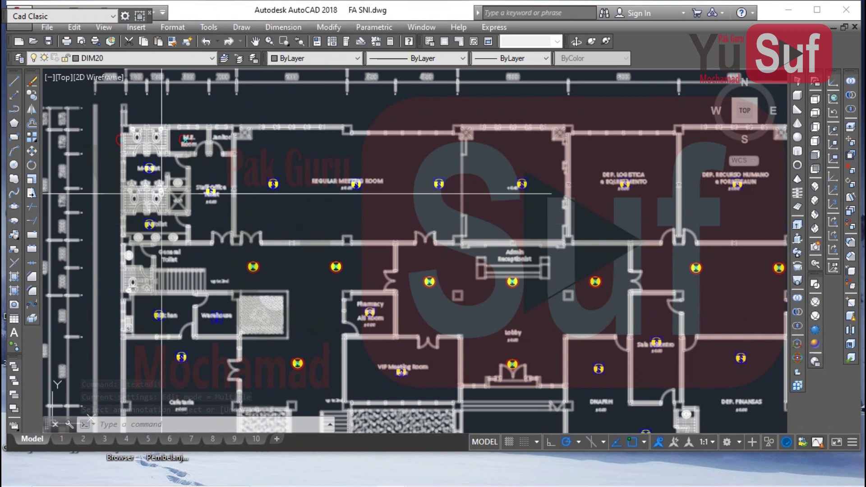
pyautogui.scroll(4, 126, 148)
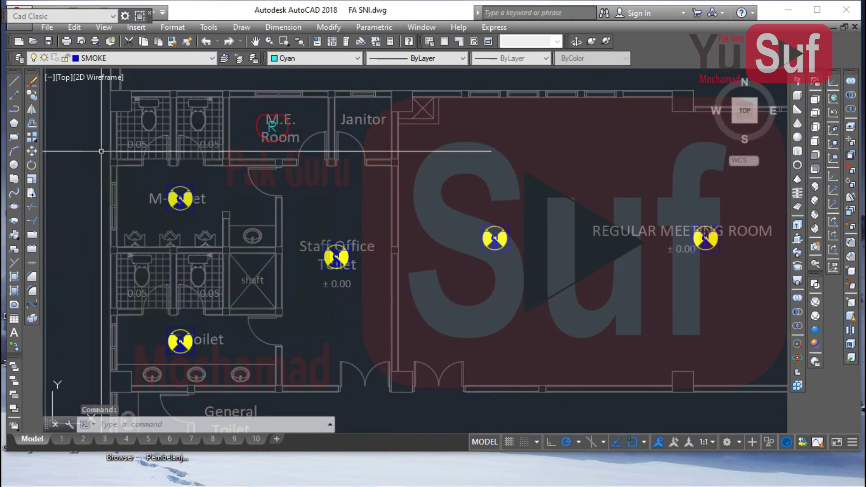
pyautogui.write('e')
pyautogui.press('Return')
# - Review the distribution of smoke and ROR detectors across the whole 1st floor plan
pyautogui.scroll(-4, 101, 152)
pyautogui.scroll(2, 235, 193)
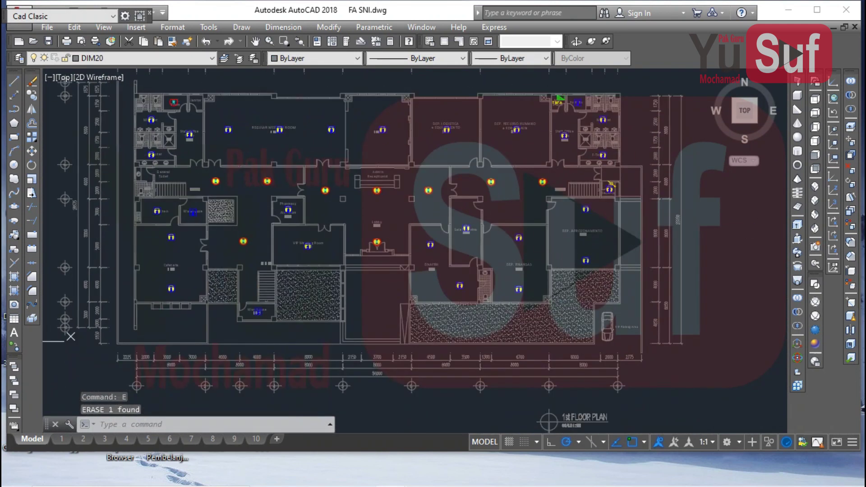
pyautogui.hotkey('ctrl', 'a')
pyautogui.press('Escape')
pyautogui.moveTo(500, 314); pyautogui.dragTo(492, 281, button='middle')
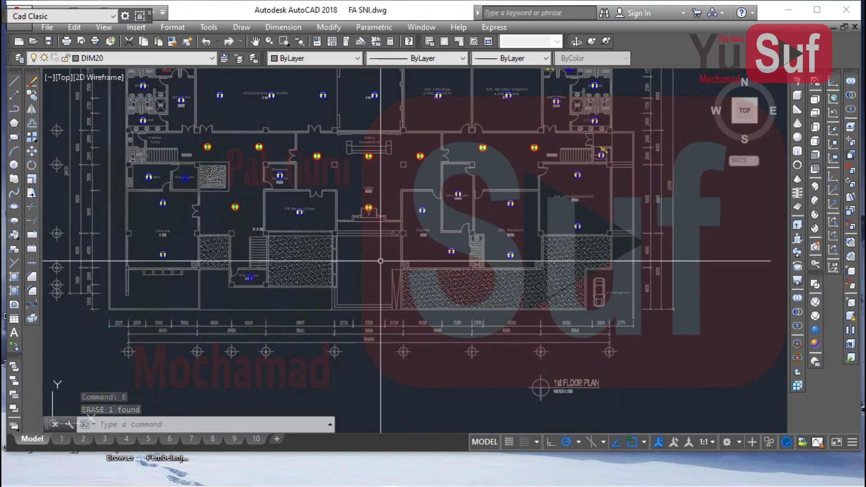
pyautogui.scroll(6, 245, 218)
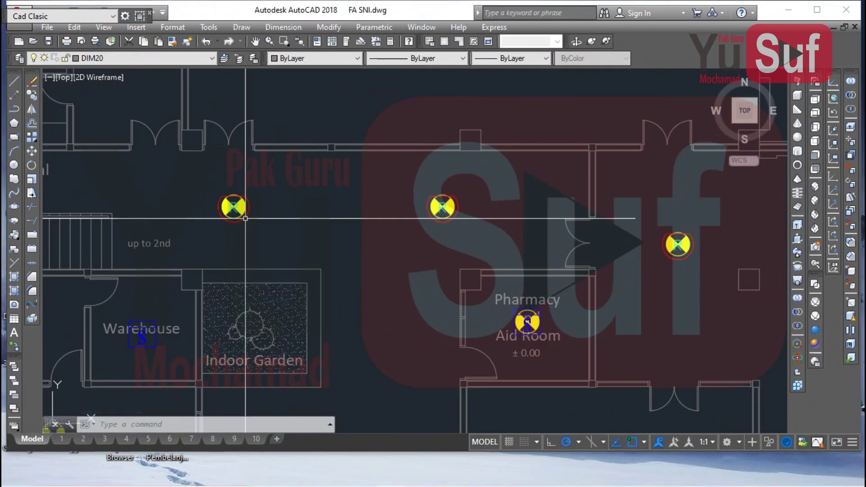
pyautogui.scroll(-3, 245, 218)
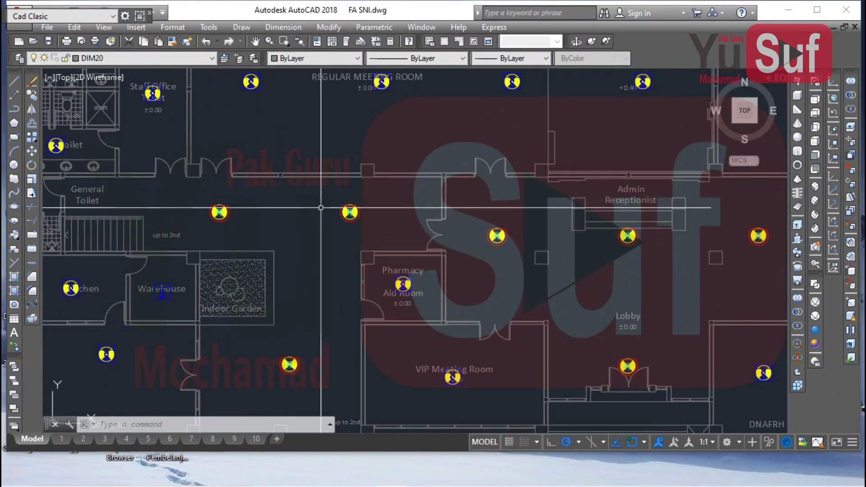
pyautogui.scroll(-2, 237, 189)
pyautogui.moveTo(278, 209); pyautogui.dragTo(304, 222, button='middle')
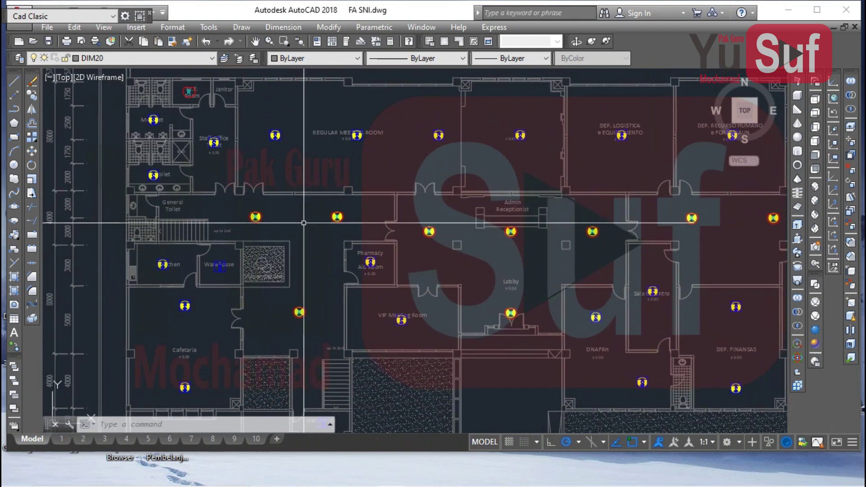
pyautogui.scroll(-2, 390, 217)
pyautogui.moveTo(413, 216); pyautogui.dragTo(375, 211, button='middle')
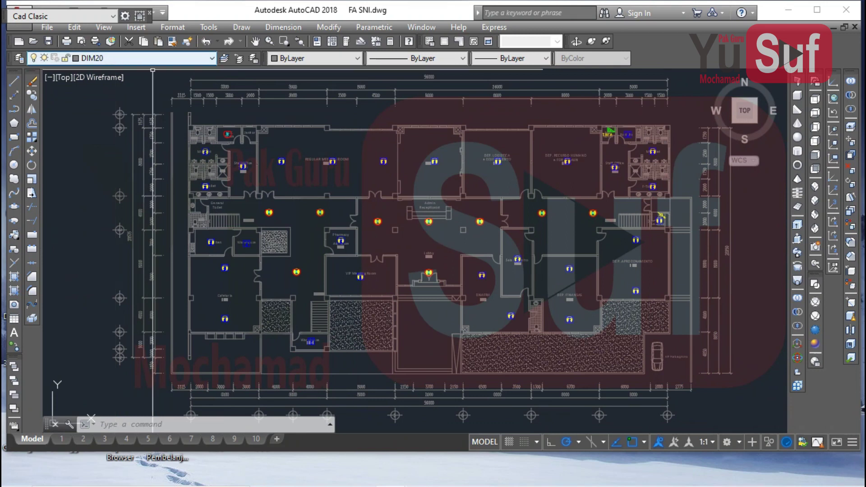
pyautogui.hotkey('ctrl', 'a')
pyautogui.press('Escape')
# - Examine the yellow markers beneath the detectors in the Regular Meeting Room and the western corridor
pyautogui.scroll(6, 275, 161)
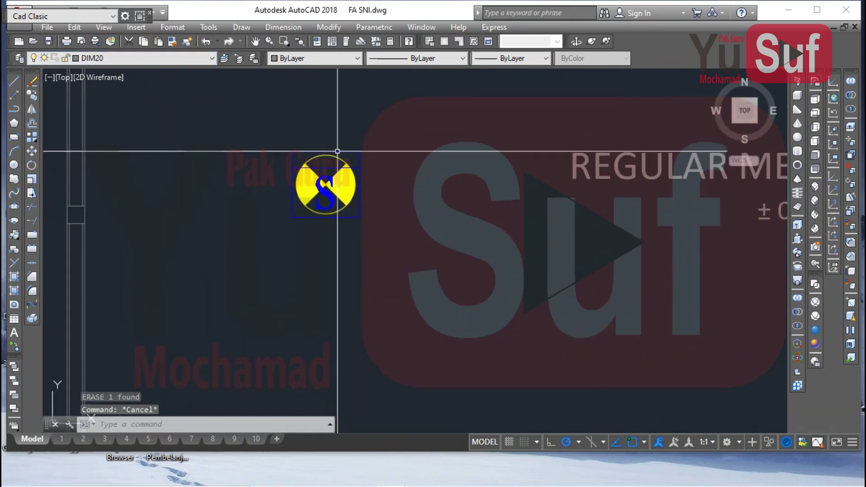
pyautogui.press('Escape')
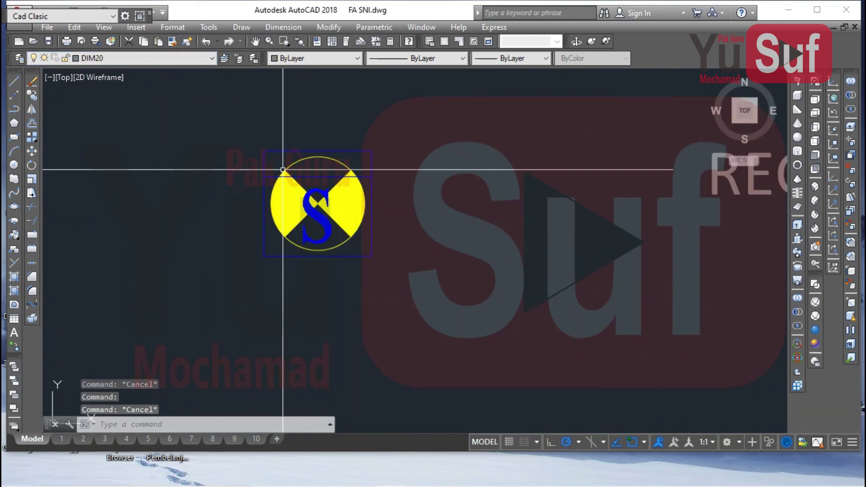
pyautogui.scroll(-3, 270, 173)
pyautogui.moveTo(332, 320); pyautogui.dragTo(353, 221, button='middle')
pyautogui.scroll(2, 273, 282)
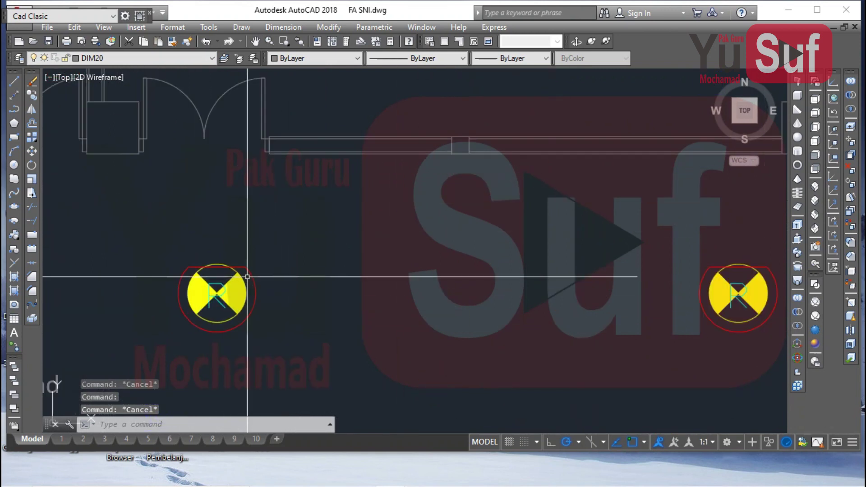
pyautogui.press('Escape')
pyautogui.scroll(-6, 247, 270)
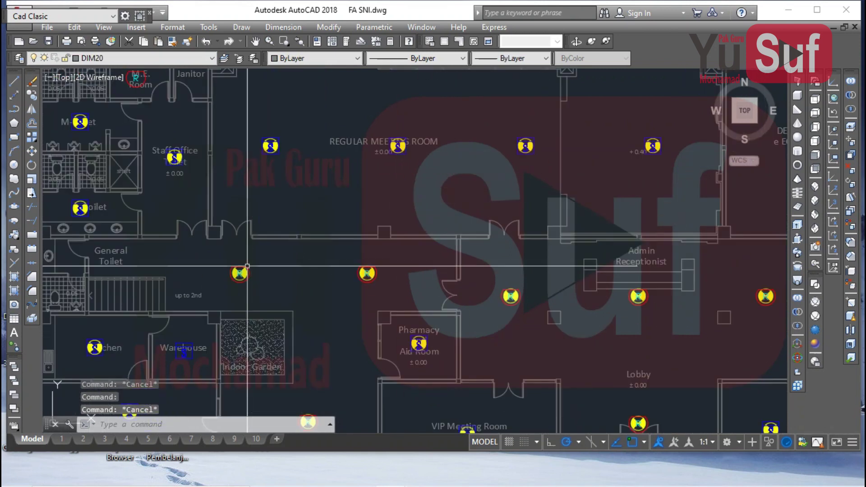
# - Freeze the SMOKE layer so that only the yellow markers remain on the plan
pyautogui.scroll(4, 124, 74)
pyautogui.click(124, 58)
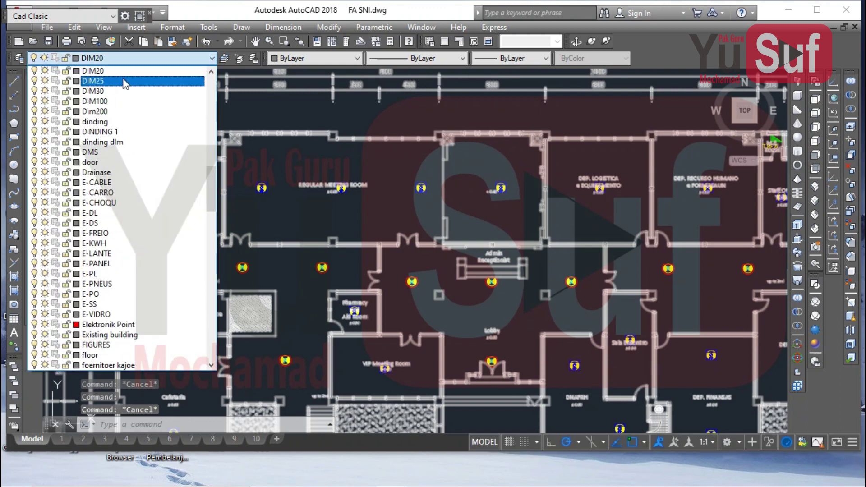
pyautogui.scroll(-10, 88, 274)
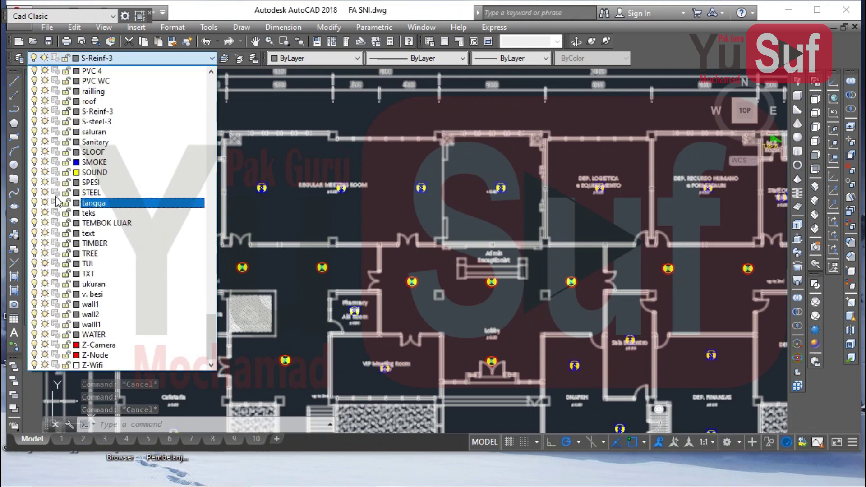
pyautogui.click(45, 167)
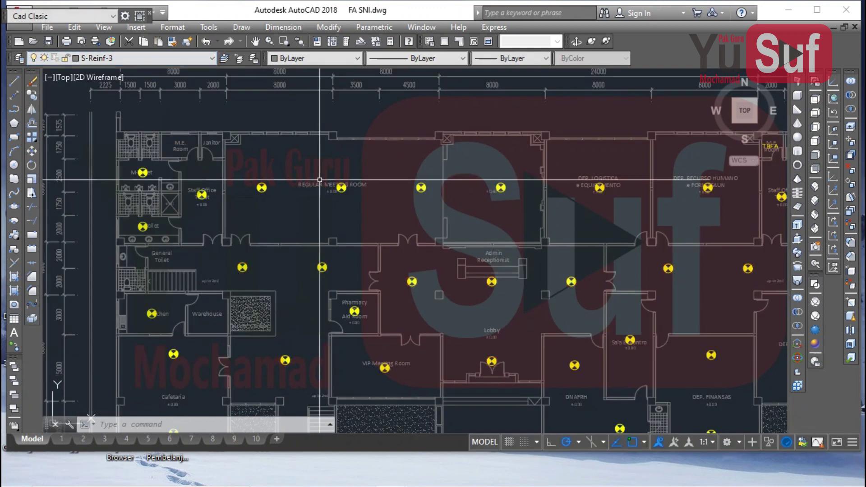
# - Erase all the yellow round markers across the 1st floor plan, keeping the TBFA label
pyautogui.scroll(-3, 320, 179)
pyautogui.click(130, 107)
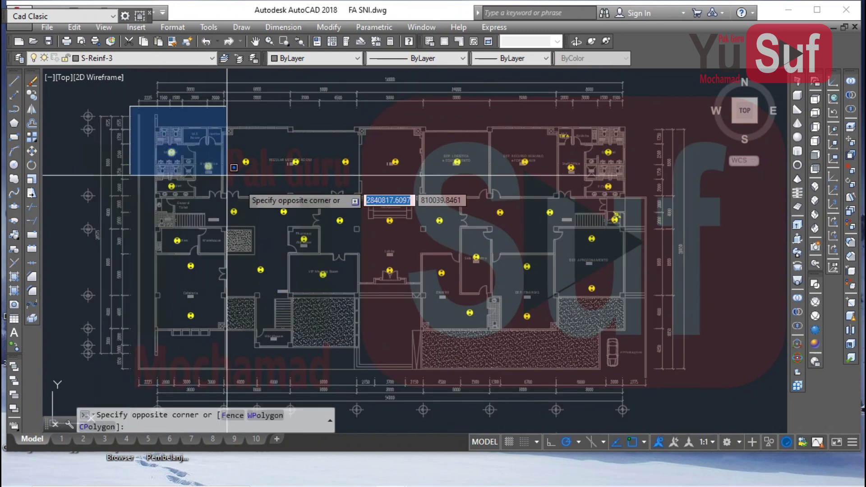
pyautogui.click(530, 341)
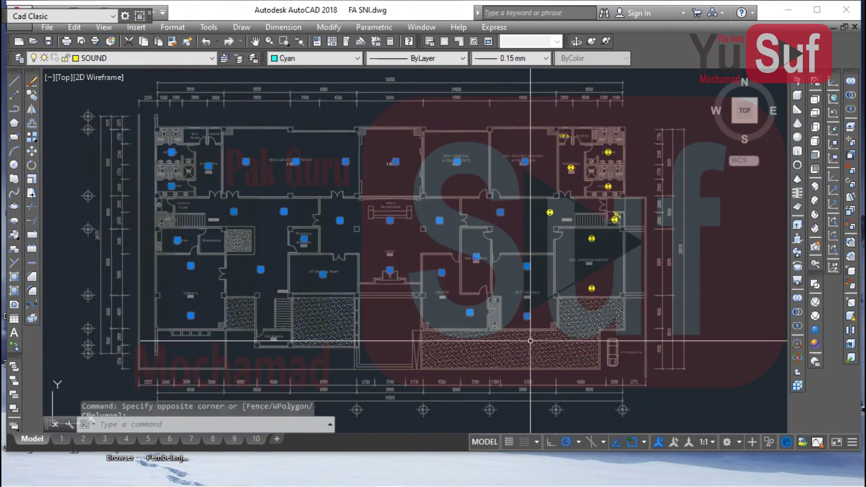
pyautogui.write('e')
pyautogui.press('Return')
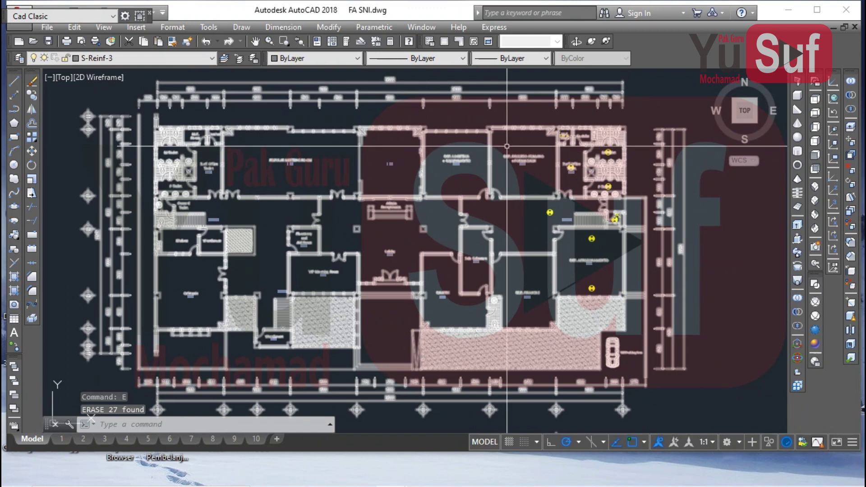
pyautogui.click(511, 135)
pyautogui.click(665, 299)
pyautogui.write('e')
pyautogui.press('Return')
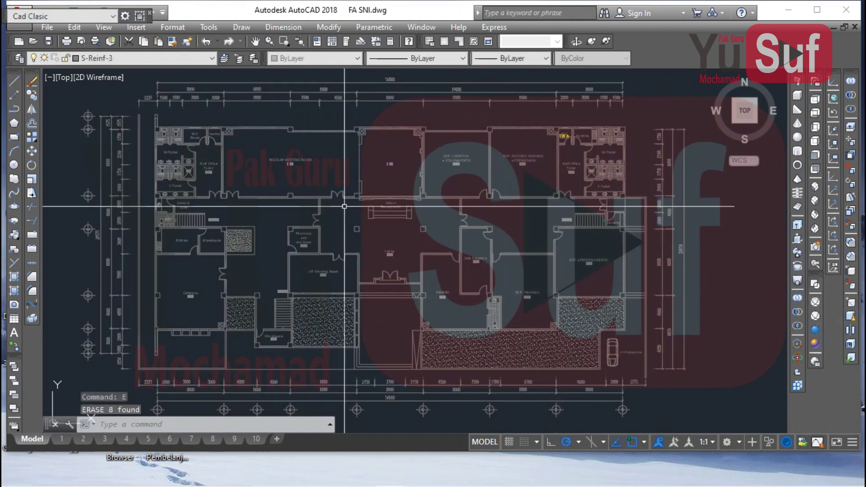
# - Thaw the SMOKE layer and check the layer of the TBFA label in the eastern M.E. Room
pyautogui.click(121, 59)
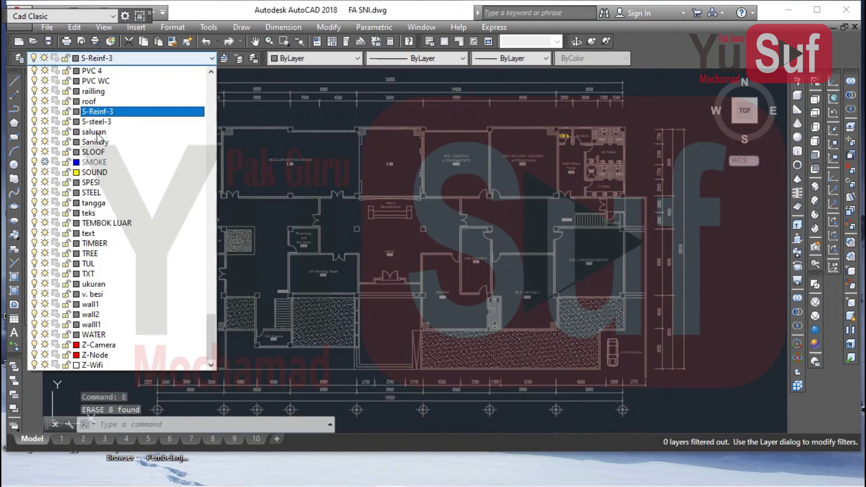
pyautogui.click(45, 162)
pyautogui.scroll(8, 608, 137)
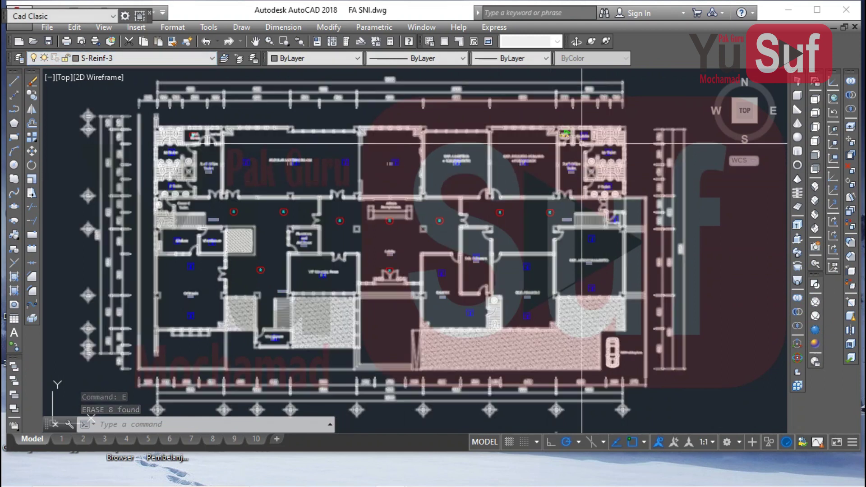
pyautogui.press('Return')
pyautogui.click(321, 121)
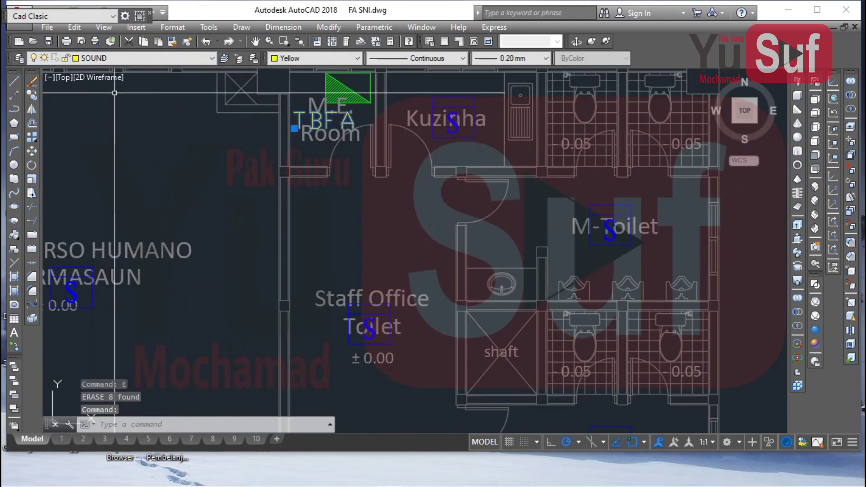
pyautogui.click(135, 58)
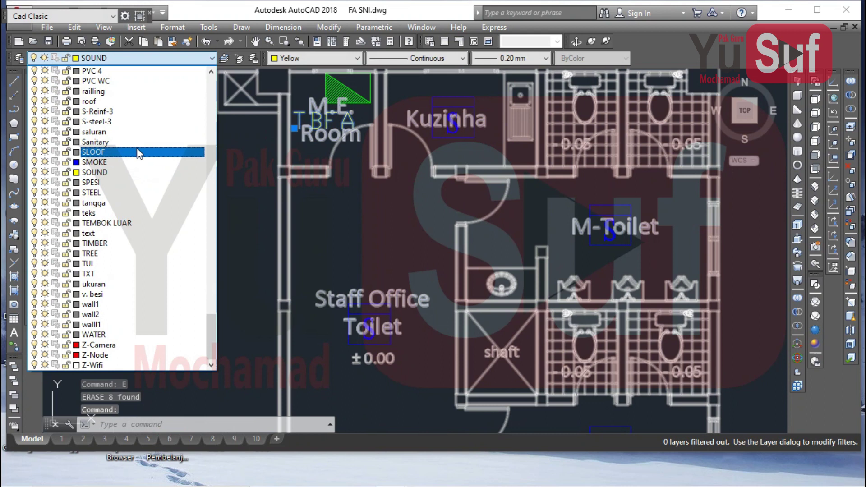
pyautogui.press('Escape')
# - Save the drawing
pyautogui.scroll(-8, 468, 172)
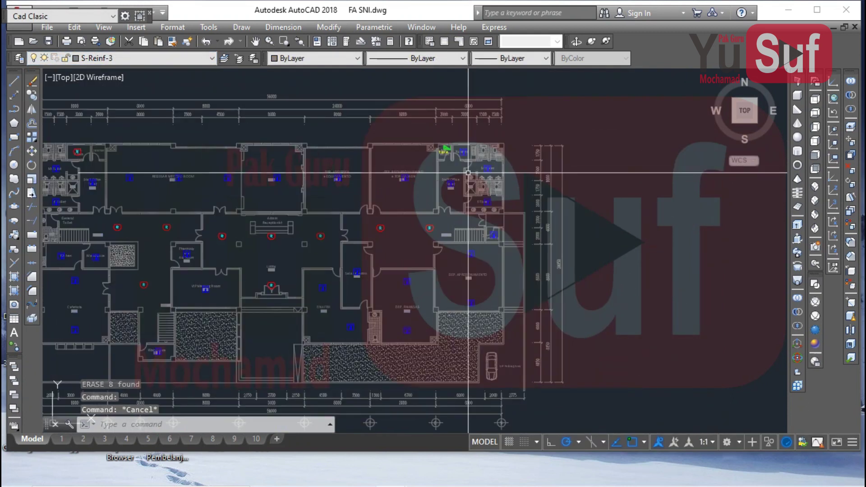
pyautogui.scroll(-1, 369, 231)
pyautogui.moveTo(370, 231)
pyautogui.mouseDown(button='middle')
pyautogui.moveTo(392, 230)
pyautogui.moveTo(259, 227)
pyautogui.mouseUp(button='middle')
pyautogui.moveTo(384, 208); pyautogui.dragTo(323, 205, button='middle')
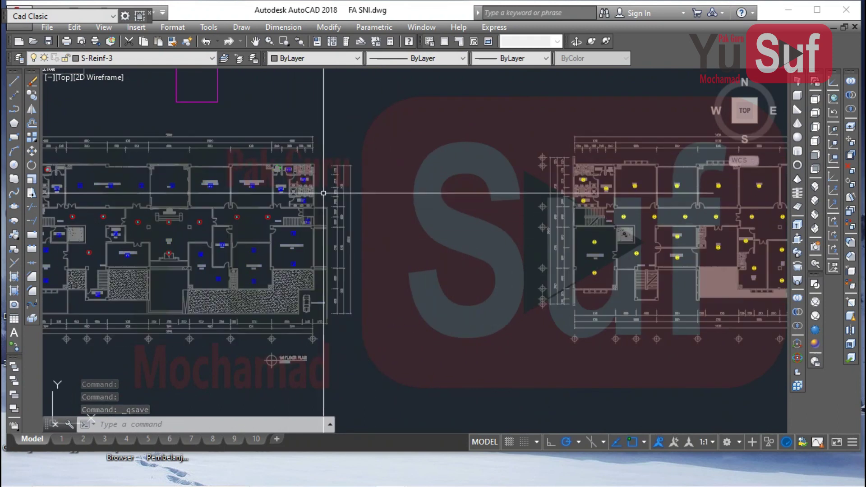
# - Look over the site plan and the row of floor plans in the drawing
pyautogui.scroll(-5, 323, 192)
pyautogui.scroll(7, 338, 202)
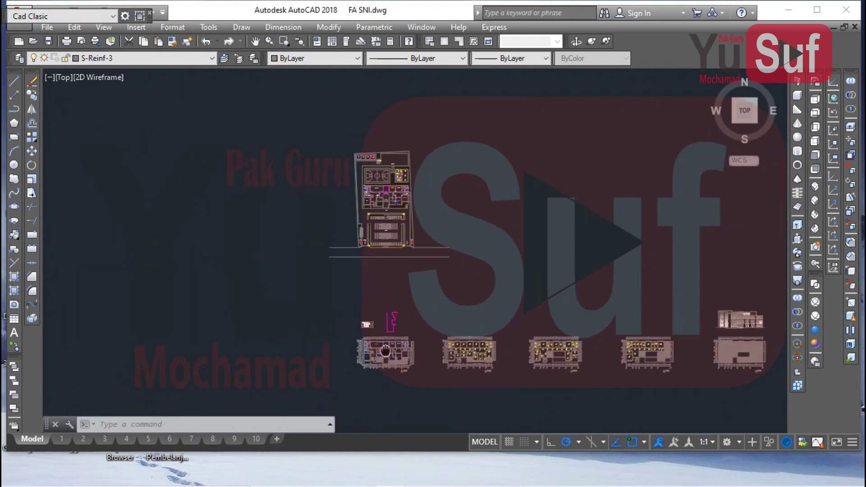
pyautogui.moveTo(406, 198); pyautogui.dragTo(363, 162, button='middle')
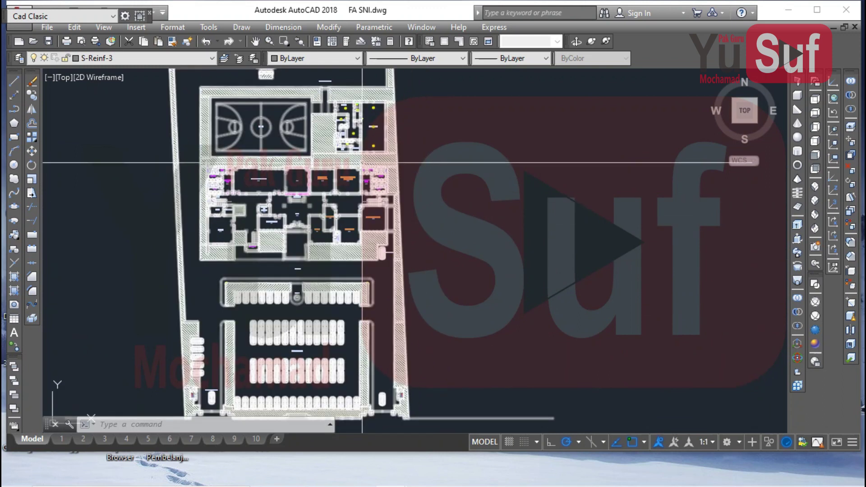
pyautogui.scroll(-3, 364, 160)
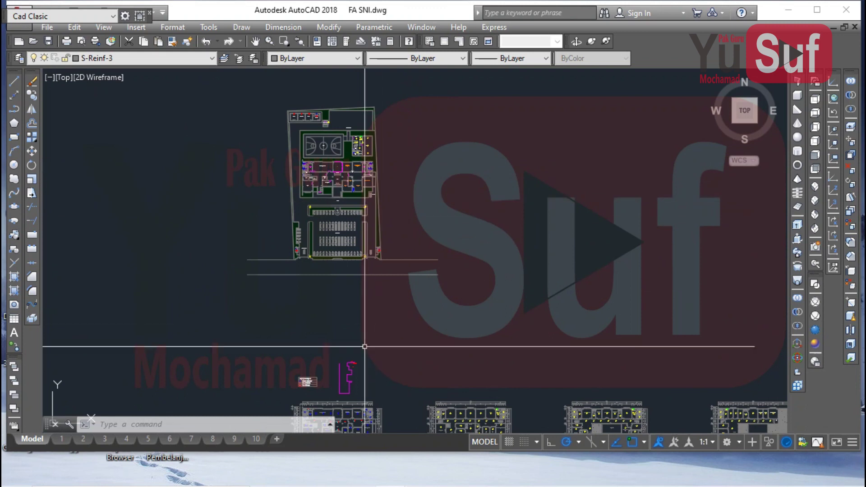
pyautogui.moveTo(365, 346); pyautogui.dragTo(280, 187, button='middle')
pyautogui.scroll(6, 280, 187)
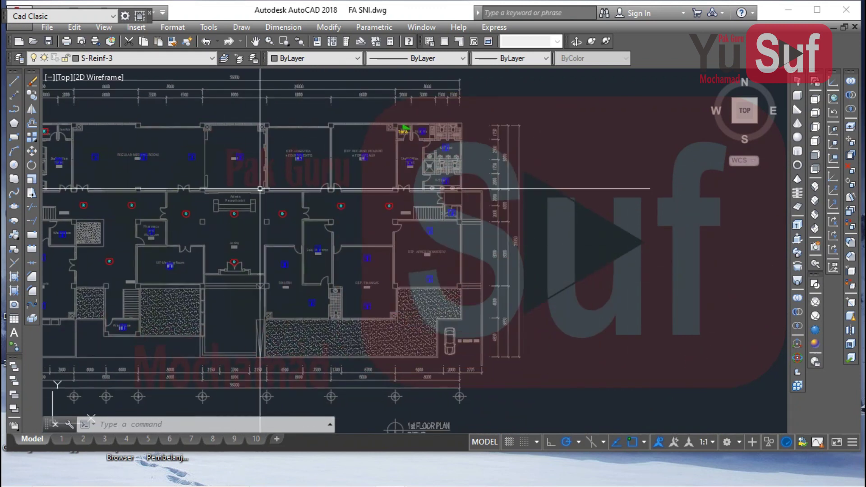
pyautogui.scroll(3, 355, 154)
pyautogui.click(361, 105)
pyautogui.click(481, 242)
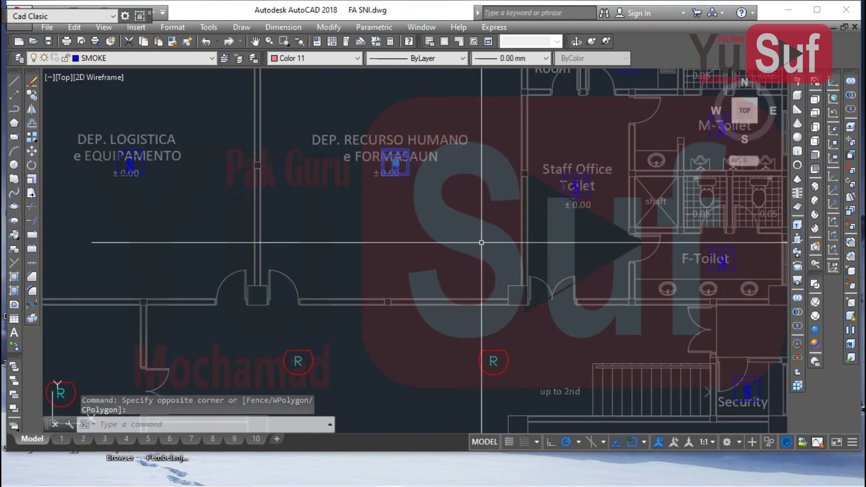
pyautogui.press('Return')
pyautogui.scroll(5, 398, 160)
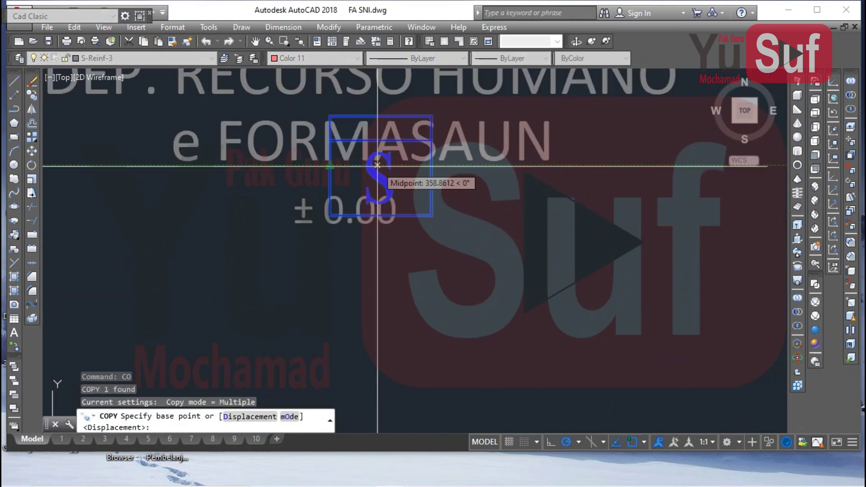
pyautogui.click(380, 165)
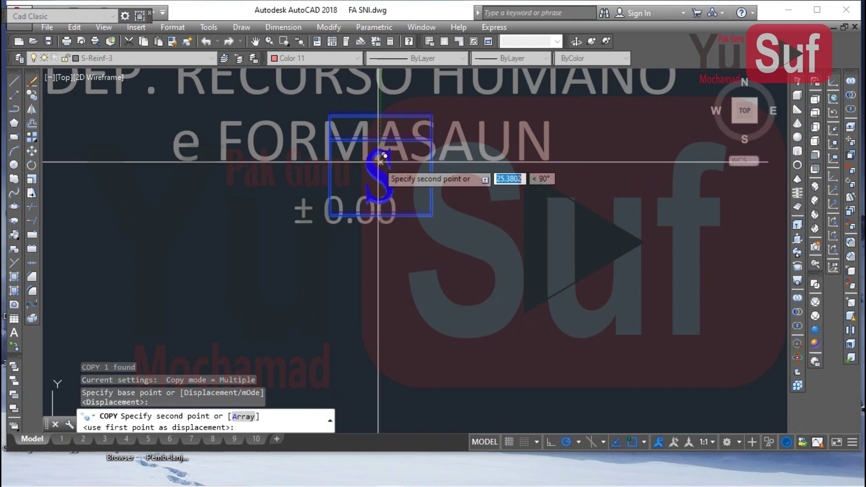
pyautogui.scroll(-8, 377, 170)
pyautogui.scroll(6, 430, 218)
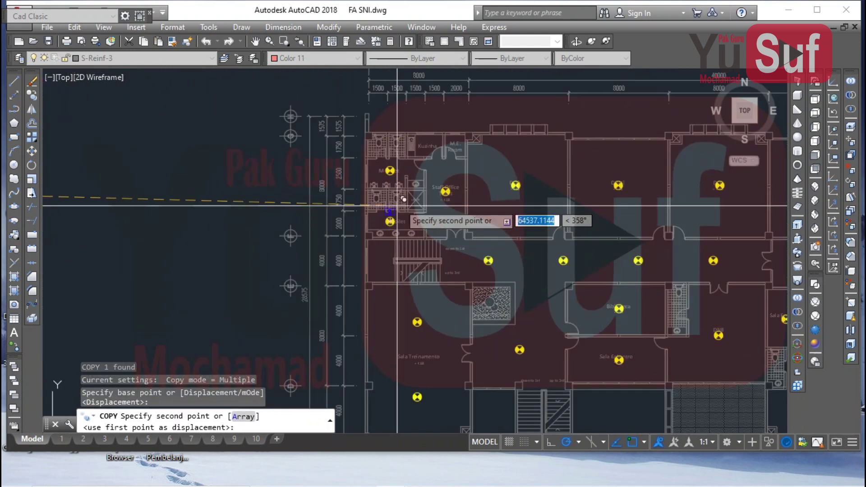
pyautogui.scroll(-5, 422, 187)
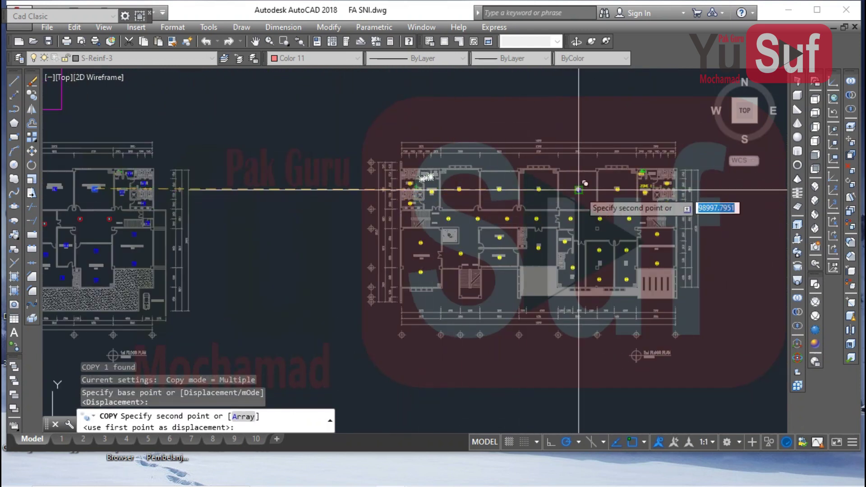
pyautogui.press('Escape')
# - Erase the yellow markers in the west and east toilet wings of the 2nd floor plan, including the ZONE 1 label
pyautogui.scroll(4, 391, 183)
pyautogui.click(313, 157)
pyautogui.click(499, 247)
pyautogui.write('E')
pyautogui.press('Return')
pyautogui.scroll(-3, 506, 246)
pyautogui.scroll(2, 321, 220)
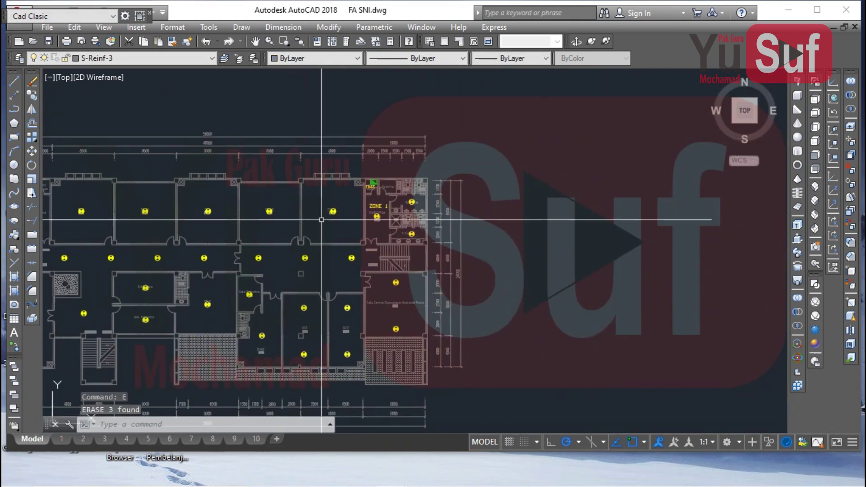
pyautogui.scroll(2, 356, 194)
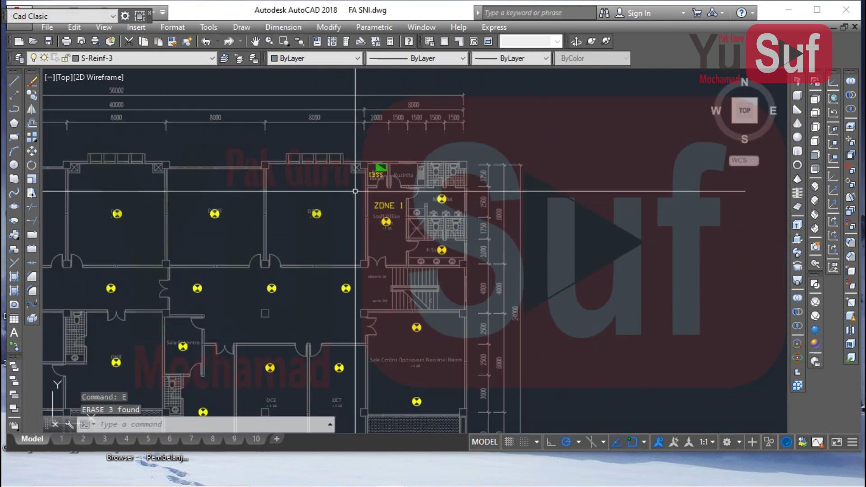
pyautogui.click(484, 268)
pyautogui.press('Return')
# - Erase the yellow markers in the west and east toilet wings of the 3rd floor plan, including the ZONE 1 label
pyautogui.scroll(-5, 445, 209)
pyautogui.scroll(5, 444, 174)
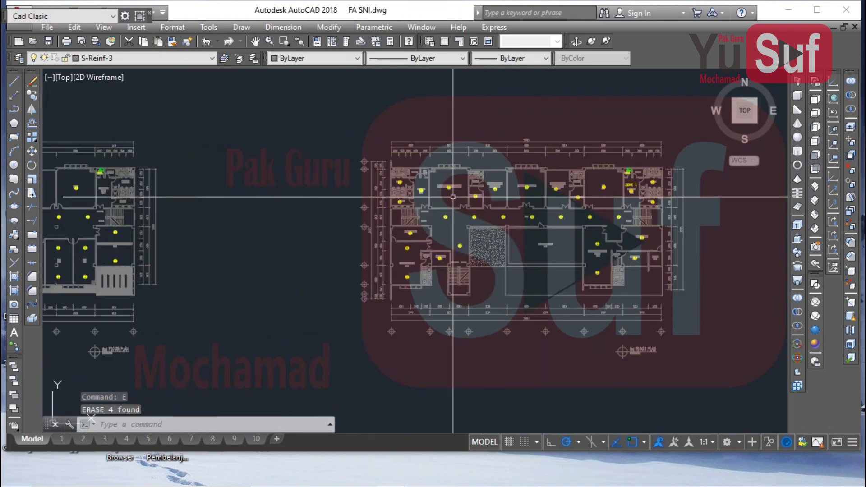
pyautogui.click(354, 164)
pyautogui.click(541, 270)
pyautogui.press('Return')
pyautogui.moveTo(532, 270); pyautogui.dragTo(145, 264, button='middle')
pyautogui.moveTo(565, 195); pyautogui.dragTo(480, 215, button='middle')
pyautogui.click(508, 210)
pyautogui.click(649, 283)
pyautogui.press('Return')
# - Erase the yellow markers in the toilets and Staff Office Toilet of the 4th floor plan's west wing
pyautogui.scroll(-5, 392, 261)
pyautogui.moveTo(766, 234); pyautogui.dragTo(488, 236, button='middle')
pyautogui.scroll(2, 488, 235)
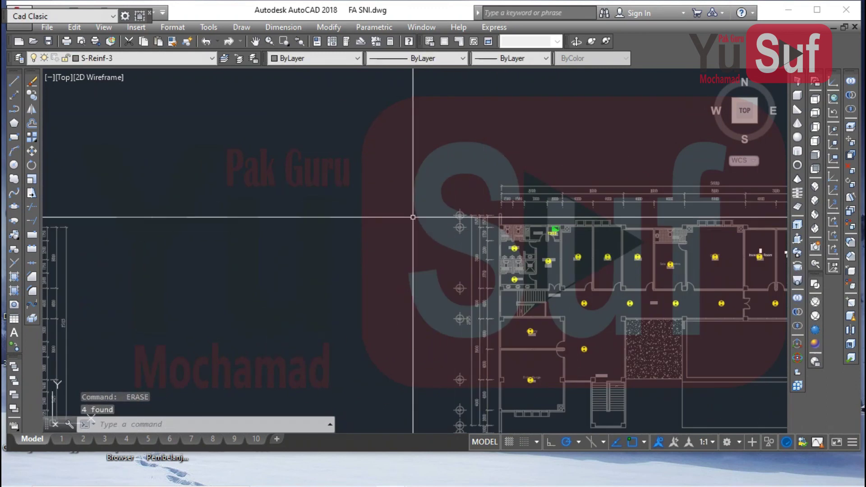
pyautogui.click(388, 196)
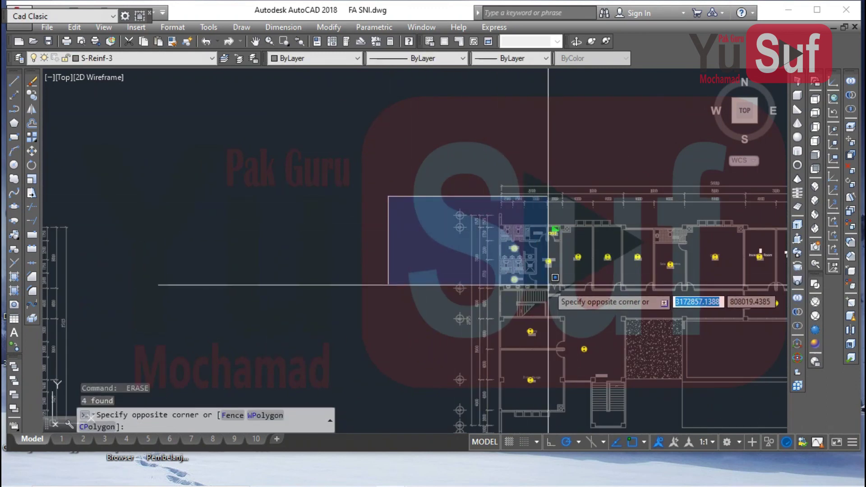
pyautogui.click(547, 285)
pyautogui.press('Return')
pyautogui.click(539, 254)
pyautogui.click(562, 273)
pyautogui.press('Return')
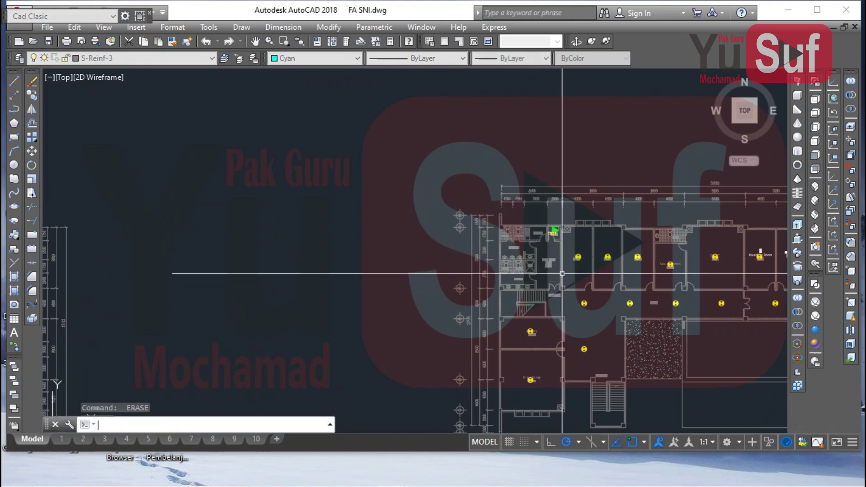
# - Copy the smoke detectors of both 1st floor toilet wings to the 2nd floor plan, aligning on the column beside the west Staff Office Toilet
pyautogui.scroll(-3, 480, 240)
pyautogui.moveTo(247, 247); pyautogui.dragTo(576, 262, button='middle')
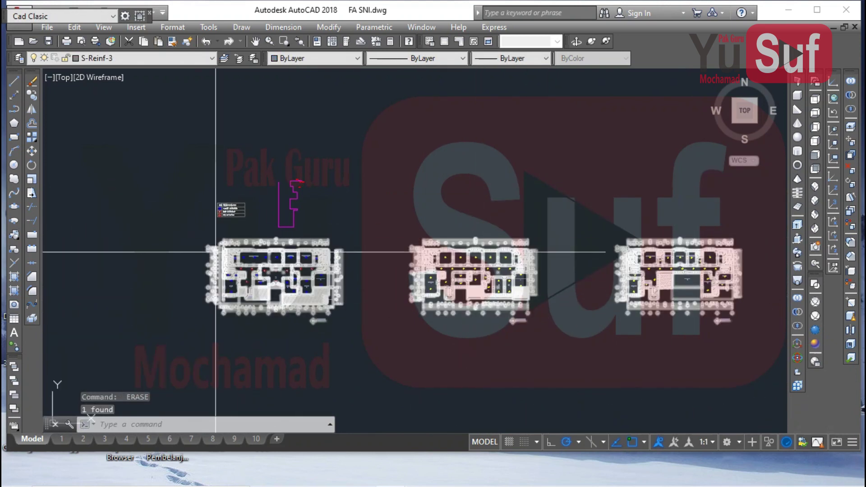
pyautogui.scroll(4, 216, 252)
pyautogui.click(87, 183)
pyautogui.click(336, 318)
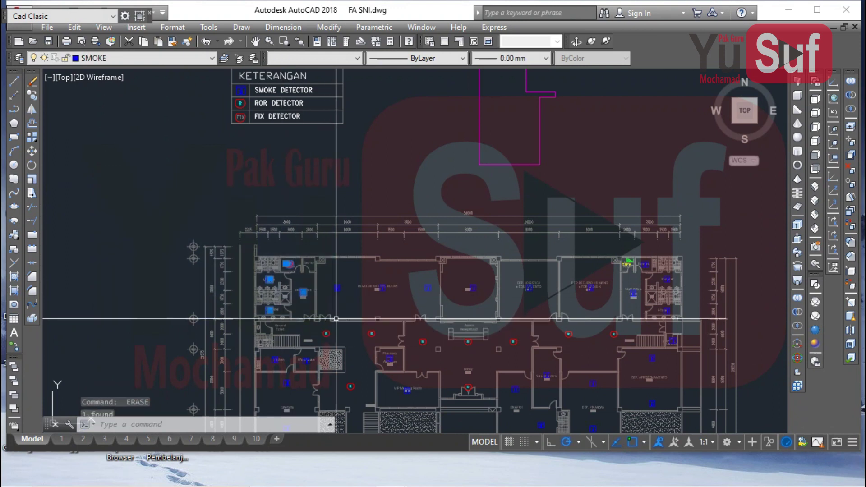
pyautogui.click(622, 226)
pyautogui.scroll(5, 627, 203)
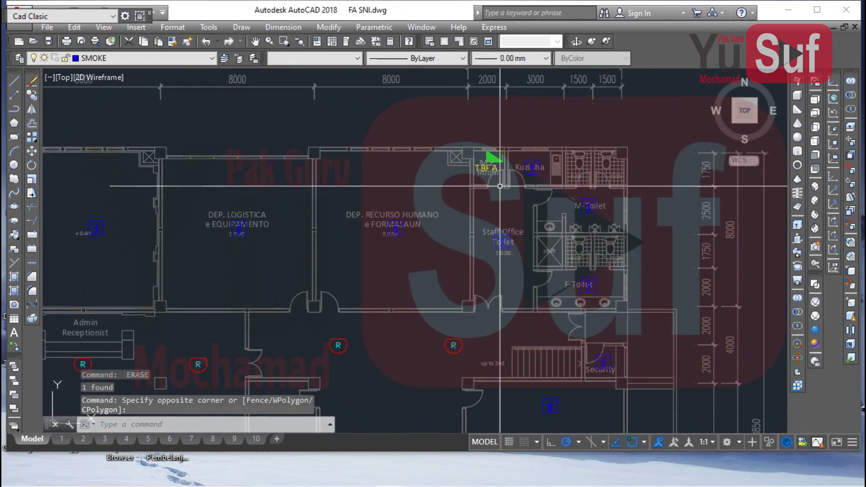
pyautogui.click(502, 120)
pyautogui.click(666, 295)
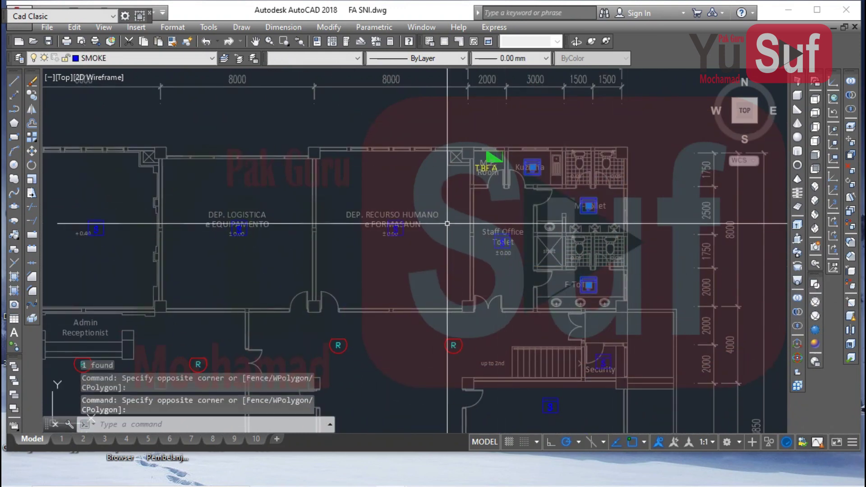
pyautogui.click(462, 209)
pyautogui.click(536, 274)
pyautogui.write('co')
pyautogui.press('Return')
pyautogui.scroll(-5, 315, 284)
pyautogui.scroll(8, 318, 283)
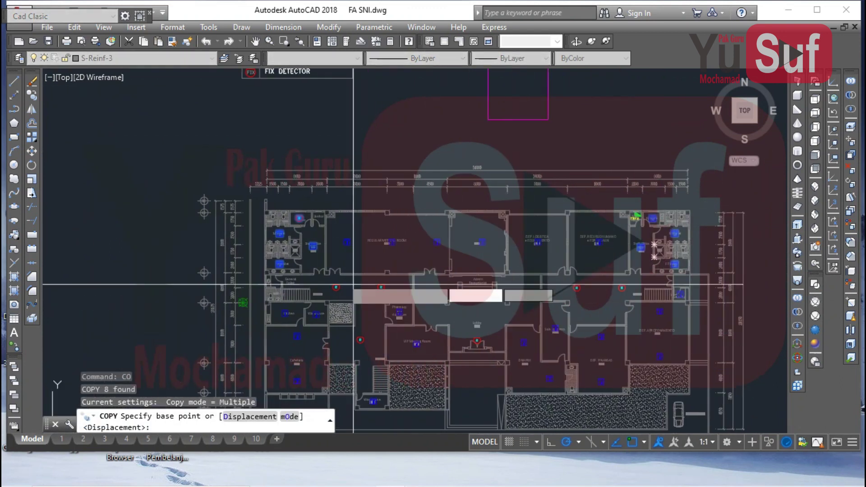
pyautogui.scroll(3, 318, 282)
pyautogui.click(305, 243)
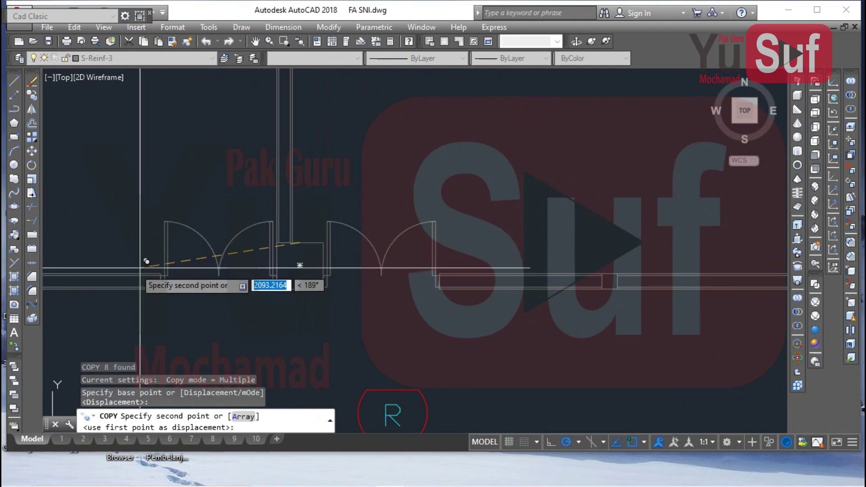
pyautogui.scroll(-5, 116, 276)
pyautogui.scroll(8, 400, 282)
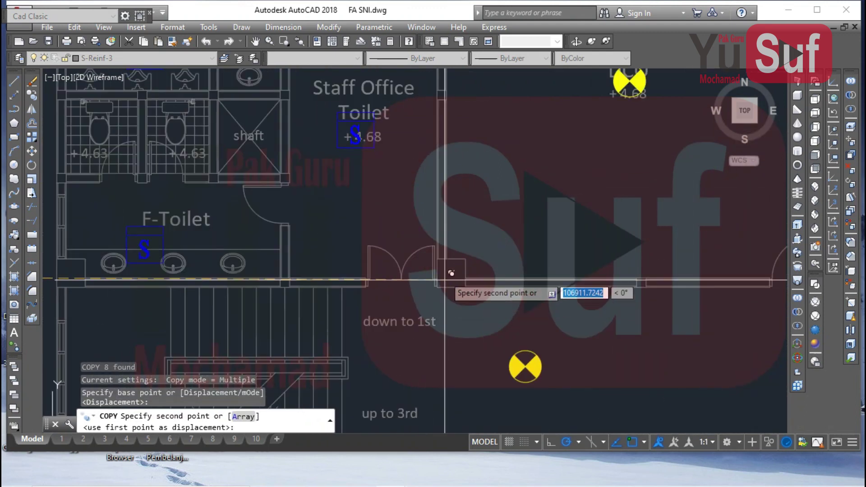
pyautogui.click(456, 249)
# - Place further copies of the toilet wing smoke detectors on the 3rd and 4th floor plans at the matching column
pyautogui.scroll(-5, 455, 248)
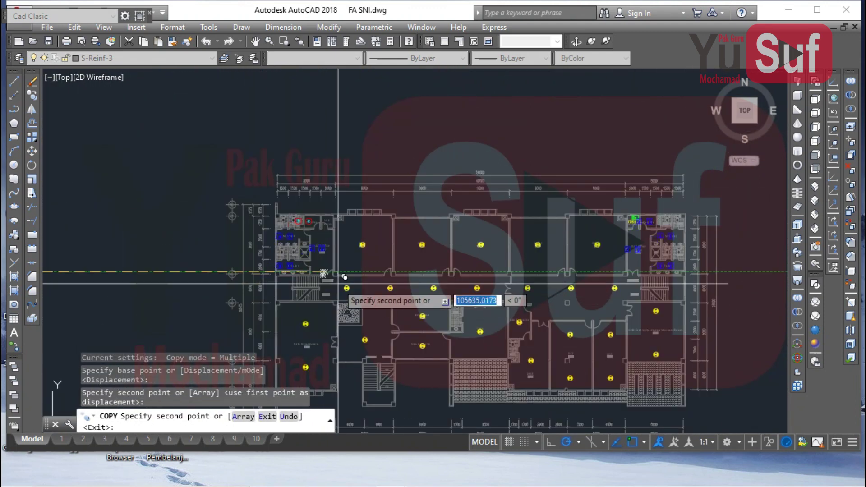
pyautogui.scroll(7, 602, 207)
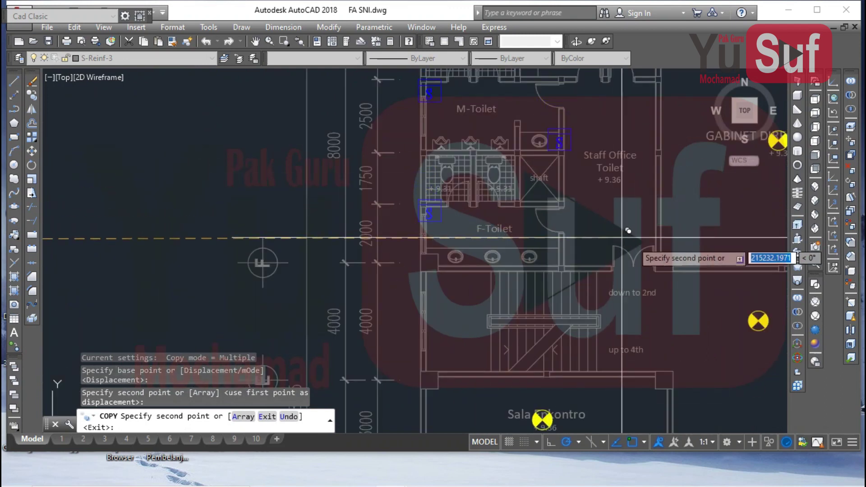
pyautogui.scroll(-8, 659, 269)
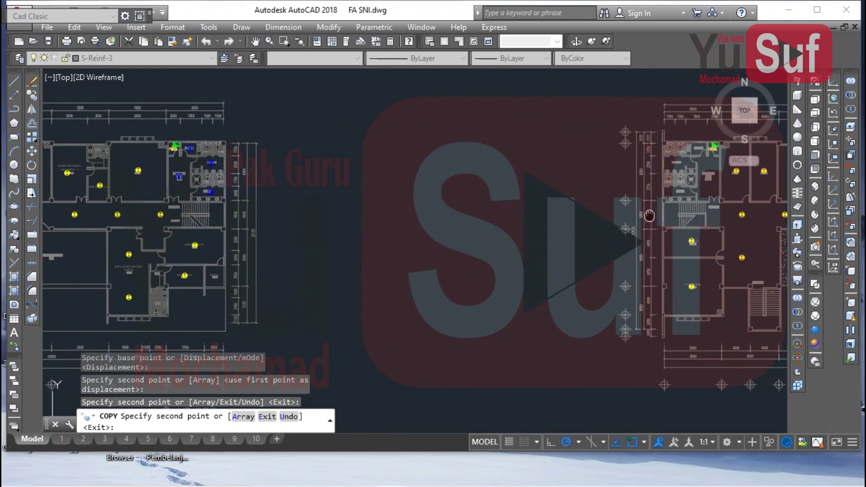
pyautogui.scroll(8, 513, 228)
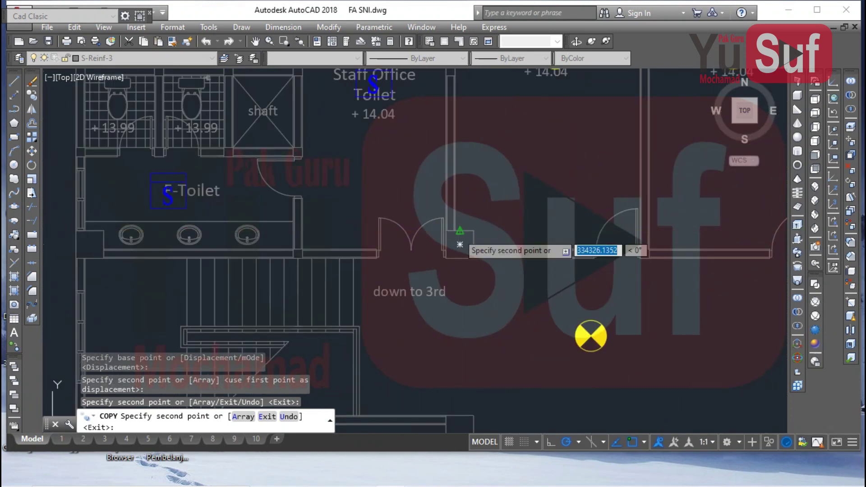
pyautogui.scroll(-6, 460, 244)
pyautogui.press('Escape')
# - Erase the surplus group of copied smoke detectors at the 4th floor plan
pyautogui.click(489, 110)
pyautogui.click(576, 259)
pyautogui.write('e')
pyautogui.press('Return')
# - Copy the smoke detector from the 2nd floor's west Staff Office Toilet onto the yellow marker in the DCO room
pyautogui.scroll(-5, 580, 259)
pyautogui.moveTo(347, 273); pyautogui.dragTo(437, 278, button='middle')
pyautogui.scroll(6, 208, 244)
pyautogui.moveTo(429, 150); pyautogui.dragTo(344, 200, button='middle')
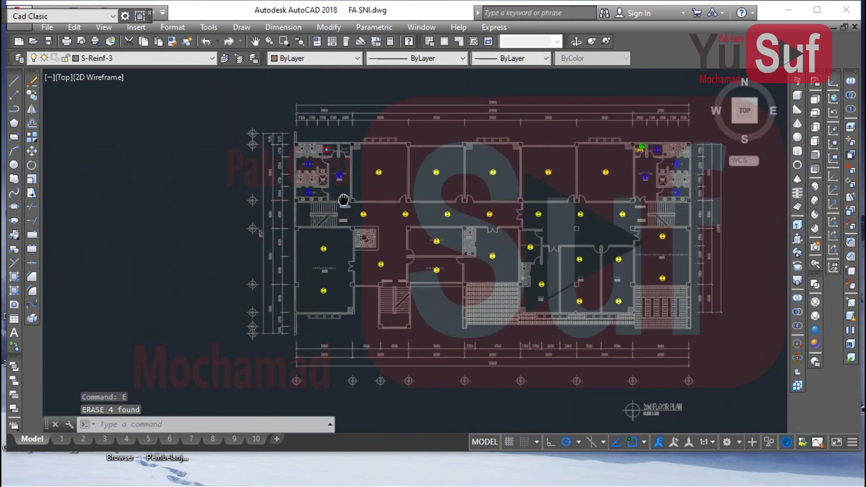
pyautogui.scroll(6, 342, 193)
pyautogui.click(338, 188)
pyautogui.click(361, 179)
pyautogui.write('co')
pyautogui.press('Return')
pyautogui.scroll(3, 334, 144)
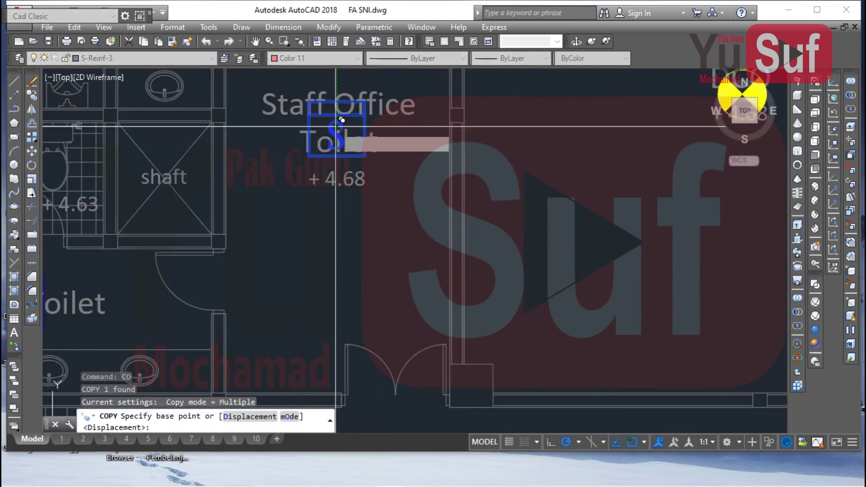
pyautogui.click(336, 126)
pyautogui.moveTo(528, 178); pyautogui.dragTo(147, 280, button='middle')
pyautogui.click(360, 196)
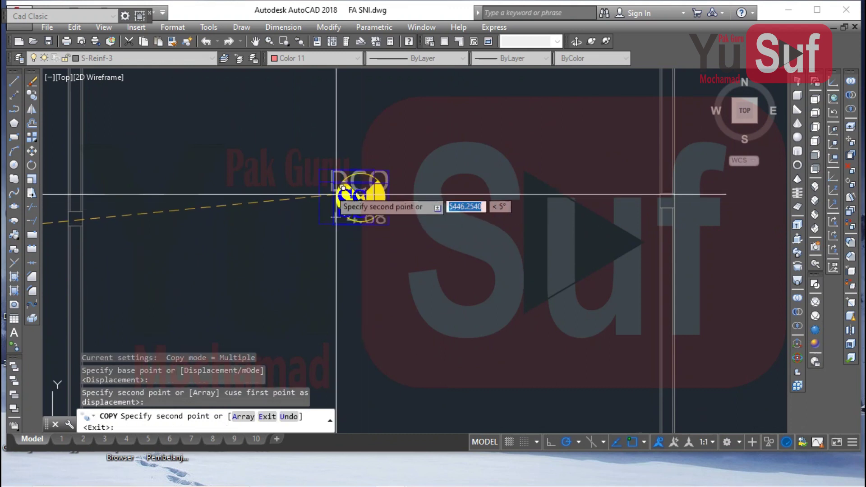
pyautogui.press('Escape')
# - Copy the DCO room's smoke detector onto the DRAII room's yellow marker, using the top of the marker circle as base point
pyautogui.click(348, 212)
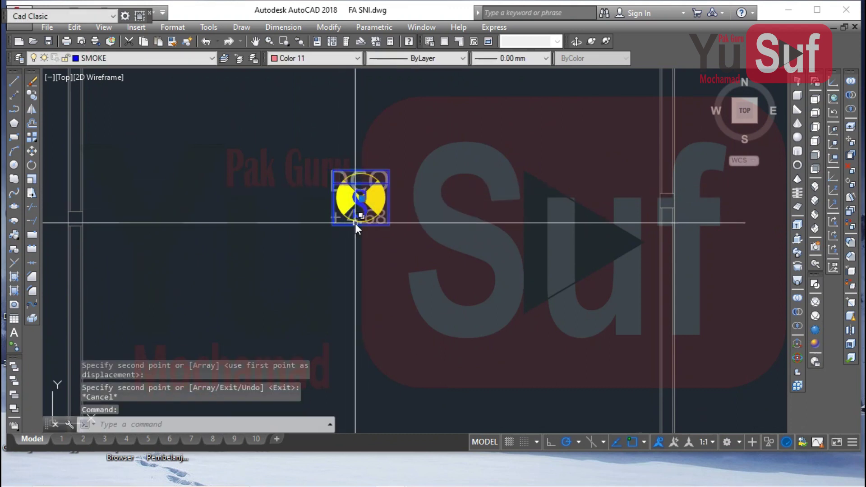
pyautogui.scroll(1, 364, 193)
pyautogui.write('co')
pyautogui.press('Return')
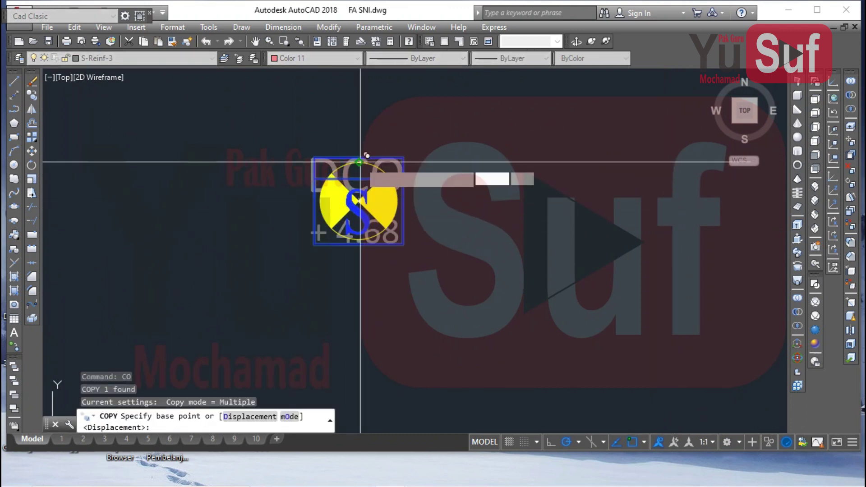
pyautogui.click(360, 161)
pyautogui.scroll(-2, 185, 254)
pyautogui.scroll(-1, 268, 149)
pyautogui.moveTo(461, 212); pyautogui.dragTo(311, 149, button='middle')
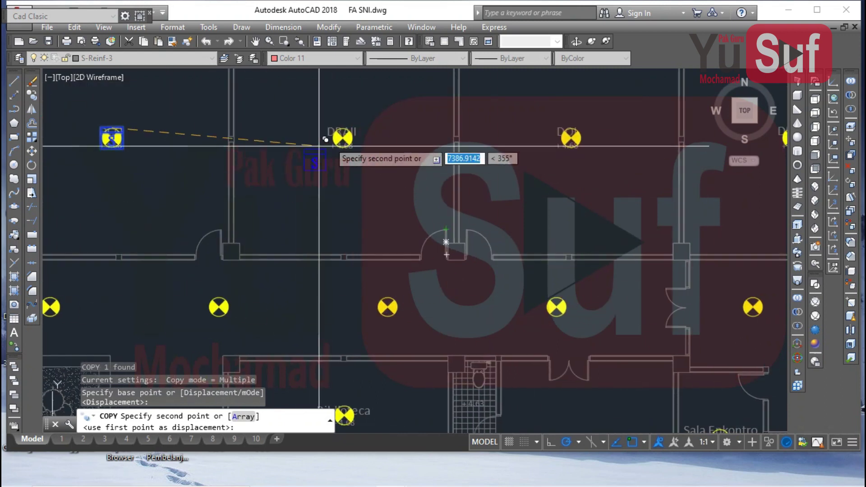
pyautogui.scroll(2, 342, 138)
pyautogui.click(340, 123)
# - Place smoke detector copies on the yellow markers of the three remaining rooms east of DRAII in the 2nd floor's northern row
pyautogui.moveTo(548, 177); pyautogui.dragTo(315, 187, button='middle')
pyautogui.click(472, 133)
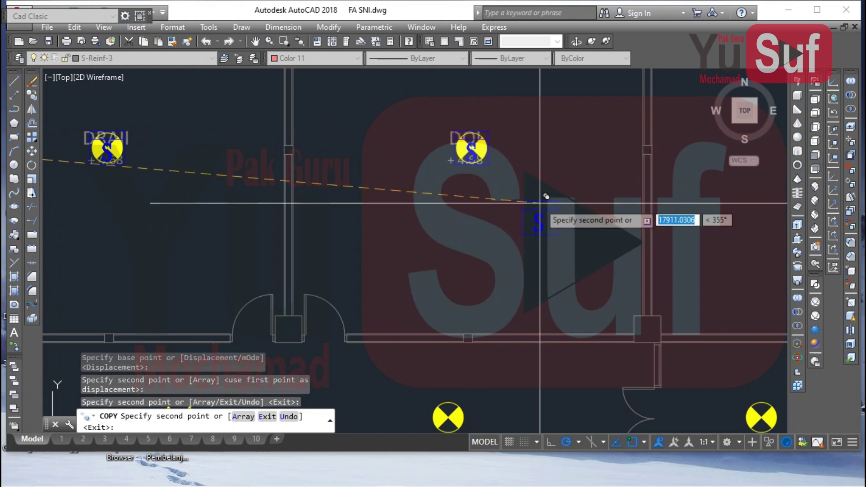
pyautogui.moveTo(766, 149); pyautogui.dragTo(302, 169, button='middle')
pyautogui.click(359, 153)
pyautogui.moveTo(593, 195); pyautogui.dragTo(331, 182, button='middle')
pyautogui.click(467, 140)
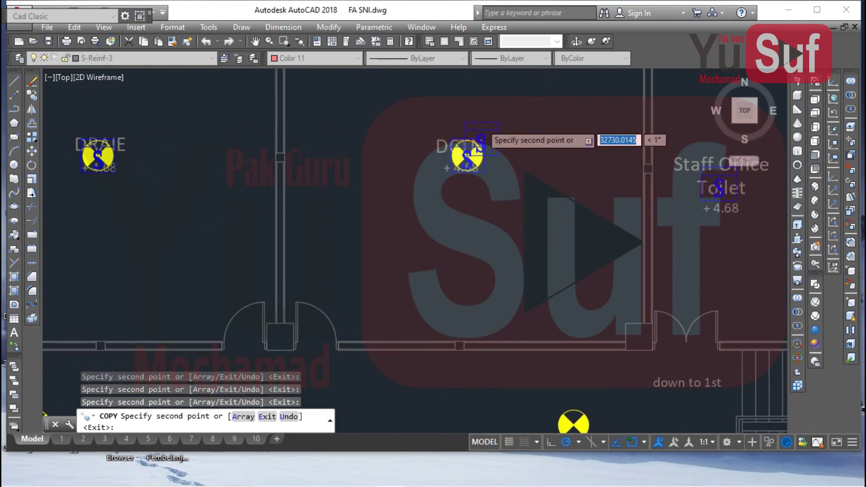
# - Place smoke detector copies on the yellow markers in the Sala Centro Operasaun Nacional Room, DCT, DCE and DNIE rooms of the 2nd floor
pyautogui.scroll(-4, 522, 188)
pyautogui.scroll(4, 526, 199)
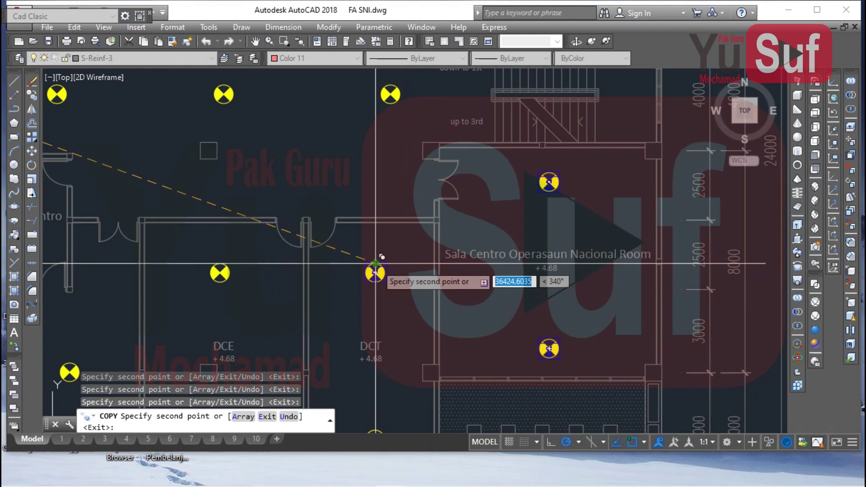
pyautogui.moveTo(377, 272); pyautogui.dragTo(594, 140, button='middle')
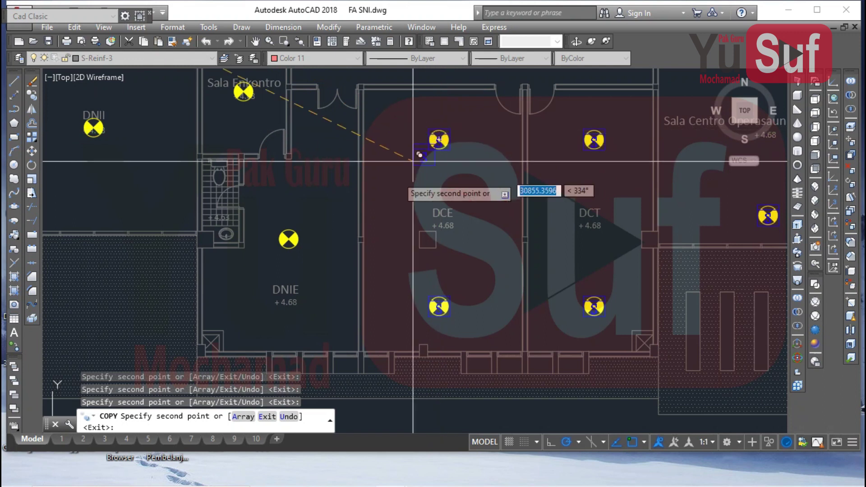
pyautogui.moveTo(248, 90); pyautogui.dragTo(360, 228, button='middle')
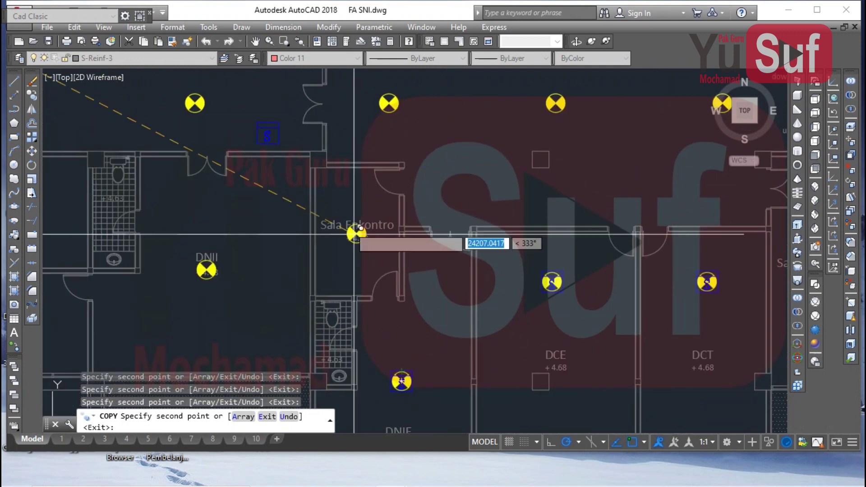
# - Place smoke detector copies on the yellow markers in the Sala Enkontro next to DNIE and in the DNII room
pyautogui.scroll(5, 361, 228)
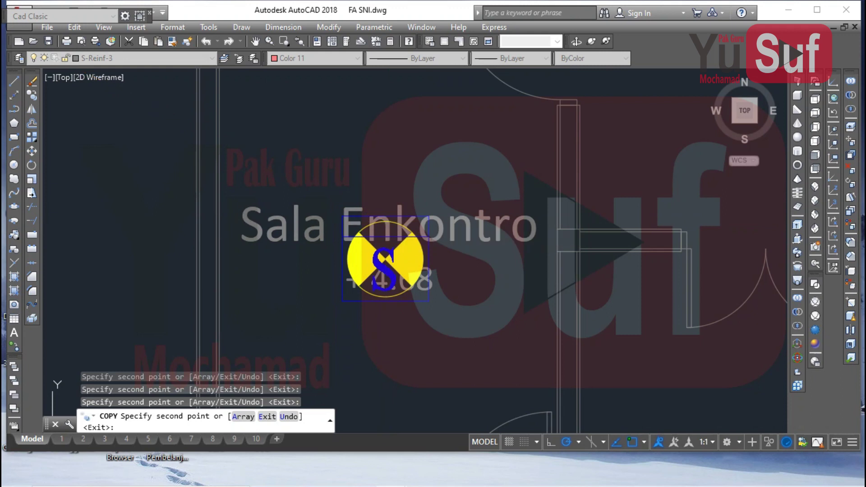
pyautogui.scroll(-5, 385, 216)
pyautogui.scroll(5, 467, 239)
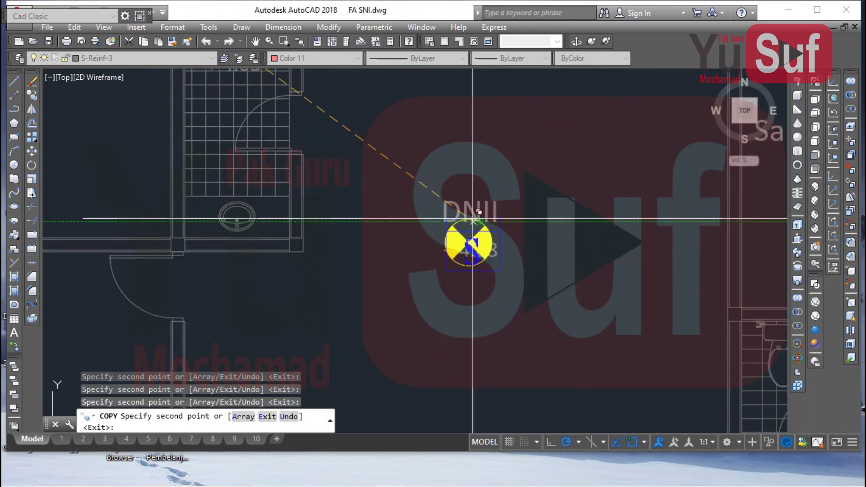
pyautogui.scroll(-5, 582, 257)
# - Place smoke detector copies on the yellow markers in the Biblioteca and the Sala Enkontro directly south of it
pyautogui.scroll(5, 453, 205)
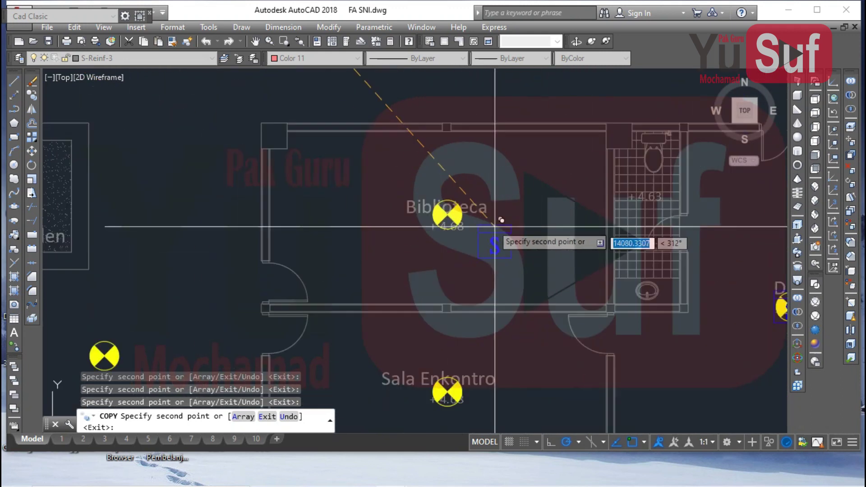
pyautogui.click(446, 201)
pyautogui.click(446, 378)
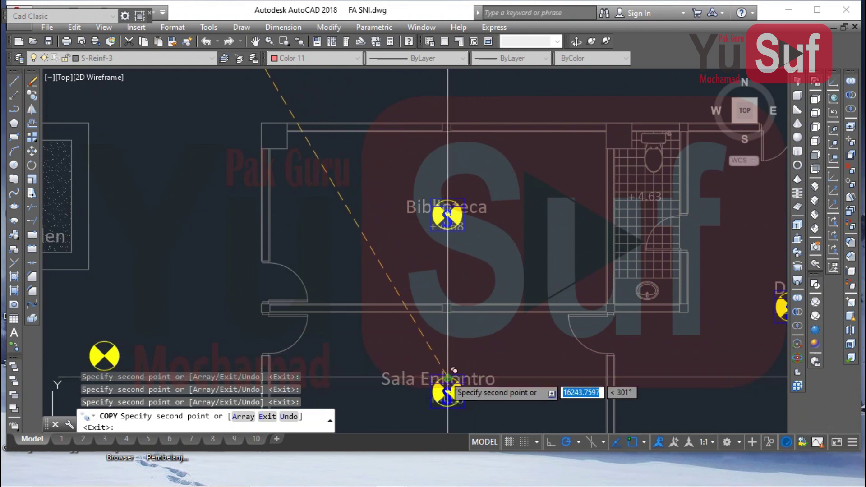
# - Place smoke detector copies on both yellow markers in the Sala Treinamento
pyautogui.moveTo(351, 291); pyautogui.dragTo(392, 265, button='middle')
pyautogui.scroll(-5, 425, 261)
pyautogui.scroll(5, 348, 270)
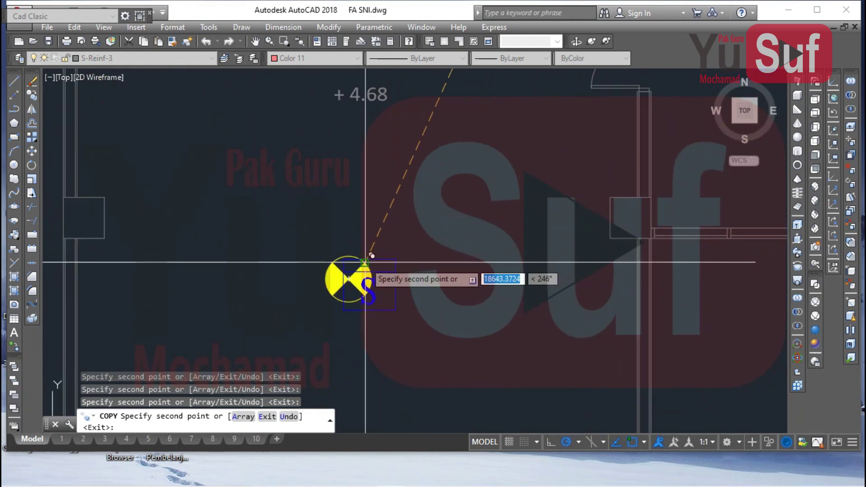
pyautogui.click(348, 256)
pyautogui.moveTo(390, 161)
pyautogui.mouseDown(button='middle')
pyautogui.moveTo(383, 276)
pyautogui.moveTo(358, 420)
pyautogui.mouseUp(button='middle')
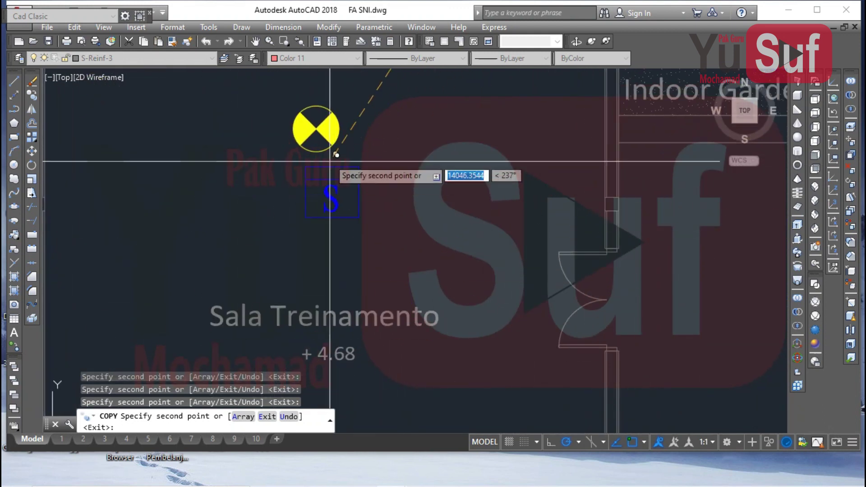
pyautogui.click(316, 106)
pyautogui.scroll(-4, 315, 264)
# - Move the ROR detector from the 2nd floor's west Kuzinha straight east into the adjoining M.E. Room
pyautogui.moveTo(439, 246); pyautogui.dragTo(217, 244, button='middle')
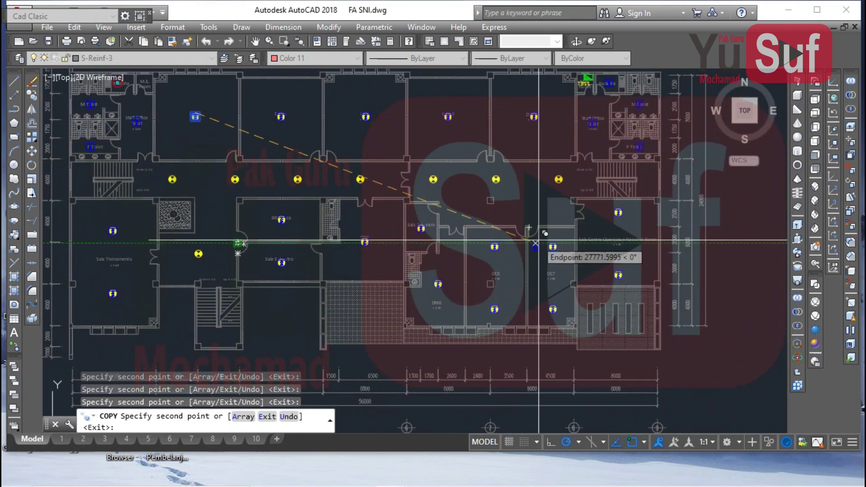
pyautogui.moveTo(313, 195); pyautogui.dragTo(388, 229, button='middle')
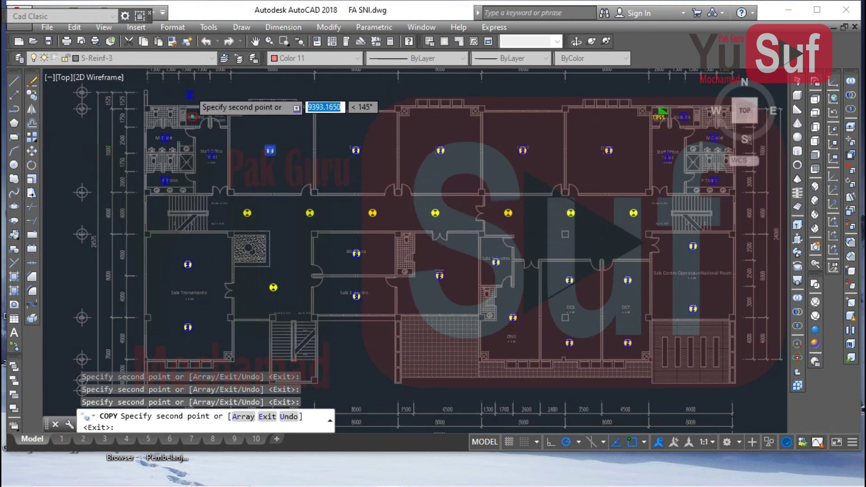
pyautogui.scroll(8, 211, 174)
pyautogui.scroll(-4, 303, 134)
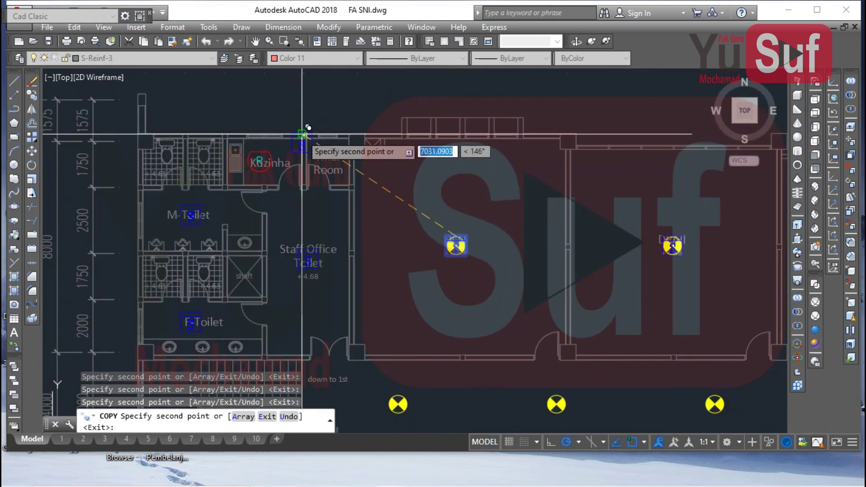
pyautogui.scroll(-4, 299, 137)
pyautogui.moveTo(276, 242)
pyautogui.mouseDown(button='middle')
pyautogui.moveTo(253, 192)
pyautogui.moveTo(245, 246)
pyautogui.mouseUp(button='middle')
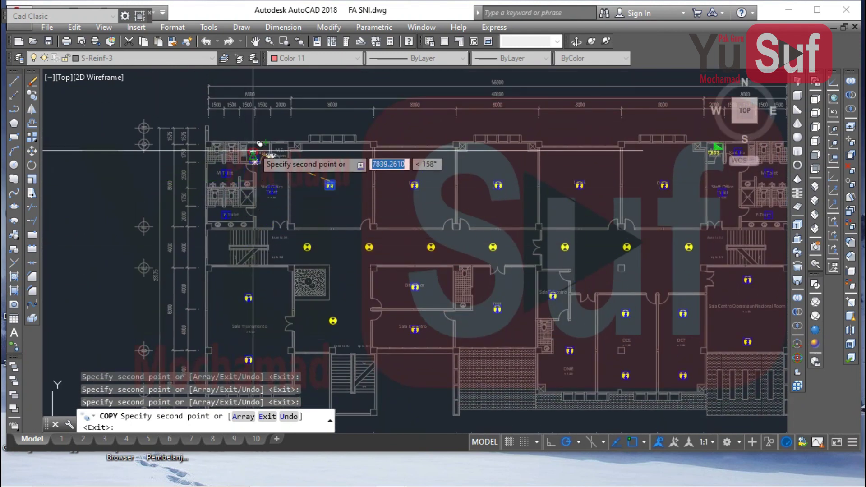
pyautogui.scroll(6, 258, 139)
pyautogui.press('Return')
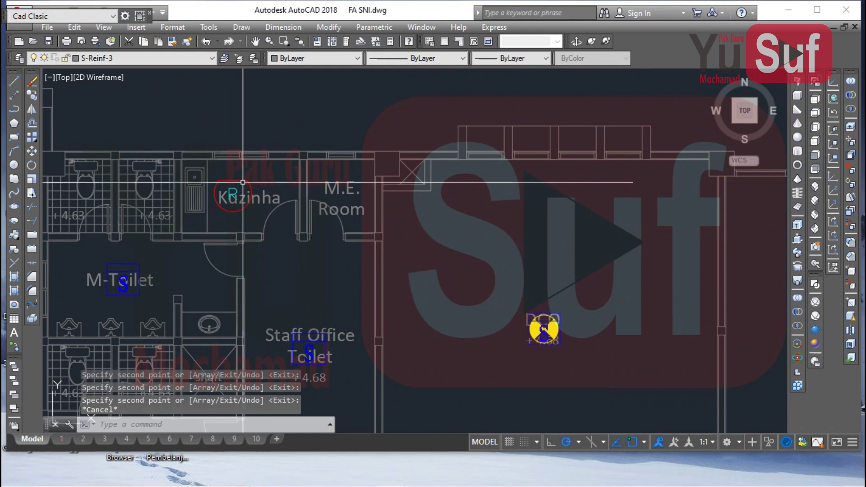
pyautogui.click(242, 183)
pyautogui.click(232, 179)
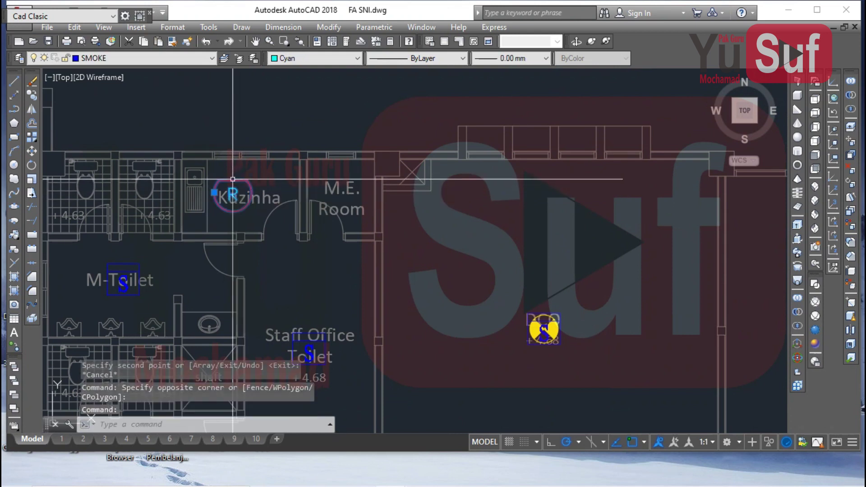
pyautogui.write('m')
pyautogui.press('Return')
pyautogui.click(435, 229)
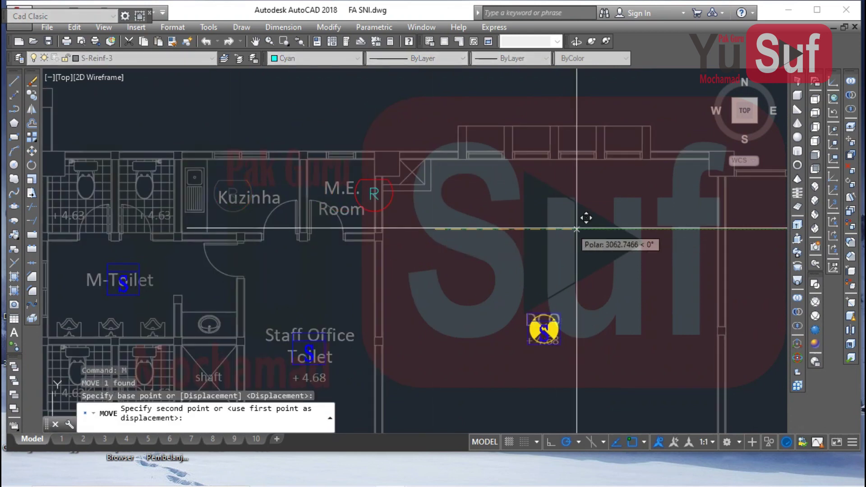
pyautogui.click(546, 229)
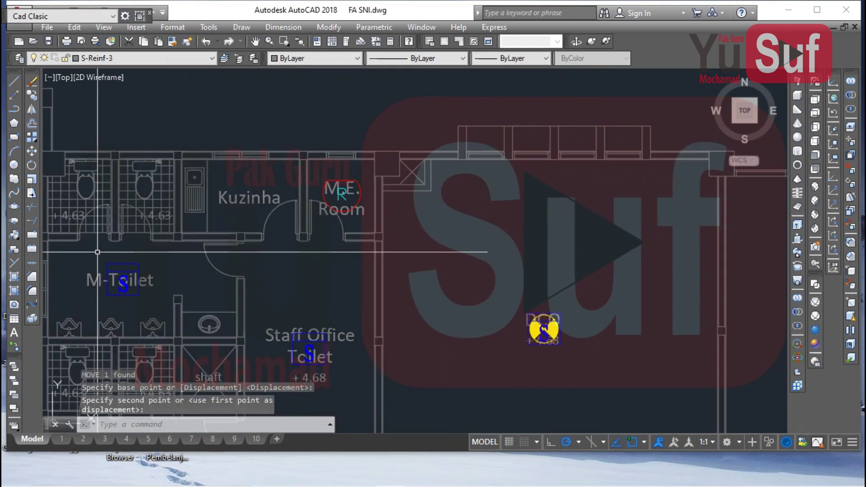
pyautogui.click(97, 252)
pyautogui.click(171, 284)
pyautogui.press('Return')
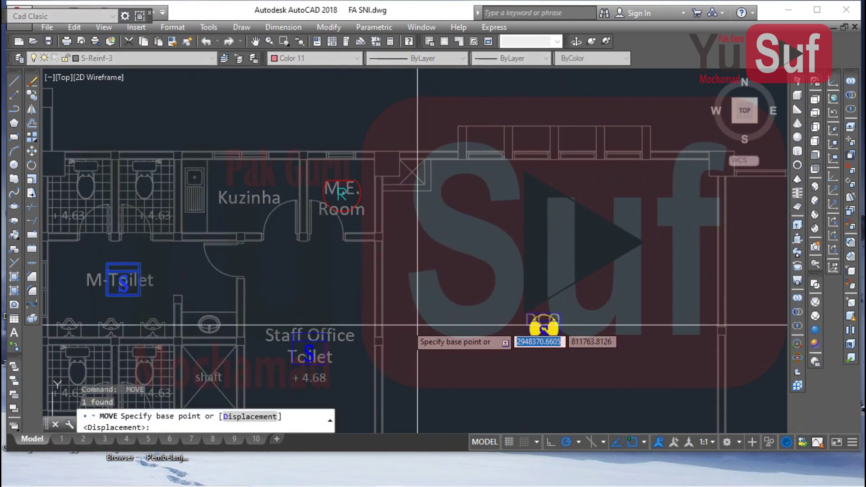
pyautogui.press('Escape')
# - Copy the smoke detector from the west M-Toilet into the Kuzinha on the 2nd floor
pyautogui.click(131, 264)
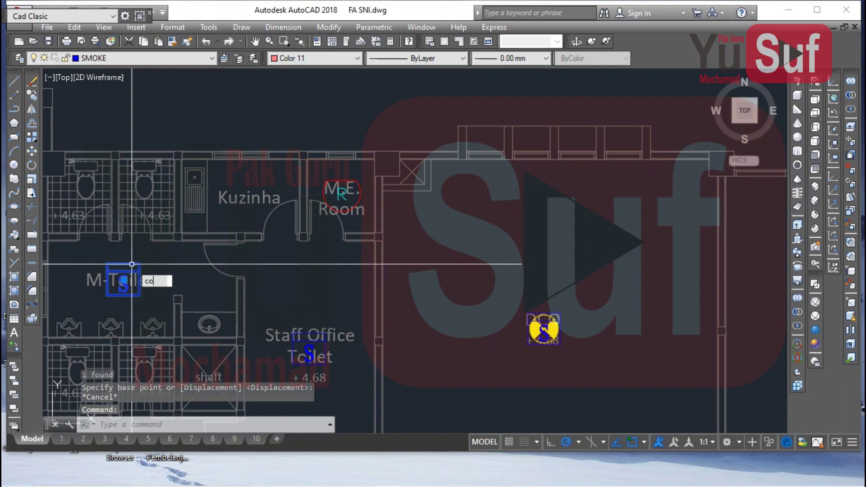
pyautogui.write('co')
pyautogui.press('Return')
pyautogui.click(406, 339)
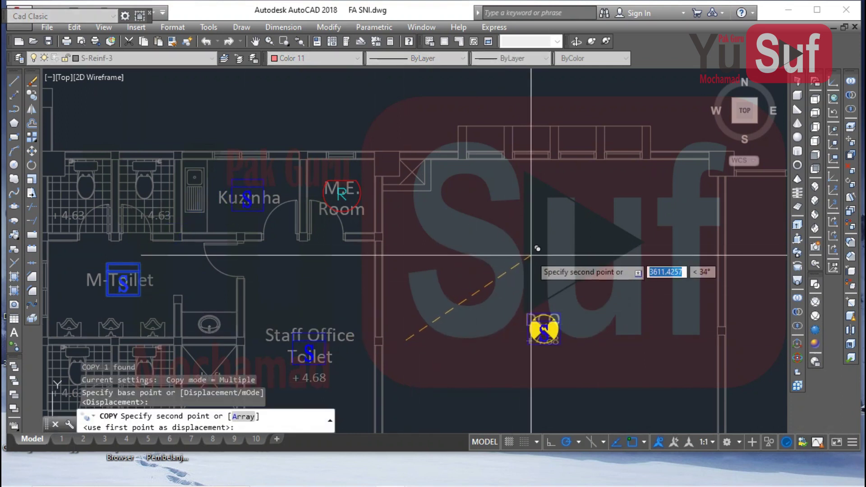
pyautogui.scroll(-4, 531, 255)
pyautogui.press('Escape')
# - Copy the ROR detector from the 2nd floor's west M.E. Room horizontally into the east M.E. Room
pyautogui.scroll(5, 444, 208)
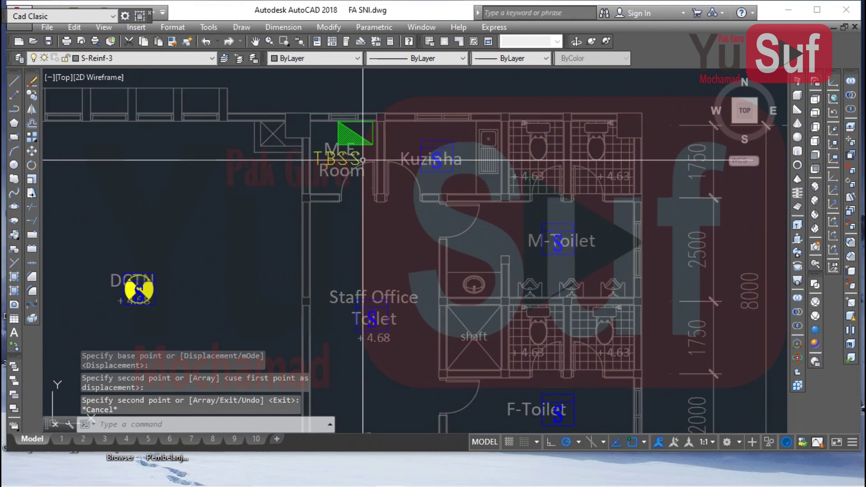
pyautogui.scroll(-4, 362, 160)
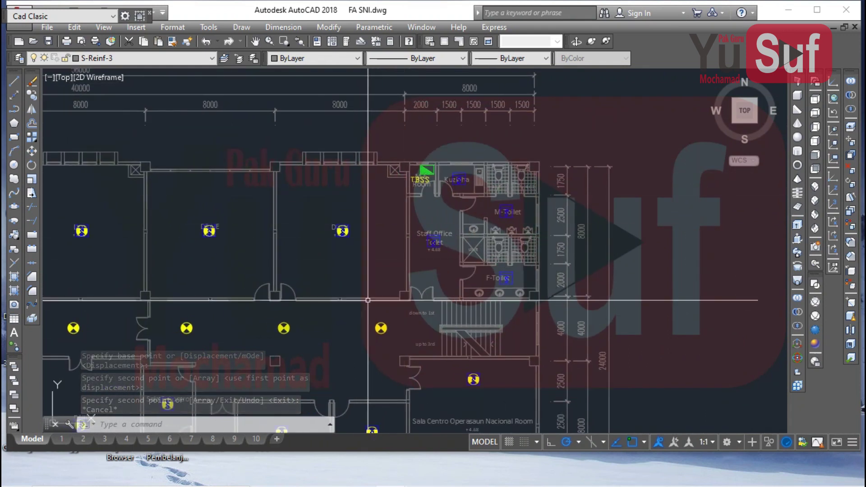
pyautogui.scroll(-3, 367, 300)
pyautogui.scroll(7, 218, 242)
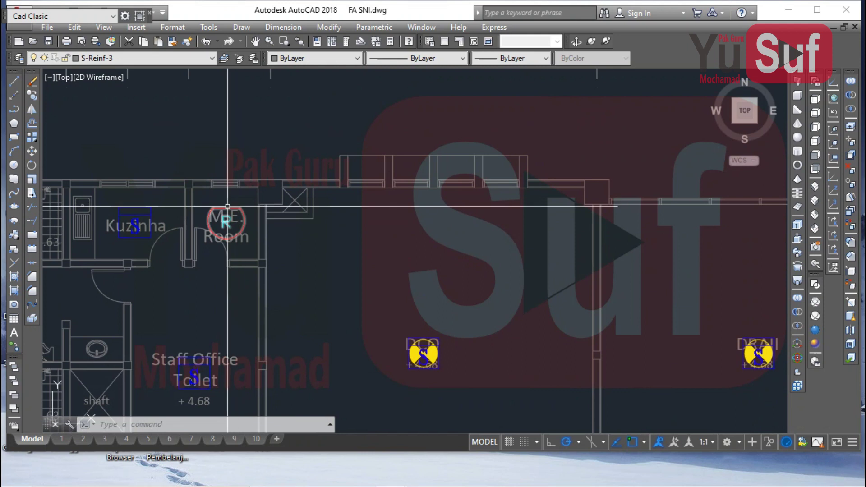
pyautogui.press('Return')
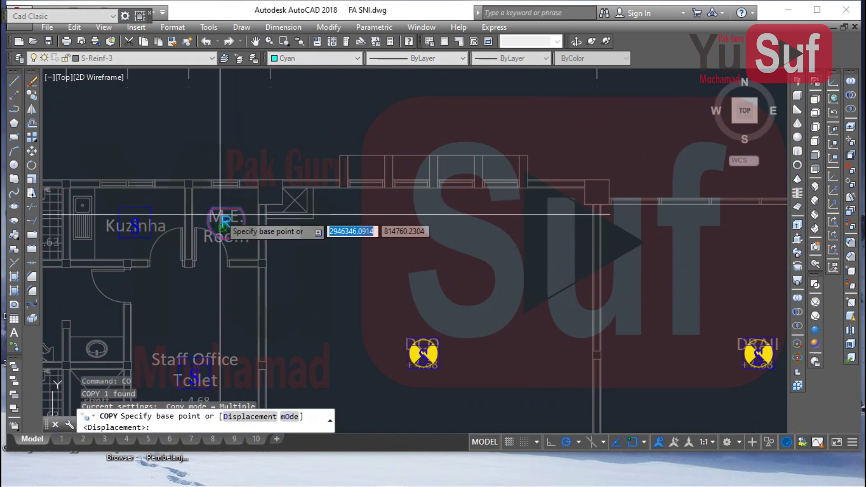
pyautogui.click(225, 208)
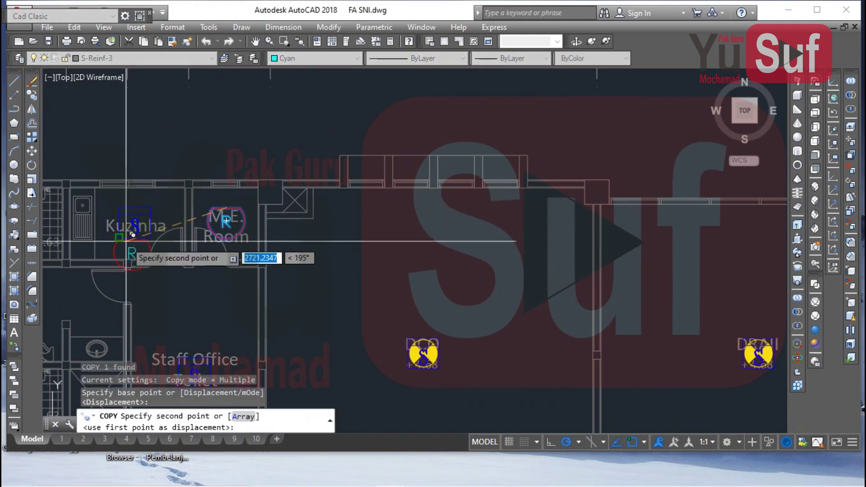
pyautogui.scroll(-3, 458, 284)
pyautogui.scroll(6, 365, 252)
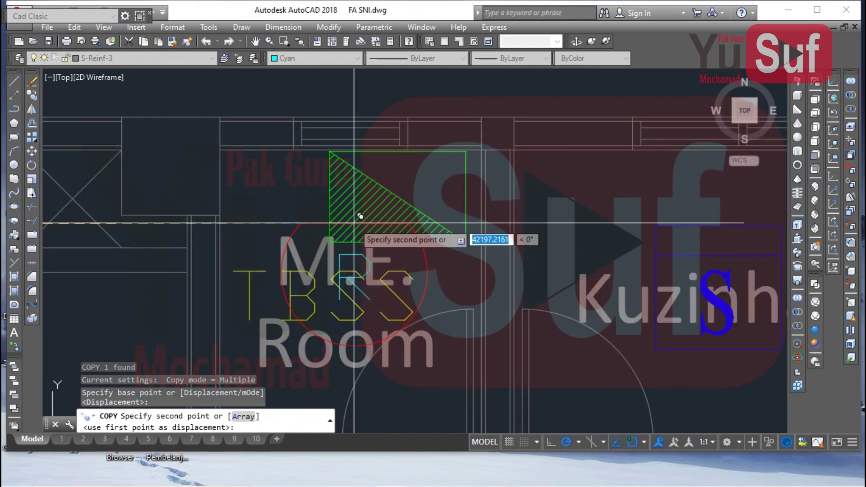
pyautogui.scroll(6, 360, 216)
pyautogui.click(347, 224)
pyautogui.scroll(-6, 347, 224)
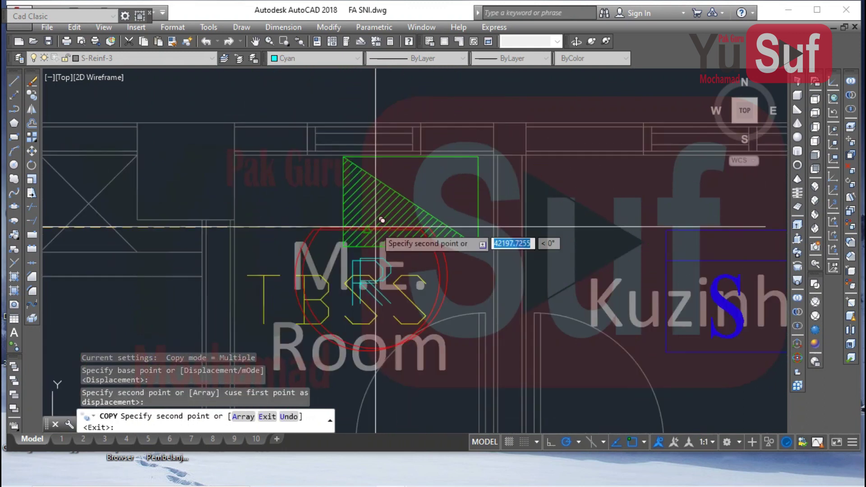
pyautogui.press('Escape')
# - Copy the ROR detector from the 2nd floor's east M.E. Room into the 1st floor's east M.E. Room
pyautogui.scroll(2, 385, 246)
pyautogui.click(334, 240)
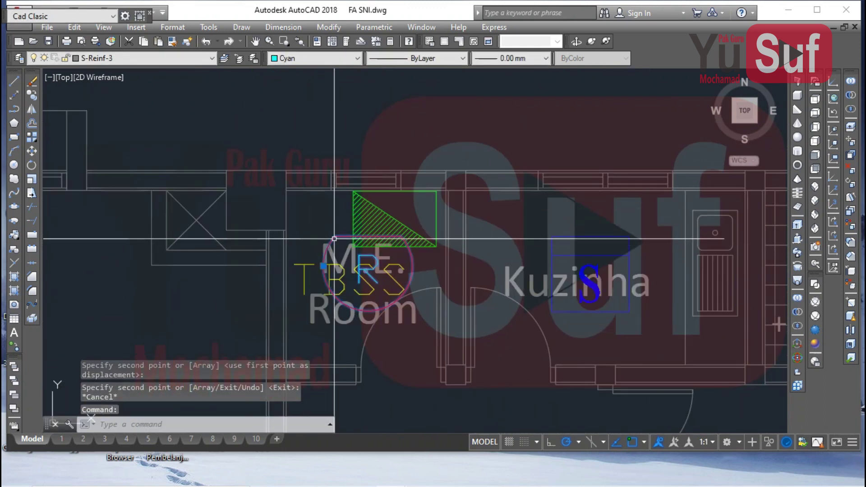
pyautogui.press('space')
pyautogui.click(390, 310)
pyautogui.scroll(-6, 474, 297)
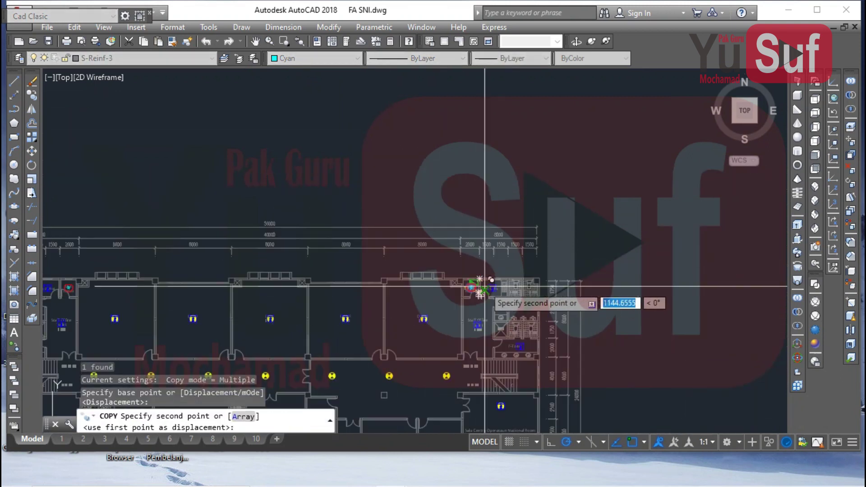
pyautogui.scroll(3, 363, 287)
pyautogui.scroll(5, 412, 287)
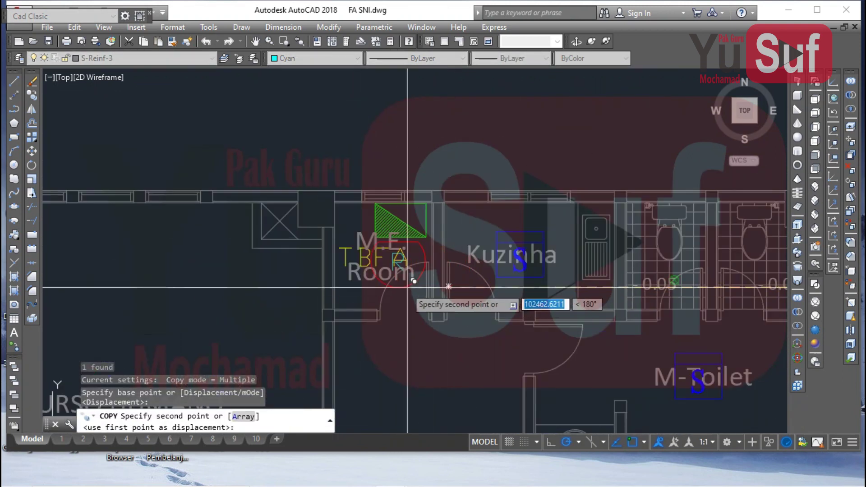
pyautogui.click(390, 279)
# - Place another ROR detector copy in the 3rd floor's east M.E. Room and end the copying
pyautogui.scroll(-6, 194, 251)
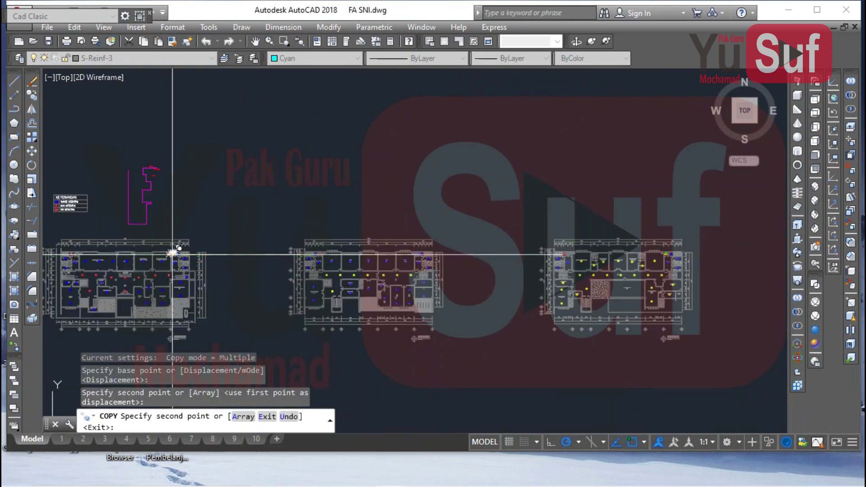
pyautogui.scroll(6, 609, 272)
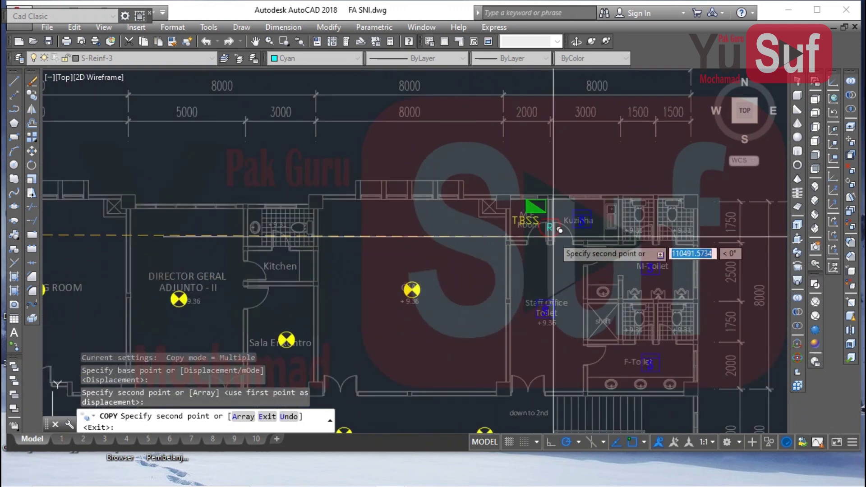
pyautogui.click(530, 218)
pyautogui.scroll(-6, 279, 266)
pyautogui.scroll(3, 485, 284)
pyautogui.moveTo(163, 260); pyautogui.dragTo(234, 263, button='middle')
pyautogui.scroll(5, 234, 262)
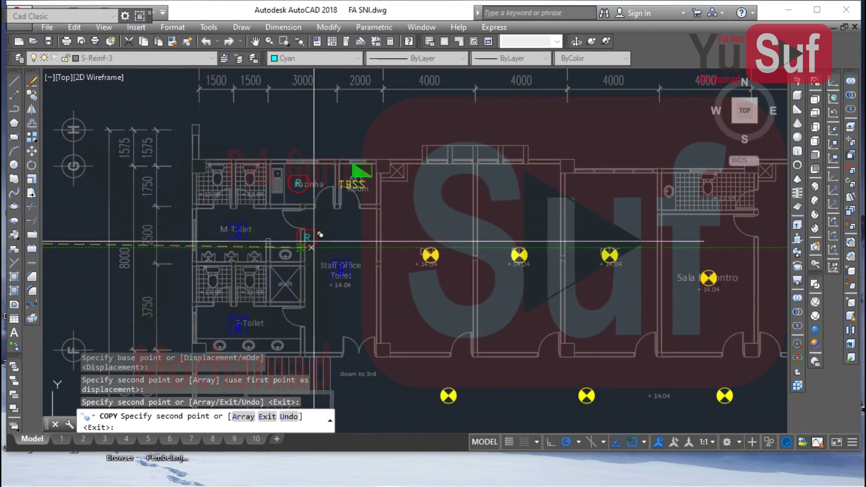
pyautogui.press('Escape')
# - Erase the ROR detector in the 4th floor's west Kuzinha
pyautogui.scroll(-4, 324, 212)
pyautogui.scroll(4, 361, 194)
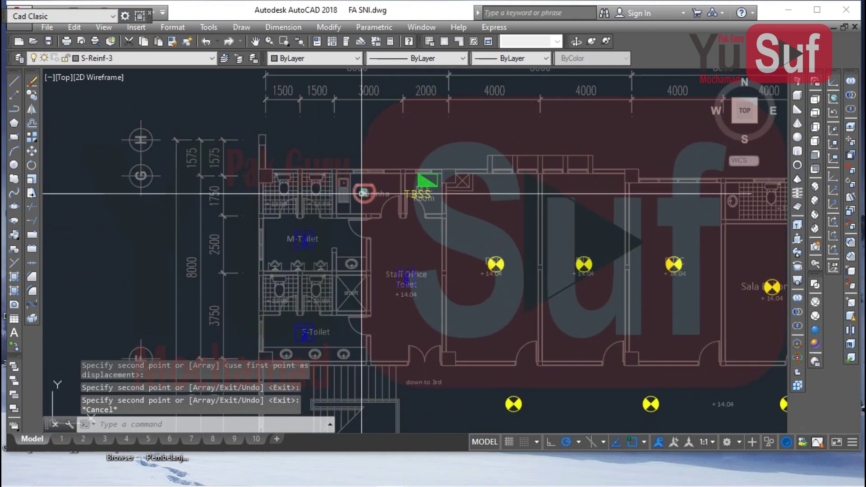
pyautogui.click(356, 188)
pyautogui.write('e')
pyautogui.press('Return')
pyautogui.scroll(-8, 499, 253)
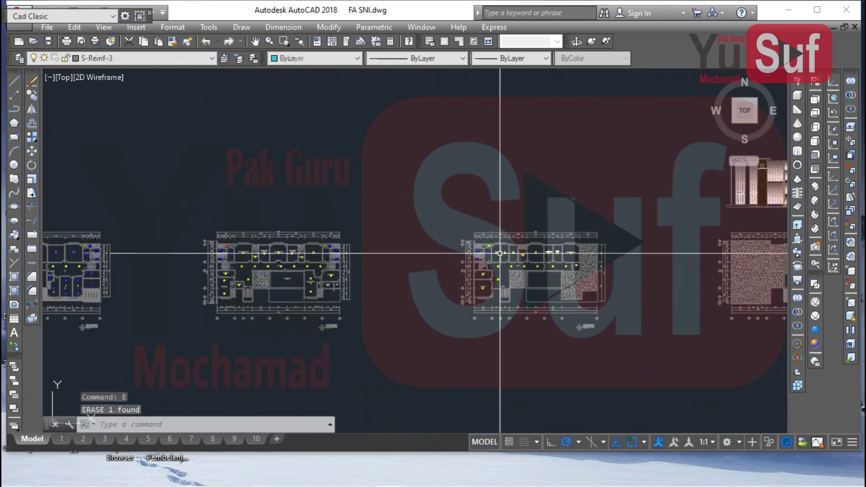
# - Erase the ROR detector in the 3rd floor's west Kuzinha
pyautogui.scroll(8, 288, 250)
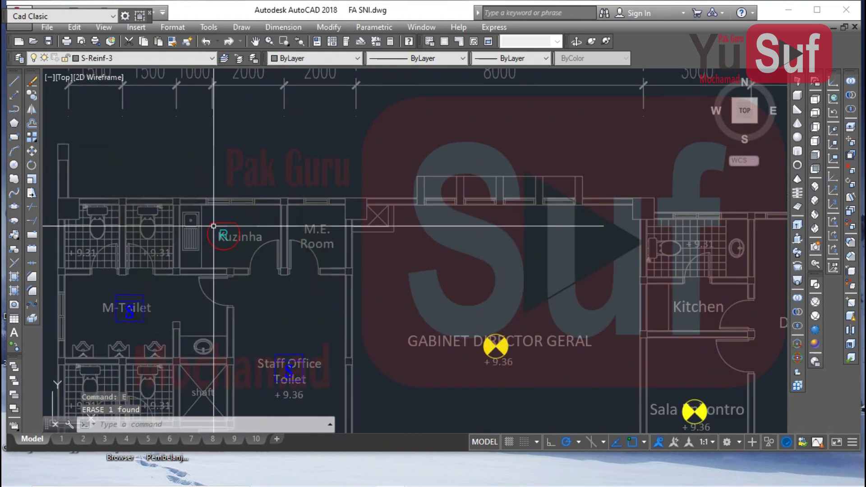
pyautogui.write('e')
pyautogui.press('Return')
pyautogui.scroll(-10, 443, 232)
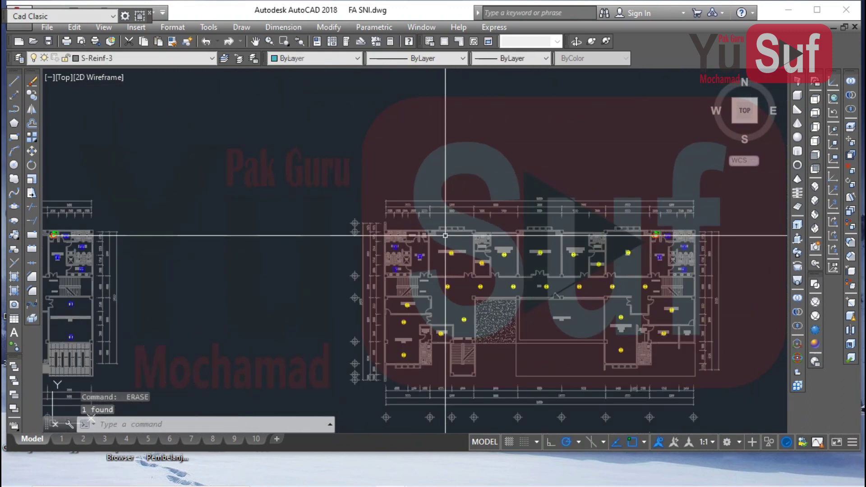
# - Copy the smoke and ROR detectors from the 2nd floor's west Kuzinha and M.E. Room into the same rooms on the 3rd floor
pyautogui.scroll(5, 150, 236)
pyautogui.scroll(2, 135, 237)
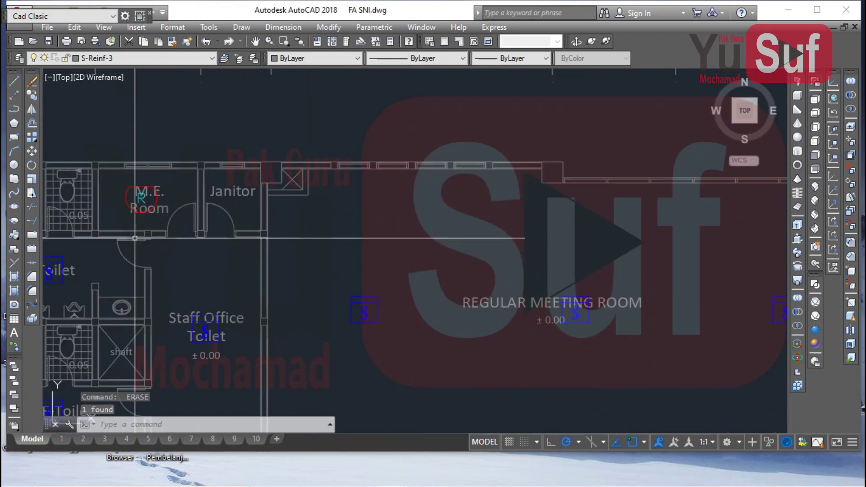
pyautogui.scroll(-5, 138, 235)
pyautogui.scroll(5, 375, 198)
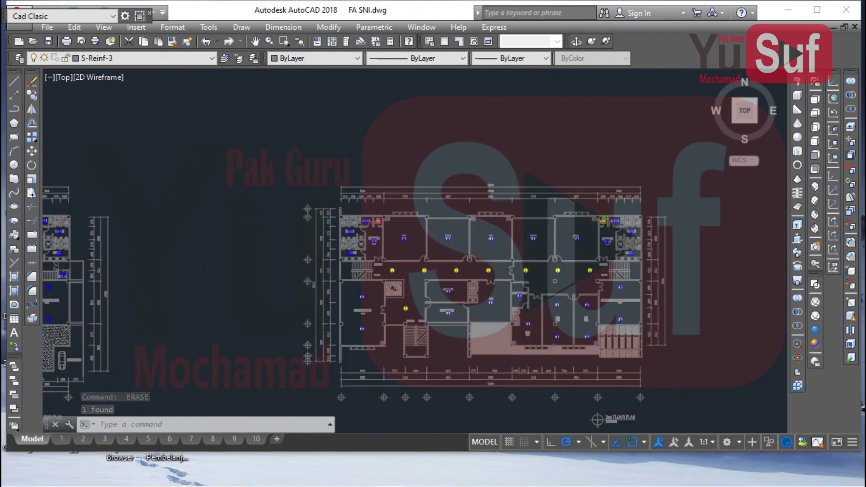
pyautogui.click(352, 176)
pyautogui.click(429, 243)
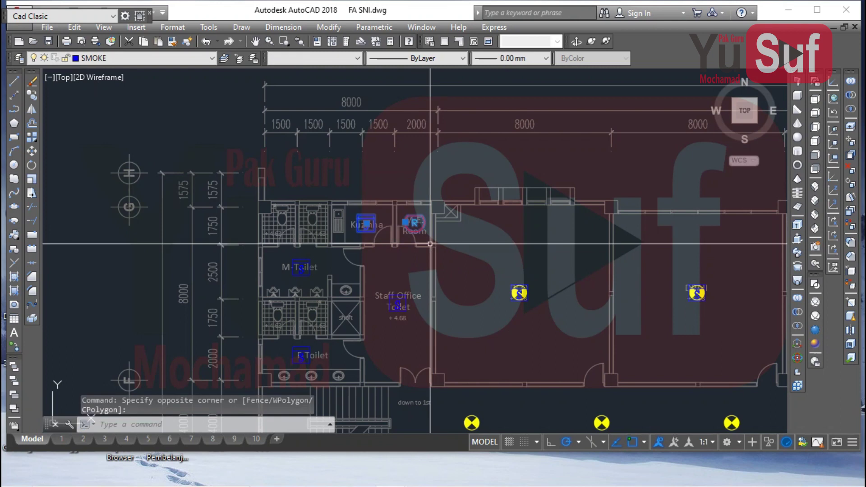
pyautogui.scroll(2, 416, 248)
pyautogui.write('co')
pyautogui.press('space')
pyautogui.click(323, 209)
pyautogui.scroll(-6, 171, 239)
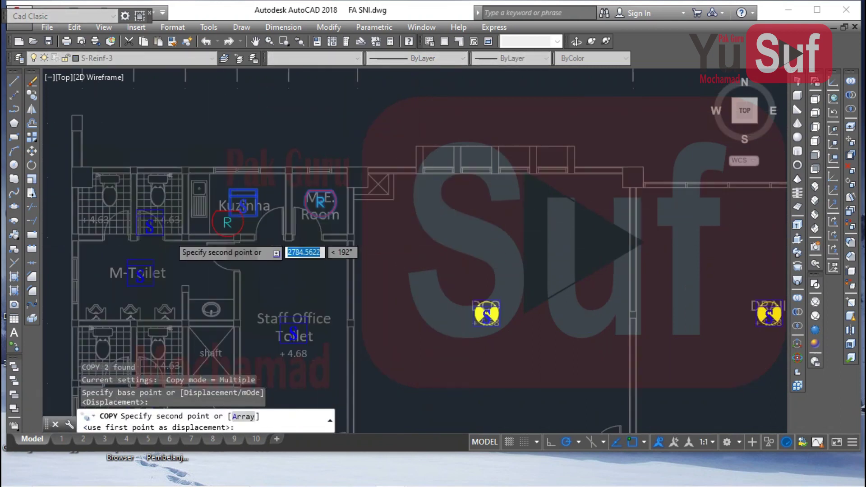
pyautogui.scroll(5, 523, 204)
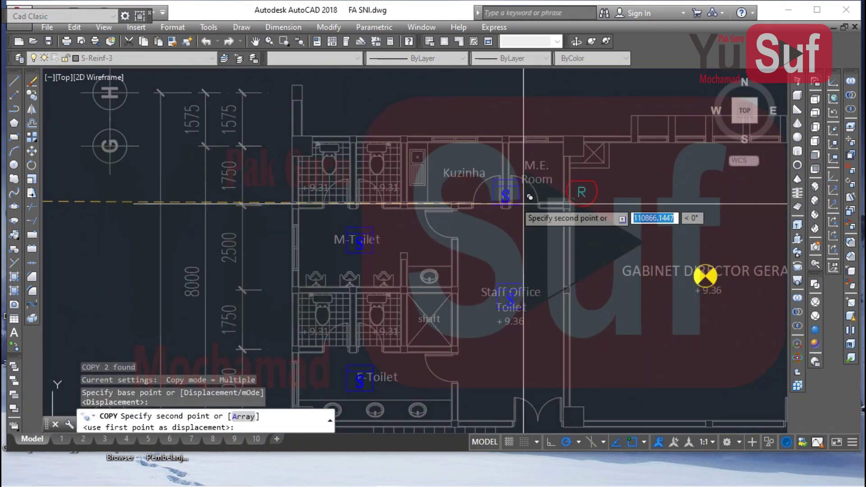
pyautogui.click(482, 183)
# - Place another copy of the smoke and ROR detector pair in the 4th floor's west Kuzinha and M.E. Room and end the copying
pyautogui.scroll(-5, 396, 261)
pyautogui.scroll(3, 360, 244)
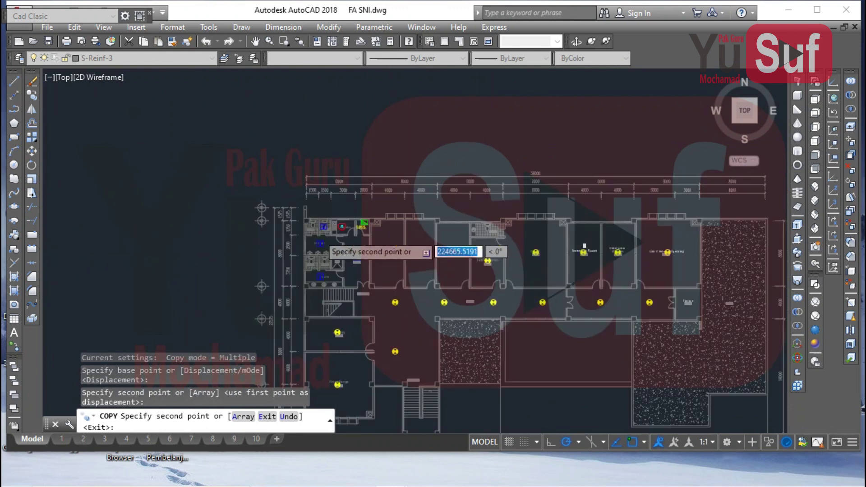
pyautogui.scroll(5, 315, 235)
pyautogui.click(434, 211)
pyautogui.press('Escape')
pyautogui.scroll(-6, 346, 246)
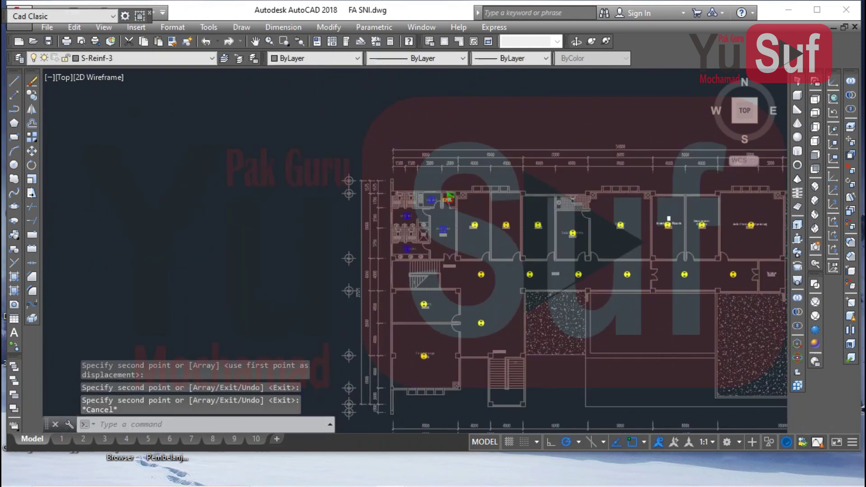
# - Copy the ROR detector from the 2nd floor's west M.E. Room onto the two westernmost yellow markers of that floor's corridor
pyautogui.scroll(6, 347, 246)
pyautogui.moveTo(255, 182); pyautogui.dragTo(407, 197, button='middle')
pyautogui.moveTo(301, 169); pyautogui.dragTo(331, 178, button='middle')
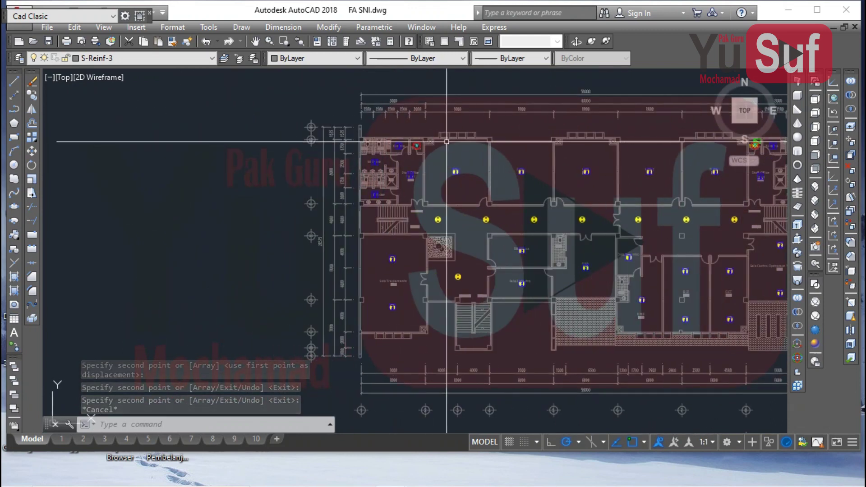
pyautogui.scroll(6, 446, 141)
pyautogui.click(409, 153)
pyautogui.write('c')
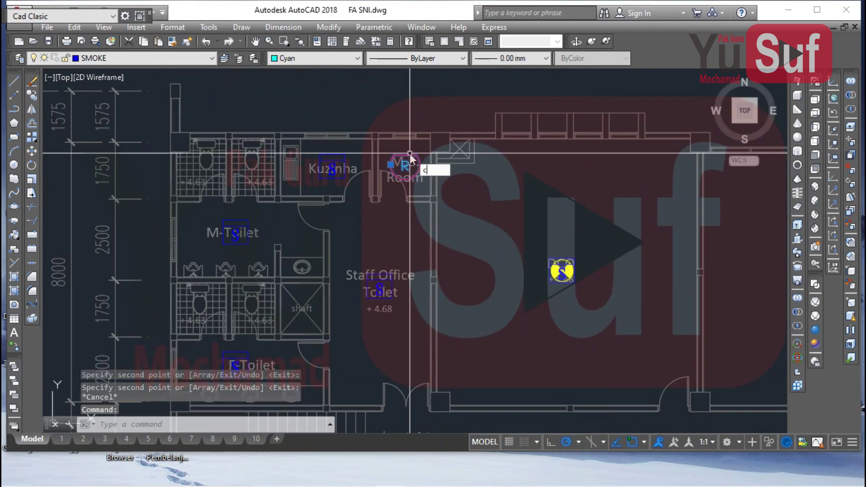
pyautogui.write('o')
pyautogui.press('Return')
pyautogui.scroll(5, 410, 159)
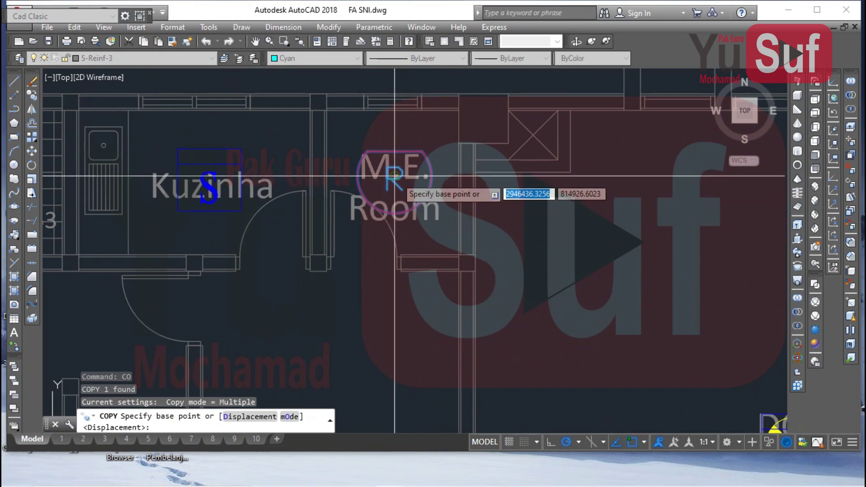
pyautogui.click(394, 175)
pyautogui.scroll(-5, 355, 247)
pyautogui.scroll(5, 277, 200)
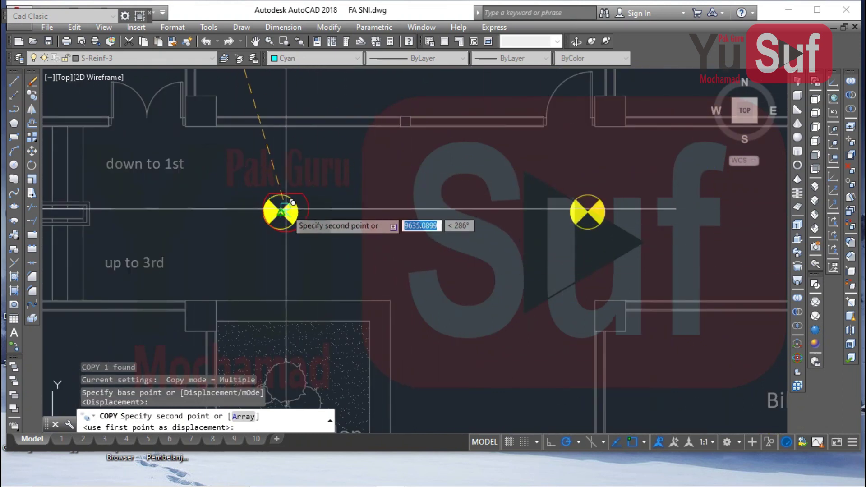
pyautogui.click(281, 211)
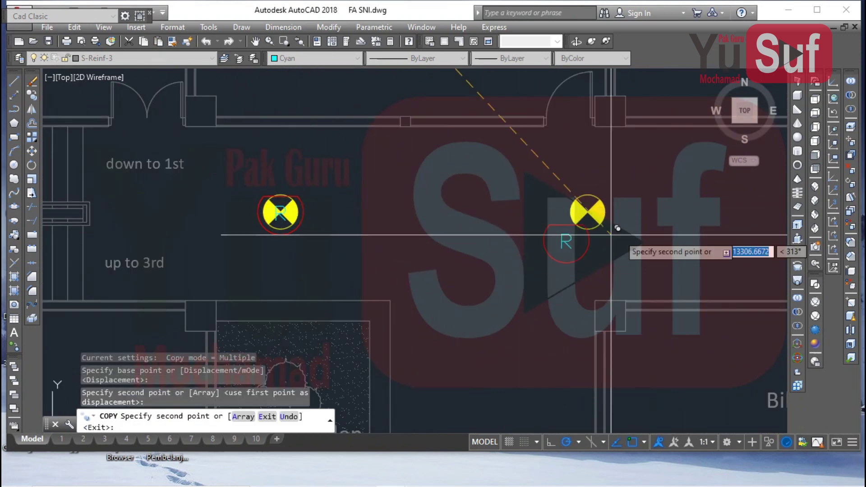
pyautogui.click(587, 211)
# - Place ROR detector copies on the 2nd floor's yellow marker south of the Indoor Garden and on the third and fourth corridor markers
pyautogui.moveTo(471, 397); pyautogui.dragTo(397, 149, button='middle')
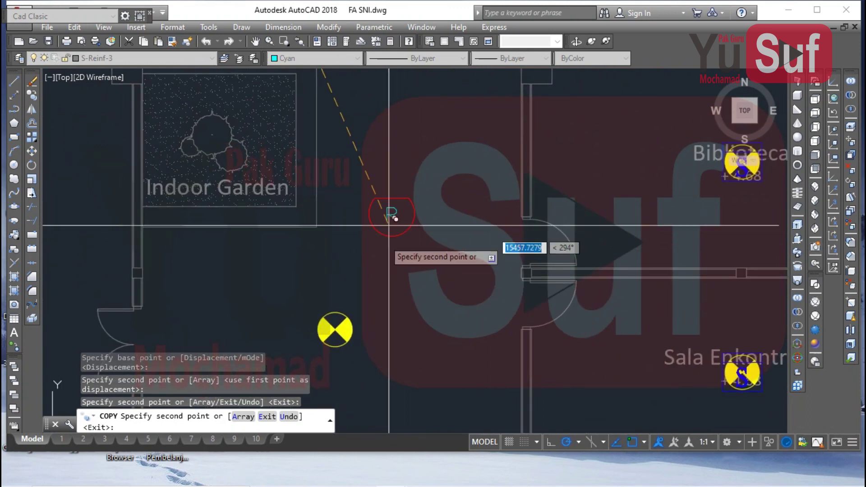
pyautogui.click(335, 329)
pyautogui.scroll(-5, 561, 242)
pyautogui.scroll(5, 339, 319)
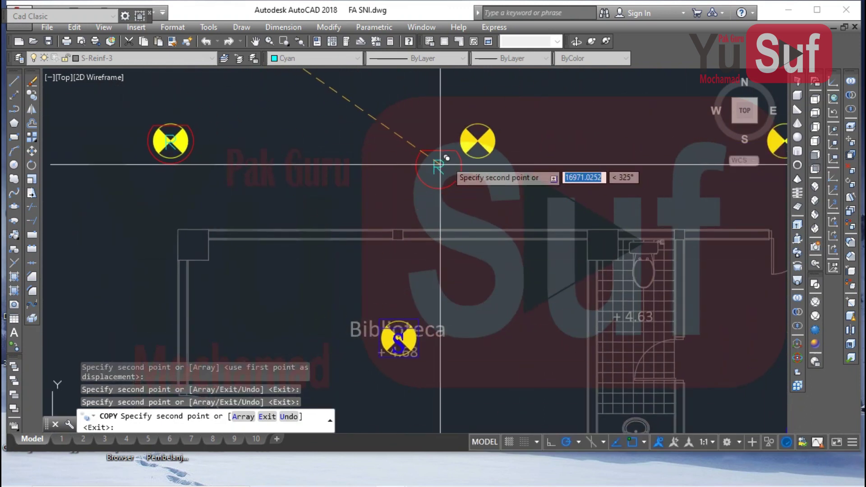
pyautogui.click(477, 141)
pyautogui.moveTo(644, 186); pyautogui.dragTo(288, 216, button='middle')
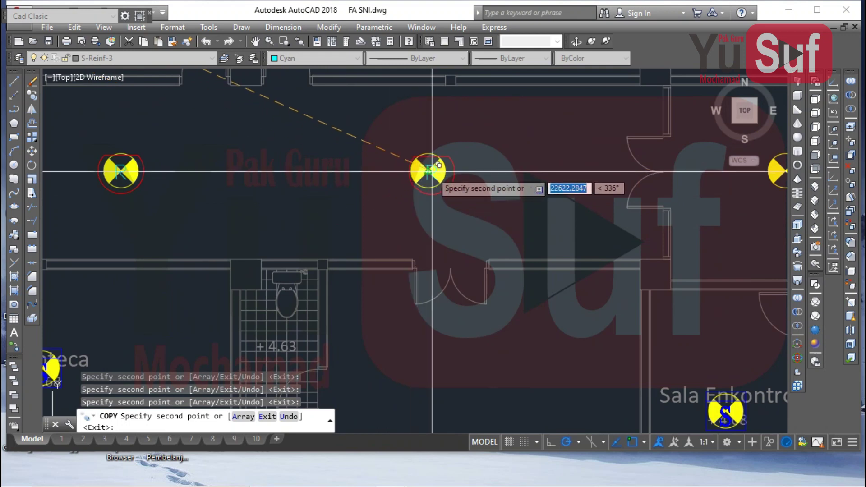
pyautogui.click(432, 171)
# - Place ROR detector copies on the three remaining yellow markers at the east end of the 2nd floor's corridor
pyautogui.scroll(-3, 432, 172)
pyautogui.moveTo(557, 186); pyautogui.dragTo(190, 228, button='middle')
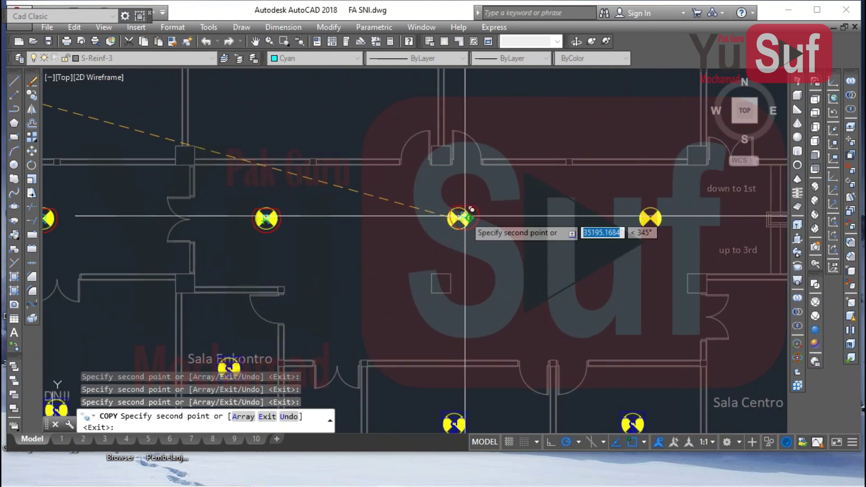
pyautogui.scroll(3, 465, 216)
pyautogui.scroll(-3, 447, 215)
pyautogui.scroll(3, 577, 220)
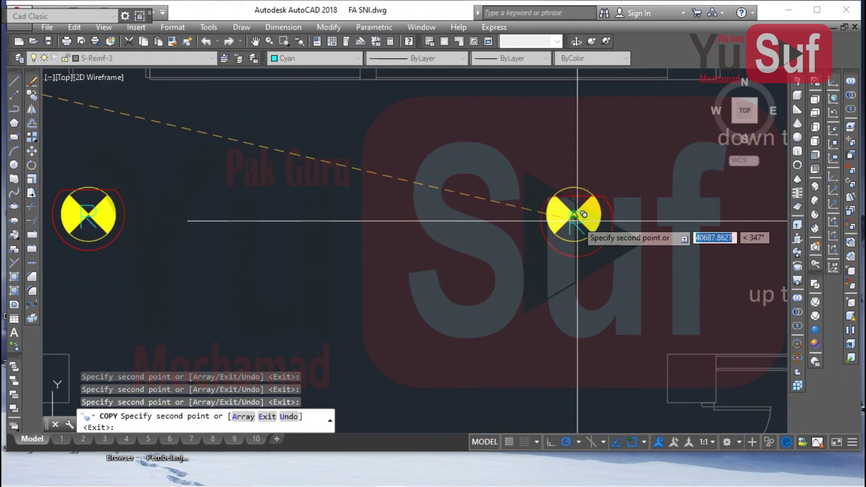
pyautogui.scroll(-5, 582, 210)
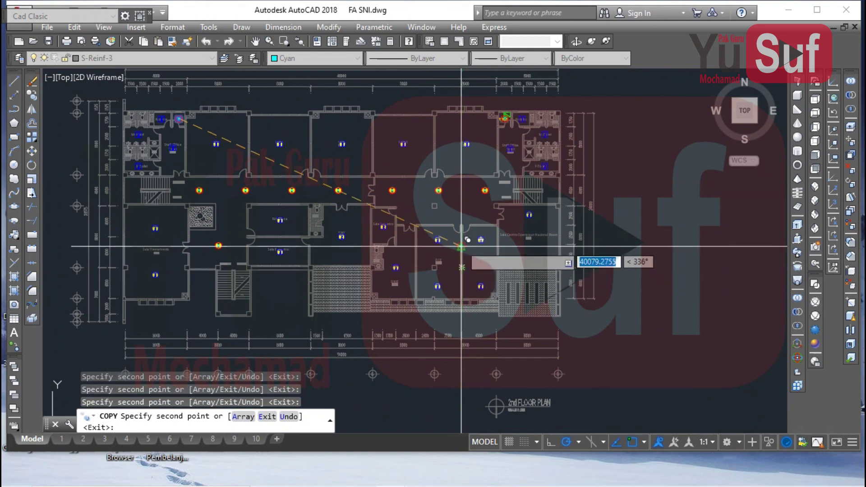
# - Place ROR detector copies on the 3rd floor's yellow marker north of the south staircase and on the westernmost corridor marker
pyautogui.scroll(2, 463, 261)
pyautogui.moveTo(464, 218); pyautogui.dragTo(256, 265, button='middle')
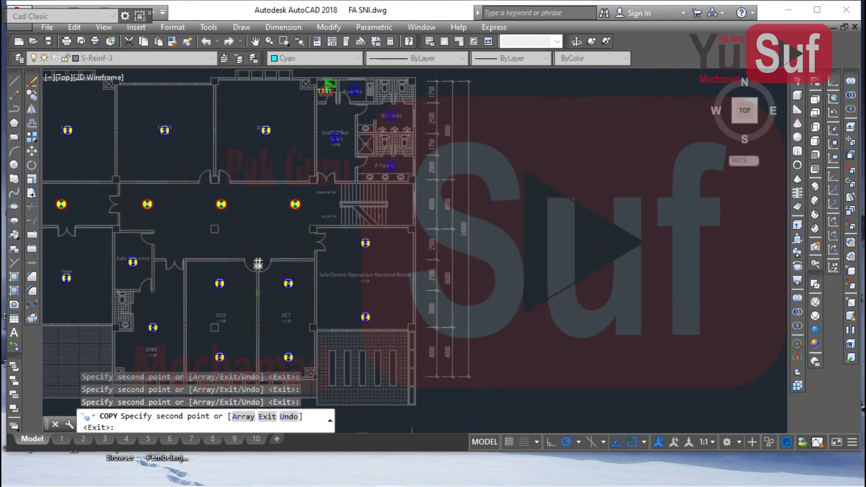
pyautogui.scroll(-4, 256, 265)
pyautogui.moveTo(762, 325); pyautogui.dragTo(432, 289, button='middle')
pyautogui.scroll(5, 319, 238)
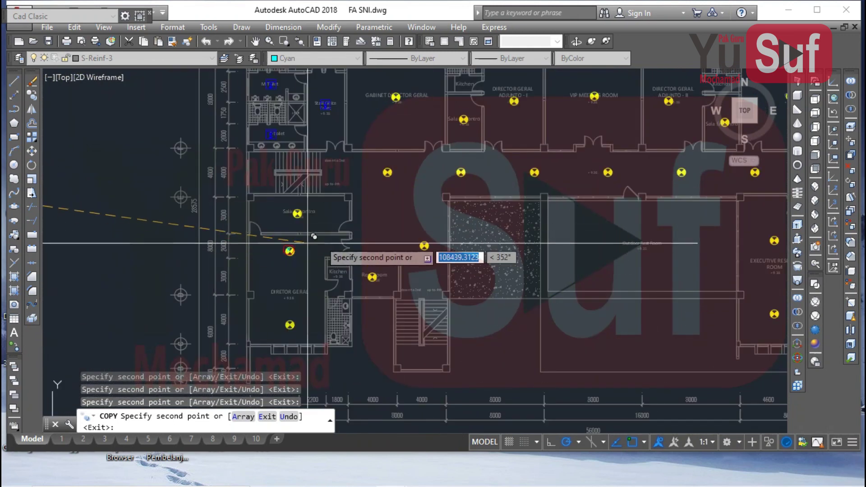
pyautogui.click(454, 223)
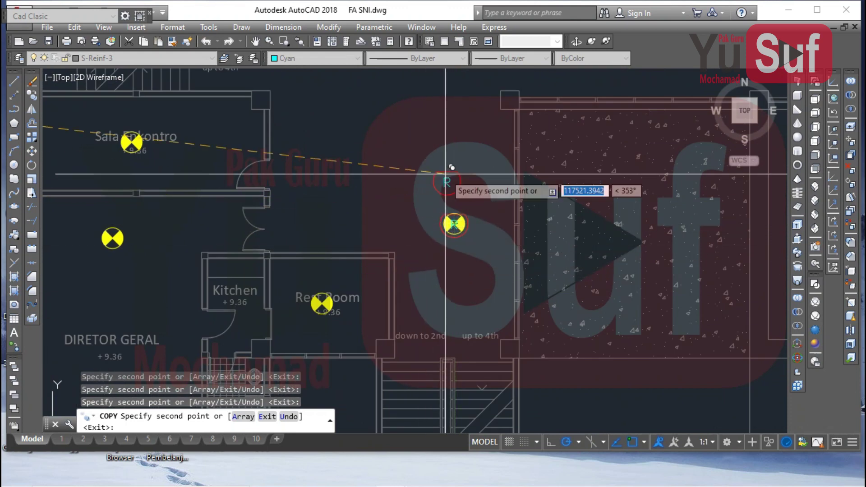
pyautogui.moveTo(379, 108); pyautogui.dragTo(343, 304, button='middle')
pyautogui.scroll(4, 329, 250)
pyautogui.click(323, 204)
# - Place ROR detector copies on the second, third and fourth yellow markers from the west in the 3rd floor's corridor
pyautogui.moveTo(455, 226); pyautogui.dragTo(42, 246, button='middle')
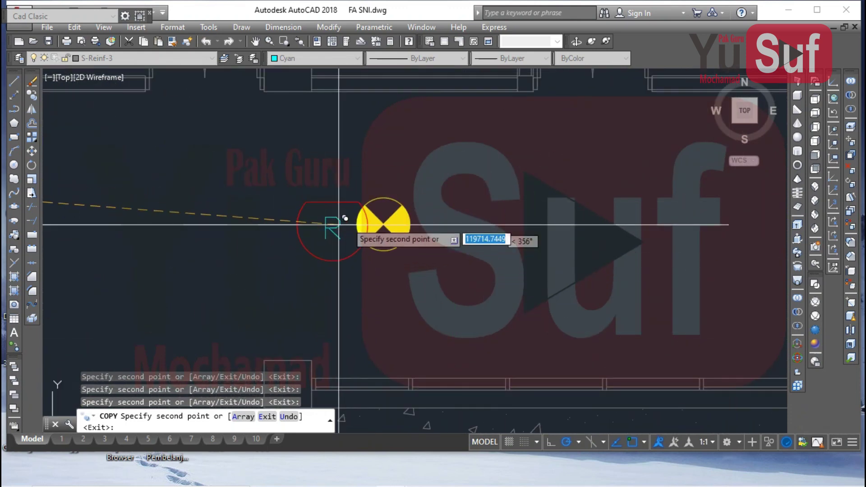
pyautogui.click(383, 224)
pyautogui.moveTo(677, 225); pyautogui.dragTo(151, 221, button='middle')
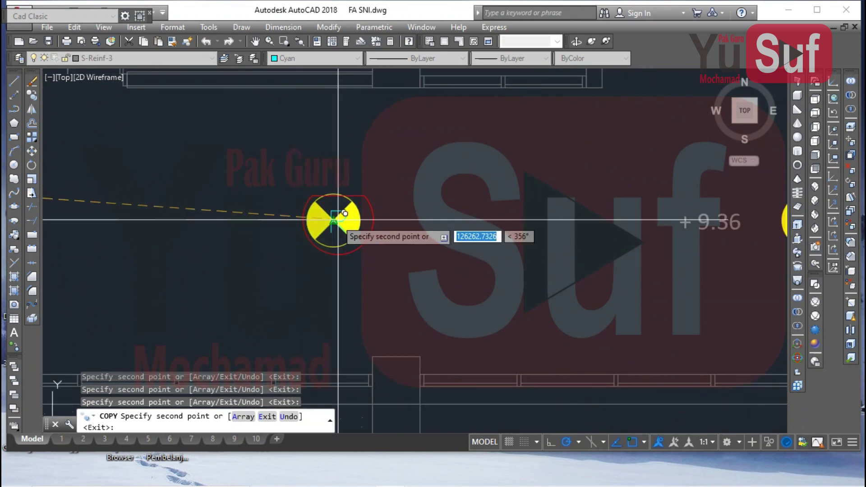
pyautogui.moveTo(619, 266); pyautogui.dragTo(169, 269, button='middle')
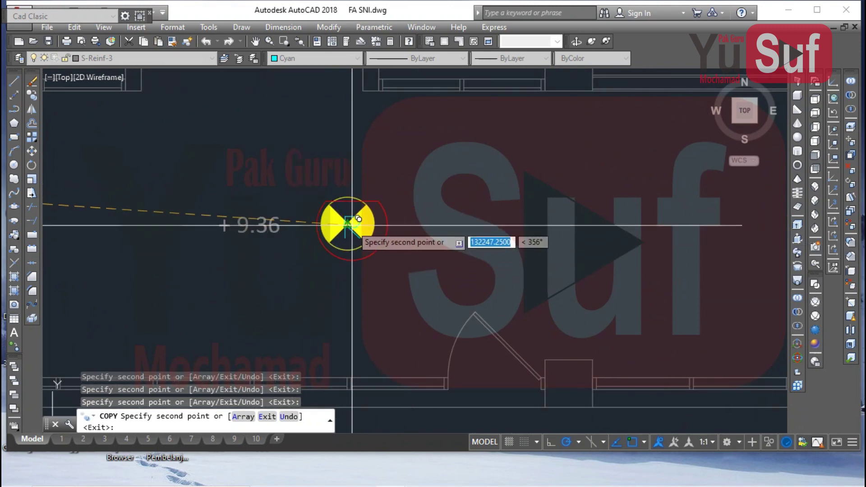
# - Place ROR detector copies on the last three yellow markers toward the east stairs in the 3rd floor's corridor
pyautogui.scroll(-5, 352, 219)
pyautogui.scroll(4, 238, 243)
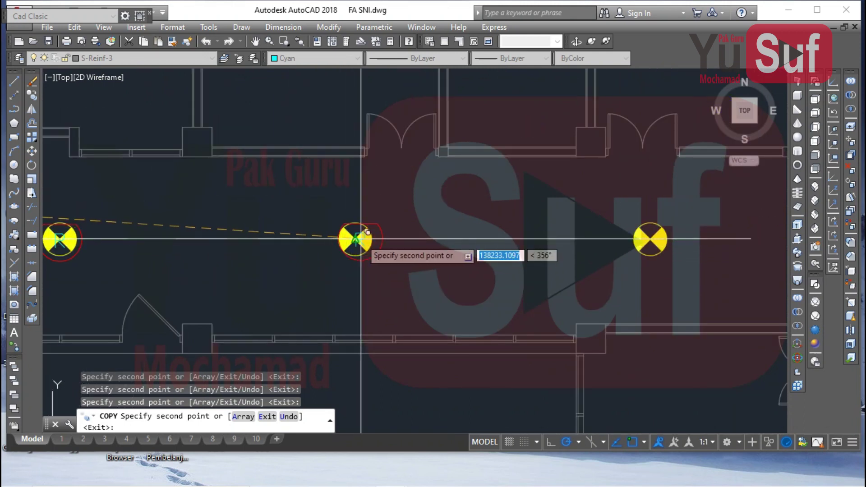
pyautogui.scroll(4, 638, 232)
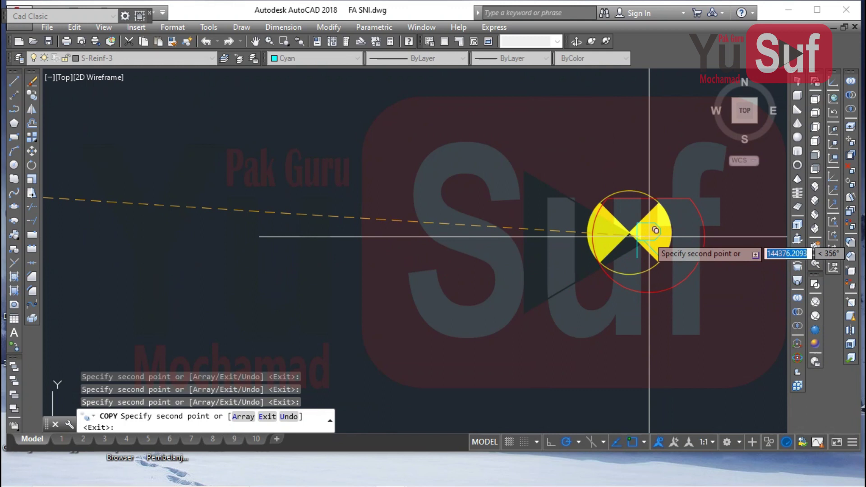
pyautogui.scroll(-6, 417, 279)
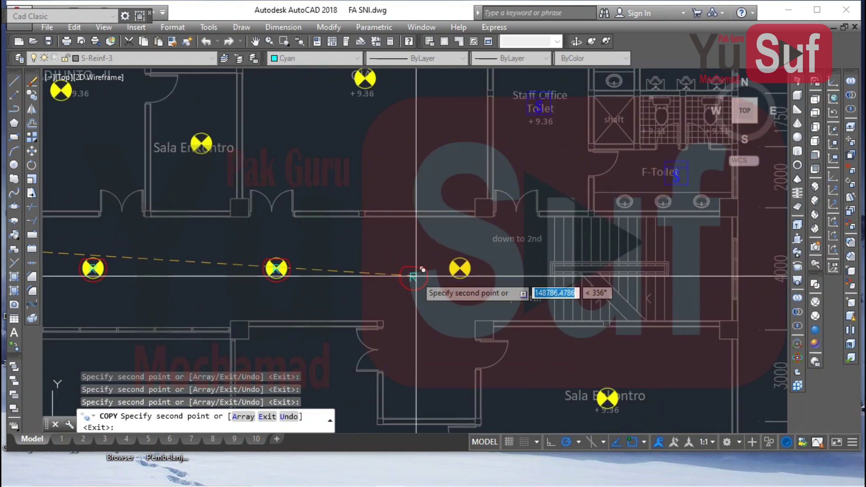
pyautogui.scroll(4, 476, 268)
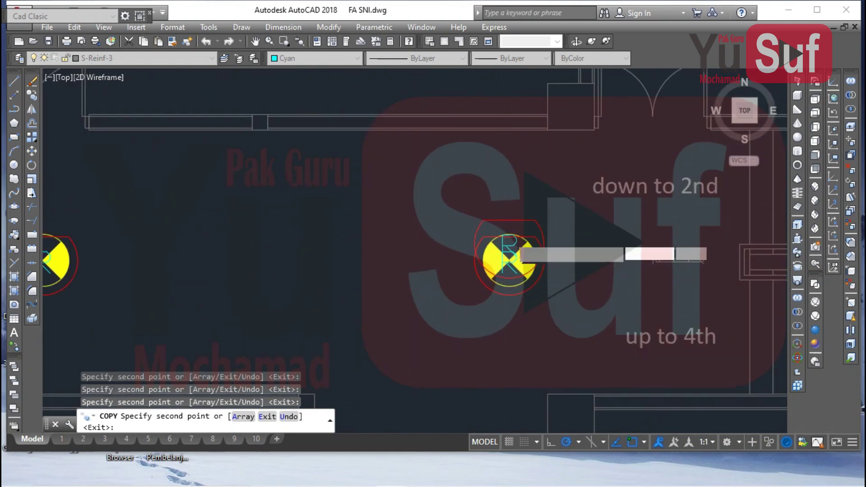
pyautogui.scroll(-5, 508, 255)
# - Place an ROR detector copy on the 4th floor's yellow marker north of the south staircase
pyautogui.scroll(-3, 504, 246)
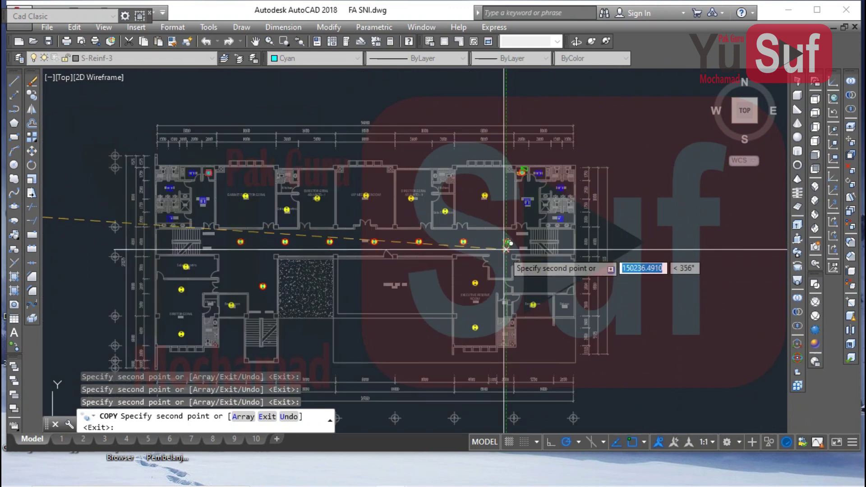
pyautogui.moveTo(676, 274); pyautogui.dragTo(112, 306, button='middle')
pyautogui.moveTo(360, 329); pyautogui.dragTo(386, 273, button='middle')
pyautogui.scroll(5, 386, 273)
pyautogui.scroll(5, 405, 247)
pyautogui.click(397, 247)
# - Place ROR detector copies on the three westernmost yellow markers of the 4th floor's corridor
pyautogui.moveTo(396, 176); pyautogui.dragTo(324, 326, button='middle')
pyautogui.moveTo(354, 212); pyautogui.dragTo(328, 367, button='middle')
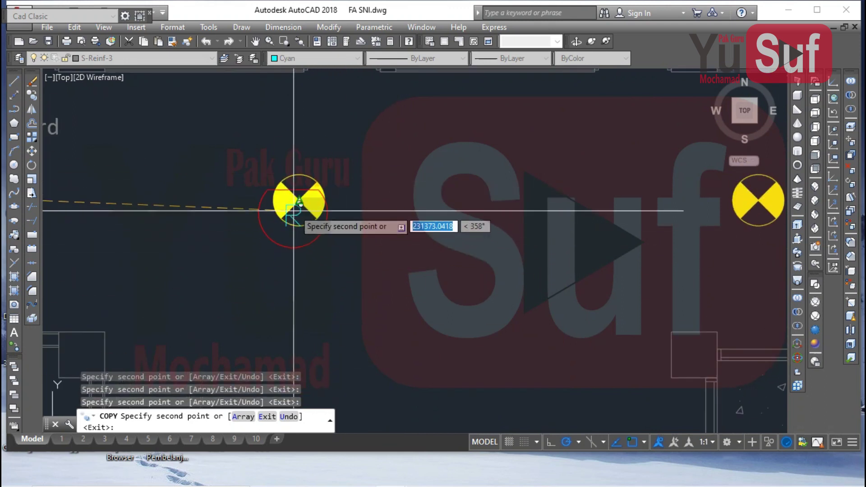
pyautogui.moveTo(739, 228); pyautogui.dragTo(347, 230, button='middle')
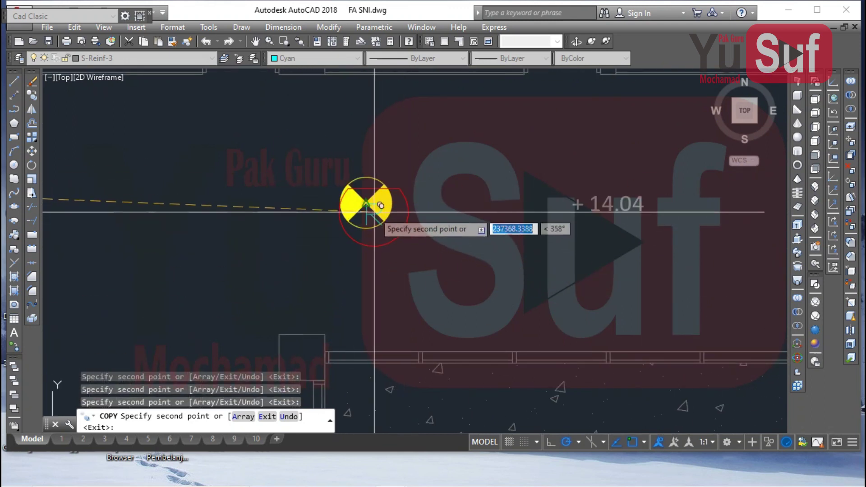
pyautogui.moveTo(636, 262); pyautogui.dragTo(164, 275, button='middle')
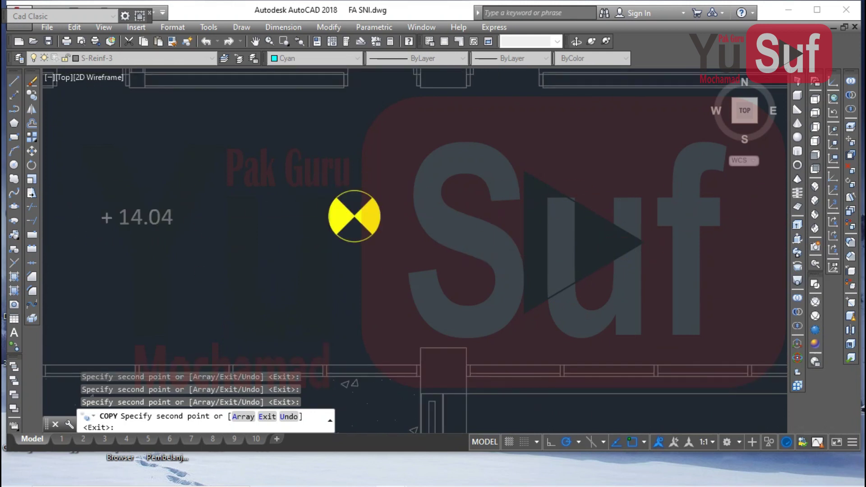
pyautogui.scroll(-3, 357, 235)
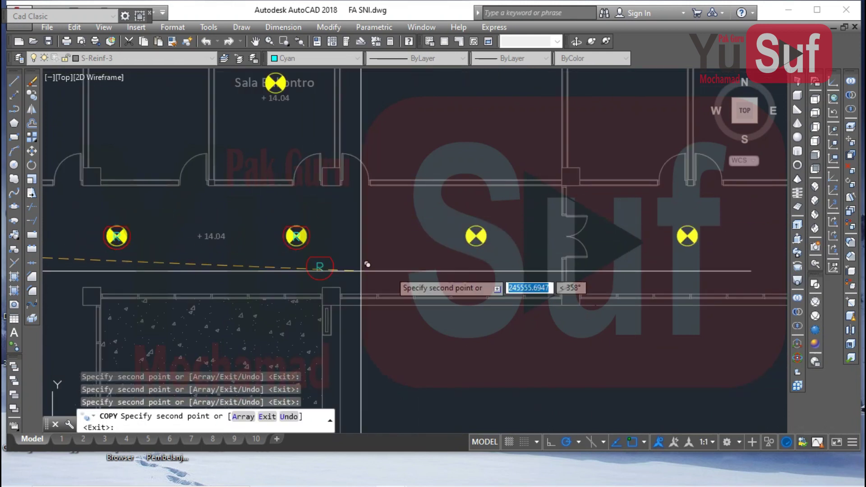
# - Place ROR detector copies on the three easternmost yellow markers of the 4th floor's corridor and end the copying
pyautogui.scroll(3, 471, 240)
pyautogui.moveTo(656, 249); pyautogui.dragTo(243, 269, button='middle')
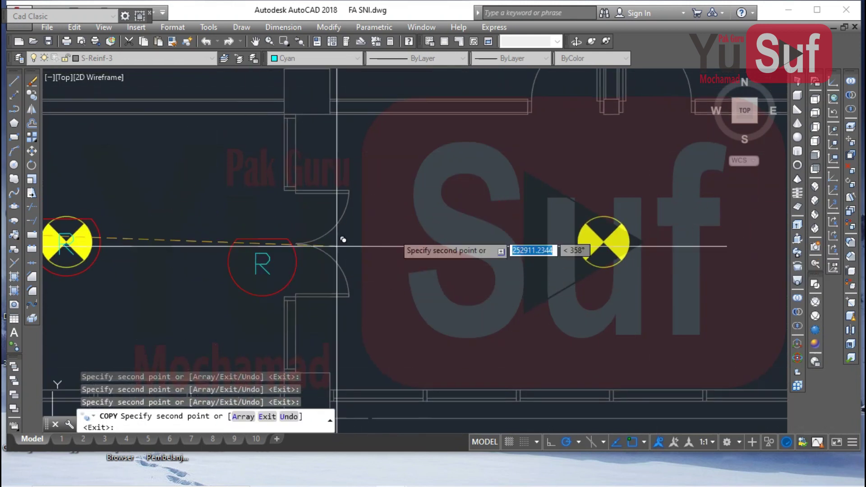
pyautogui.scroll(-3, 610, 235)
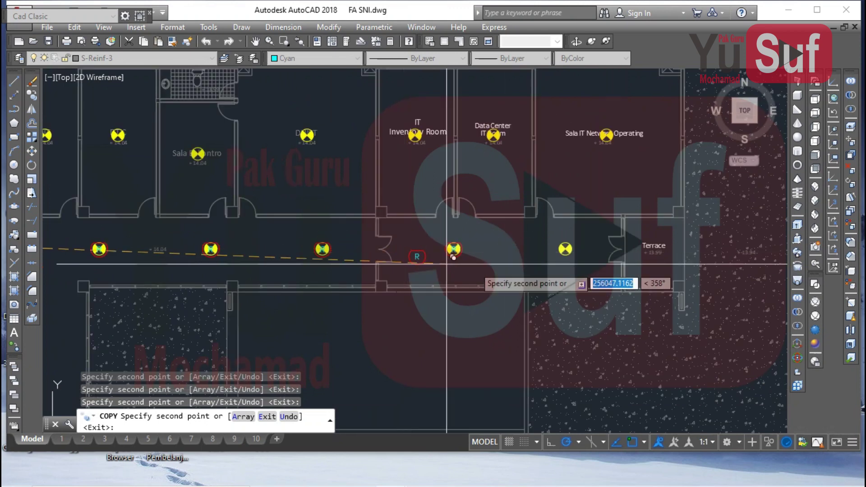
pyautogui.scroll(3, 567, 236)
pyautogui.press('Escape')
# - Copy the smoke detector from the 2nd floor's DRAII room, based at its top midpoint, onto the 3rd floor DIRETOR GERAL room's southern marker
pyautogui.scroll(-8, 568, 237)
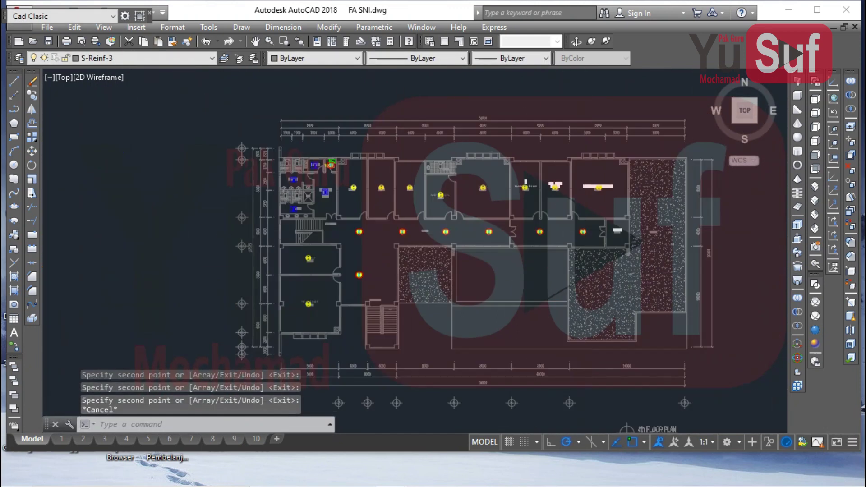
pyautogui.moveTo(319, 241); pyautogui.dragTo(393, 234, button='middle')
pyautogui.moveTo(271, 252); pyautogui.dragTo(330, 259, button='middle')
pyautogui.scroll(12, 255, 202)
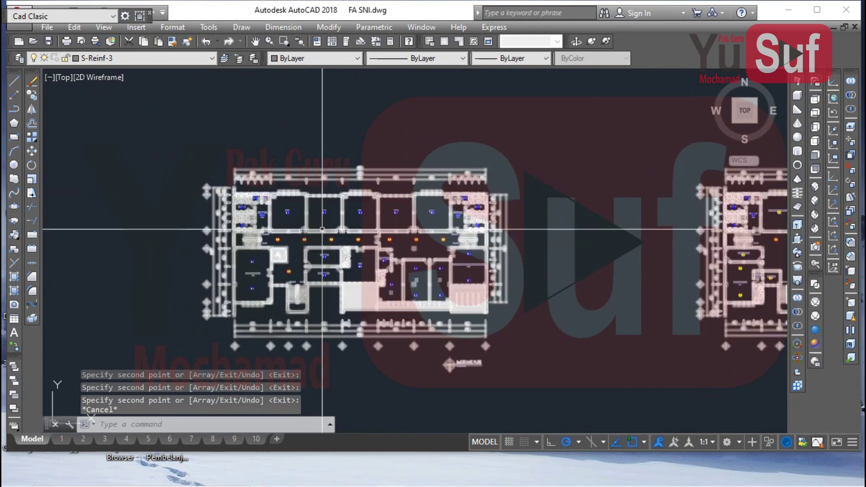
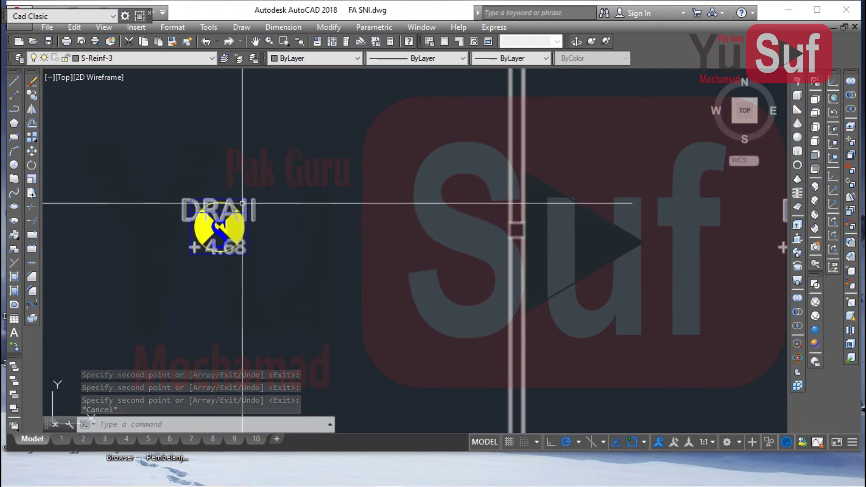
pyautogui.click(249, 208)
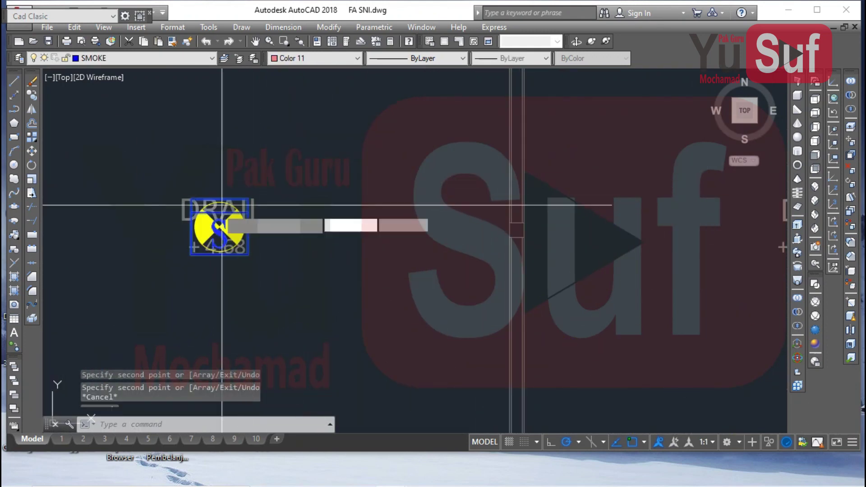
pyautogui.write('co')
pyautogui.press('space')
pyautogui.scroll(4, 216, 205)
pyautogui.click(228, 184)
pyautogui.scroll(-12, 168, 228)
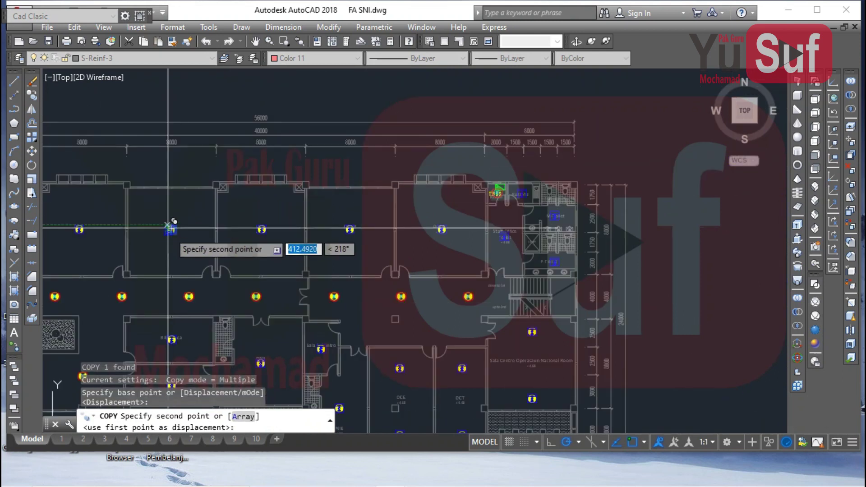
pyautogui.scroll(-5, 168, 228)
pyautogui.moveTo(634, 254); pyautogui.dragTo(378, 224, button='middle')
pyautogui.scroll(10, 334, 293)
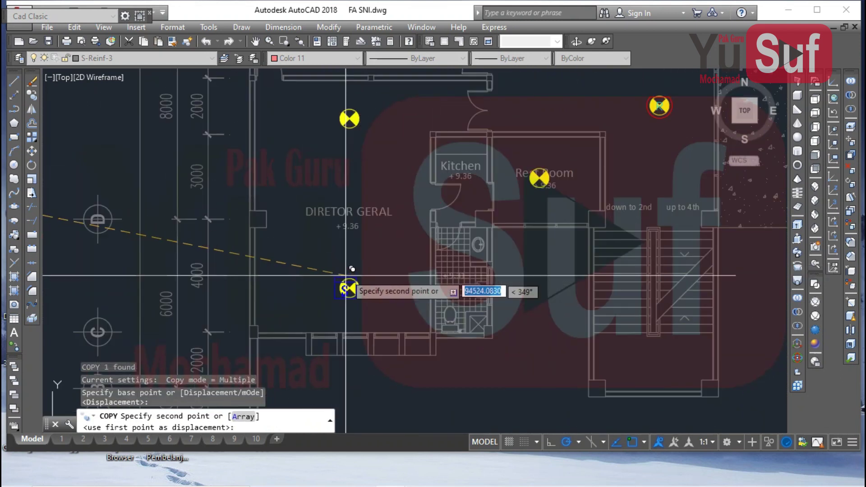
pyautogui.scroll(1, 345, 275)
pyautogui.click(350, 280)
# - Place smoke detector copies on DIRETOR GERAL's northern marker and the Sala Enkontro marker just north of it on the 3rd floor
pyautogui.moveTo(360, 158); pyautogui.dragTo(309, 360, button='middle')
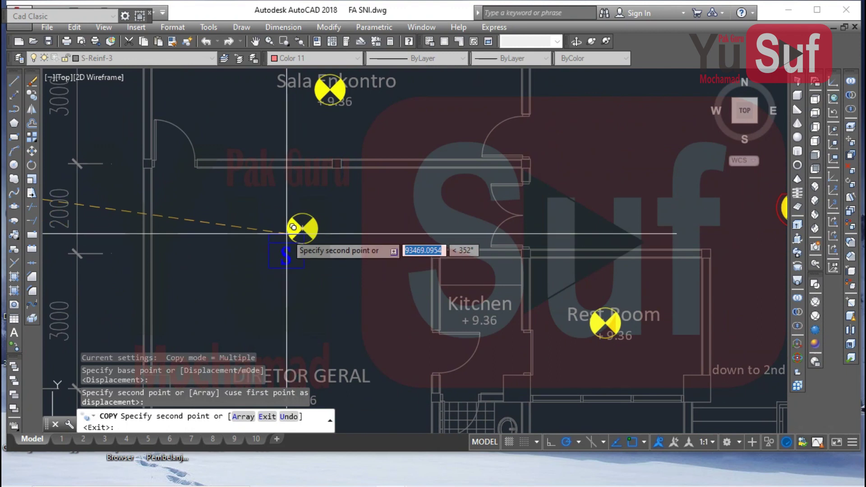
pyautogui.click(302, 213)
pyautogui.moveTo(332, 158); pyautogui.dragTo(262, 417, button='middle')
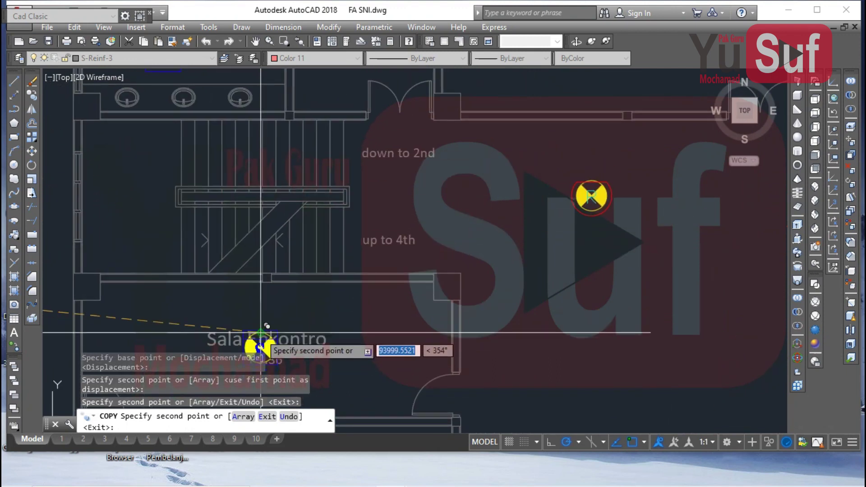
pyautogui.click(261, 347)
# - Place smoke detector copies on the 3rd floor markers in GABINET DIRECTOR GERAL, the adjoining Sala Enkontro and DIRECTOR GERAL ADJUNTO - I
pyautogui.scroll(-5, 537, 214)
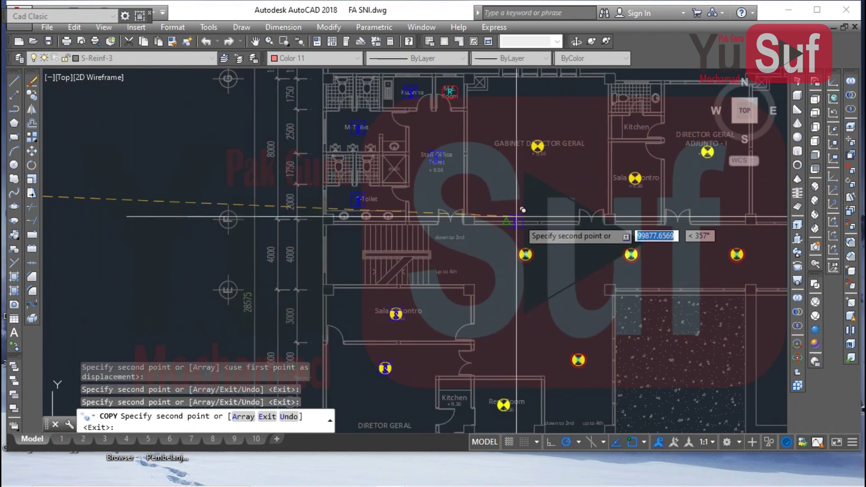
pyautogui.scroll(2, 406, 127)
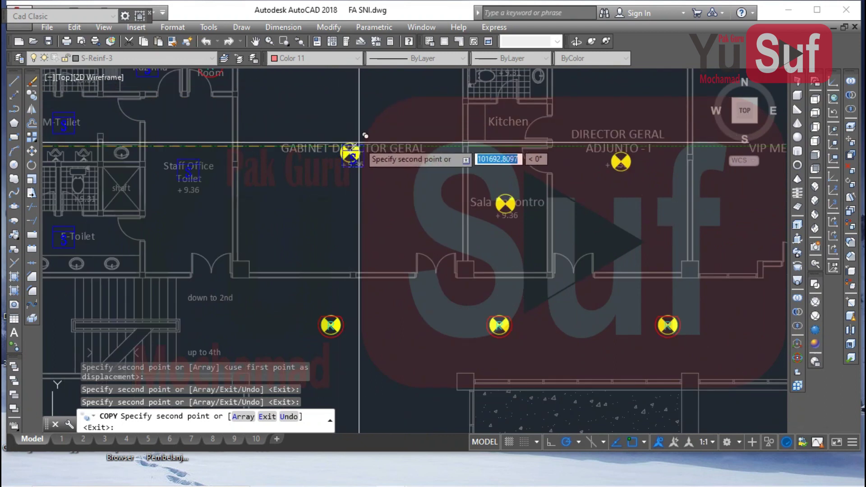
pyautogui.click(350, 143)
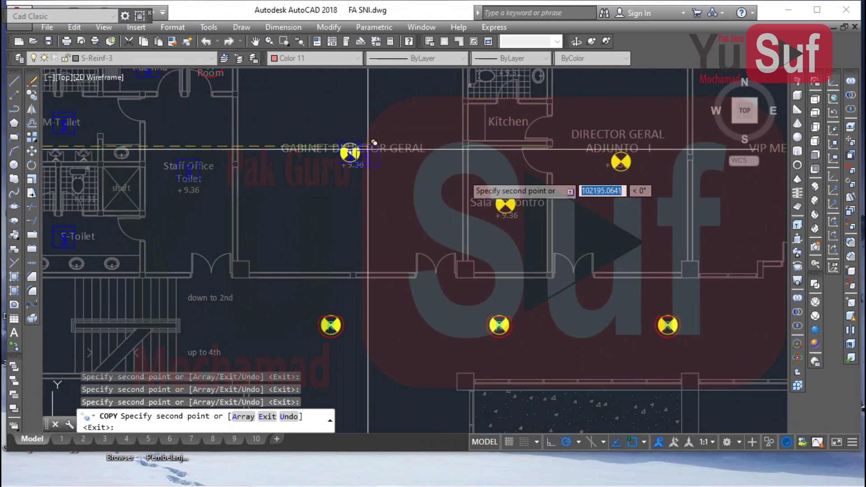
pyautogui.scroll(2, 537, 199)
pyautogui.scroll(-3, 482, 194)
pyautogui.scroll(3, 440, 193)
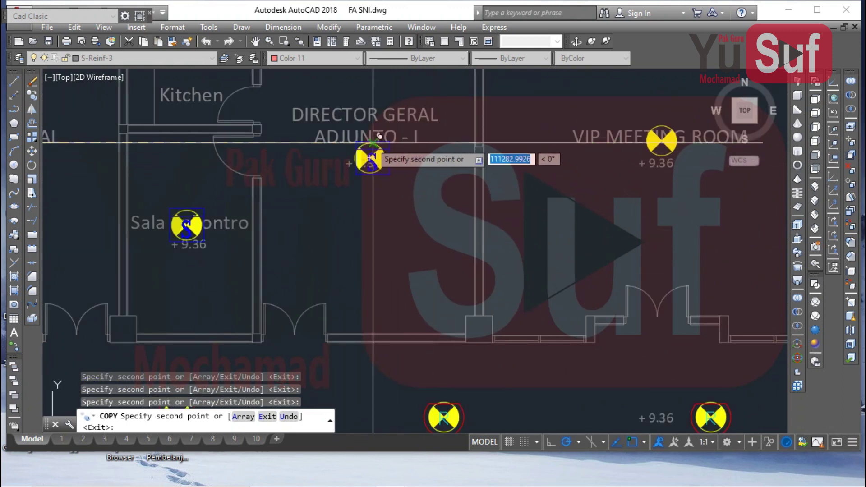
pyautogui.click(369, 143)
# - Place smoke detector copies in the kitchen beside ADJUNTO - I and on the VIP MEETING ROOM and DIRECTOR GERAL ADJUNTO - II markers
pyautogui.moveTo(214, 156); pyautogui.dragTo(369, 273, button='middle')
pyautogui.scroll(2, 361, 185)
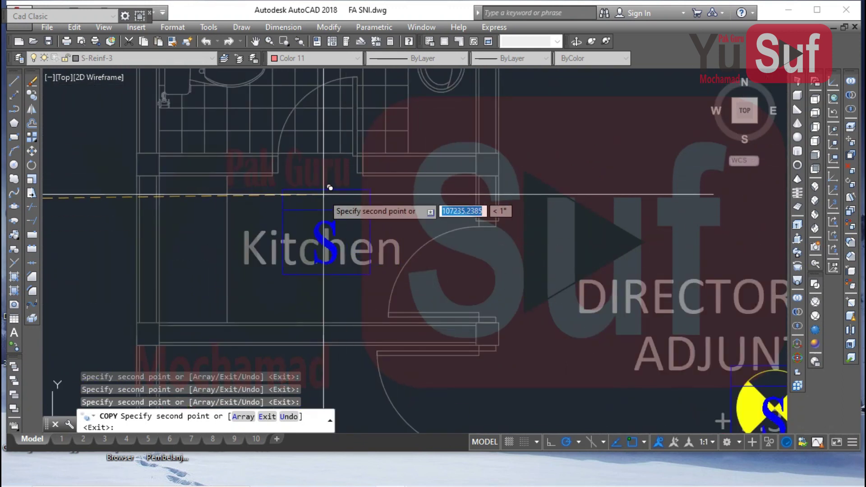
pyautogui.click(330, 190)
pyautogui.scroll(-3, 329, 190)
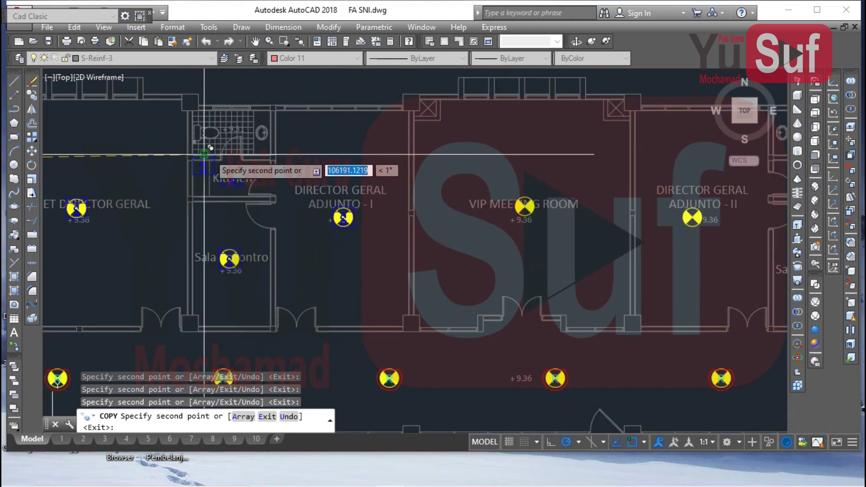
pyautogui.scroll(3, 534, 190)
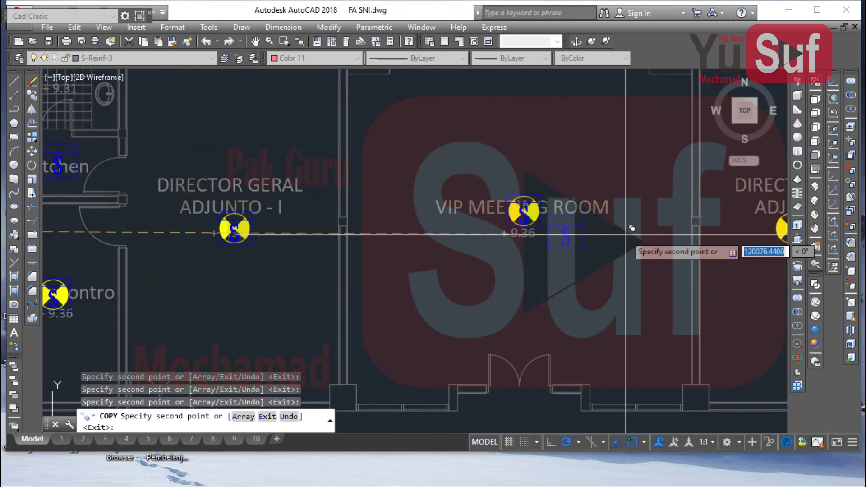
pyautogui.moveTo(632, 228); pyautogui.dragTo(274, 228, button='middle')
pyautogui.click(361, 214)
# - Place smoke detector copies in the kitchen and Sala Enkontro east of ADJUNTO - II and on the next room's marker to the east
pyautogui.scroll(3, 518, 155)
pyautogui.scroll(-3, 525, 148)
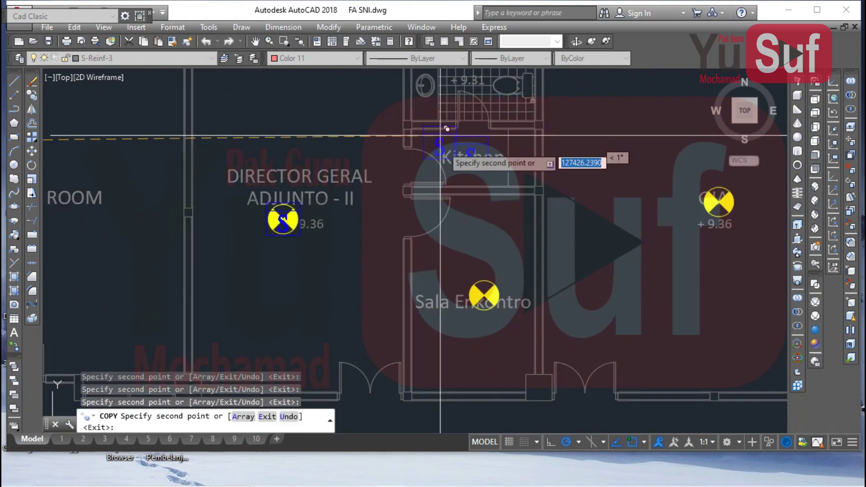
pyautogui.scroll(-2, 473, 252)
pyautogui.scroll(5, 486, 221)
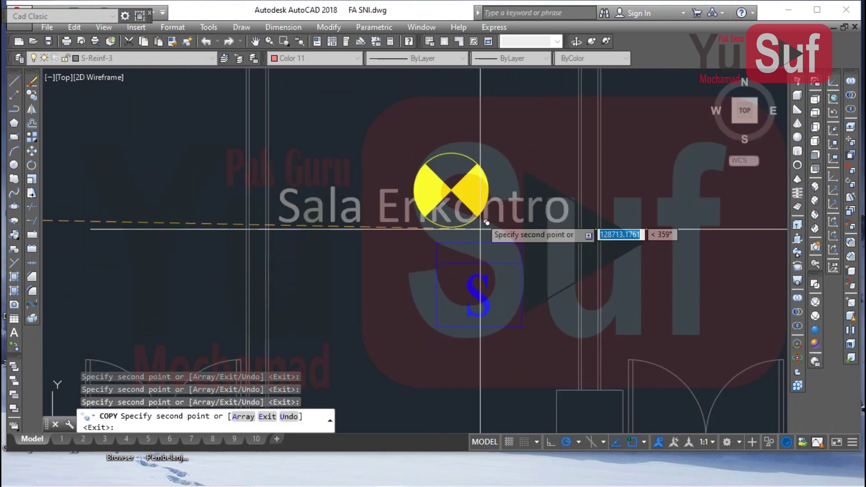
pyautogui.click(451, 153)
pyautogui.scroll(-4, 259, 245)
pyautogui.scroll(3, 396, 204)
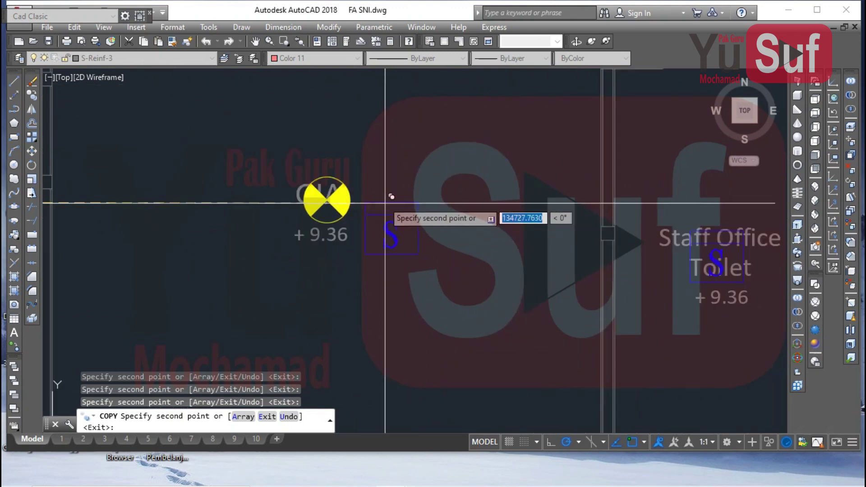
pyautogui.click(327, 173)
# - Place smoke detector copies in the 3rd floor's southeast Sala Enkontro, Rest Room and Balcon
pyautogui.scroll(-6, 403, 150)
pyautogui.moveTo(485, 249); pyautogui.dragTo(504, 184, button='middle')
pyautogui.moveTo(508, 271); pyautogui.dragTo(475, 160, button='middle')
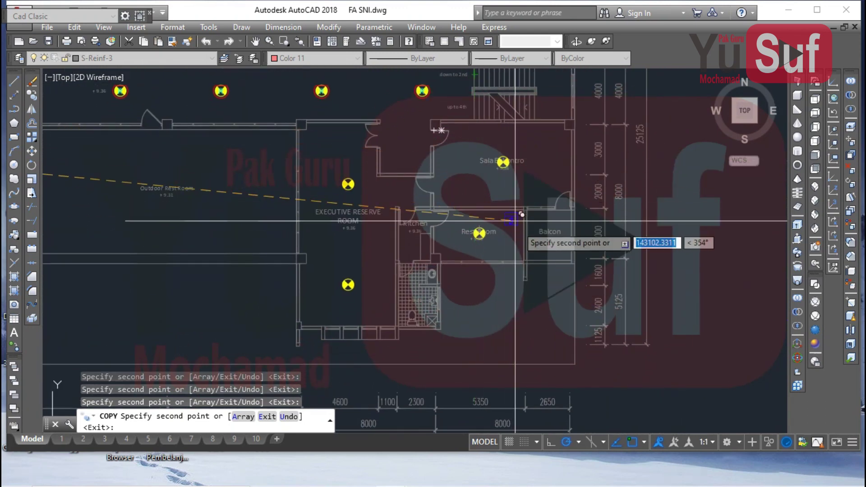
pyautogui.scroll(4, 507, 143)
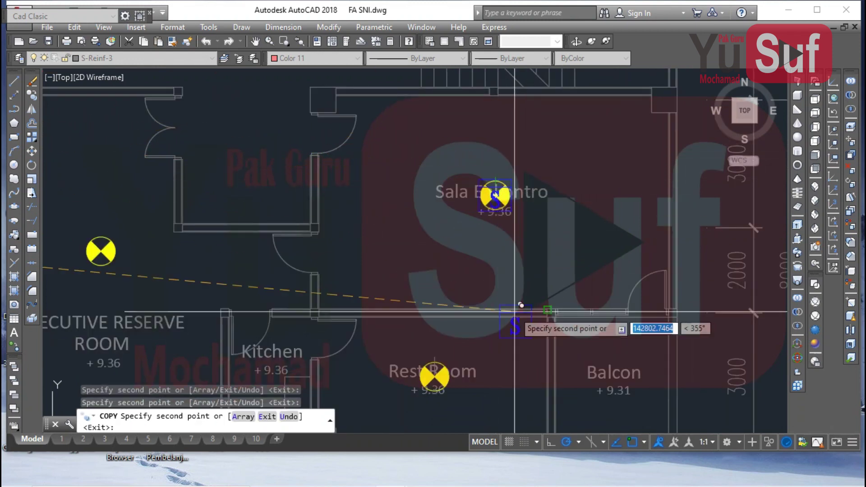
pyautogui.moveTo(518, 309); pyautogui.dragTo(533, 175, button='middle')
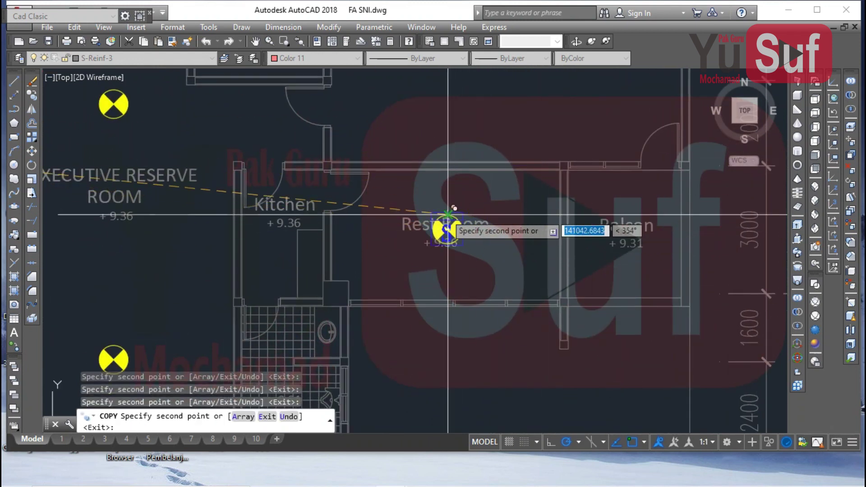
pyautogui.scroll(8, 599, 243)
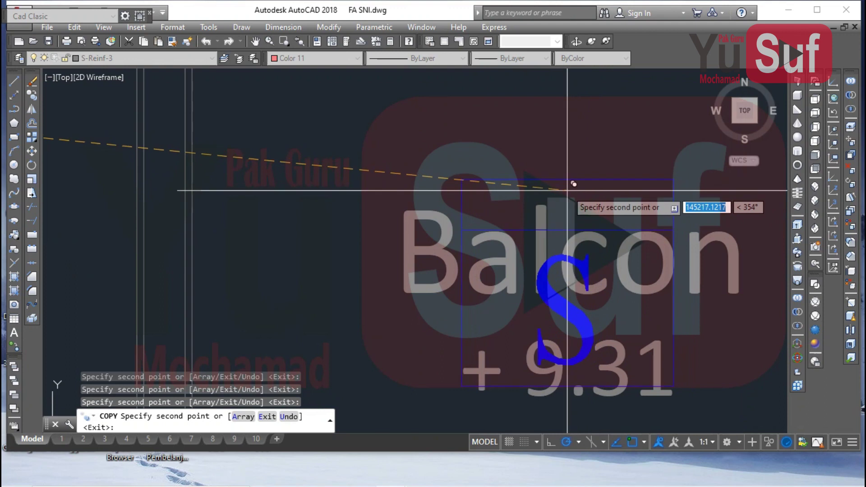
# - Place smoke detector copies in the southeast kitchen and on the EXECUTIVE RESERVE ROOM markers of the 3rd floor
pyautogui.scroll(-10, 567, 190)
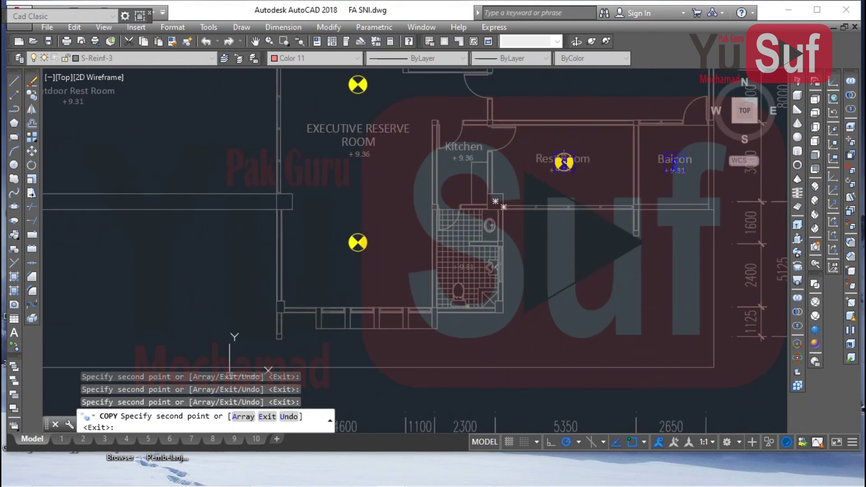
pyautogui.scroll(5, 496, 147)
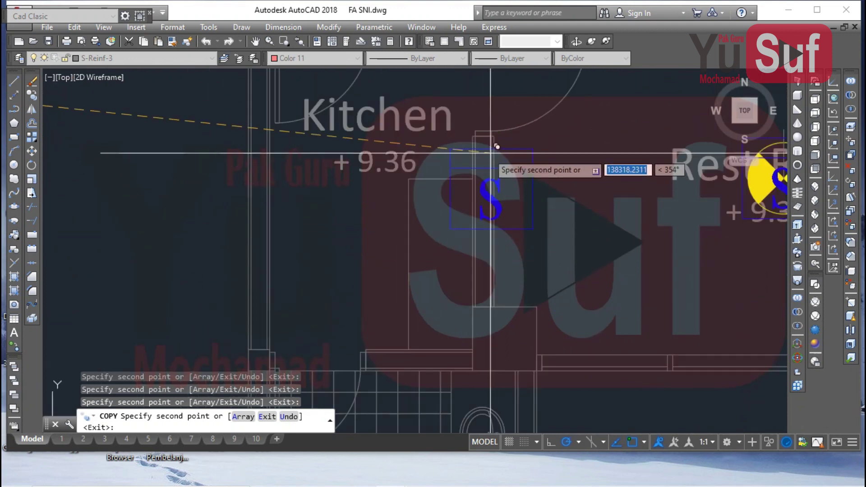
pyautogui.scroll(-5, 414, 205)
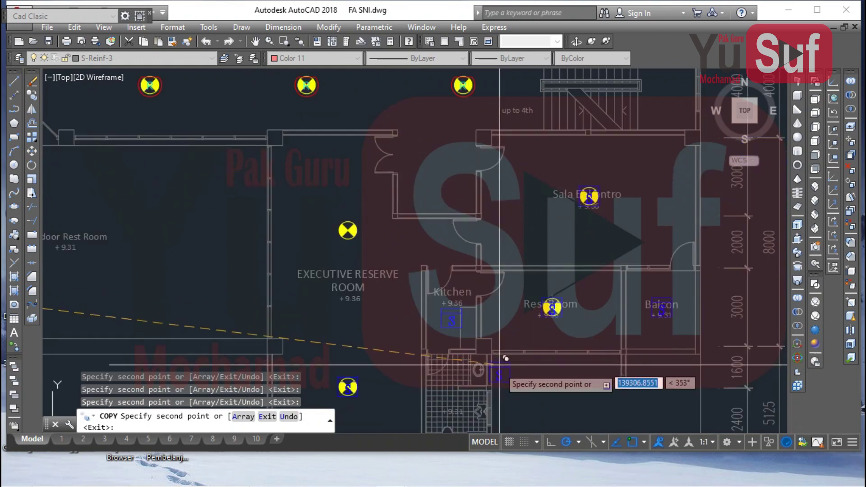
# - Place smoke detector copies on the Rest Room marker and in the kitchen beside DIRETOR GERAL on the 3rd floor
pyautogui.moveTo(314, 253); pyautogui.dragTo(724, 237, button='middle')
pyautogui.scroll(-2, 555, 179)
pyautogui.moveTo(388, 228); pyautogui.dragTo(591, 234, button='middle')
pyautogui.scroll(2, 353, 265)
pyautogui.scroll(2, 352, 253)
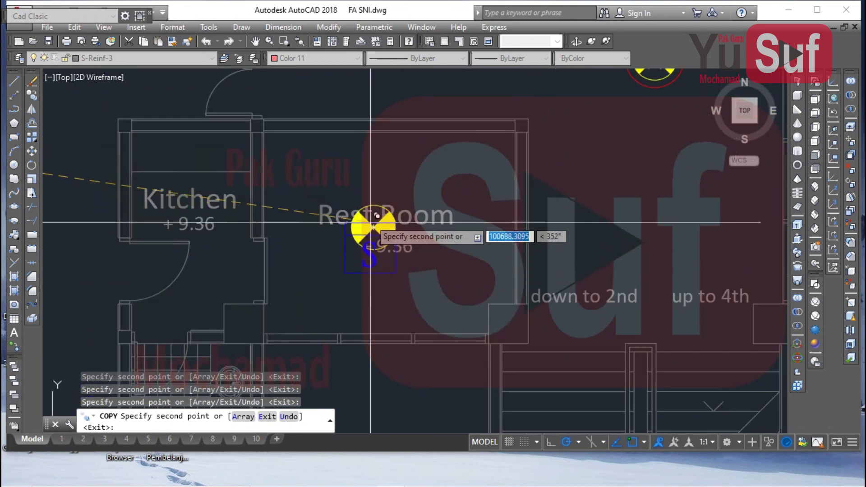
pyautogui.scroll(-2, 413, 207)
pyautogui.scroll(4, 324, 218)
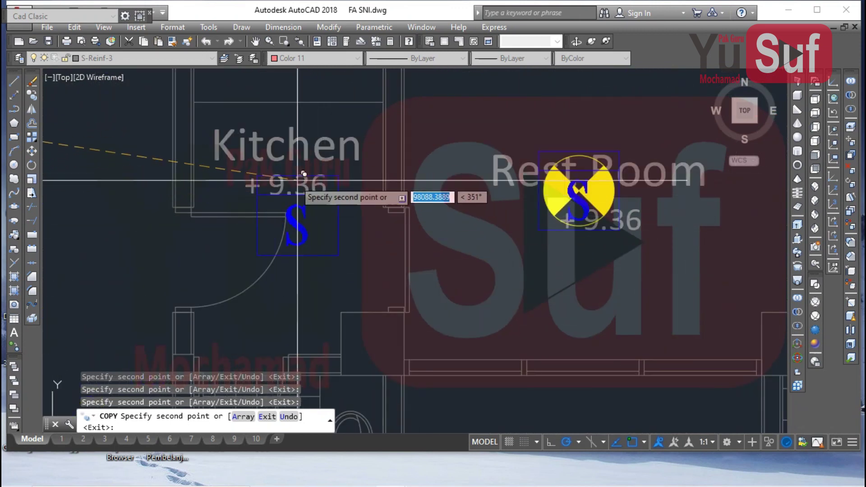
pyautogui.scroll(8, 289, 192)
pyautogui.scroll(-8, 451, 180)
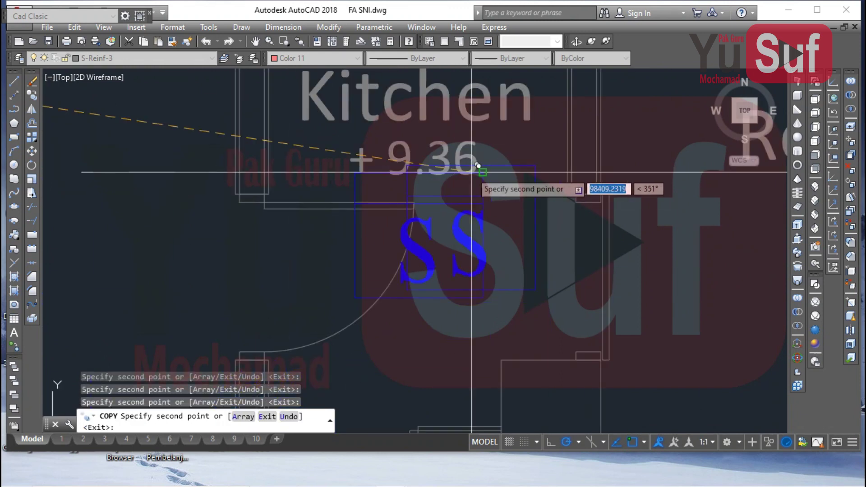
# - Place smoke detector copies on the 4th floor's Firing Range marker and on the marker in the room directly north of it
pyautogui.scroll(-4, 360, 206)
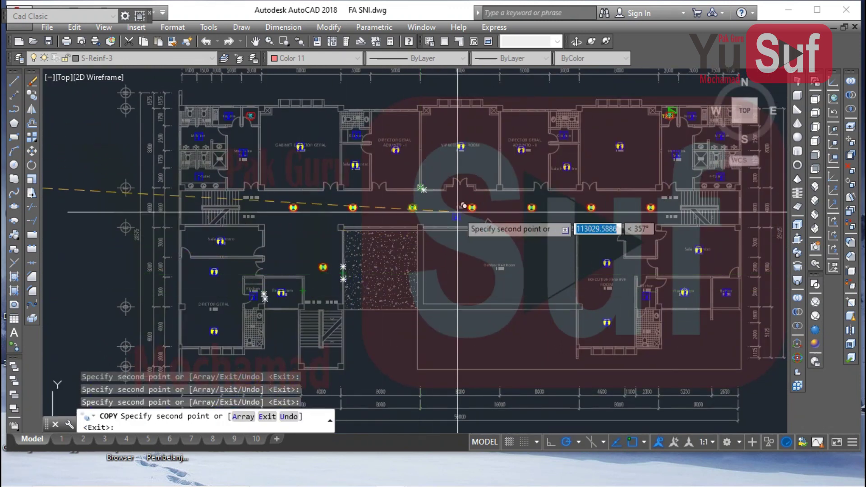
pyautogui.moveTo(371, 227); pyautogui.dragTo(340, 170, button='middle')
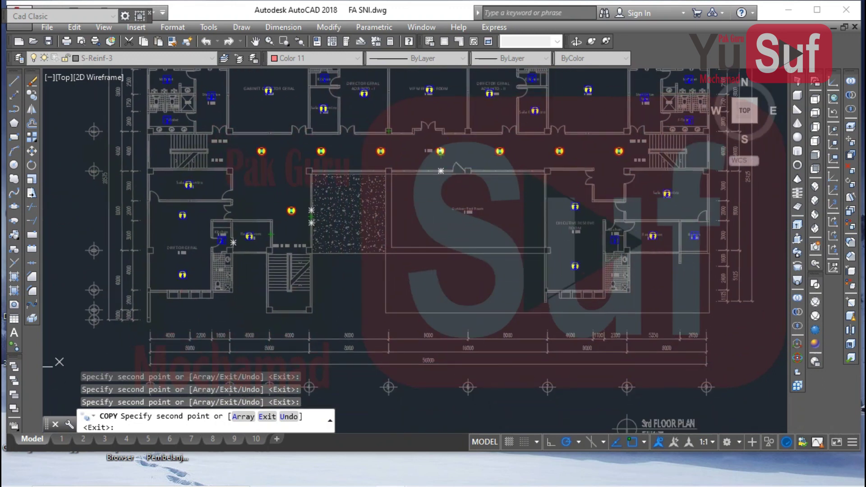
pyautogui.moveTo(497, 252)
pyautogui.mouseDown(button='middle')
pyautogui.moveTo(456, 257)
pyautogui.moveTo(376, 291)
pyautogui.moveTo(419, 248)
pyautogui.moveTo(116, 256)
pyautogui.mouseUp(button='middle')
pyautogui.moveTo(649, 253); pyautogui.dragTo(247, 247, button='middle')
pyautogui.moveTo(416, 247)
pyautogui.mouseDown(button='middle')
pyautogui.moveTo(153, 158)
pyautogui.moveTo(305, 235)
pyautogui.moveTo(335, 240)
pyautogui.mouseUp(button='middle')
pyautogui.scroll(3, 324, 283)
pyautogui.click(294, 290)
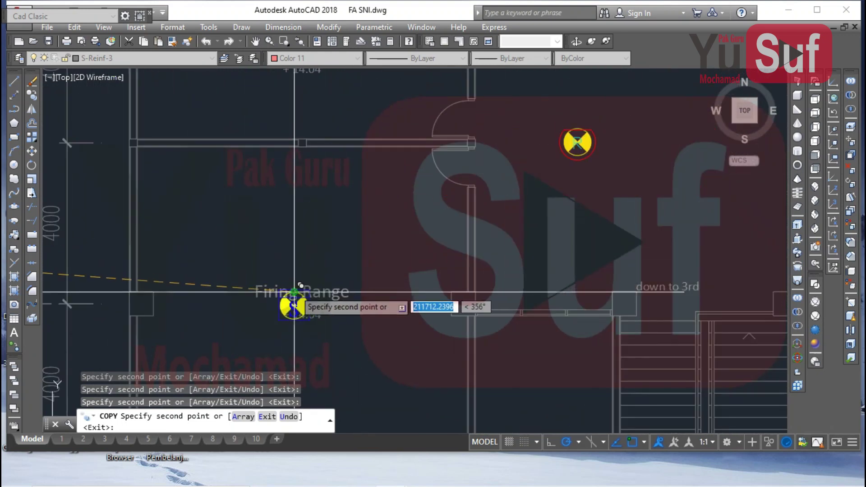
pyautogui.moveTo(291, 73); pyautogui.dragTo(316, 239, button='middle')
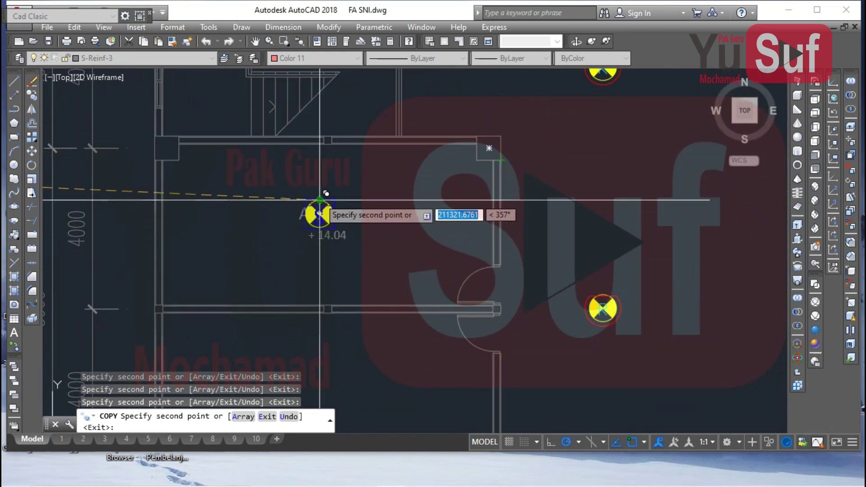
pyautogui.click(319, 199)
# - Place smoke detector copies on the 4th floor's DSI, DIT, DTIC and Sala Enkontro markers
pyautogui.scroll(-3, 348, 240)
pyautogui.scroll(2, 371, 146)
pyautogui.moveTo(392, 155); pyautogui.dragTo(270, 242, button='middle')
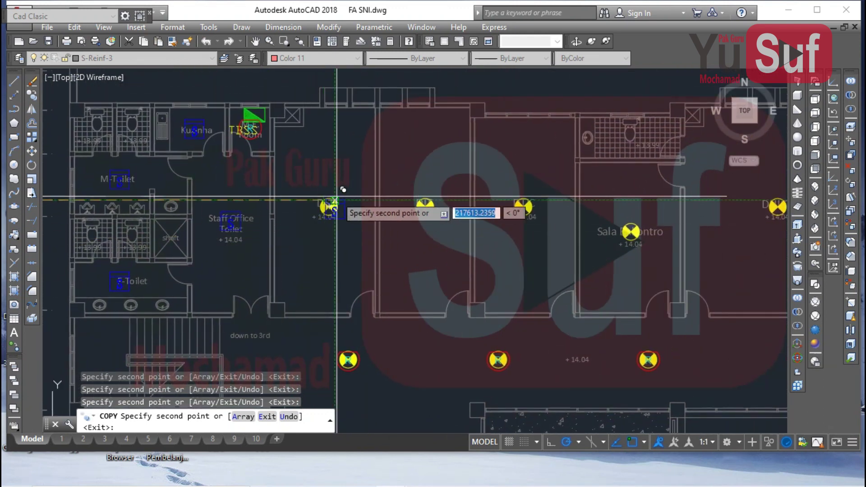
pyautogui.scroll(4, 328, 206)
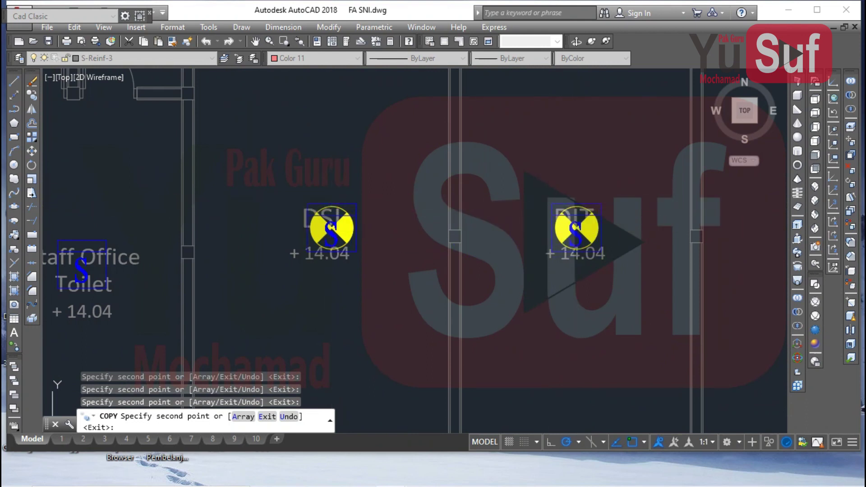
pyautogui.scroll(-4, 464, 228)
pyautogui.scroll(4, 440, 164)
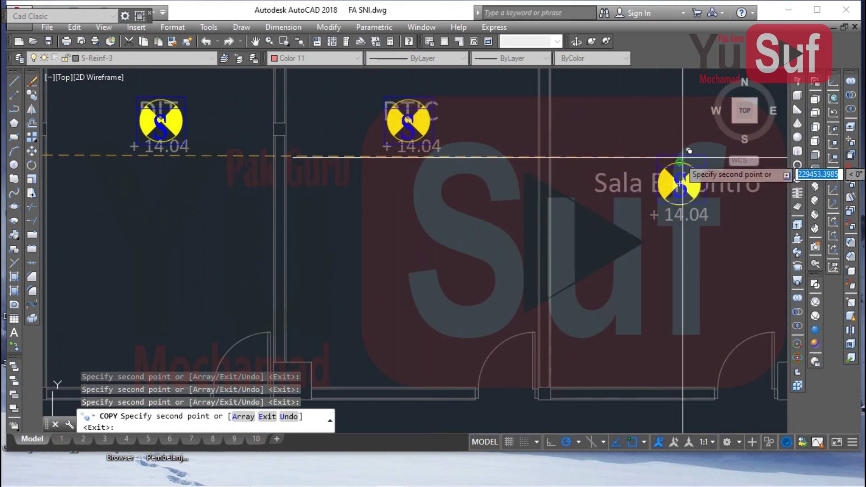
# - Place smoke detector copies on the 4th floor markers in the room east of Sala Enkontro and in the IT Inventory Room
pyautogui.scroll(-6, 216, 293)
pyautogui.scroll(4, 417, 248)
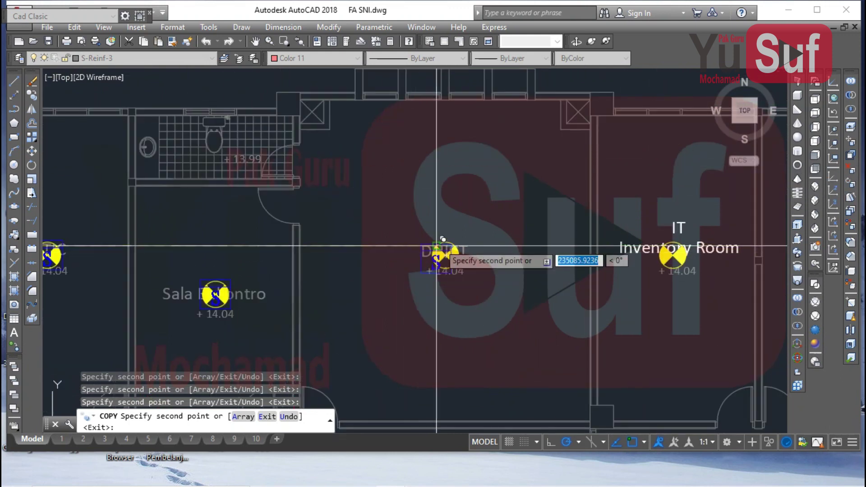
pyautogui.moveTo(623, 246); pyautogui.dragTo(428, 244, button='middle')
pyautogui.scroll(5, 428, 245)
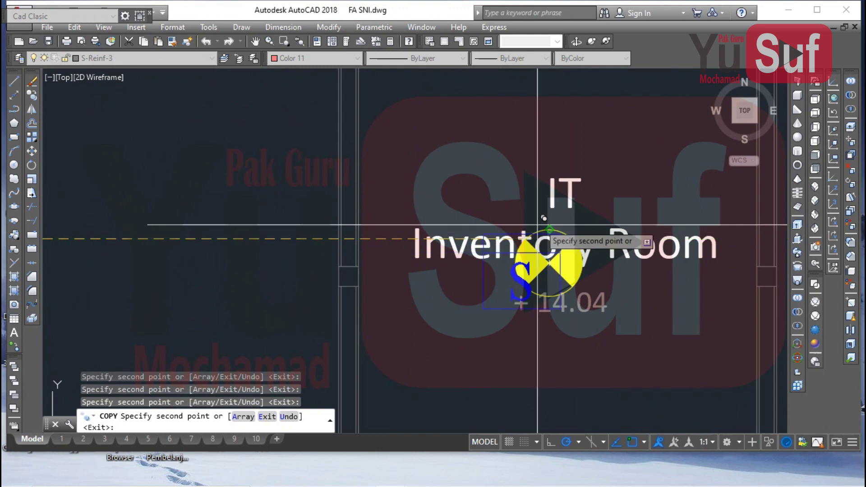
# - Place smoke detector copies on the Data Center IT Room and Sala IT Network Operating markers of the 4th floor
pyautogui.scroll(-1, 355, 267)
pyautogui.moveTo(484, 272); pyautogui.dragTo(230, 230, button='middle')
pyautogui.scroll(-4, 483, 223)
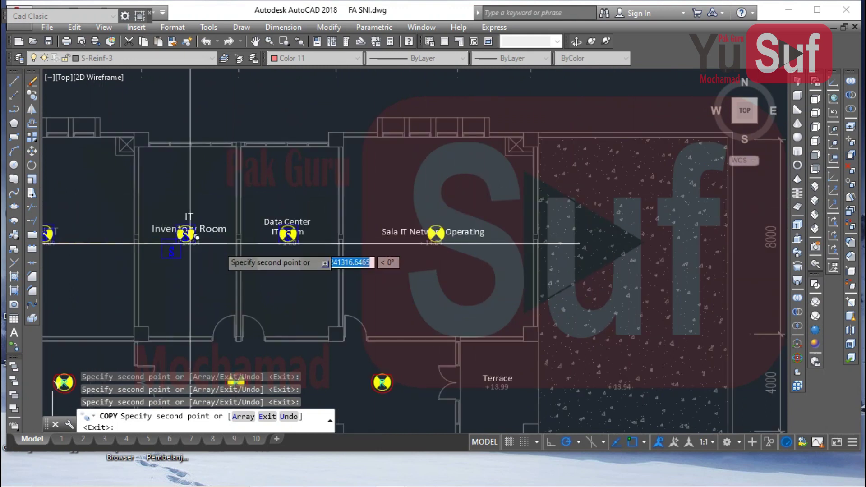
pyautogui.scroll(4, 467, 217)
pyautogui.scroll(-4, 484, 203)
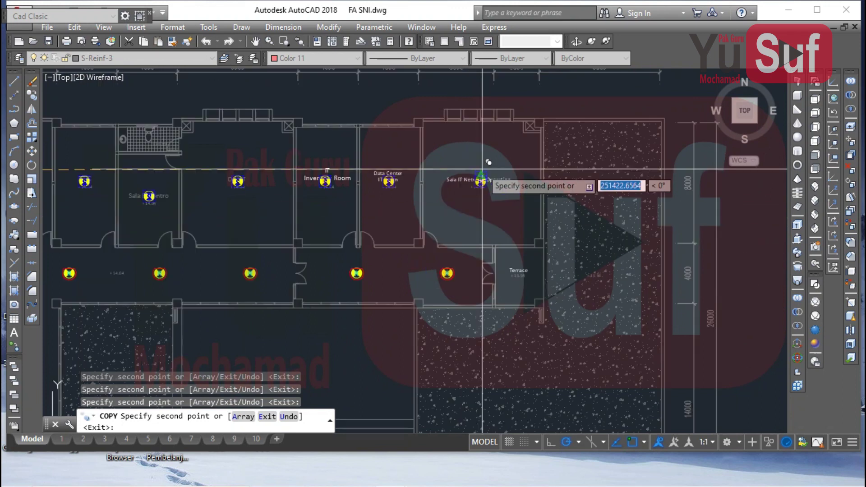
pyautogui.scroll(6, 497, 245)
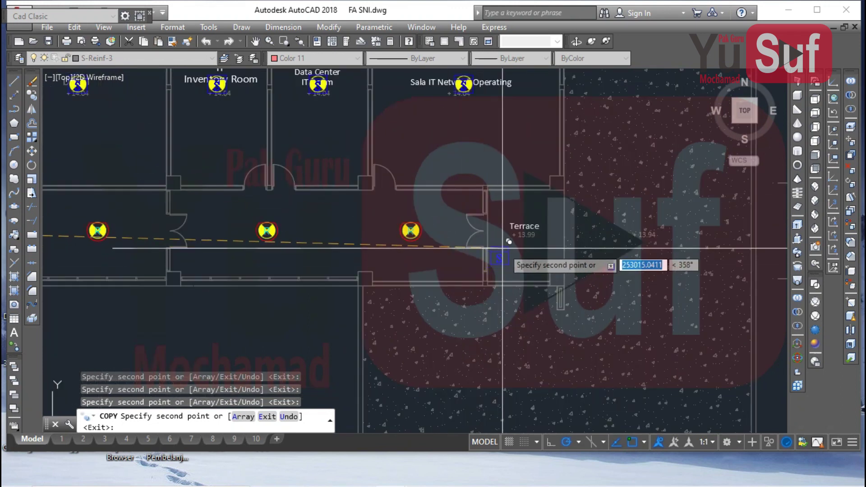
pyautogui.scroll(-4, 496, 203)
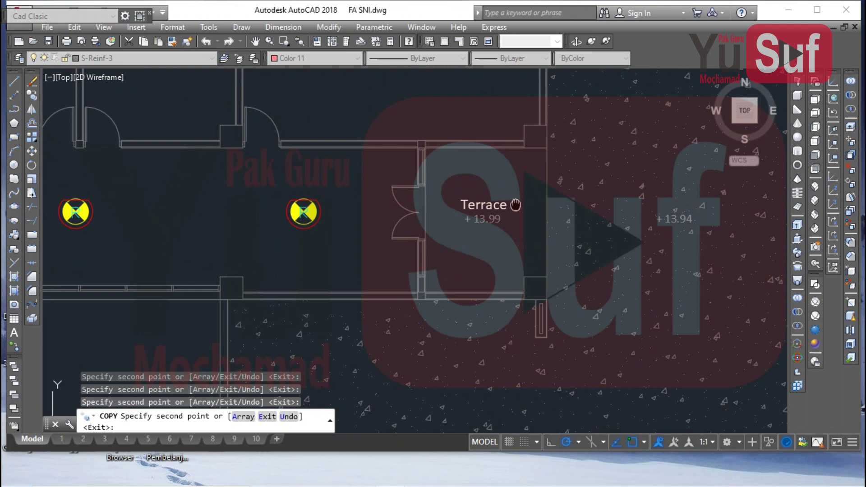
pyautogui.moveTo(514, 205); pyautogui.dragTo(539, 194, button='middle')
pyautogui.scroll(-4, 512, 212)
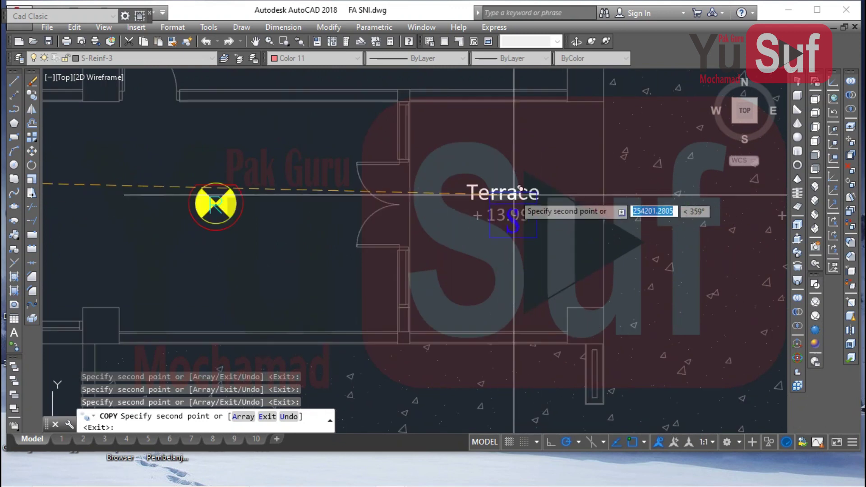
pyautogui.moveTo(437, 196); pyautogui.dragTo(631, 219, button='middle')
pyautogui.moveTo(419, 247); pyautogui.dragTo(355, 237, button='middle')
# - Freeze the SMOKE layer so that only the yellow placement markers remain on the floor plans
pyautogui.scroll(-2, 355, 232)
pyautogui.scroll(-6, 371, 189)
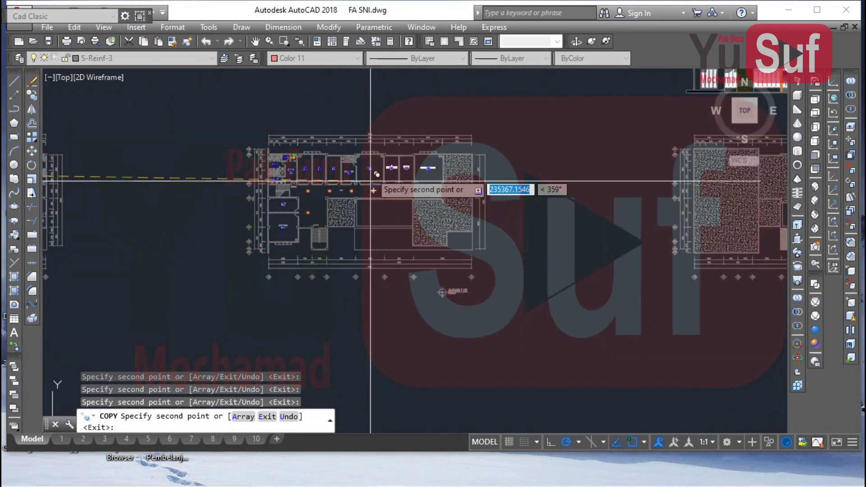
pyautogui.moveTo(364, 230)
pyautogui.mouseDown(button='middle')
pyautogui.moveTo(441, 208)
pyautogui.moveTo(511, 202)
pyautogui.mouseUp(button='middle')
pyautogui.click(130, 58)
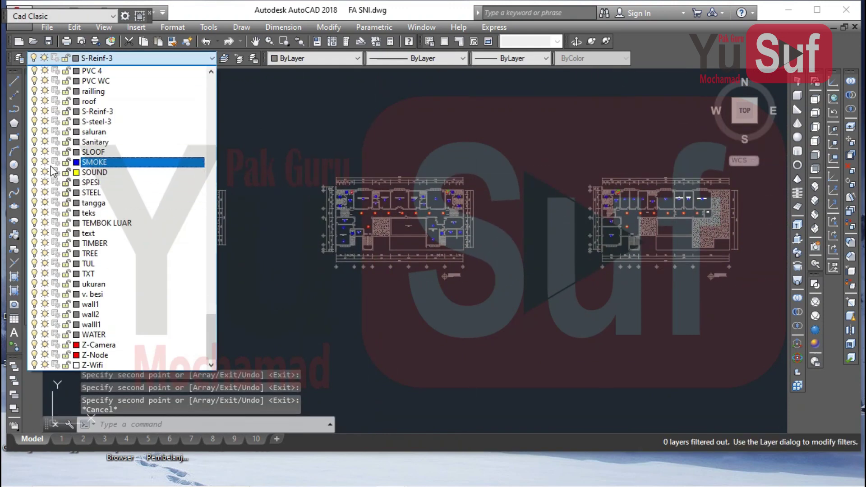
pyautogui.click(224, 130)
# - Erase all yellow placement markers from the 2nd floor plan
pyautogui.scroll(5, 316, 136)
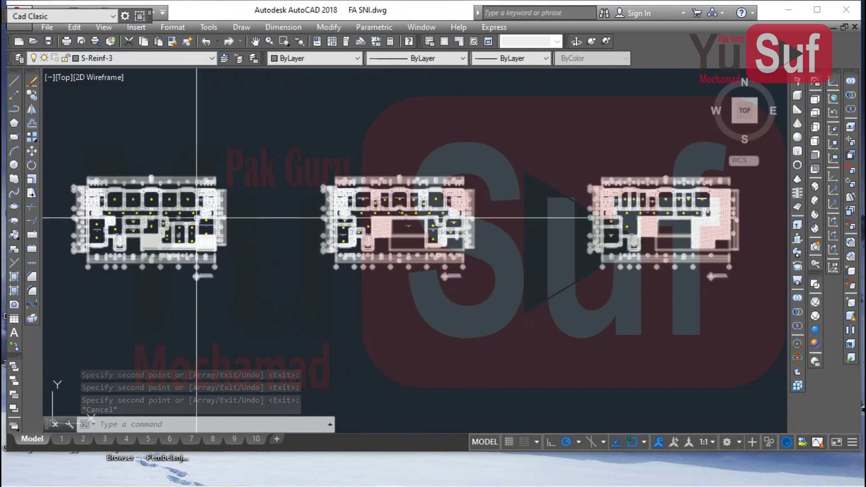
pyautogui.click(239, 83)
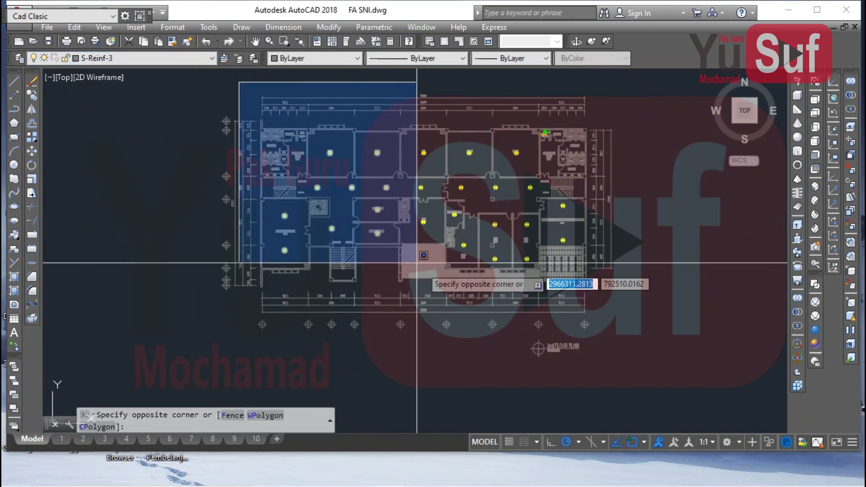
pyautogui.click(522, 315)
pyautogui.write('e')
pyautogui.press('space')
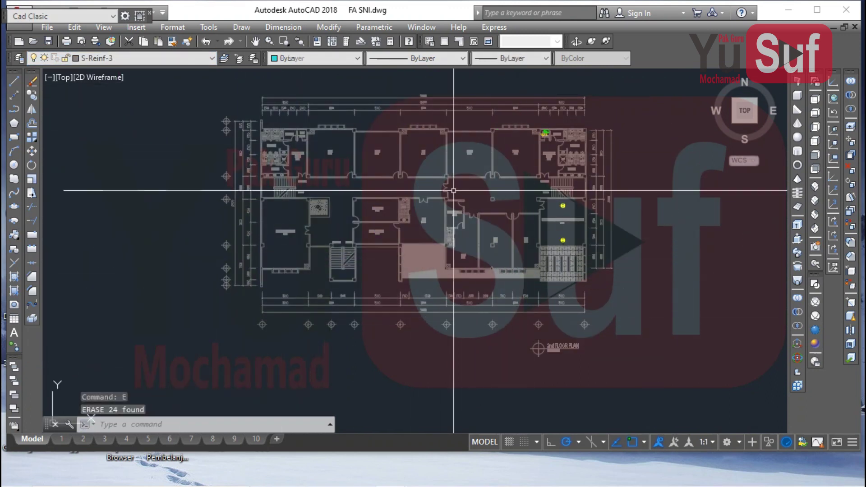
pyautogui.click(429, 164)
pyautogui.click(618, 274)
pyautogui.press('space')
# - Erase all yellow placement markers from the 3rd floor plan
pyautogui.moveTo(554, 277); pyautogui.dragTo(61, 260, button='middle')
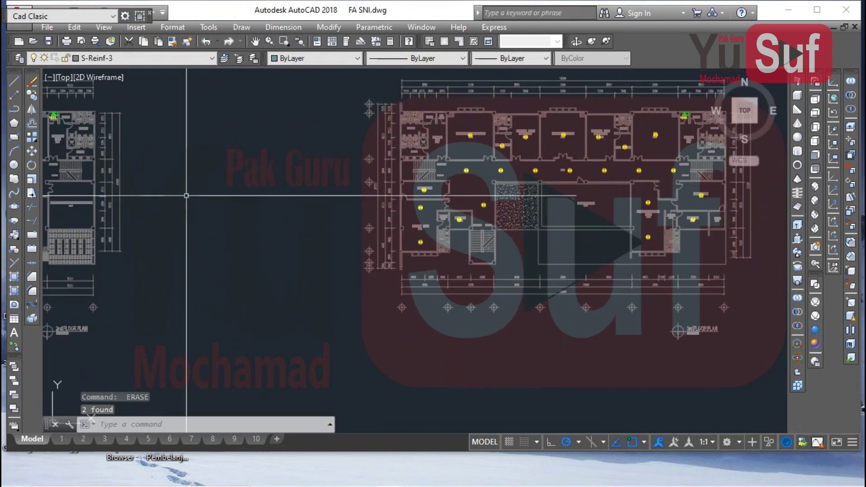
pyautogui.moveTo(265, 149); pyautogui.dragTo(208, 175, button='middle')
pyautogui.click(201, 143)
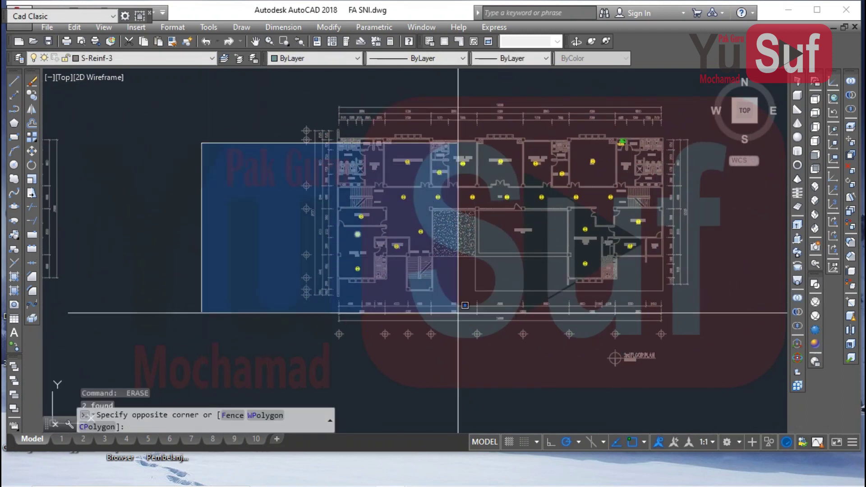
pyautogui.click(604, 334)
pyautogui.click(575, 172)
pyautogui.click(680, 273)
pyautogui.press('space')
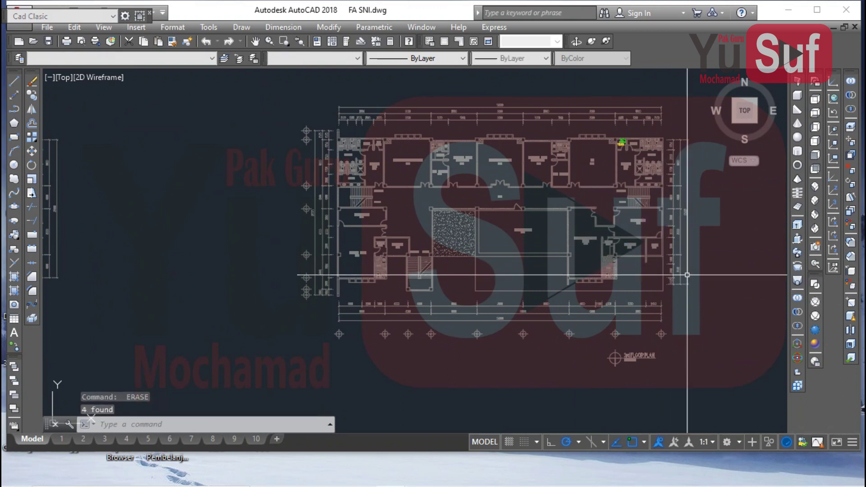
# - Erase all yellow placement markers from the 4th floor plan
pyautogui.moveTo(638, 272); pyautogui.dragTo(65, 286, button='middle')
pyautogui.click(328, 165)
pyautogui.click(775, 374)
pyautogui.press('Delete')
# - Thaw the SMOKE layer to show the placed detectors again
pyautogui.moveTo(631, 270); pyautogui.dragTo(496, 277, button='middle')
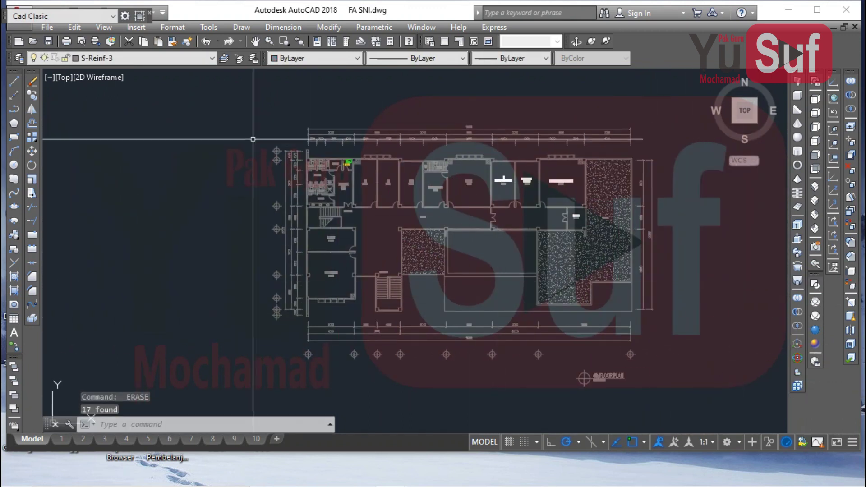
pyautogui.click(132, 58)
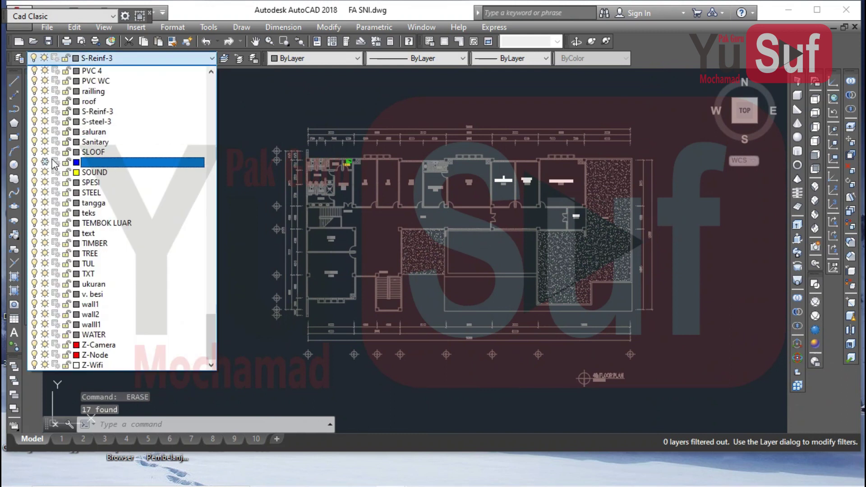
pyautogui.click(386, 217)
# - Change the panel label in the 4th floor's M.E. Room to TBFA
pyautogui.scroll(7, 348, 161)
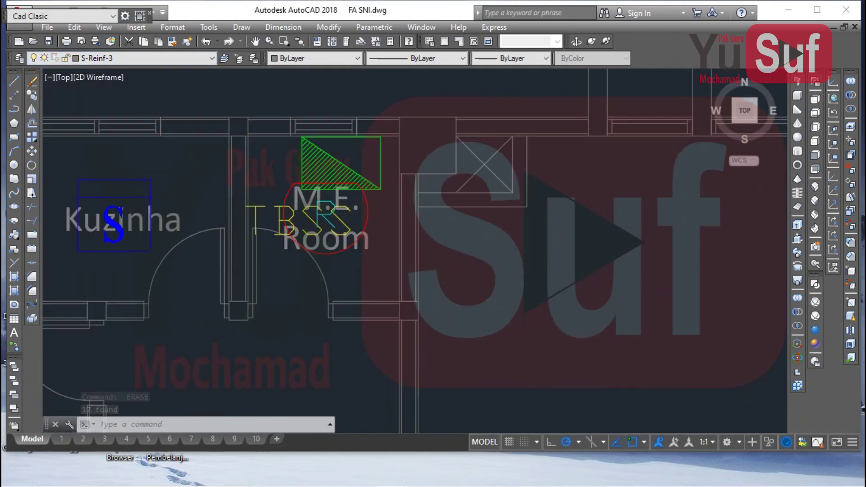
pyautogui.click(406, 218)
pyautogui.click(386, 181)
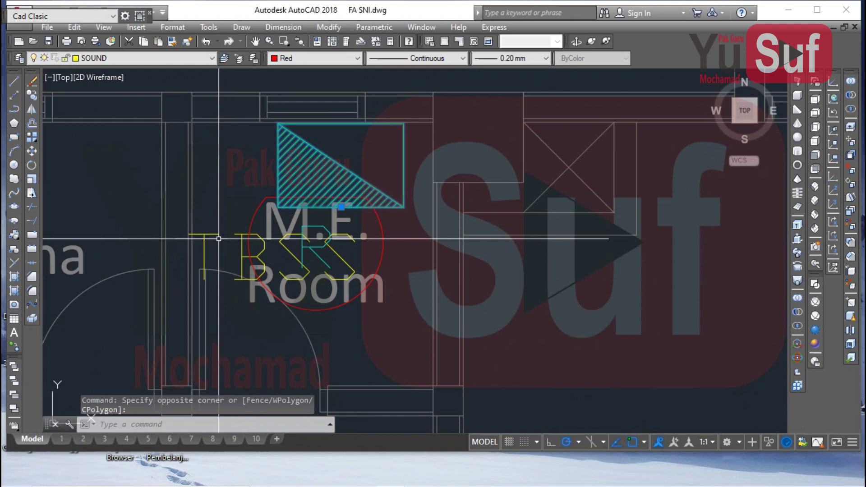
pyautogui.press('Escape')
pyautogui.doubleClick(285, 255)
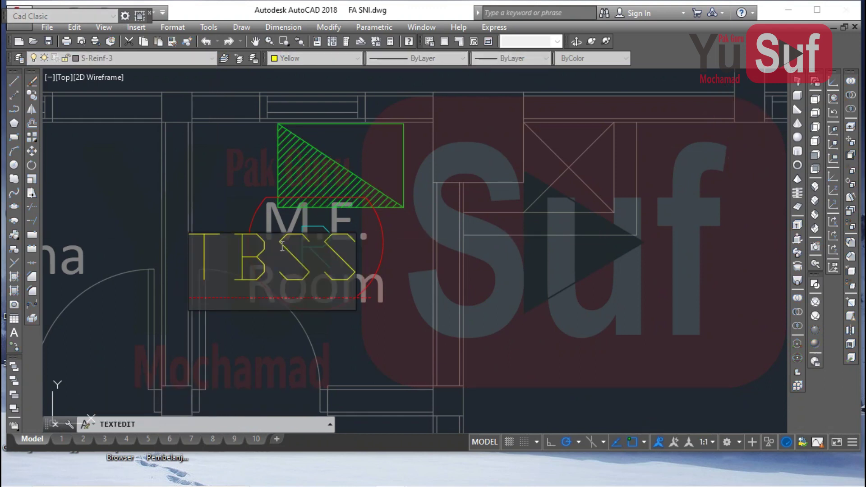
pyautogui.click(430, 255)
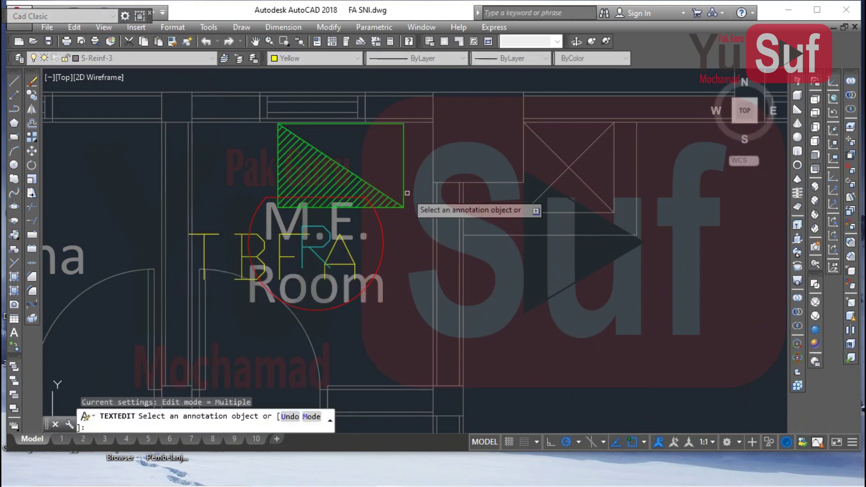
pyautogui.press('Escape')
# - Move the 4th floor M.E. Room's hatched panel symbol and its TBFA label to the SMOKE layer
pyautogui.click(407, 193)
pyautogui.click(244, 221)
pyautogui.click(219, 234)
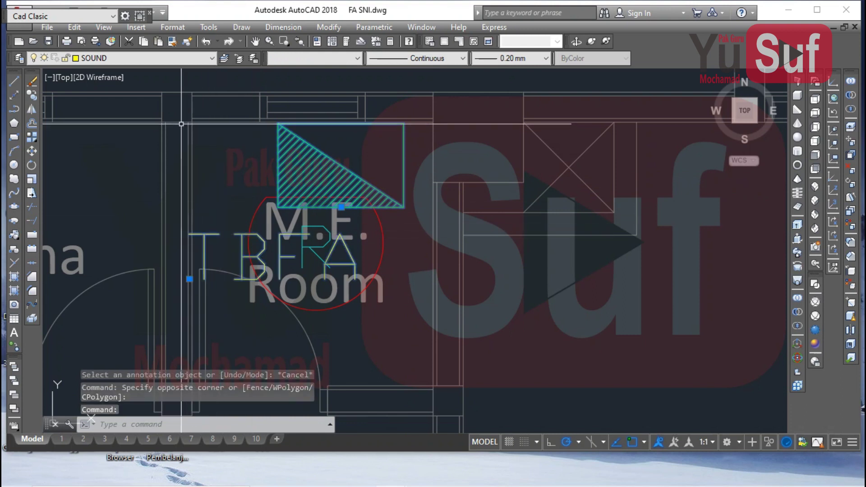
pyautogui.click(144, 58)
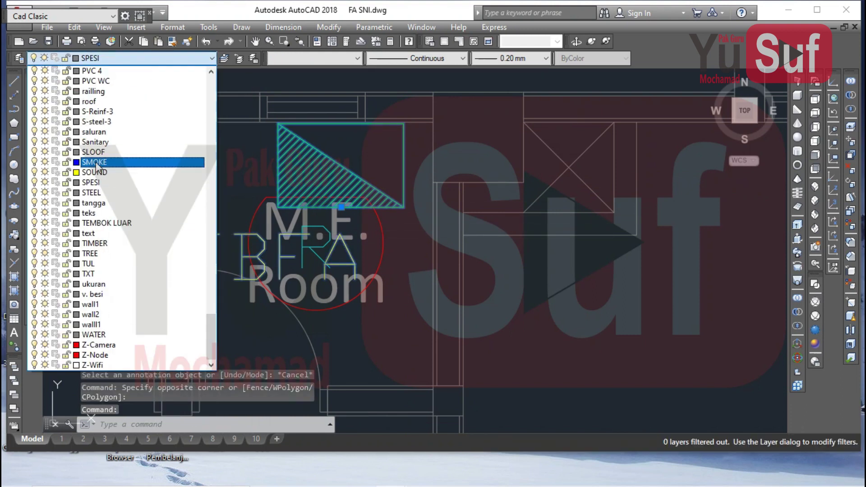
pyautogui.click(96, 162)
pyautogui.press('Escape')
pyautogui.press('Escape')
# - Change the panel label in the 3rd floor's northeast M.E. Room to TBFA
pyautogui.scroll(-10, 464, 242)
pyautogui.scroll(12, 452, 247)
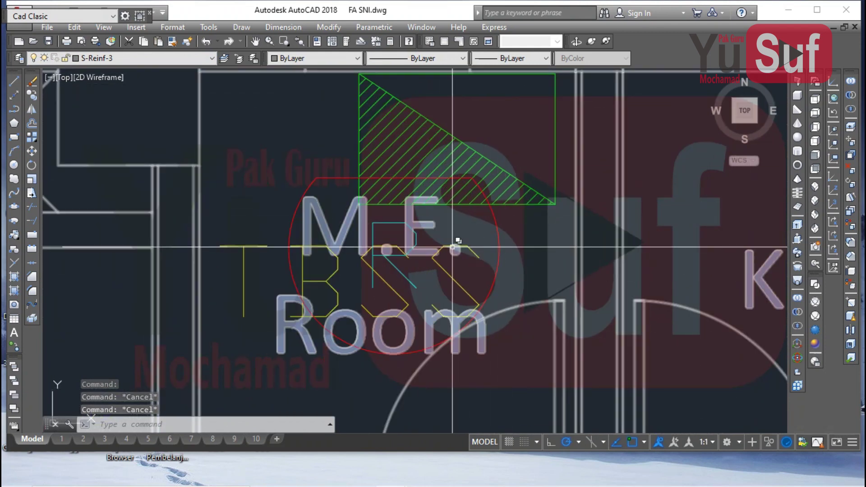
pyautogui.doubleClick(420, 264)
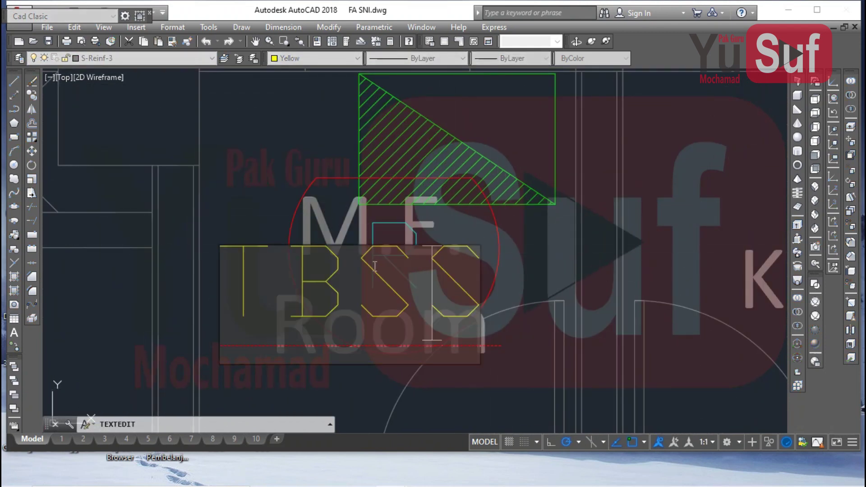
pyautogui.write('FA')
pyautogui.click(530, 276)
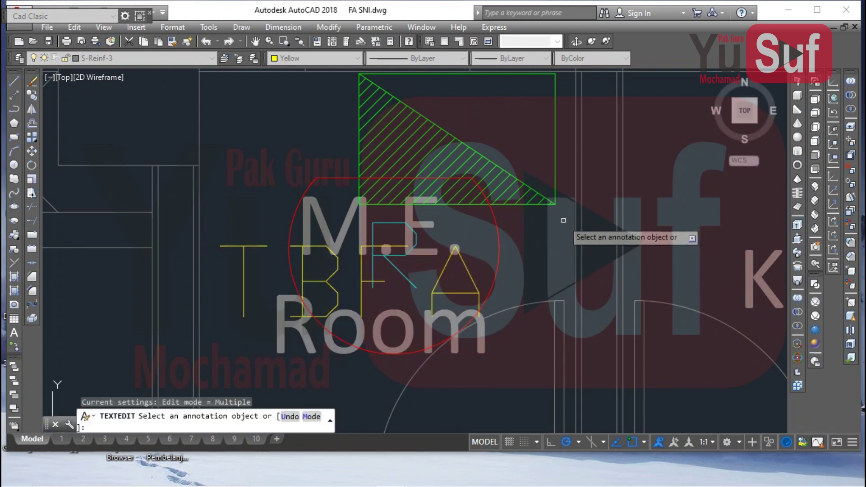
pyautogui.press('Escape')
# - Move the 3rd floor M.E. Room's panel symbol and TBFA label to the SMOKE layer
pyautogui.click(564, 201)
pyautogui.click(537, 223)
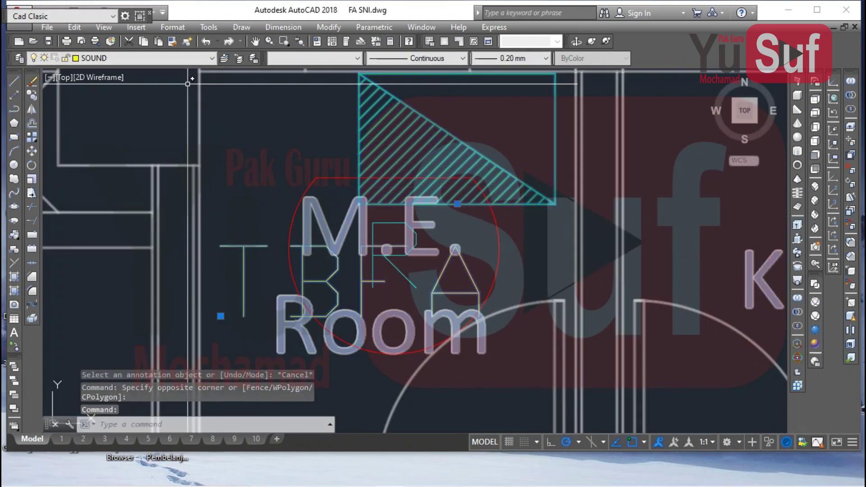
pyautogui.click(170, 62)
pyautogui.click(174, 164)
pyautogui.press('Escape')
# - Move the panel symbol and its TBSS label in the 2nd floor's northeast M.E. Room to the SMOKE layer
pyautogui.scroll(-15, 467, 287)
pyautogui.moveTo(638, 339); pyautogui.dragTo(616, 269, button='middle')
pyautogui.scroll(10, 525, 224)
pyautogui.click(472, 233)
pyautogui.press('Escape')
pyautogui.click(464, 254)
pyautogui.click(447, 226)
pyautogui.click(280, 269)
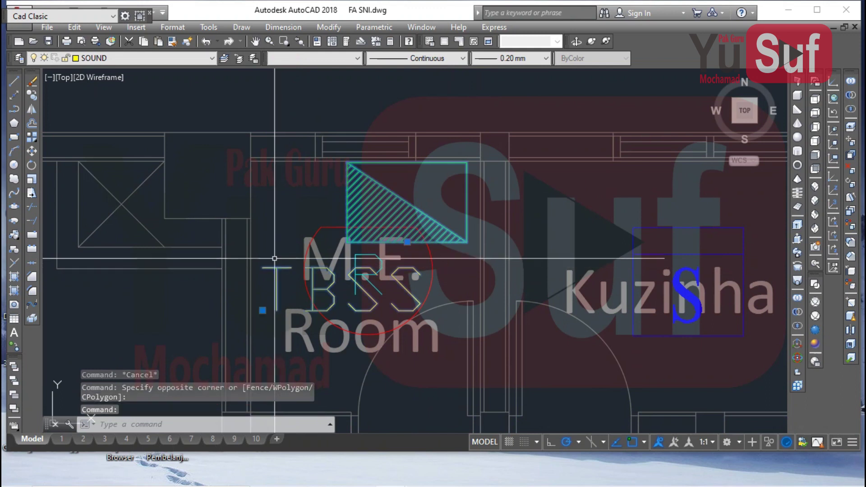
pyautogui.click(156, 58)
pyautogui.click(131, 171)
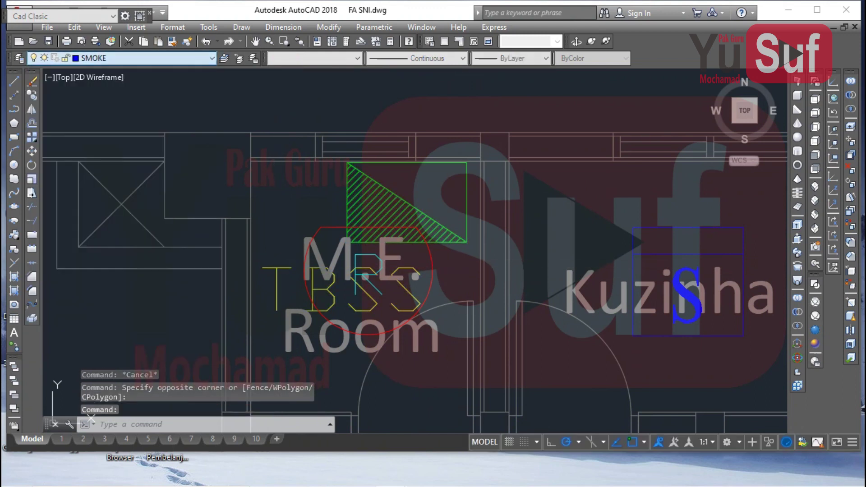
pyautogui.press('Escape')
# - Change the panel label in the 2nd floor's northeast M.E. Room to TBFA
pyautogui.click(283, 269)
pyautogui.click(275, 270)
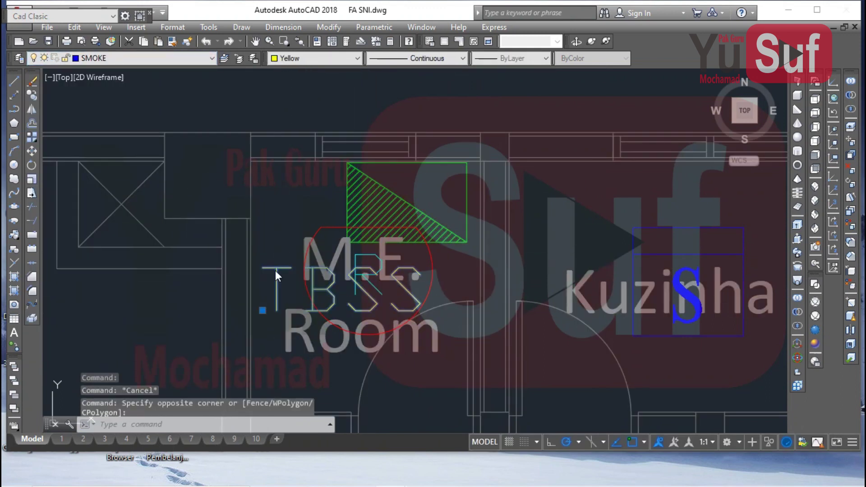
pyautogui.doubleClick(343, 292)
pyautogui.write('TBFA')
pyautogui.press('Return')
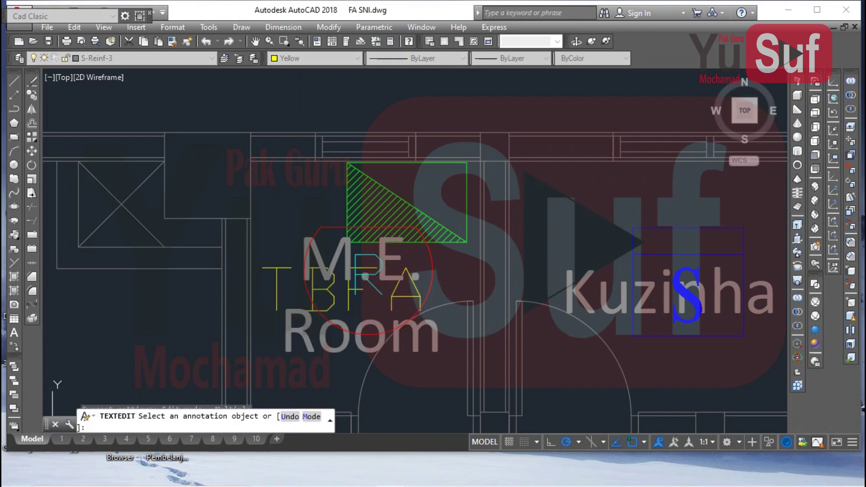
pyautogui.scroll(-2, 522, 221)
pyautogui.rightClick(522, 218)
pyautogui.click(532, 228)
# - Save the drawing
pyautogui.scroll(-6, 492, 212)
pyautogui.scroll(-10, 348, 251)
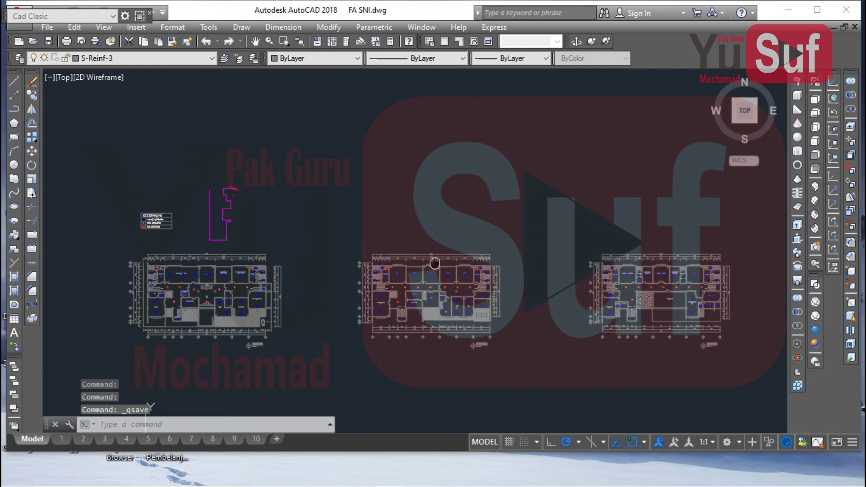
# - Save the drawing and change the panel label in the Office of the building beside the sports court to TBFA
pyautogui.scroll(-6, 451, 274)
pyautogui.hotkey('ctrl', 's')
pyautogui.scroll(12, 419, 180)
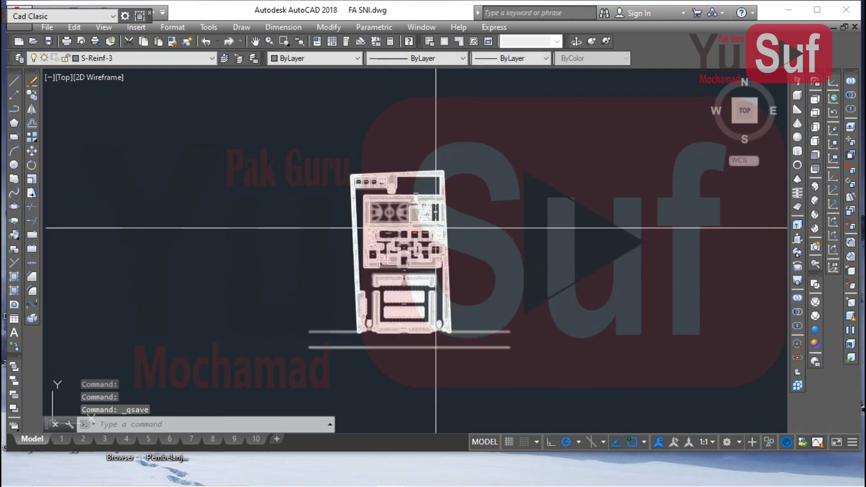
pyautogui.scroll(3, 419, 177)
pyautogui.click(413, 174)
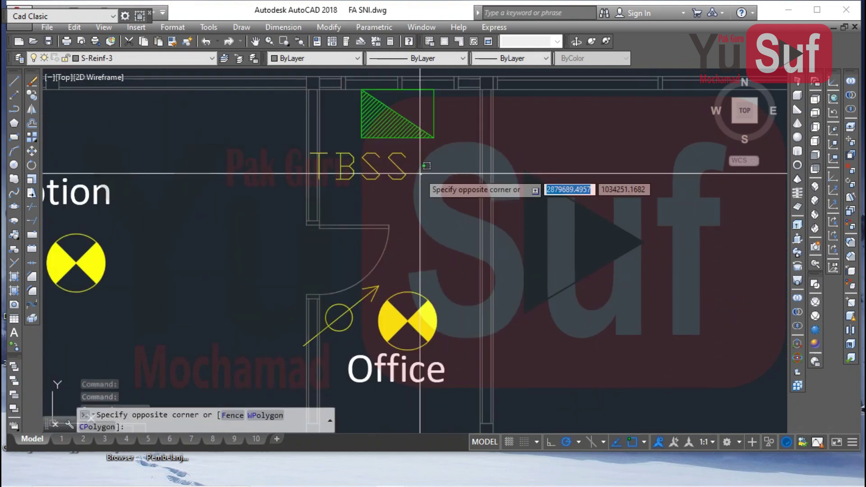
pyautogui.click(395, 172)
pyautogui.doubleClick(379, 163)
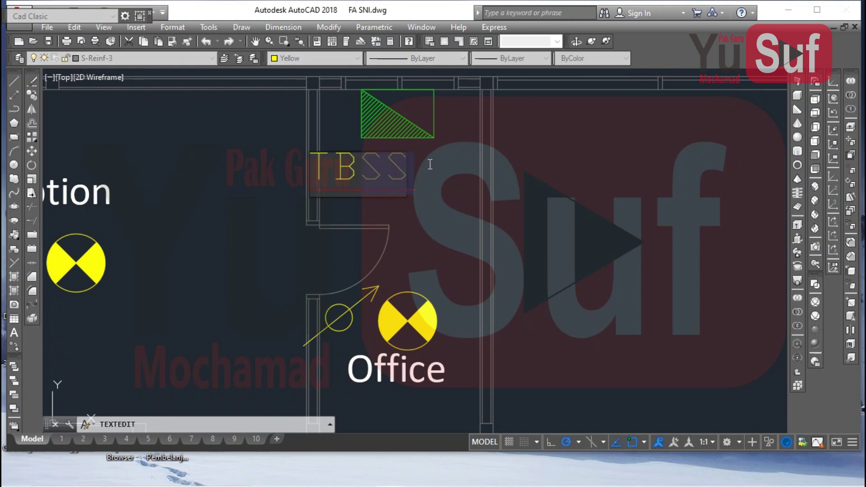
pyautogui.write('FA')
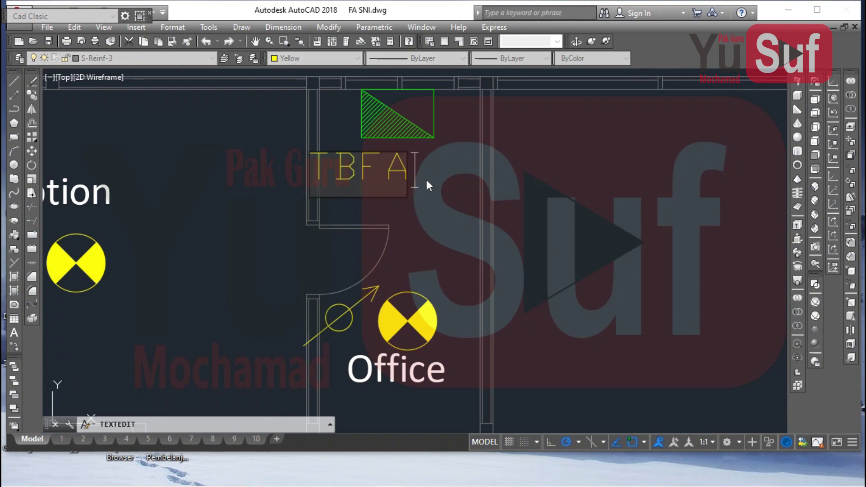
pyautogui.click(448, 193)
pyautogui.rightClick(448, 192)
pyautogui.click(470, 203)
# - Move the Office's panel symbol and its TBFA label to the SMOKE layer
pyautogui.click(426, 165)
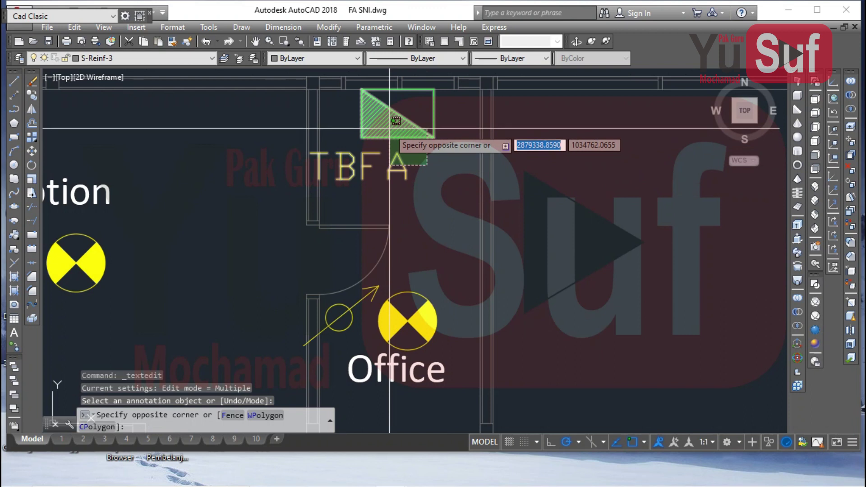
pyautogui.click(390, 120)
pyautogui.click(188, 59)
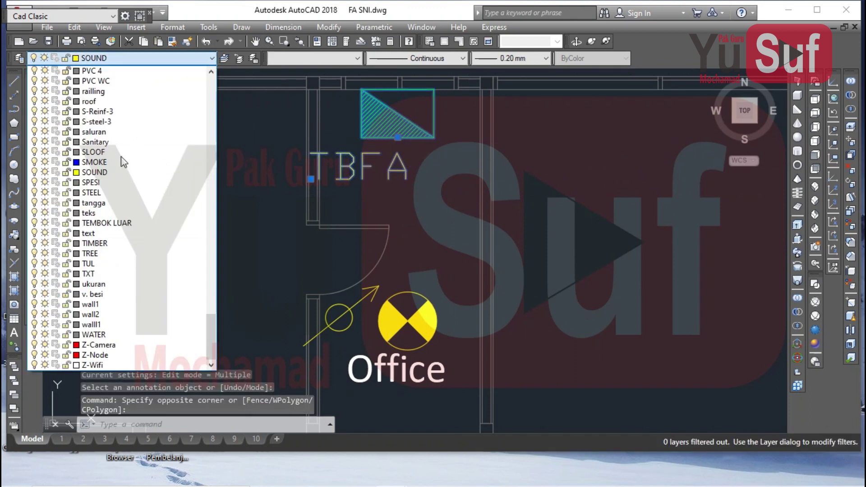
pyautogui.click(124, 165)
pyautogui.scroll(-2, 424, 155)
pyautogui.press('Escape')
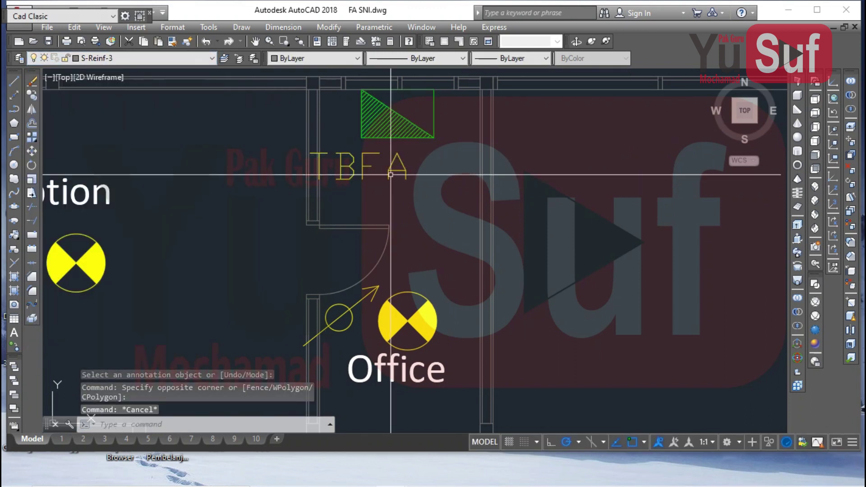
# - Copy one smoke detector and the M.E. Room's ROR detector from the floor plan to the site plan, north of the Reception building
pyautogui.scroll(-2, 426, 155)
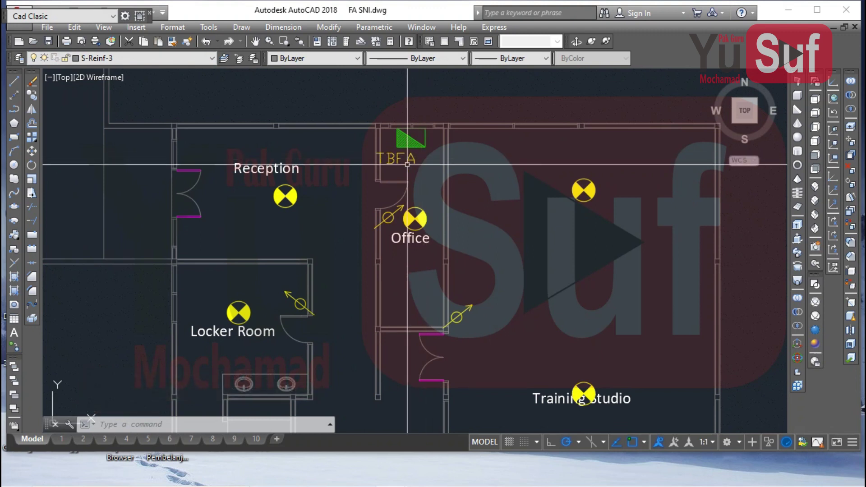
pyautogui.moveTo(399, 169); pyautogui.dragTo(374, 169, button='middle')
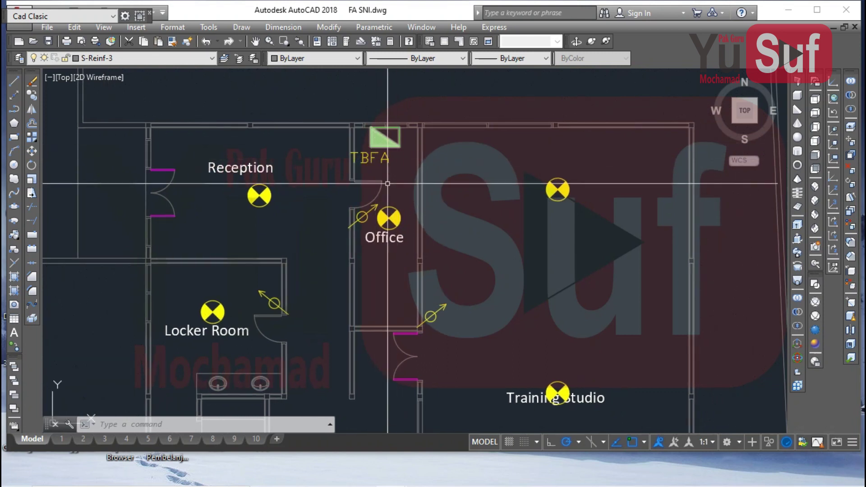
pyautogui.scroll(-6, 415, 175)
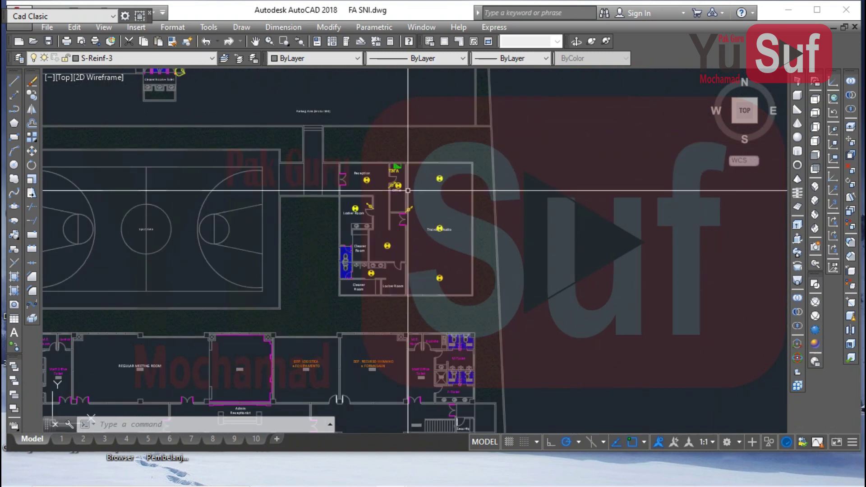
pyautogui.scroll(-5, 366, 194)
pyautogui.moveTo(469, 253); pyautogui.dragTo(46, 106, button='middle')
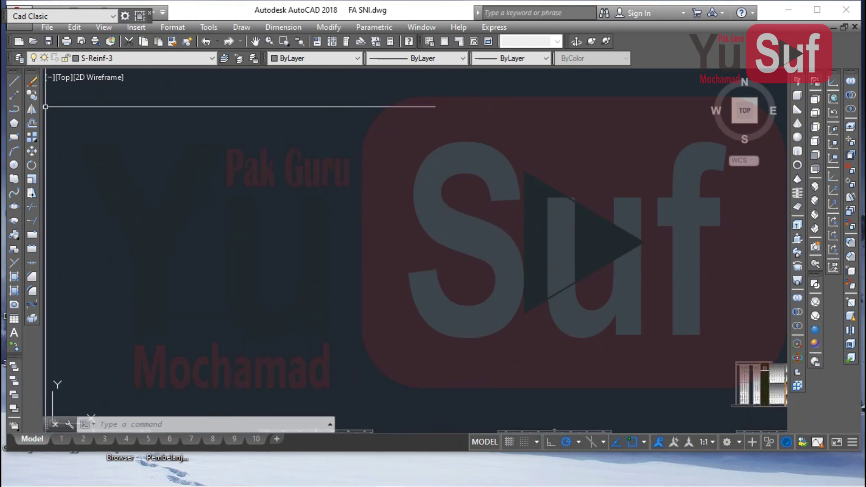
pyautogui.moveTo(355, 322); pyautogui.dragTo(3, 107, button='middle')
pyautogui.scroll(6, 237, 200)
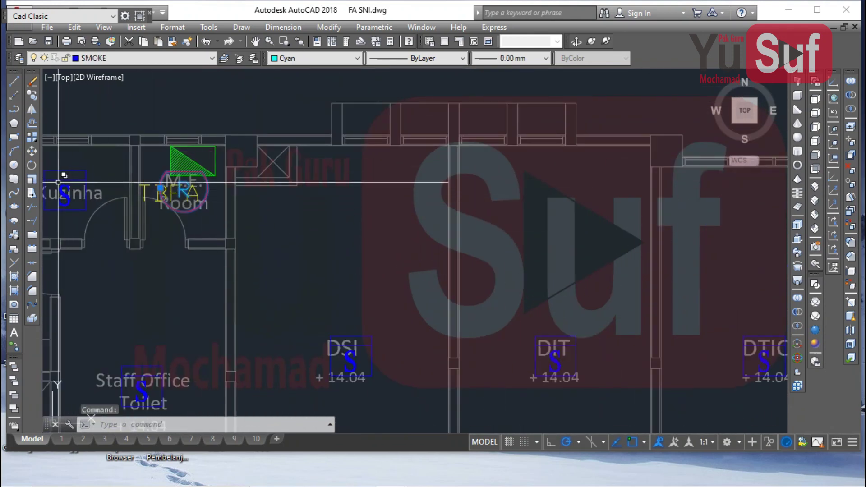
pyautogui.write('co')
pyautogui.press('Return')
pyautogui.click(183, 191)
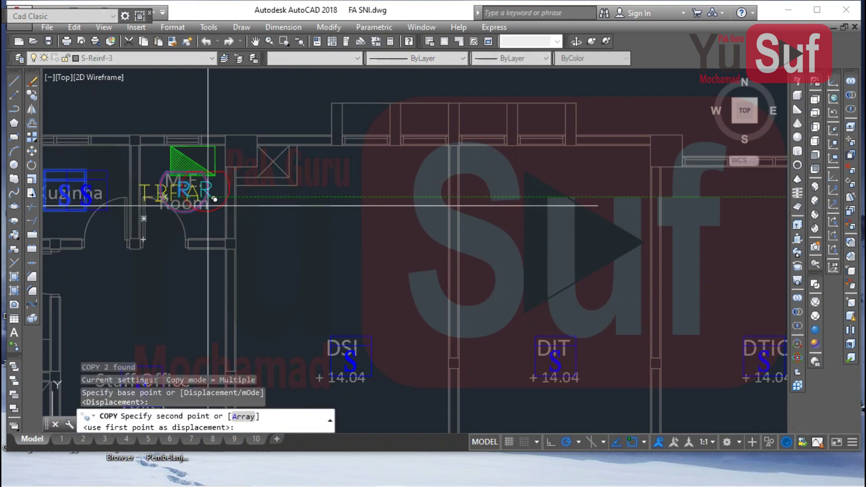
pyautogui.scroll(-12, 559, 275)
pyautogui.scroll(2, 364, 143)
pyautogui.scroll(6, 363, 141)
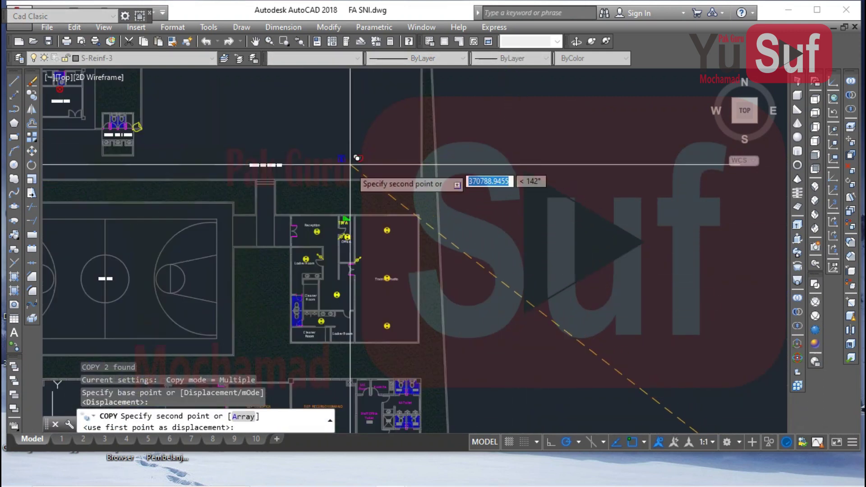
pyautogui.scroll(1, 321, 135)
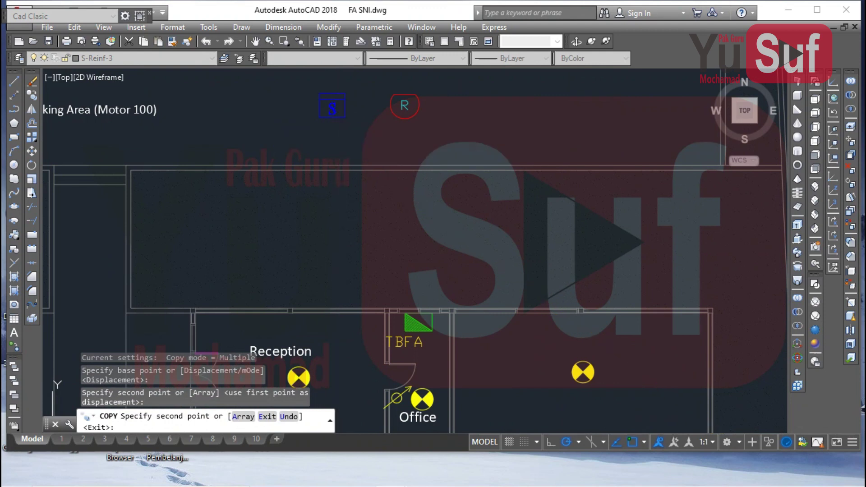
# - Move the copied smoke detector onto the yellow marker in the Reception room
pyautogui.press('Escape')
pyautogui.click(347, 134)
pyautogui.click(330, 107)
pyautogui.write('m')
pyautogui.press('Return')
pyautogui.scroll(2, 330, 106)
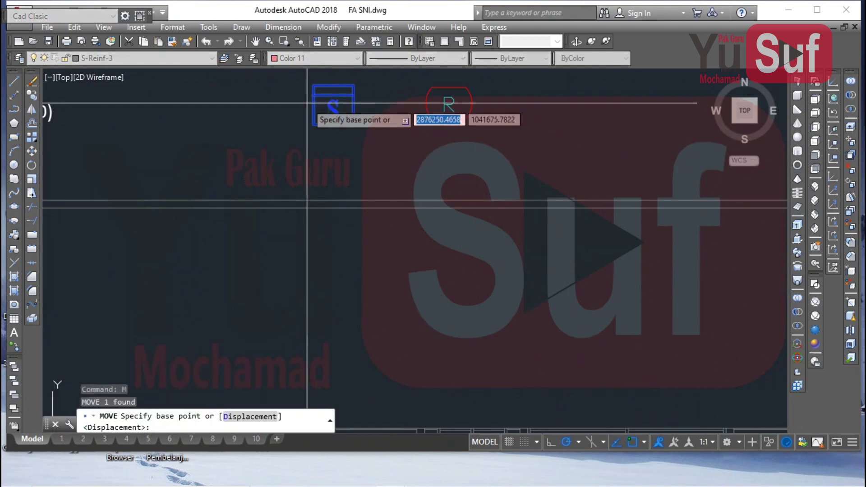
pyautogui.click(333, 105)
pyautogui.scroll(-3, 386, 188)
pyautogui.scroll(2, 334, 199)
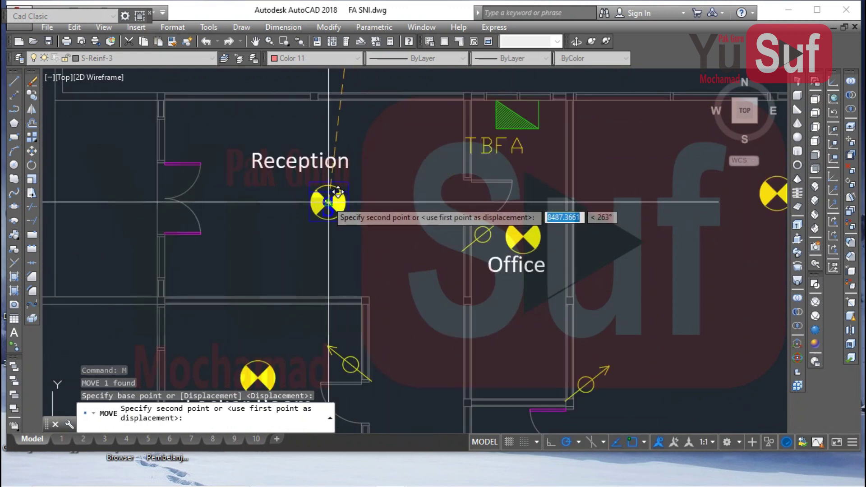
pyautogui.click(338, 191)
pyautogui.moveTo(289, 323); pyautogui.dragTo(313, 146, button='middle')
pyautogui.moveTo(305, 196); pyautogui.dragTo(320, 314, button='middle')
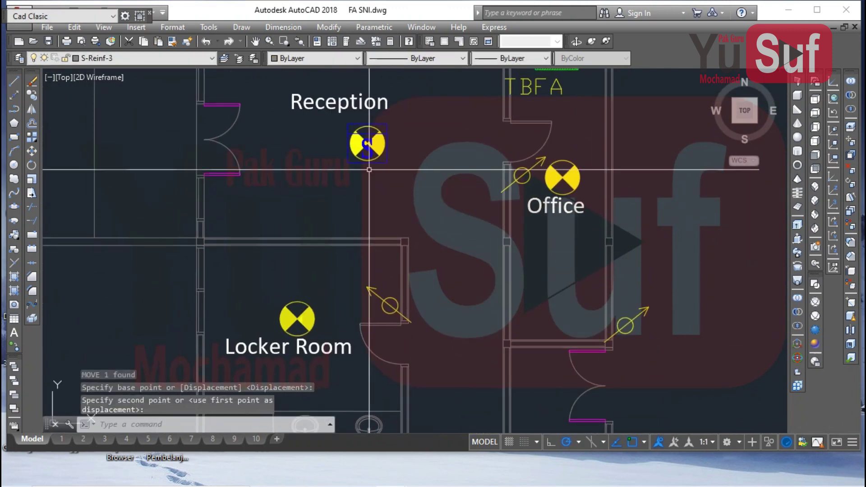
# - Copy the Reception smoke detector onto the yellow markers in the Locker Room and the Office
pyautogui.click(352, 125)
pyautogui.write('co')
pyautogui.press('Return')
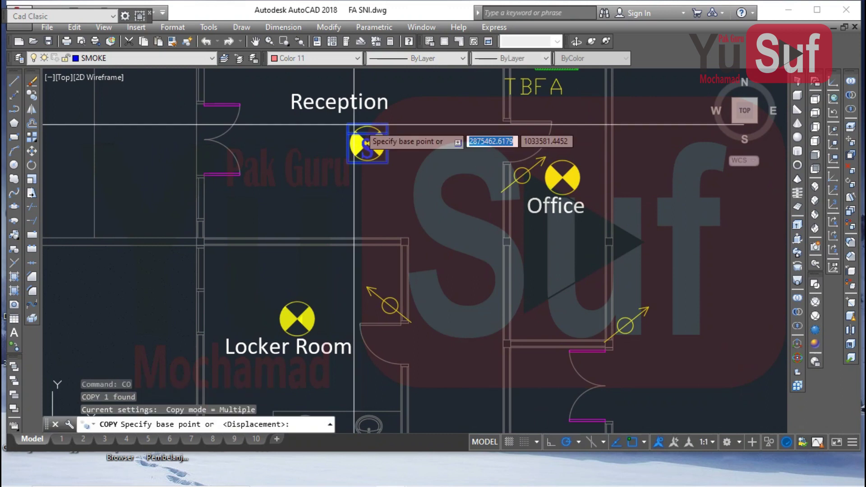
pyautogui.click(368, 125)
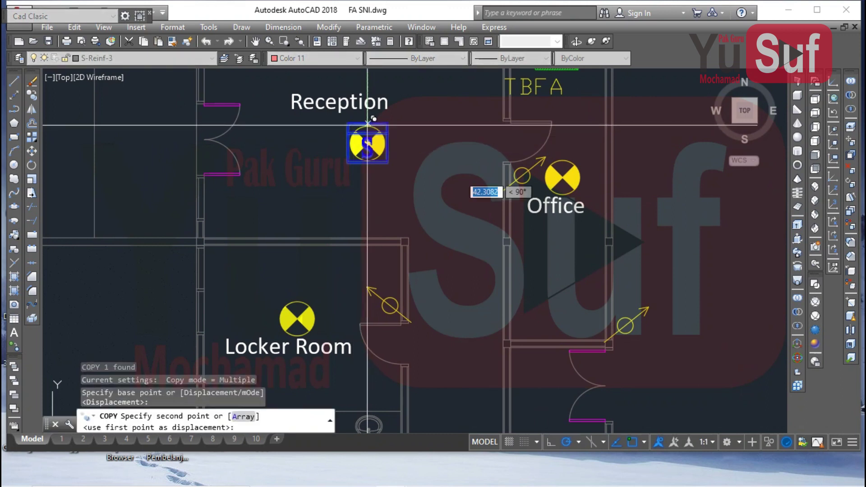
pyautogui.click(297, 301)
pyautogui.click(568, 154)
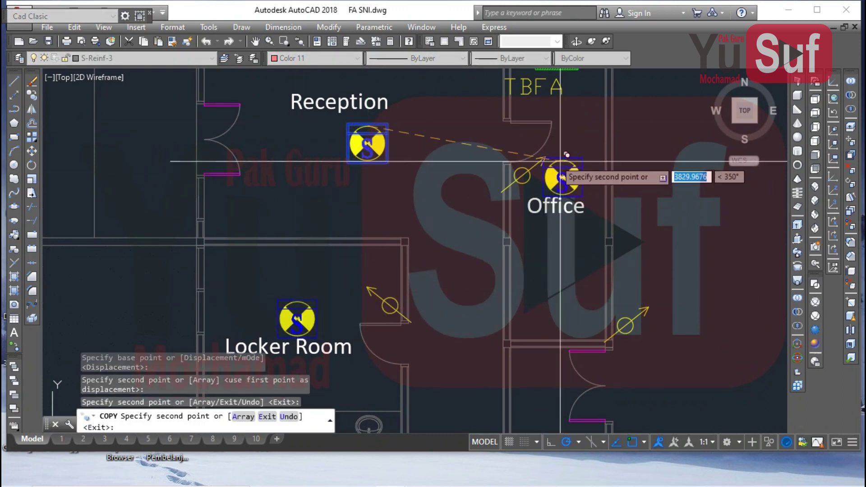
# - Place smoke detector copies on the three yellow markers in the Training Studio
pyautogui.scroll(-5, 554, 156)
pyautogui.scroll(3, 536, 117)
pyautogui.click(536, 97)
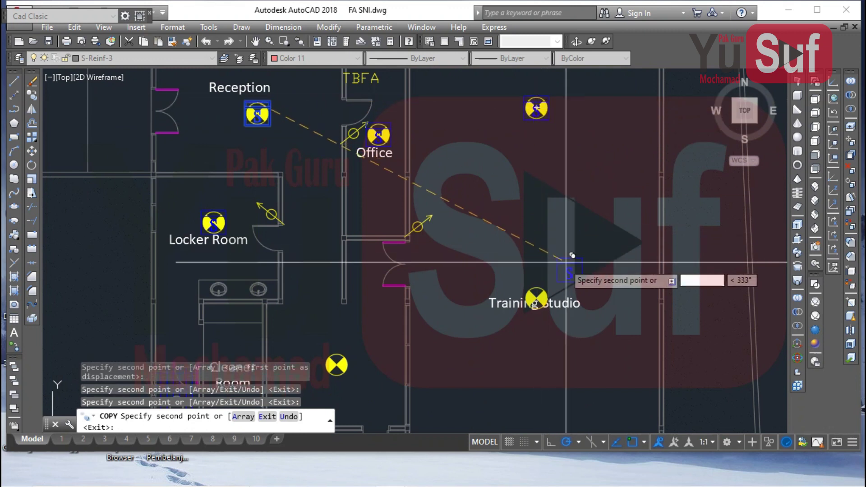
pyautogui.click(536, 285)
pyautogui.moveTo(535, 378); pyautogui.dragTo(464, 112, button='middle')
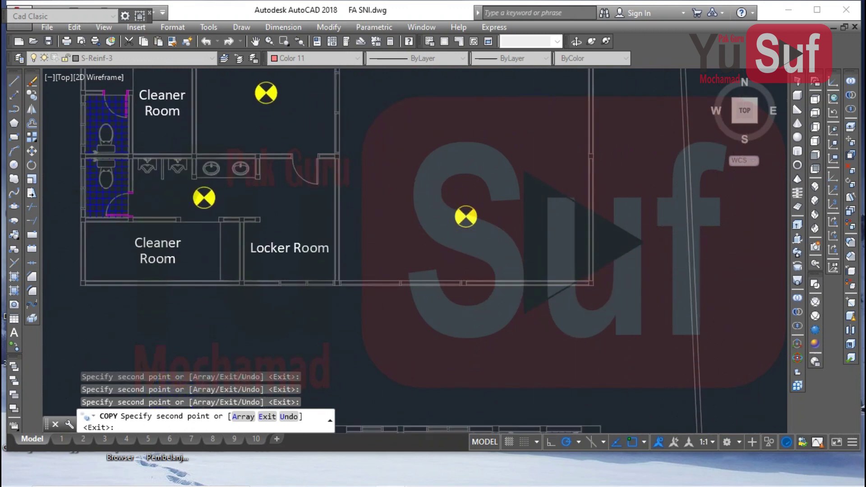
pyautogui.click(467, 206)
# - Place smoke detector copies on the marker above the southern Cleaner Room and the one in the area east of the other Cleaner Room
pyautogui.moveTo(231, 205); pyautogui.dragTo(383, 261, button='middle')
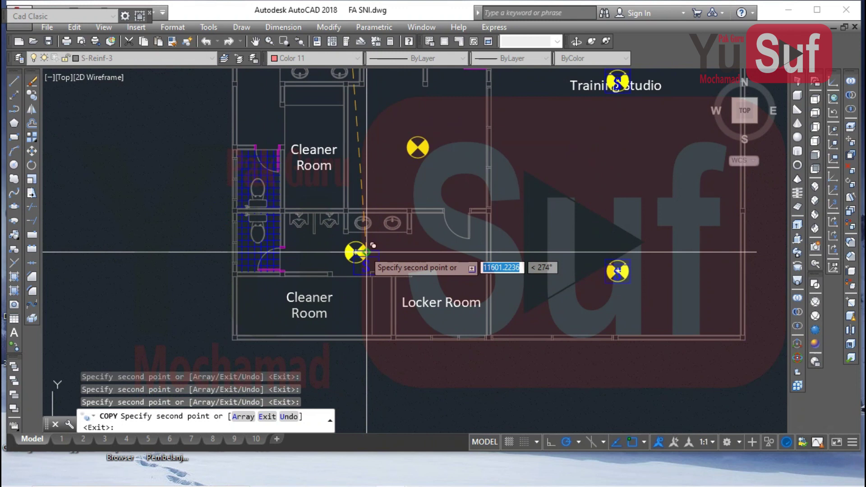
pyautogui.click(356, 251)
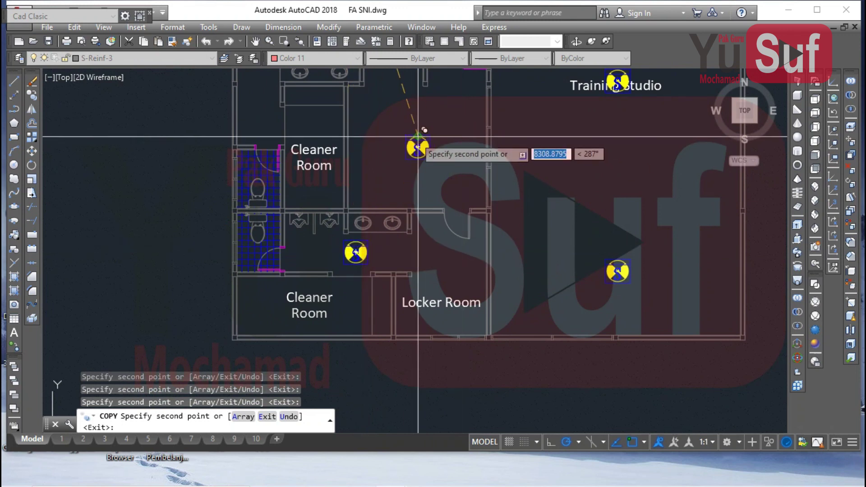
pyautogui.scroll(-8, 417, 136)
pyautogui.scroll(8, 446, 190)
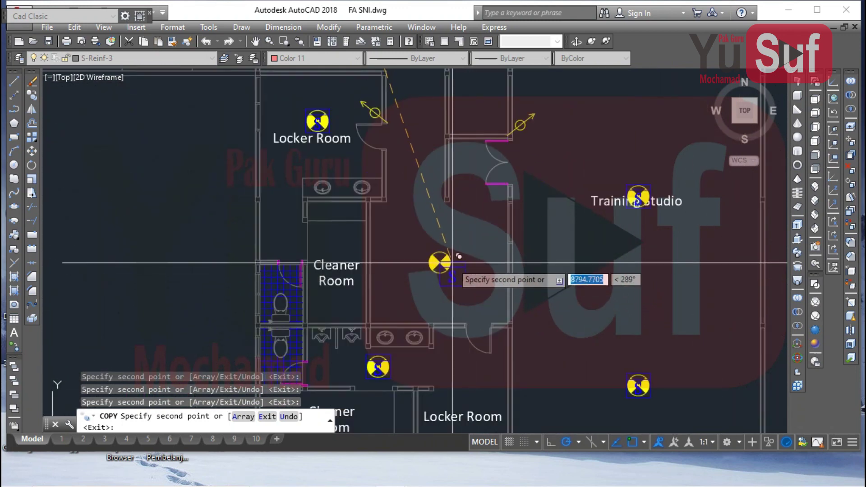
pyautogui.click(434, 255)
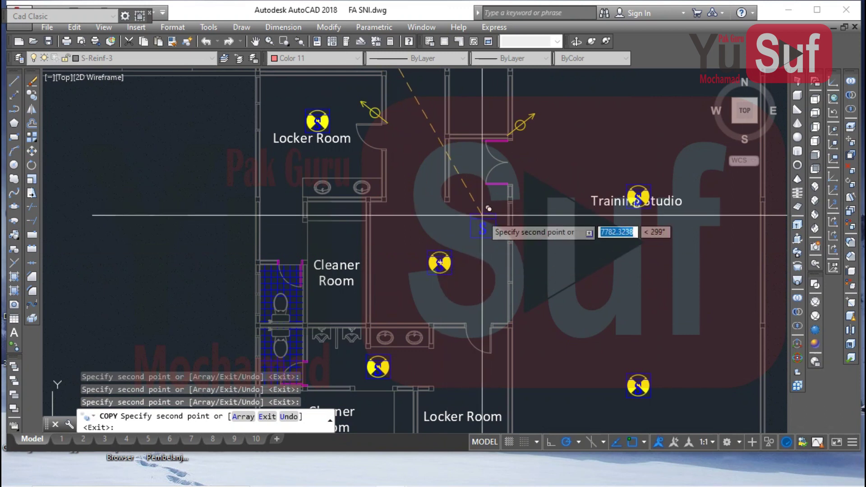
# - Examine the parking area and the security posts at the south of the site for detector locations, then end the copying
pyautogui.scroll(-6, 481, 215)
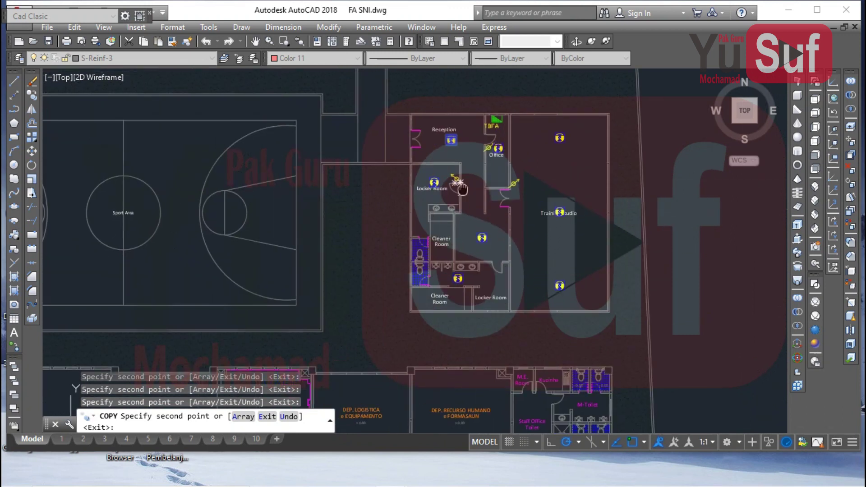
pyautogui.moveTo(542, 302)
pyautogui.mouseDown(button='middle')
pyautogui.moveTo(536, 348)
pyautogui.moveTo(465, 49)
pyautogui.mouseUp(button='middle')
pyautogui.moveTo(437, 308); pyautogui.dragTo(411, 15, button='middle')
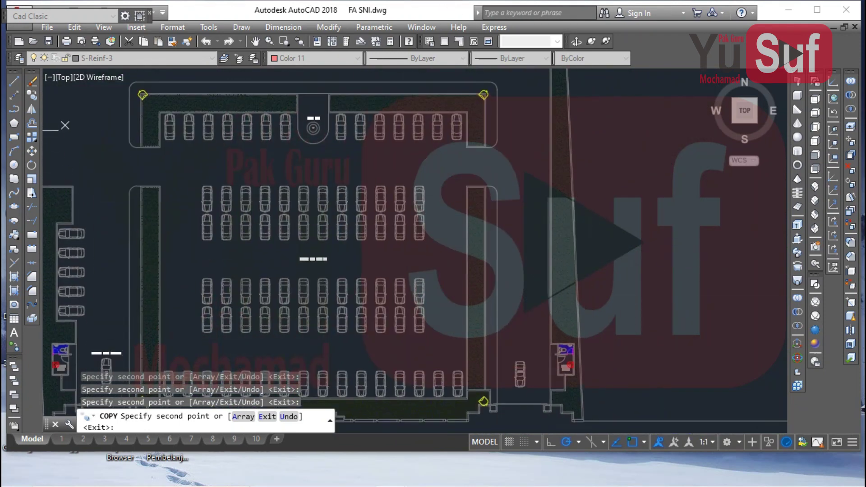
pyautogui.moveTo(542, 324); pyautogui.dragTo(503, 194, button='middle')
pyautogui.scroll(6, 518, 230)
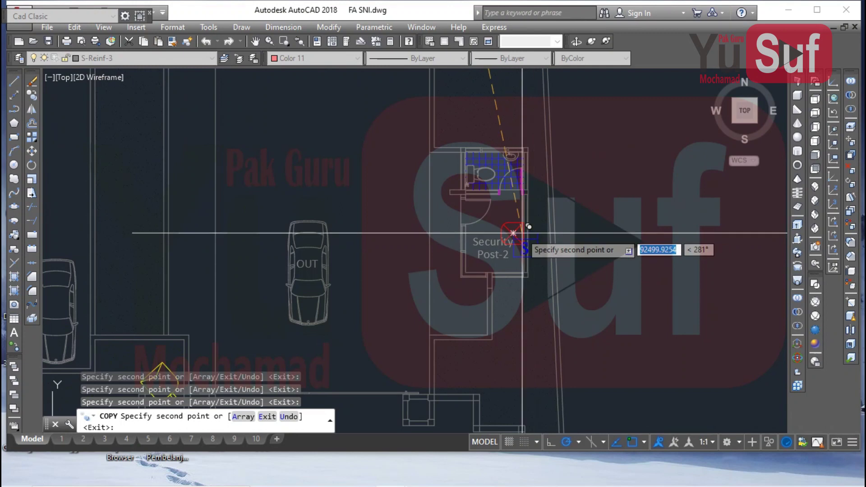
pyautogui.scroll(4, 514, 227)
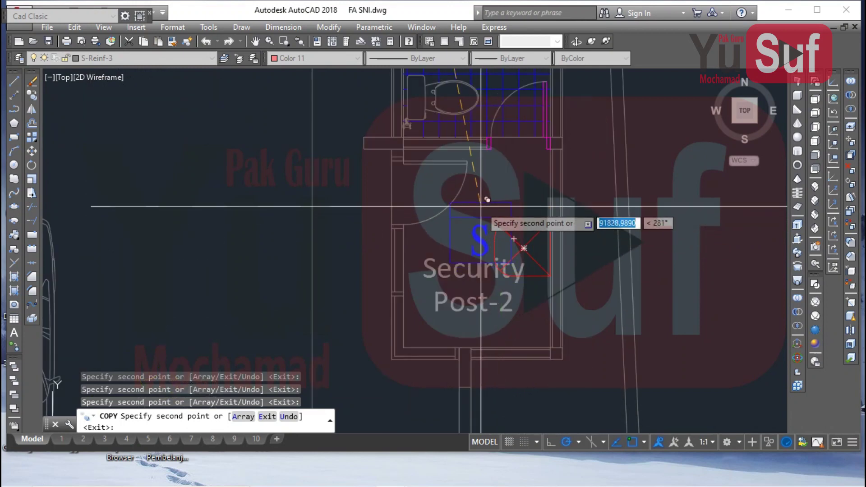
pyautogui.scroll(-8, 481, 206)
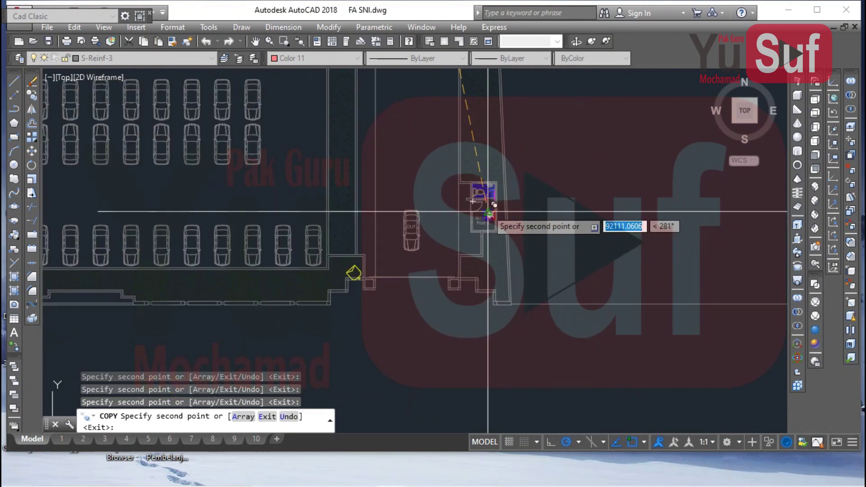
pyautogui.scroll(-6, 455, 234)
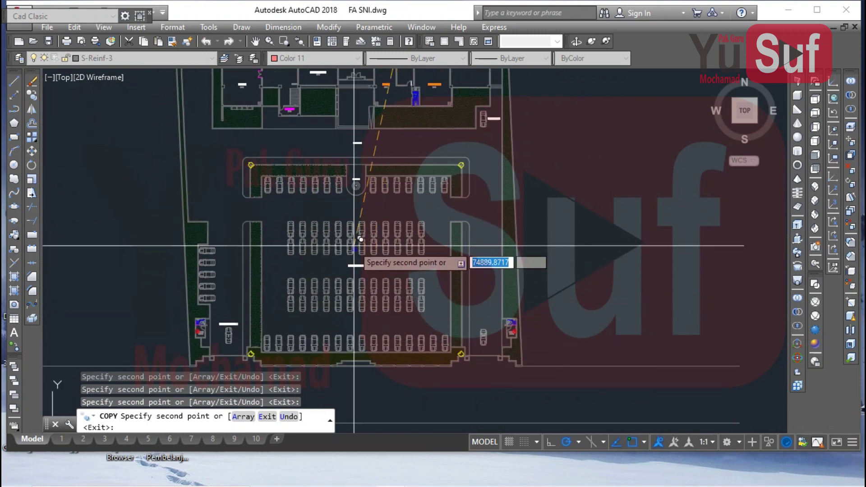
pyautogui.scroll(-6, 383, 279)
pyautogui.scroll(7, 417, 225)
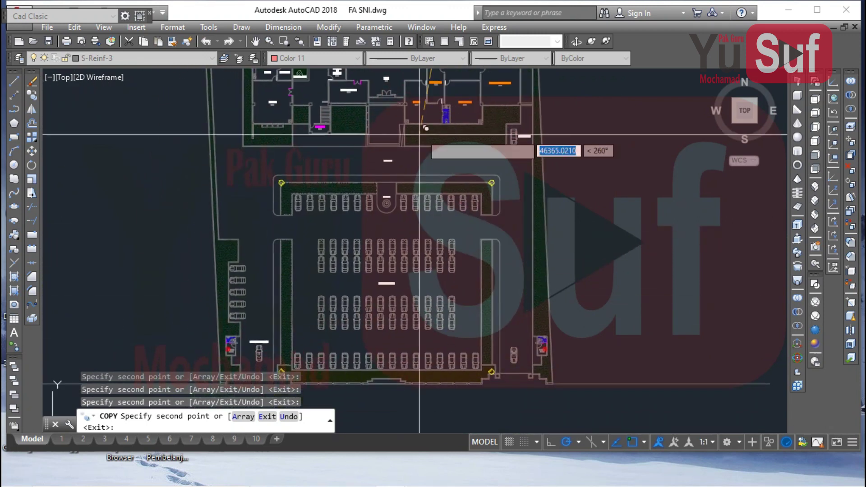
pyautogui.press('Escape')
pyautogui.scroll(6, 309, 193)
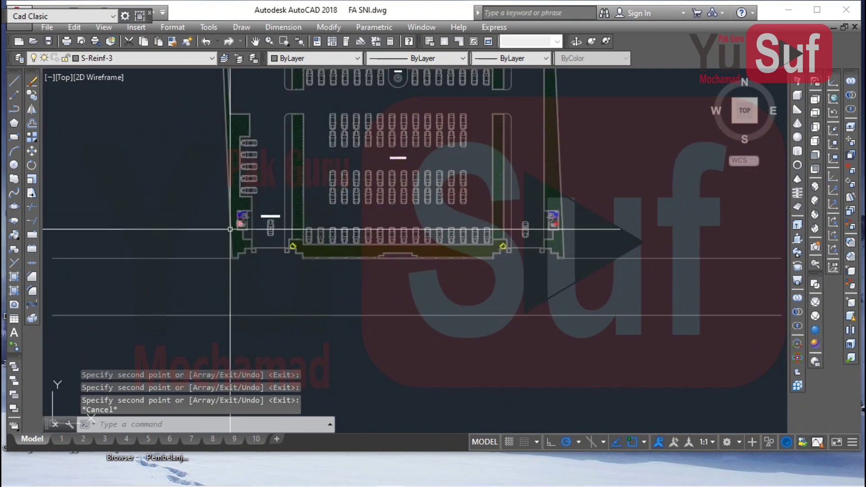
# - Erase the detector symbols and placement markers around the security posts at the south of the site
pyautogui.click(180, 186)
pyautogui.click(455, 338)
pyautogui.write('e')
pyautogui.press('Return')
pyautogui.moveTo(520, 327); pyautogui.dragTo(46, 316, button='middle')
pyautogui.click(436, 141)
pyautogui.click(673, 320)
pyautogui.press('Return')
# - Erase the remaining detector markers in the car parking area
pyautogui.scroll(-5, 492, 354)
pyautogui.moveTo(349, 187); pyautogui.dragTo(387, 298, button='middle')
pyautogui.click(288, 212)
pyautogui.click(597, 296)
pyautogui.press('Return')
# - Erase the detectors in the Genzet Room, Mechanic Room, Power House and Logistika Fatin, and the yellow marker beside the Cleaner Room + Toilet
pyautogui.moveTo(538, 231); pyautogui.dragTo(511, 368, button='middle')
pyautogui.moveTo(429, 243); pyautogui.dragTo(440, 364, button='middle')
pyautogui.scroll(3, 489, 244)
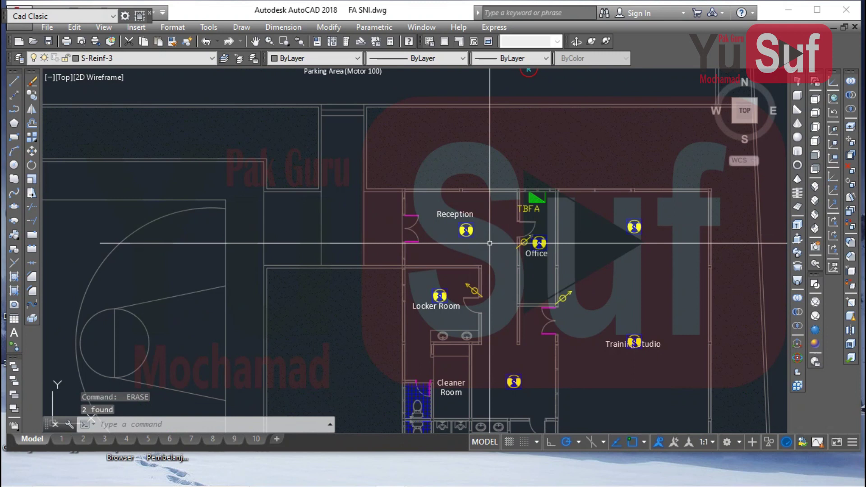
pyautogui.scroll(-6, 490, 243)
pyautogui.scroll(3, 424, 280)
pyautogui.scroll(1, 178, 153)
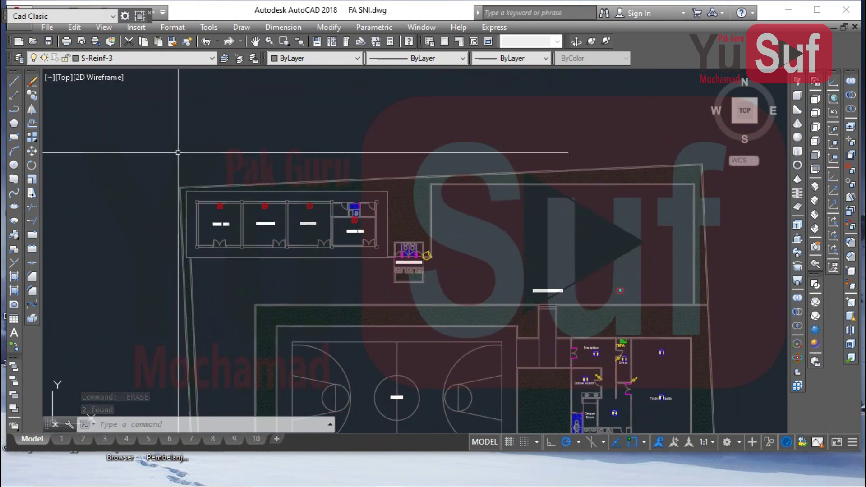
pyautogui.click(151, 137)
pyautogui.click(456, 278)
pyautogui.press('Delete')
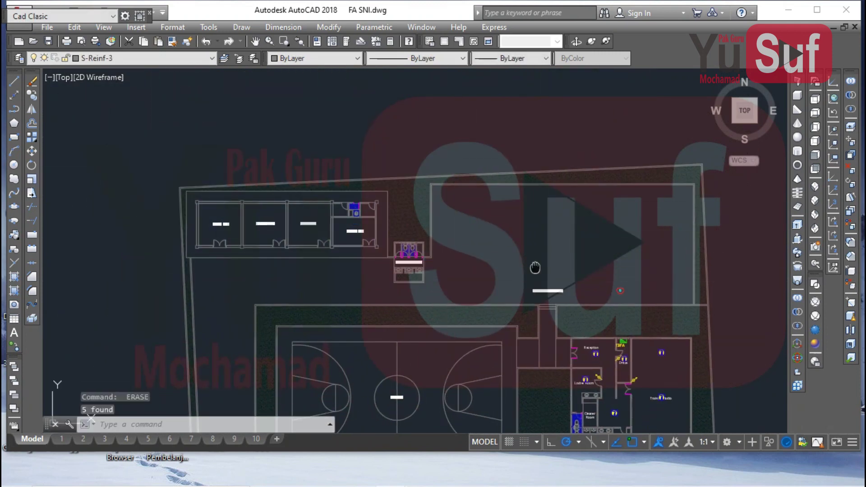
# - Erase the ROR detector east of the Parking Area (Motor 100) label
pyautogui.moveTo(534, 268); pyautogui.dragTo(537, 171, button='middle')
pyautogui.scroll(4, 537, 171)
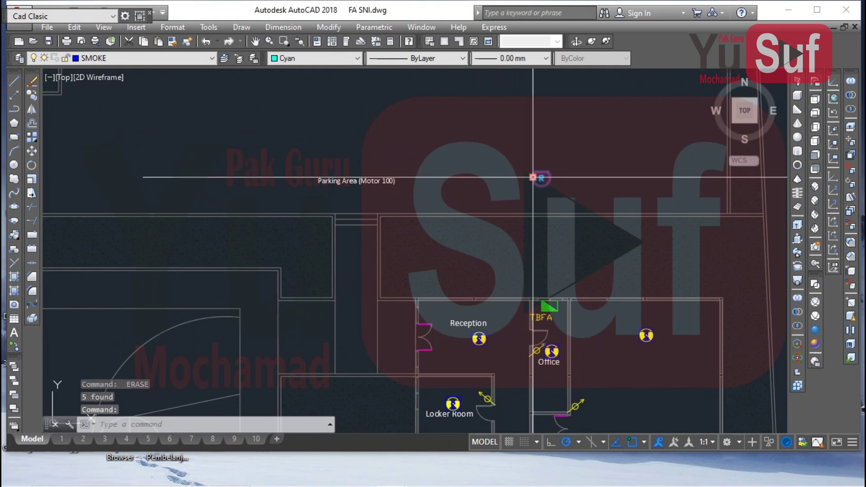
pyautogui.press('Escape')
pyautogui.click(507, 157)
pyautogui.click(595, 211)
pyautogui.write('e')
pyautogui.press('Return')
# - Examine the Genzet Room, Mechanic Room, Power House, Logistika Fatin and the Cleaner Room + Toilet for detector placement
pyautogui.scroll(-4, 555, 159)
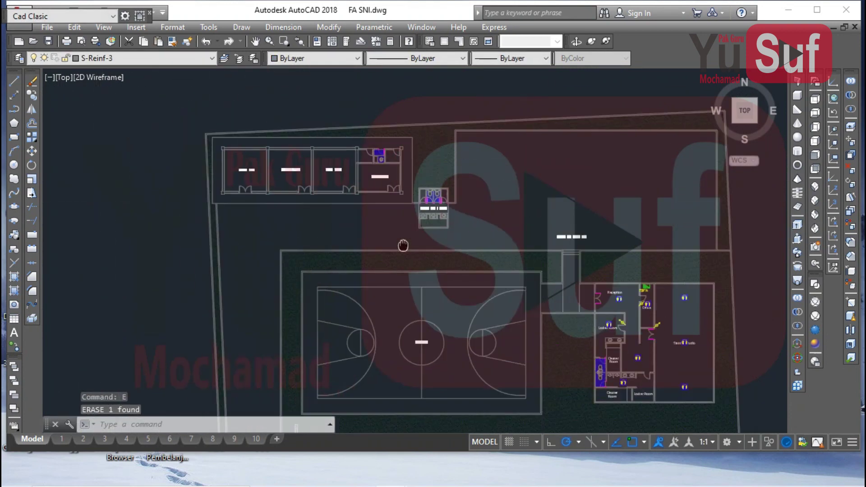
pyautogui.scroll(3, 350, 165)
pyautogui.scroll(-4, 348, 172)
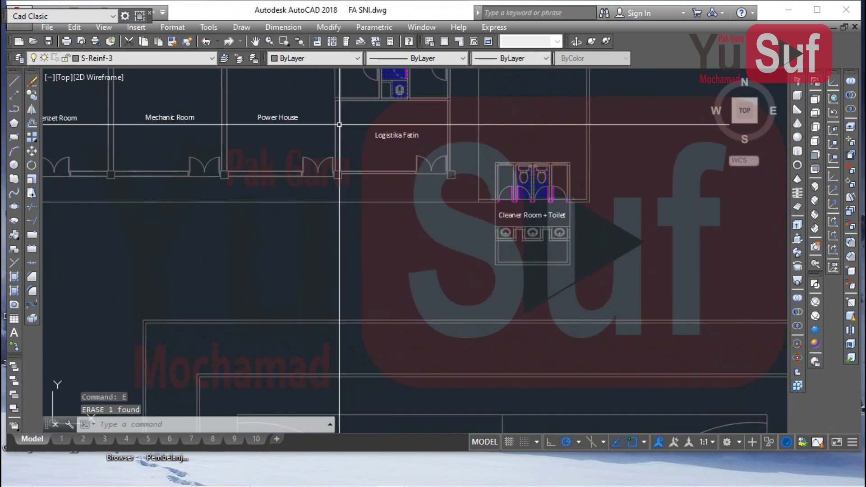
pyautogui.moveTo(550, 271); pyautogui.dragTo(314, 122, button='middle')
pyautogui.scroll(2, 373, 117)
pyautogui.moveTo(372, 118)
pyautogui.mouseDown(button='middle')
pyautogui.moveTo(415, 139)
pyautogui.moveTo(491, 212)
pyautogui.moveTo(566, 156)
pyautogui.moveTo(534, 299)
pyautogui.mouseUp(button='middle')
pyautogui.scroll(-1, 440, 162)
pyautogui.scroll(-1, 565, 157)
pyautogui.scroll(-2, 530, 300)
pyautogui.scroll(3, 389, 189)
pyautogui.moveTo(356, 335); pyautogui.dragTo(204, 170, button='middle')
pyautogui.scroll(4, 225, 182)
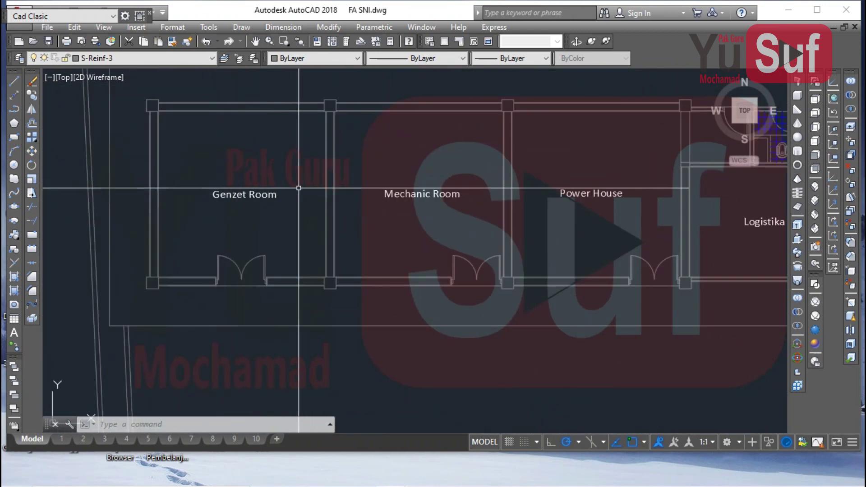
pyautogui.moveTo(487, 207); pyautogui.dragTo(441, 265, button='middle')
pyautogui.scroll(-2, 438, 273)
pyautogui.scroll(-1, 386, 217)
# - Copy the FIX detector symbol from the KETERANGAN legend to a spot beside an ROR detector in the 2nd floor corridor
pyautogui.moveTo(356, 166)
pyautogui.mouseDown(button='middle')
pyautogui.moveTo(386, 216)
pyautogui.moveTo(381, 321)
pyautogui.mouseUp(button='middle')
pyautogui.scroll(-3, 325, 228)
pyautogui.moveTo(360, 287); pyautogui.dragTo(347, 229, button='middle')
pyautogui.scroll(7, 316, 284)
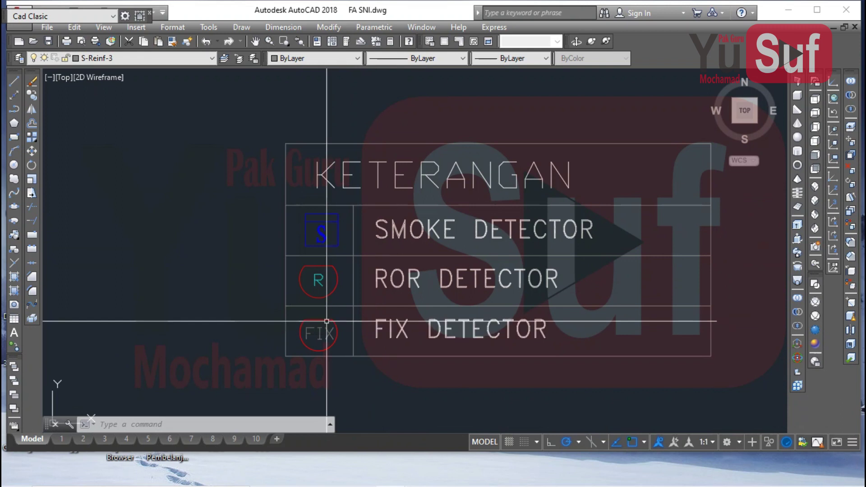
pyautogui.write('co')
pyautogui.press('Return')
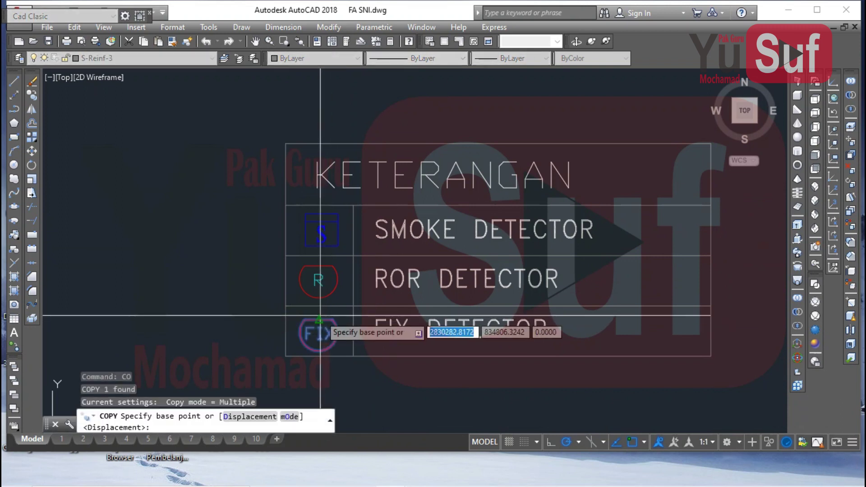
pyautogui.click(319, 318)
pyautogui.scroll(-6, 324, 332)
pyautogui.scroll(-6, 384, 204)
pyautogui.scroll(8, 396, 79)
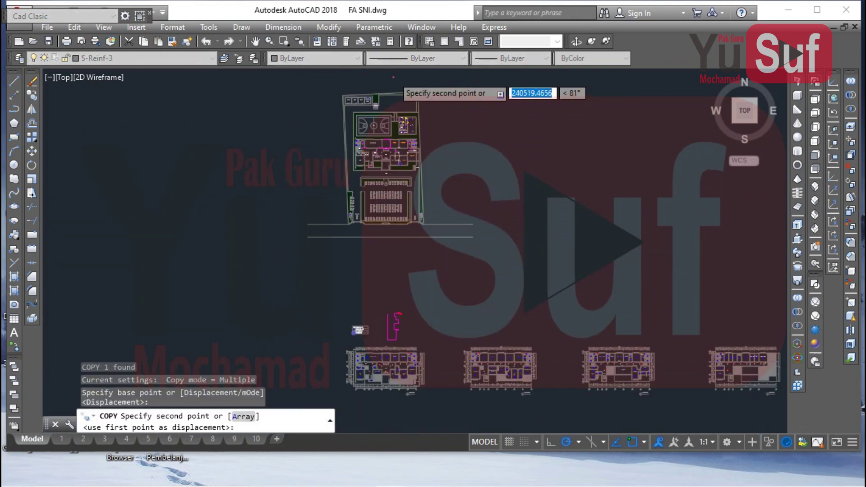
pyautogui.scroll(7, 424, 251)
pyautogui.scroll(2, 417, 250)
pyautogui.moveTo(442, 300); pyautogui.dragTo(388, 140, button='middle')
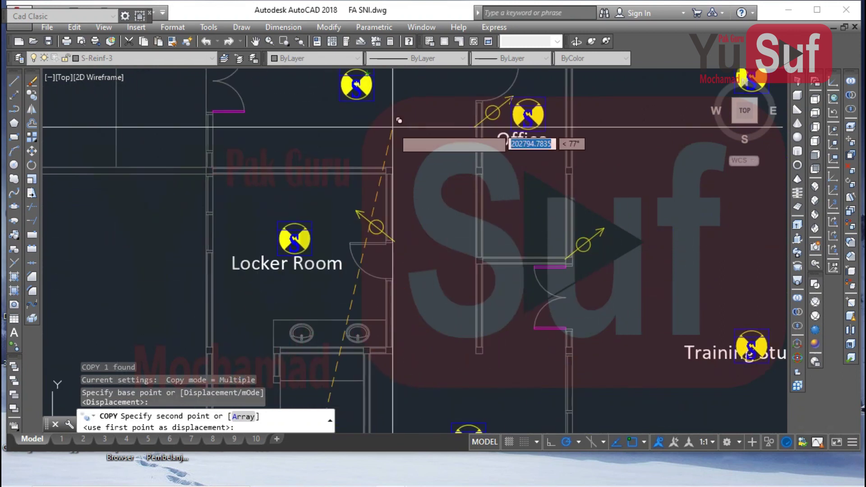
pyautogui.scroll(-4, 397, 211)
pyautogui.scroll(-14, 396, 210)
pyautogui.moveTo(444, 383); pyautogui.dragTo(375, 164, button='middle')
pyautogui.scroll(5, 375, 168)
pyautogui.scroll(9, 386, 196)
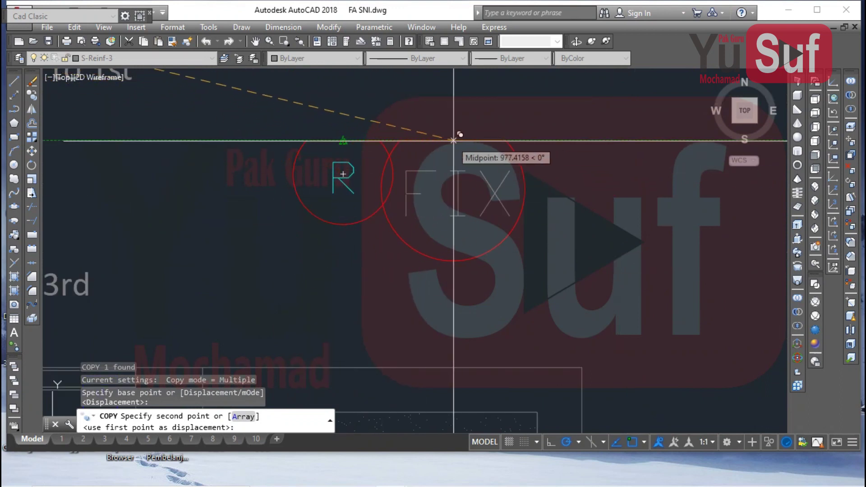
pyautogui.press('Escape')
# - Draw a circle of radius 0.7 centred on the midpoint of the FIX detector's flat edge
pyautogui.click(560, 201)
pyautogui.click(483, 157)
pyautogui.write('c')
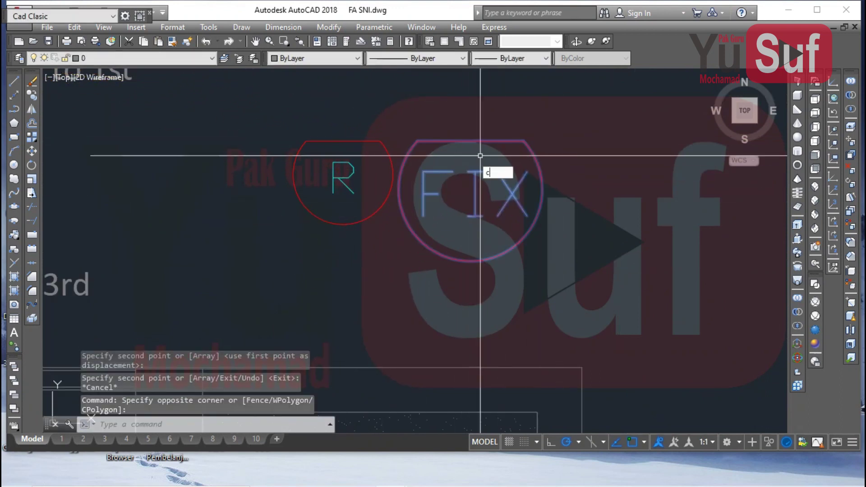
pyautogui.press('Return')
pyautogui.click(470, 140)
pyautogui.write('0.')
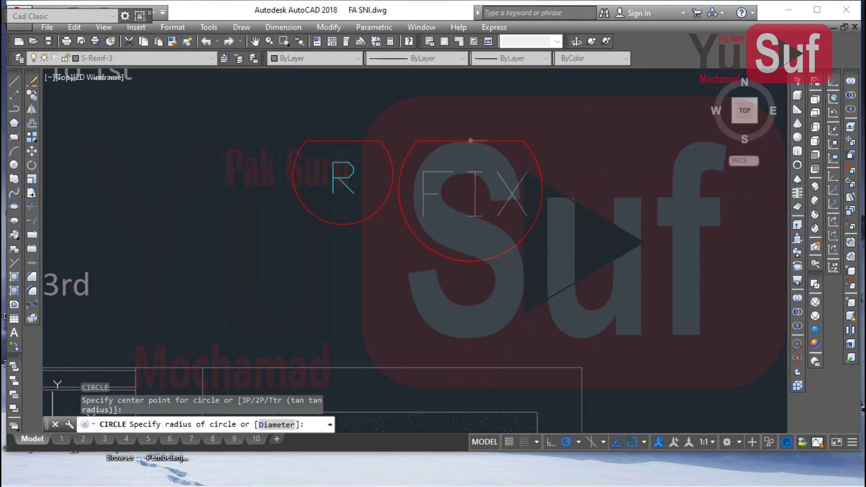
pyautogui.write('7')
pyautogui.press('Return')
# - Scale the copied FIX detector down to match the size of the adjacent ROR detector
pyautogui.click(439, 102)
pyautogui.write('d')
pyautogui.press('BackSpace')
pyautogui.write('sc')
pyautogui.press('Return')
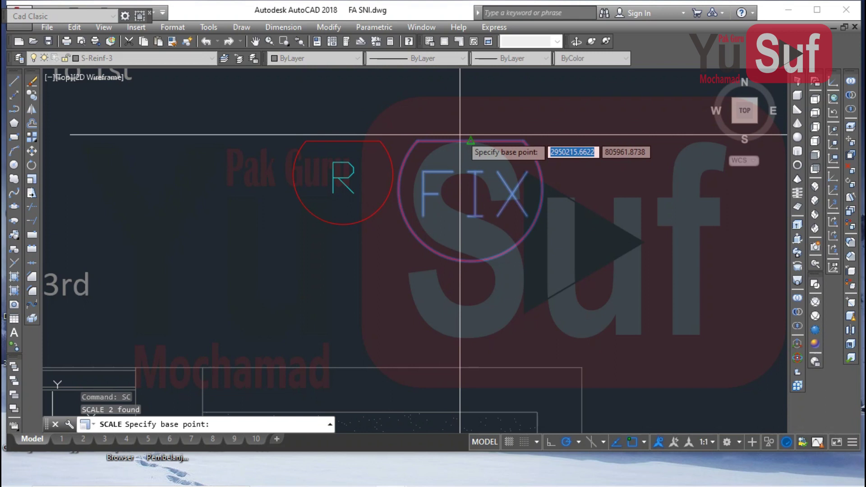
pyautogui.press('Return')
pyautogui.click(561, 199)
pyautogui.click(496, 156)
pyautogui.write('m')
pyautogui.press('Return')
pyautogui.click(471, 140)
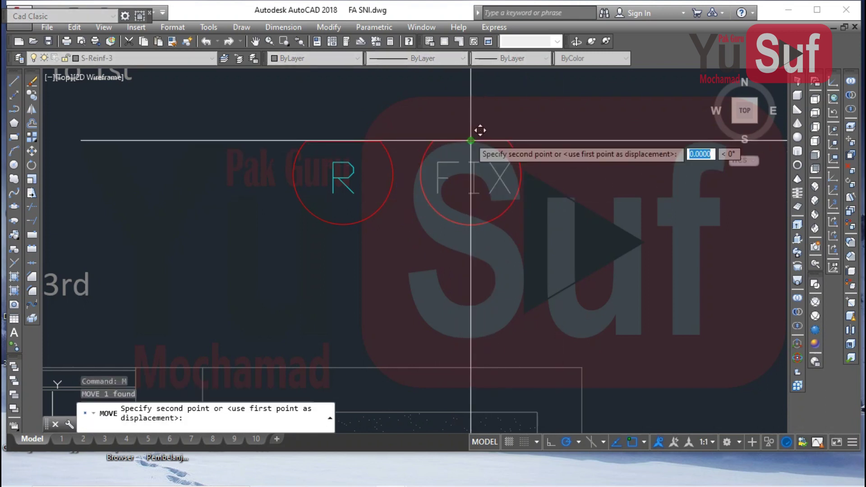
pyautogui.scroll(-8, 476, 137)
pyautogui.press('Escape')
# - Erase the tiny stray circle at the FIX detector's flat edge
pyautogui.click(496, 179)
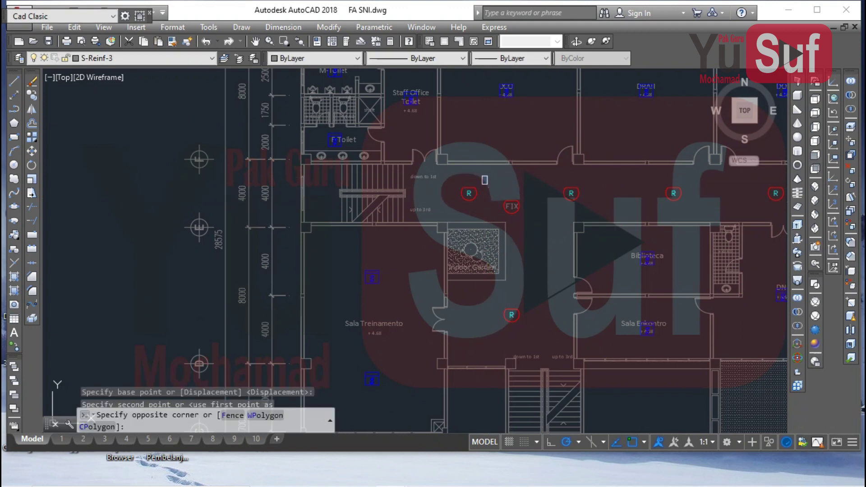
pyautogui.scroll(5, 479, 174)
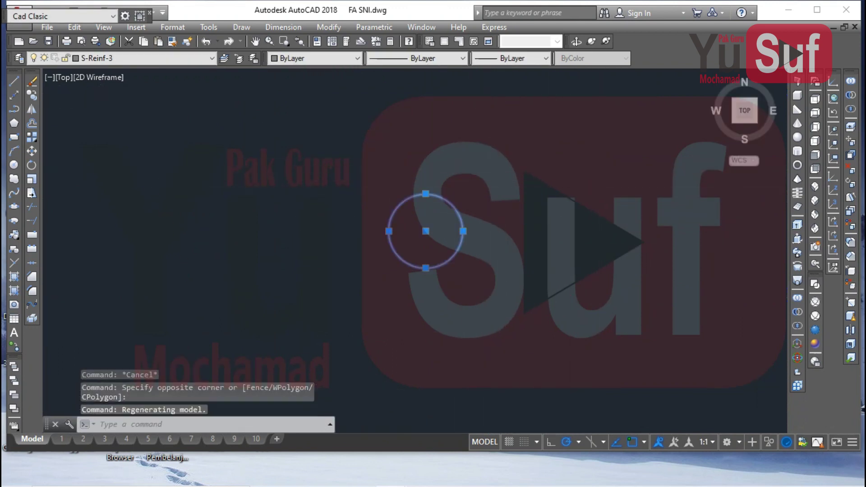
pyautogui.press('Return')
# - Move the scaled FIX detector from the 2nd floor corridor to just above the Logistika Fatin label on the site plan
pyautogui.scroll(-5, 451, 212)
pyautogui.click(407, 185)
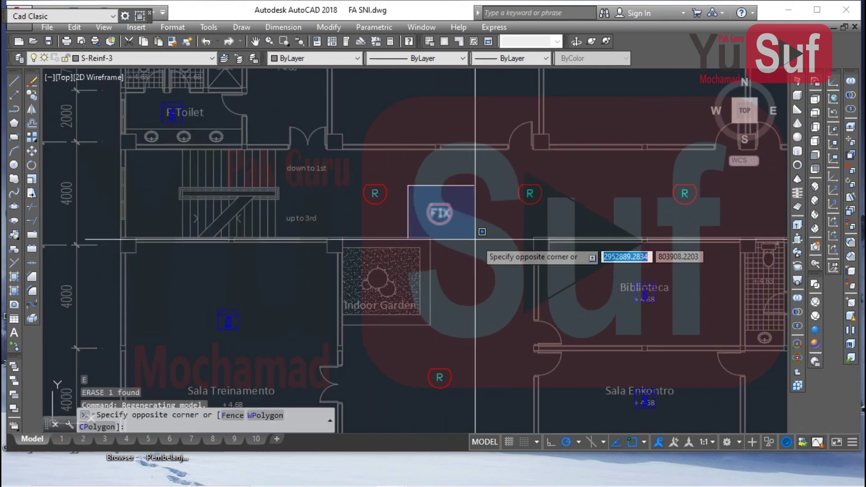
pyautogui.click(479, 233)
pyautogui.write('m')
pyautogui.press('Return')
pyautogui.click(444, 207)
pyautogui.scroll(-5, 406, 198)
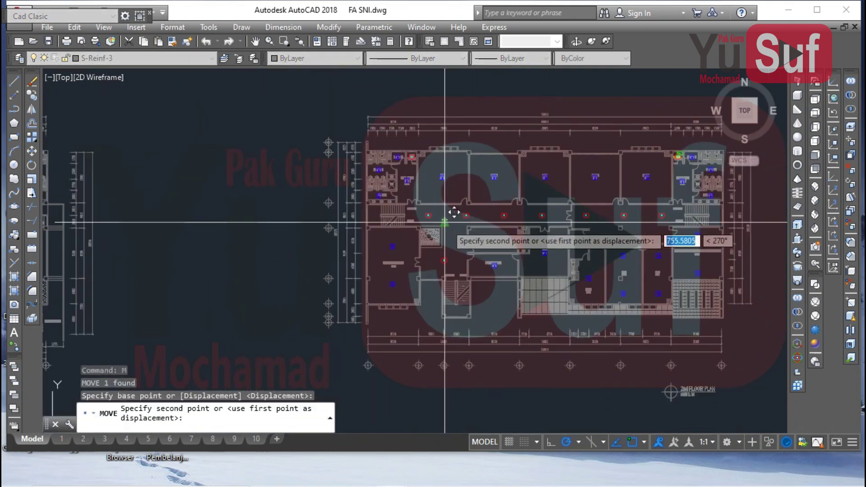
pyautogui.scroll(6, 393, 144)
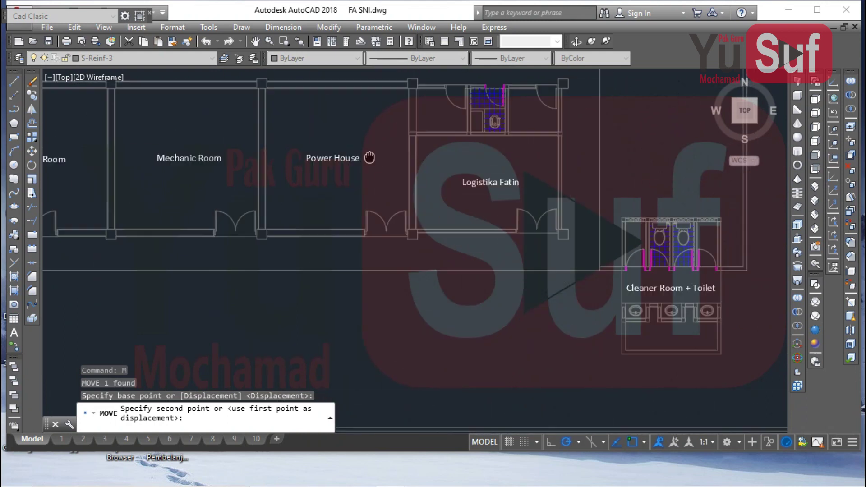
pyautogui.scroll(2, 498, 186)
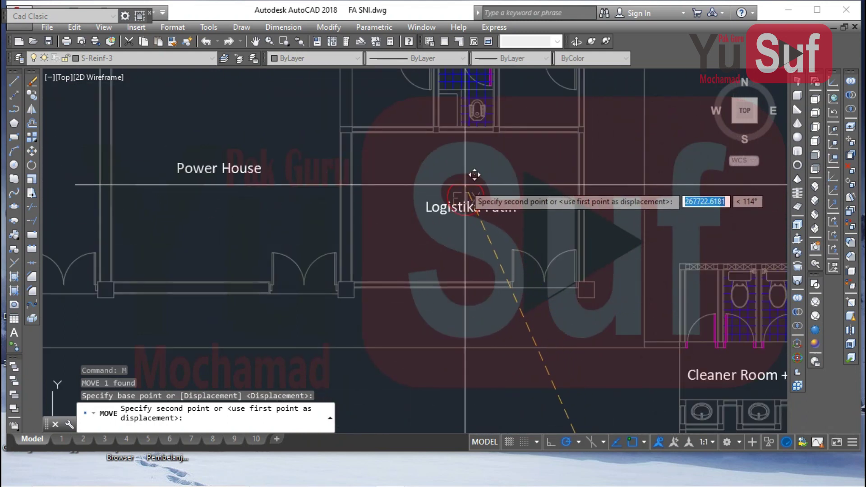
pyautogui.press('Escape')
# - Copy the Logistika Fatin FIX detector to just above the Power House label
pyautogui.write('co')
pyautogui.press('Return')
pyautogui.click(465, 179)
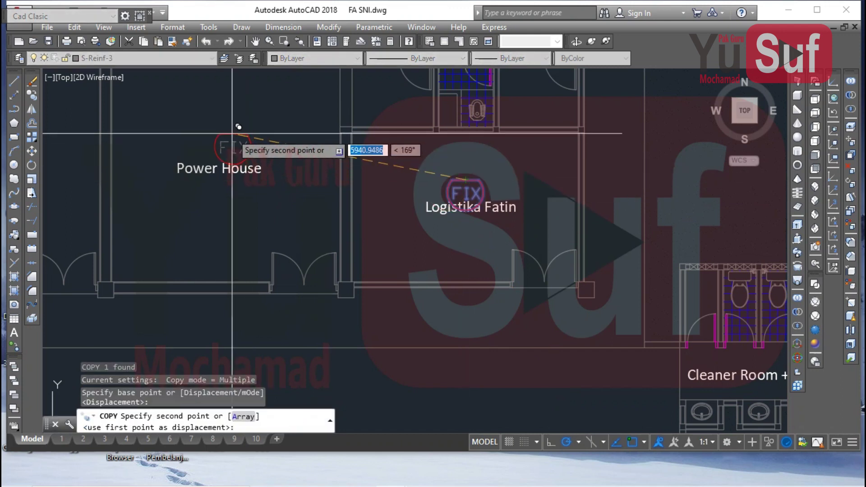
pyautogui.click(230, 132)
pyautogui.moveTo(229, 132); pyautogui.dragTo(620, 268, button='middle')
pyautogui.press('Escape')
# - Copy the Power House FIX detector to the Mechanic Room
pyautogui.click(620, 267)
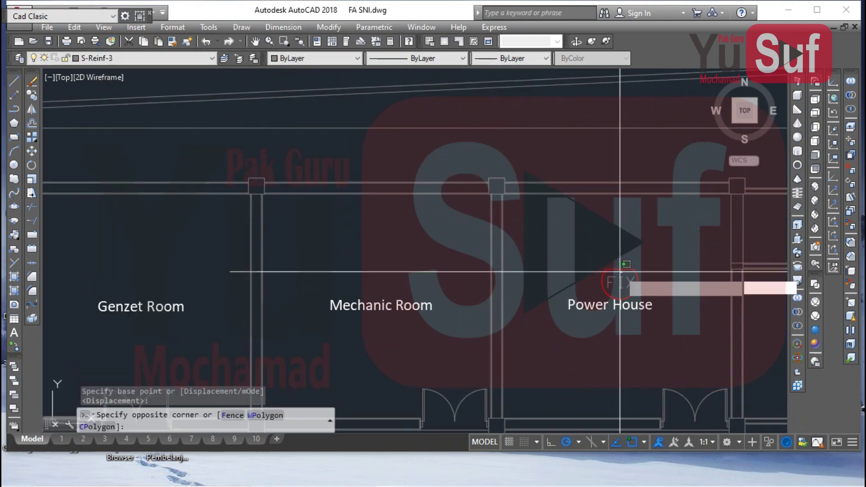
pyautogui.click(607, 257)
pyautogui.press('Return')
pyautogui.click(619, 238)
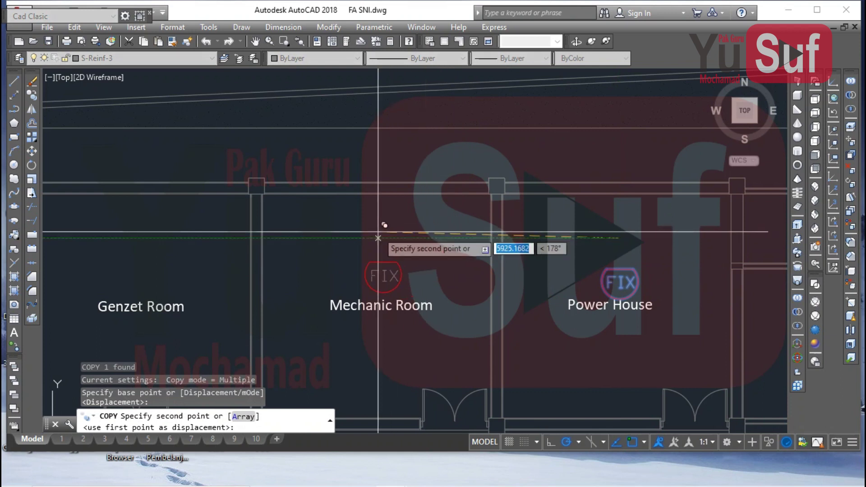
# - Copy the FIX detector symbol from the Power House to the Mechanic Room and Genzet Room, and save the drawing
pyautogui.click(375, 237)
pyautogui.click(132, 232)
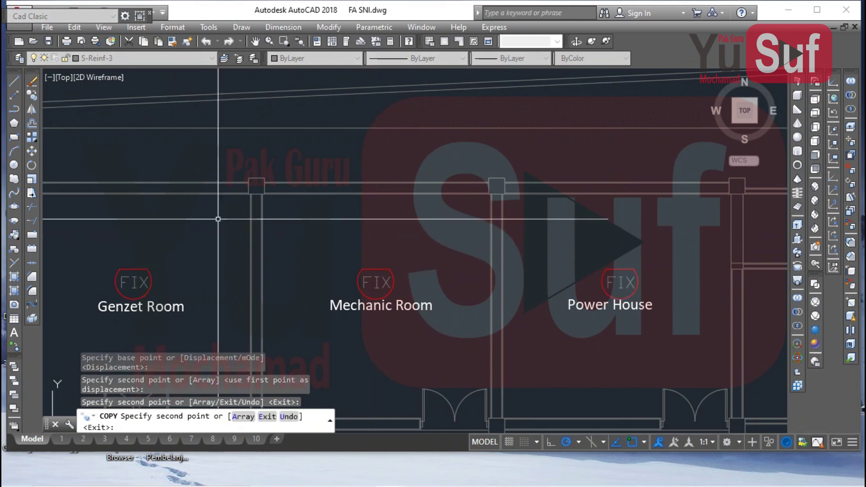
pyautogui.press('Escape')
pyautogui.scroll(-6, 309, 161)
pyautogui.scroll(-3, 324, 190)
pyautogui.hotkey('ctrl', 's')
# - Freeze the SMOKE layer to hide the smoke detectors around the Training Studio building
pyautogui.moveTo(326, 195); pyautogui.dragTo(289, 119, button='middle')
pyautogui.moveTo(398, 270); pyautogui.dragTo(238, 151, button='middle')
pyautogui.moveTo(332, 190); pyautogui.dragTo(378, 198, button='middle')
pyautogui.scroll(6, 417, 190)
pyautogui.scroll(-2, 416, 190)
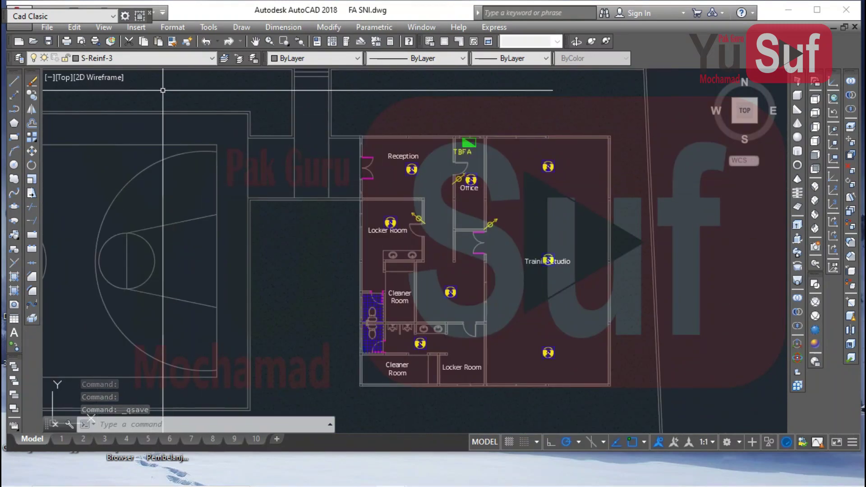
pyautogui.click(97, 58)
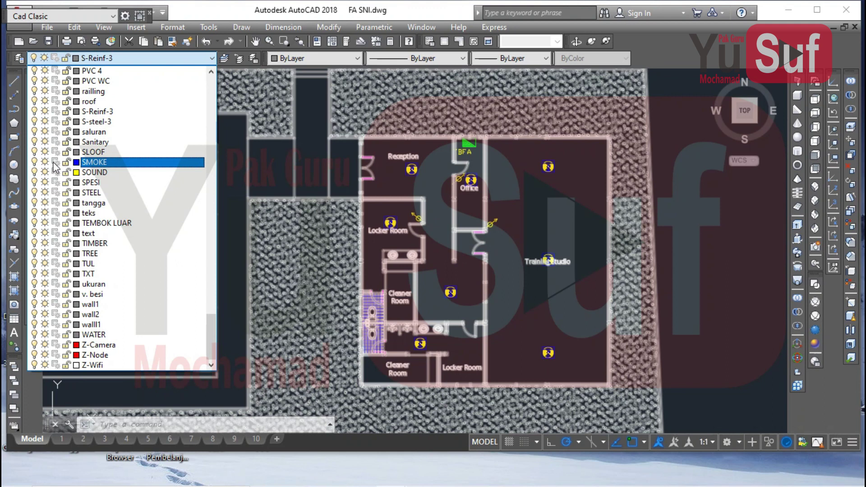
pyautogui.click(258, 187)
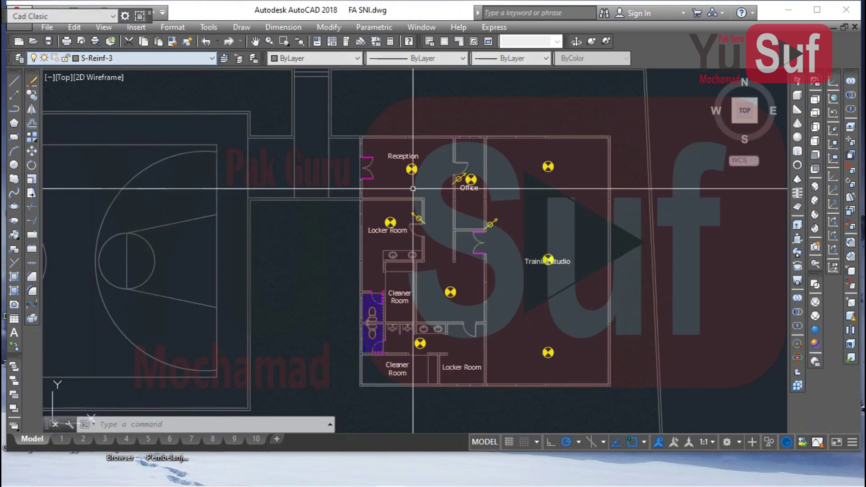
# - Erase the yellow device symbols remaining across the Training Studio building
pyautogui.click(314, 116)
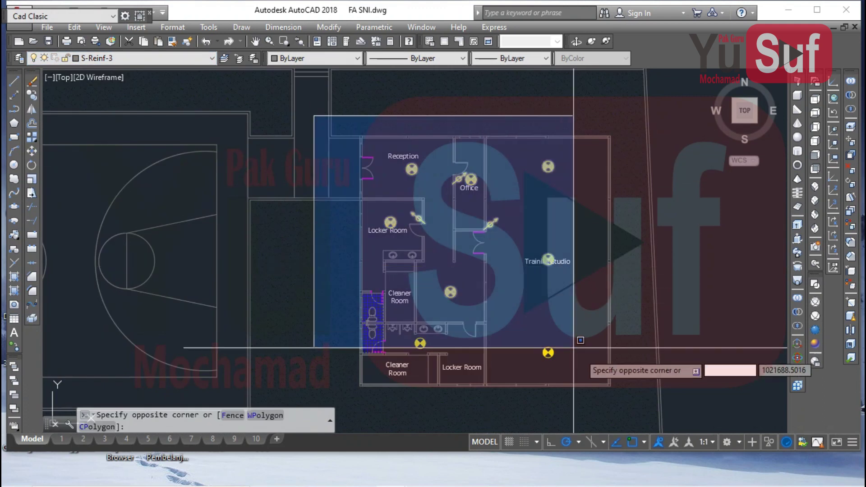
pyautogui.click(619, 387)
pyautogui.write('e')
pyautogui.press('Return')
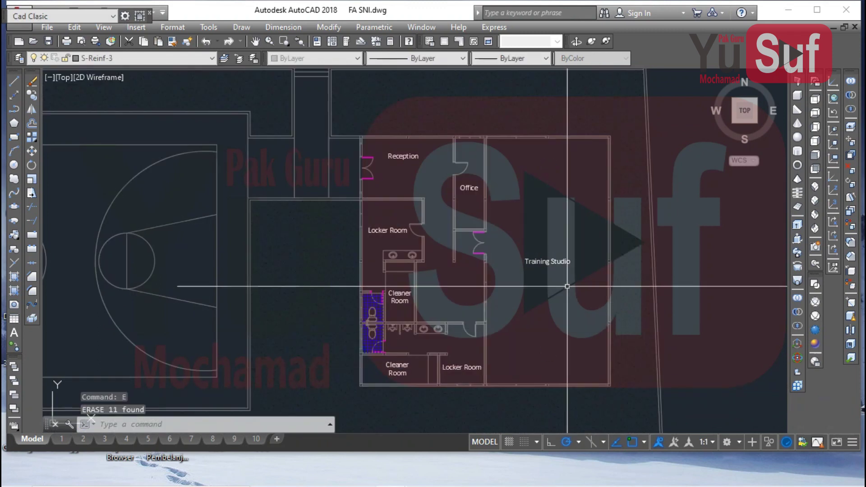
pyautogui.scroll(-3, 566, 290)
pyautogui.scroll(3, 504, 296)
pyautogui.scroll(-3, 483, 276)
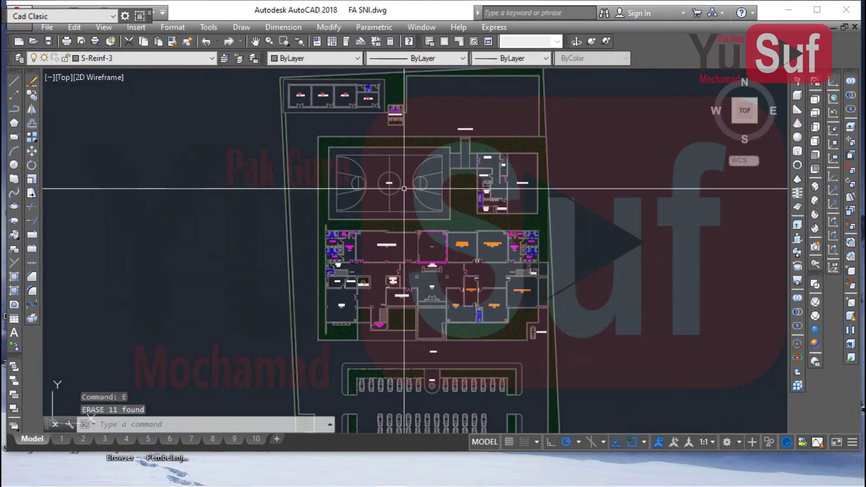
# - Thaw the SMOKE layer and save the drawing
pyautogui.click(206, 59)
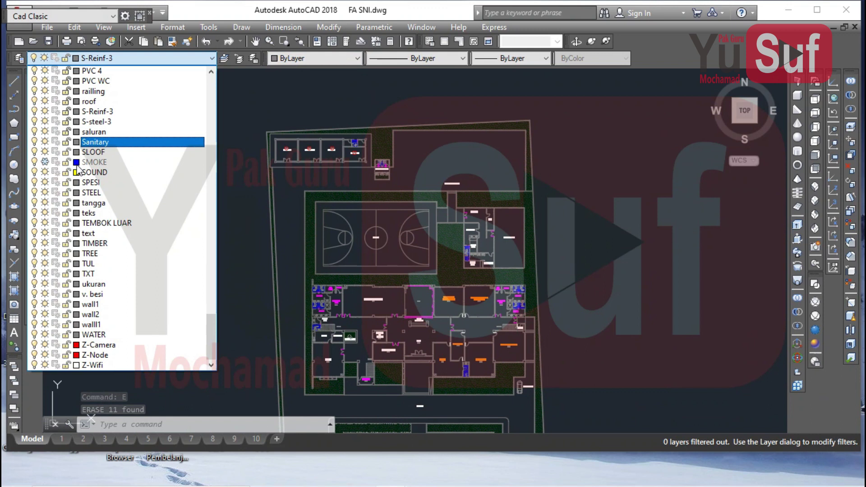
pyautogui.click(44, 164)
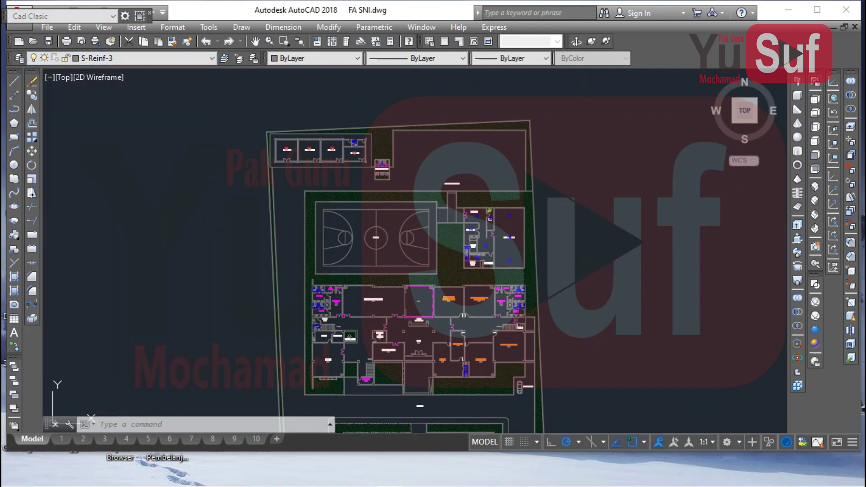
pyautogui.hotkey('ctrl', 's')
# - Inspect the detector placement in the buildings of the site plan, including the Training Studio building and the main building
pyautogui.scroll(5, 496, 243)
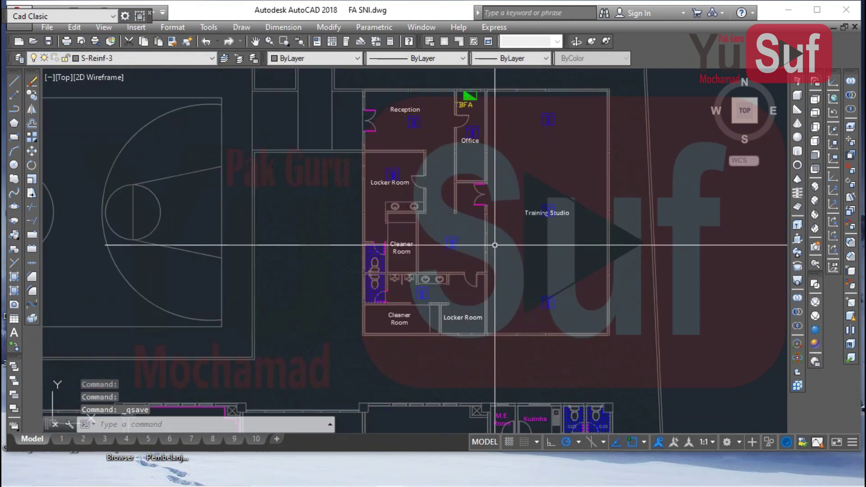
pyautogui.moveTo(491, 237); pyautogui.dragTo(402, 29, button='middle')
pyautogui.scroll(-5, 444, 147)
pyautogui.moveTo(305, 361); pyautogui.dragTo(343, 207, button='middle')
pyautogui.moveTo(344, 359); pyautogui.dragTo(367, 260, button='middle')
pyautogui.scroll(4, 180, 322)
pyautogui.scroll(-2, 176, 311)
pyautogui.moveTo(639, 259); pyautogui.dragTo(356, 316, button='middle')
pyautogui.moveTo(355, 271); pyautogui.dragTo(398, 452, button='middle')
pyautogui.moveTo(395, 150); pyautogui.dragTo(468, 415, button='middle')
pyautogui.moveTo(468, 253); pyautogui.dragTo(519, 449, button='middle')
pyautogui.moveTo(506, 163)
pyautogui.mouseDown(button='middle')
pyautogui.moveTo(494, 241)
pyautogui.moveTo(500, 297)
pyautogui.mouseUp(button='middle')
pyautogui.moveTo(203, 111); pyautogui.dragTo(366, 230, button='middle')
pyautogui.scroll(-1, 204, 192)
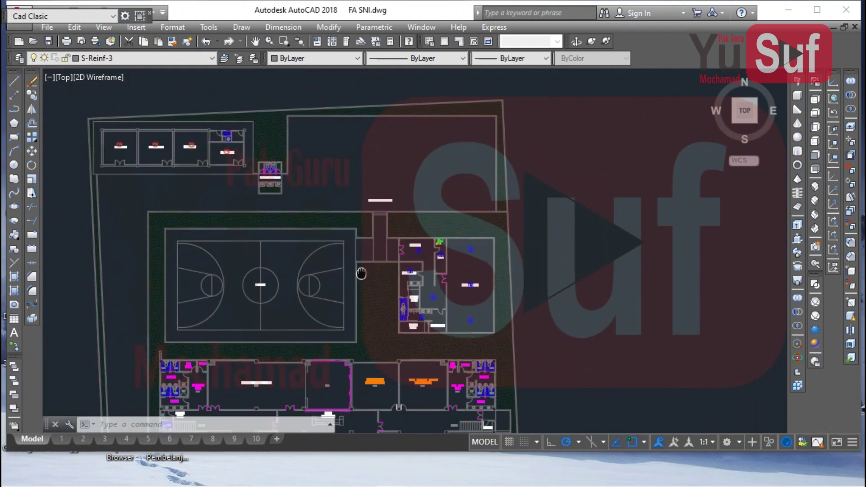
pyautogui.scroll(3, 432, 255)
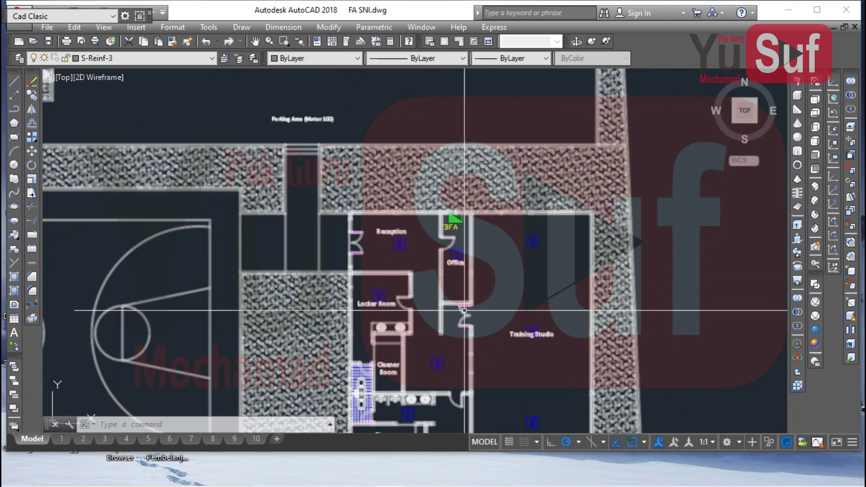
pyautogui.moveTo(454, 322); pyautogui.dragTo(397, 228, button='middle')
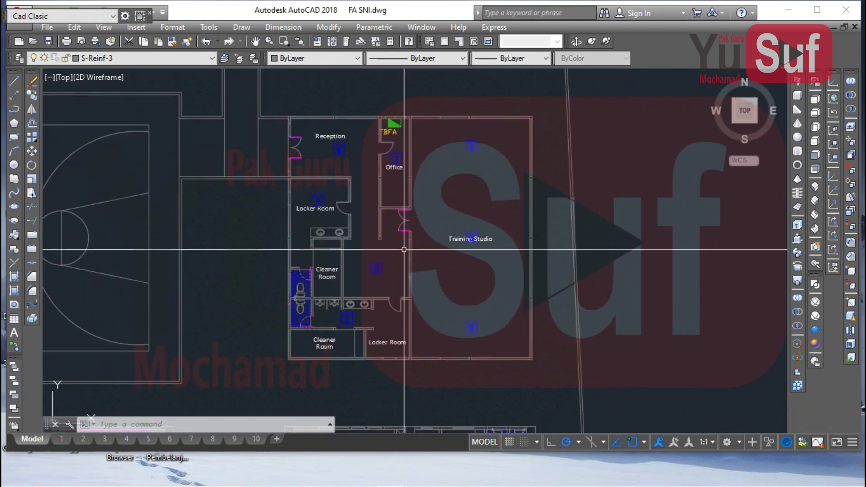
pyautogui.scroll(-5, 391, 288)
pyautogui.scroll(5, 328, 356)
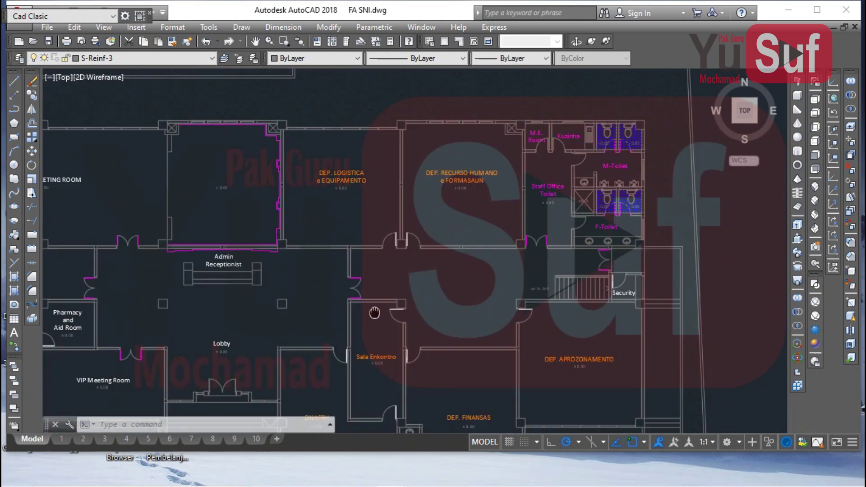
pyautogui.scroll(4, 379, 302)
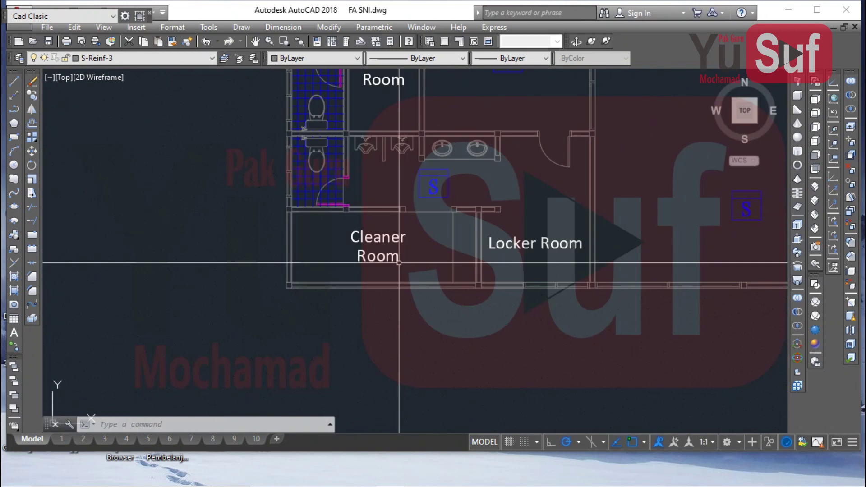
# - Examine the smoke and R detector layout in the rooms and corridors of the 1st floor plan
pyautogui.scroll(-6, 398, 298)
pyautogui.moveTo(397, 335); pyautogui.dragTo(353, 251, button='middle')
pyautogui.scroll(4, 354, 271)
pyautogui.moveTo(264, 306); pyautogui.dragTo(391, 276, button='middle')
pyautogui.scroll(3, 269, 238)
pyautogui.scroll(2, 336, 256)
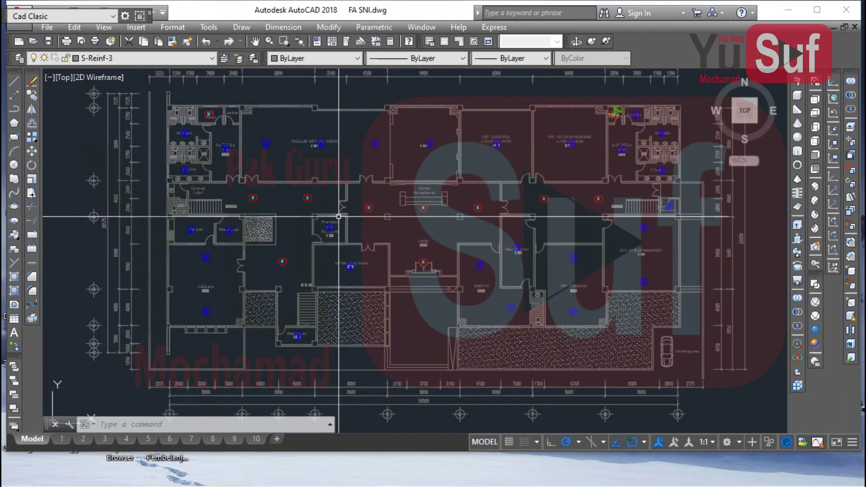
pyautogui.moveTo(339, 219); pyautogui.dragTo(392, 223, button='middle')
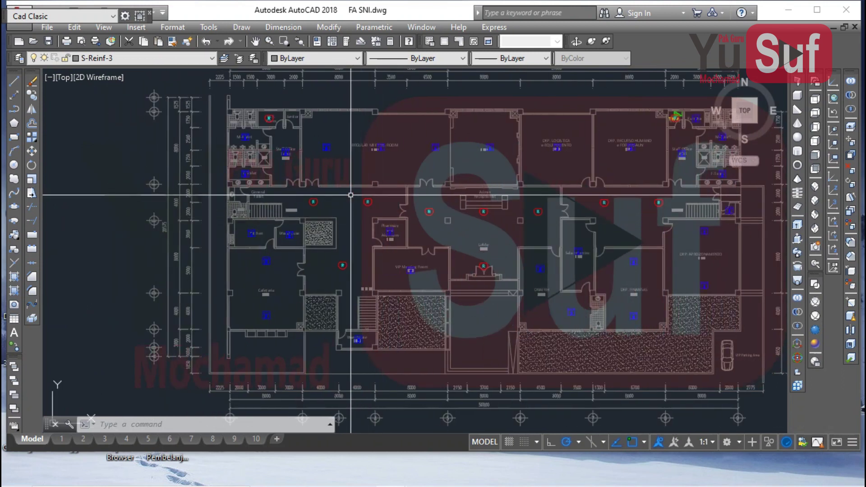
pyautogui.moveTo(336, 185); pyautogui.dragTo(318, 199, button='middle')
pyautogui.moveTo(265, 160); pyautogui.dragTo(250, 158, button='middle')
pyautogui.scroll(2, 306, 151)
pyautogui.moveTo(200, 148); pyautogui.dragTo(269, 123, button='middle')
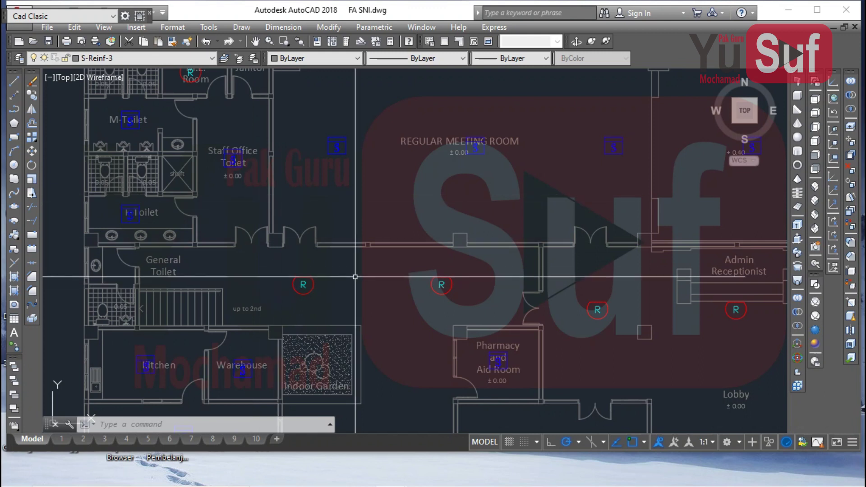
pyautogui.scroll(-5, 315, 248)
pyautogui.moveTo(331, 250); pyautogui.dragTo(380, 183, button='middle')
pyautogui.scroll(3, 355, 212)
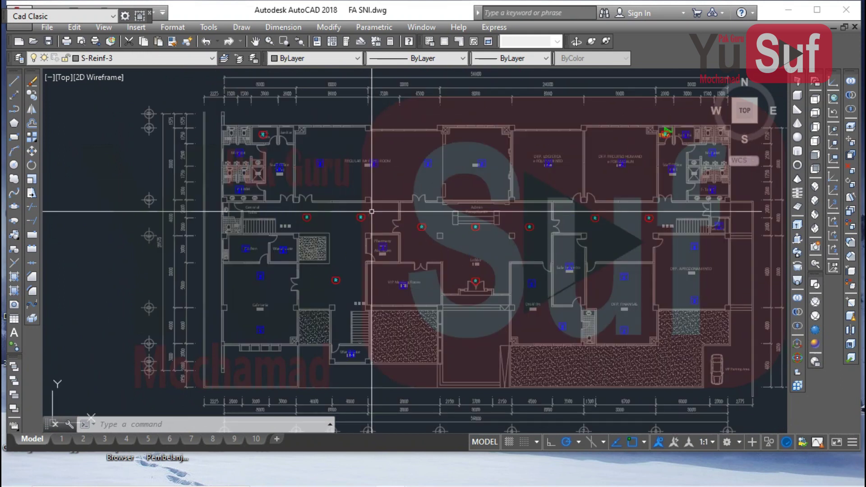
pyautogui.moveTo(357, 215); pyautogui.dragTo(331, 211, button='middle')
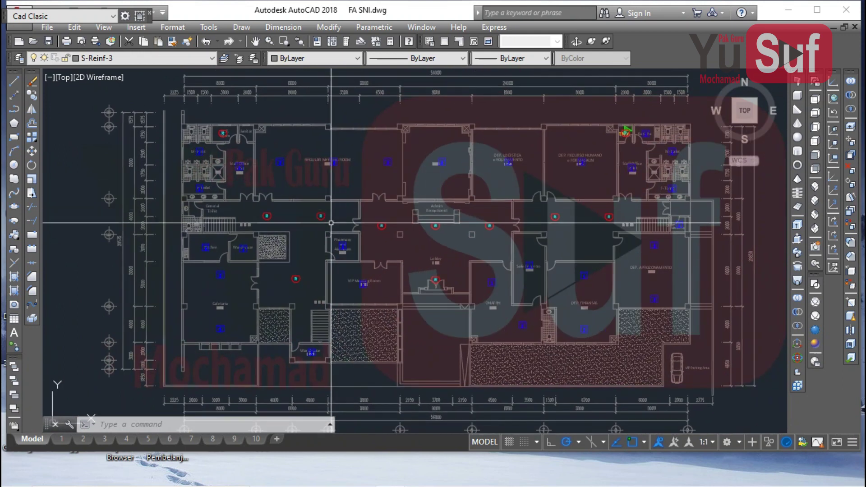
pyautogui.moveTo(348, 330); pyautogui.dragTo(329, 328, button='middle')
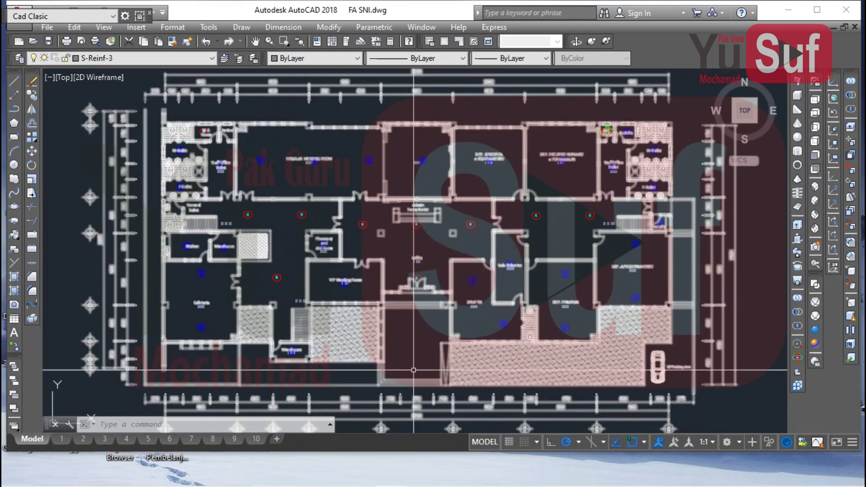
# - Draw a straight vertical polyline through the 1st floor plan along the wall between DEP. LOGISTICA and DEP. RECURSO HUMANO
pyautogui.click(14, 111)
pyautogui.scroll(-1, 366, 215)
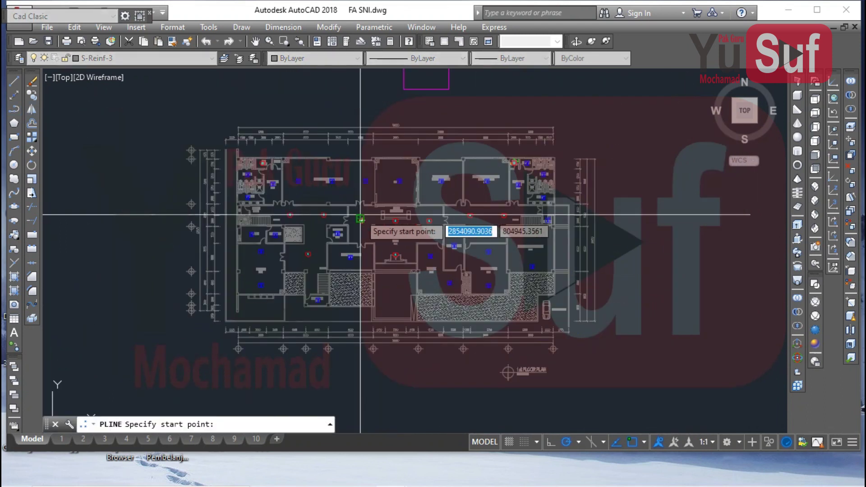
pyautogui.scroll(1, 339, 185)
pyautogui.moveTo(341, 173); pyautogui.dragTo(337, 148, button='middle')
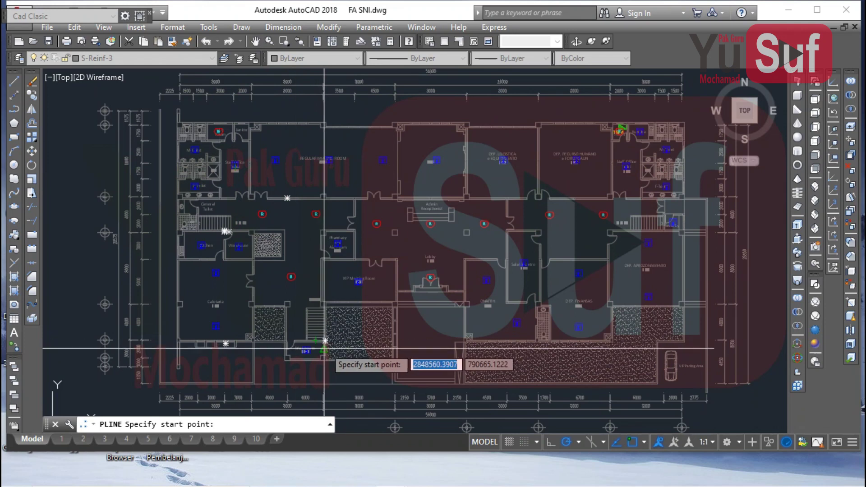
pyautogui.moveTo(468, 337); pyautogui.dragTo(376, 340, button='middle')
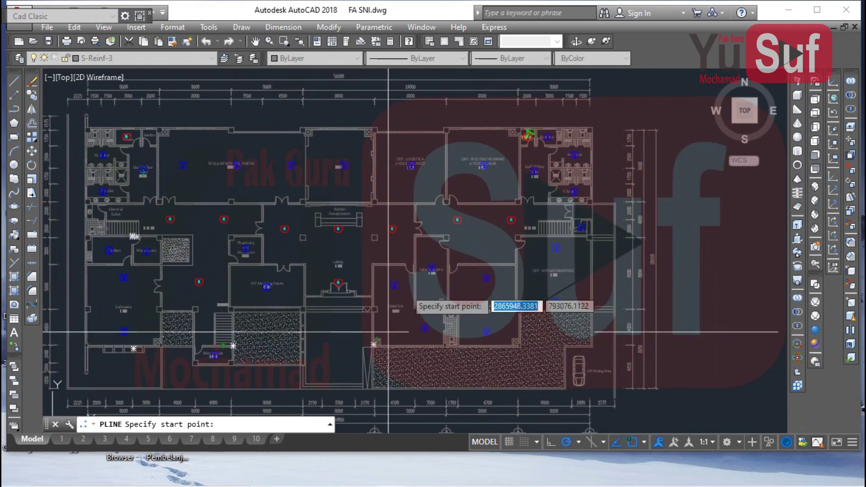
pyautogui.moveTo(455, 135); pyautogui.dragTo(448, 210, button='middle')
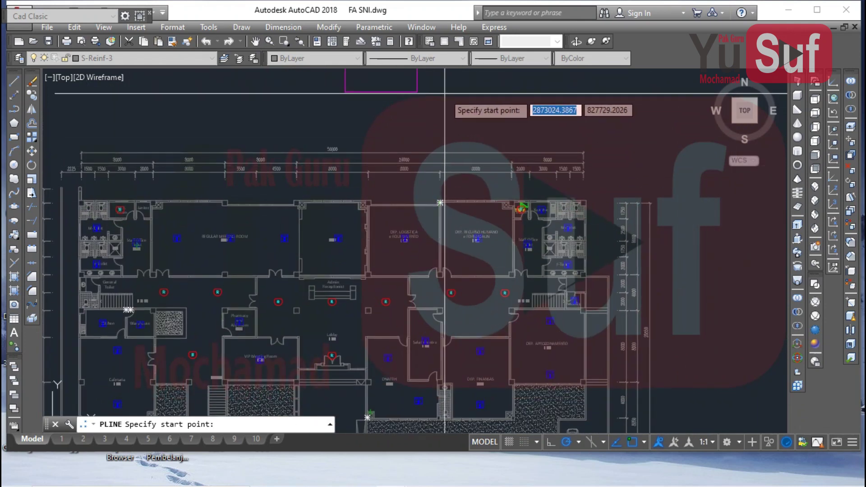
pyautogui.click(408, 90)
pyautogui.moveTo(430, 173); pyautogui.dragTo(432, 85, button='middle')
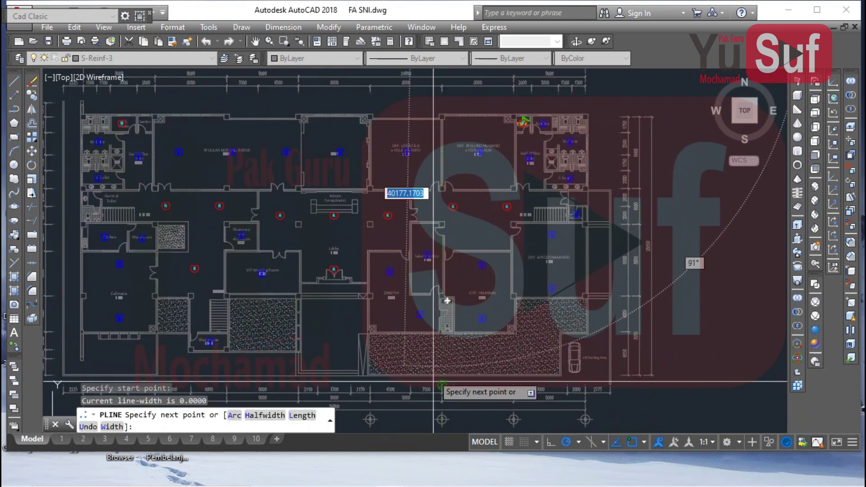
pyautogui.click(443, 403)
pyautogui.press('Escape')
# - Set the colour of the vertical dividing line to red
pyautogui.moveTo(465, 252); pyautogui.dragTo(456, 369, button='middle')
pyautogui.click(446, 157)
pyautogui.click(401, 163)
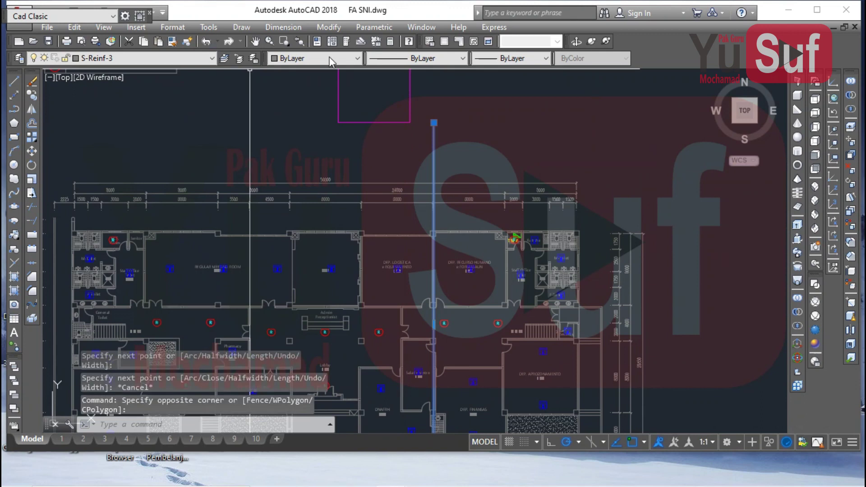
pyautogui.click(347, 92)
pyautogui.press('Escape')
pyautogui.moveTo(421, 194); pyautogui.dragTo(377, 68, button='middle')
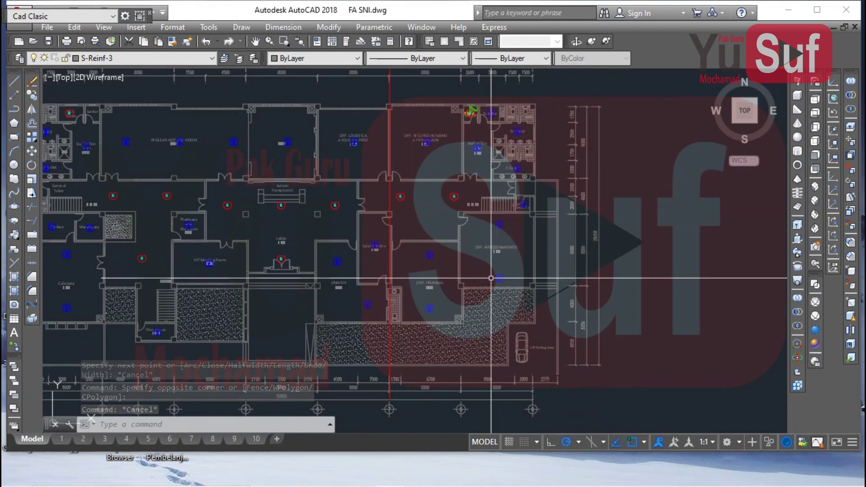
# - Draw a stepped polyline from below the 1st floor plan, around the Sala Enkontro walls, to above the DEP. RECURSO HUMANO room
pyautogui.moveTo(440, 301); pyautogui.dragTo(478, 303, button='middle')
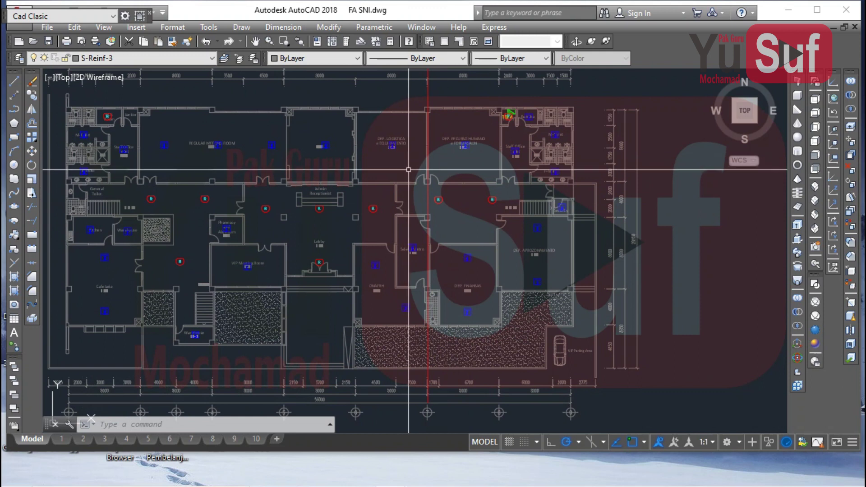
pyautogui.press('Return')
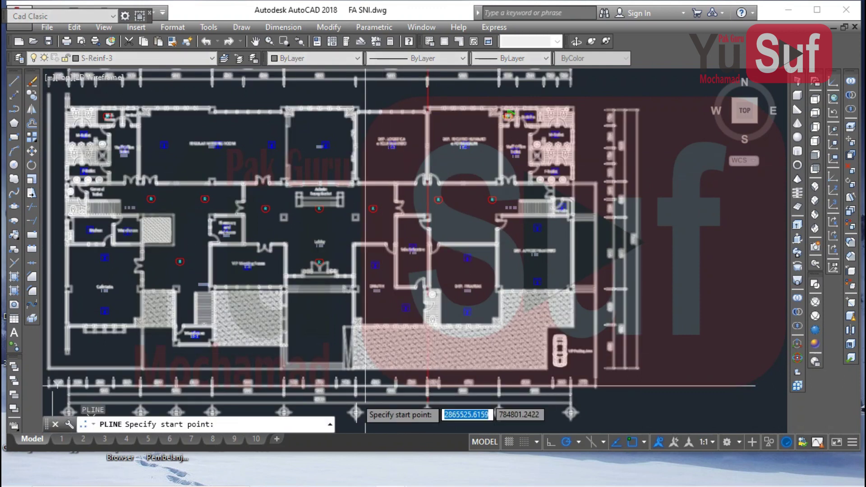
pyautogui.moveTo(356, 394); pyautogui.dragTo(455, 280, button='middle')
pyautogui.click(448, 367)
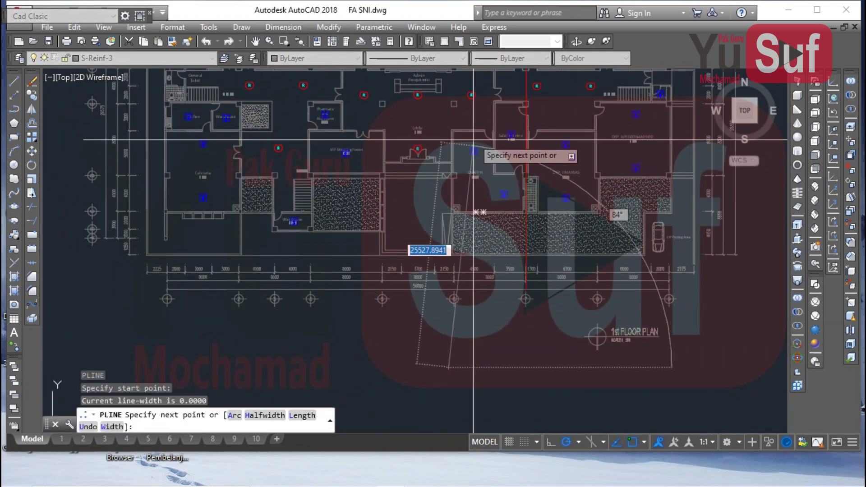
pyautogui.click(495, 131)
pyautogui.moveTo(495, 132); pyautogui.dragTo(471, 297, button='middle')
pyautogui.click(469, 235)
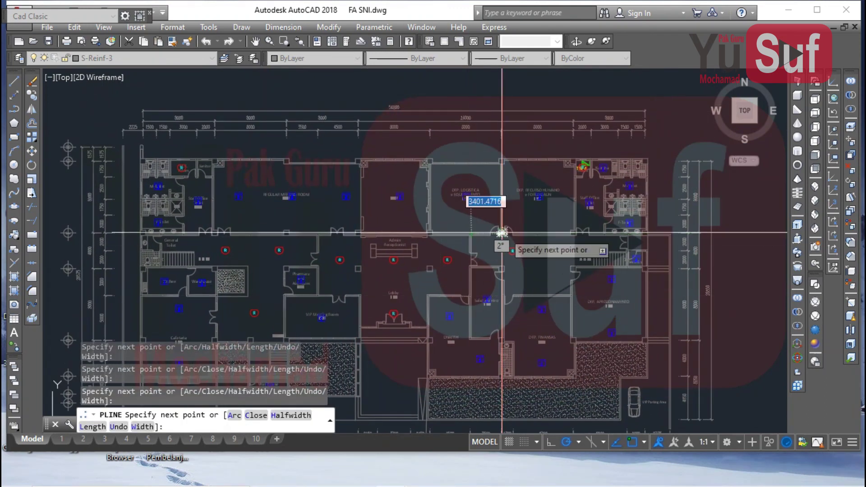
pyautogui.click(503, 232)
pyautogui.moveTo(507, 100); pyautogui.dragTo(491, 177, button='middle')
pyautogui.click(510, 137)
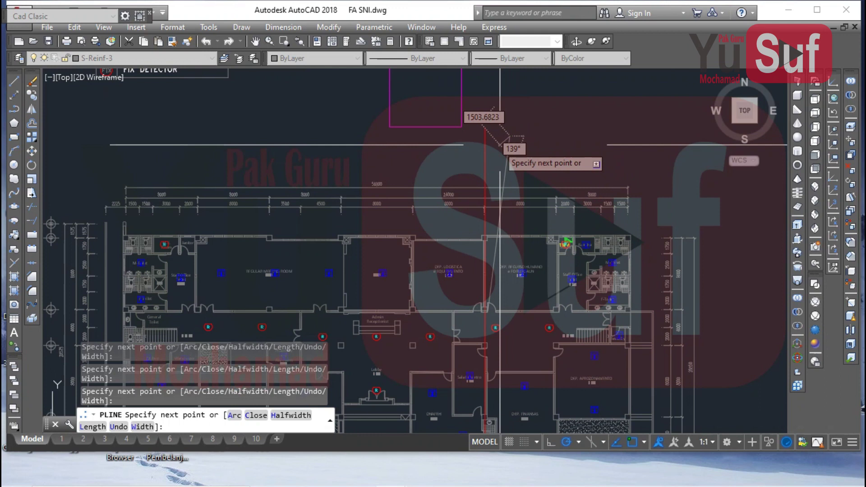
pyautogui.press('Escape')
# - Erase the straight red dividing line from the 1st floor plan
pyautogui.click(493, 150)
pyautogui.click(464, 136)
pyautogui.press('Delete')
# - Set the colour of the stepped dividing polyline to yellow
pyautogui.click(515, 156)
pyautogui.click(379, 82)
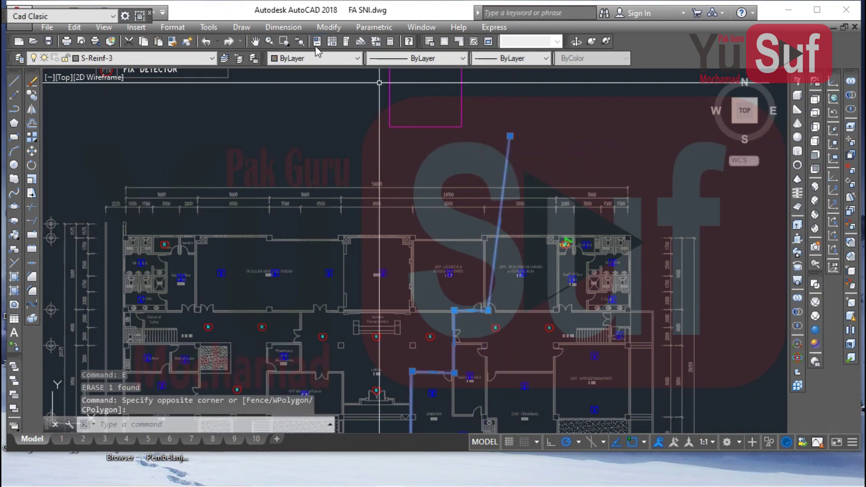
pyautogui.click(322, 100)
pyautogui.press('Escape')
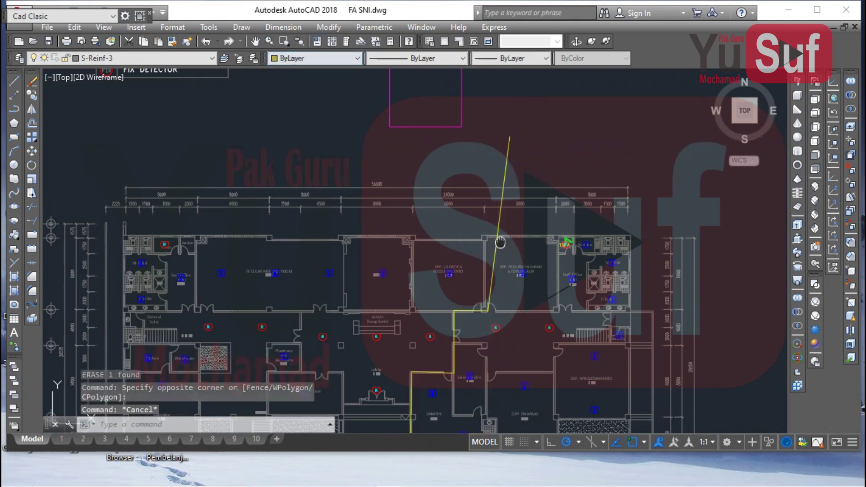
# - Draw a stepped polyline from the west side of the 1st floor plan along the corridor wall, around the Pharmacy and VIP Meeting Room, to below the plan
pyautogui.moveTo(498, 242); pyautogui.dragTo(526, 111, button='middle')
pyautogui.moveTo(544, 201); pyautogui.dragTo(592, 220, button='middle')
pyautogui.moveTo(493, 228); pyautogui.dragTo(513, 232, button='middle')
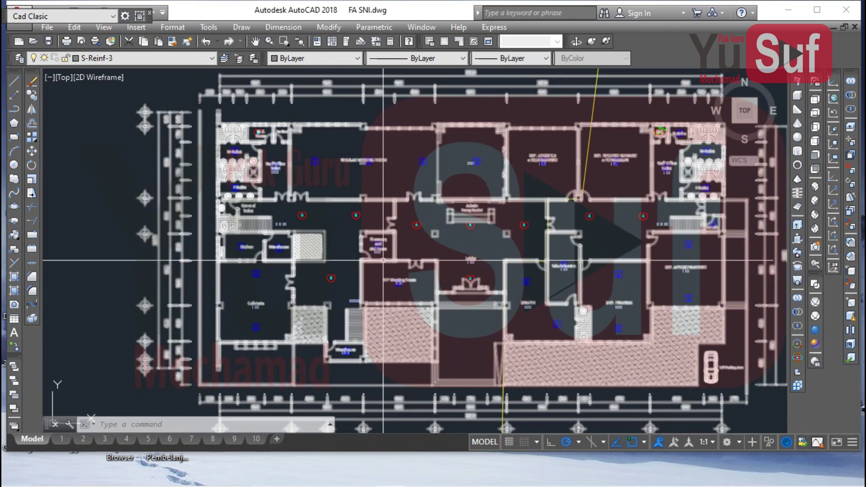
pyautogui.moveTo(382, 258); pyautogui.dragTo(390, 258, button='middle')
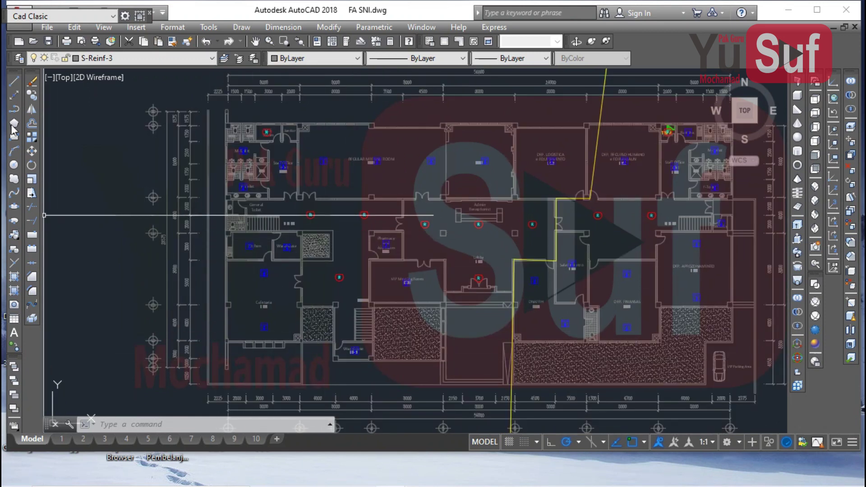
pyautogui.click(14, 109)
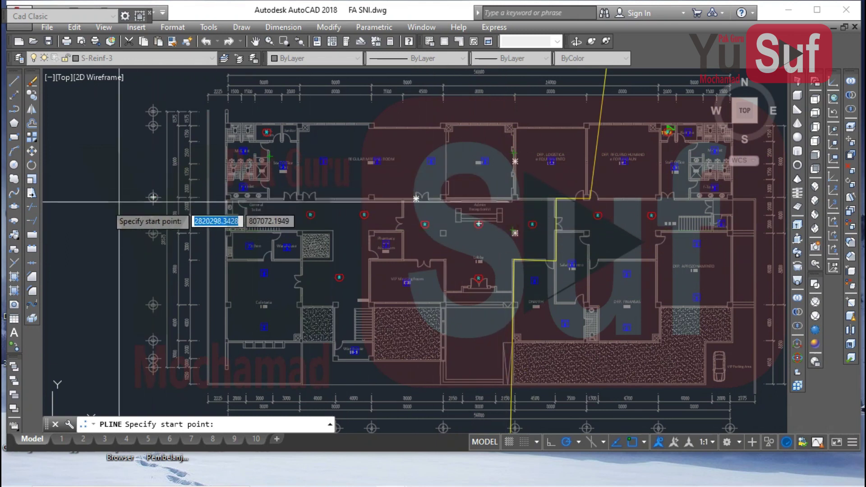
pyautogui.click(87, 169)
pyautogui.click(404, 200)
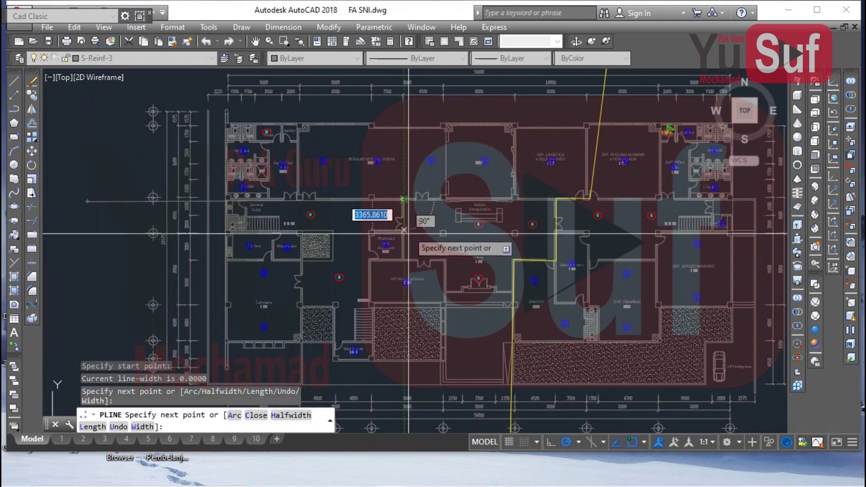
pyautogui.click(404, 259)
pyautogui.click(444, 257)
pyautogui.moveTo(444, 254); pyautogui.dragTo(458, 175, button='middle')
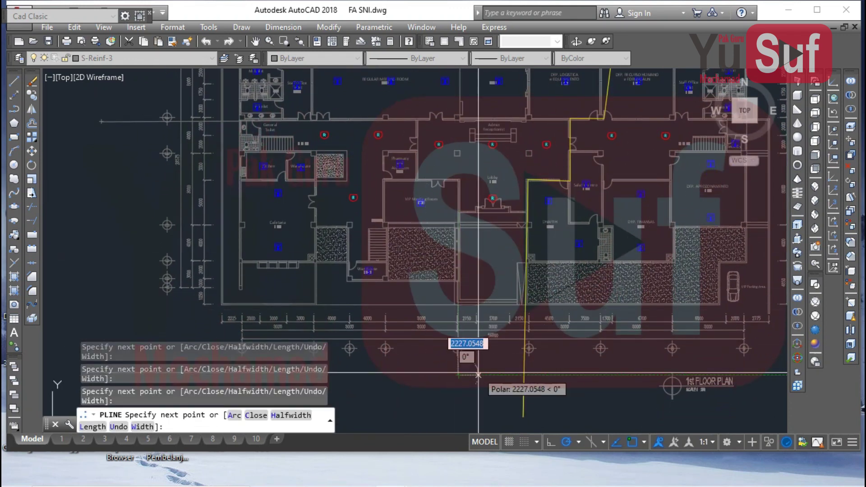
pyautogui.scroll(-4, 469, 348)
pyautogui.press('Escape')
# - Set the colour of the new stepped polyline on the plan's west side to yellow
pyautogui.click(247, 233)
pyautogui.click(220, 193)
pyautogui.click(320, 59)
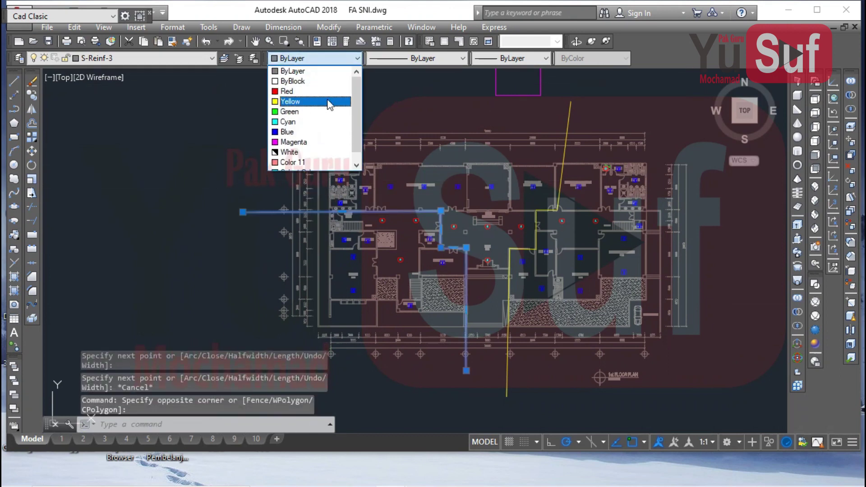
pyautogui.click(315, 96)
pyautogui.press('Escape')
pyautogui.scroll(3, 462, 175)
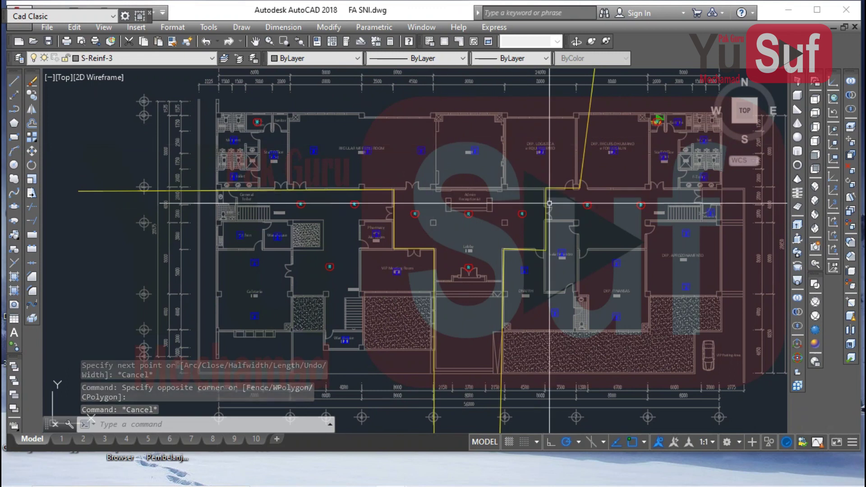
# - Draw a straight vertical polyline from above to below the 1st floor plan, along the wall between DEP. LOGISTICA and DEP. RECURSO HUMANO
pyautogui.moveTo(479, 256); pyautogui.dragTo(560, 199, button='middle')
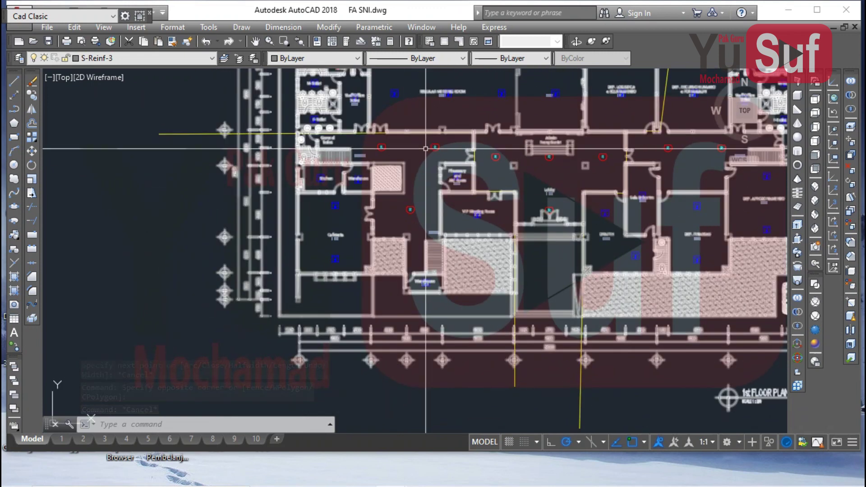
pyautogui.scroll(-3, 350, 231)
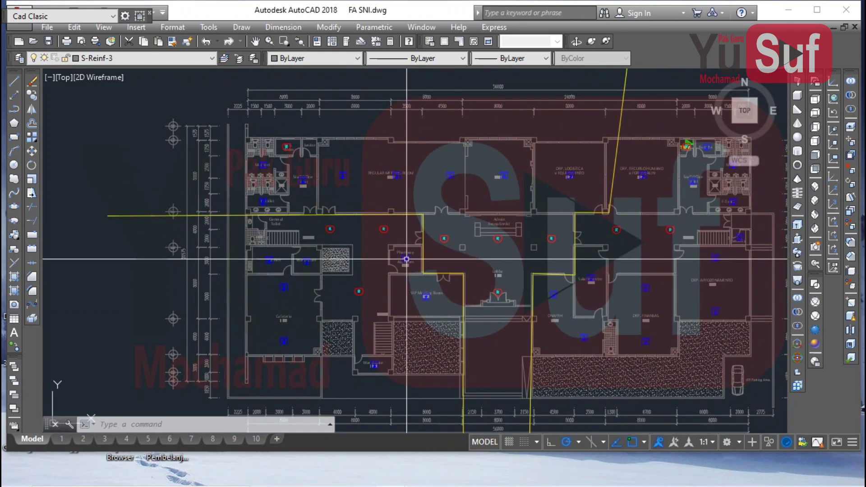
pyautogui.moveTo(459, 326); pyautogui.dragTo(305, 283, button='middle')
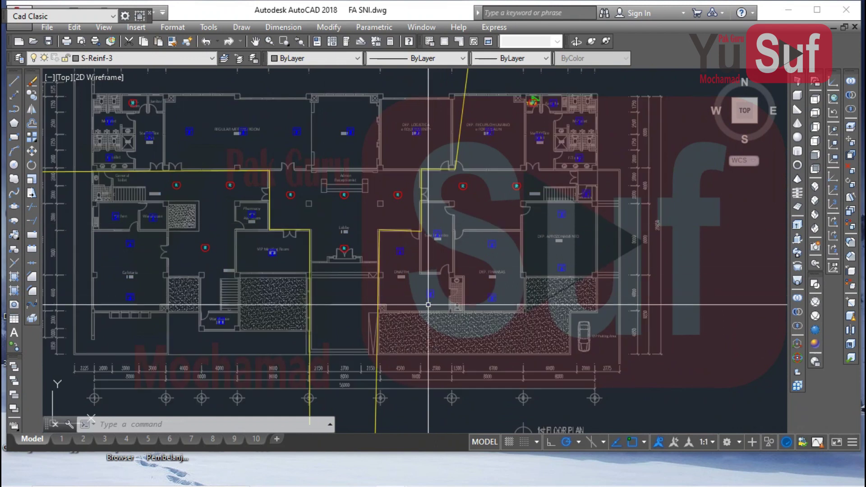
pyautogui.click(380, 260)
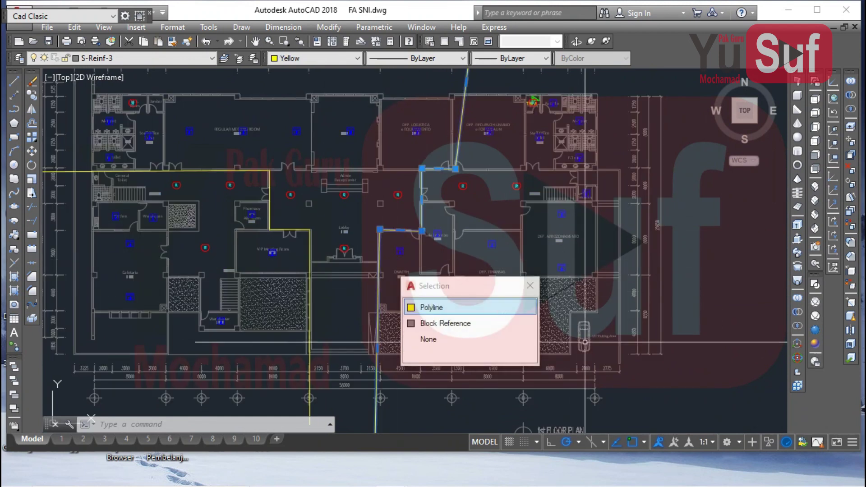
pyautogui.press('Escape')
pyautogui.moveTo(503, 276); pyautogui.dragTo(511, 305, button='middle')
pyautogui.write('pl')
pyautogui.press('Return')
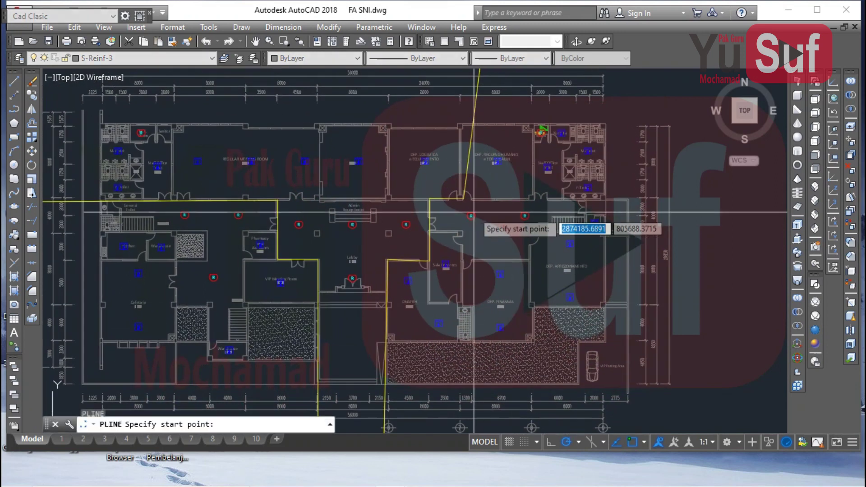
pyautogui.scroll(-3, 473, 212)
pyautogui.click(430, 95)
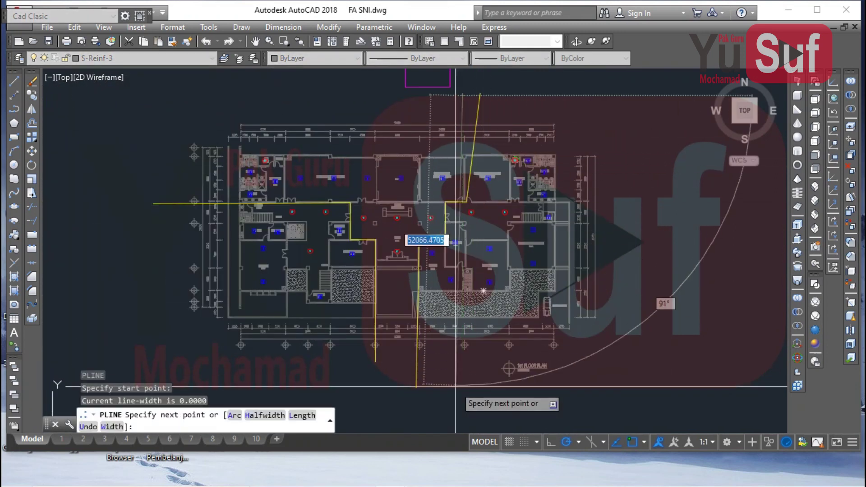
pyautogui.click(462, 387)
pyautogui.press('Escape')
# - Match the straight vertical polyline's properties to the yellow stepped polyline around Sala Enkontro
pyautogui.click(478, 103)
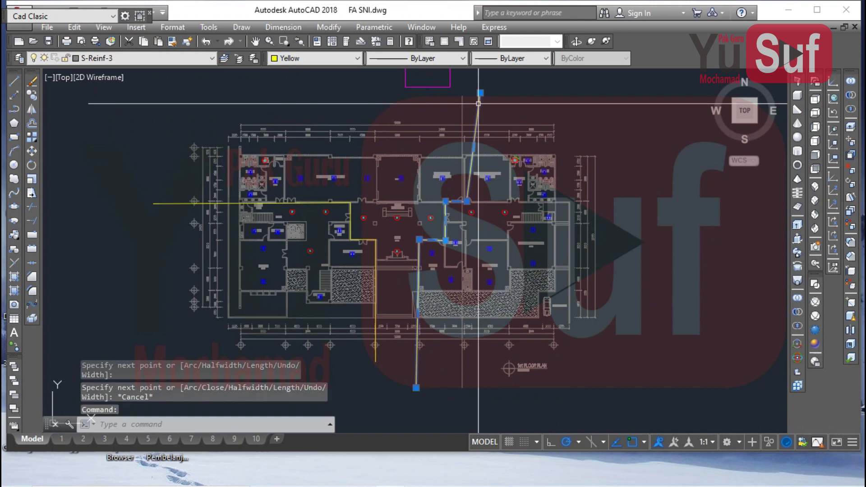
pyautogui.press('Return')
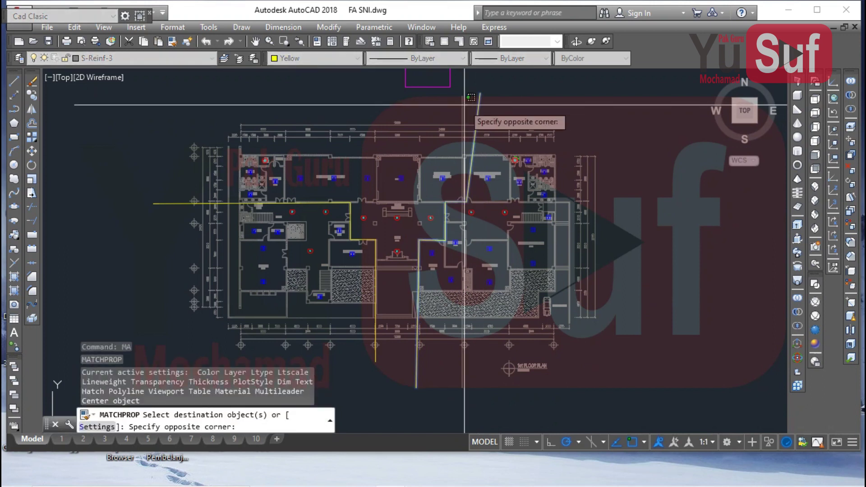
pyautogui.press('Escape')
# - Erase the stepped polyline around Sala Enkontro, keeping the straight vertical divider
pyautogui.click(478, 97)
pyautogui.write('e')
pyautogui.press('Return')
pyautogui.scroll(4, 510, 182)
pyautogui.hotkey('ctrl', 'a')
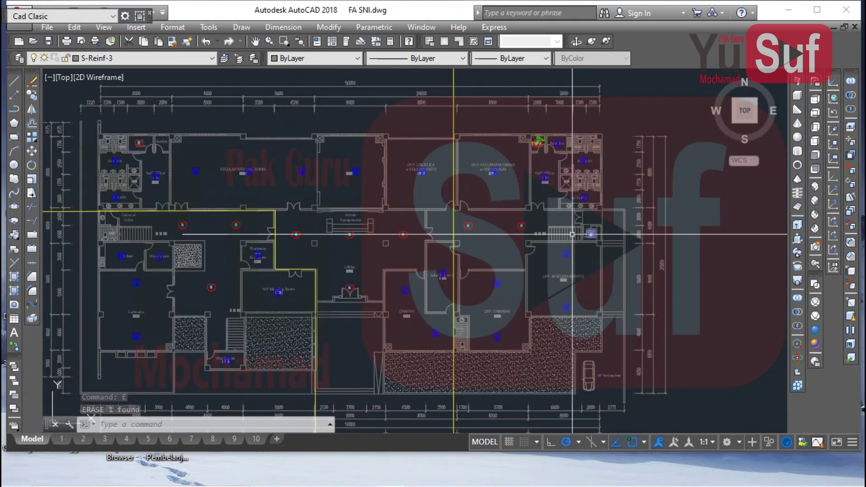
# - Draw a stepped polyline from above the Regular Meeting Room's west wall, along the corridor and around the Pharmacy and VIP Meeting Room, to below the plan
pyautogui.moveTo(485, 251); pyautogui.dragTo(574, 256, button='middle')
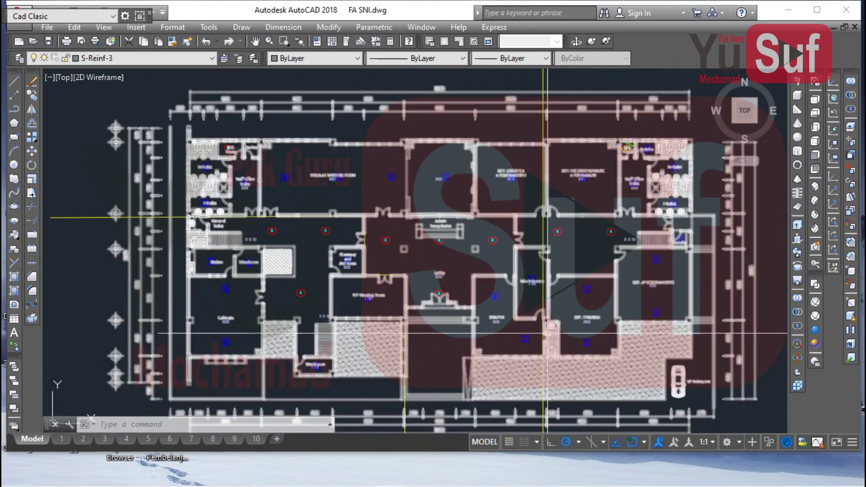
pyautogui.press('Escape')
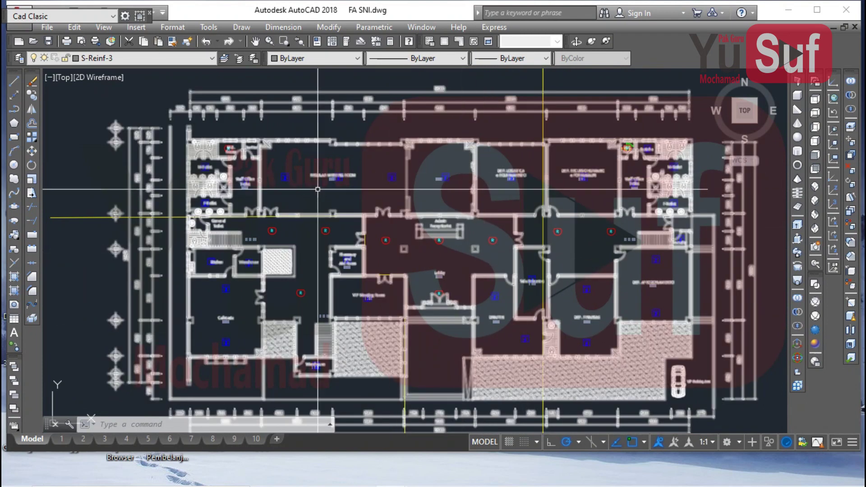
pyautogui.moveTo(279, 179); pyautogui.dragTo(295, 182, button='middle')
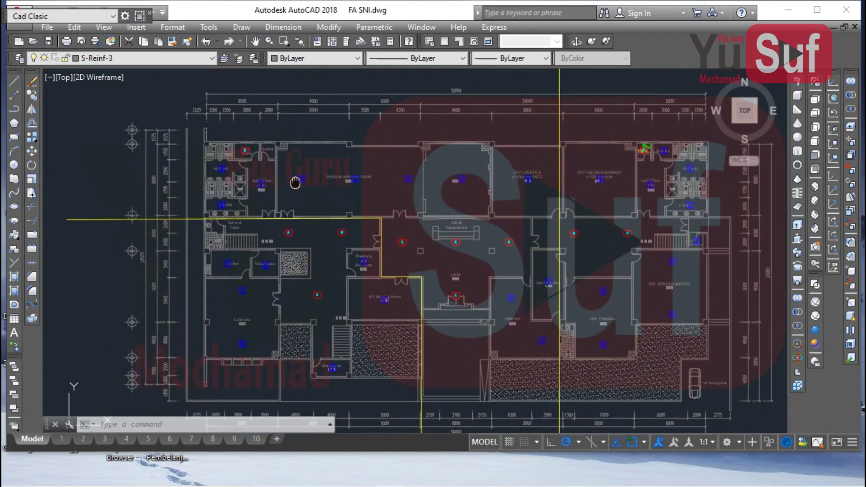
pyautogui.press('Return')
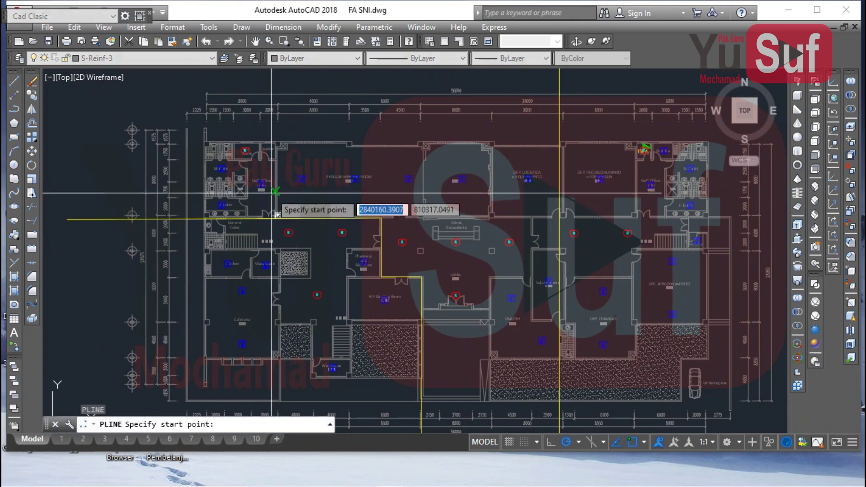
pyautogui.click(251, 75)
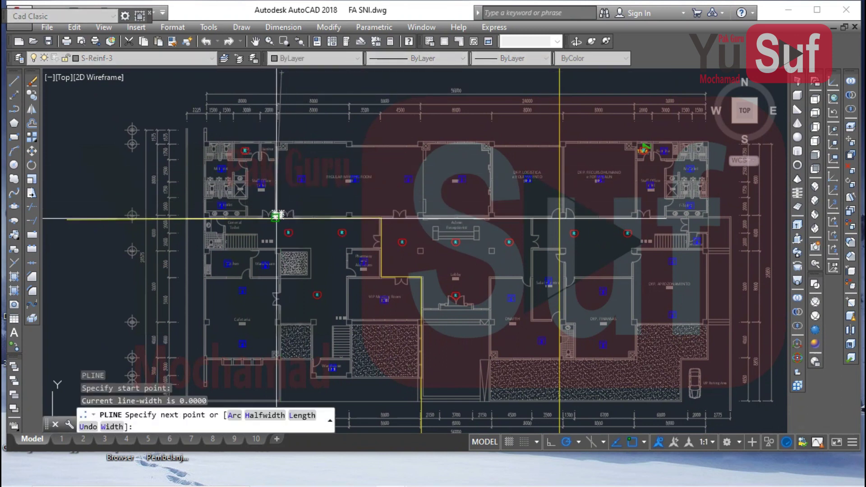
pyautogui.click(282, 219)
pyautogui.click(380, 217)
pyautogui.click(380, 276)
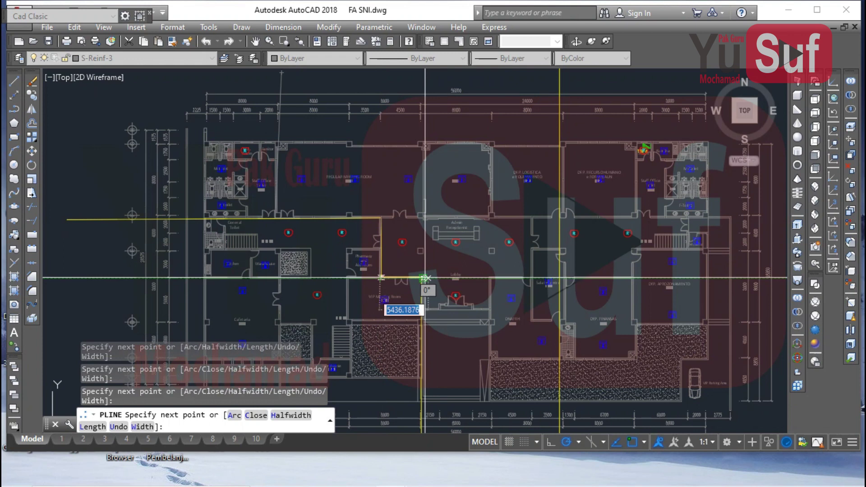
pyautogui.moveTo(430, 272); pyautogui.dragTo(444, 179, button='middle')
pyautogui.click(436, 402)
pyautogui.press('Escape')
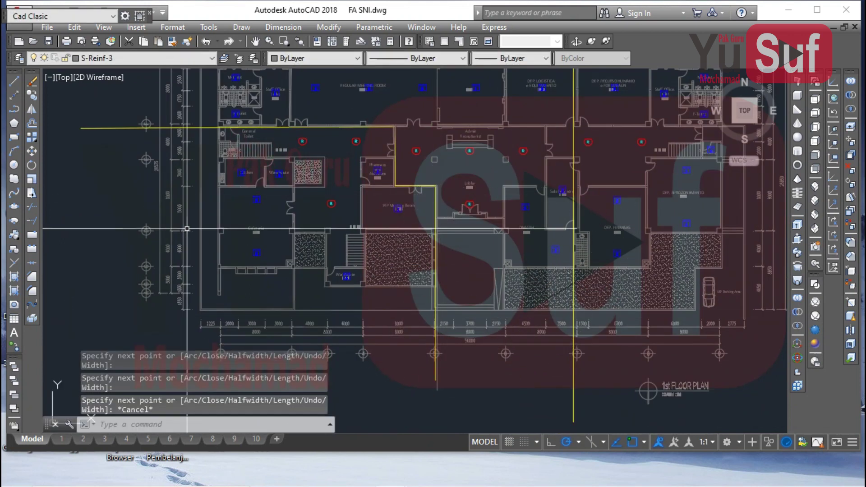
# - Match the new stepped polyline's properties to the yellow polyline that starts west of the plan
pyautogui.moveTo(135, 158); pyautogui.dragTo(223, 292, button='middle')
pyautogui.click(199, 273)
pyautogui.click(169, 221)
pyautogui.write('ma')
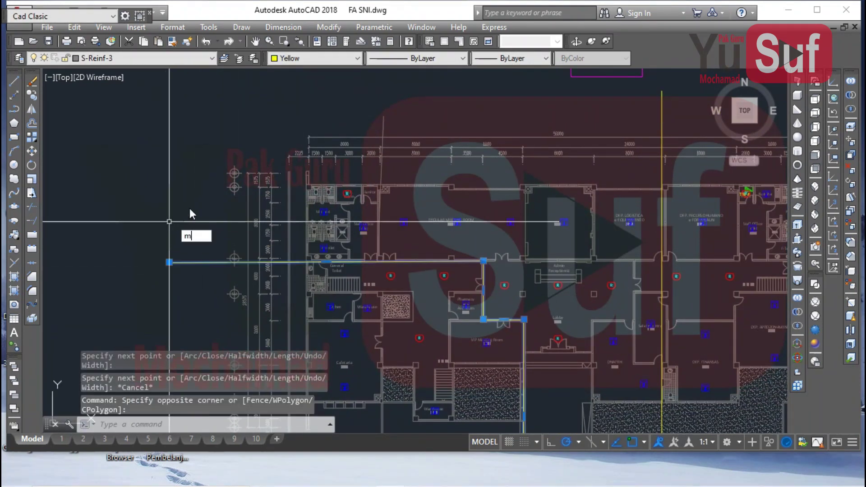
pyautogui.press('Return')
pyautogui.click(388, 134)
pyautogui.click(363, 116)
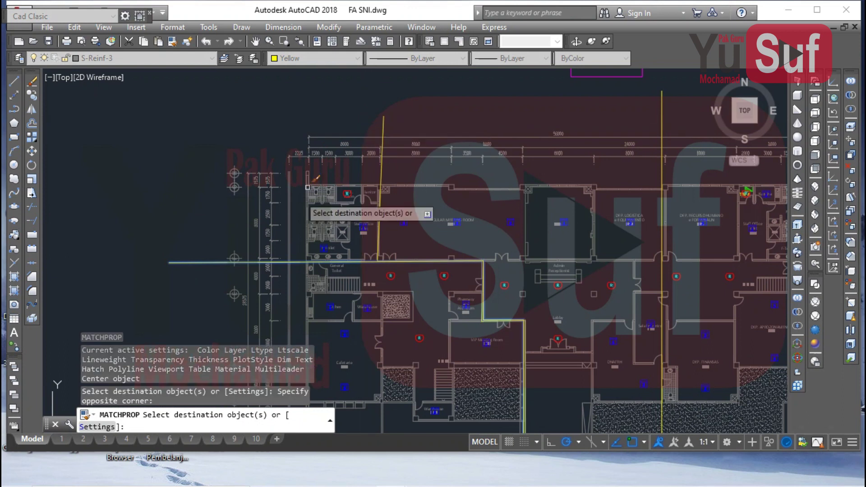
pyautogui.press('Escape')
# - Erase the older yellow polyline that enters the 1st floor plan from the west
pyautogui.click(162, 221)
pyautogui.click(131, 188)
pyautogui.click(190, 274)
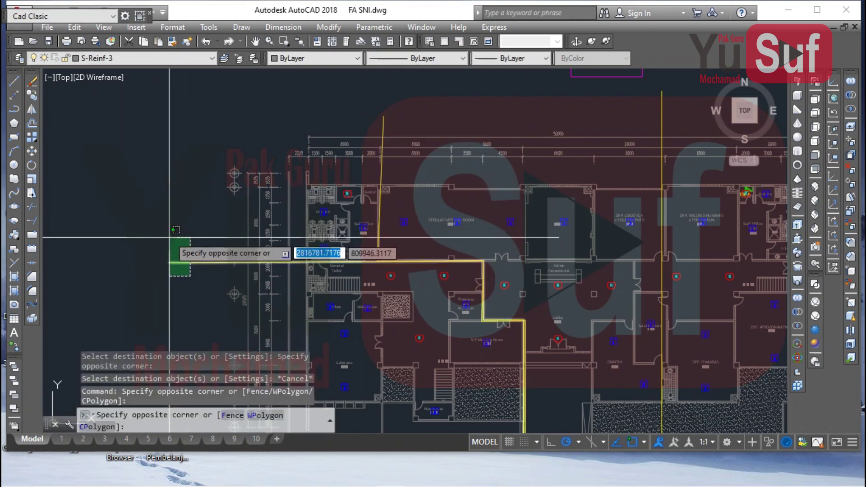
pyautogui.click(170, 238)
pyautogui.write('e')
pyautogui.press('Return')
# - Start a wiring polyline at the southern DEP. FINANSAS detector, through the northern one, to the southern DEP. APROZONAMENTO detector
pyautogui.moveTo(280, 251); pyautogui.dragTo(247, 165, button='middle')
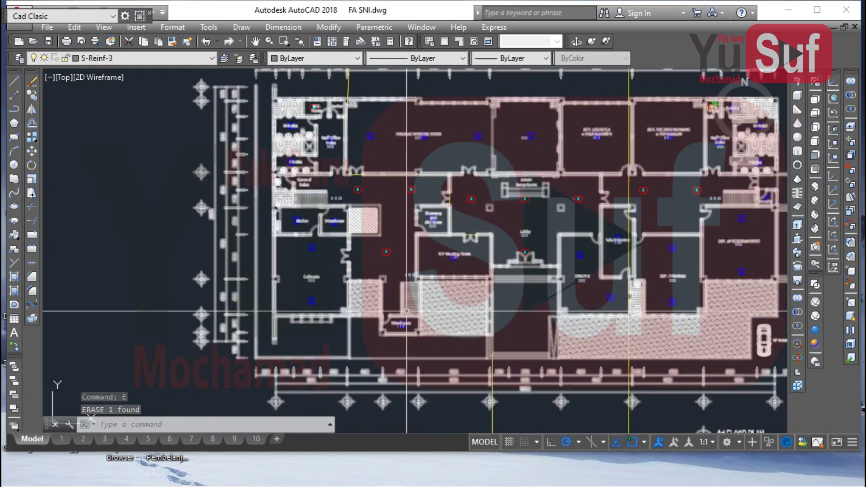
pyautogui.moveTo(427, 226)
pyautogui.mouseDown(button='middle')
pyautogui.moveTo(381, 250)
pyautogui.moveTo(295, 251)
pyautogui.mouseUp(button='middle')
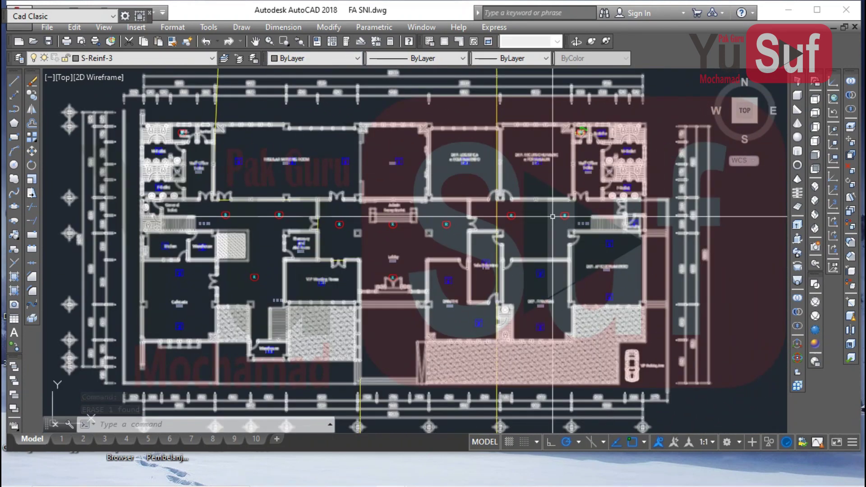
pyautogui.scroll(-5, 202, 255)
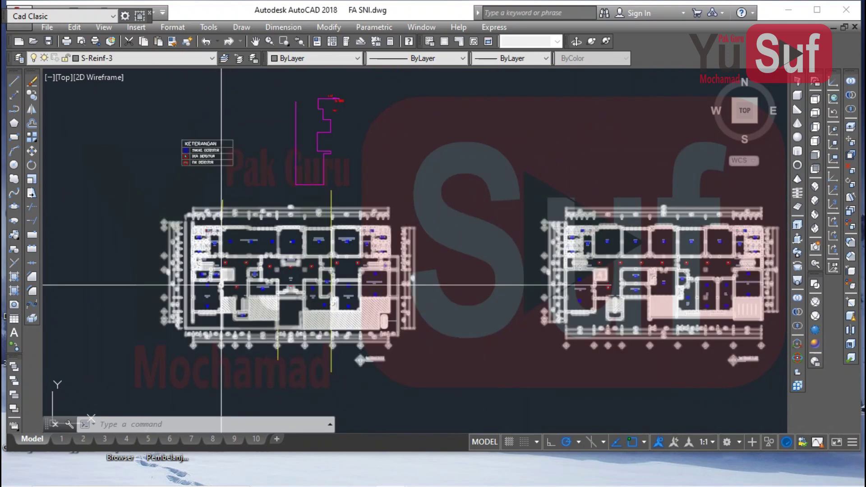
pyautogui.scroll(2, 344, 304)
pyautogui.moveTo(339, 297)
pyautogui.mouseDown(button='middle')
pyautogui.moveTo(330, 293)
pyautogui.moveTo(326, 323)
pyautogui.moveTo(316, 307)
pyautogui.mouseUp(button='middle')
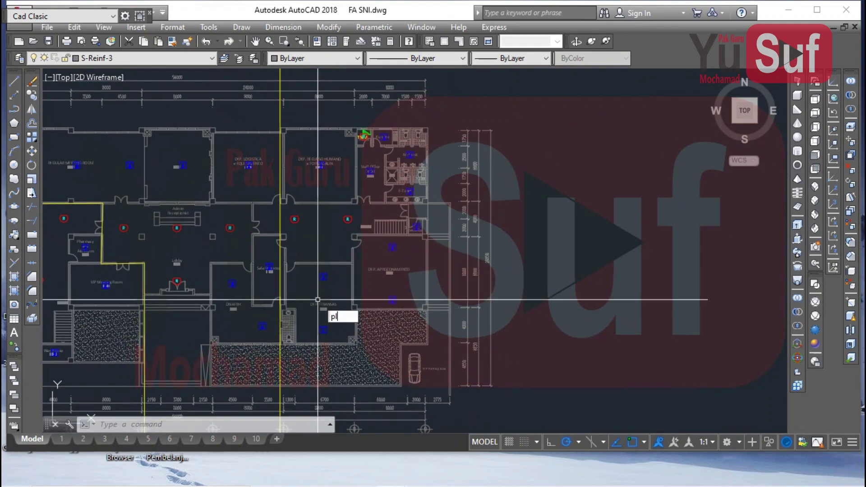
pyautogui.press('Return')
pyautogui.scroll(1, 353, 243)
pyautogui.scroll(1, 334, 301)
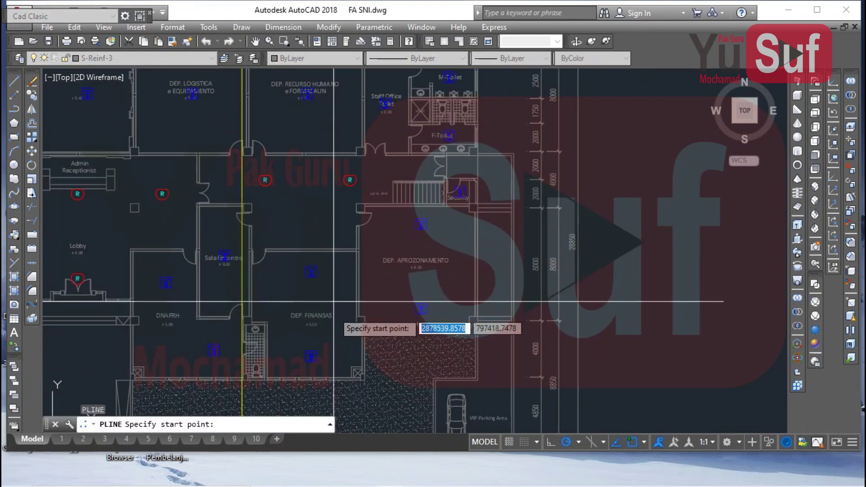
pyautogui.scroll(1, 313, 358)
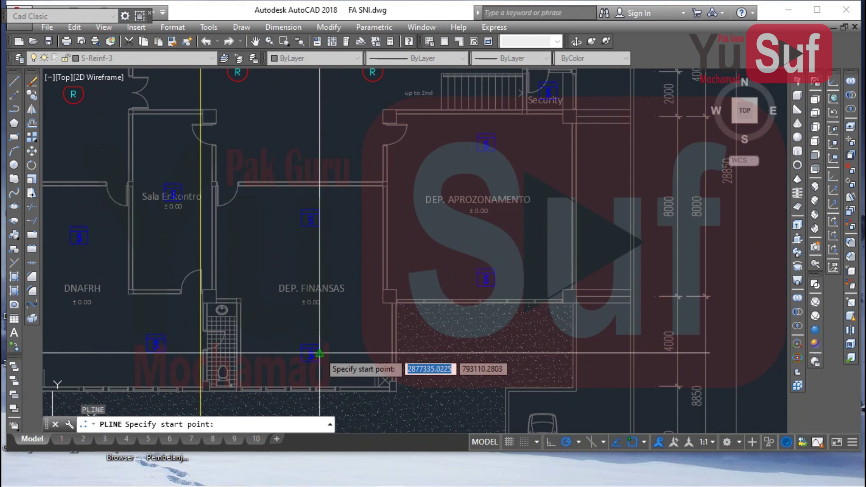
pyautogui.click(310, 343)
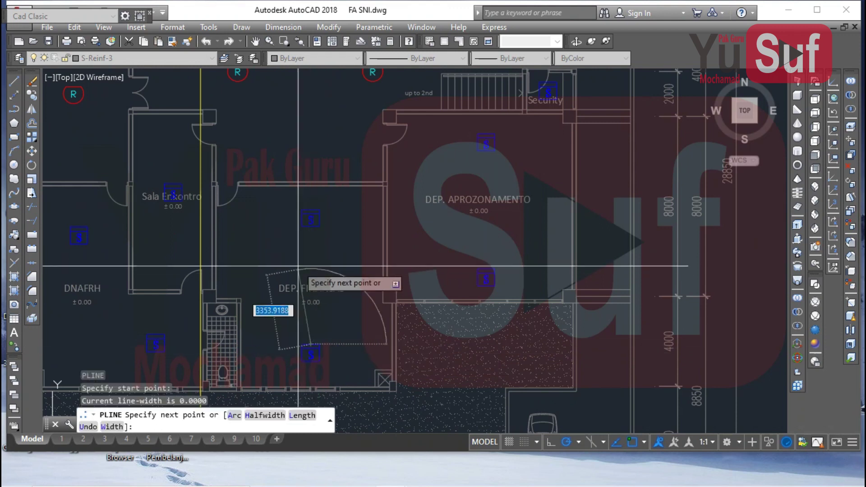
pyautogui.scroll(2, 325, 243)
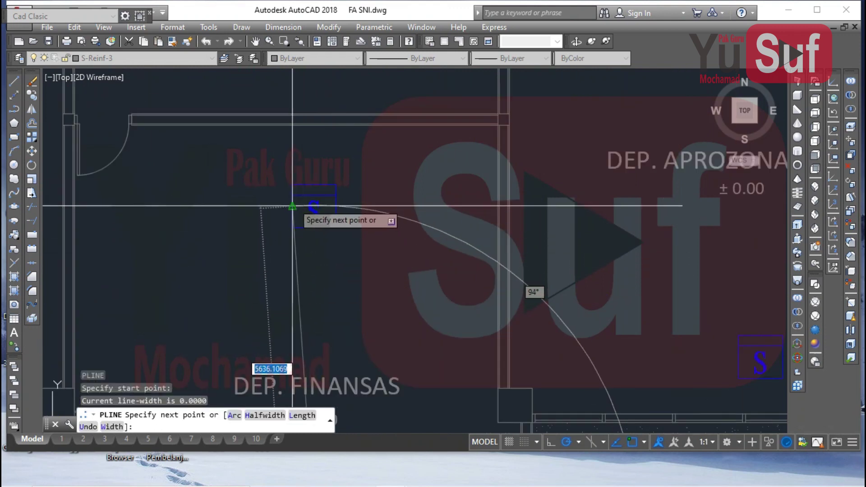
pyautogui.click(312, 209)
pyautogui.scroll(-2, 300, 230)
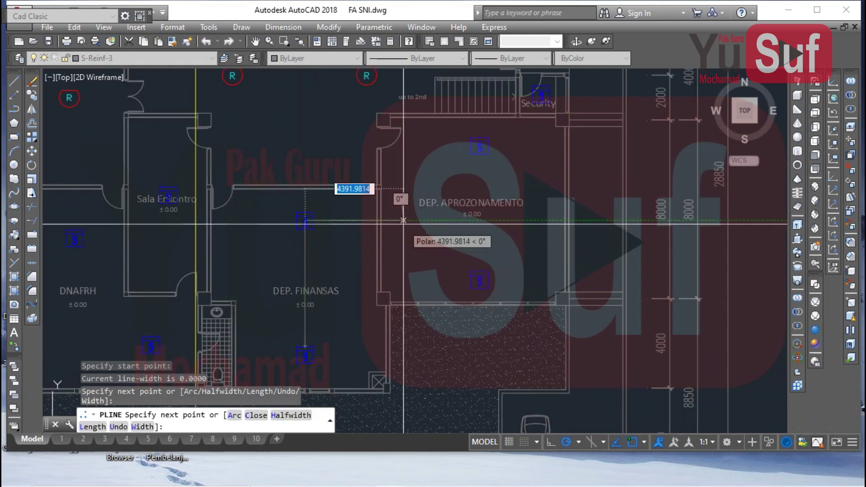
pyautogui.click(403, 220)
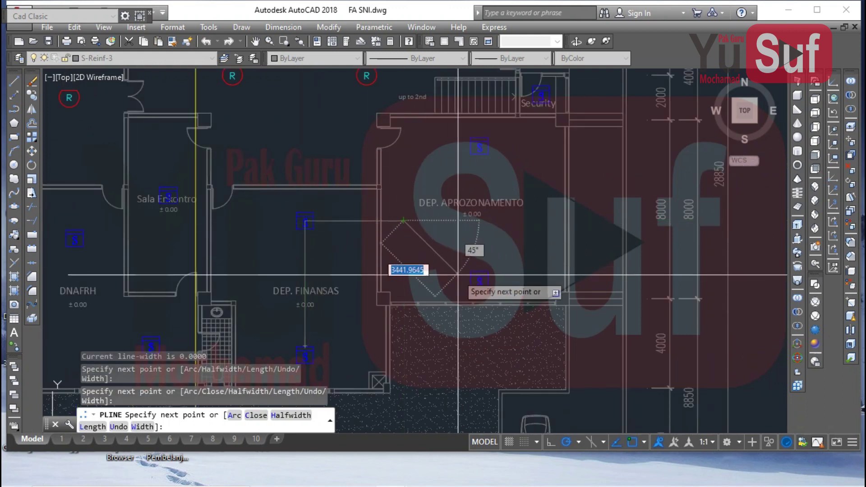
pyautogui.click(402, 280)
pyautogui.scroll(4, 473, 288)
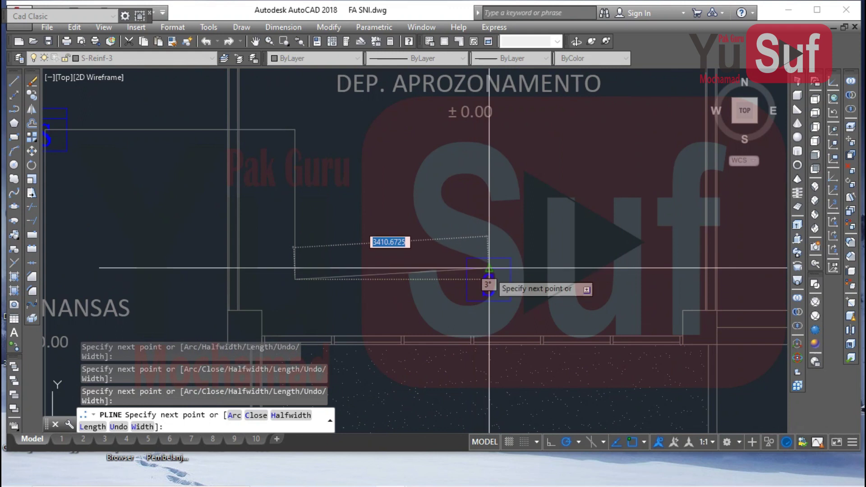
pyautogui.scroll(-4, 492, 277)
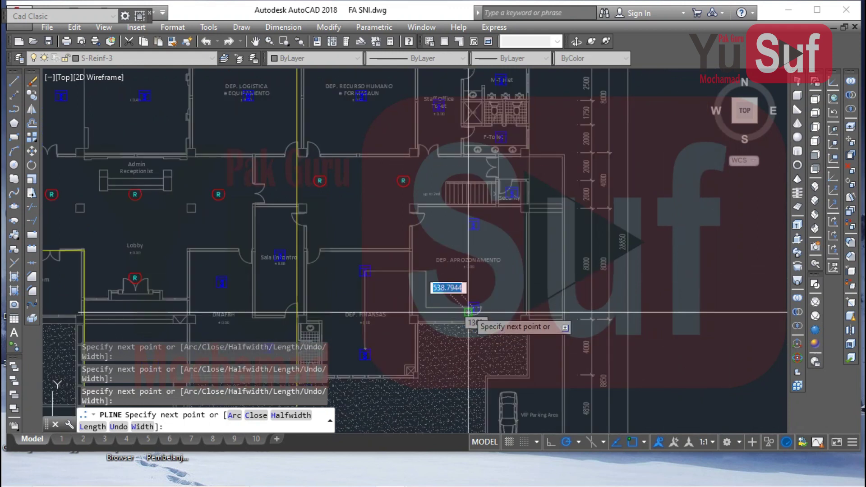
# - Continue the polyline through the northern DEP. APROZONAMENTO detector and the Security detector, then west along the two corridor ROR detectors
pyautogui.moveTo(448, 290); pyautogui.dragTo(459, 312, button='middle')
pyautogui.scroll(6, 463, 280)
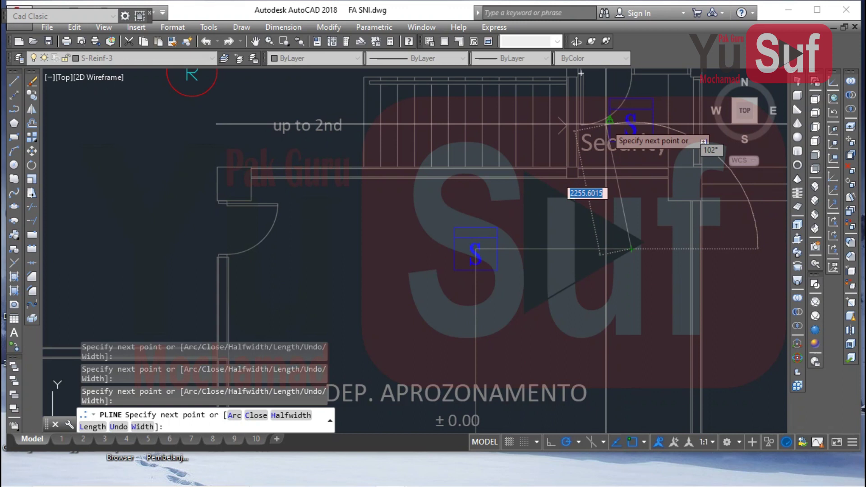
pyautogui.scroll(-4, 605, 123)
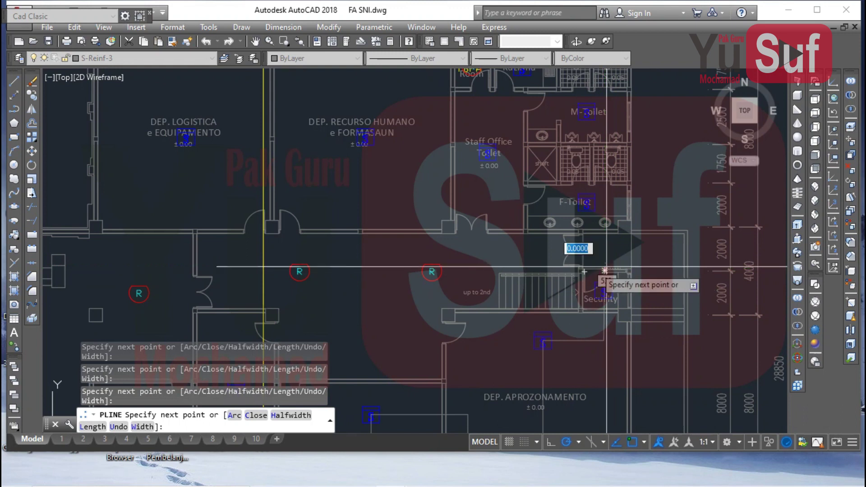
pyautogui.scroll(4, 316, 277)
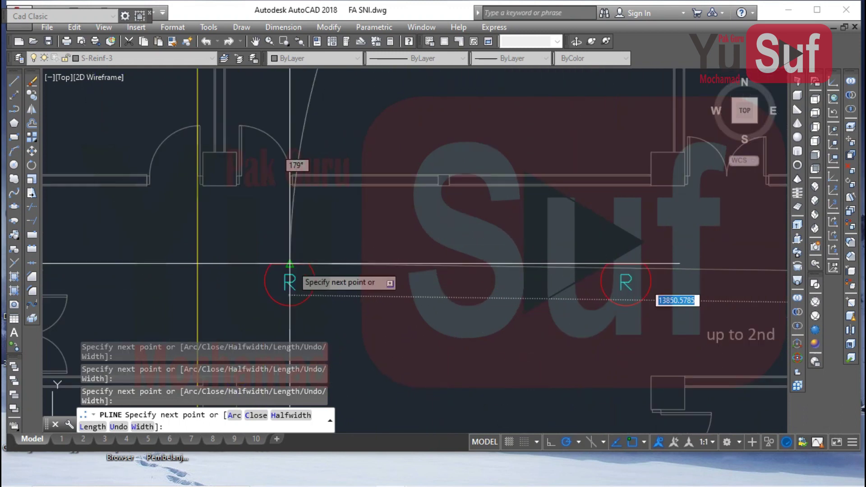
pyautogui.click(300, 267)
pyautogui.scroll(-5, 291, 273)
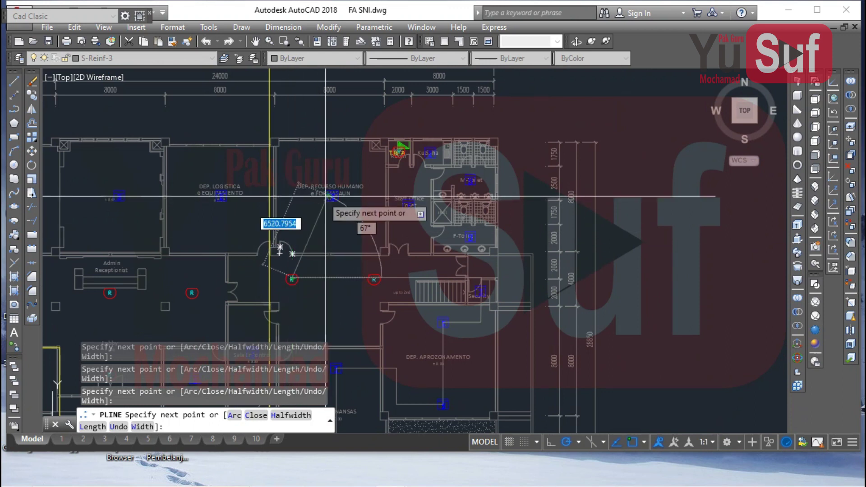
# - Route the polyline up to the DEP. RECURSO HUMANO detector, across to the Staff Office Toilet detector and on to the F-Toilet detector
pyautogui.scroll(4, 383, 196)
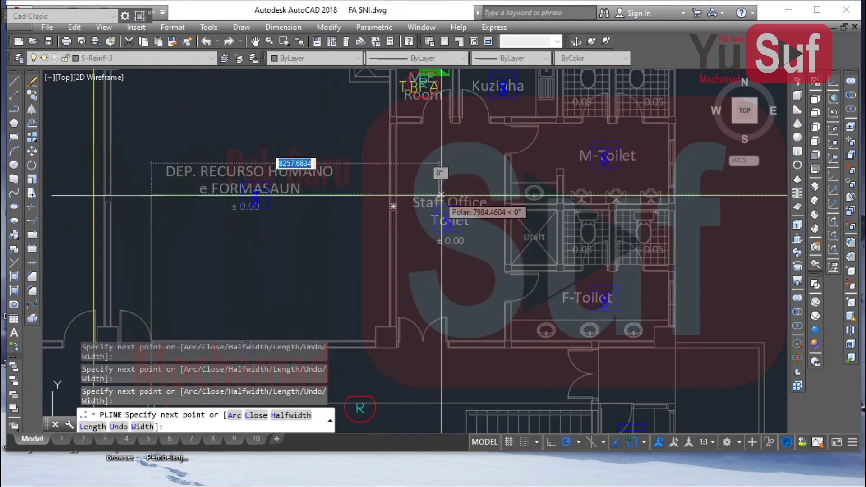
pyautogui.click(447, 298)
pyautogui.scroll(4, 595, 298)
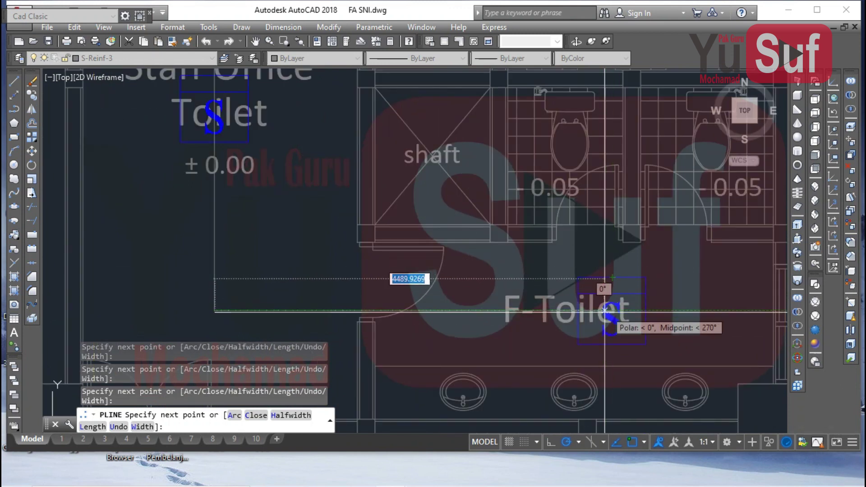
pyautogui.hotkey('ctrl', 'z')
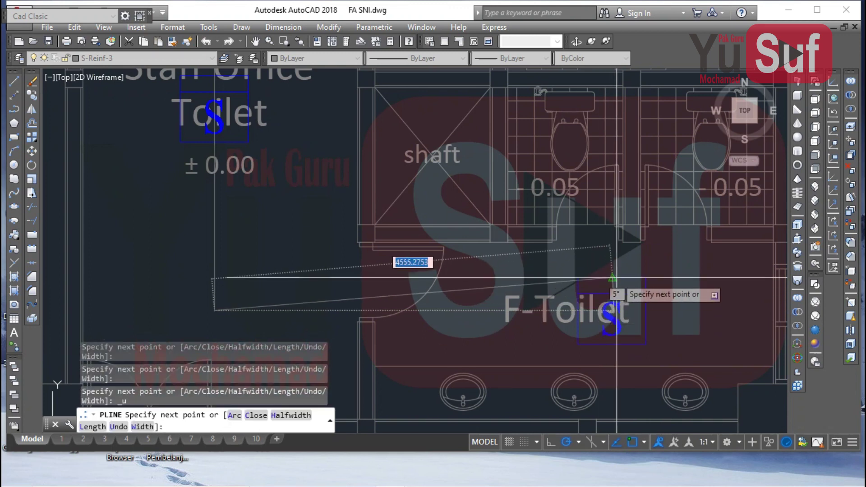
pyautogui.scroll(-5, 611, 310)
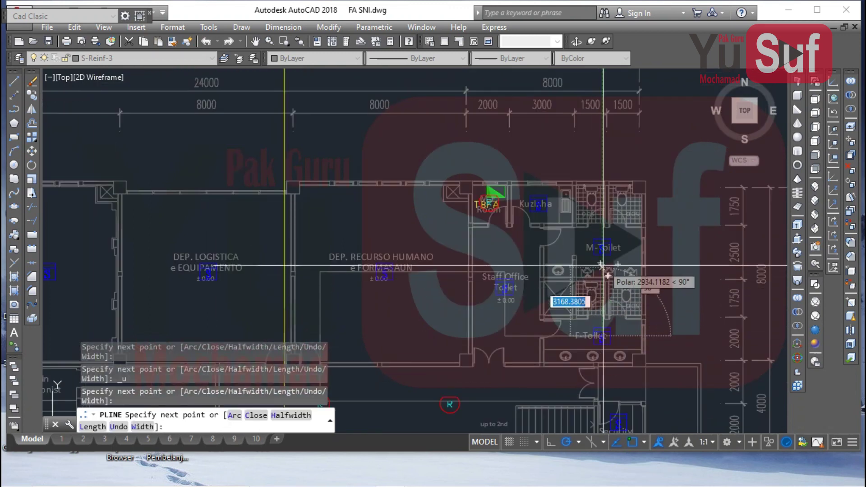
# - Continue the polyline through the M-Toilet and Kuzinha detectors, ending with an arrow-like tip west of the M.E. Room
pyautogui.scroll(4, 599, 289)
pyautogui.moveTo(598, 230); pyautogui.dragTo(604, 306, button='middle')
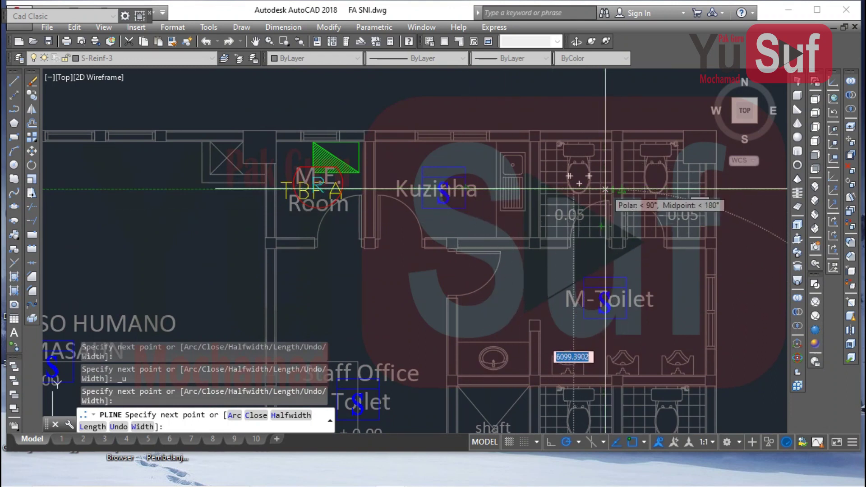
pyautogui.click(605, 189)
pyautogui.moveTo(378, 208); pyautogui.dragTo(475, 220, button='middle')
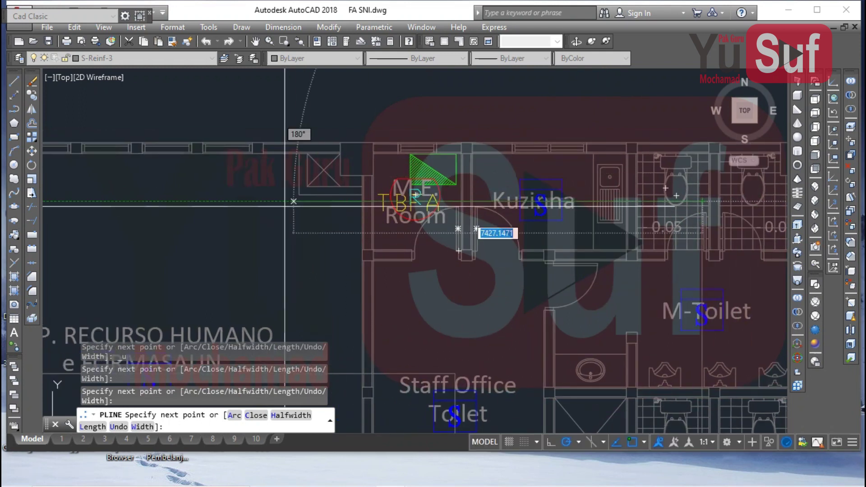
pyautogui.click(243, 201)
pyautogui.scroll(2, 312, 192)
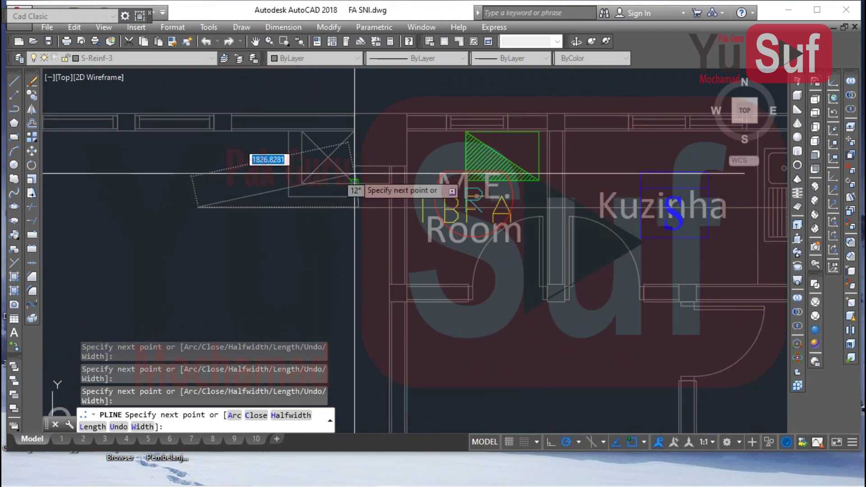
pyautogui.press('Escape')
pyautogui.scroll(-6, 358, 226)
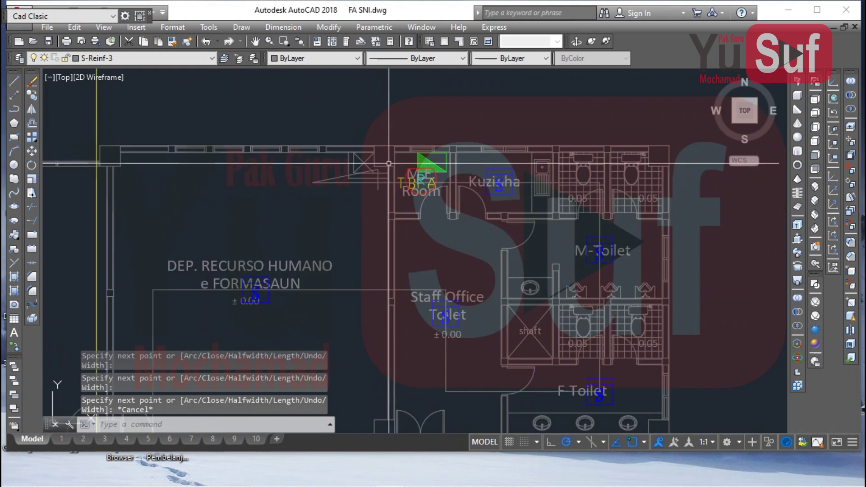
# - Match the new wiring polyline's properties to the magenta polyline above the 1st floor plan
pyautogui.scroll(-4, 333, 199)
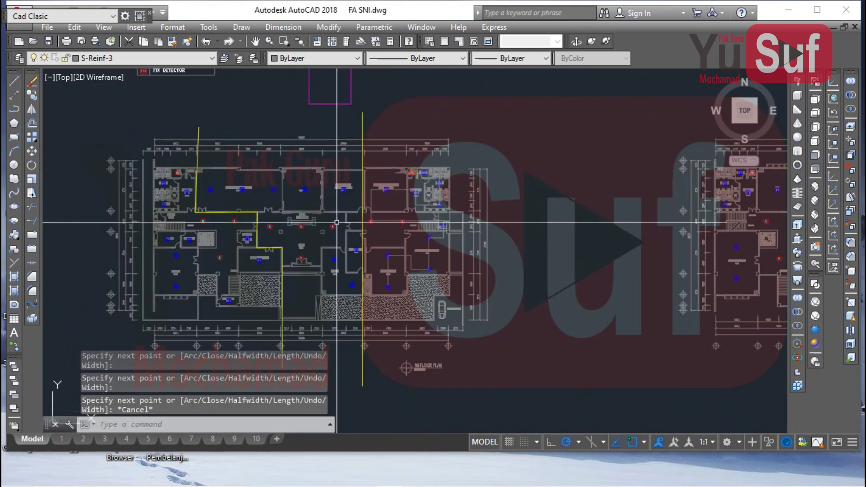
pyautogui.scroll(3, 320, 172)
pyautogui.click(325, 152)
pyautogui.click(294, 139)
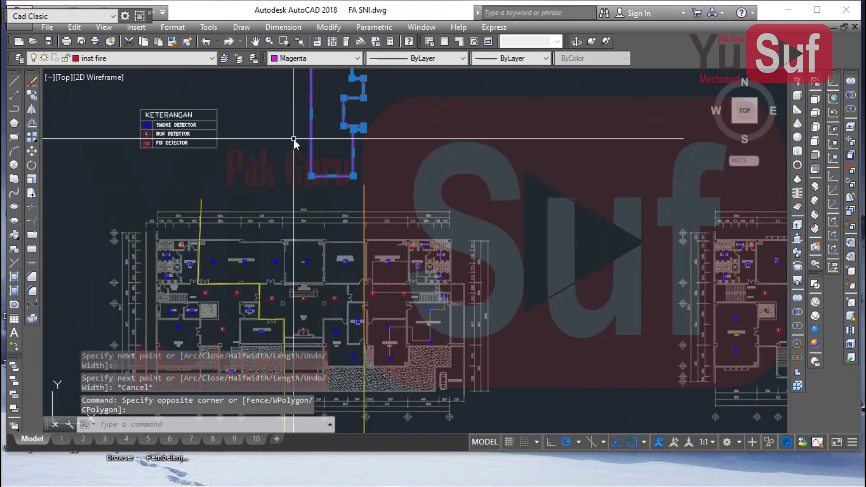
pyautogui.write('MA')
pyautogui.press('Return')
pyautogui.scroll(5, 383, 294)
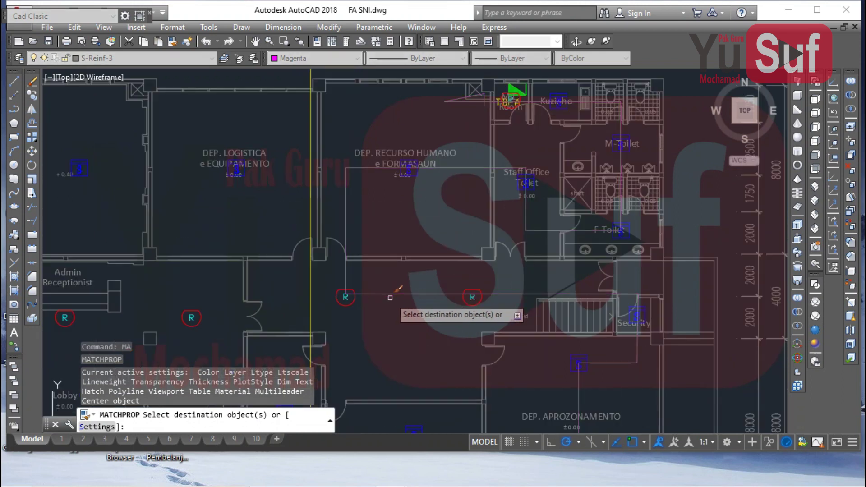
pyautogui.press('Escape')
pyautogui.scroll(-4, 406, 302)
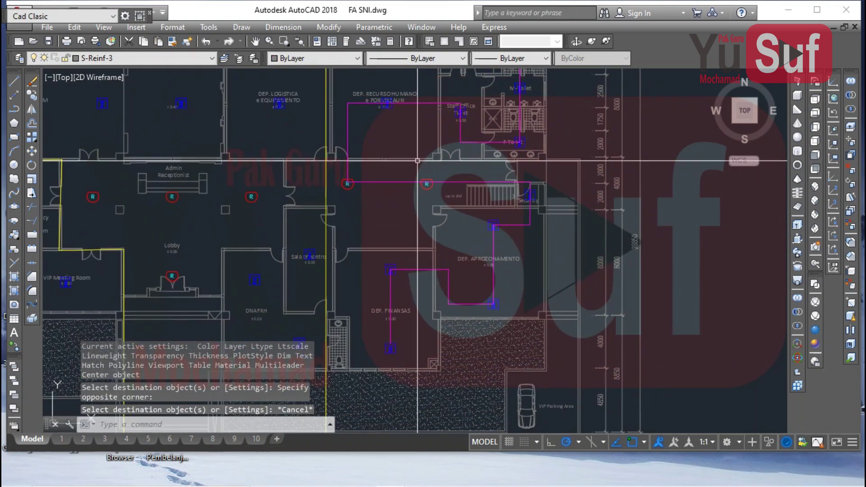
# - Move the red zigzag arrow symbol from beside the magenta sample polyline to the west edge of the southern DEP. FINANSAS detector
pyautogui.scroll(3, 411, 299)
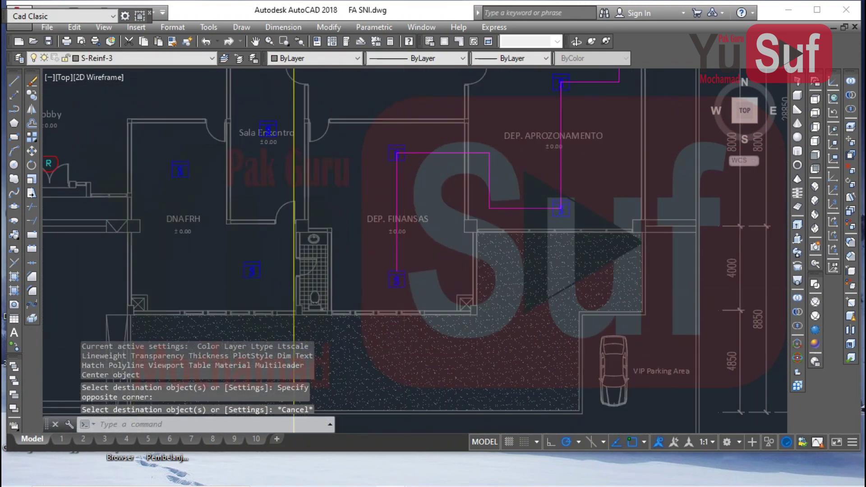
pyautogui.scroll(-5, 398, 284)
pyautogui.scroll(6, 469, 318)
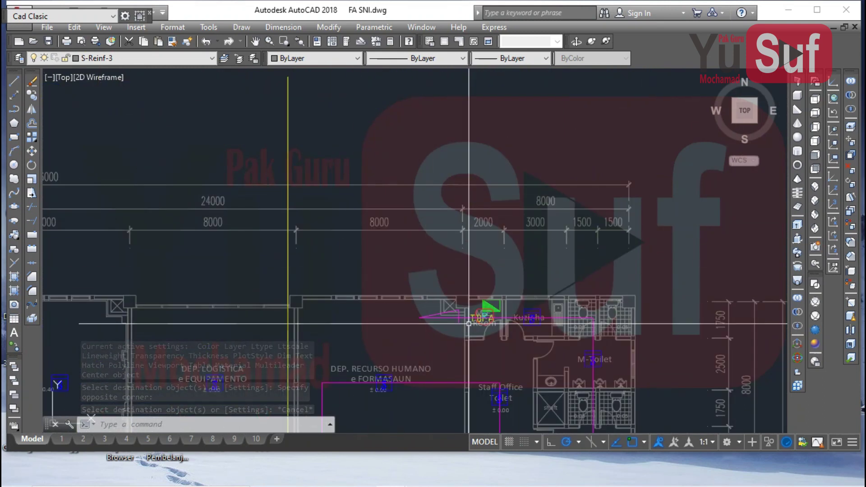
pyautogui.scroll(-6, 408, 179)
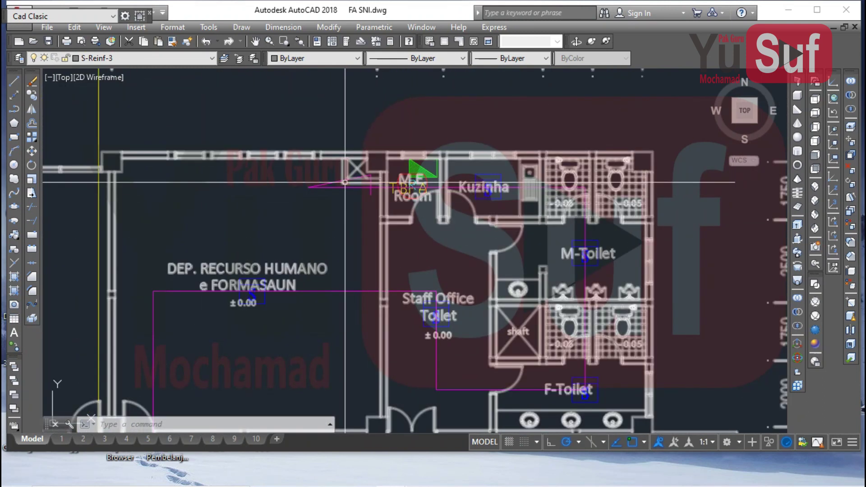
pyautogui.moveTo(346, 177); pyautogui.dragTo(439, 243, button='middle')
pyautogui.moveTo(387, 172)
pyautogui.mouseDown(button='middle')
pyautogui.moveTo(448, 252)
pyautogui.moveTo(465, 305)
pyautogui.mouseUp(button='middle')
pyautogui.moveTo(426, 169); pyautogui.dragTo(432, 297, button='middle')
pyautogui.scroll(3, 448, 223)
pyautogui.click(452, 213)
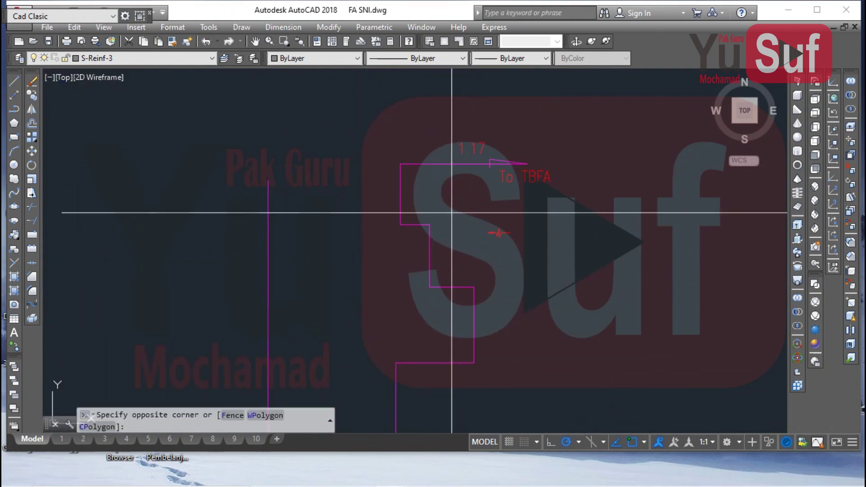
pyautogui.click(519, 253)
pyautogui.write('m')
pyautogui.press('Return')
pyautogui.click(505, 232)
pyautogui.scroll(-5, 446, 316)
pyautogui.scroll(8, 401, 186)
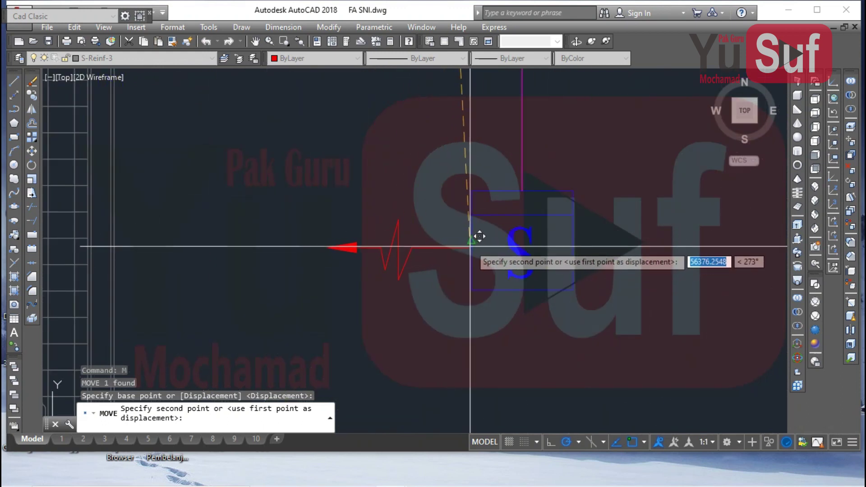
pyautogui.press('Escape')
pyautogui.click(437, 256)
pyautogui.press('Escape')
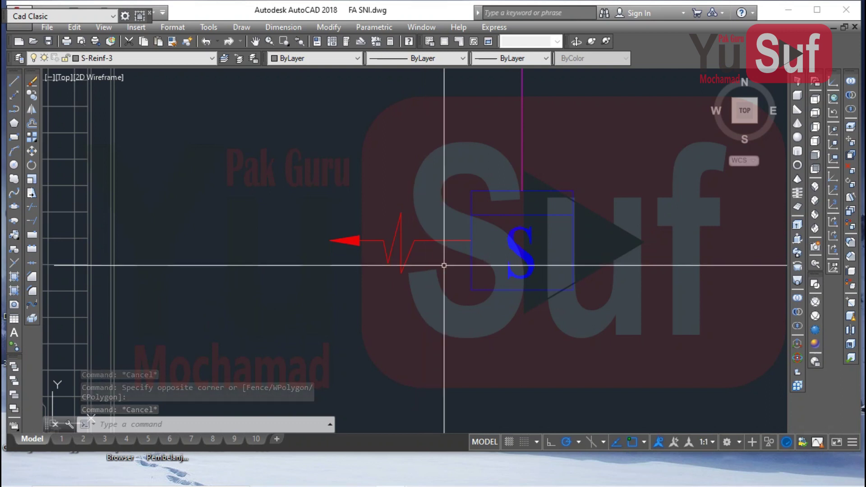
pyautogui.moveTo(566, 235); pyautogui.dragTo(538, 226, button='middle')
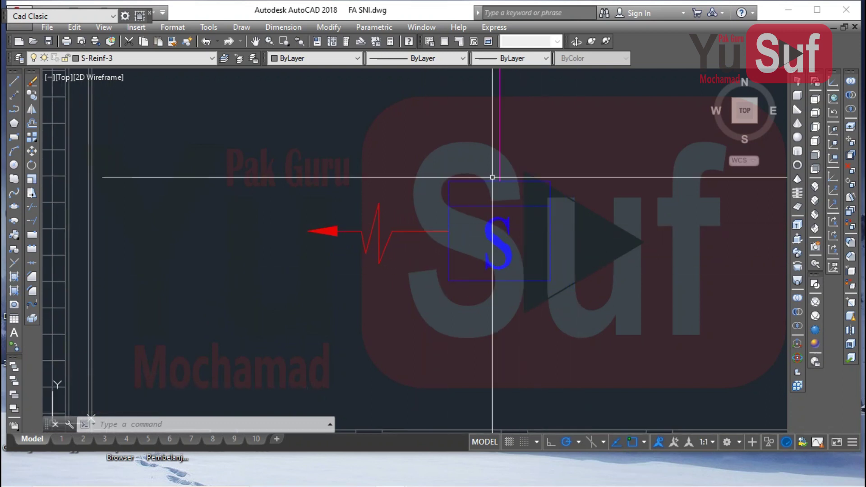
# - Move the "To TBFA" label from the magenta sample polyline to beside the new wiring's arrow tip in DEP. RECURSO HUMANO
pyautogui.scroll(-3, 479, 213)
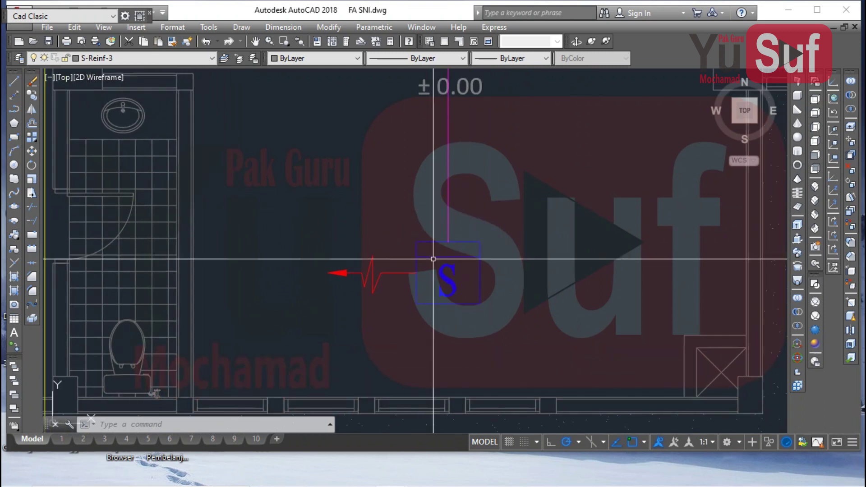
pyautogui.scroll(-4, 440, 293)
pyautogui.moveTo(619, 178)
pyautogui.mouseDown(button='middle')
pyautogui.moveTo(598, 245)
pyautogui.moveTo(551, 283)
pyautogui.mouseUp(button='middle')
pyautogui.moveTo(301, 121)
pyautogui.mouseDown(button='middle')
pyautogui.moveTo(213, 174)
pyautogui.moveTo(211, 292)
pyautogui.mouseUp(button='middle')
pyautogui.moveTo(620, 168)
pyautogui.mouseDown(button='middle')
pyautogui.moveTo(624, 309)
pyautogui.moveTo(623, 288)
pyautogui.mouseUp(button='middle')
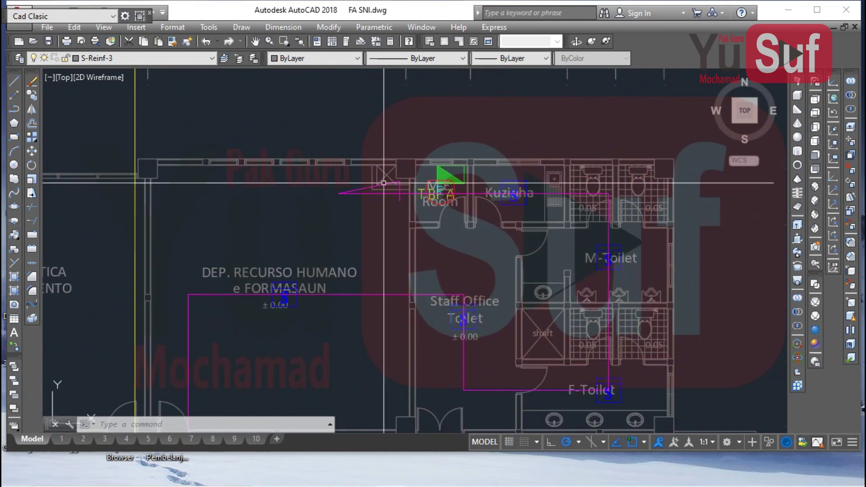
pyautogui.scroll(4, 431, 195)
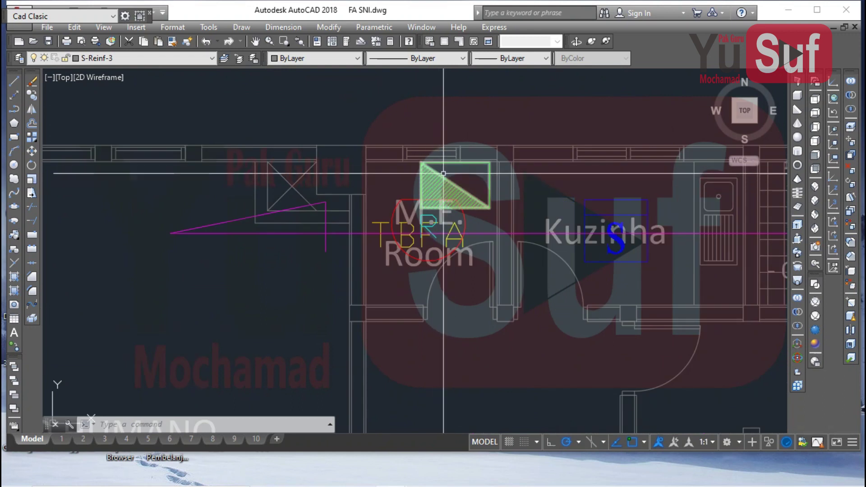
pyautogui.scroll(-5, 450, 165)
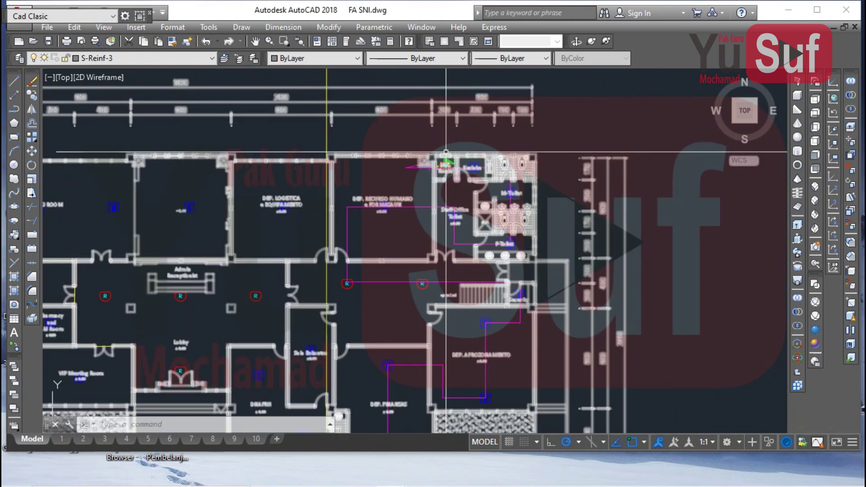
pyautogui.moveTo(453, 111); pyautogui.dragTo(463, 288, button='middle')
pyautogui.moveTo(395, 147); pyautogui.dragTo(446, 321, button='middle')
pyautogui.scroll(2, 415, 321)
pyautogui.moveTo(426, 161); pyautogui.dragTo(402, 280, button='middle')
pyautogui.moveTo(427, 129); pyautogui.dragTo(397, 294, button='middle')
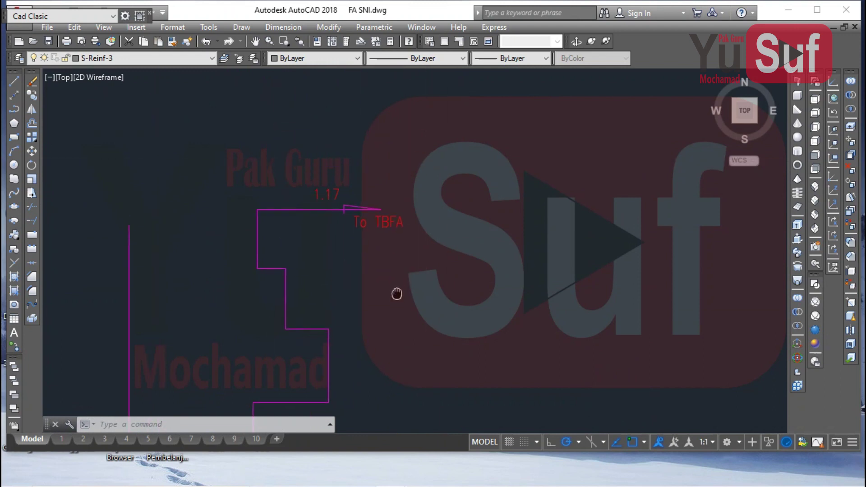
pyautogui.press('Return')
pyautogui.click(385, 216)
pyautogui.scroll(-4, 407, 170)
pyautogui.moveTo(466, 428); pyautogui.dragTo(401, 110, button='middle')
pyautogui.scroll(2, 343, 156)
pyautogui.scroll(3, 352, 162)
pyautogui.click(392, 125)
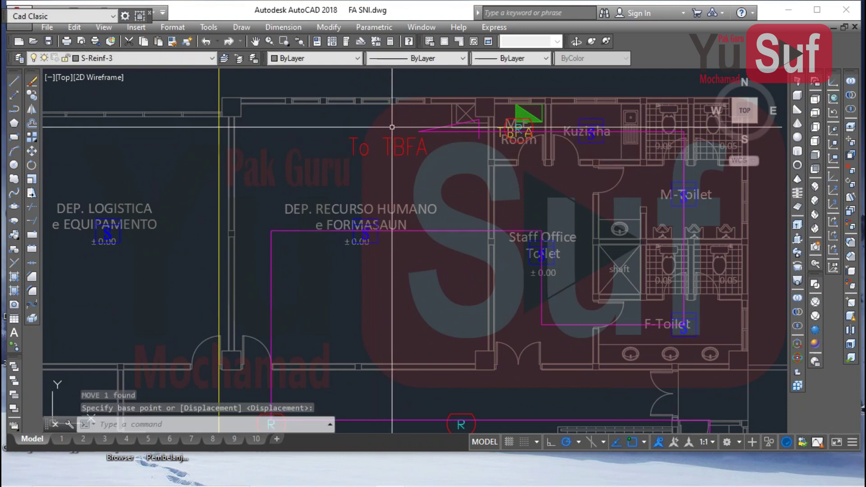
# - Move the "1.17" label from the magenta sample polyline to just below the M.E. Room name
pyautogui.scroll(-4, 373, 200)
pyautogui.scroll(-2, 350, 127)
pyautogui.scroll(6, 383, 161)
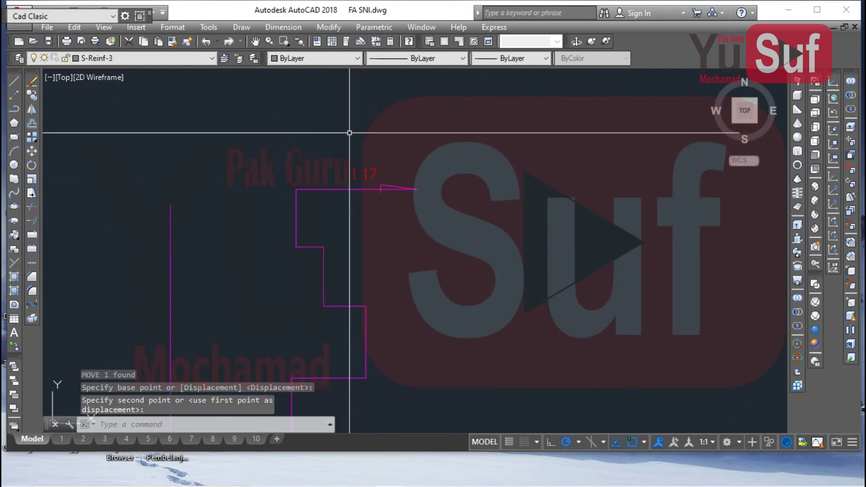
pyautogui.click(347, 131)
pyautogui.click(396, 207)
pyautogui.write('m')
pyautogui.press('Return')
pyautogui.click(357, 181)
pyautogui.scroll(-6, 448, 188)
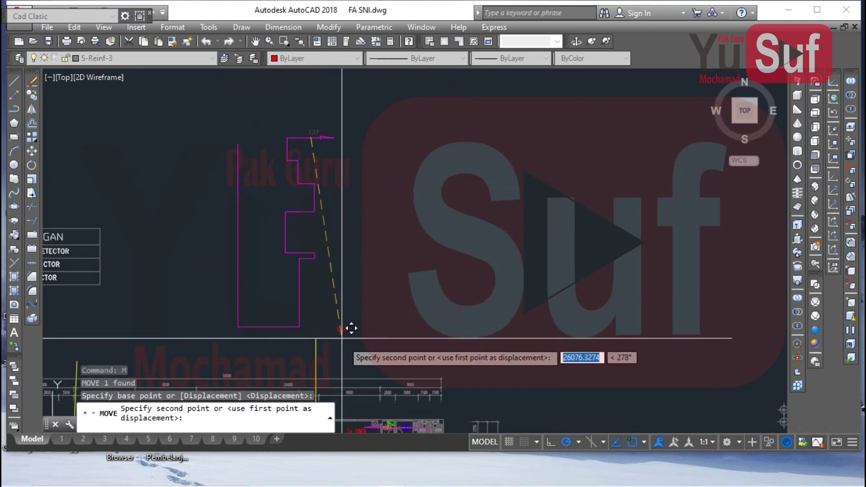
pyautogui.scroll(6, 352, 136)
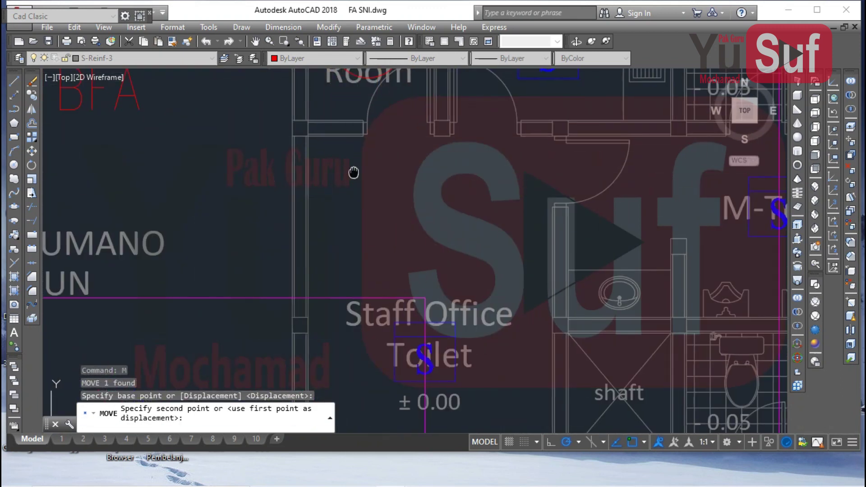
pyautogui.press('Escape')
# - Change the text of the moved label below the M.E. Room name to 1.13
pyautogui.scroll(-5, 365, 144)
pyautogui.moveTo(390, 112); pyautogui.dragTo(353, 143, button='middle')
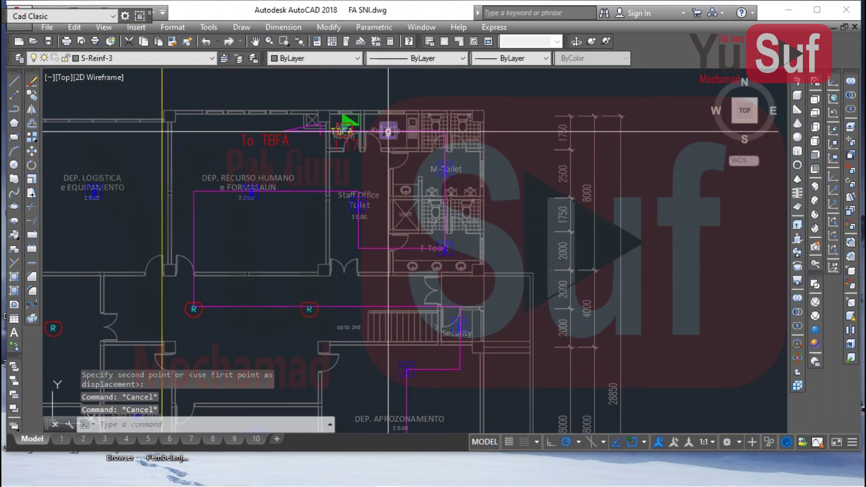
pyautogui.moveTo(346, 139); pyautogui.dragTo(318, 117, button='middle')
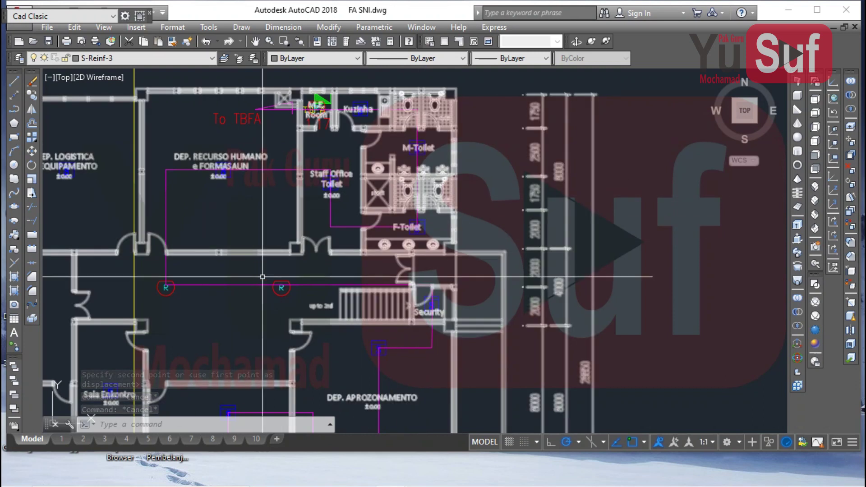
pyautogui.moveTo(421, 318); pyautogui.dragTo(424, 129, button='middle')
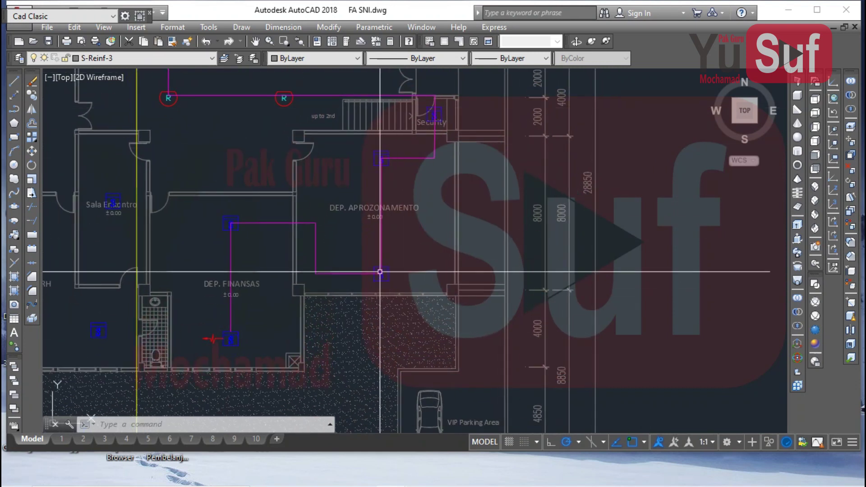
pyautogui.scroll(-3, 290, 219)
pyautogui.scroll(10, 291, 212)
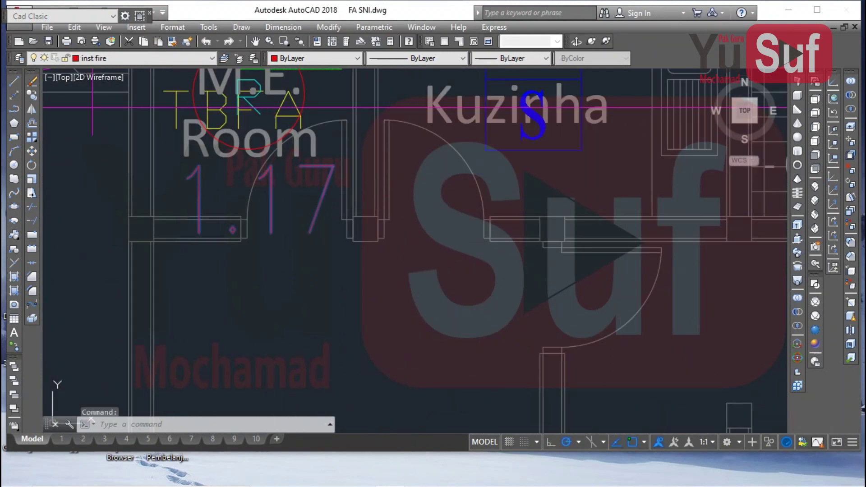
pyautogui.doubleClick(291, 194)
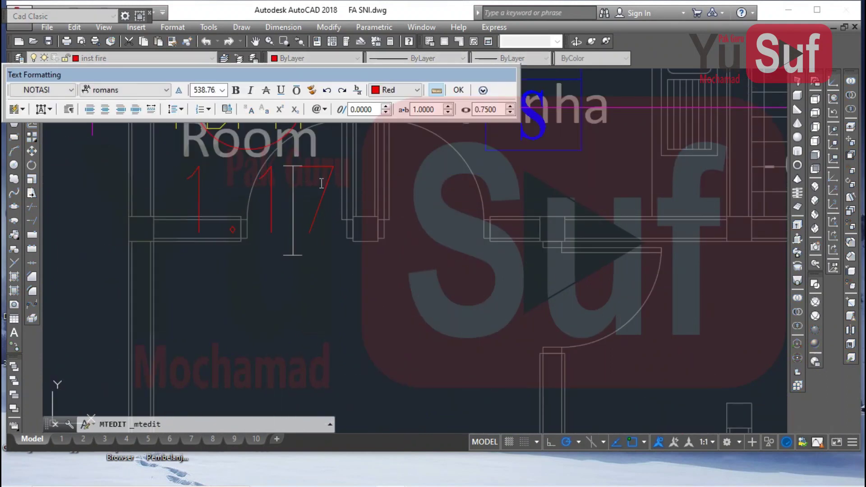
pyautogui.press('BackSpace')
pyautogui.write('3')
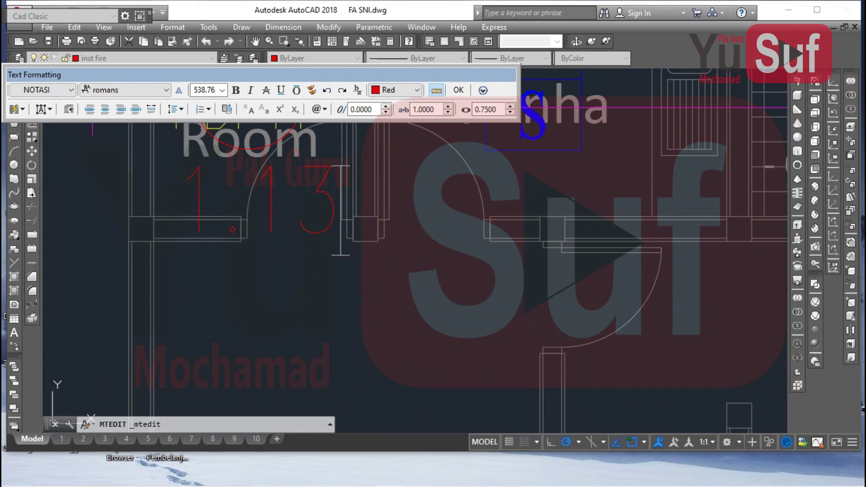
pyautogui.click(337, 216)
# - Review the east zone's finished wiring route, its detectors and its TBFA labels
pyautogui.moveTo(329, 208); pyautogui.dragTo(388, 200, button='middle')
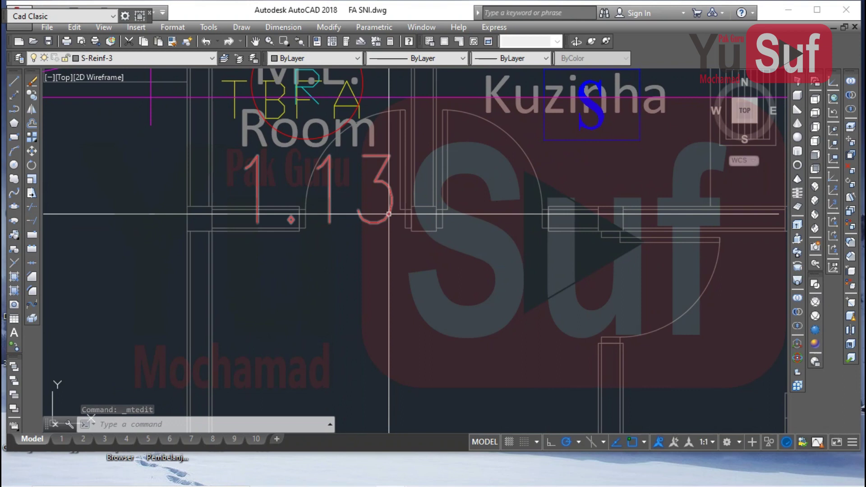
pyautogui.scroll(-2, 316, 223)
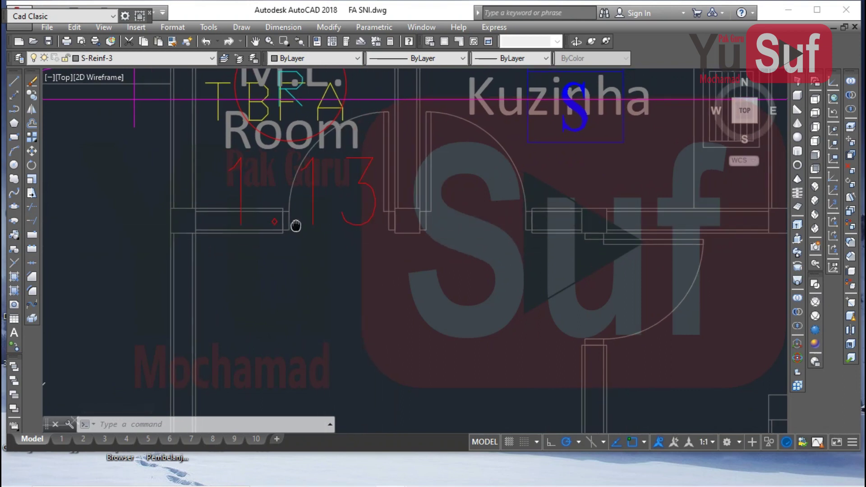
pyautogui.moveTo(304, 222)
pyautogui.mouseDown(button='middle')
pyautogui.moveTo(271, 212)
pyautogui.moveTo(283, 215)
pyautogui.mouseUp(button='middle')
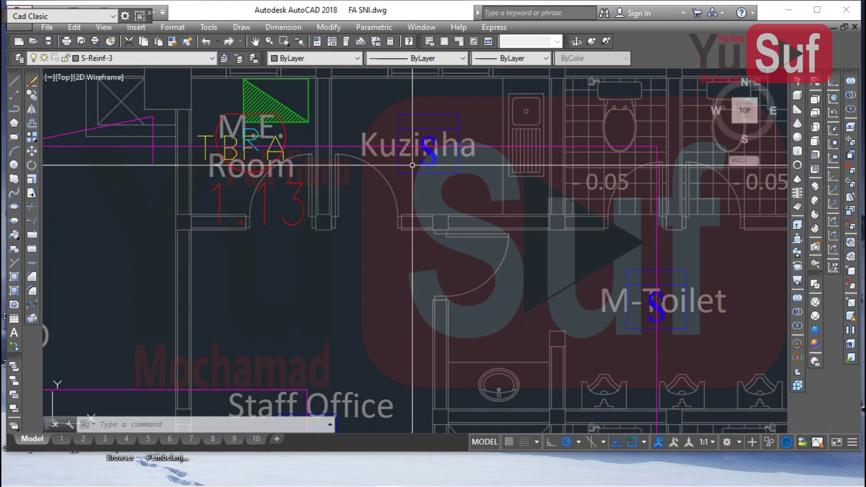
pyautogui.scroll(-2, 412, 165)
pyautogui.moveTo(321, 155); pyautogui.dragTo(315, 143, button='middle')
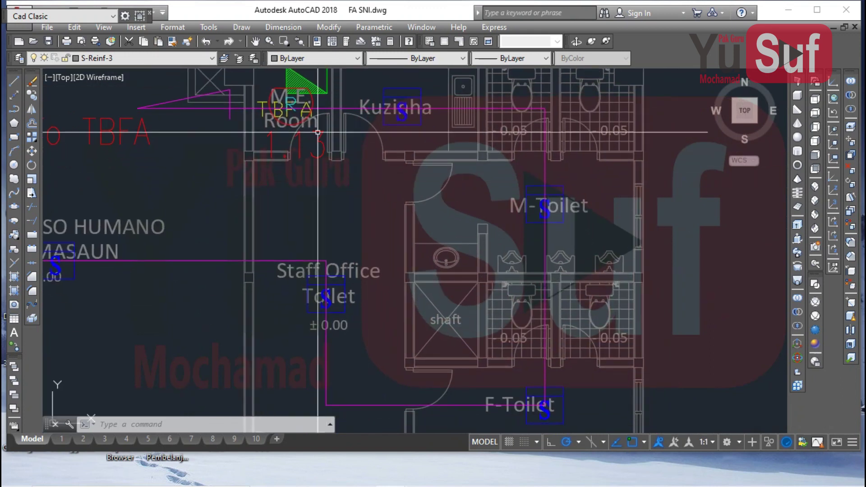
pyautogui.scroll(-5, 316, 111)
pyautogui.moveTo(286, 225)
pyautogui.mouseDown(button='middle')
pyautogui.moveTo(287, 188)
pyautogui.moveTo(324, 240)
pyautogui.mouseUp(button='middle')
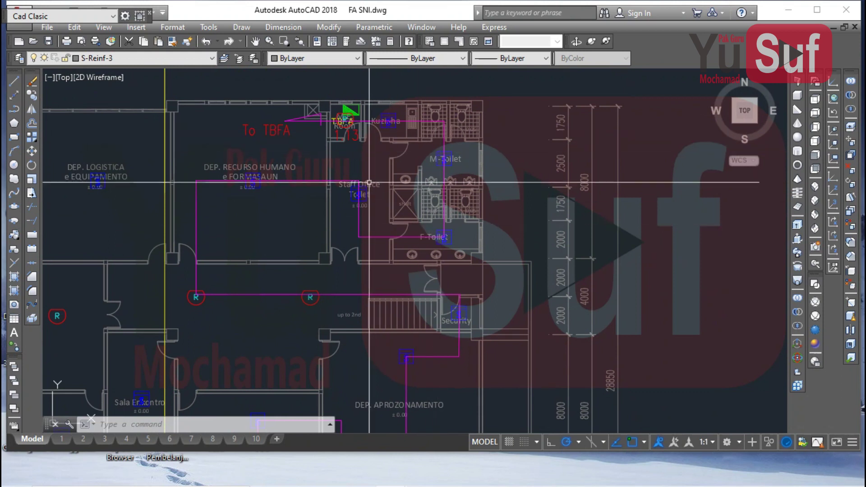
pyautogui.moveTo(304, 407); pyautogui.dragTo(303, 251, button='middle')
pyautogui.moveTo(346, 225); pyautogui.dragTo(381, 428, button='middle')
pyautogui.scroll(2, 424, 162)
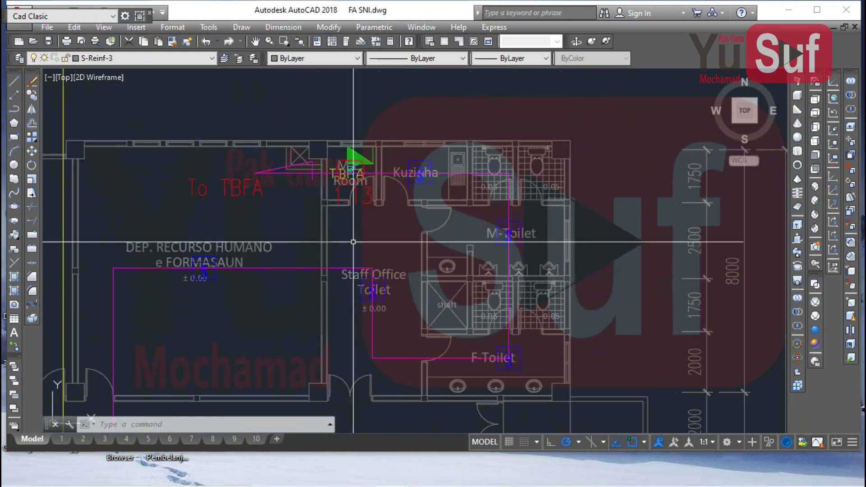
pyautogui.moveTo(353, 243); pyautogui.dragTo(362, 214, button='middle')
pyautogui.moveTo(315, 240); pyautogui.dragTo(331, 362, button='middle')
pyautogui.moveTo(398, 225); pyautogui.dragTo(389, 191, button='middle')
pyautogui.scroll(-3, 406, 172)
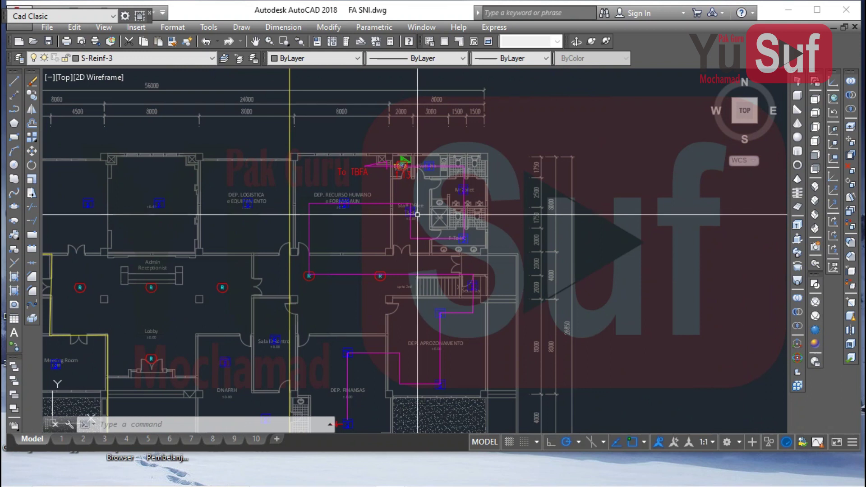
# - Erase the magenta sample polyline above the 1st floor plan
pyautogui.moveTo(393, 185); pyautogui.dragTo(531, 116, button='middle')
pyautogui.moveTo(501, 167); pyautogui.dragTo(503, 369, button='middle')
pyautogui.scroll(-2, 458, 304)
pyautogui.moveTo(436, 218); pyautogui.dragTo(442, 126, button='middle')
pyautogui.click(547, 126)
pyautogui.click(425, 77)
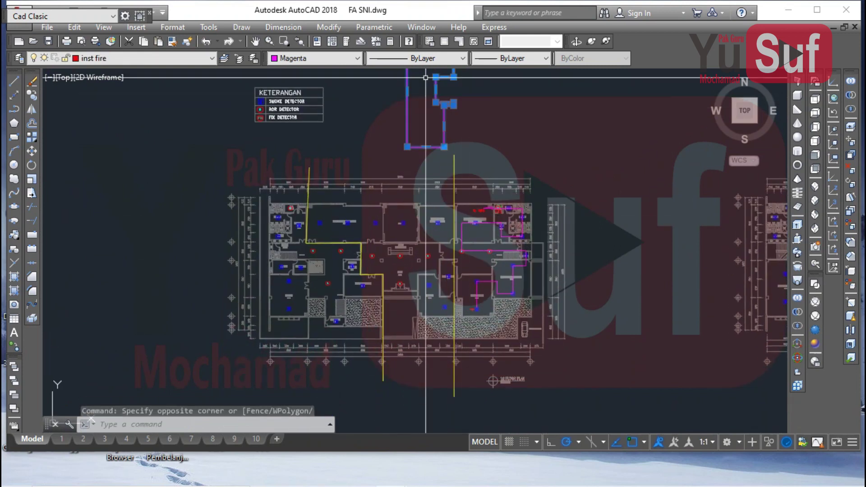
pyautogui.write('e')
pyautogui.press('Return')
# - Draw the middle zone's wiring polyline from the westernmost REGULAR MEETING ROOM detector straight east to the DEP. LOGISTICA detector
pyautogui.scroll(4, 435, 247)
pyautogui.moveTo(435, 247); pyautogui.dragTo(465, 267, button='middle')
pyautogui.write('pl')
pyautogui.press('Return')
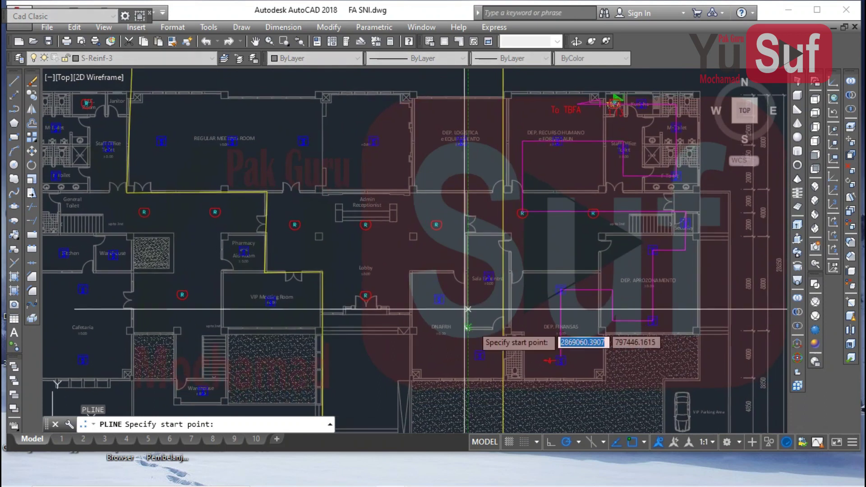
pyautogui.scroll(2, 164, 148)
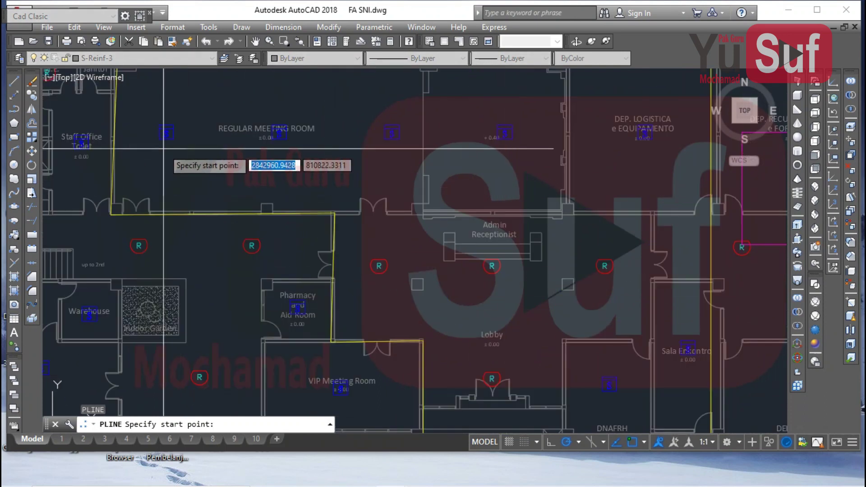
pyautogui.scroll(-2, 163, 148)
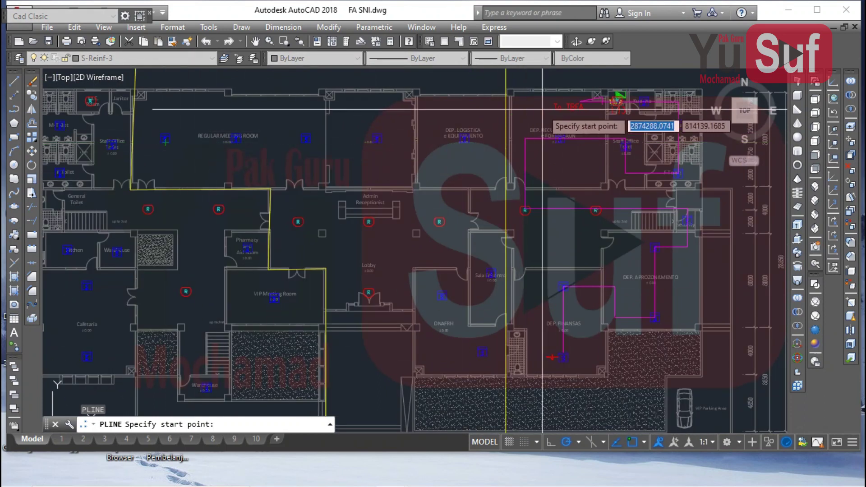
pyautogui.moveTo(243, 176)
pyautogui.mouseDown(button='middle')
pyautogui.moveTo(264, 158)
pyautogui.moveTo(280, 175)
pyautogui.mouseUp(button='middle')
pyautogui.scroll(2, 259, 163)
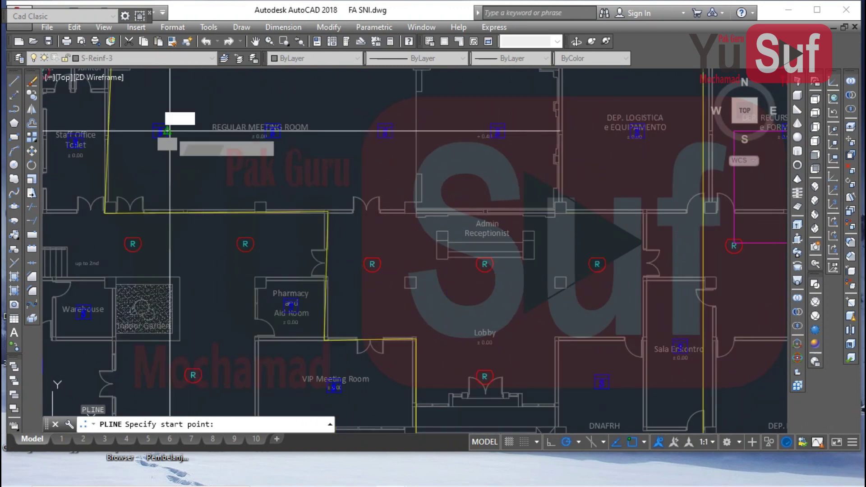
pyautogui.click(169, 131)
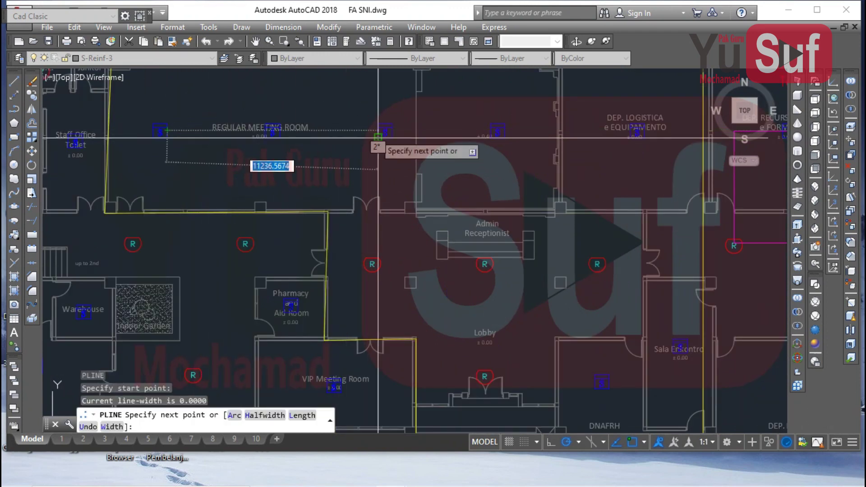
pyautogui.moveTo(382, 134); pyautogui.dragTo(262, 159, button='middle')
pyautogui.moveTo(363, 157)
pyautogui.mouseDown(button='middle')
pyautogui.moveTo(273, 151)
pyautogui.moveTo(340, 110)
pyautogui.moveTo(352, 79)
pyautogui.moveTo(415, 151)
pyautogui.mouseUp(button='middle')
pyautogui.scroll(-2, 370, 84)
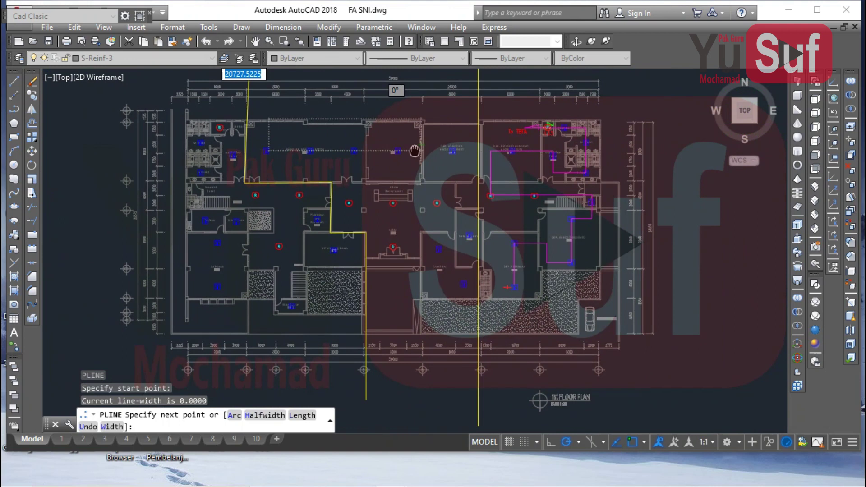
pyautogui.scroll(5, 420, 150)
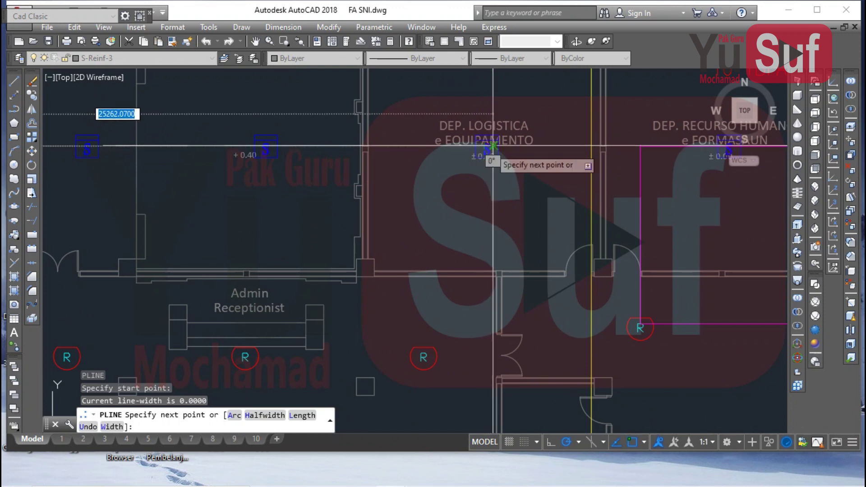
pyautogui.click(489, 146)
# - Continue the polyline south to the lobby's upper ROR detector row, then west through it to the westernmost lobby detector
pyautogui.scroll(-3, 489, 147)
pyautogui.scroll(2, 485, 225)
pyautogui.moveTo(485, 226); pyautogui.dragTo(477, 178, button='middle')
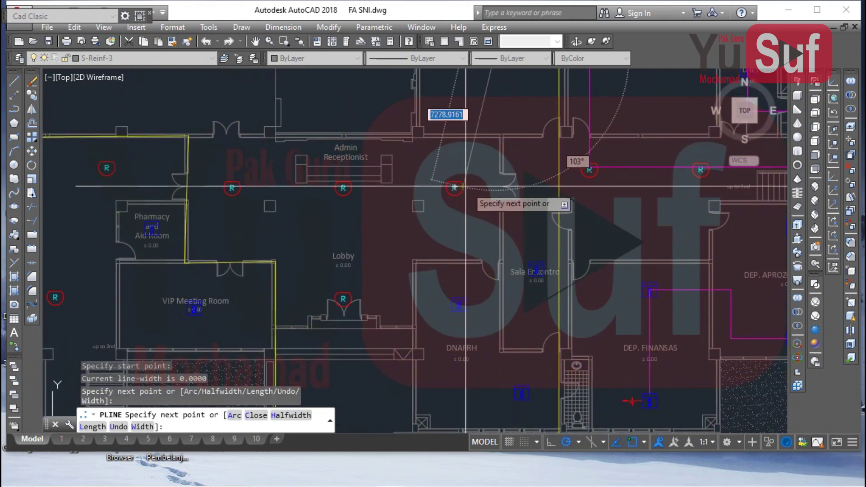
pyautogui.click(492, 187)
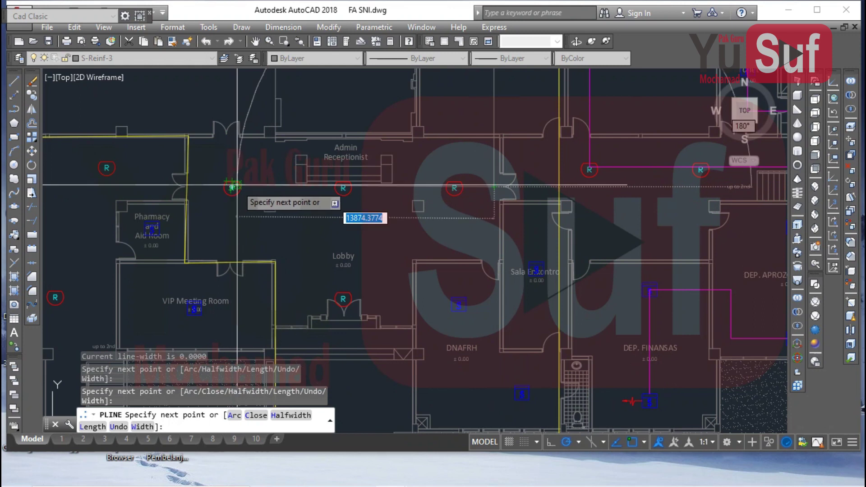
pyautogui.scroll(6, 231, 186)
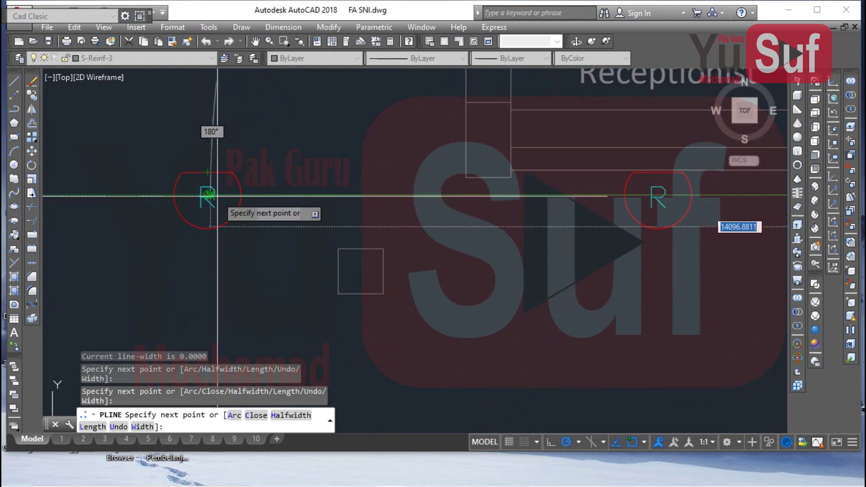
pyautogui.click(218, 195)
# - Continue the polyline south from the westernmost lobby detector, then east and south to the ROR detector at the lobby entrance
pyautogui.scroll(-6, 227, 139)
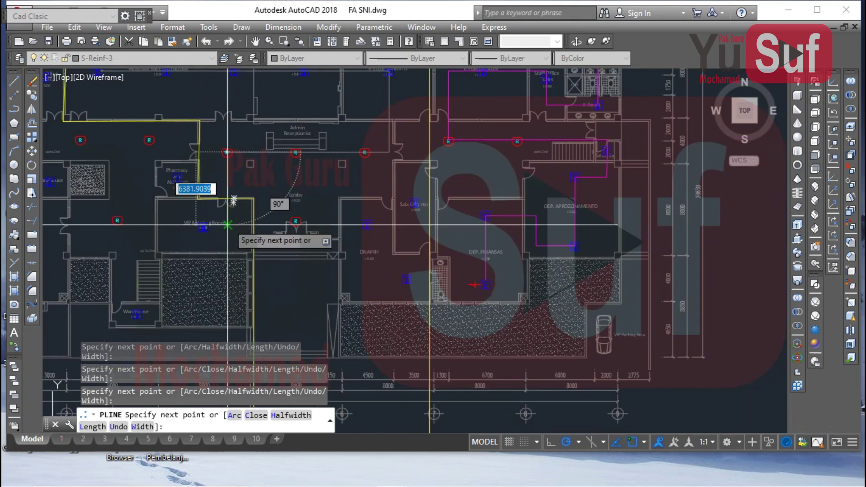
pyautogui.moveTo(228, 224); pyautogui.dragTo(228, 184, button='middle')
pyautogui.scroll(2, 289, 156)
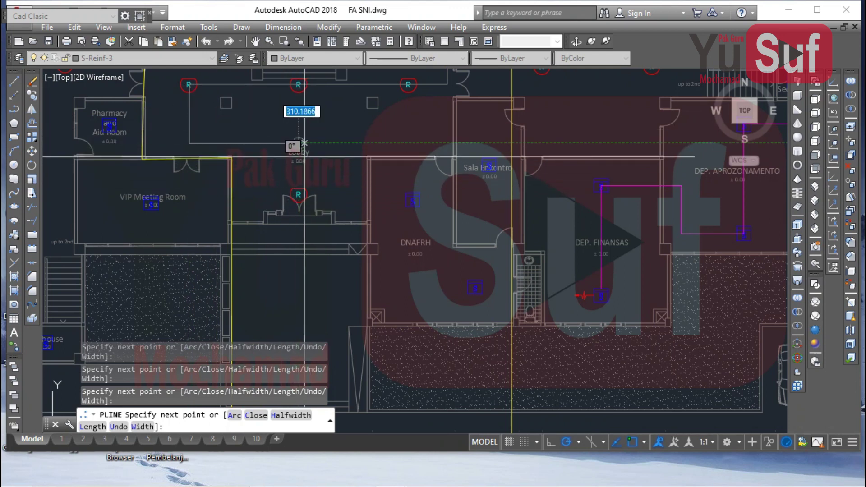
pyautogui.scroll(3, 287, 218)
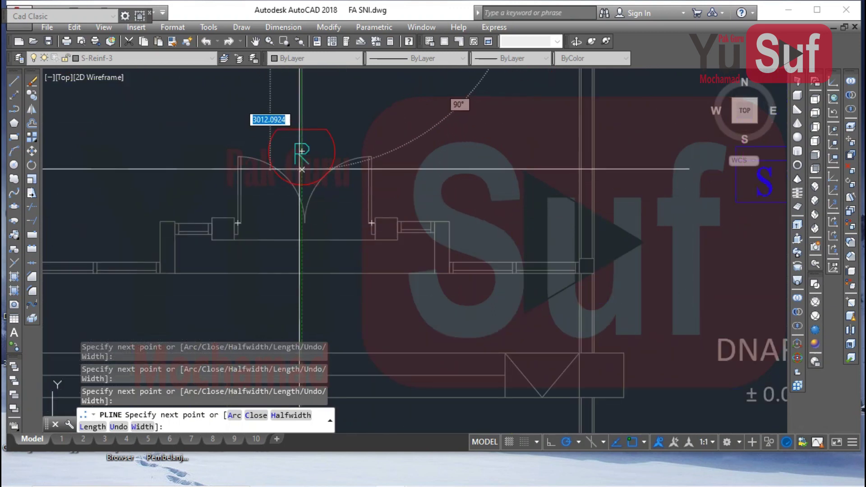
pyautogui.scroll(5, 302, 164)
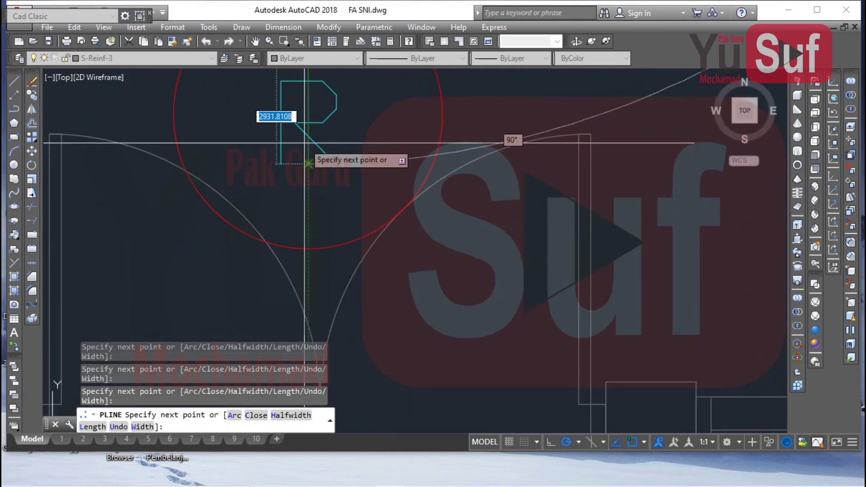
pyautogui.scroll(-5, 309, 164)
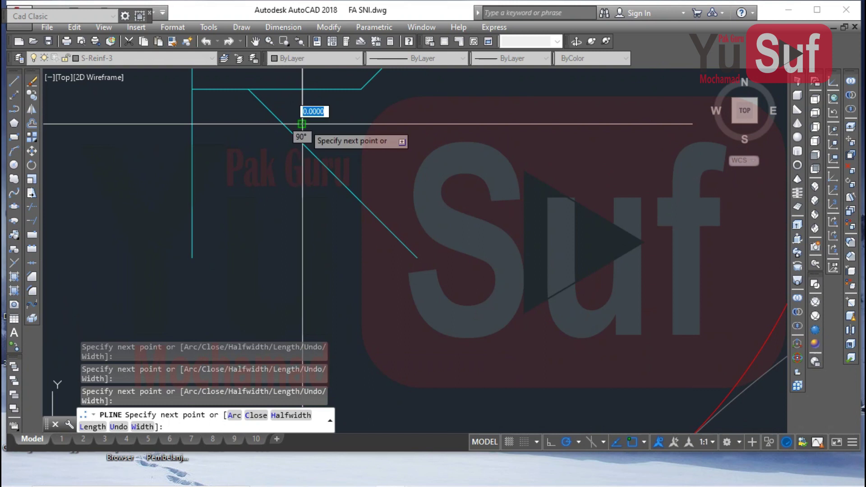
pyautogui.scroll(4, 271, 144)
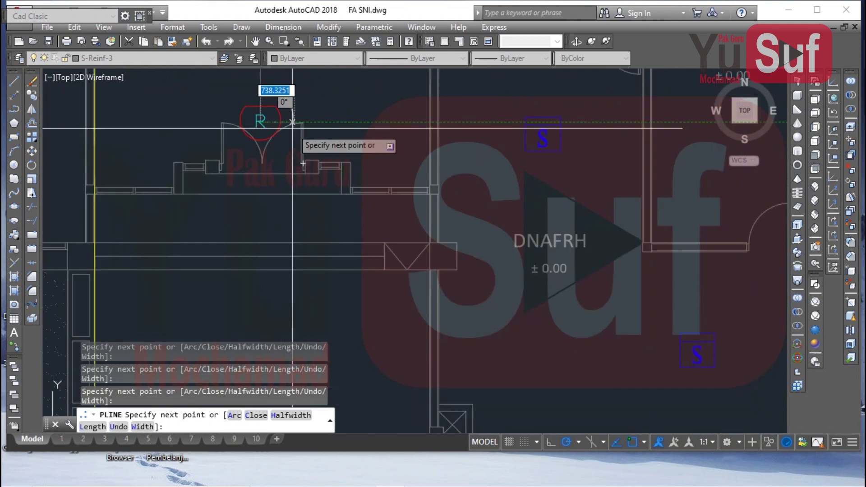
pyautogui.scroll(4, 274, 134)
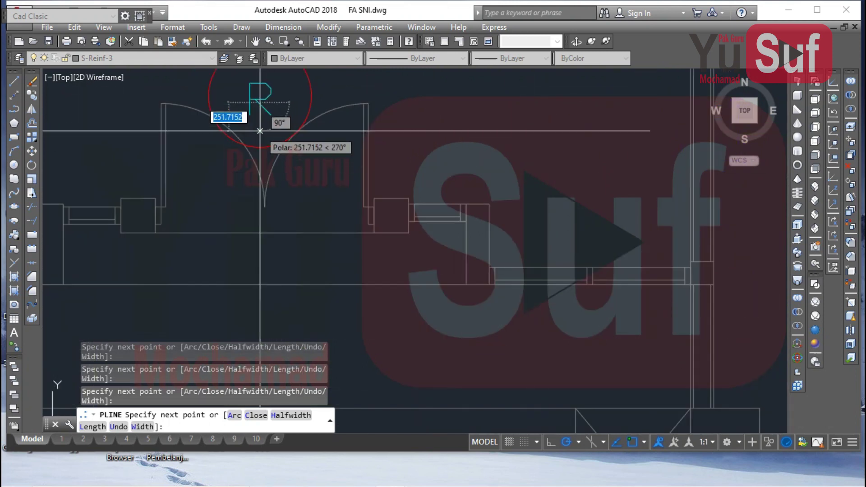
pyautogui.scroll(-4, 260, 131)
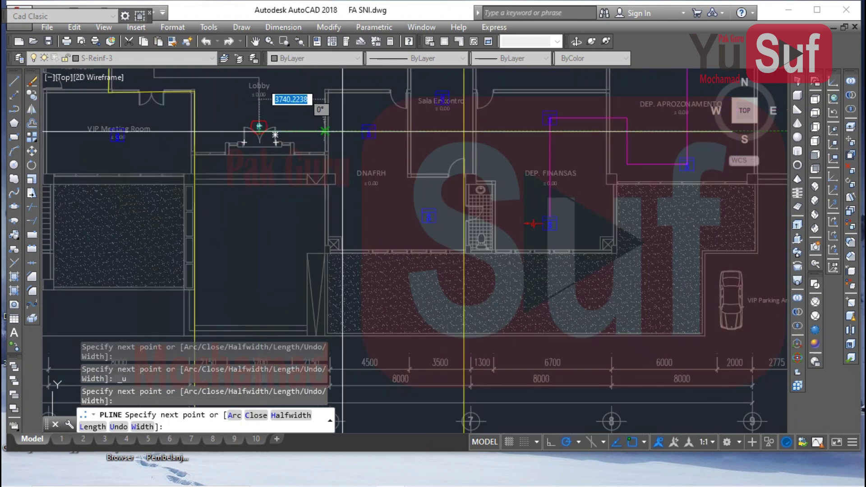
# - Continue the polyline east to the upper DNAFRH detector, then south to the level of the lower DNAFRH detector
pyautogui.scroll(2, 392, 131)
pyautogui.scroll(2, 368, 131)
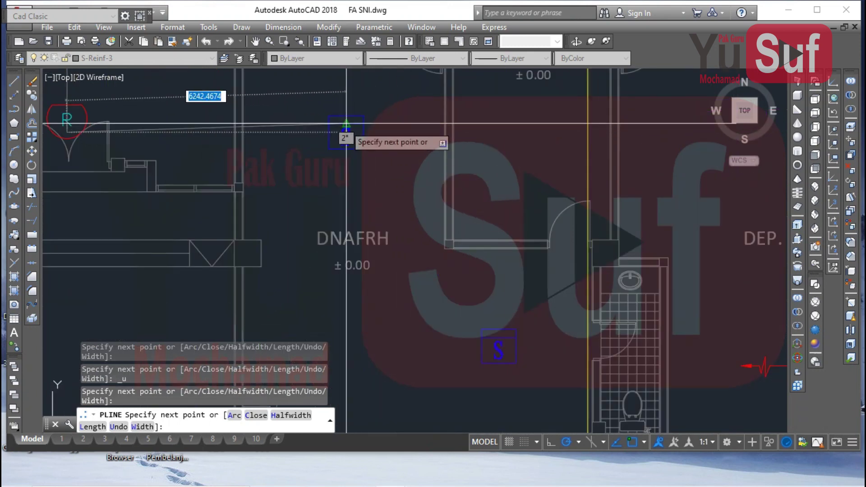
pyautogui.click(345, 131)
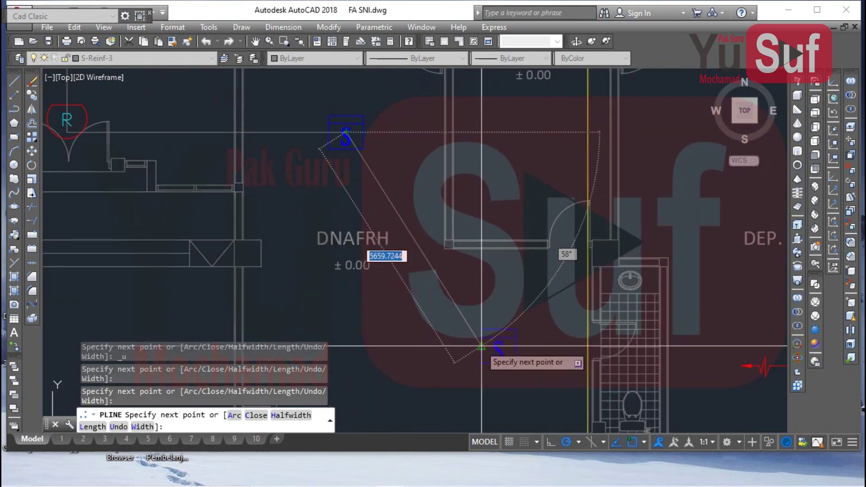
pyautogui.click(346, 346)
pyautogui.scroll(-2, 354, 340)
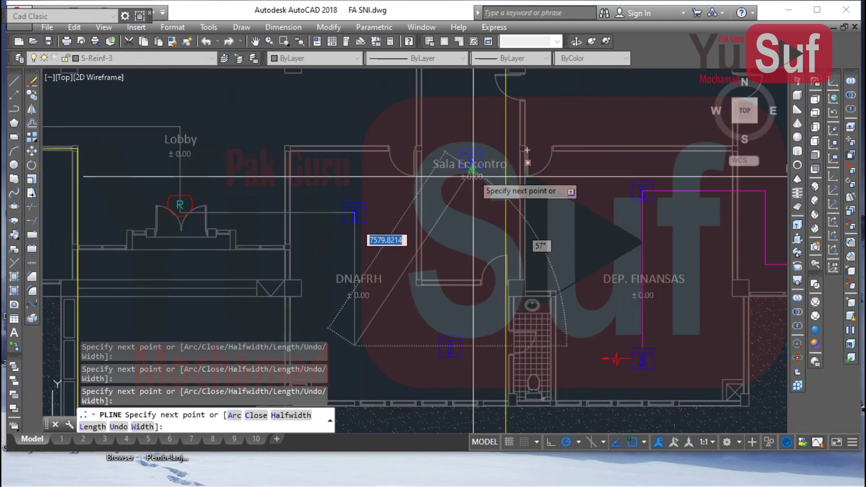
# - Run the polyline east past the lower DNAFRH detector and north through the Sala Enkontro detector, finishing it with a half arrowhead
pyautogui.scroll(-3, 472, 346)
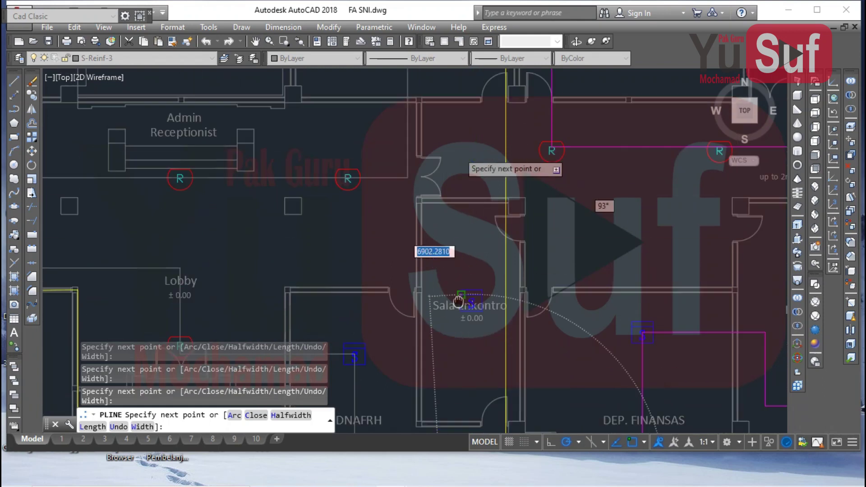
pyautogui.scroll(3, 467, 262)
pyautogui.click(467, 245)
pyautogui.scroll(2, 468, 246)
pyautogui.click(444, 323)
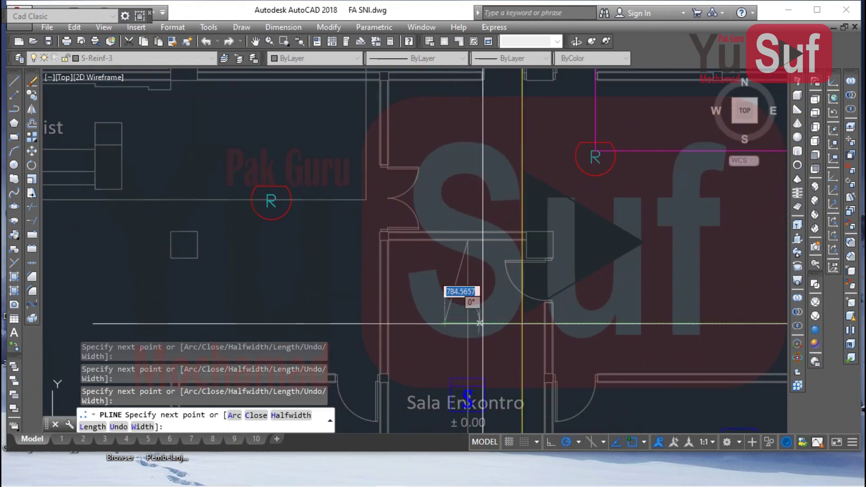
pyautogui.press('Escape')
# - Copy the "To TBFA" label from the DEP. RECURSO HUMANO room to just above the new arrowhead at Sala Enkontro
pyautogui.scroll(-4, 496, 293)
pyautogui.scroll(2, 523, 171)
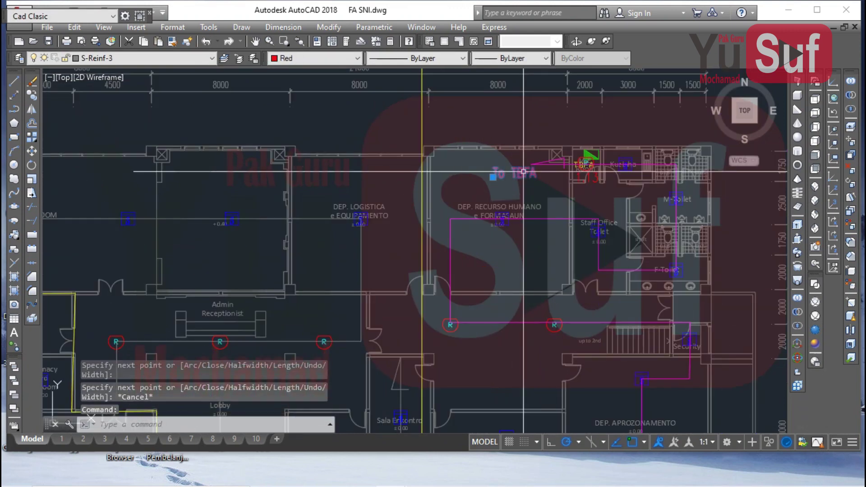
pyautogui.write('co')
pyautogui.press('Return')
pyautogui.click(523, 172)
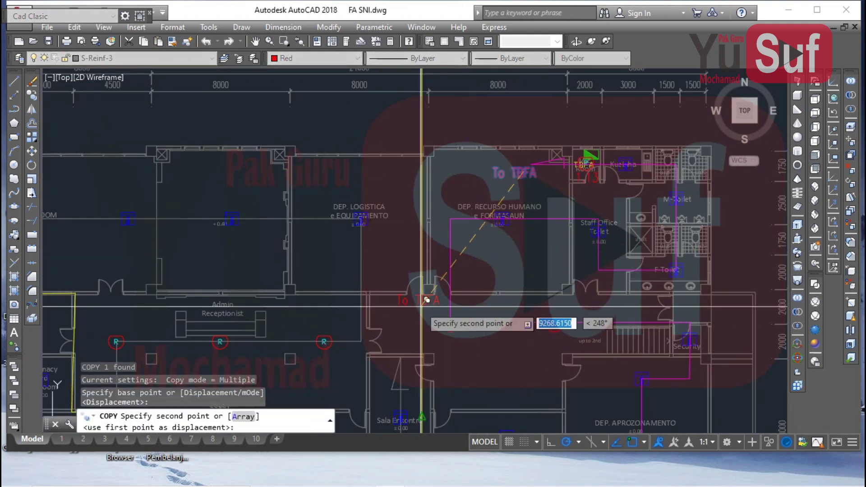
pyautogui.moveTo(408, 341); pyautogui.dragTo(492, 235, button='middle')
pyautogui.scroll(5, 491, 239)
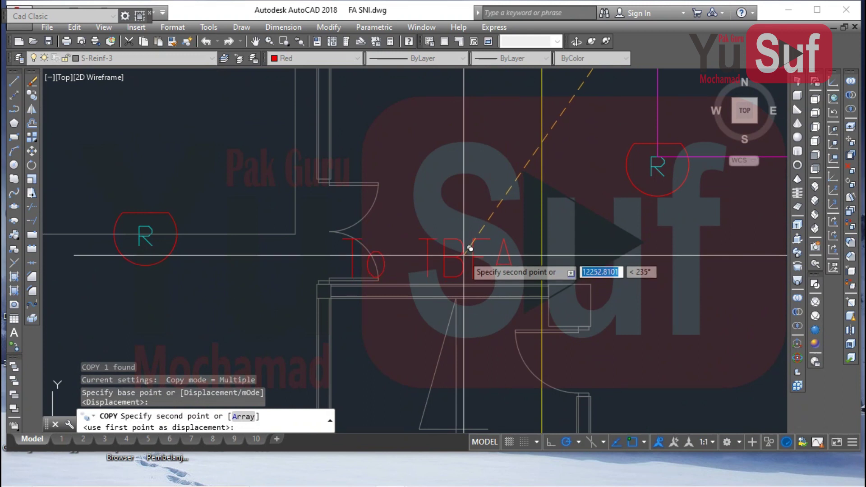
pyautogui.click(470, 249)
pyautogui.press('Escape')
pyautogui.scroll(-4, 485, 225)
# - Match the middle zone's wiring polyline to the properties of the east zone's magenta polyline
pyautogui.click(545, 209)
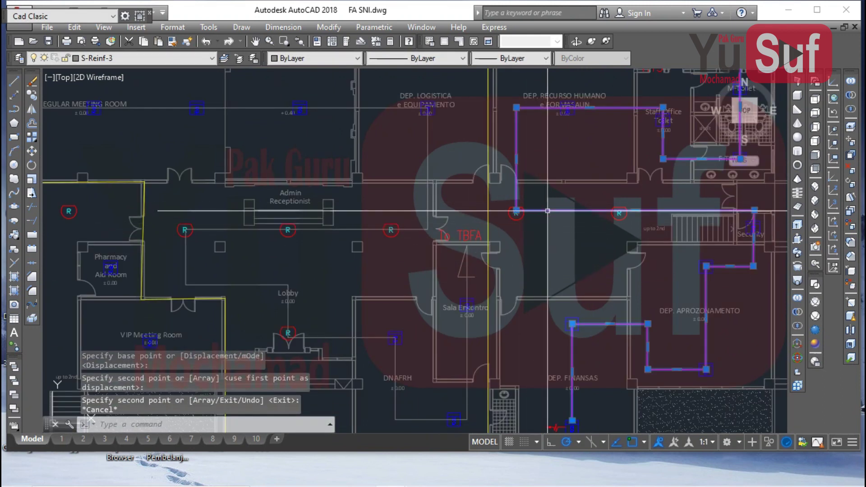
pyautogui.write('ma')
pyautogui.press('Return')
pyautogui.click(465, 276)
pyautogui.press('Escape')
# - Copy the east zone's 1.13 label to a spot beside the wiring line above the Sala Enkontro detector
pyautogui.moveTo(465, 276)
pyautogui.mouseDown(button='middle')
pyautogui.moveTo(508, 239)
pyautogui.moveTo(508, 227)
pyautogui.moveTo(408, 269)
pyautogui.mouseUp(button='middle')
pyautogui.moveTo(504, 167); pyautogui.dragTo(415, 247, button='middle')
pyautogui.scroll(4, 494, 149)
pyautogui.click(494, 149)
pyautogui.write('co')
pyautogui.press('Return')
pyautogui.click(500, 148)
pyautogui.scroll(-5, 512, 137)
pyautogui.scroll(8, 436, 260)
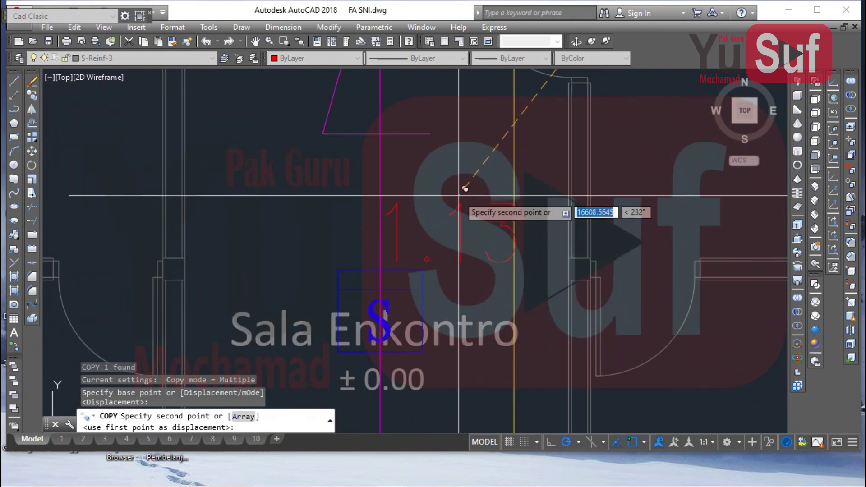
pyautogui.click(459, 195)
pyautogui.press('Escape')
pyautogui.scroll(-6, 433, 179)
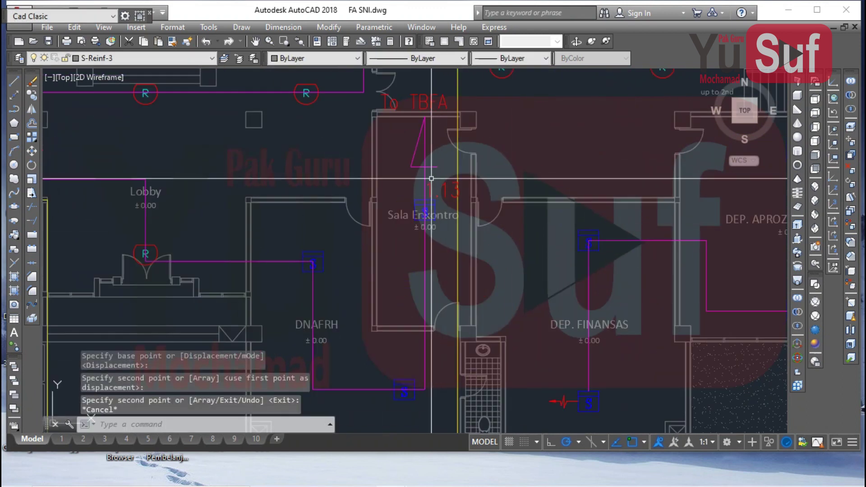
# - Change the zone number in the copied Sala Enkontro label to 2, making the label 2.13
pyautogui.scroll(6, 431, 179)
pyautogui.doubleClick(414, 200)
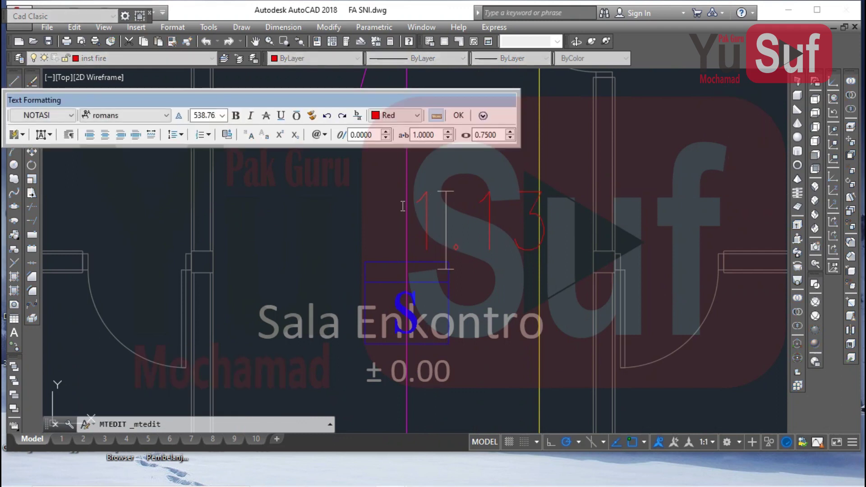
pyautogui.press('BackSpace')
pyautogui.write('2')
pyautogui.click(473, 308)
pyautogui.rightClick(503, 296)
pyautogui.press('Escape')
# - Set the middle zone's label to 2.12 and move it slightly east, clear of the wiring line
pyautogui.scroll(-10, 477, 174)
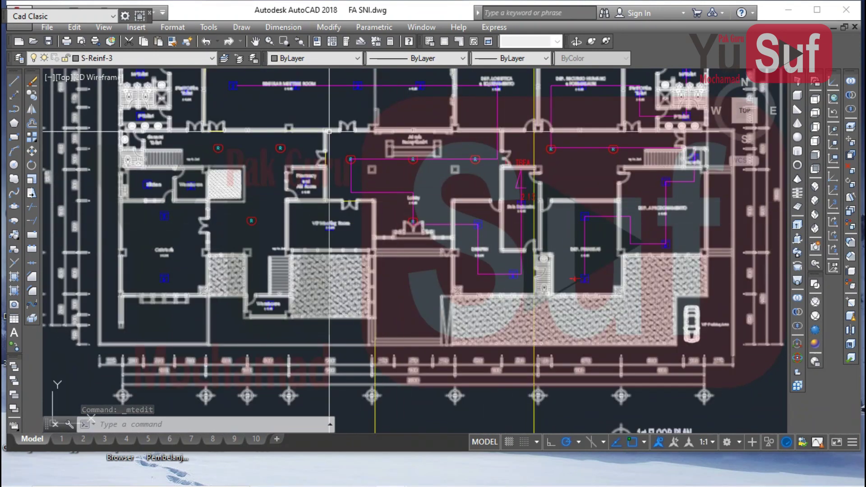
pyautogui.moveTo(465, 148); pyautogui.dragTo(476, 218, button='middle')
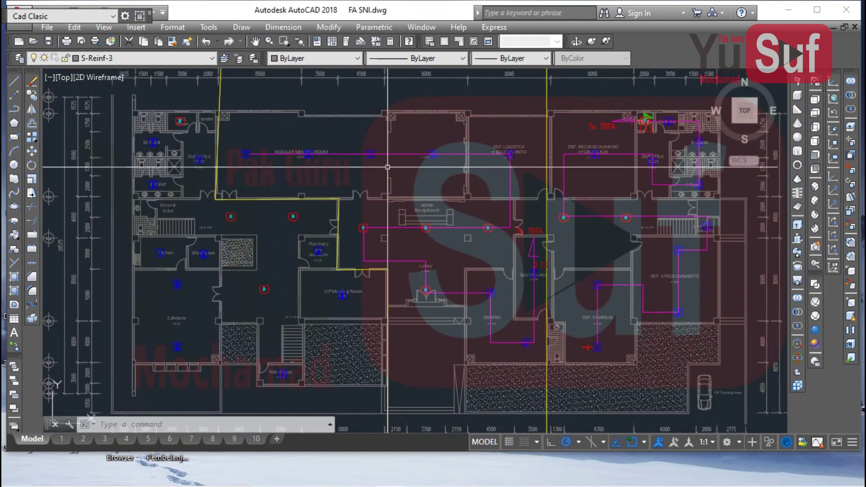
pyautogui.scroll(5, 472, 222)
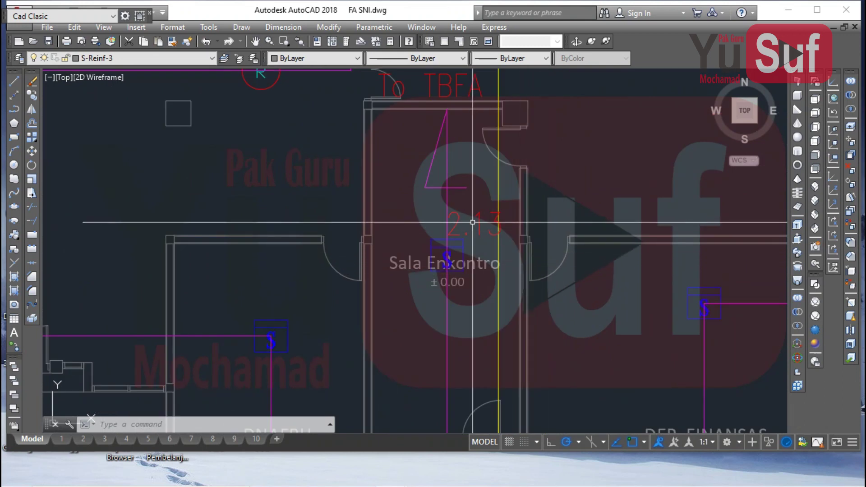
pyautogui.doubleClick(495, 222)
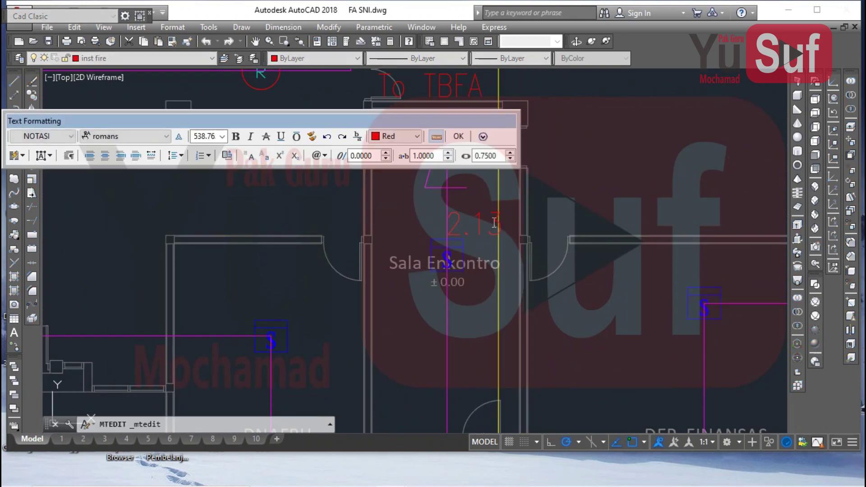
pyautogui.click(594, 301)
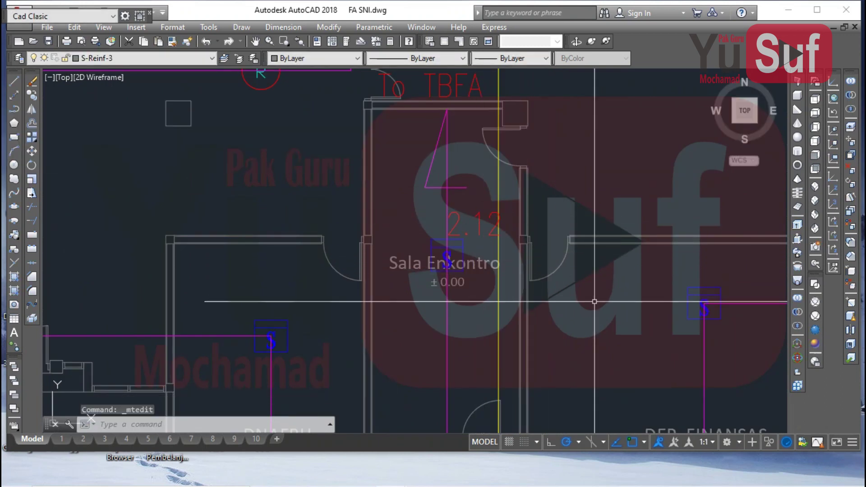
pyautogui.click(481, 224)
pyautogui.write('co')
pyautogui.press('space')
pyautogui.click(625, 171)
pyautogui.click(630, 171)
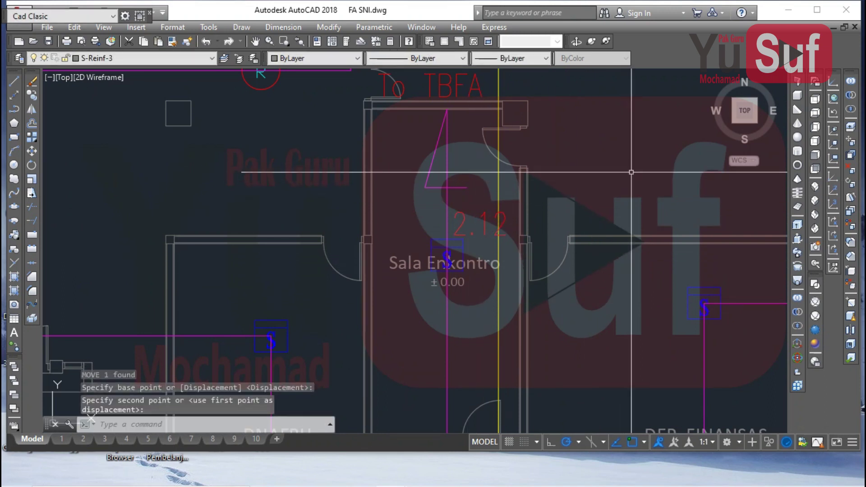
pyautogui.press('Escape')
# - Copy the red end symbol from the lower DEP. FINANSAS detector to the westernmost REGULAR MEETING ROOM detector
pyautogui.scroll(-3, 479, 274)
pyautogui.scroll(4, 499, 348)
pyautogui.click(499, 348)
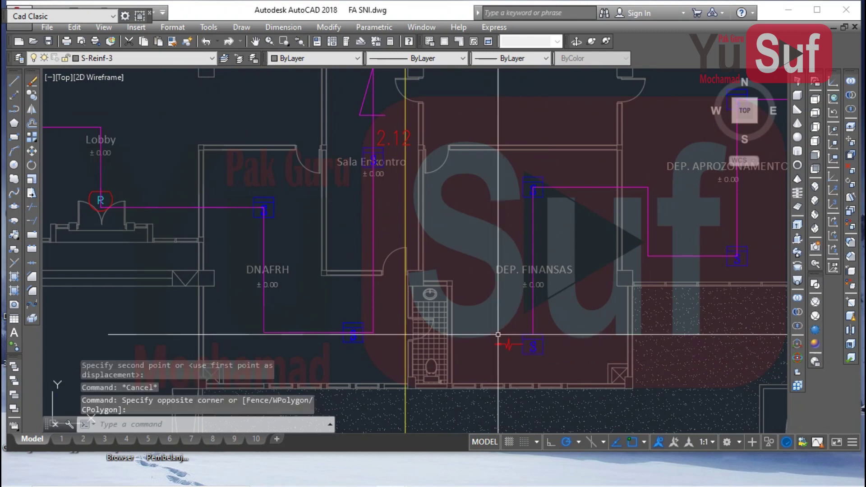
pyautogui.click(532, 336)
pyautogui.write('co')
pyautogui.press('Return')
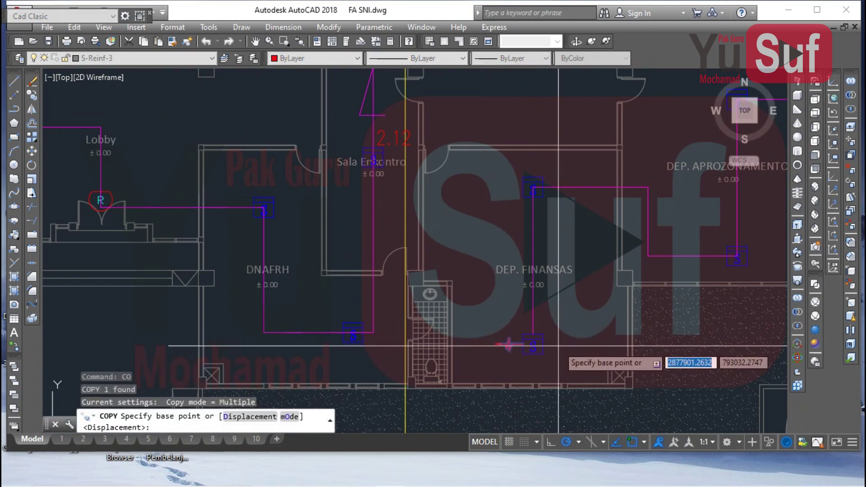
pyautogui.scroll(4, 541, 347)
pyautogui.click(505, 345)
pyautogui.scroll(-6, 496, 343)
pyautogui.scroll(4, 360, 286)
pyautogui.scroll(5, 359, 287)
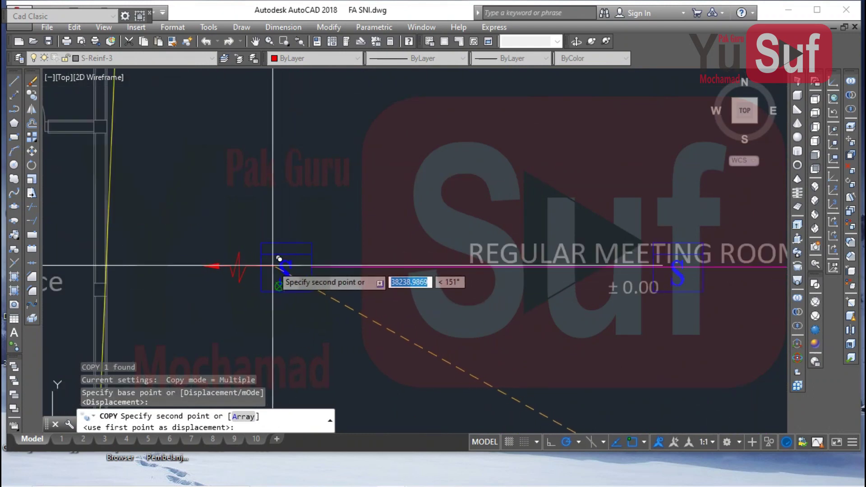
pyautogui.click(272, 259)
pyautogui.press('Escape')
pyautogui.scroll(-5, 319, 218)
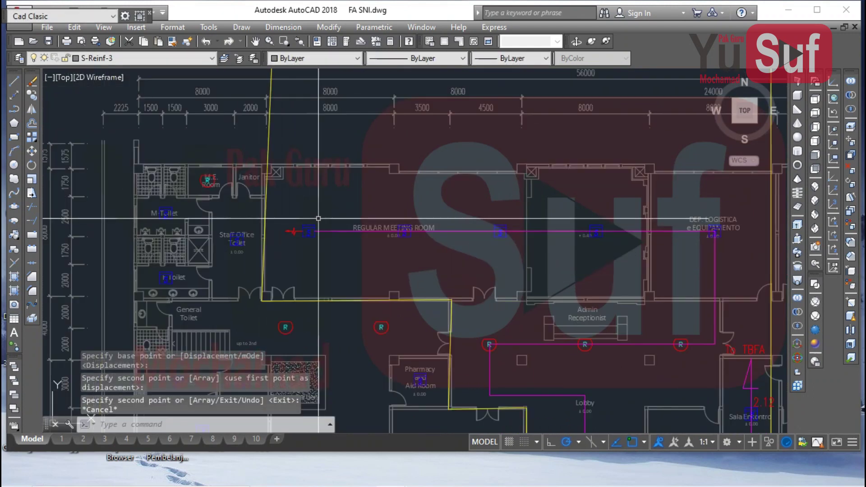
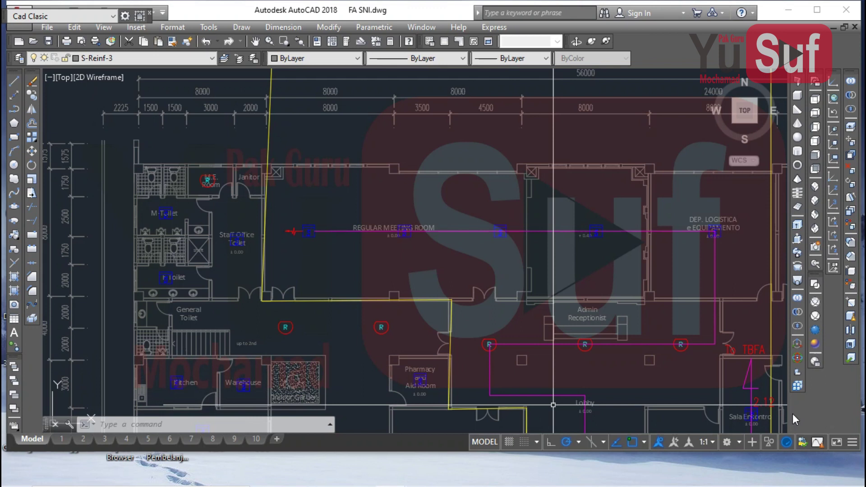
# - Review the wiring routes, end symbols and TBFA labels of the east and middle zones on the 1st floor plan
pyautogui.scroll(-5, 620, 298)
pyautogui.moveTo(569, 290); pyautogui.dragTo(360, 224, button='middle')
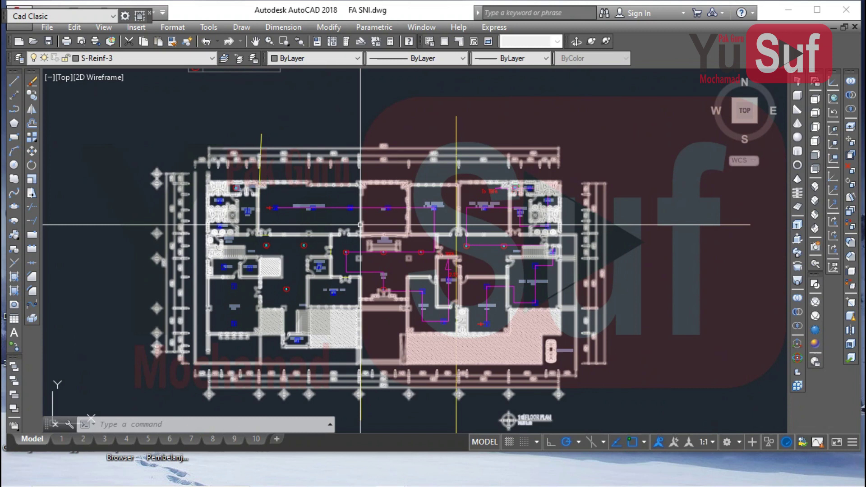
pyautogui.scroll(4, 482, 214)
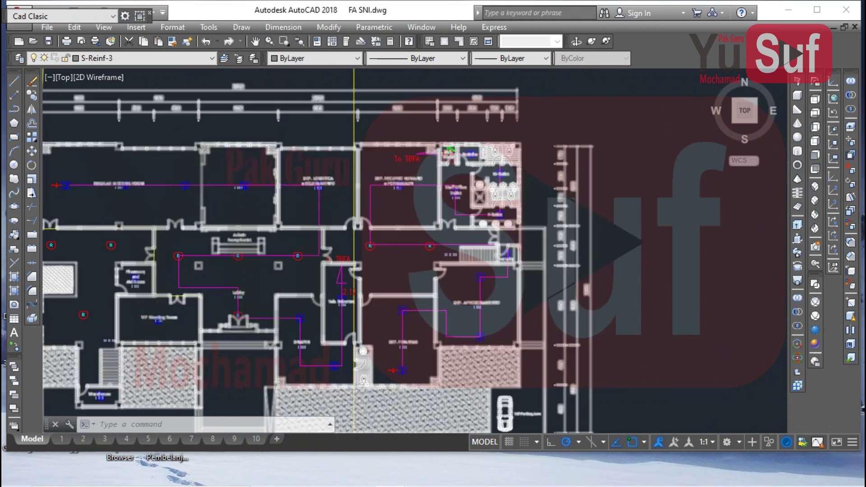
pyautogui.moveTo(483, 214); pyautogui.dragTo(490, 210, button='middle')
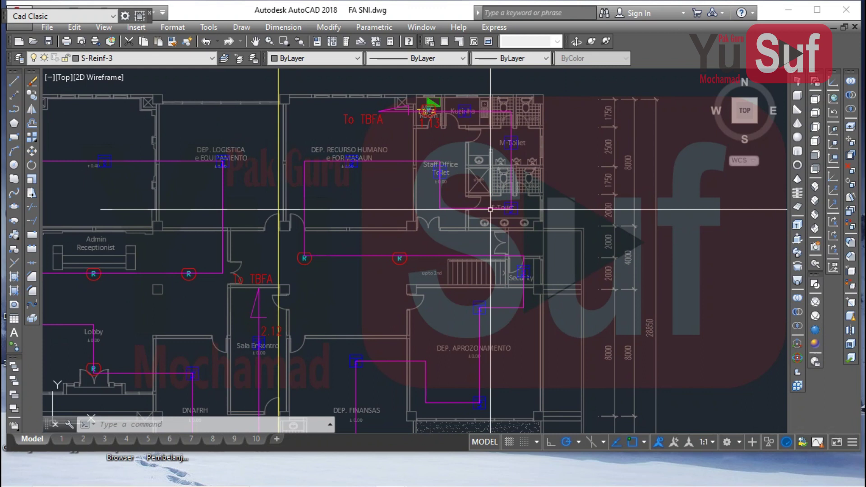
pyautogui.moveTo(282, 218); pyautogui.dragTo(586, 153, button='middle')
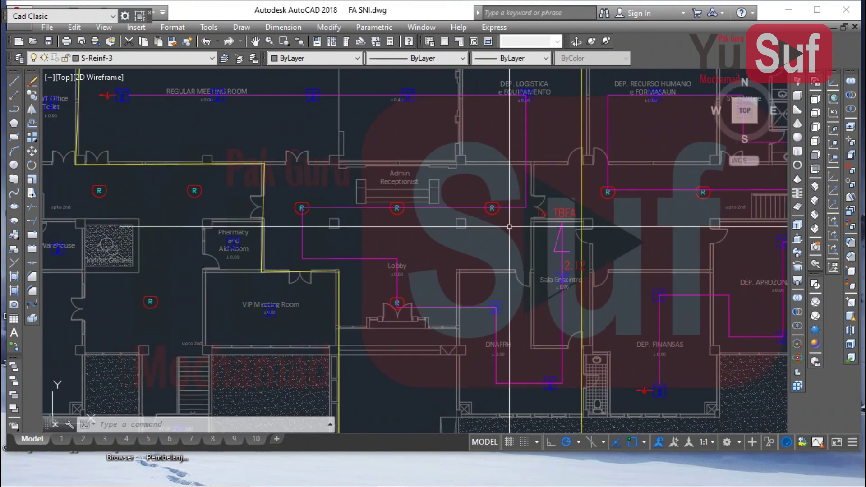
# - Start the west zone's wiring polyline at the M.E. Room detector and run it west to a corner above the M-Toilet detector
pyautogui.moveTo(517, 227); pyautogui.dragTo(540, 233, button='middle')
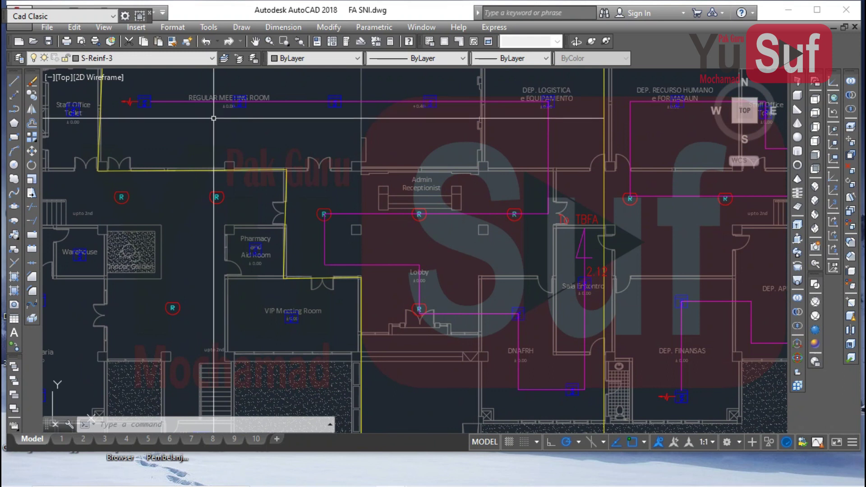
pyautogui.moveTo(326, 223); pyautogui.dragTo(453, 223, button='middle')
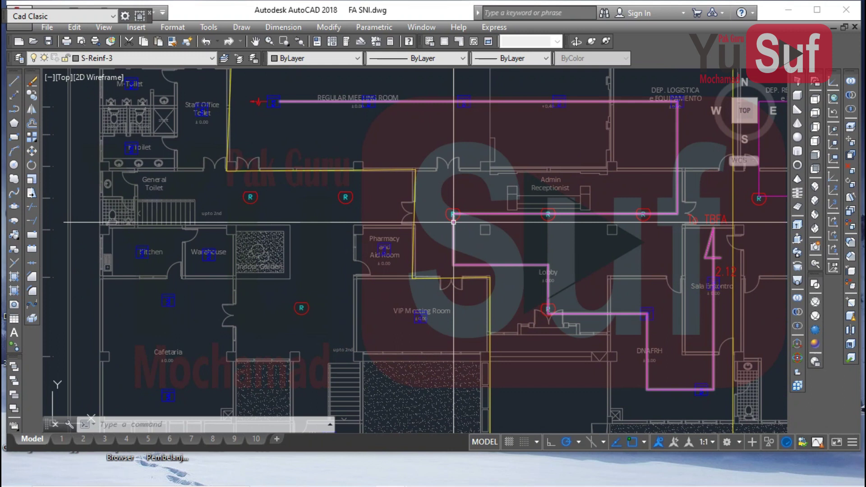
pyautogui.scroll(-1, 402, 173)
pyautogui.moveTo(398, 182); pyautogui.dragTo(412, 221, button='middle')
pyautogui.write('pl')
pyautogui.press('Return')
pyautogui.moveTo(393, 271); pyautogui.dragTo(384, 253, button='middle')
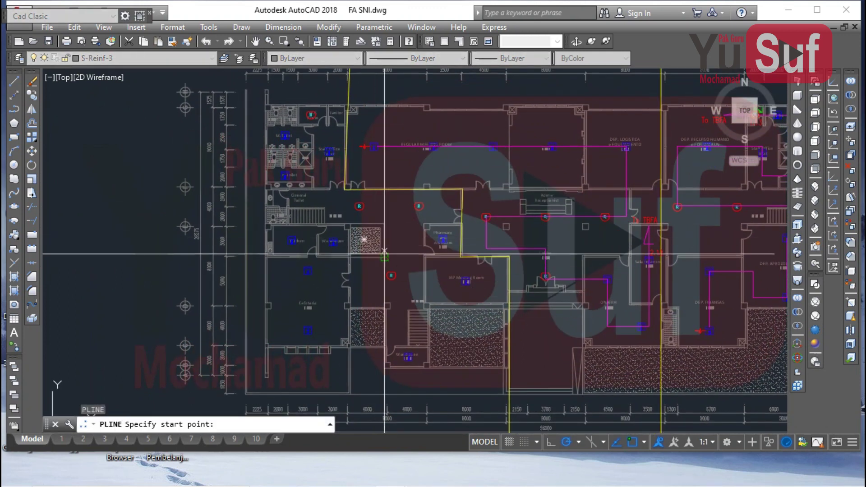
pyautogui.scroll(5, 308, 127)
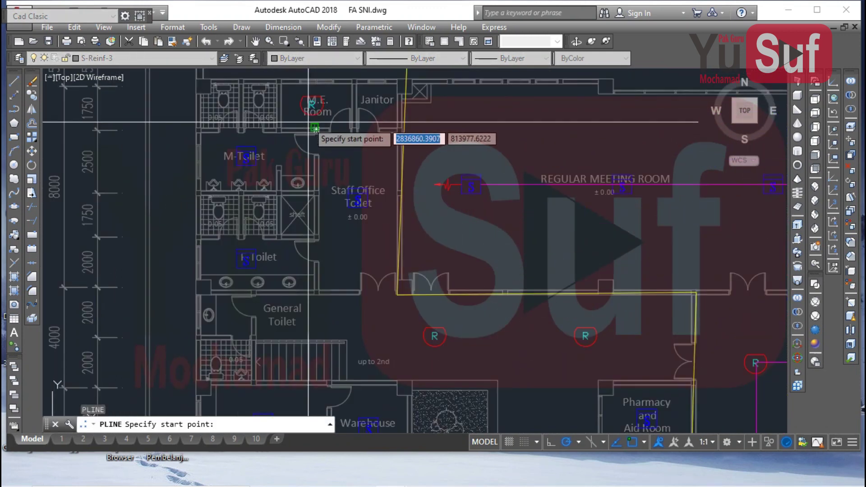
pyautogui.moveTo(308, 122); pyautogui.dragTo(348, 126, button='middle')
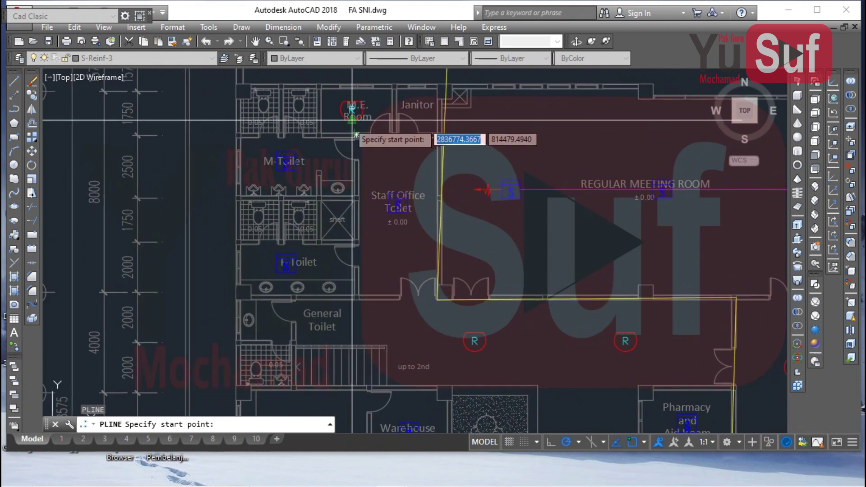
pyautogui.click(341, 109)
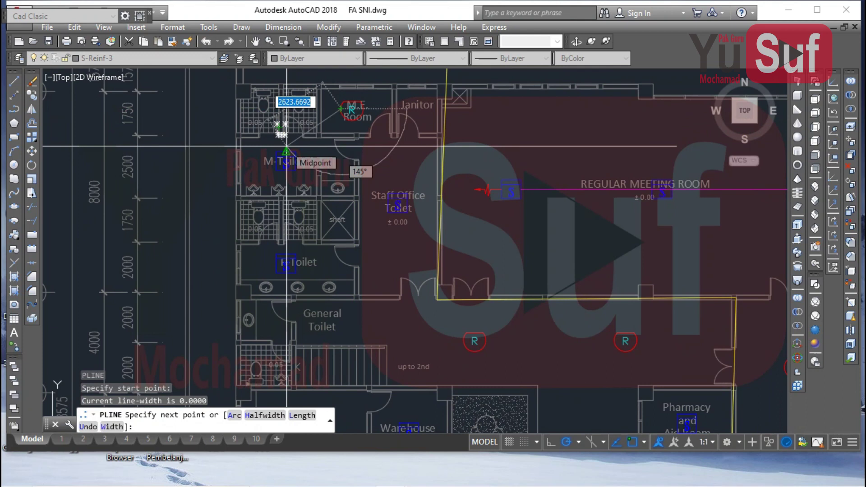
pyautogui.scroll(3, 298, 121)
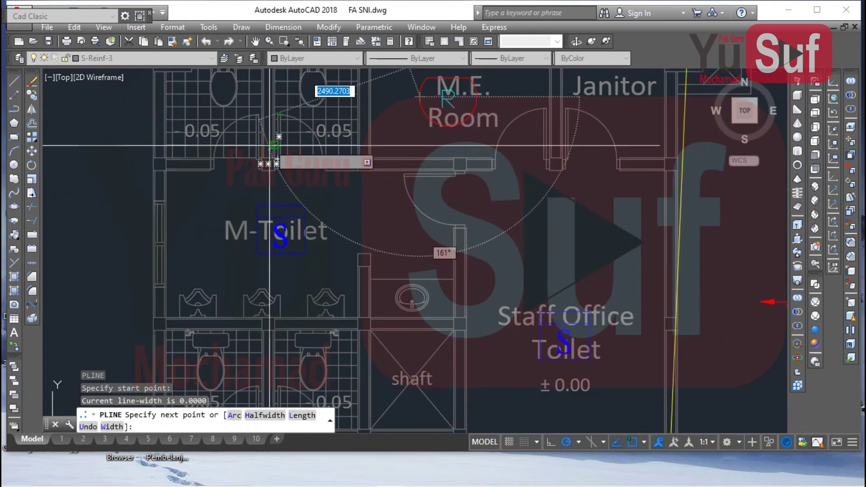
pyautogui.click(280, 96)
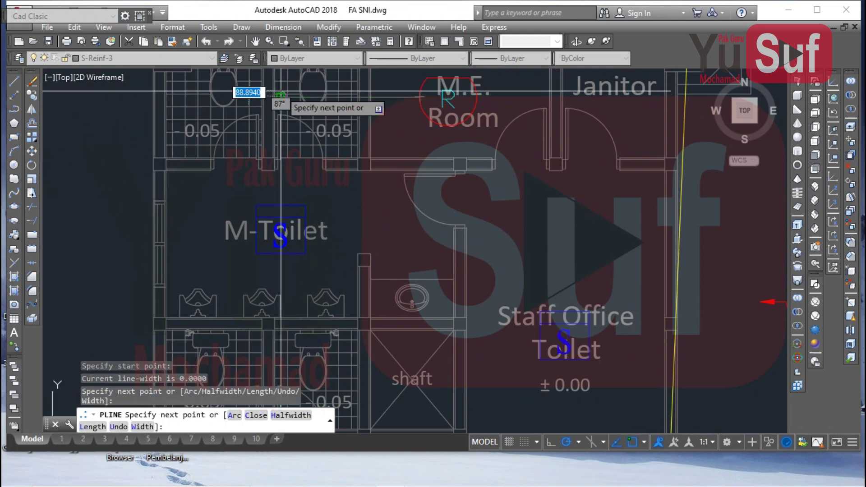
# - Run the wiring polyline south through the M-Toilet detector to the F-Toilet detector, undoing and re-picking the misplaced end point
pyautogui.scroll(-2, 270, 113)
pyautogui.scroll(3, 271, 251)
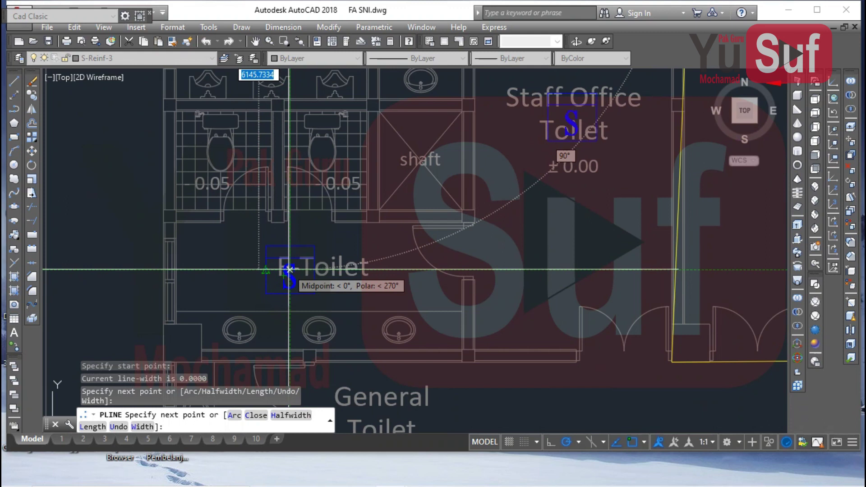
pyautogui.click(284, 270)
pyautogui.scroll(-2, 288, 257)
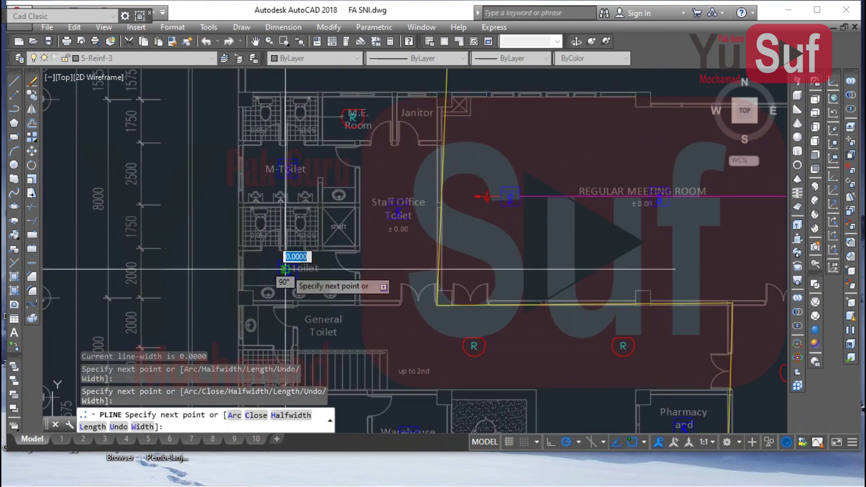
pyautogui.moveTo(355, 272); pyautogui.dragTo(428, 278, button='middle')
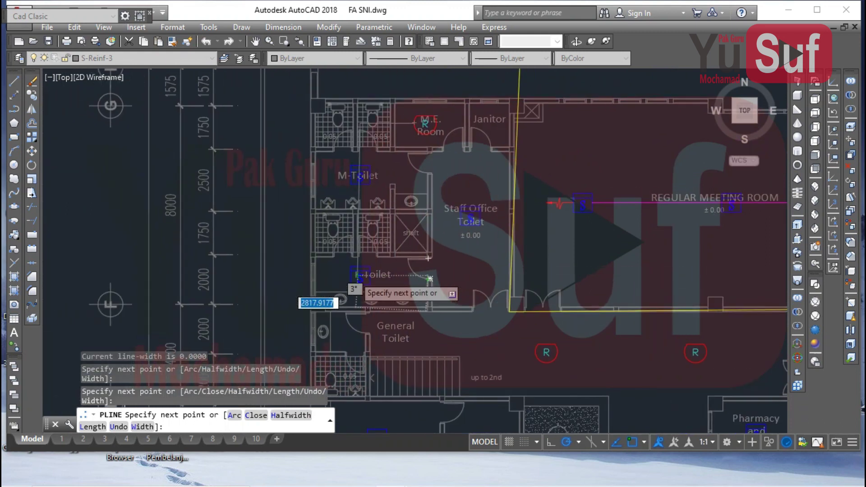
pyautogui.hotkey('ctrl', 'z')
pyautogui.scroll(5, 354, 266)
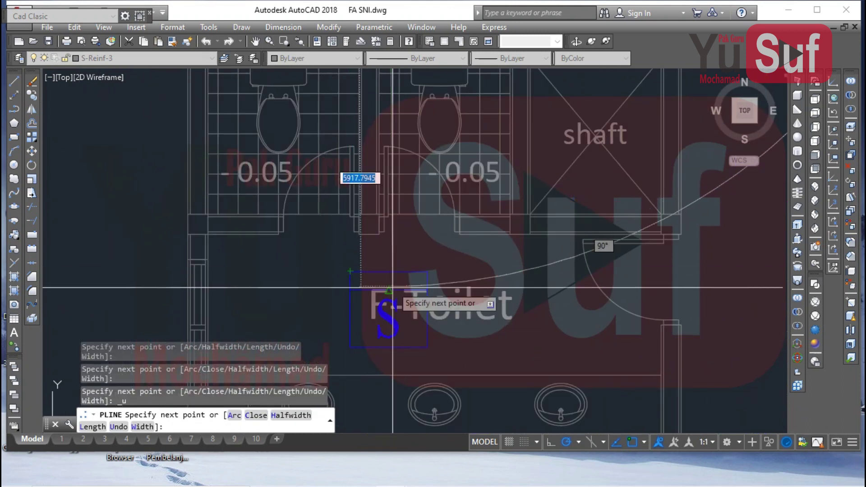
pyautogui.click(386, 308)
# - Route the polyline east from the F-Toilet, up through the Staff Office Toilet detector and down into the corridor level with its detectors
pyautogui.scroll(-4, 374, 301)
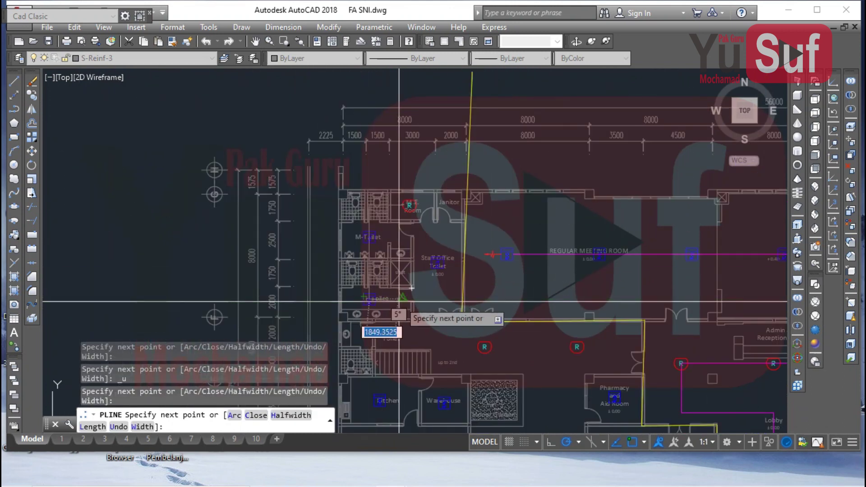
pyautogui.scroll(3, 401, 301)
pyautogui.click(412, 301)
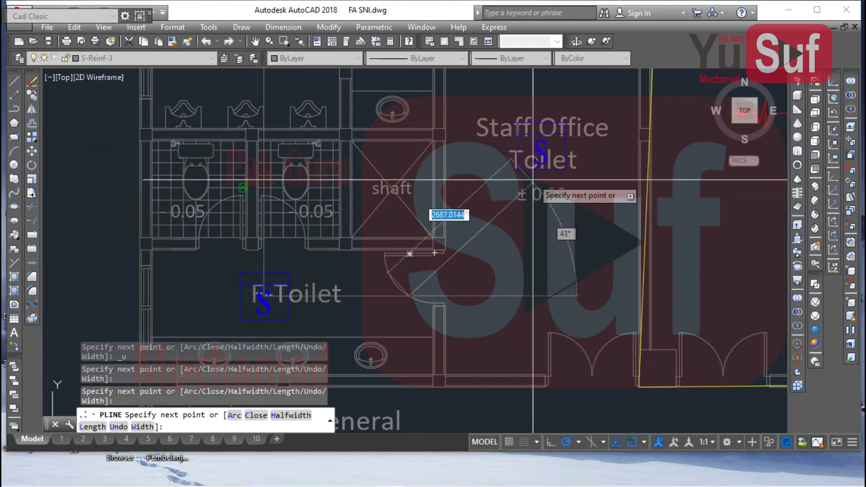
pyautogui.click(407, 145)
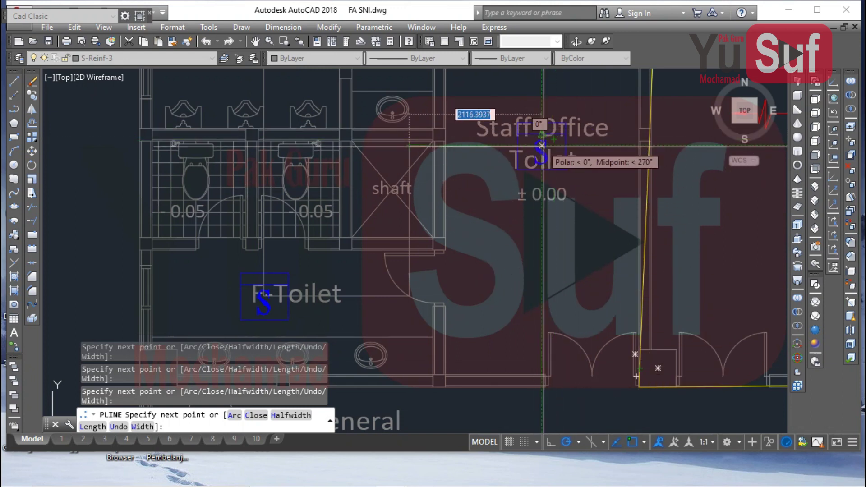
pyautogui.scroll(-3, 543, 147)
pyautogui.moveTo(474, 175)
pyautogui.mouseDown(button='middle')
pyautogui.moveTo(309, 201)
pyautogui.moveTo(326, 192)
pyautogui.moveTo(330, 152)
pyautogui.mouseUp(button='middle')
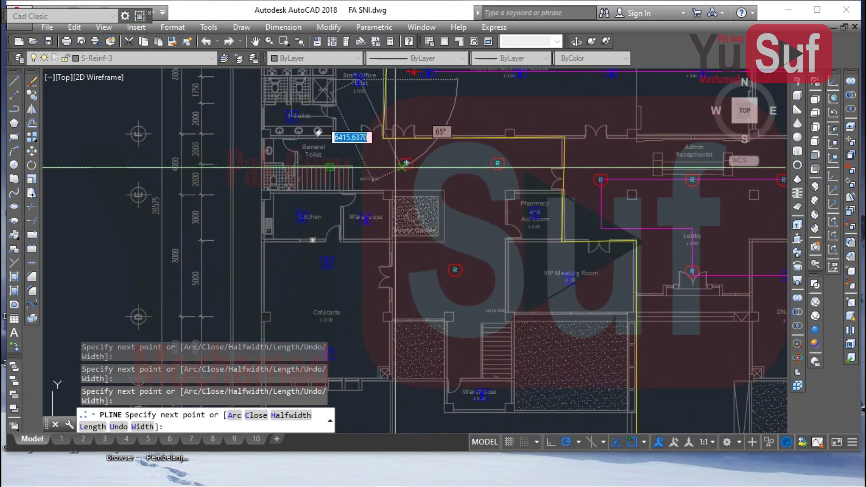
pyautogui.click(359, 167)
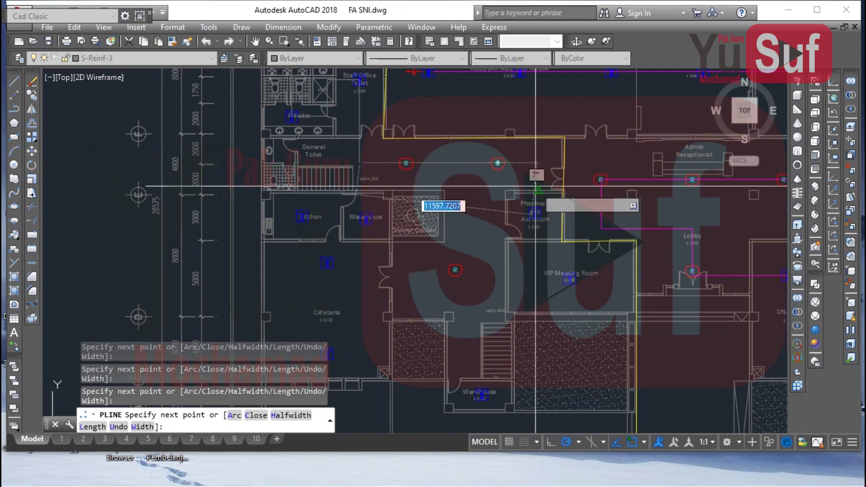
# - Continue the polyline through both corridor detectors, the Pharmacy and Aid Room and the VIP Meeting Room, then west into the hall
pyautogui.click(503, 162)
pyautogui.click(535, 249)
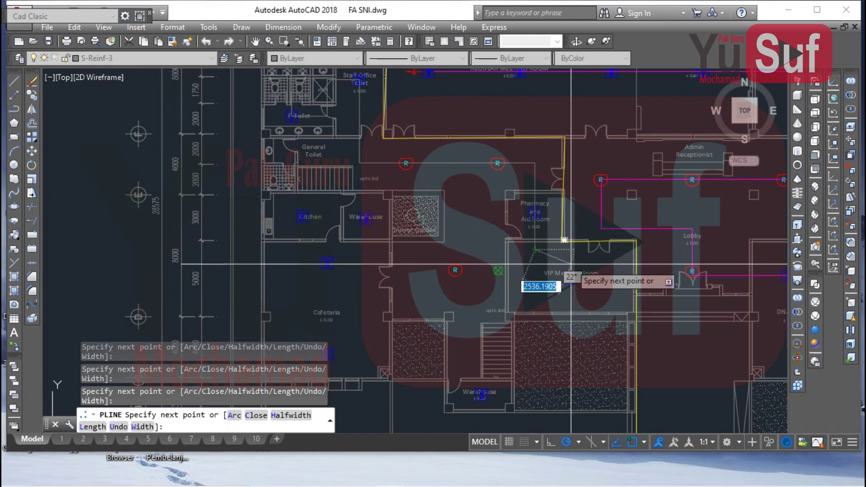
pyautogui.scroll(2, 562, 278)
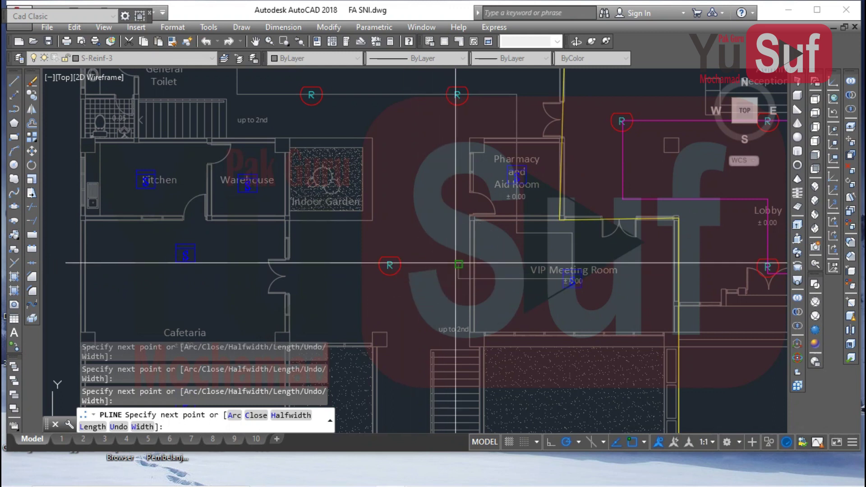
pyautogui.click(458, 265)
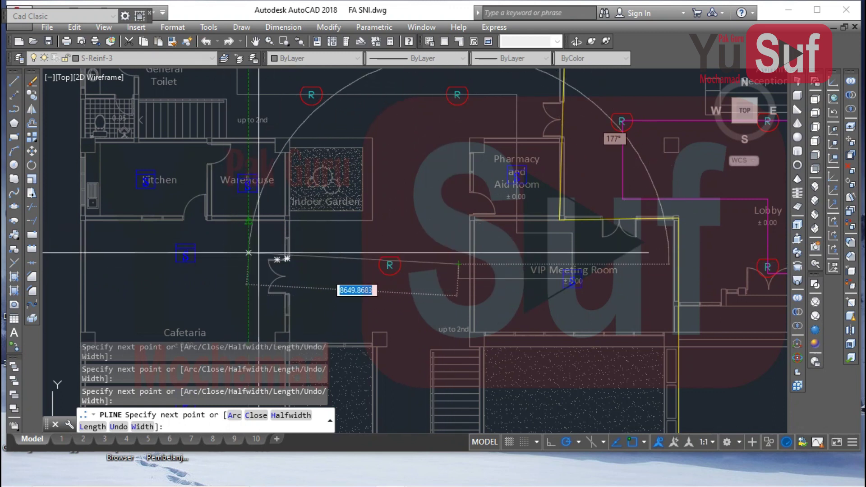
# - Extend the polyline through the hall detector, up to the Indoor Garden, through the Warehouse and Kitchen detectors and down to the upper Cafetaria detector
pyautogui.click(318, 265)
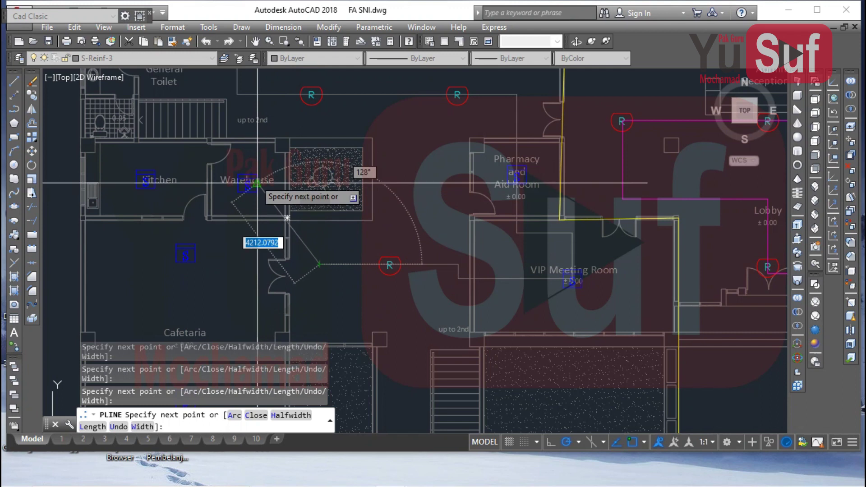
pyautogui.click(320, 181)
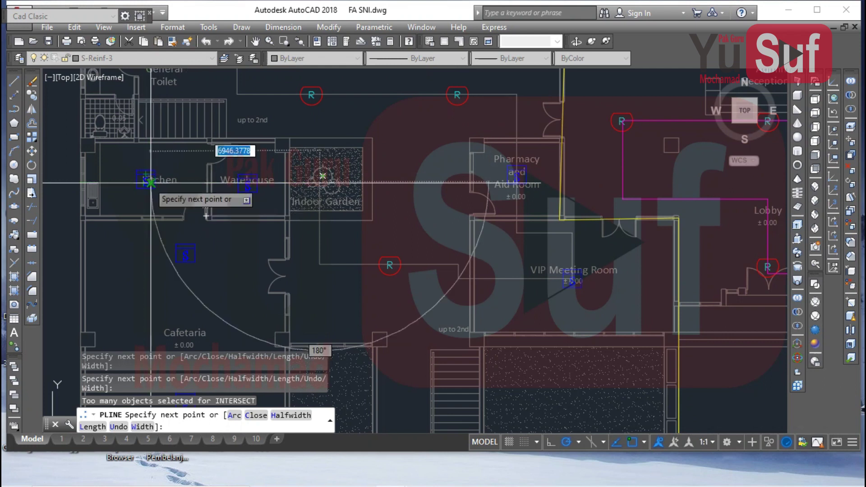
pyautogui.click(151, 182)
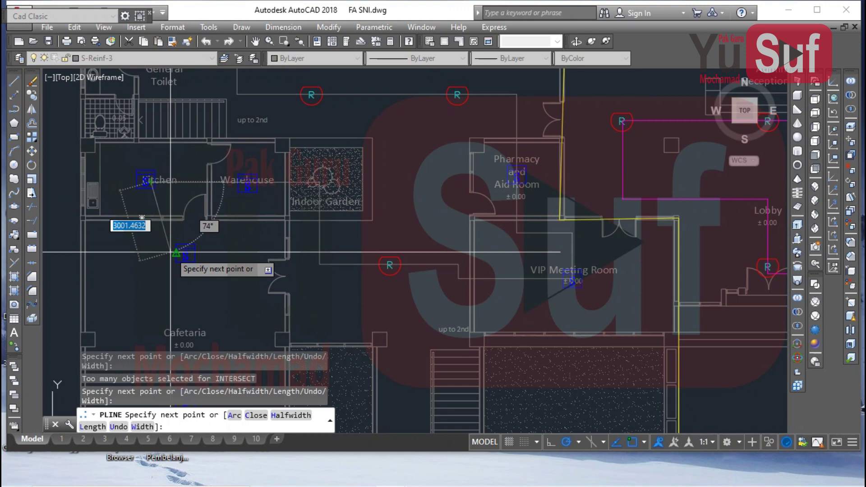
pyautogui.click(153, 253)
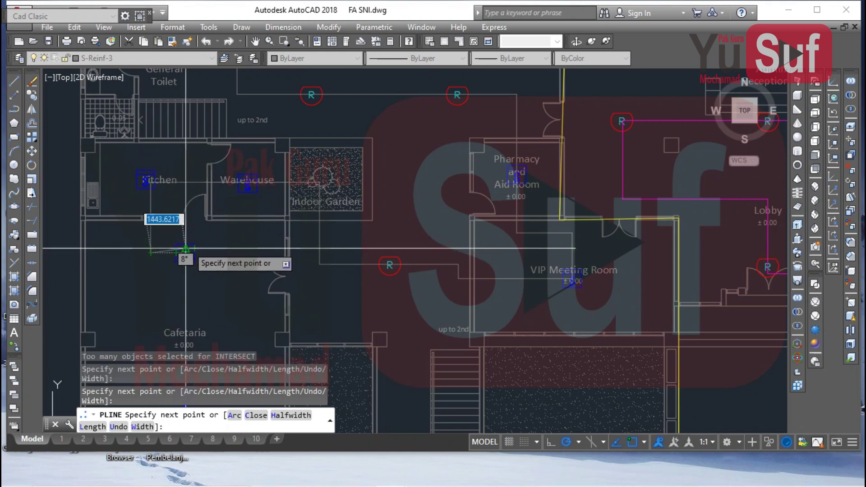
pyautogui.scroll(6, 185, 248)
pyautogui.click(174, 269)
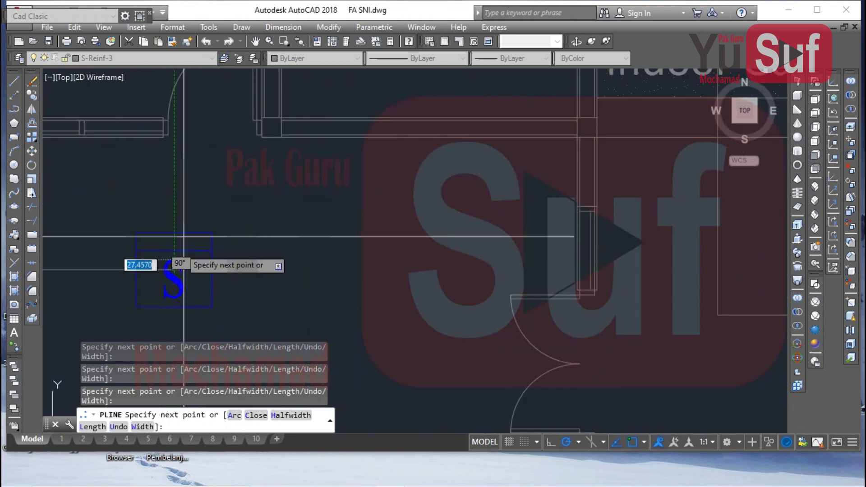
# - Run the polyline through the lower Cafetaria detector and east through the south Warehouse detector, and finish it with a half arrowhead
pyautogui.scroll(-6, 173, 266)
pyautogui.scroll(6, 186, 283)
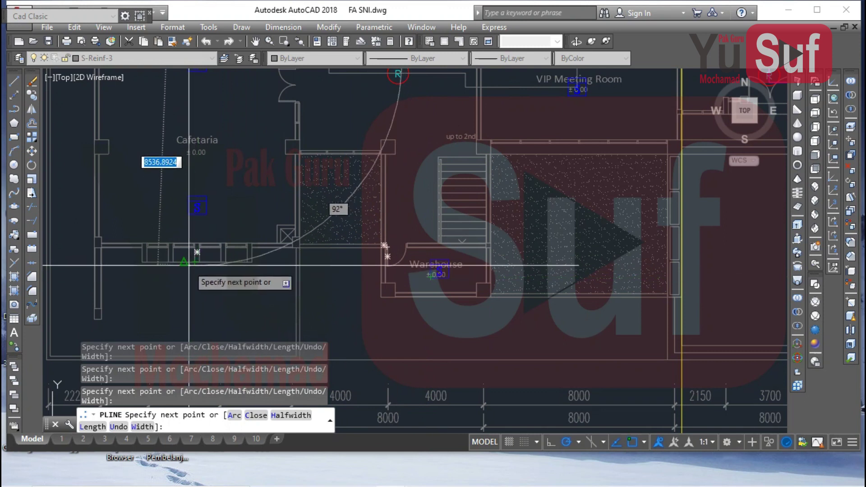
pyautogui.scroll(2, 188, 265)
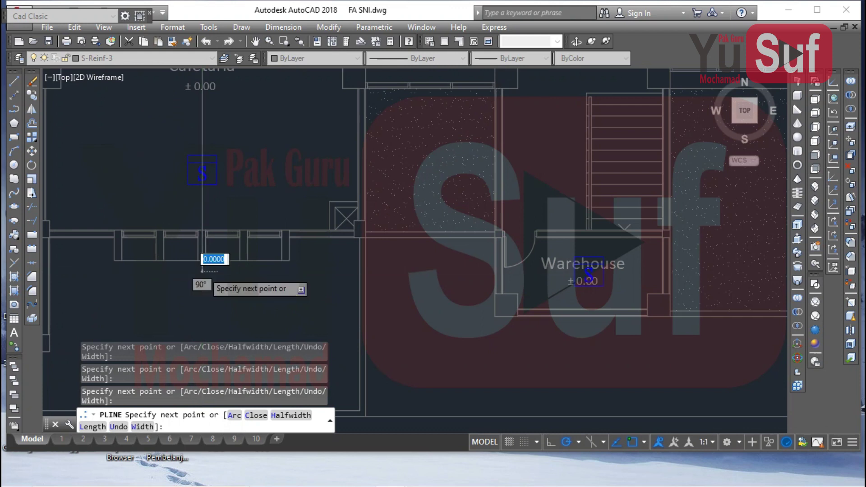
pyautogui.scroll(-2, 270, 271)
pyautogui.scroll(4, 405, 266)
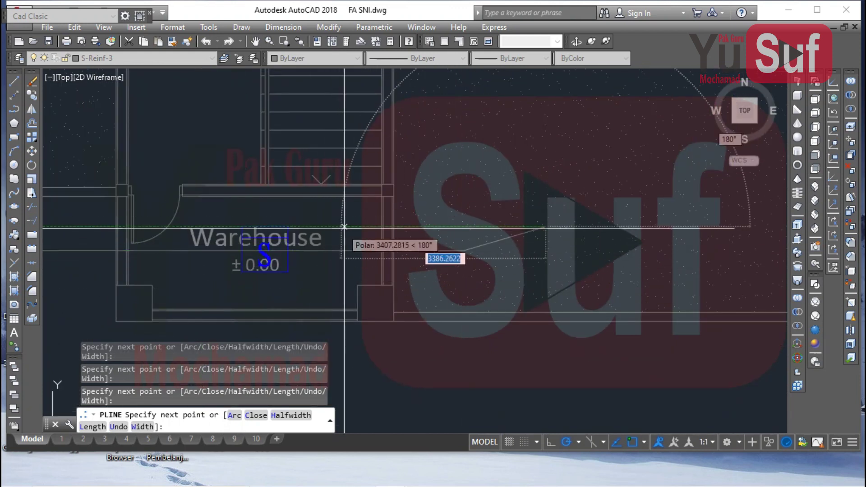
pyautogui.hotkey('ctrl', 'z')
pyautogui.scroll(1, 359, 229)
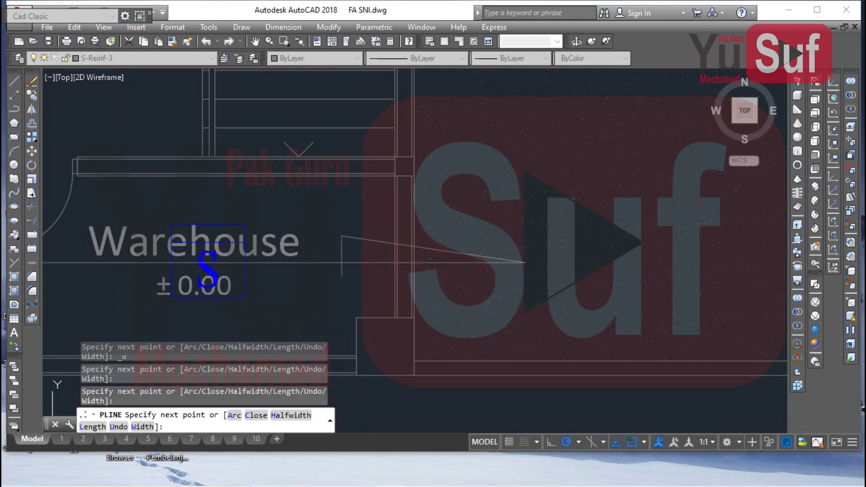
pyautogui.press('Escape')
pyautogui.scroll(-5, 510, 174)
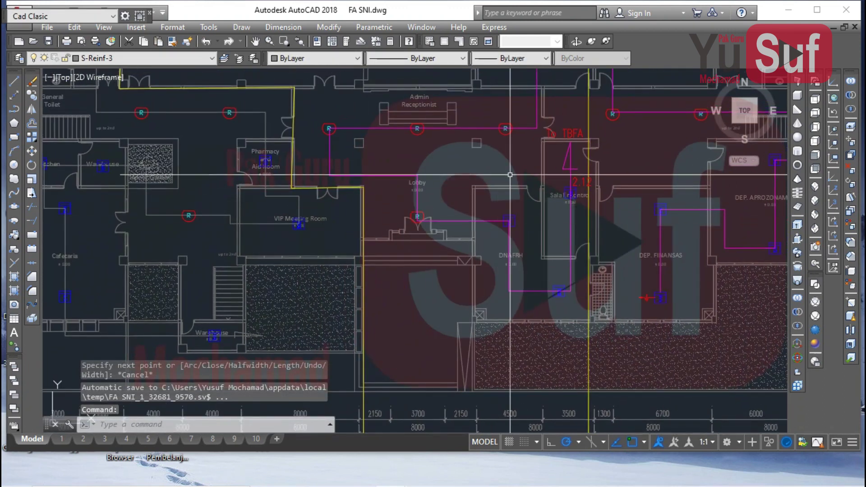
# - Copy the red "To TBFA" label from Sala Enkontro to beside the arrowhead east of the south Warehouse
pyautogui.click(576, 127)
pyautogui.write('c')
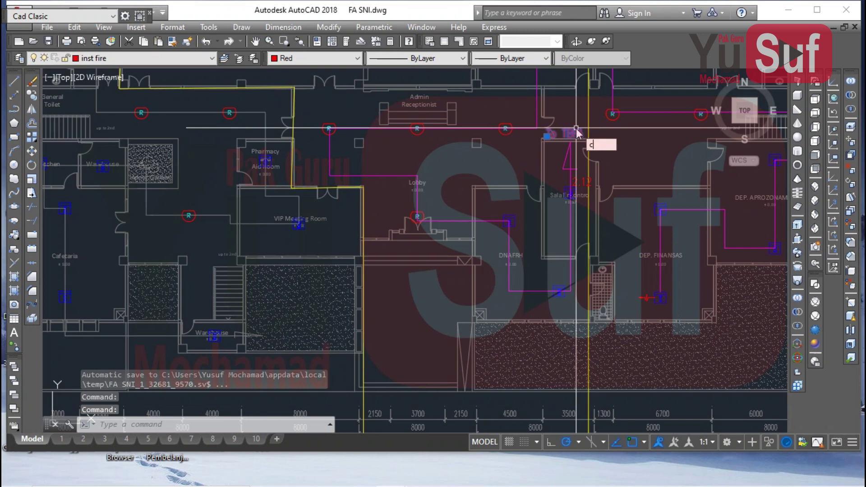
pyautogui.write('o')
pyautogui.press('Return')
pyautogui.click(575, 132)
pyautogui.scroll(-2, 575, 135)
pyautogui.scroll(2, 439, 209)
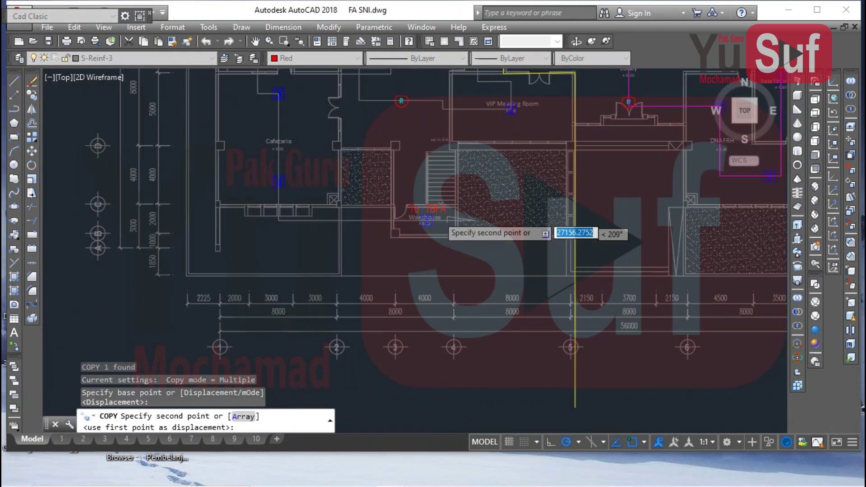
pyautogui.scroll(4, 439, 209)
pyautogui.click(681, 232)
pyautogui.scroll(-4, 371, 298)
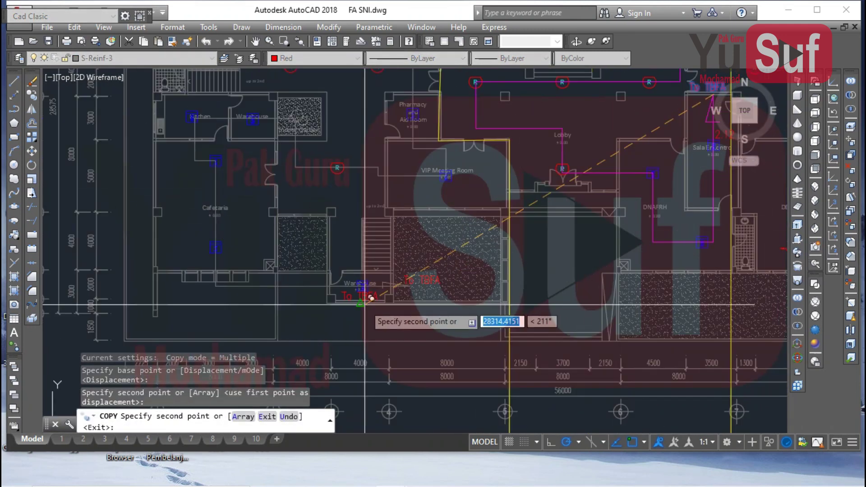
pyautogui.scroll(-3, 387, 294)
pyautogui.press('Escape')
# - Copy the red 2.12 number label from Sala Enkontro to the south Warehouse area
pyautogui.scroll(5, 527, 194)
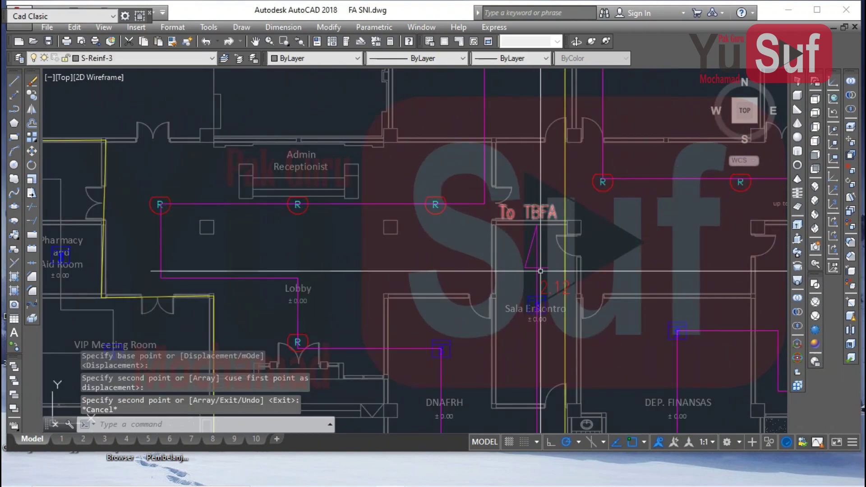
pyautogui.write('co')
pyautogui.press('Return')
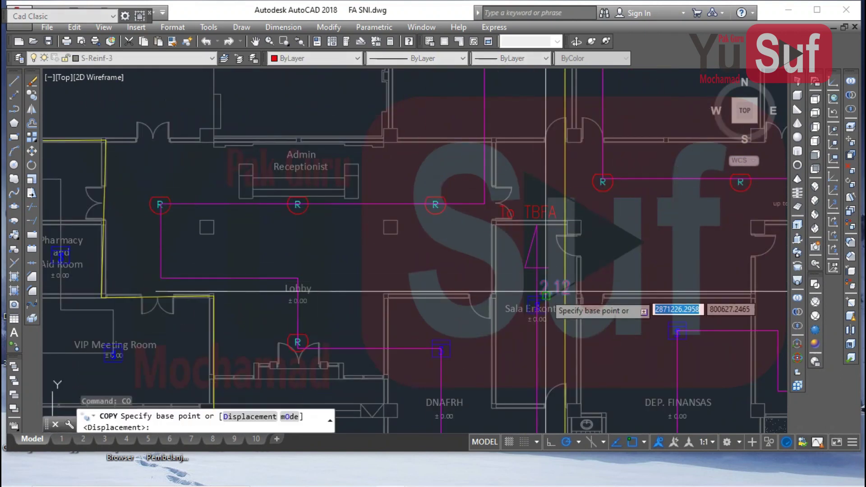
pyautogui.click(544, 295)
pyautogui.scroll(-4, 530, 293)
pyautogui.scroll(5, 430, 278)
pyautogui.scroll(2, 311, 289)
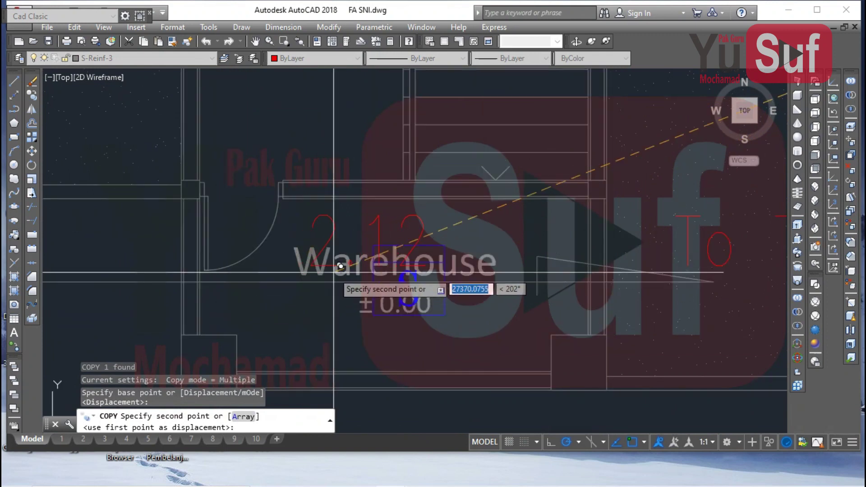
pyautogui.click(380, 230)
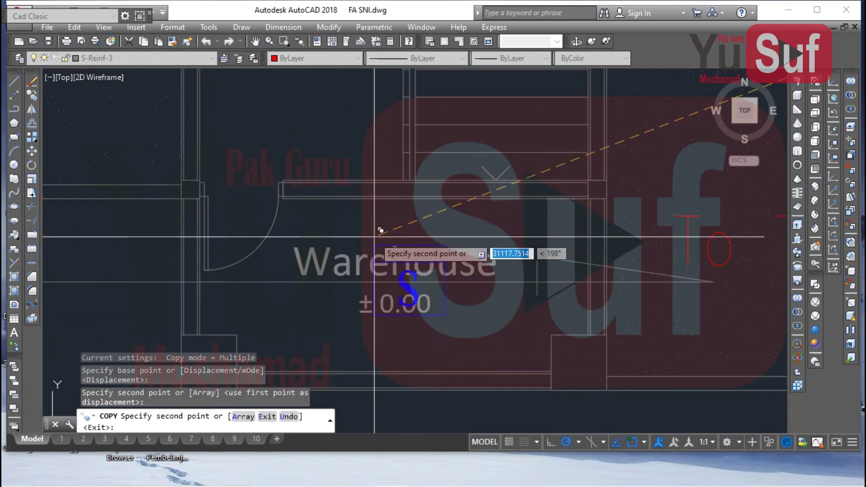
pyautogui.press('Escape')
pyautogui.scroll(-3, 383, 241)
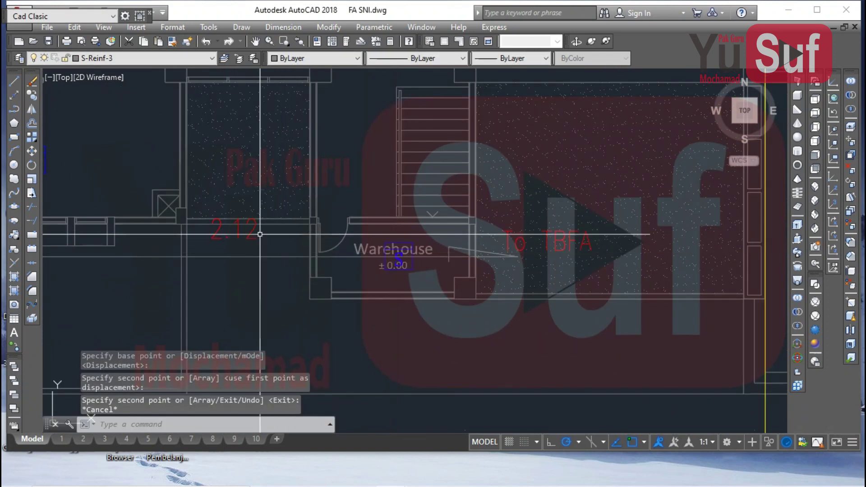
# - Move the copied 2.12 label east so it sits just above the south Warehouse room name and detector
pyautogui.click(234, 229)
pyautogui.write('m')
pyautogui.press('Return')
pyautogui.click(330, 358)
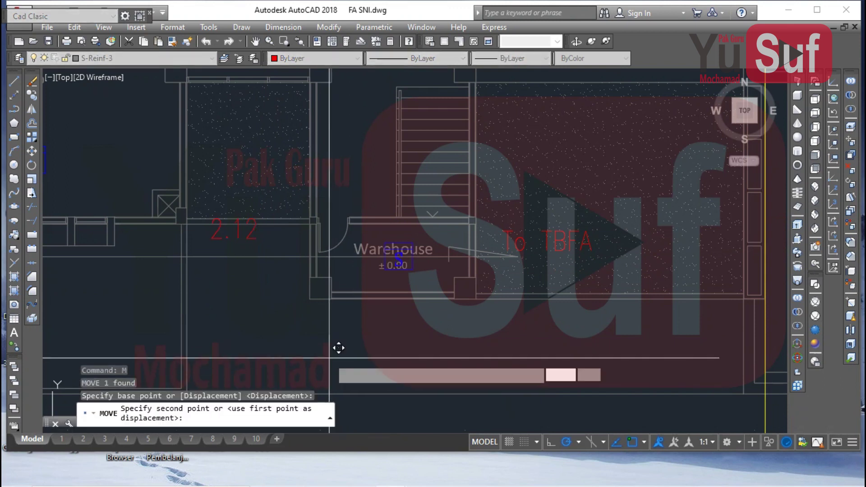
pyautogui.click(493, 357)
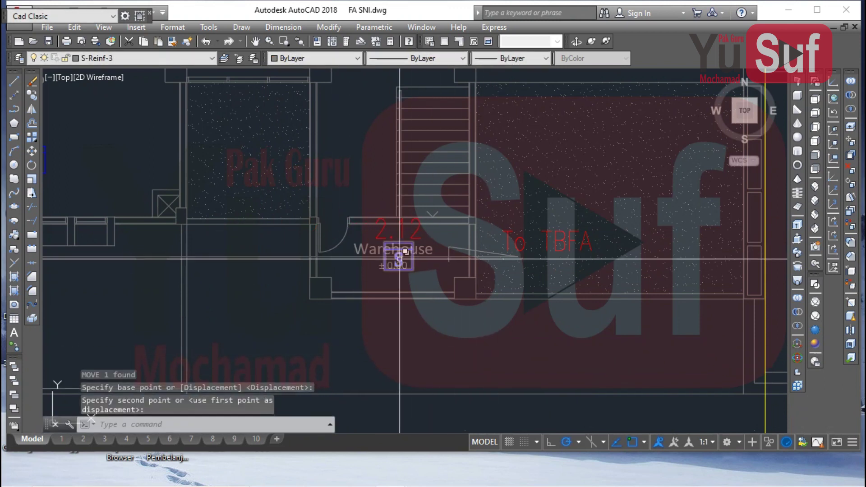
pyautogui.press('Escape')
# - Change the text of the copied label above the south Warehouse detector to 3.14
pyautogui.doubleClick(417, 229)
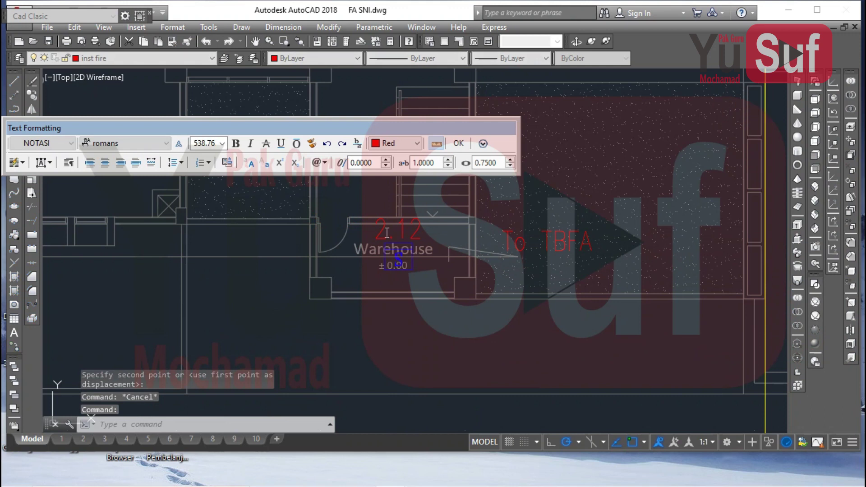
pyautogui.click(399, 257)
pyautogui.scroll(-8, 400, 257)
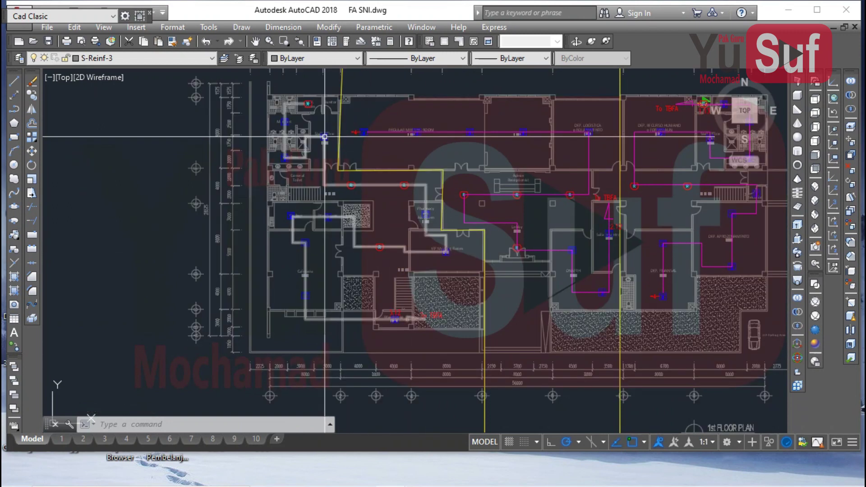
pyautogui.scroll(7, 395, 314)
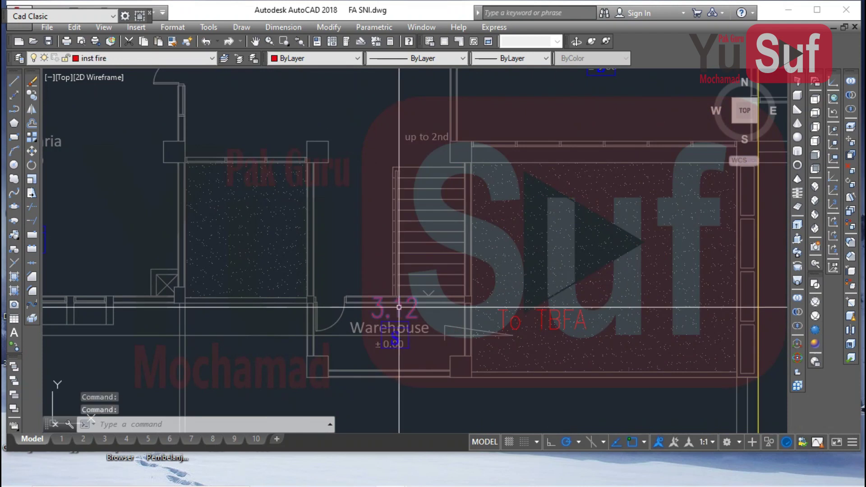
pyautogui.doubleClick(399, 309)
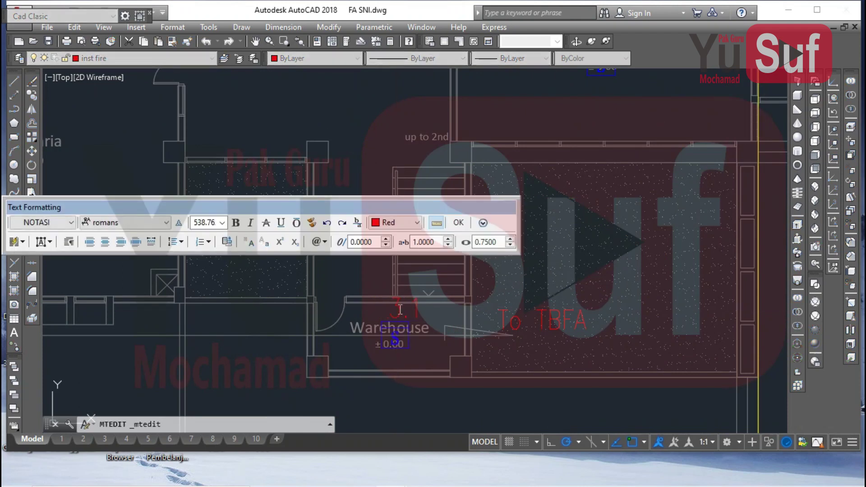
pyautogui.write('4')
pyautogui.click(427, 353)
# - Match the west zone's grey detector polyline to the magenta polyline of the Regular Meeting Room zone
pyautogui.scroll(-4, 427, 353)
pyautogui.moveTo(427, 353); pyautogui.dragTo(425, 378, button='middle')
pyautogui.moveTo(389, 276); pyautogui.dragTo(377, 318, button='middle')
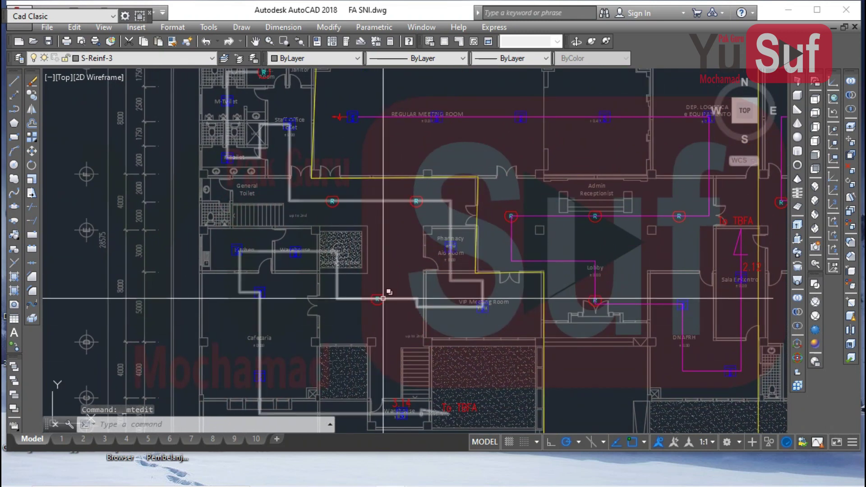
pyautogui.moveTo(346, 196); pyautogui.dragTo(366, 262, button='middle')
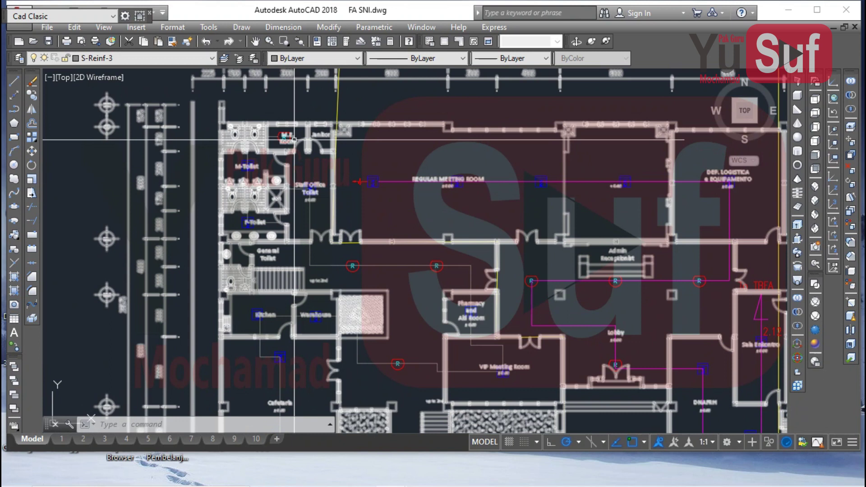
pyautogui.moveTo(218, 201); pyautogui.dragTo(206, 171, button='middle')
pyautogui.scroll(-1, 190, 208)
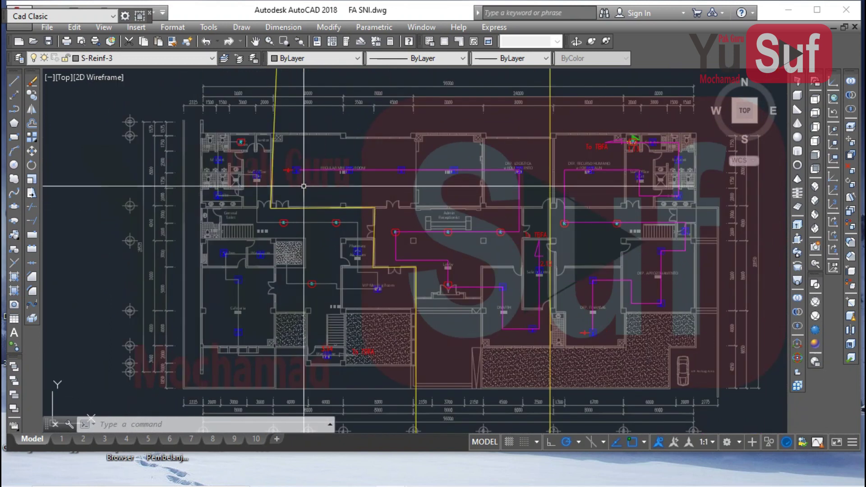
pyautogui.scroll(2, 414, 166)
pyautogui.click(346, 199)
pyautogui.click(328, 148)
pyautogui.write('MA')
pyautogui.press('Return')
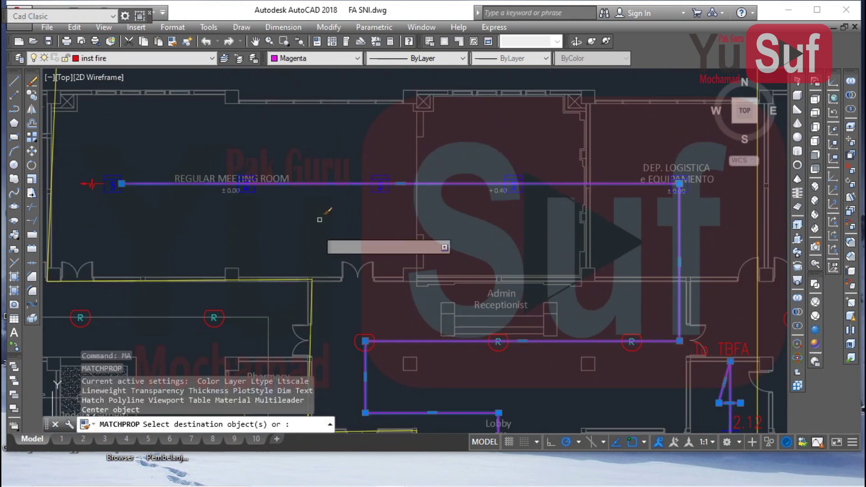
pyautogui.moveTo(254, 268); pyautogui.dragTo(389, 185, button='middle')
pyautogui.click(290, 268)
pyautogui.press('Escape')
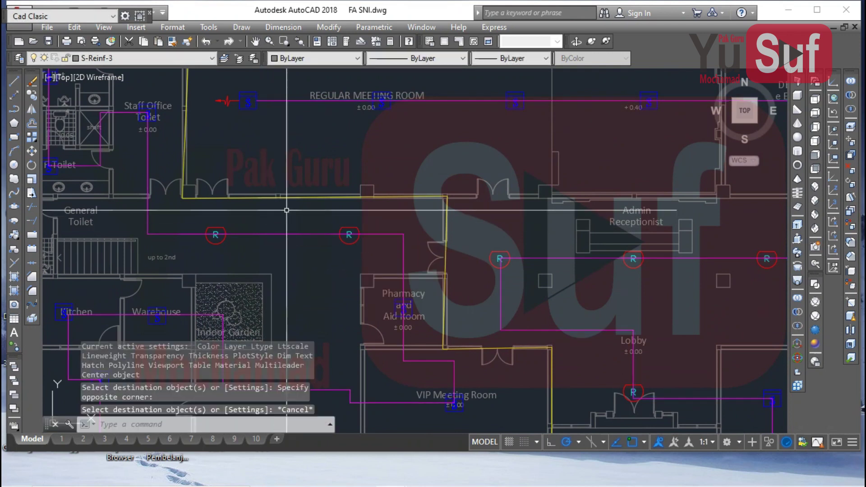
# - Erase the two yellow zone boundary lines from the 1st floor plan
pyautogui.scroll(-5, 330, 201)
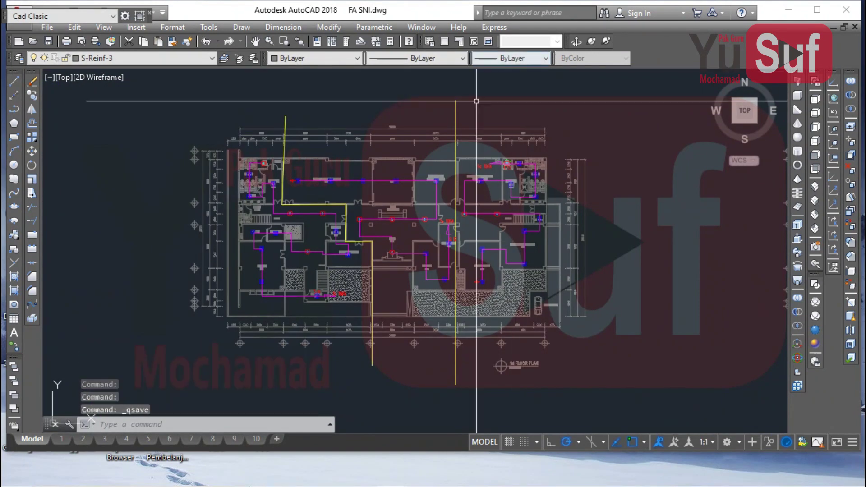
pyautogui.click(474, 115)
pyautogui.click(279, 113)
pyautogui.write('E')
pyautogui.press('Return')
pyautogui.moveTo(392, 221); pyautogui.dragTo(363, 216, button='middle')
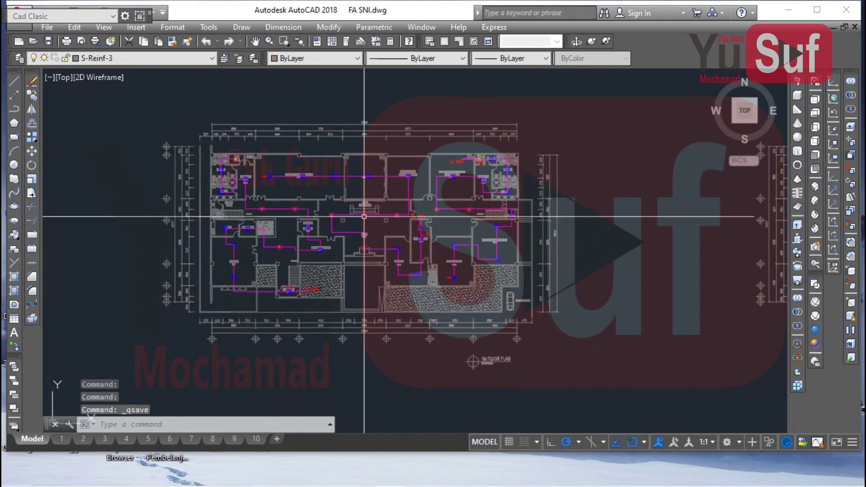
# - Copy the red end symbol from the west Regular Meeting Room detector to the east edge of the M.E. Room detector
pyautogui.scroll(5, 364, 217)
pyautogui.scroll(-3, 268, 268)
pyautogui.scroll(6, 400, 187)
pyautogui.click(400, 186)
pyautogui.click(390, 203)
pyautogui.write('co')
pyautogui.press('Return')
pyautogui.scroll(2, 415, 186)
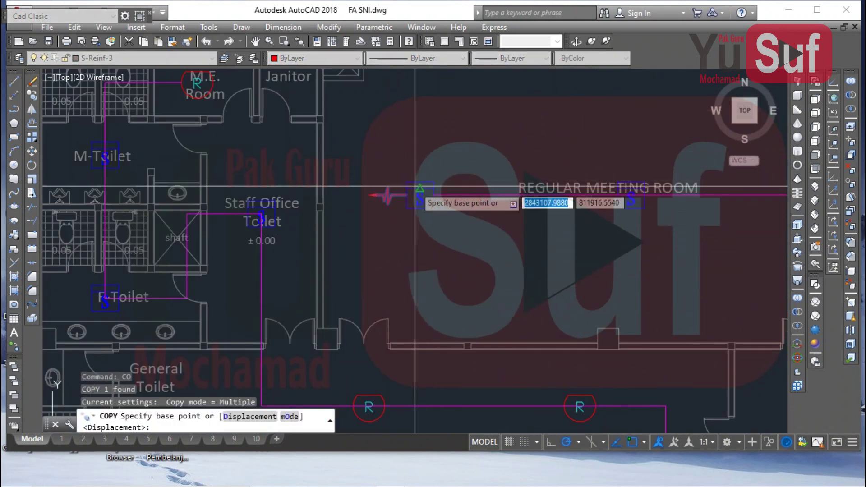
pyautogui.click(415, 186)
pyautogui.scroll(3, 317, 178)
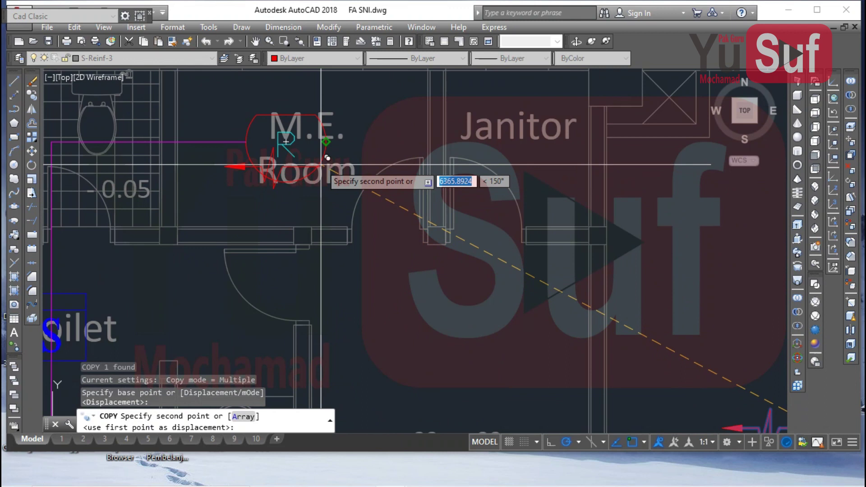
pyautogui.click(325, 141)
pyautogui.press('Escape')
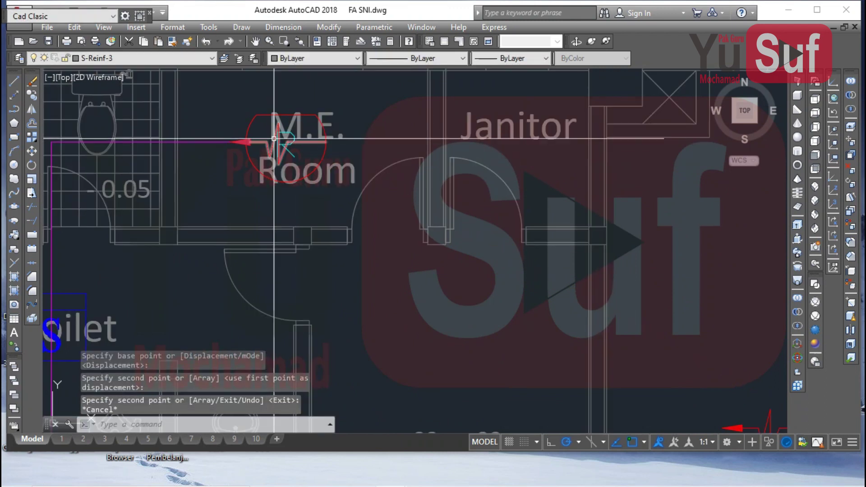
# - Mirror the copied end symbol about a vertical line at the M.E. Room detector's east edge, erasing the source, and save the drawing
pyautogui.write('mi')
pyautogui.press('Return')
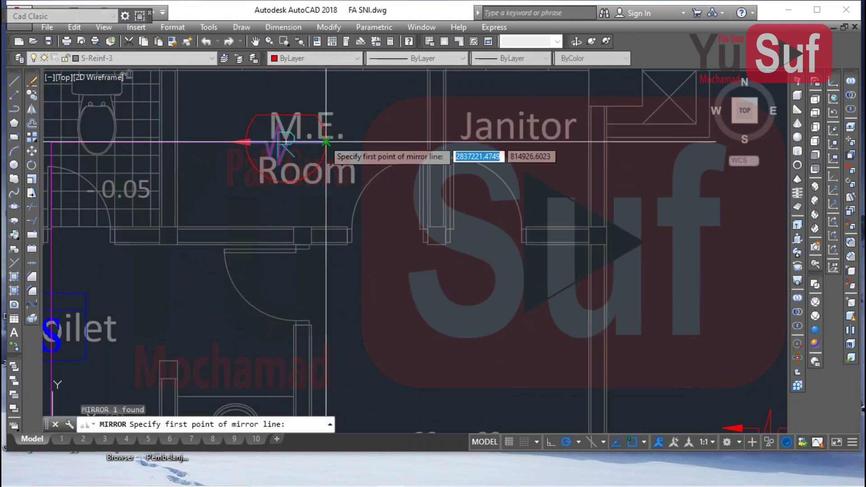
pyautogui.click(325, 141)
pyautogui.click(321, 100)
pyautogui.write('y')
pyautogui.press('Return')
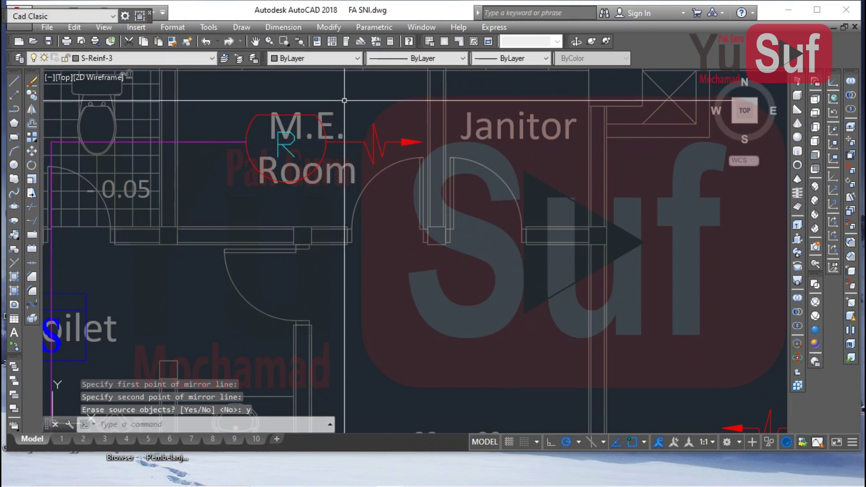
pyautogui.hotkey('ctrl', 's')
pyautogui.scroll(-10, 301, 260)
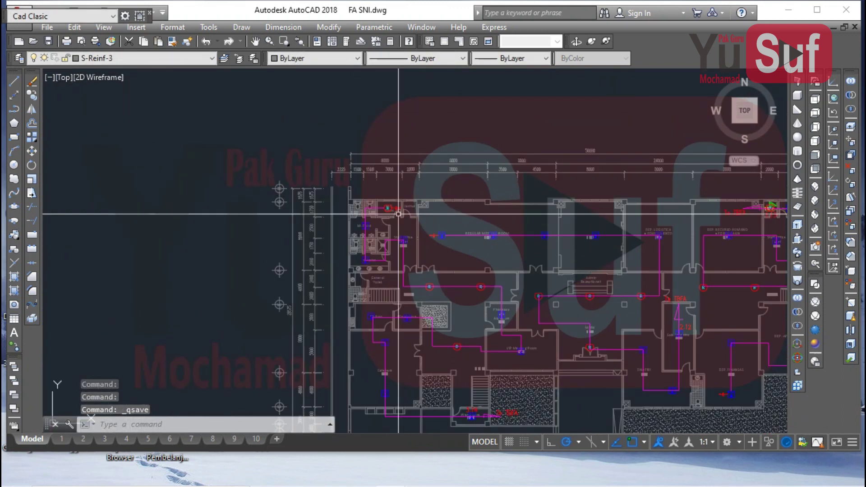
pyautogui.scroll(-3, 135, 227)
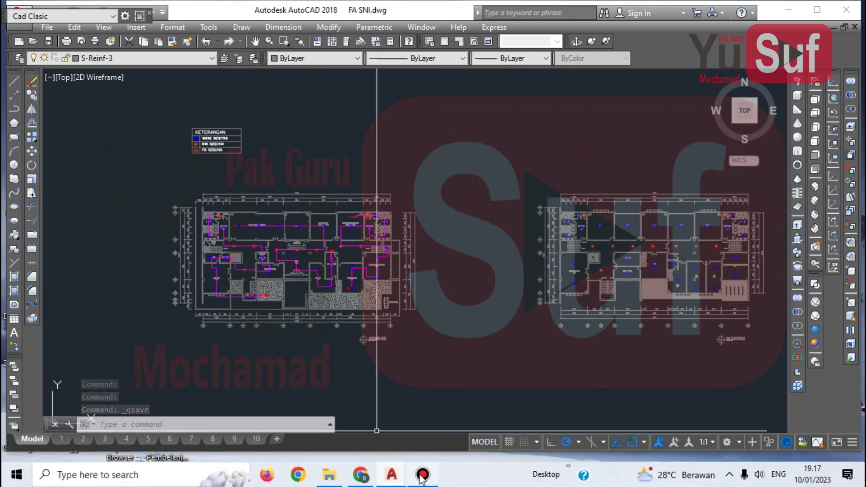
pyautogui.click(422, 475)
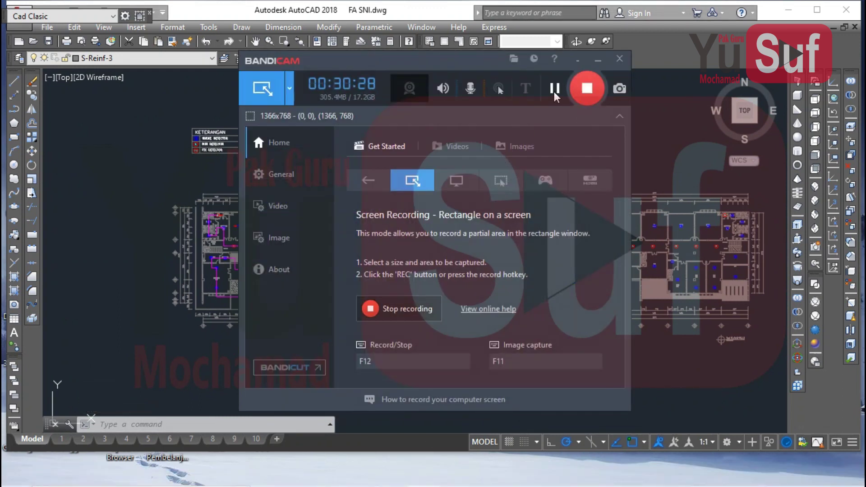
pyautogui.click(598, 61)
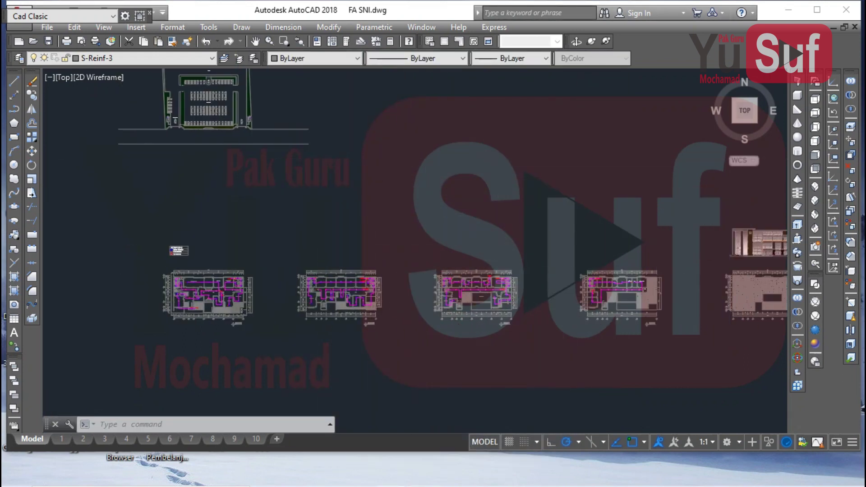
# - Examine the magenta detector wiring, end symbols and TBFA labels on the 2nd floor plan
pyautogui.scroll(-3, 425, 209)
pyautogui.scroll(1, 397, 255)
pyautogui.scroll(5, 392, 256)
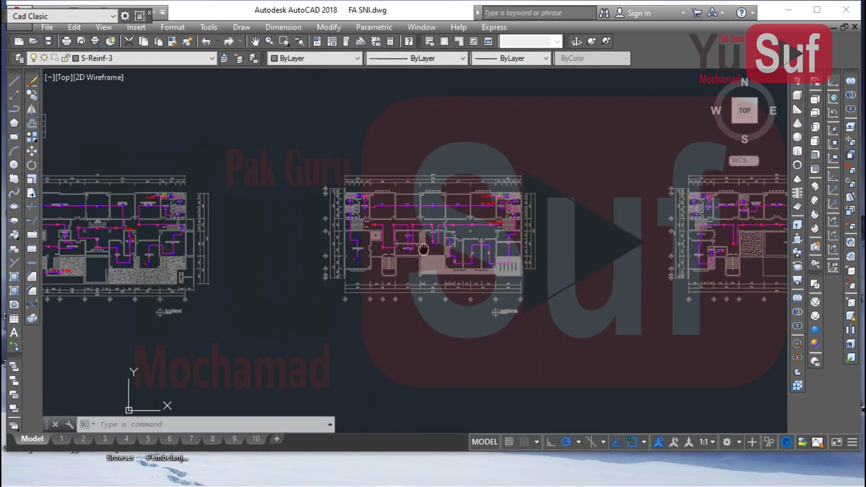
pyautogui.scroll(-1, 473, 383)
pyautogui.moveTo(380, 228); pyautogui.dragTo(311, 210, button='middle')
pyautogui.scroll(1, 322, 212)
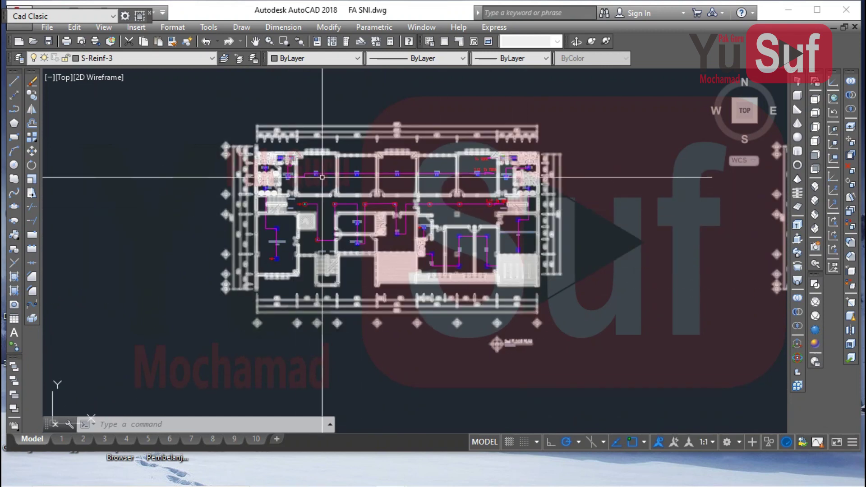
pyautogui.scroll(2, 322, 177)
pyautogui.moveTo(321, 178); pyautogui.dragTo(302, 177, button='middle')
pyautogui.moveTo(347, 162); pyautogui.dragTo(291, 171, button='middle')
pyautogui.scroll(-1, 313, 170)
pyautogui.scroll(1, 330, 232)
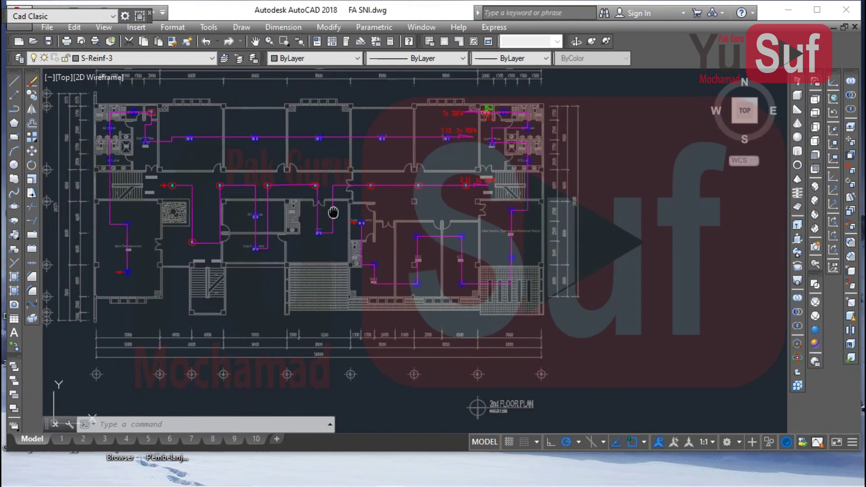
# - Examine the detector wiring on the upper floor plans, from the 2nd floor across to the 4th floor
pyautogui.scroll(1, 375, 236)
pyautogui.moveTo(498, 286); pyautogui.dragTo(295, 280, button='middle')
pyautogui.moveTo(387, 274); pyautogui.dragTo(203, 239, button='middle')
pyautogui.moveTo(451, 291); pyautogui.dragTo(278, 270, button='middle')
pyautogui.moveTo(494, 285); pyautogui.dragTo(248, 251, button='middle')
pyautogui.moveTo(417, 272); pyautogui.dragTo(346, 305, button='middle')
pyautogui.moveTo(392, 256); pyautogui.dragTo(374, 296, button='middle')
pyautogui.moveTo(428, 211); pyautogui.dragTo(232, 236, button='middle')
pyautogui.scroll(-1, 379, 222)
pyautogui.moveTo(379, 223)
pyautogui.mouseDown(button='middle')
pyautogui.moveTo(264, 202)
pyautogui.moveTo(151, 199)
pyautogui.mouseUp(button='middle')
pyautogui.moveTo(618, 237); pyautogui.dragTo(508, 243, button='middle')
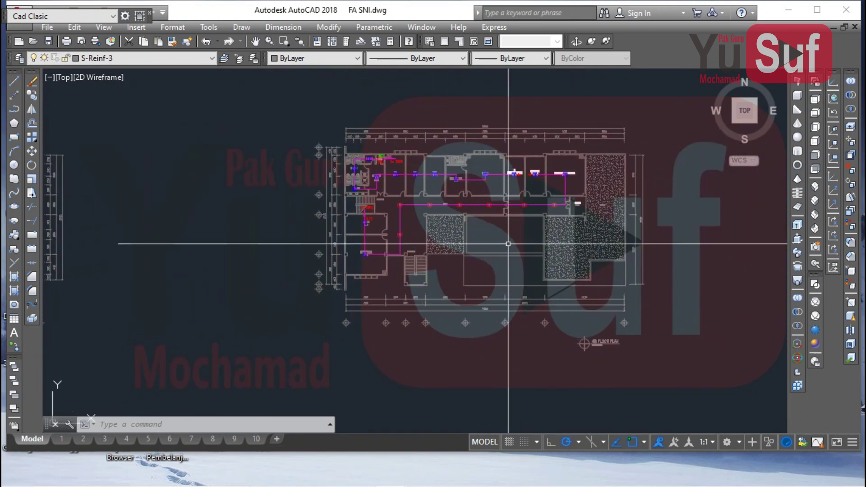
# - Examine the site plan's detector wiring around the basketball court, the building beside it and the row of rooms to the north
pyautogui.scroll(-3, 508, 243)
pyautogui.moveTo(564, 180); pyautogui.dragTo(684, 240, button='middle')
pyautogui.moveTo(361, 163); pyautogui.dragTo(439, 230, button='middle')
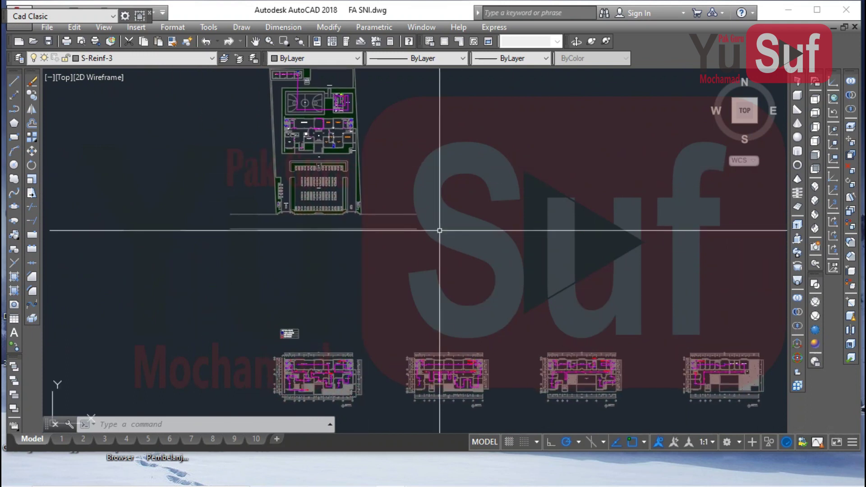
pyautogui.scroll(5, 395, 164)
pyautogui.scroll(6, 396, 165)
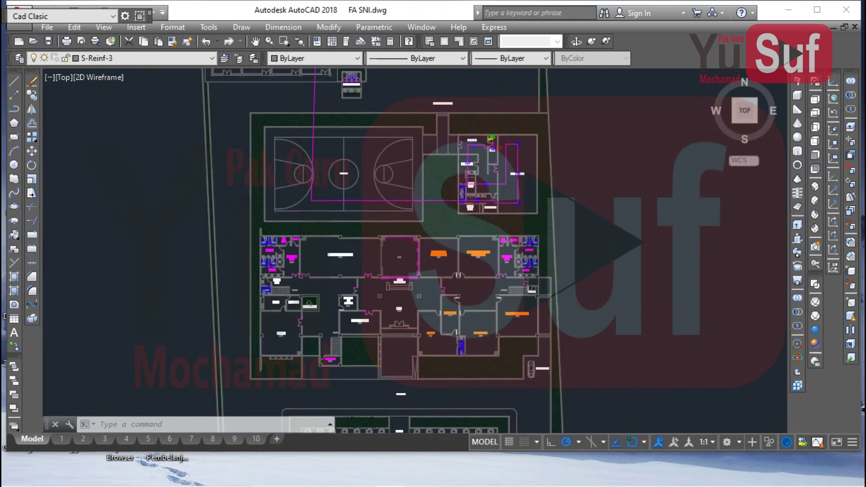
pyautogui.scroll(-3, 353, 272)
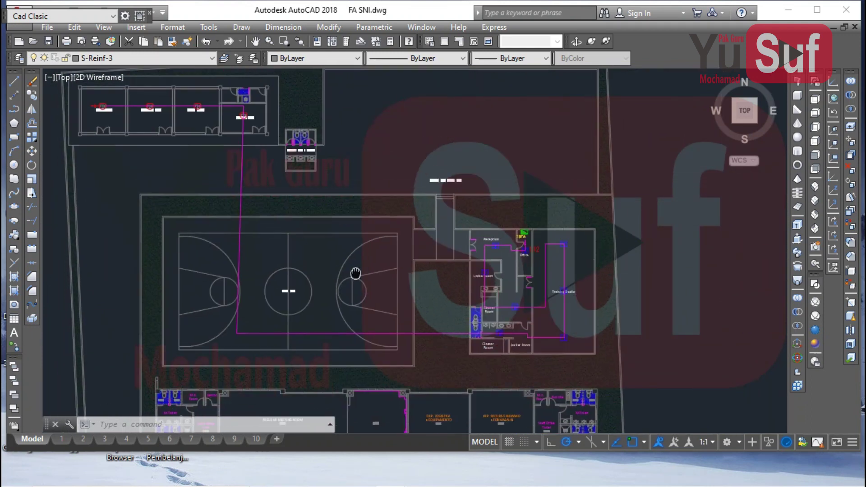
pyautogui.scroll(-3, 287, 249)
pyautogui.scroll(-2, 286, 249)
pyautogui.moveTo(286, 248); pyautogui.dragTo(160, 115, button='middle')
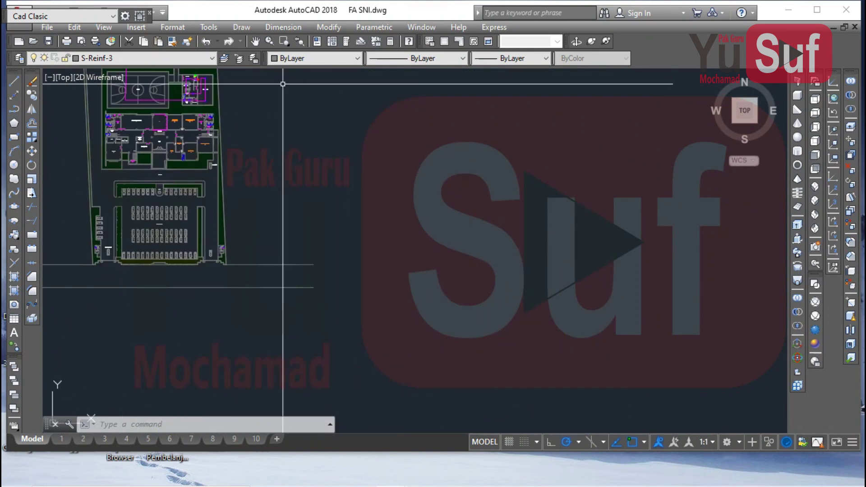
# - Look over the site plan and the row of floor plans, and save the drawing
pyautogui.moveTo(328, 152); pyautogui.dragTo(401, 241, button='middle')
pyautogui.moveTo(301, 226); pyautogui.dragTo(333, 188, button='middle')
pyautogui.scroll(-4, 333, 187)
pyautogui.moveTo(400, 291); pyautogui.dragTo(321, 246, button='middle')
pyautogui.scroll(6, 466, 300)
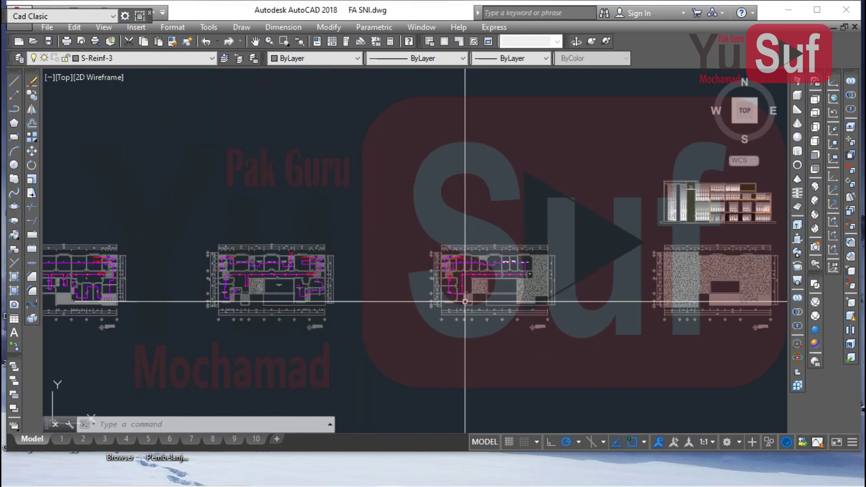
pyautogui.scroll(-4, 463, 298)
pyautogui.click(49, 43)
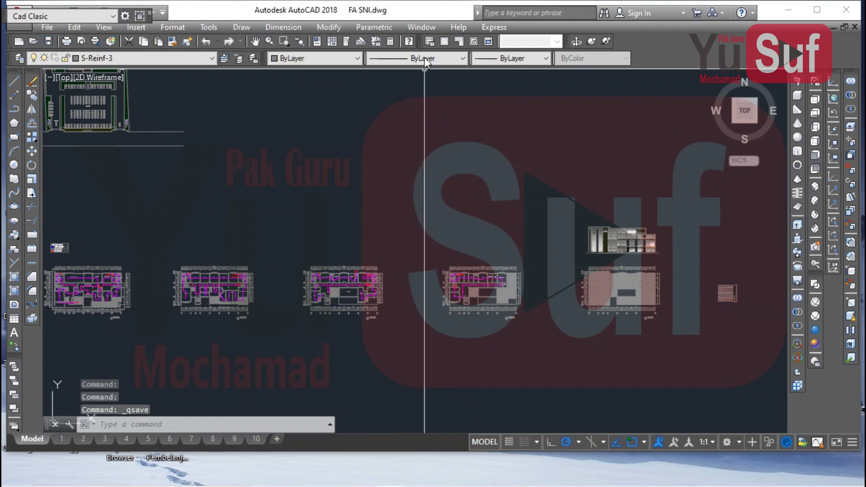
# - Close the Layout FA.dwg drawing and tile the remaining open drawings vertically
pyautogui.click(423, 28)
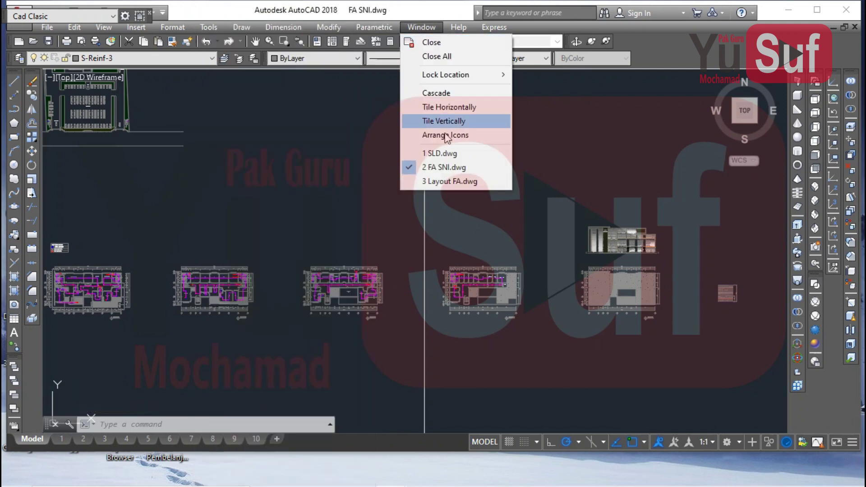
pyautogui.click(442, 183)
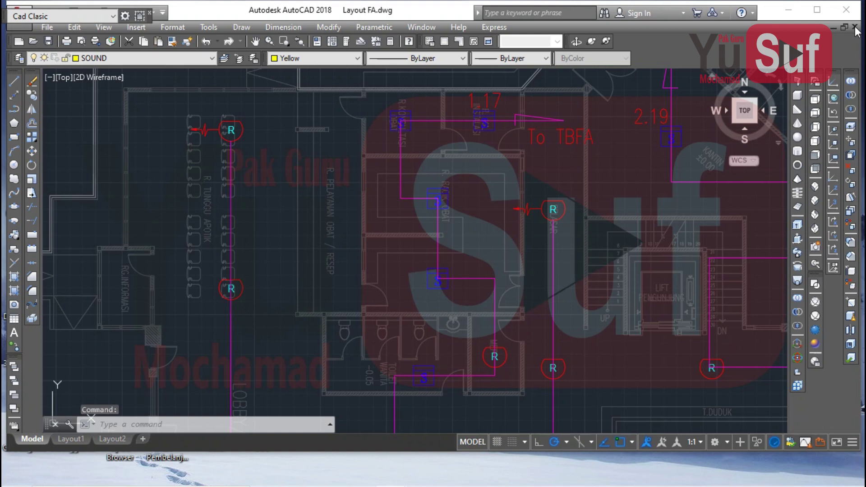
pyautogui.hotkey('ctrl', 'F4')
pyautogui.click(457, 261)
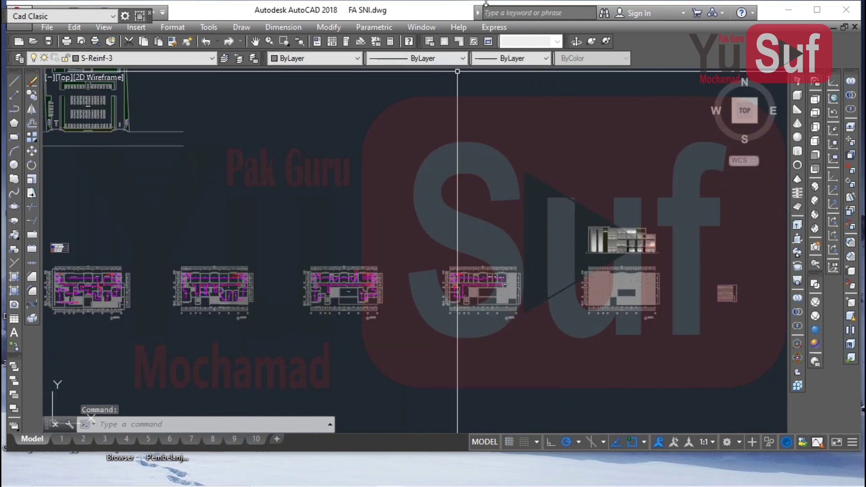
pyautogui.click(421, 27)
pyautogui.click(440, 116)
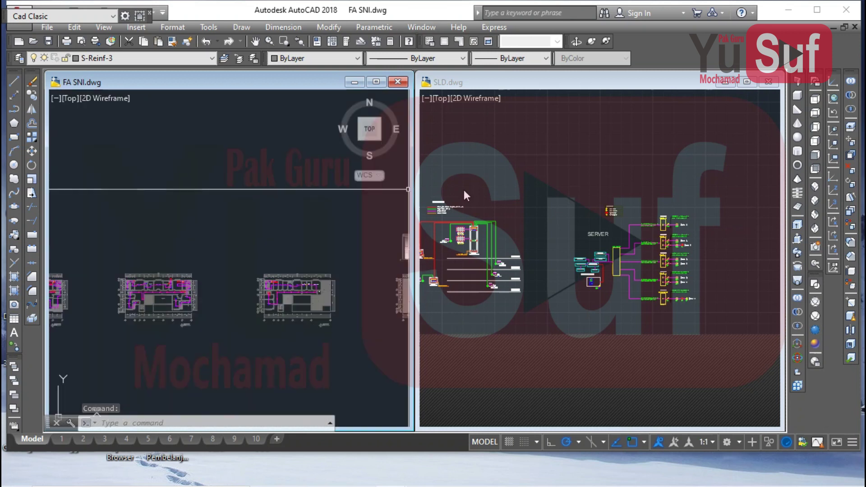
# - Copy the KETERANGAN detector legend above the second floor plan, using the corner of the first plan's dimension line as base point
pyautogui.click(243, 210)
pyautogui.scroll(-1, 242, 208)
pyautogui.click(242, 211)
pyautogui.moveTo(239, 210); pyautogui.dragTo(357, 196, button='middle')
pyautogui.scroll(5, 193, 220)
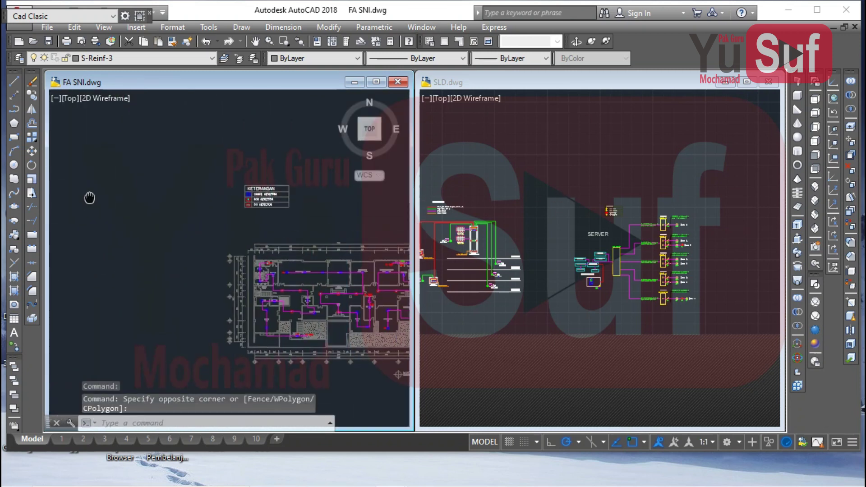
pyautogui.click(74, 178)
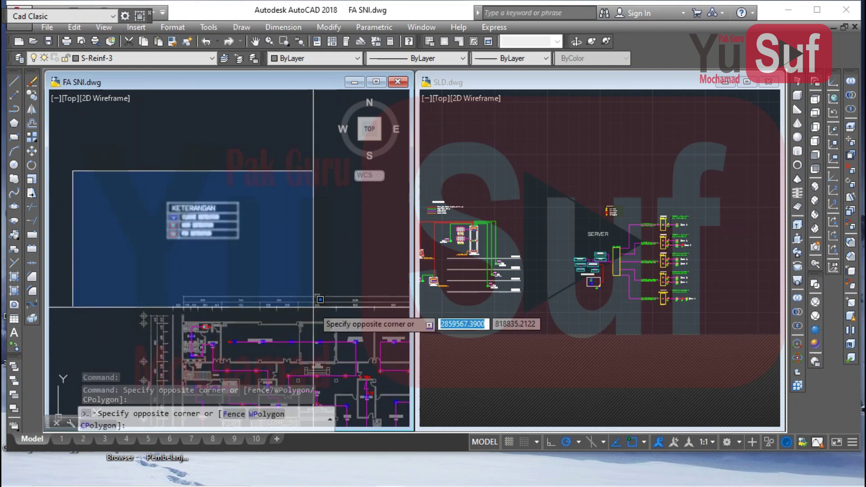
pyautogui.click(315, 298)
pyautogui.write('co')
pyautogui.press('Return')
pyautogui.scroll(6, 178, 303)
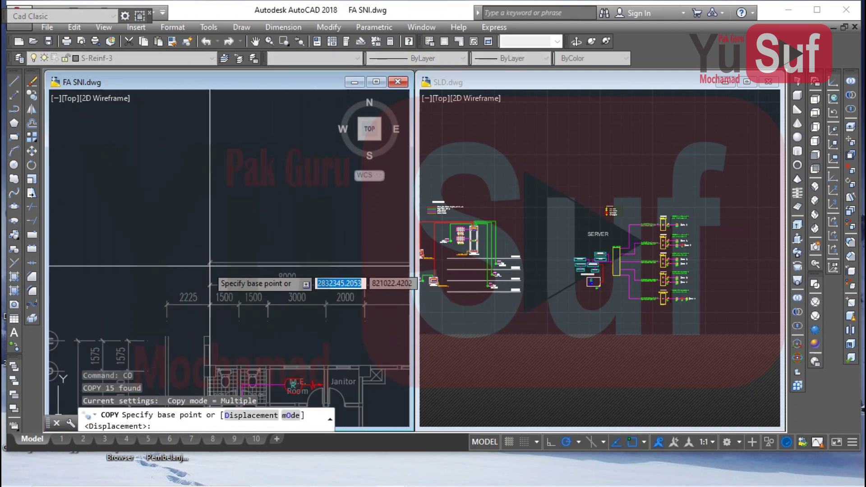
pyautogui.click(210, 259)
pyautogui.scroll(-7, 112, 292)
pyautogui.scroll(-5, 105, 290)
pyautogui.scroll(7, 212, 289)
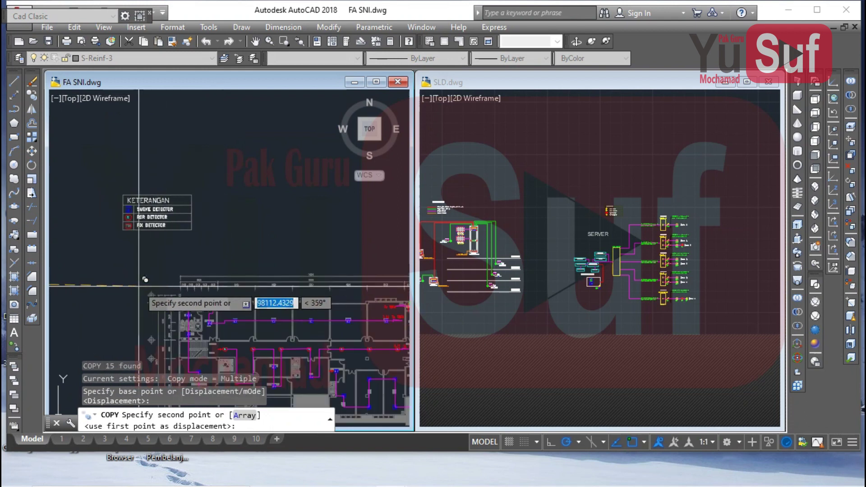
pyautogui.scroll(4, 145, 280)
pyautogui.click(243, 259)
# - Place further copies of the detector legend above the remaining wired floor plans, and save the drawing
pyautogui.scroll(-5, 75, 229)
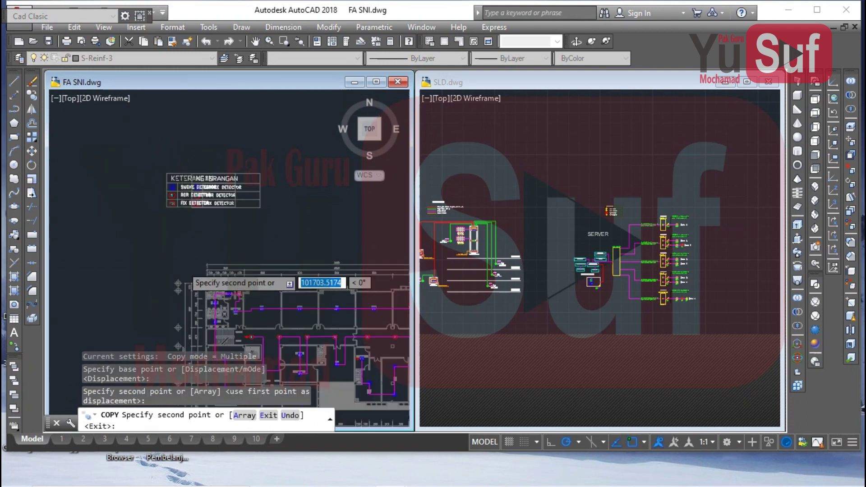
pyautogui.scroll(6, 176, 212)
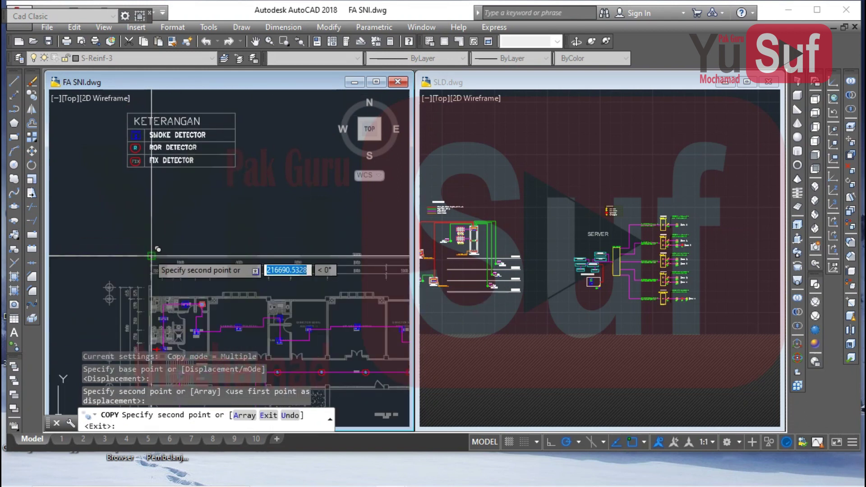
pyautogui.click(155, 254)
pyautogui.scroll(-8, 151, 253)
pyautogui.scroll(6, 286, 238)
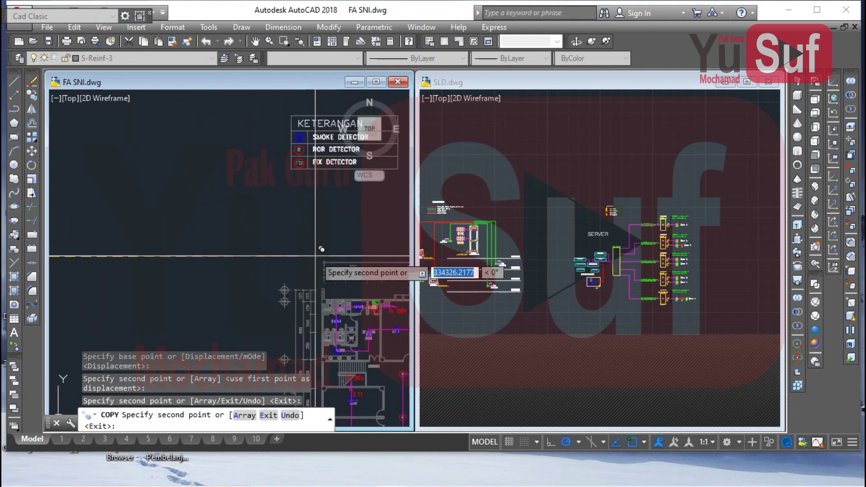
pyautogui.scroll(-6, 343, 260)
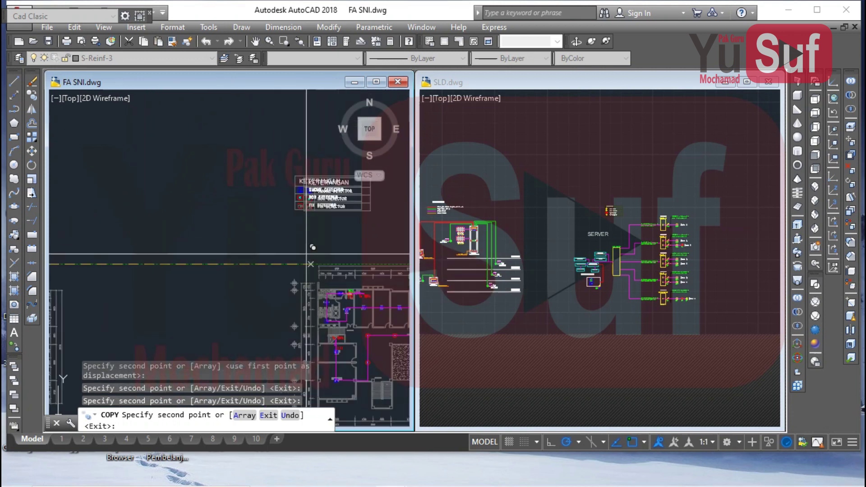
pyautogui.press('Escape')
pyautogui.moveTo(277, 258); pyautogui.dragTo(273, 260, button='middle')
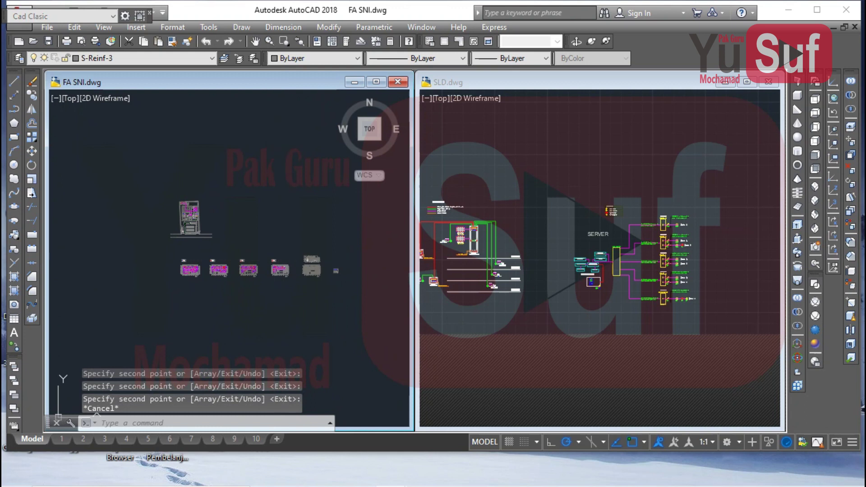
pyautogui.hotkey('ctrl', 's')
# - Find free space beside the diagrams in the SNI SLD.dwg and open the SLD drawing from the RSUD Brondong project folder
pyautogui.click(682, 203)
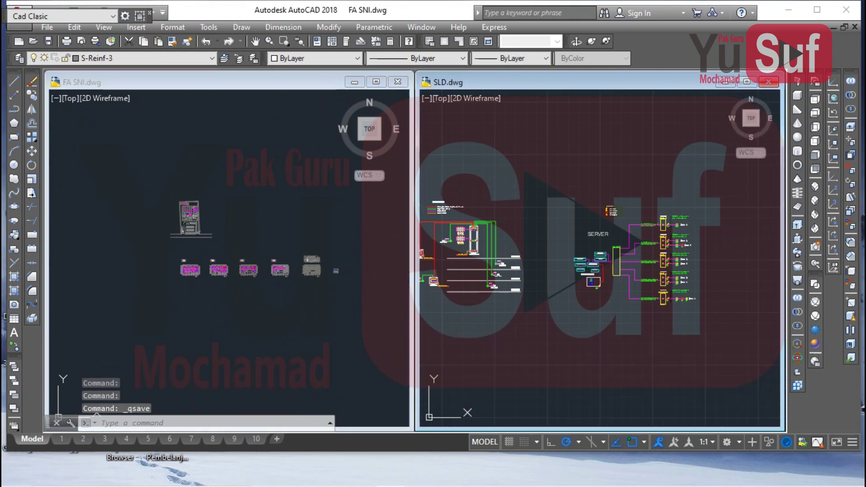
pyautogui.click(635, 201)
pyautogui.click(634, 201)
pyautogui.moveTo(634, 201); pyautogui.dragTo(369, 141, button='middle')
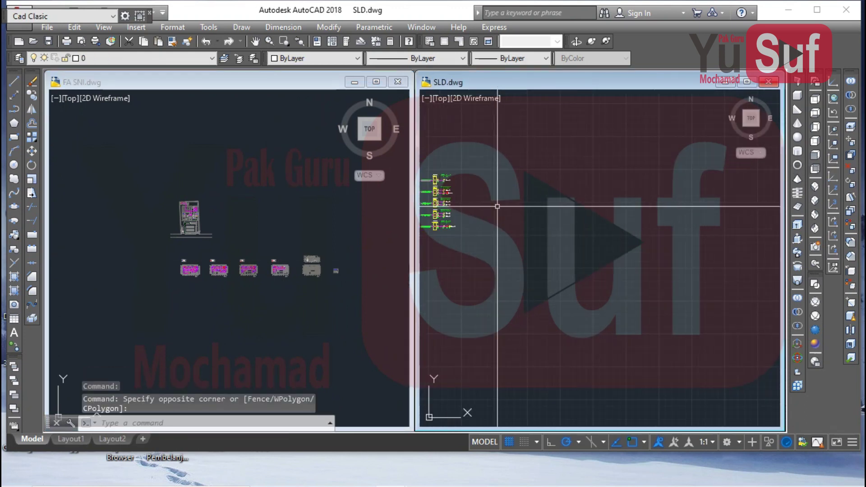
pyautogui.click(331, 478)
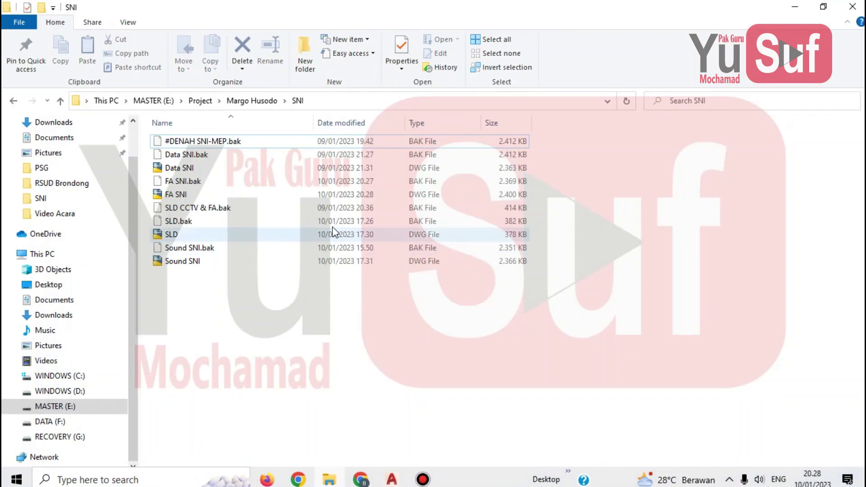
pyautogui.click(14, 102)
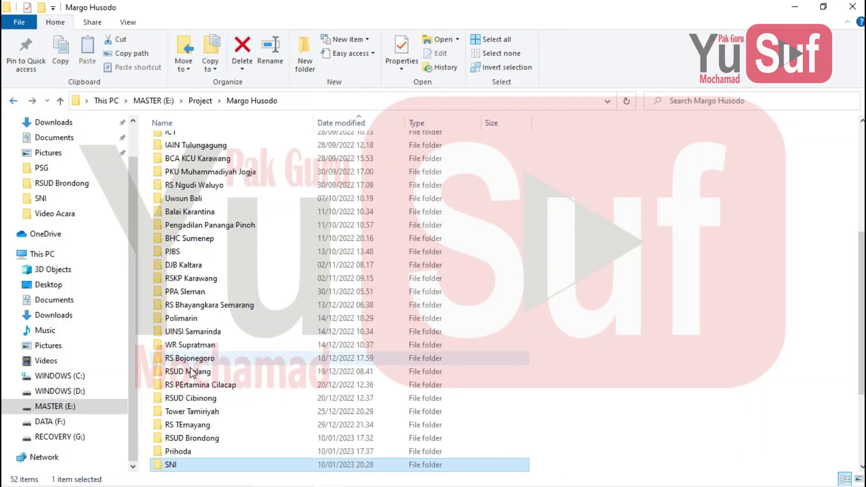
pyautogui.scroll(-2, 189, 360)
pyautogui.doubleClick(189, 359)
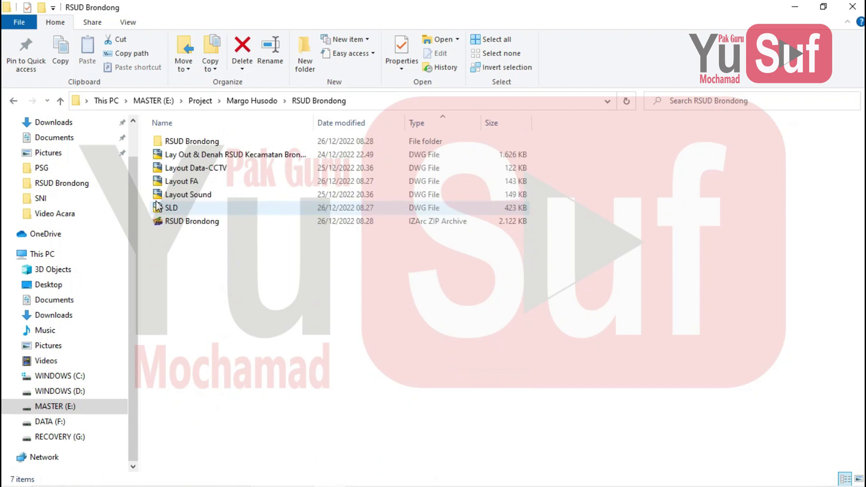
pyautogui.click(170, 210)
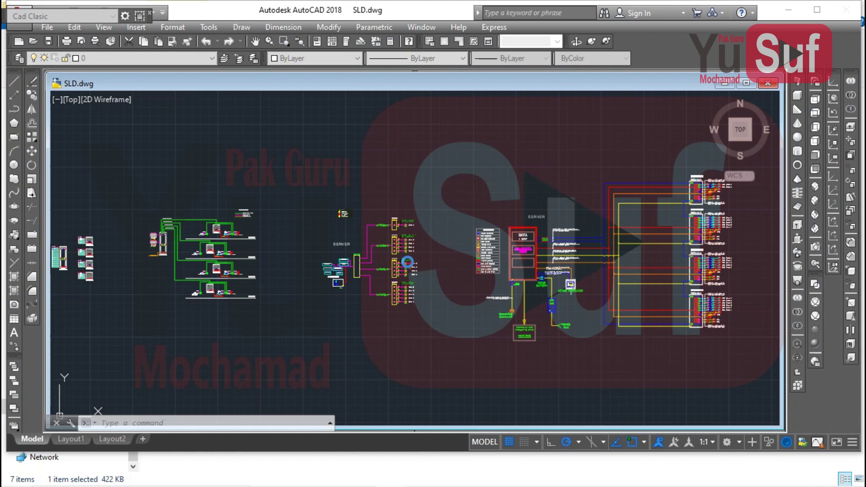
# - Copy the complete fire alarm single-line diagram, from the MCFA server rack to the floor panels, to the clipboard
pyautogui.click(577, 155)
pyautogui.moveTo(546, 174); pyautogui.dragTo(300, 131, button='middle')
pyautogui.click(210, 116)
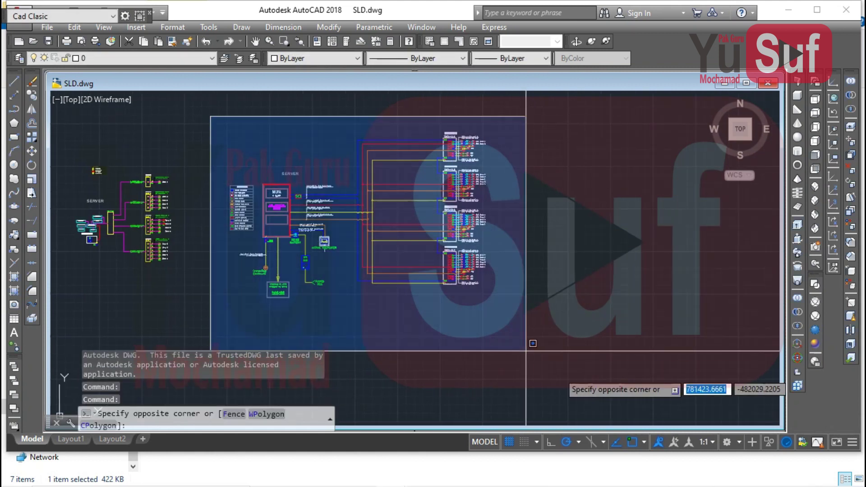
pyautogui.click(561, 373)
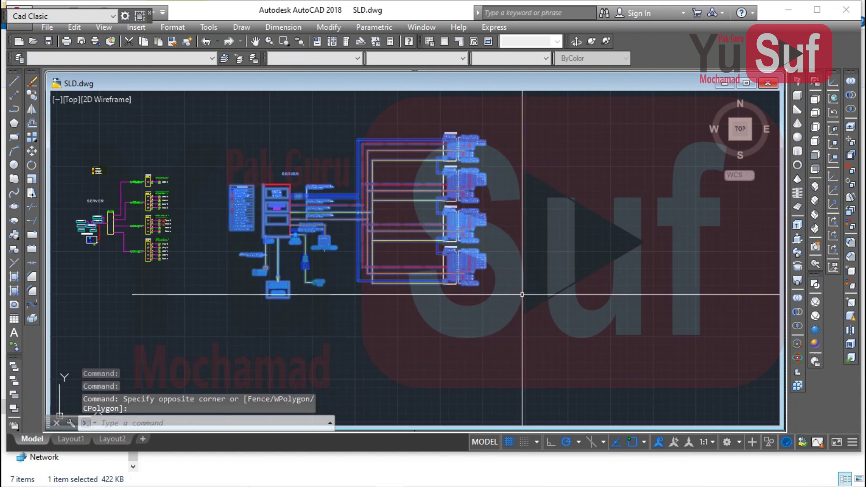
pyautogui.hotkey('ctrl', 'c')
pyautogui.press('Escape')
# - Paste the fire alarm diagram into the SNI project's SLD.dwg, in the free space to the upper right of the existing network diagram
pyautogui.click(421, 27)
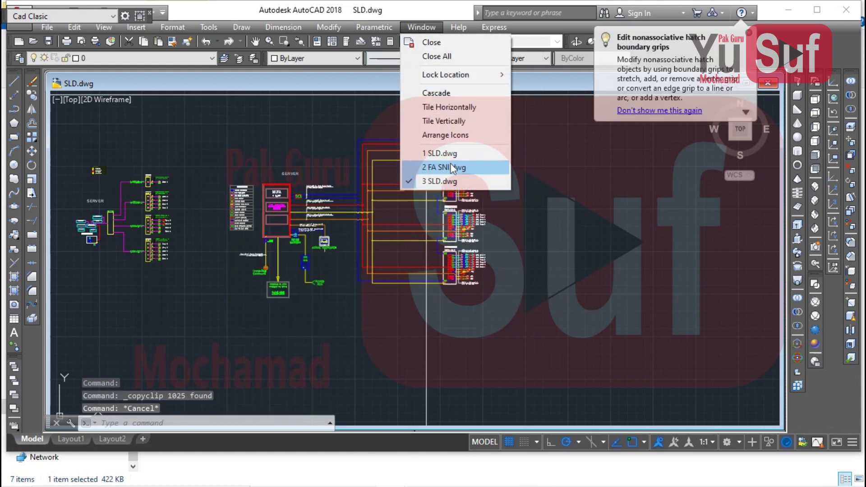
pyautogui.click(451, 166)
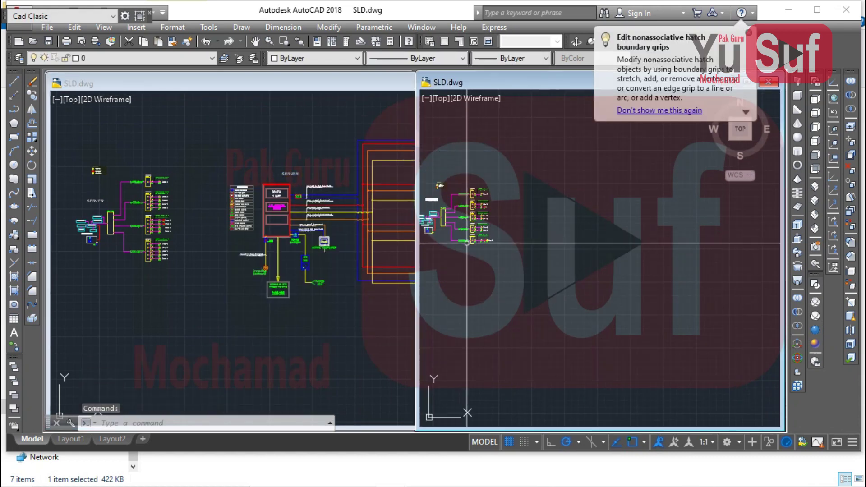
pyautogui.hotkey('ctrl', 'v')
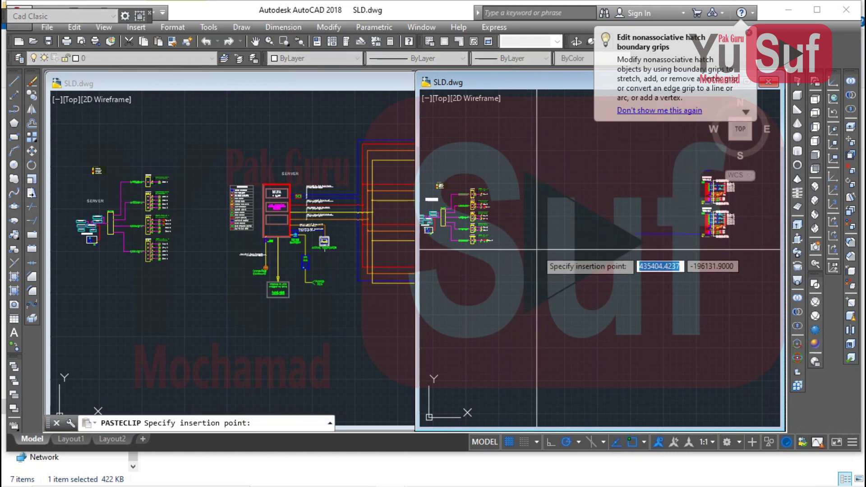
pyautogui.moveTo(526, 227); pyautogui.dragTo(493, 337, button='middle')
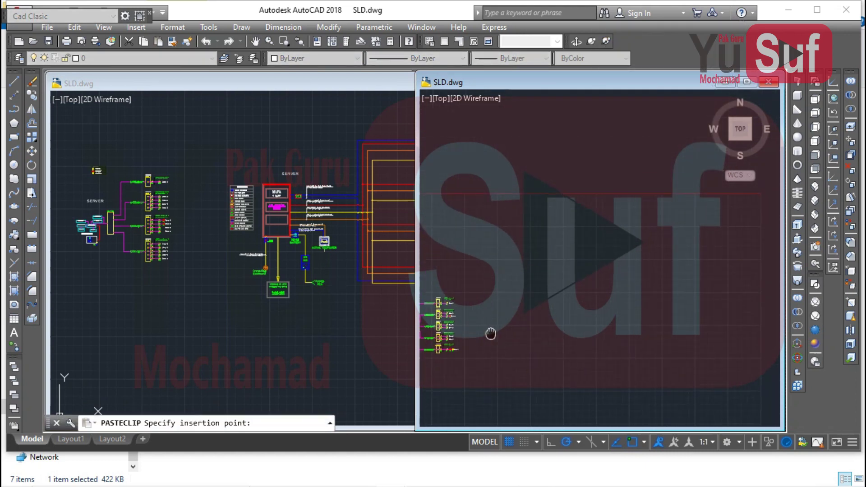
pyautogui.click(506, 277)
pyautogui.click(506, 277)
# - Close the RSUD Brondong SLD.dwg that served as the source of the diagram
pyautogui.click(361, 84)
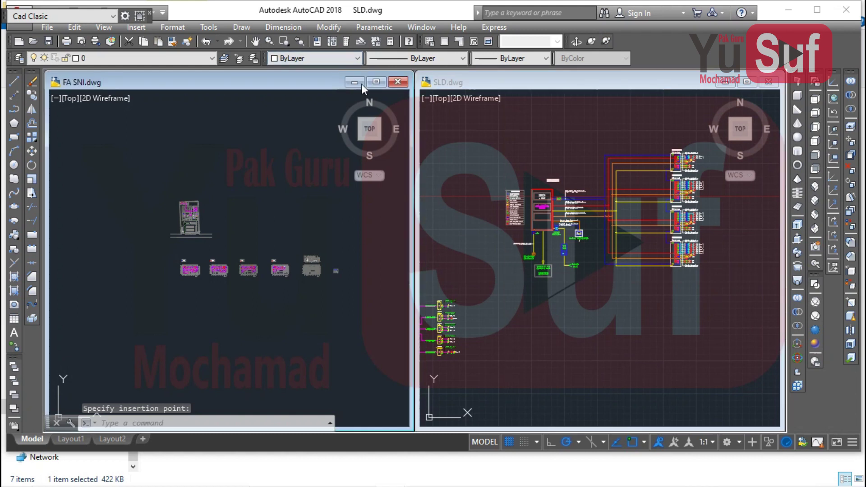
pyautogui.click(429, 41)
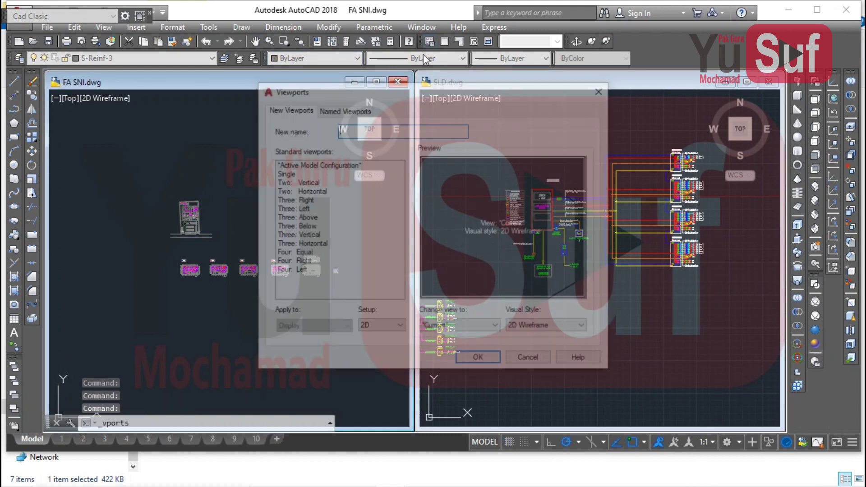
pyautogui.click(601, 89)
pyautogui.click(421, 27)
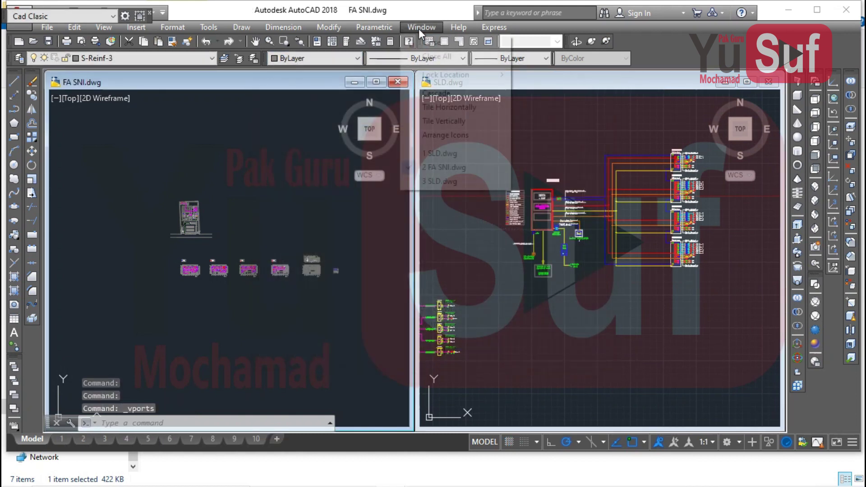
pyautogui.click(442, 182)
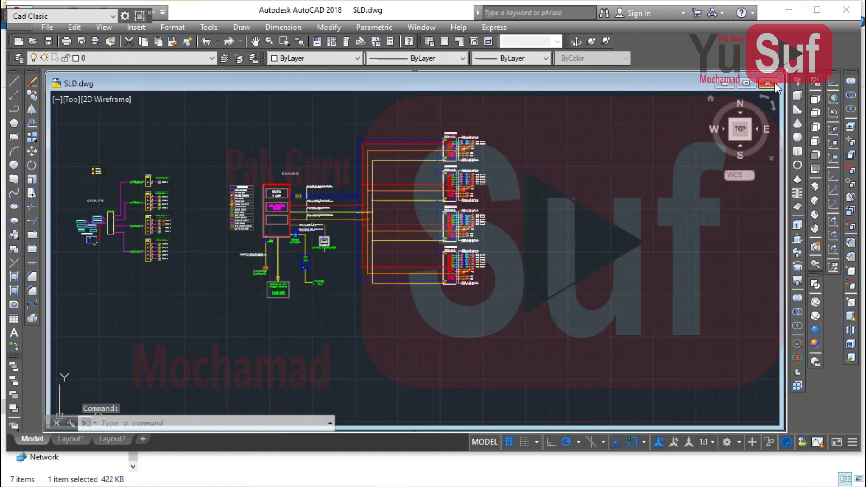
pyautogui.click(450, 256)
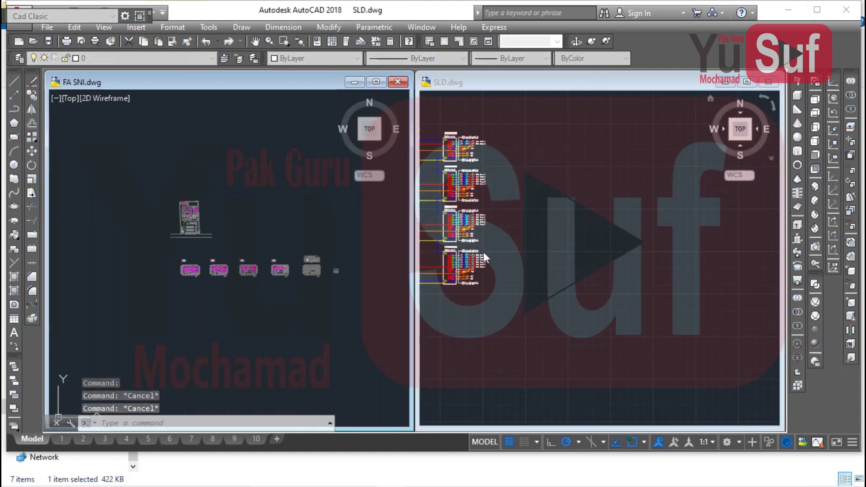
# - Copy the complete TBFA-Lt.2 panel with its detector rows to the free space below the fire alarm diagram in SLD.dwg
pyautogui.click(538, 157)
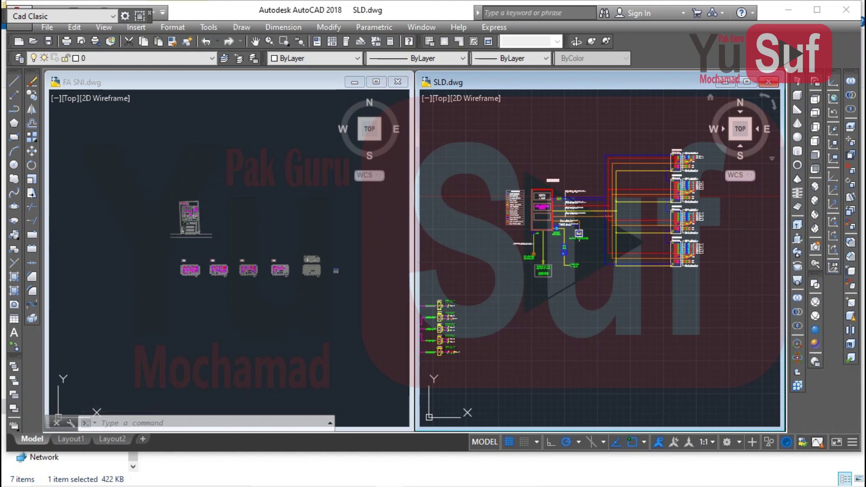
pyautogui.scroll(3, 559, 168)
pyautogui.moveTo(664, 171)
pyautogui.mouseDown(button='middle')
pyautogui.moveTo(537, 167)
pyautogui.moveTo(566, 180)
pyautogui.mouseUp(button='middle')
pyautogui.moveTo(596, 220)
pyautogui.mouseDown(button='middle')
pyautogui.moveTo(607, 248)
pyautogui.moveTo(620, 160)
pyautogui.mouseUp(button='middle')
pyautogui.scroll(-2, 623, 146)
pyautogui.scroll(3, 584, 279)
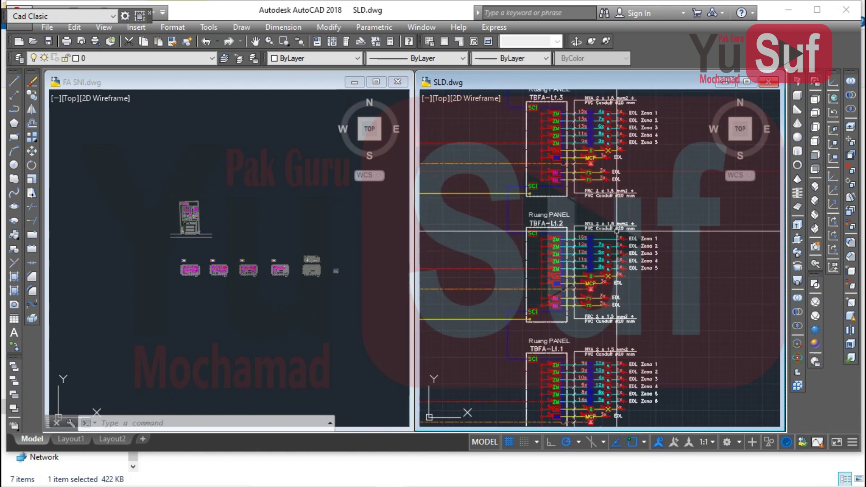
pyautogui.click(480, 182)
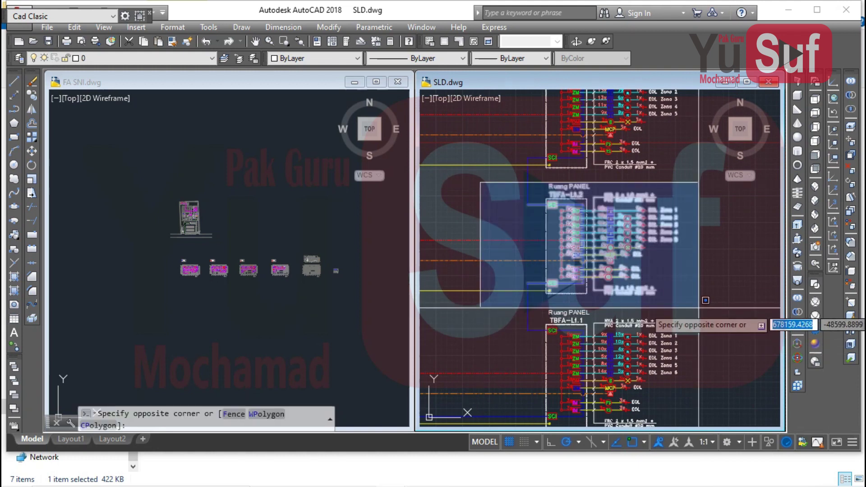
pyautogui.click(682, 303)
pyautogui.click(479, 171)
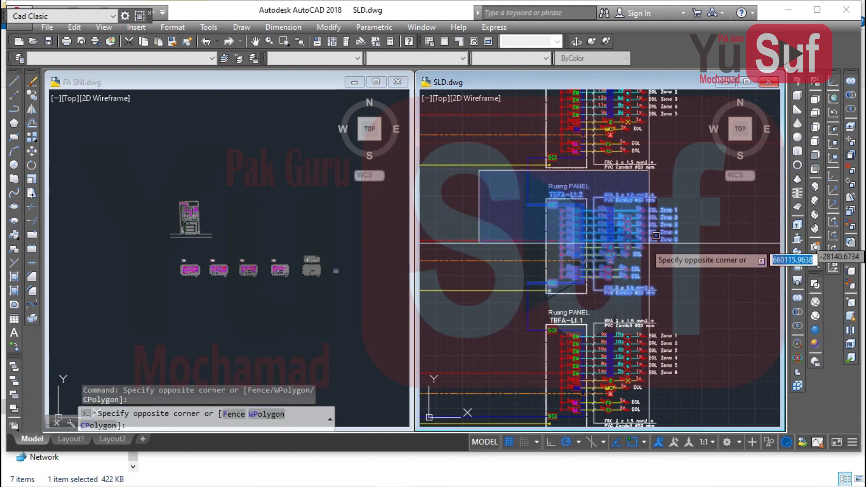
pyautogui.click(716, 298)
pyautogui.write('c')
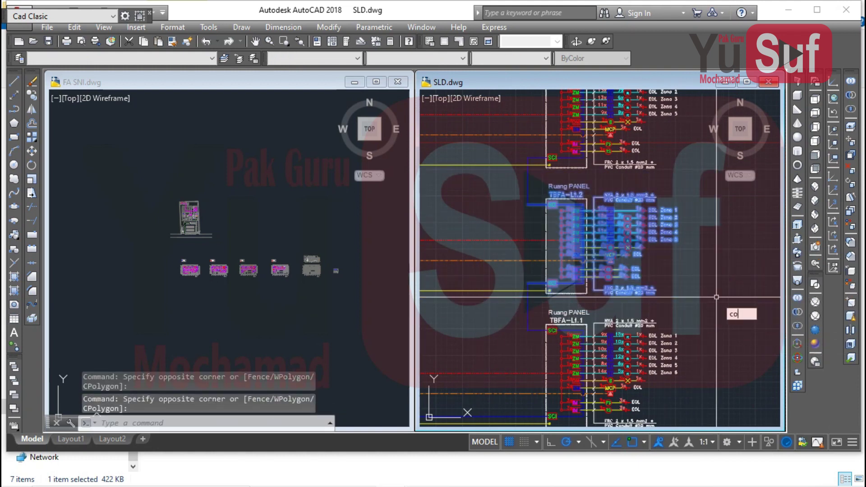
pyautogui.write('o')
pyautogui.press('Return')
pyautogui.click(620, 228)
pyautogui.scroll(-5, 601, 156)
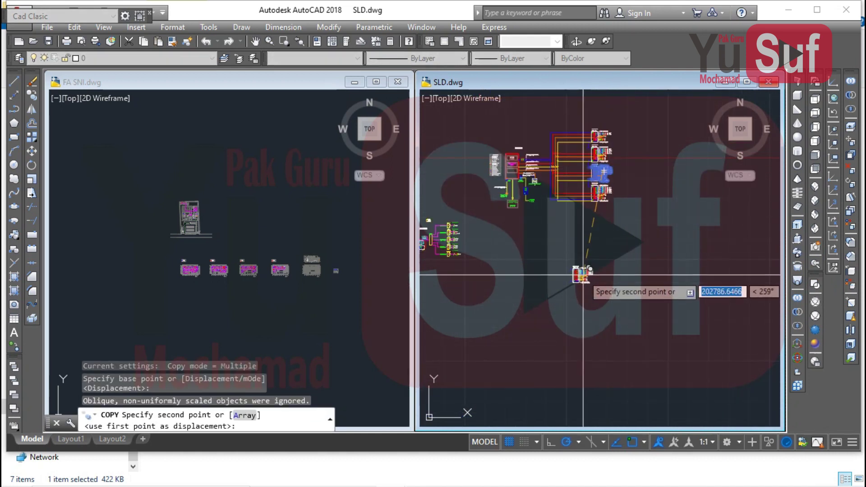
pyautogui.press('Escape')
# - Erase the EOL Zona 4 and EOL Zona 5 labels from the copied panel
pyautogui.scroll(8, 586, 270)
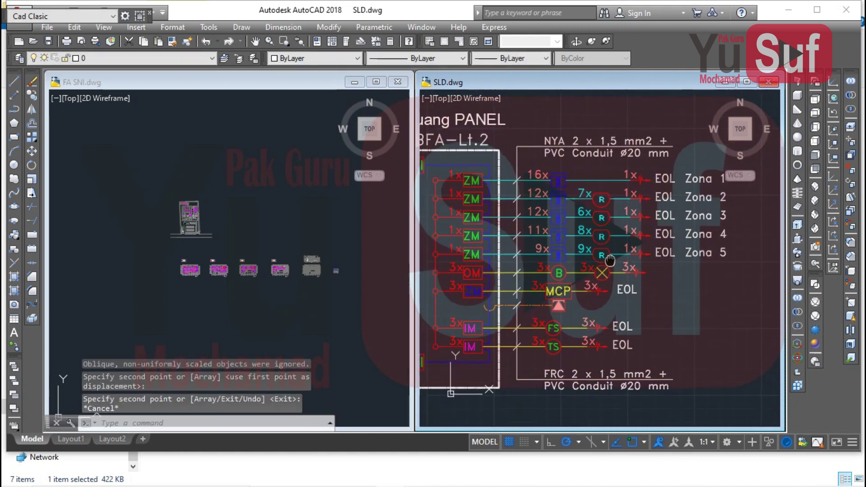
pyautogui.click(710, 274)
pyautogui.click(669, 233)
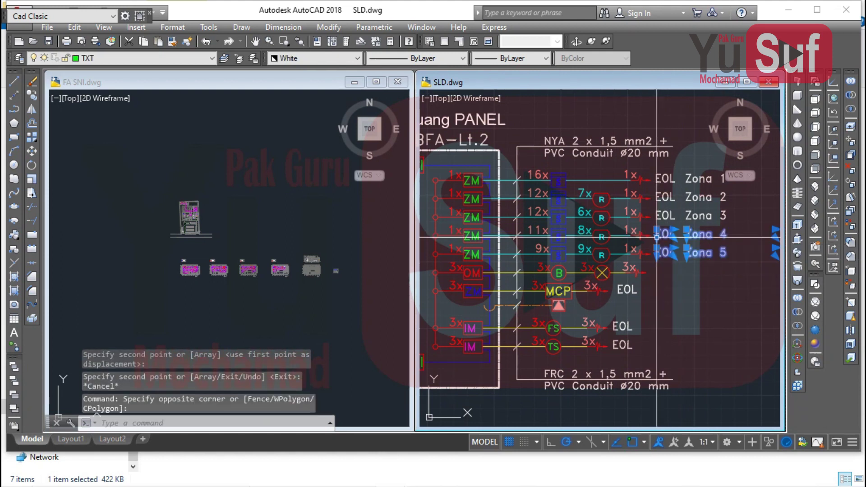
pyautogui.write('e')
pyautogui.press('Return')
# - Move the EOL Zona 1 to 3 labels down two rows to line up with the lower three zone module lines
pyautogui.moveTo(697, 252); pyautogui.dragTo(644, 276, button='middle')
pyautogui.click(666, 273)
pyautogui.click(614, 195)
pyautogui.write('m')
pyautogui.press('Return')
pyautogui.scroll(4, 587, 199)
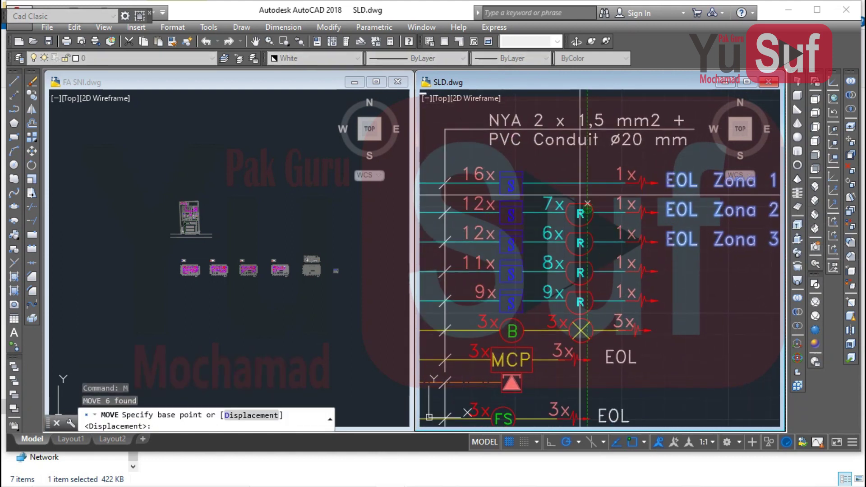
pyautogui.click(526, 174)
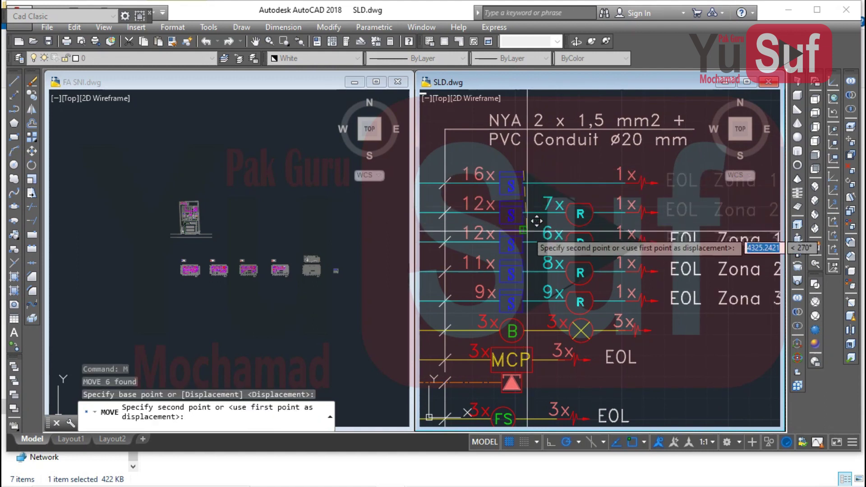
pyautogui.click(573, 234)
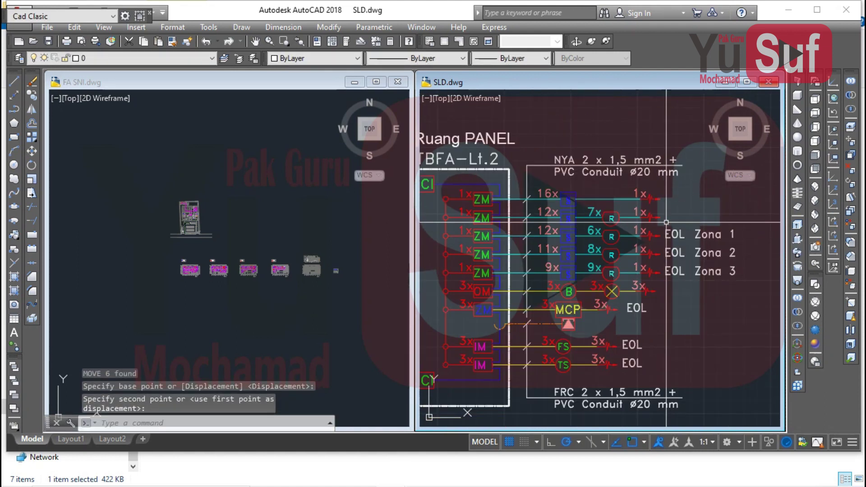
# - Erase the top two zone module rows and the upper SCI module from the copied panel
pyautogui.moveTo(666, 222); pyautogui.dragTo(692, 216, button='middle')
pyautogui.moveTo(495, 201); pyautogui.dragTo(547, 200, button='middle')
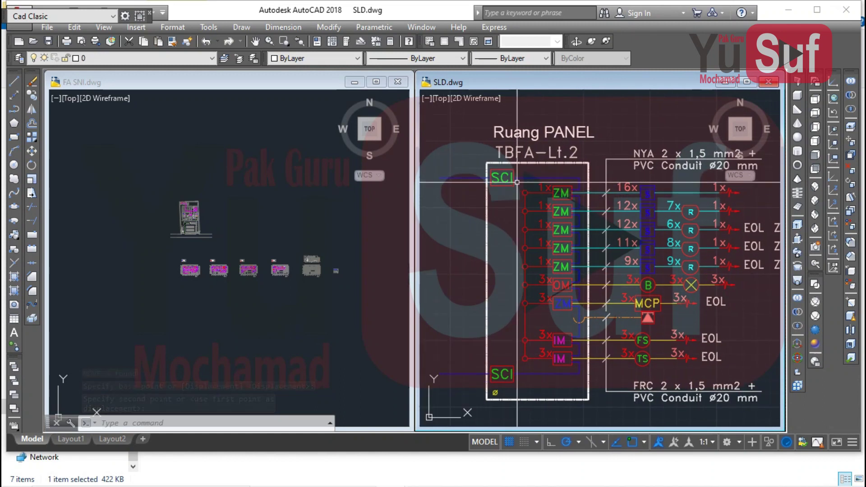
pyautogui.click(517, 182)
pyautogui.scroll(-2, 517, 182)
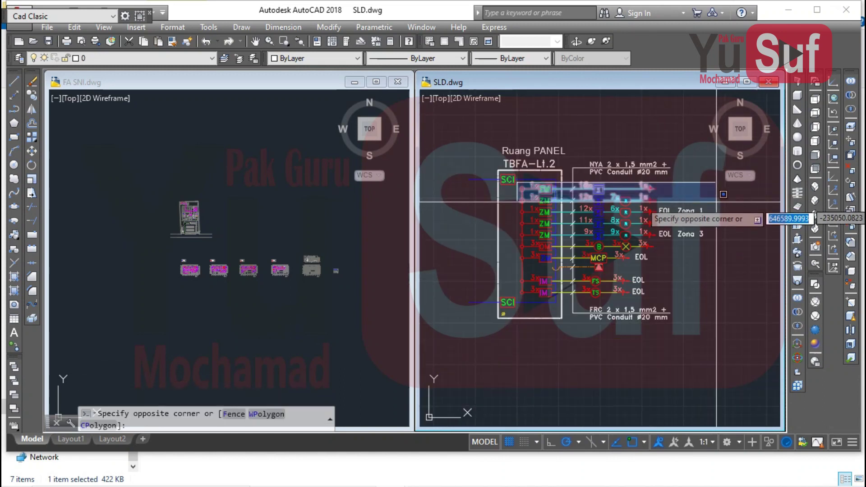
pyautogui.click(717, 204)
pyautogui.scroll(2, 533, 191)
pyautogui.click(510, 182)
pyautogui.click(490, 171)
pyautogui.write('e')
pyautogui.press('space')
# - Erase the leftover line pieces around the deleted SCI module and zone rows
pyautogui.click(460, 181)
pyautogui.click(423, 153)
pyautogui.press('space')
pyautogui.click(569, 188)
pyautogui.click(544, 167)
pyautogui.press('space')
pyautogui.click(525, 212)
pyautogui.click(503, 202)
pyautogui.press('space')
pyautogui.scroll(-2, 572, 200)
# - Stretch the top of the panel frame and cable bracket, with their labels, down by two module rows
pyautogui.write('s')
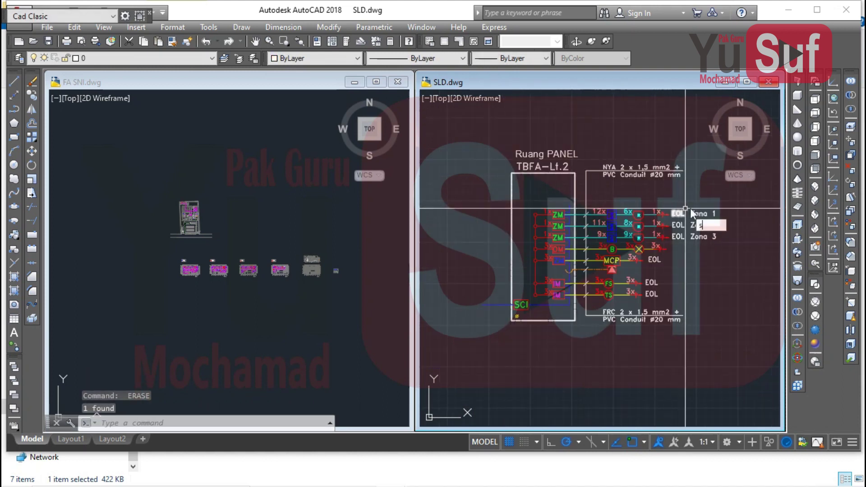
pyautogui.press('space')
pyautogui.click(732, 193)
pyautogui.click(485, 128)
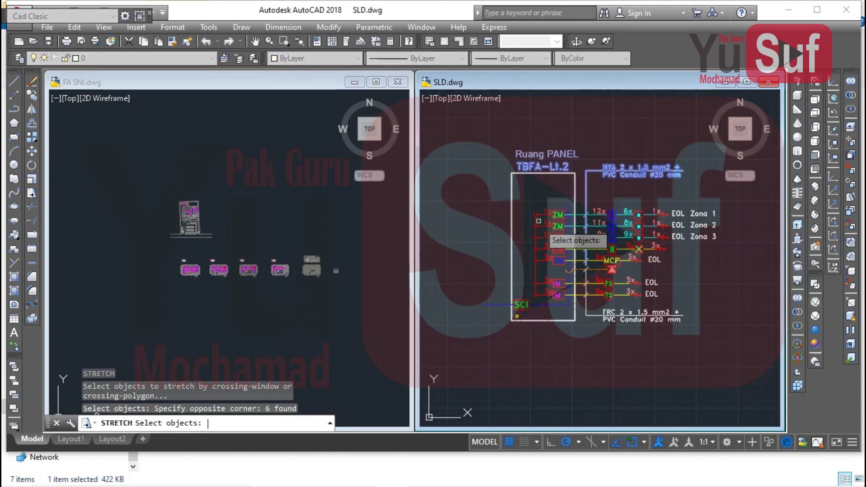
pyautogui.press('Return')
pyautogui.scroll(5, 539, 220)
pyautogui.click(508, 164)
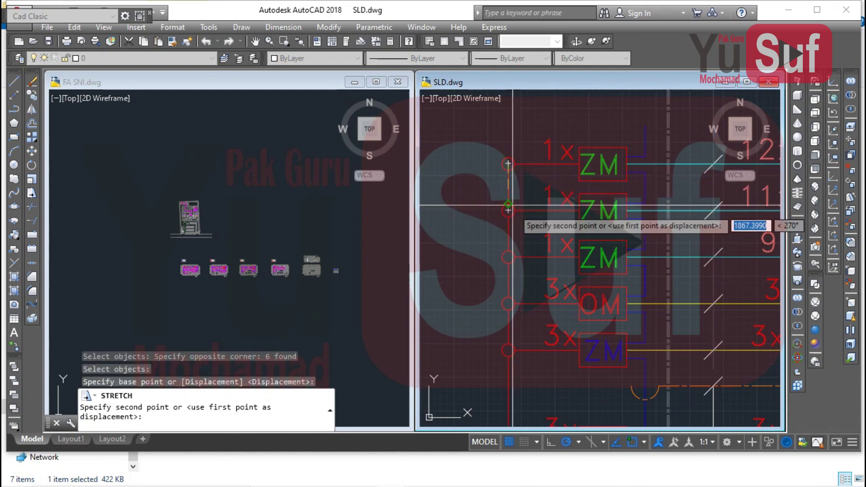
pyautogui.click(507, 255)
pyautogui.scroll(-2, 540, 225)
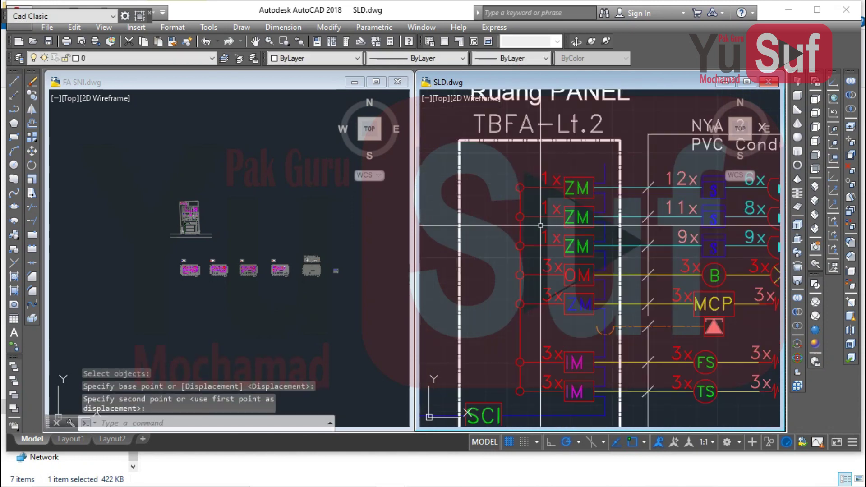
pyautogui.scroll(-1, 540, 225)
pyautogui.press('Escape')
# - Change the copied panel's title to TBFA-Lt.1
pyautogui.scroll(-1, 566, 212)
pyautogui.moveTo(649, 211); pyautogui.dragTo(638, 211, button='middle')
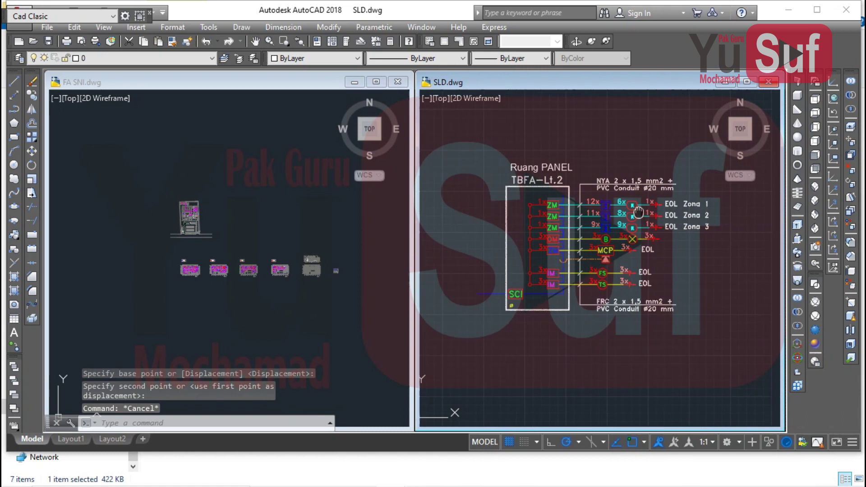
pyautogui.scroll(2, 539, 184)
pyautogui.click(527, 179)
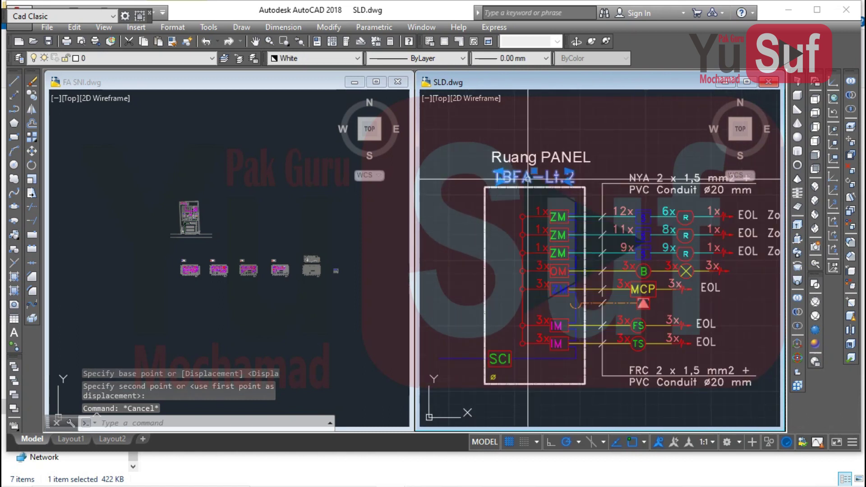
pyautogui.doubleClick(528, 179)
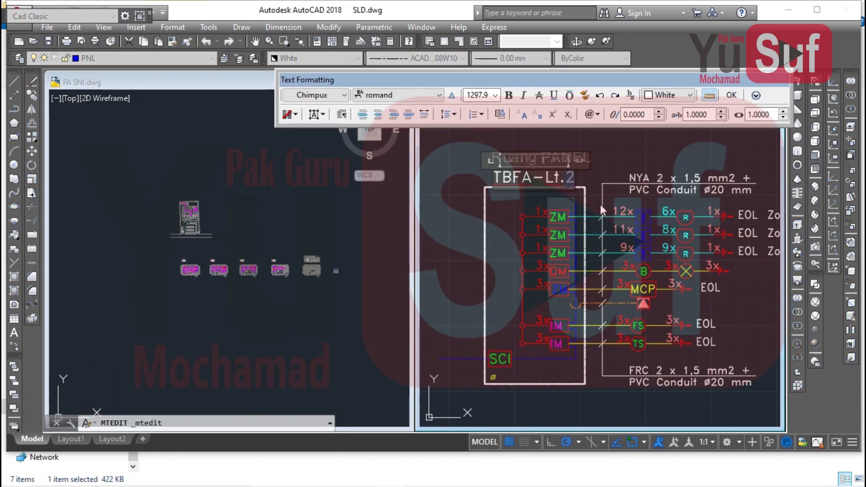
pyautogui.write('1')
pyautogui.click(600, 205)
# - Examine the module, detector and quantity entries in each row of the copied TBFA-Lt.1 panel
pyautogui.scroll(-1, 542, 243)
pyautogui.moveTo(593, 300); pyautogui.dragTo(592, 280, button='middle')
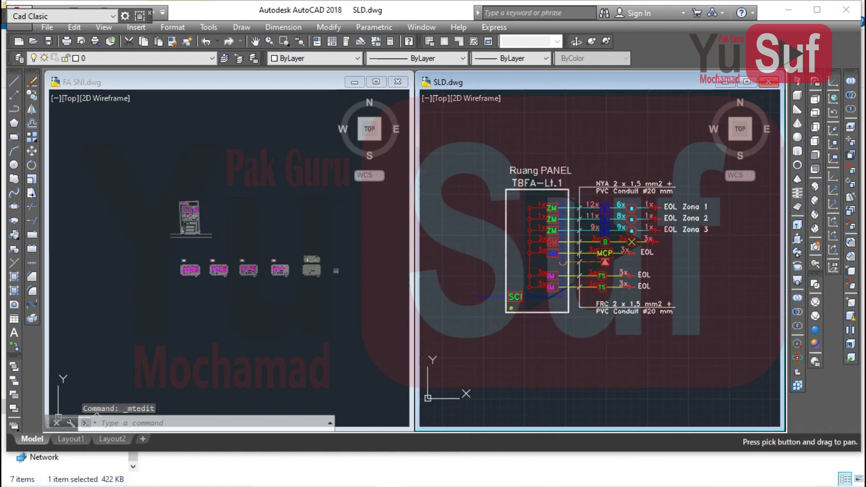
pyautogui.scroll(1, 568, 264)
pyautogui.scroll(1, 565, 262)
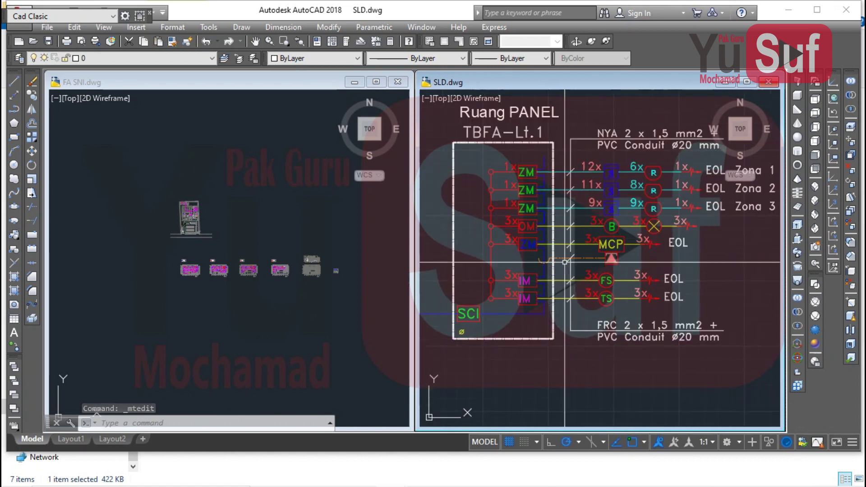
pyautogui.moveTo(566, 237); pyautogui.dragTo(546, 260, button='middle')
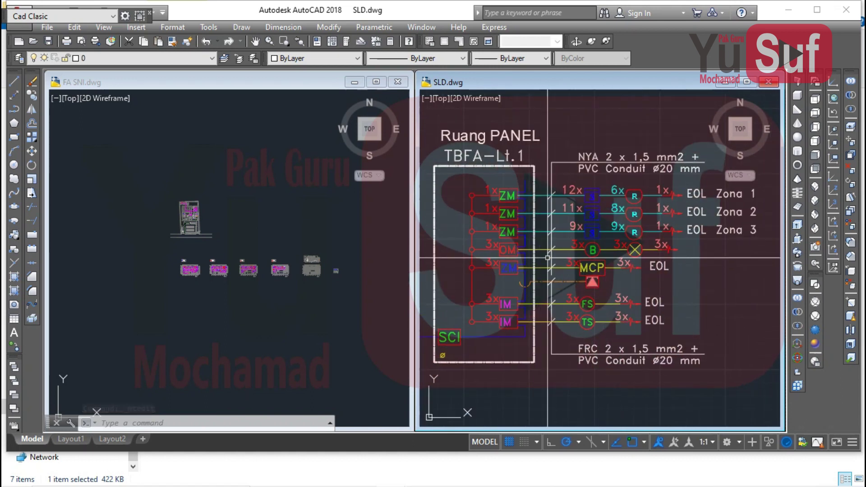
pyautogui.moveTo(503, 241)
pyautogui.mouseDown(button='middle')
pyautogui.moveTo(533, 259)
pyautogui.moveTo(504, 220)
pyautogui.mouseUp(button='middle')
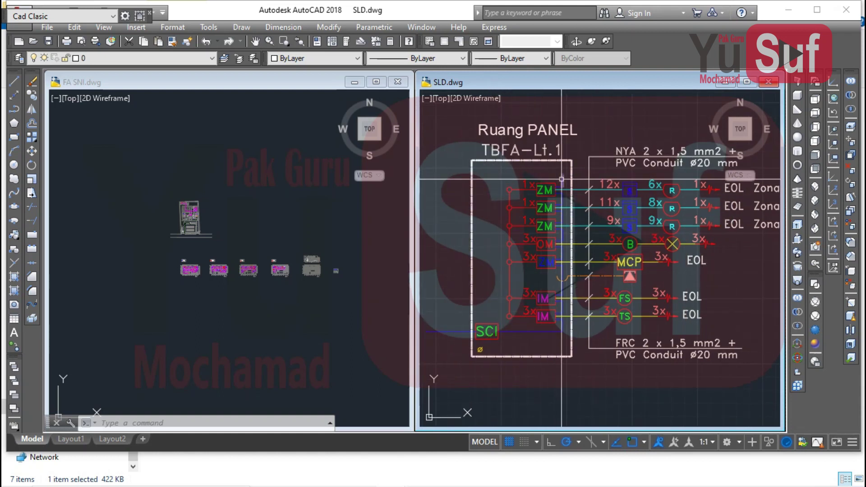
pyautogui.scroll(2, 533, 192)
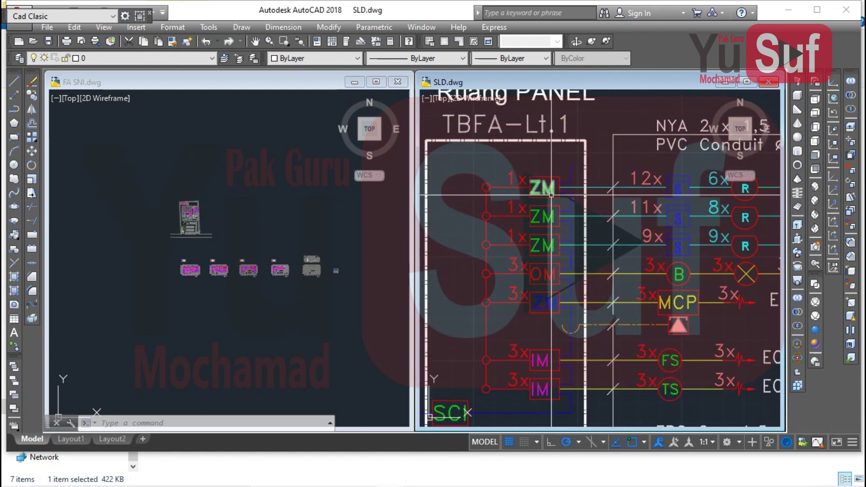
pyautogui.moveTo(547, 246); pyautogui.dragTo(476, 239, button='middle')
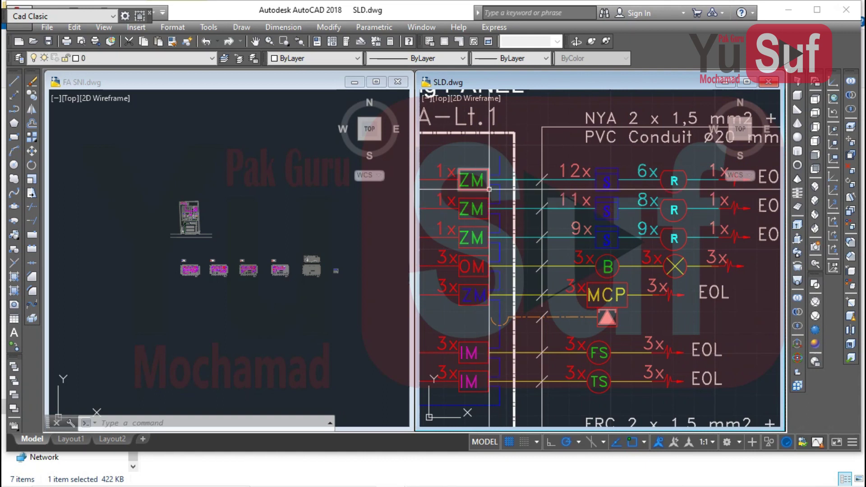
pyautogui.moveTo(490, 189); pyautogui.dragTo(471, 221, button='middle')
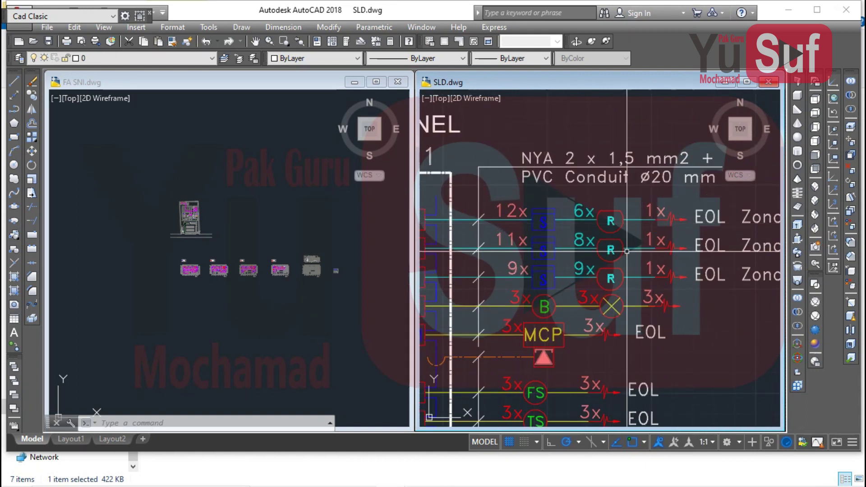
pyautogui.moveTo(624, 254); pyautogui.dragTo(693, 249, button='middle')
pyautogui.moveTo(619, 271)
pyautogui.mouseDown(button='middle')
pyautogui.moveTo(653, 261)
pyautogui.moveTo(674, 227)
pyautogui.moveTo(633, 235)
pyautogui.mouseUp(button='middle')
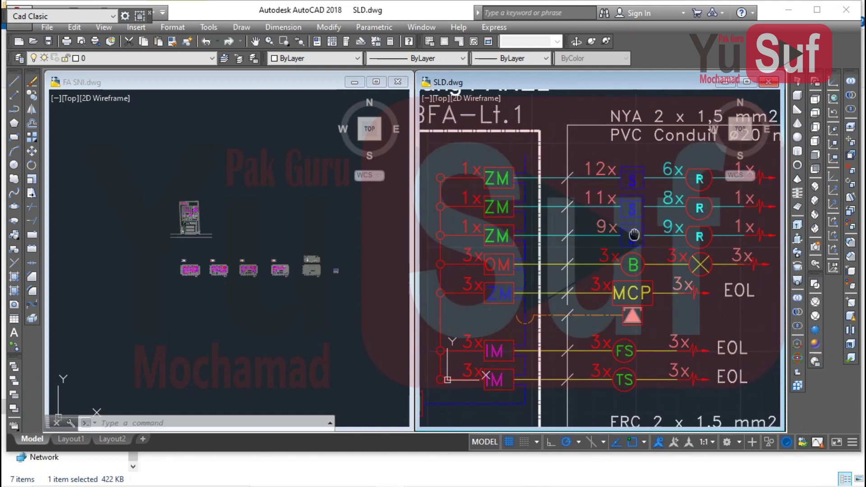
pyautogui.moveTo(543, 246)
pyautogui.mouseDown(button='middle')
pyautogui.moveTo(568, 244)
pyautogui.moveTo(554, 233)
pyautogui.moveTo(545, 248)
pyautogui.moveTo(546, 238)
pyautogui.moveTo(511, 224)
pyautogui.mouseUp(button='middle')
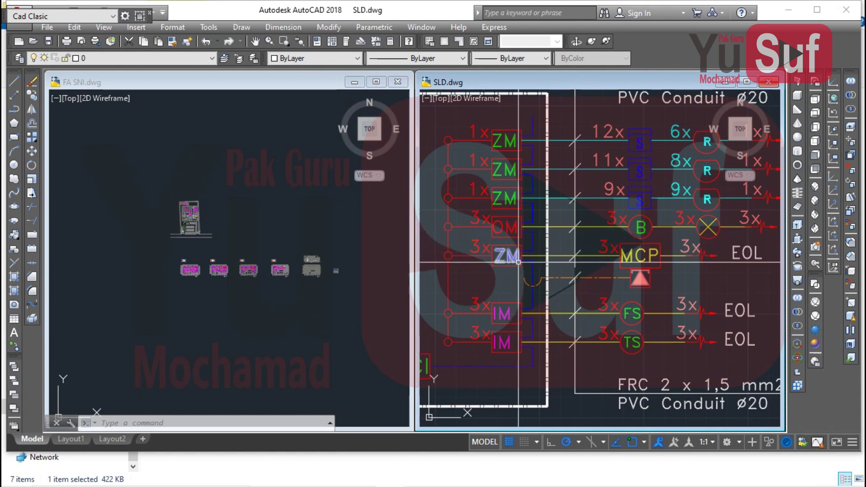
# - Look up the meaning of the panel's module symbols in the legend beside the SERVER rack
pyautogui.scroll(-7, 516, 261)
pyautogui.moveTo(477, 230); pyautogui.dragTo(543, 293, button='middle')
pyautogui.scroll(4, 494, 202)
pyautogui.scroll(4, 494, 203)
pyautogui.moveTo(494, 203); pyautogui.dragTo(522, 194, button='middle')
pyautogui.scroll(2, 490, 244)
pyautogui.moveTo(491, 246); pyautogui.dragTo(520, 168, button='middle')
pyautogui.moveTo(521, 272); pyautogui.dragTo(521, 208, button='middle')
# - Check the OM and MCP zone module rows of the copied TBFA-Lt.1 panel against the legend symbols
pyautogui.scroll(-12, 479, 245)
pyautogui.moveTo(604, 292); pyautogui.dragTo(498, 185, button='middle')
pyautogui.scroll(2, 497, 259)
pyautogui.scroll(10, 493, 248)
pyautogui.moveTo(645, 306); pyautogui.dragTo(562, 284, button='middle')
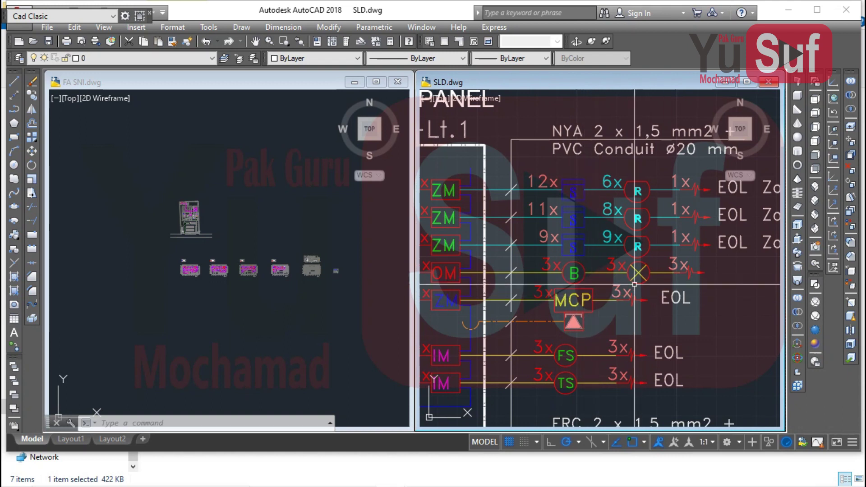
pyautogui.moveTo(634, 283); pyautogui.dragTo(680, 270, button='middle')
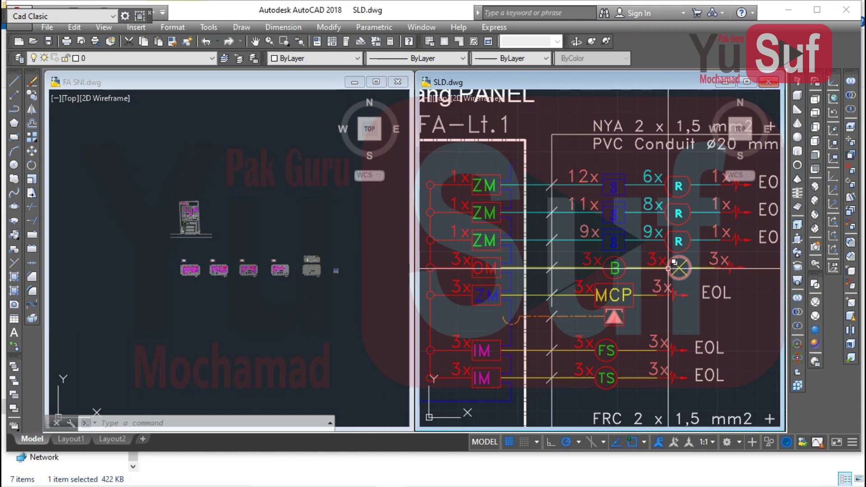
pyautogui.moveTo(669, 268)
pyautogui.mouseDown(button='middle')
pyautogui.moveTo(670, 259)
pyautogui.moveTo(651, 265)
pyautogui.moveTo(668, 262)
pyautogui.mouseUp(button='middle')
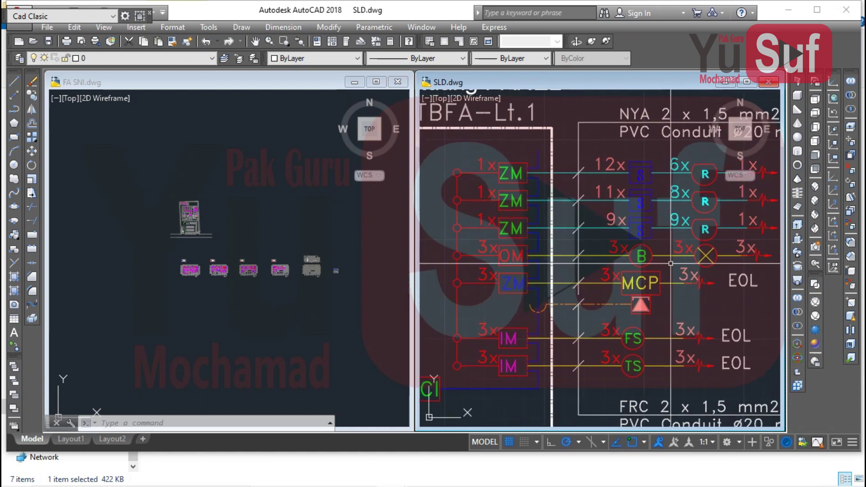
pyautogui.moveTo(563, 264); pyautogui.dragTo(577, 244, button='middle')
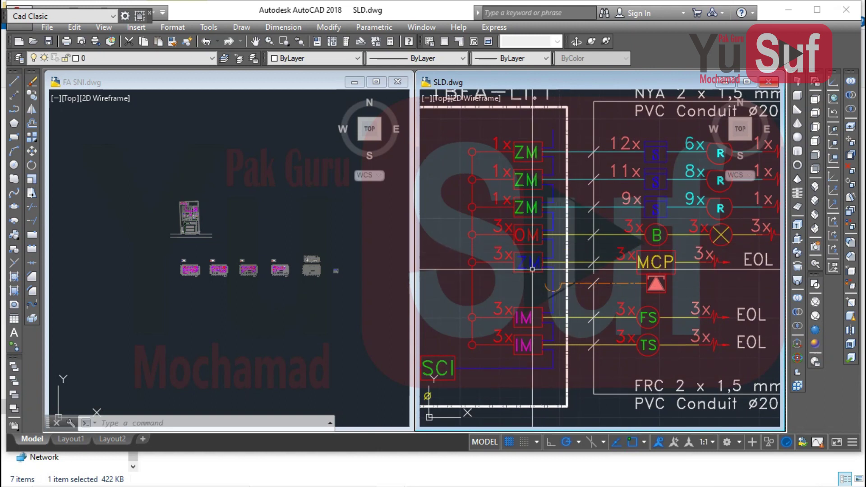
# - Look up the MCP zone module entry in the legend beside the SERVER rack
pyautogui.scroll(-6, 534, 275)
pyautogui.scroll(10, 532, 268)
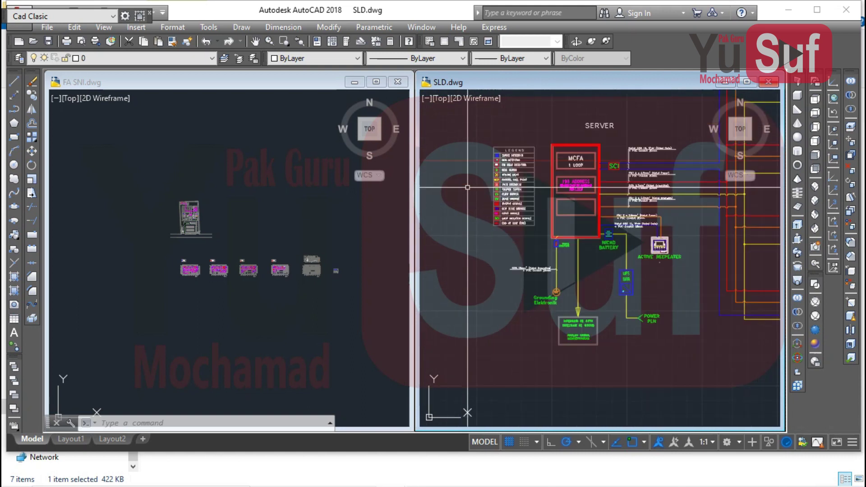
pyautogui.moveTo(471, 174); pyautogui.dragTo(477, 231, button='middle')
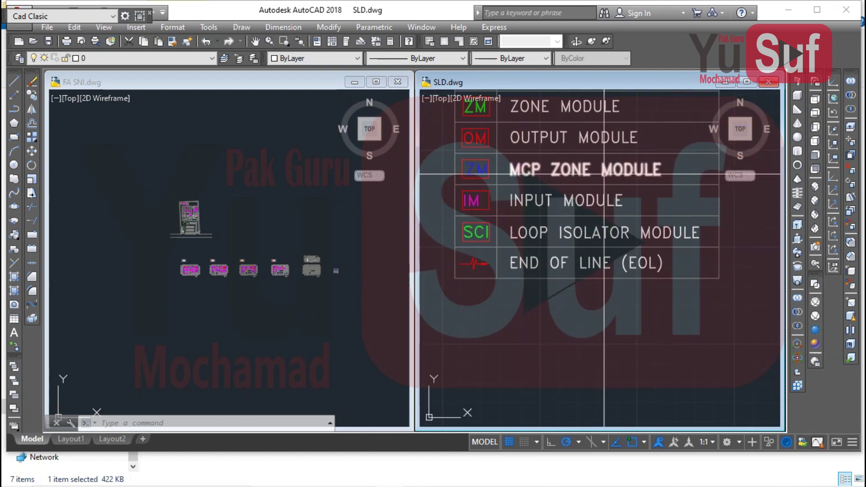
# - Examine the ZM, OM and IM module rows in the copied three-zone TBFA-Lt.1 panel
pyautogui.scroll(-7, 527, 174)
pyautogui.moveTo(626, 285); pyautogui.dragTo(540, 170, button='middle')
pyautogui.scroll(4, 606, 255)
pyautogui.scroll(5, 606, 255)
pyautogui.scroll(-1, 595, 266)
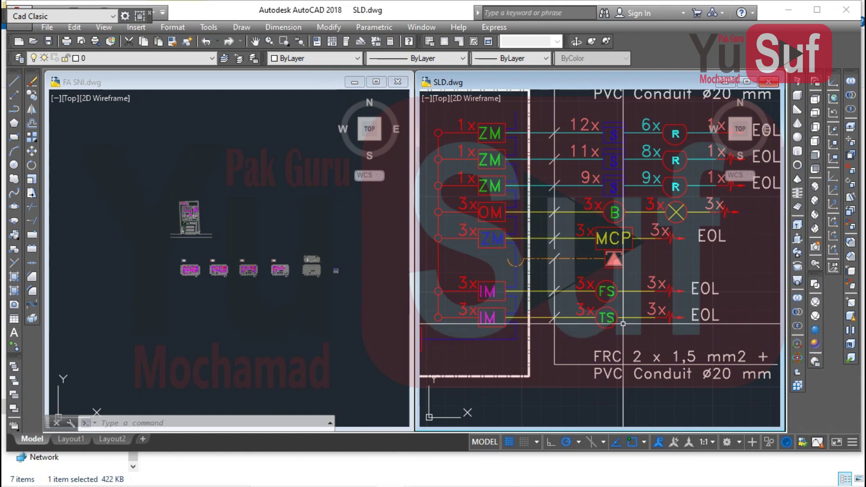
pyautogui.moveTo(576, 276); pyautogui.dragTo(595, 287, button='middle')
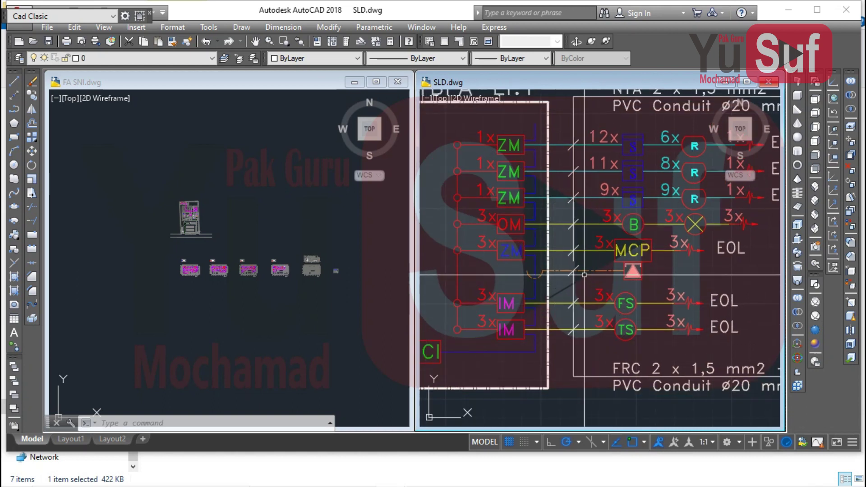
pyautogui.scroll(-2, 586, 291)
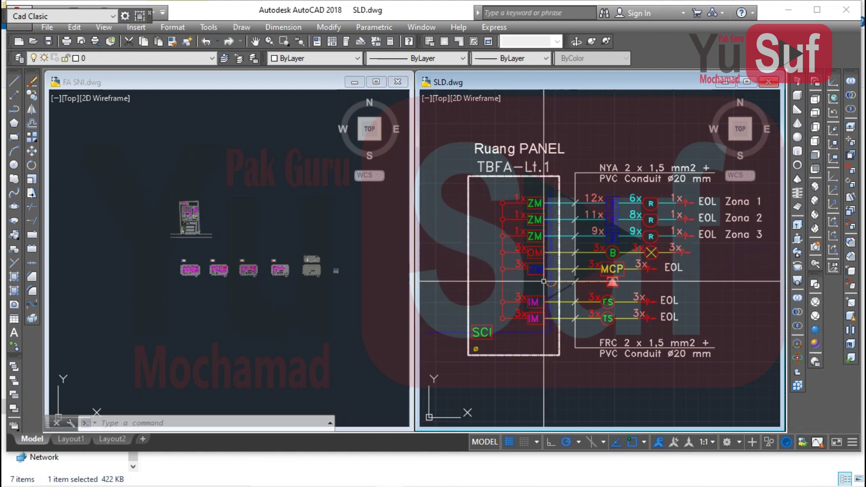
pyautogui.scroll(4, 541, 277)
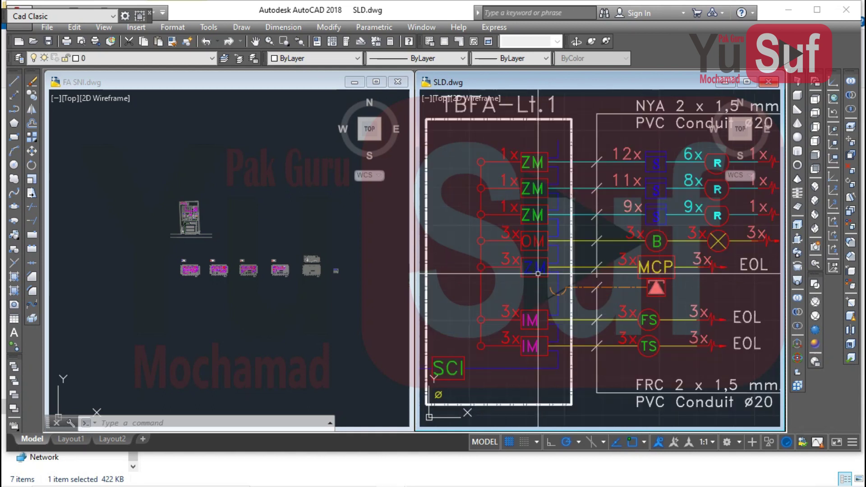
pyautogui.moveTo(485, 289); pyautogui.dragTo(480, 284, button='middle')
pyautogui.scroll(-2, 566, 236)
pyautogui.moveTo(605, 259); pyautogui.dragTo(649, 243, button='middle')
# - Compare the legend area beside the SERVER rack with the FS and TS input module rows of the copied panel
pyautogui.scroll(-5, 518, 250)
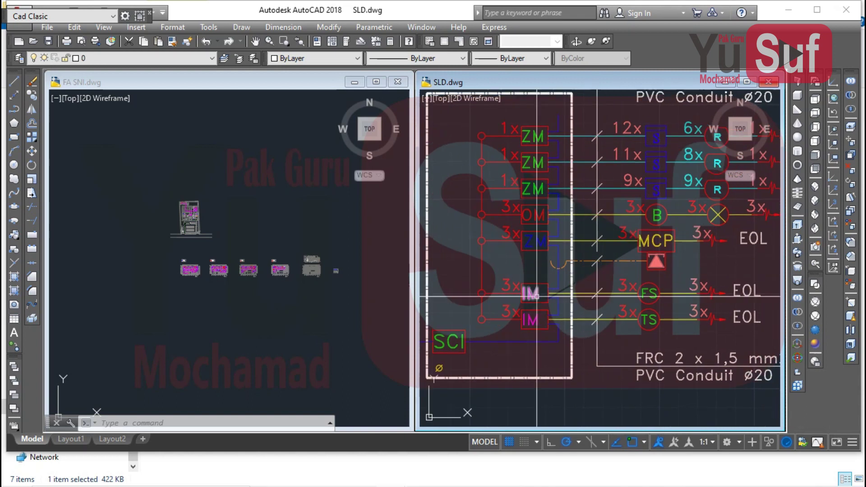
pyautogui.scroll(8, 518, 251)
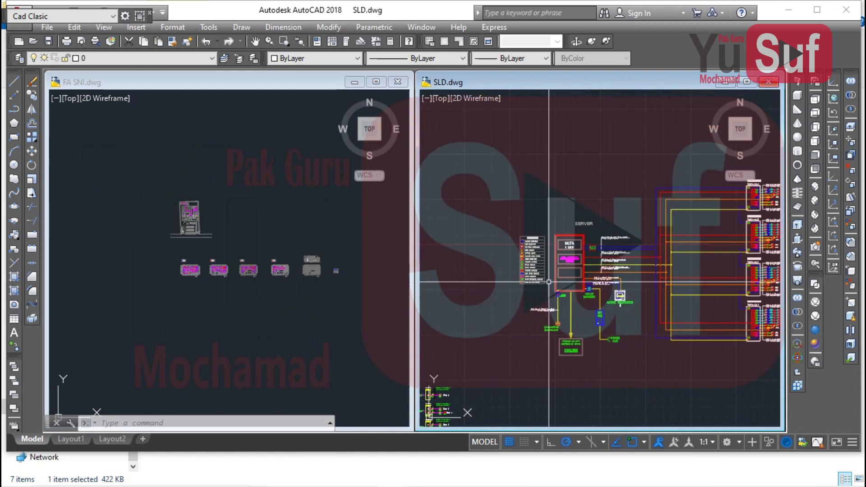
pyautogui.scroll(-8, 457, 292)
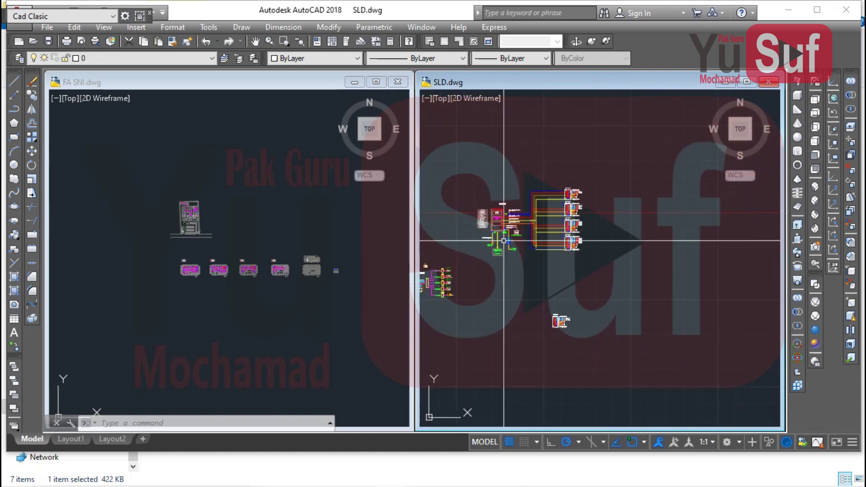
pyautogui.scroll(3, 555, 349)
pyautogui.scroll(4, 555, 350)
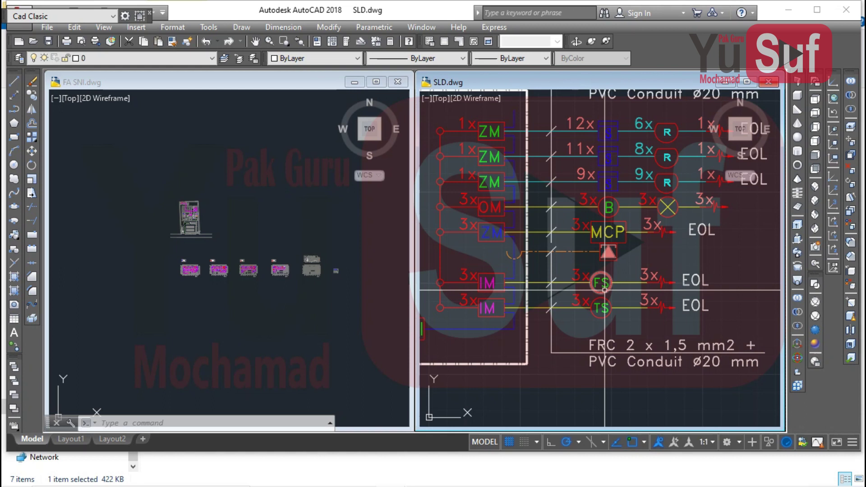
# - Check the MCFA loop and address labels in the SERVER rack against the module rows of the copied TBFA-Lt.1 panel
pyautogui.scroll(-8, 604, 290)
pyautogui.moveTo(607, 270); pyautogui.dragTo(624, 269, button='middle')
pyautogui.scroll(10, 624, 269)
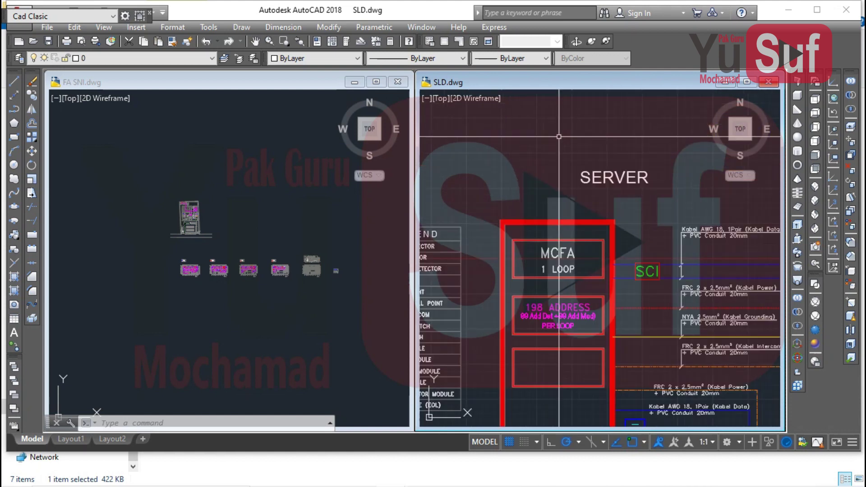
pyautogui.scroll(-5, 555, 275)
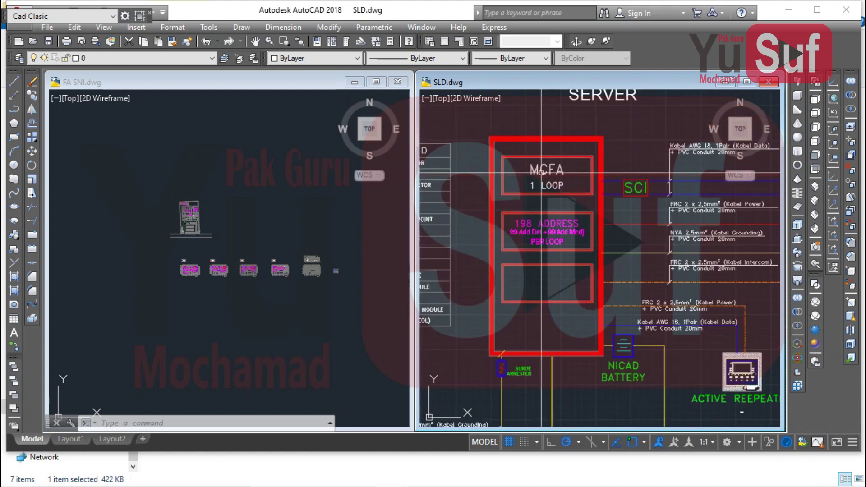
pyautogui.scroll(-3, 525, 230)
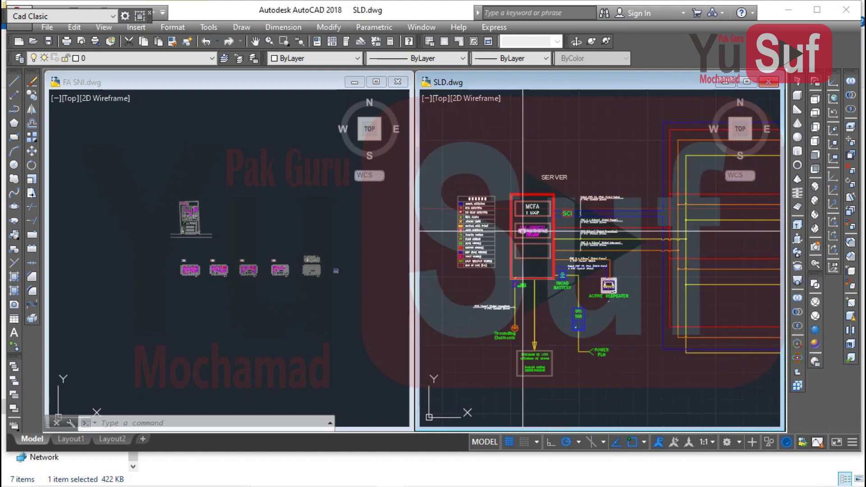
pyautogui.moveTo(572, 240); pyautogui.dragTo(514, 231, button='middle')
pyautogui.scroll(-2, 541, 227)
pyautogui.moveTo(627, 407); pyautogui.dragTo(572, 288, button='middle')
pyautogui.moveTo(590, 343); pyautogui.dragTo(591, 270, button='middle')
pyautogui.scroll(7, 581, 281)
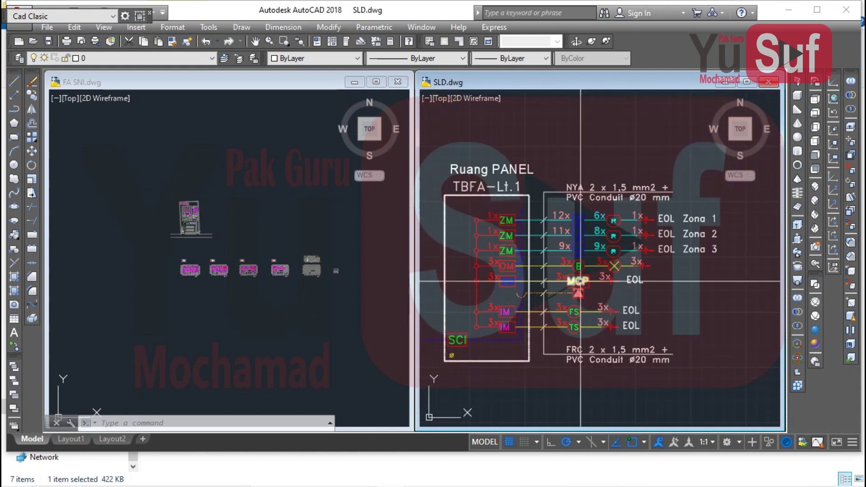
# - Copy the SCI isolator with its data line from the upper part of an original panel into the three-zone TBFA-Lt.1 panel, using the frame's upper-left corner as base point
pyautogui.scroll(-2, 561, 243)
pyautogui.moveTo(571, 122); pyautogui.dragTo(575, 318, button='middle')
pyautogui.moveTo(543, 216); pyautogui.dragTo(559, 334, button='middle')
pyautogui.scroll(-2, 560, 307)
pyautogui.moveTo(561, 149); pyautogui.dragTo(564, 344, button='middle')
pyautogui.scroll(10, 614, 295)
pyautogui.click(588, 270)
pyautogui.click(551, 248)
pyautogui.click(474, 248)
pyautogui.click(460, 271)
pyautogui.write('c')
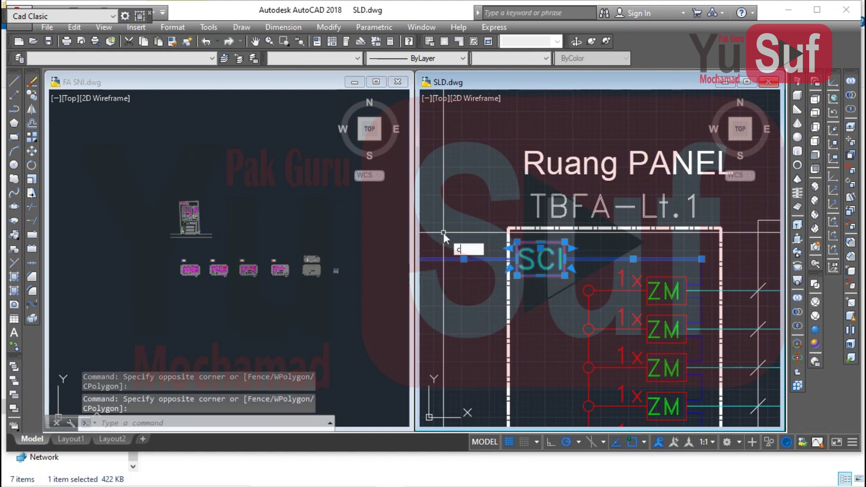
pyautogui.write('o')
pyautogui.press('Return')
pyautogui.click(508, 228)
pyautogui.scroll(-5, 506, 182)
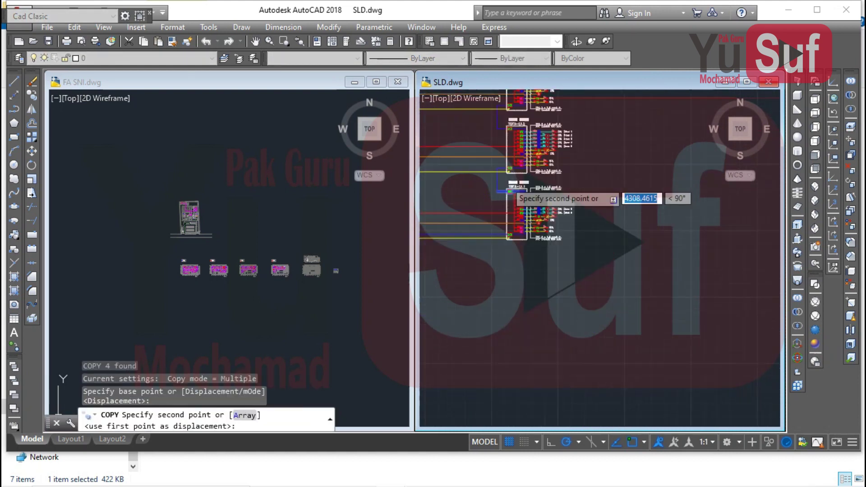
pyautogui.scroll(8, 478, 367)
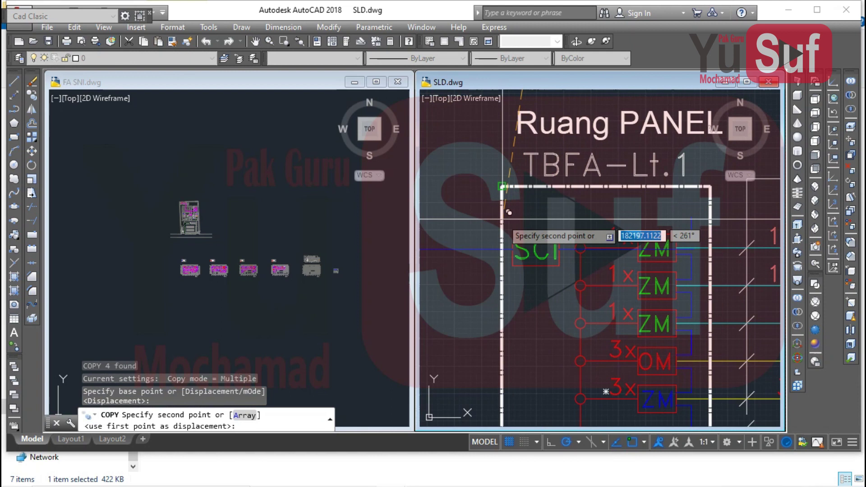
pyautogui.click(494, 164)
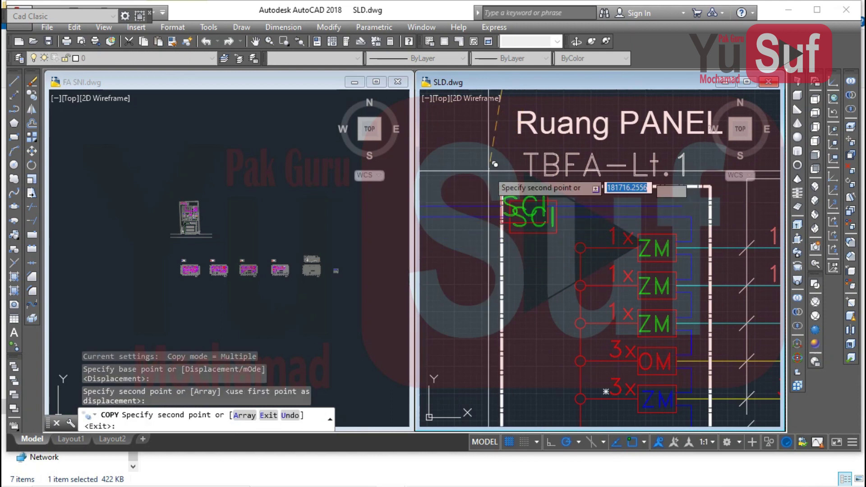
pyautogui.scroll(-2, 564, 185)
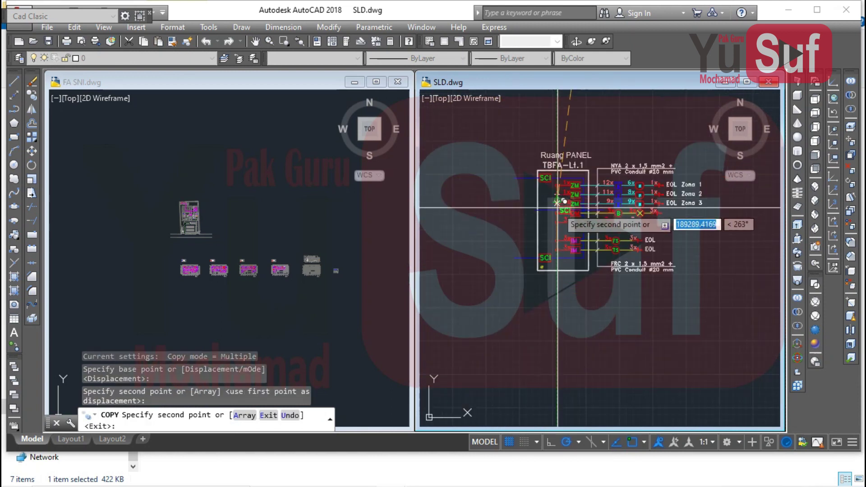
pyautogui.press('Escape')
# - Review the copied panel's module rows and examine the detector layout on the 1st floor plan in the FA SNI drawing
pyautogui.scroll(4, 583, 205)
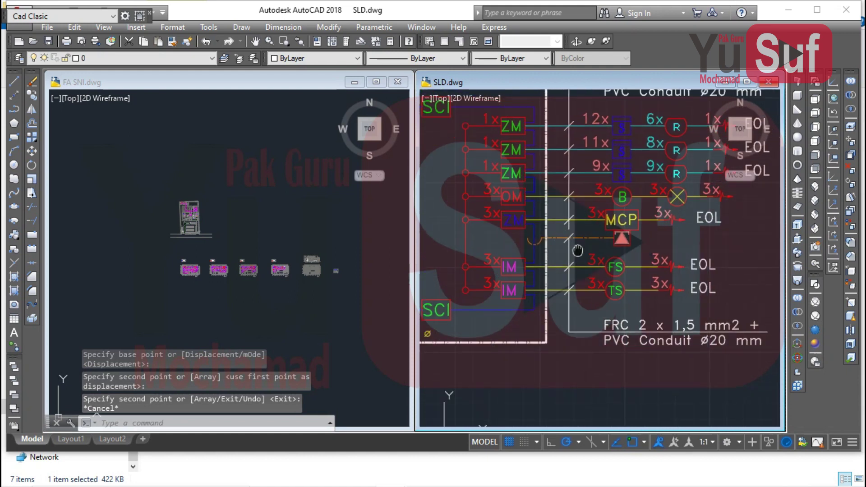
pyautogui.moveTo(583, 244); pyautogui.dragTo(634, 246, button='middle')
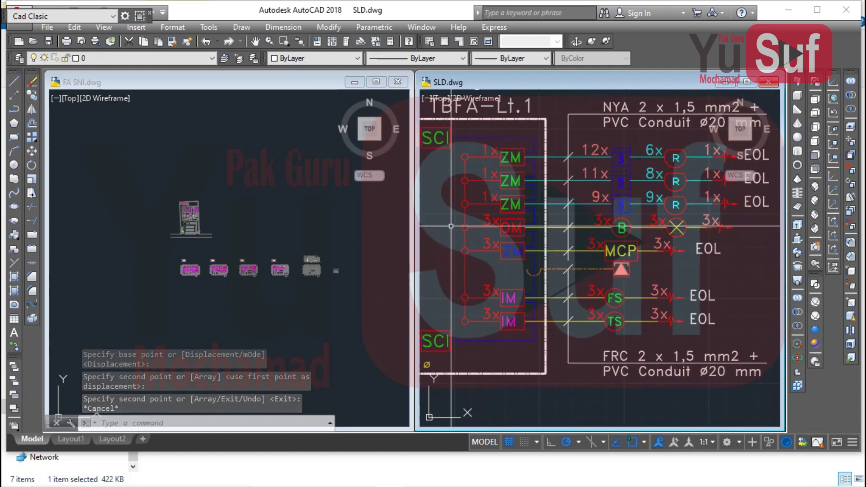
pyautogui.moveTo(503, 222); pyautogui.dragTo(526, 221, button='middle')
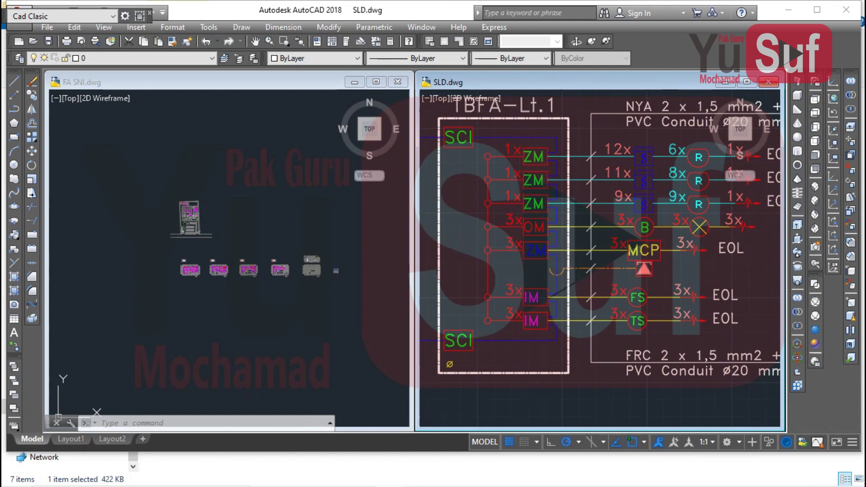
pyautogui.scroll(-1, 543, 277)
pyautogui.click(364, 192)
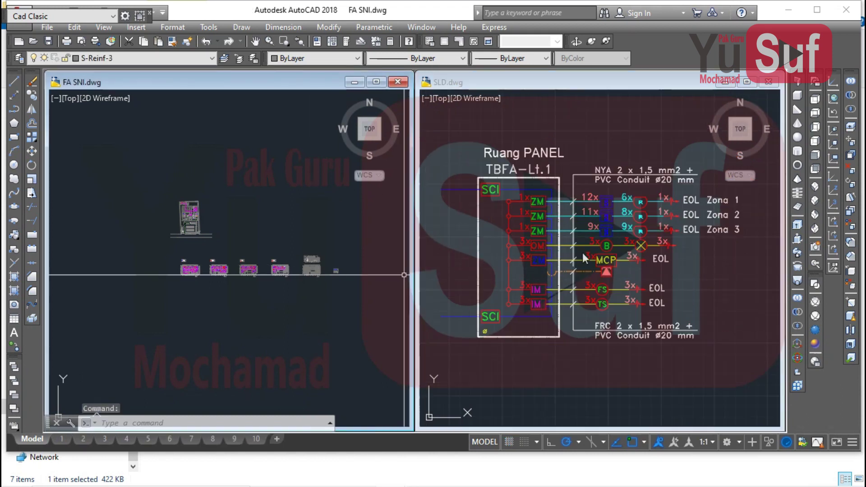
pyautogui.click(237, 284)
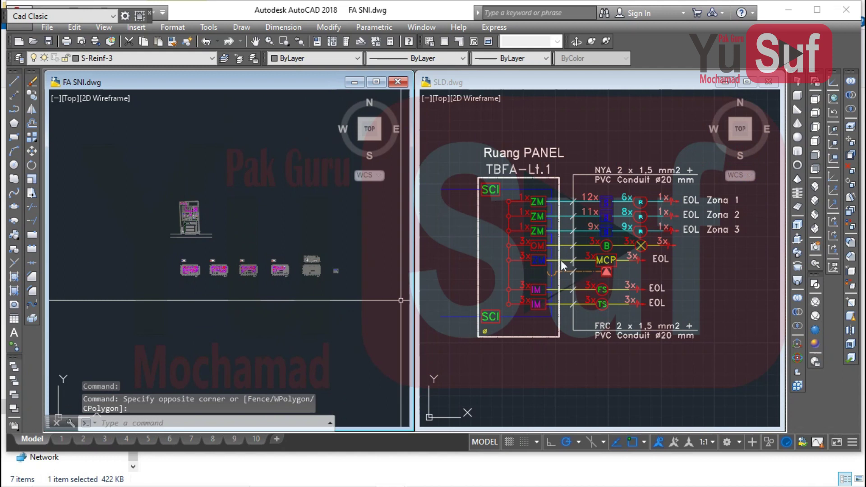
pyautogui.click(211, 298)
pyautogui.click(211, 295)
pyautogui.scroll(12, 216, 273)
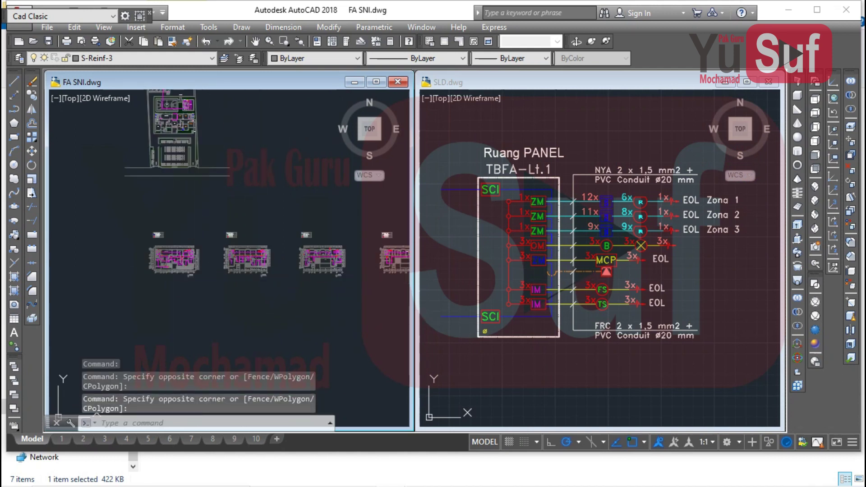
pyautogui.scroll(3, 233, 292)
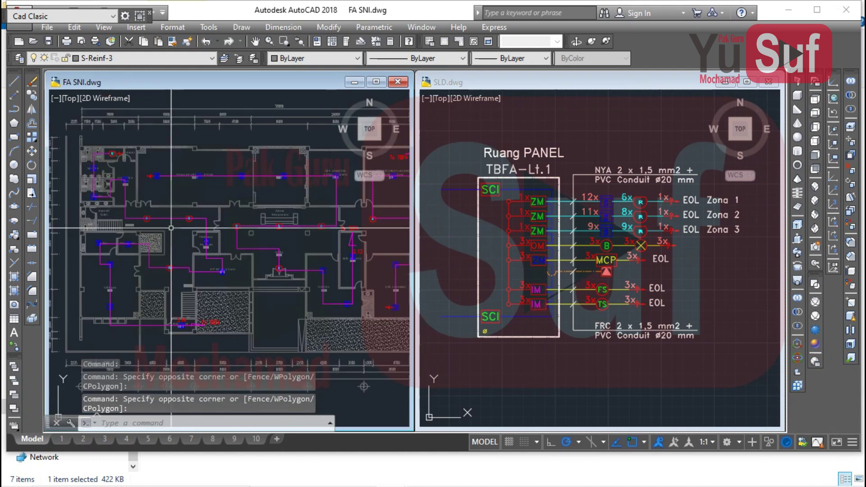
pyautogui.scroll(-5, 180, 248)
pyautogui.moveTo(157, 243); pyautogui.dragTo(172, 247, button='middle')
pyautogui.scroll(4, 359, 233)
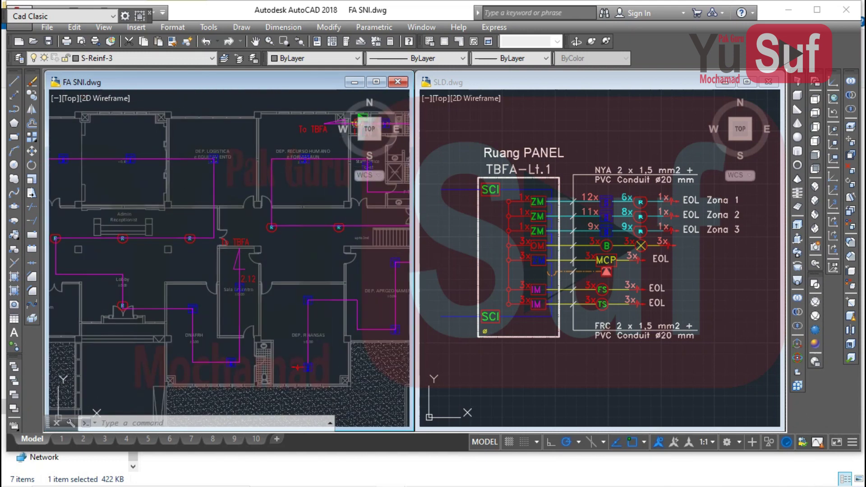
# - Examine the corridors and both stair areas of the 1st floor plan to work out the module quantities
pyautogui.moveTo(360, 233); pyautogui.dragTo(431, 210, button='middle')
pyautogui.moveTo(145, 225); pyautogui.dragTo(107, 258, button='middle')
pyautogui.scroll(-2, 118, 243)
pyautogui.scroll(2, 117, 243)
pyautogui.moveTo(247, 238); pyautogui.dragTo(209, 237, button='middle')
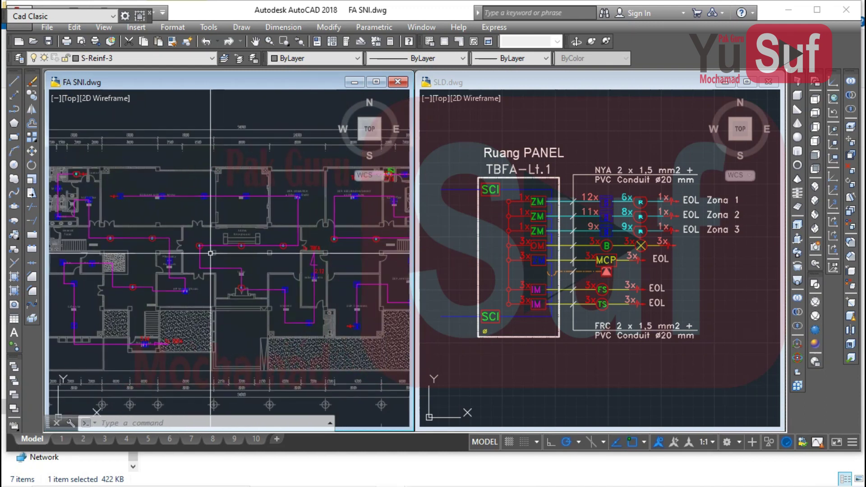
pyautogui.moveTo(170, 260); pyautogui.dragTo(198, 259, button='middle')
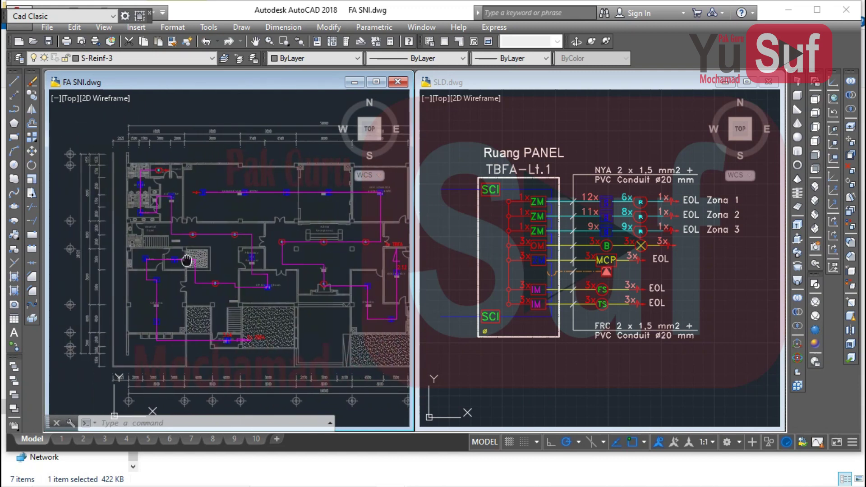
pyautogui.scroll(3, 145, 241)
pyautogui.scroll(2, 159, 237)
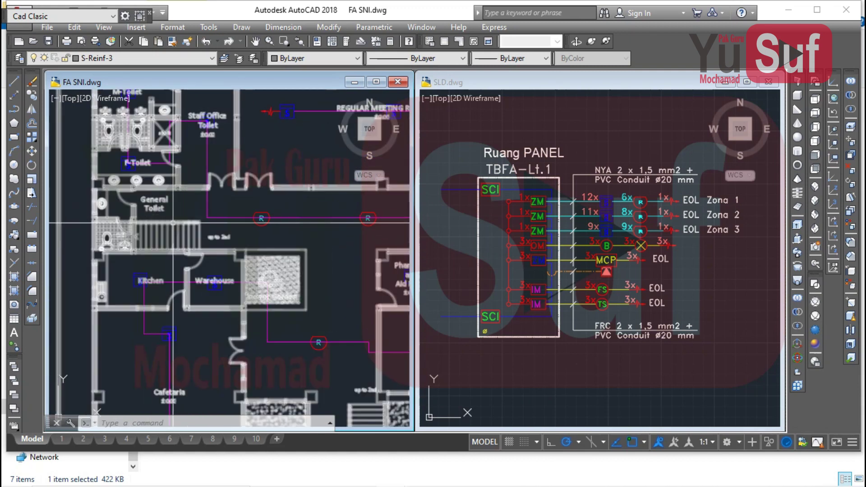
pyautogui.scroll(-5, 174, 226)
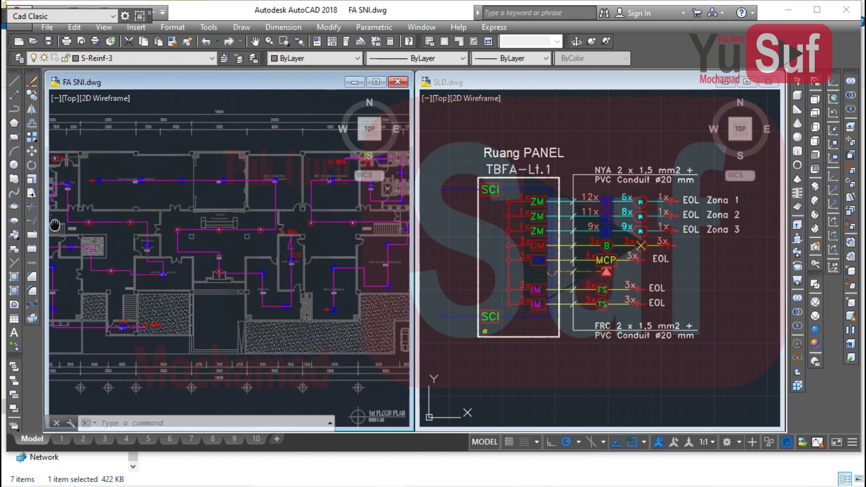
pyautogui.scroll(4, 219, 214)
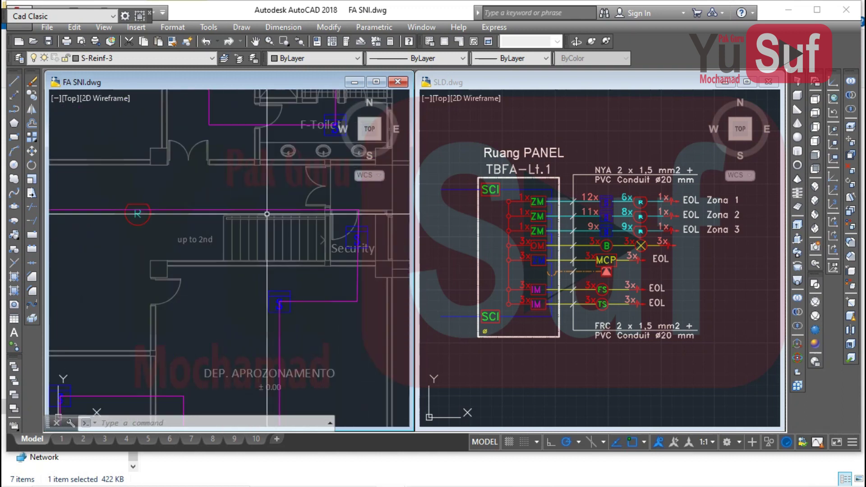
pyautogui.scroll(-3, 252, 204)
pyautogui.scroll(-3, 251, 205)
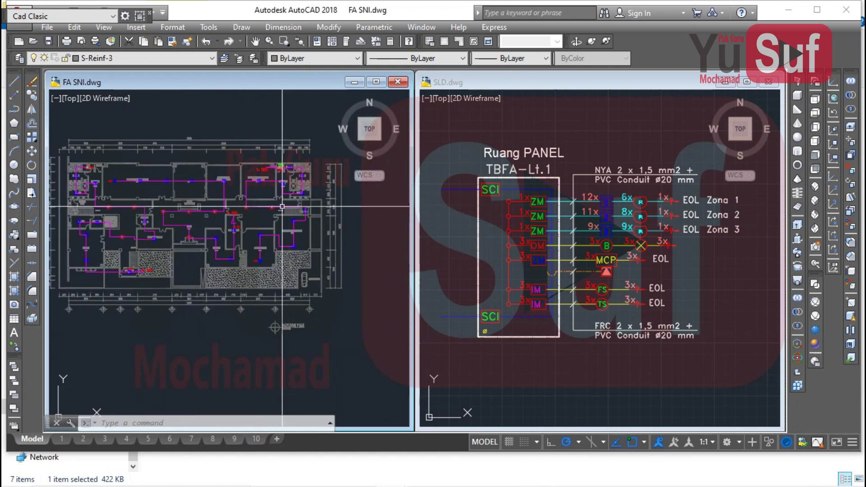
# - Set the module quantities of the OM row and the MCP zone module row in the SLD drawing's TBFA-Lt.1 panel to 2x
pyautogui.click(525, 203)
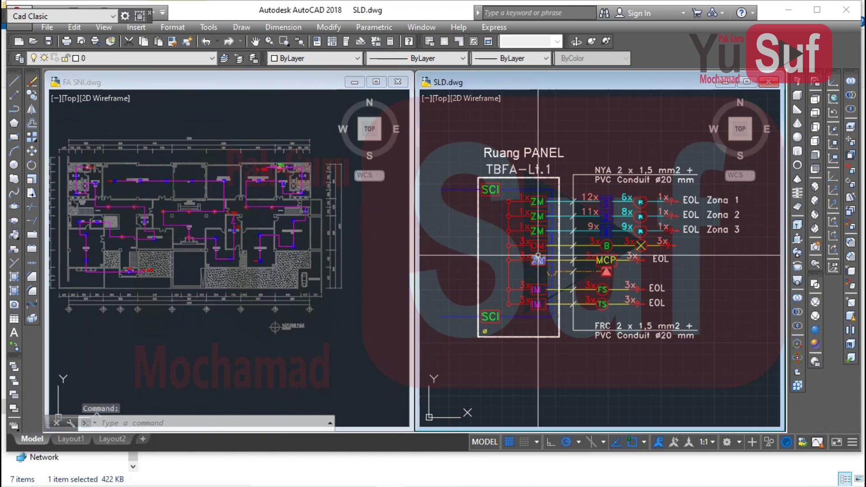
pyautogui.scroll(5, 525, 203)
pyautogui.scroll(-2, 501, 192)
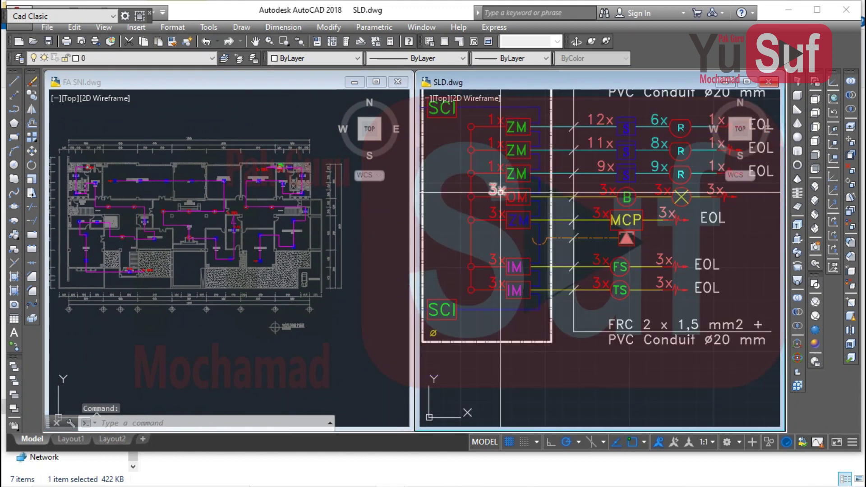
pyautogui.doubleClick(498, 189)
pyautogui.write('2')
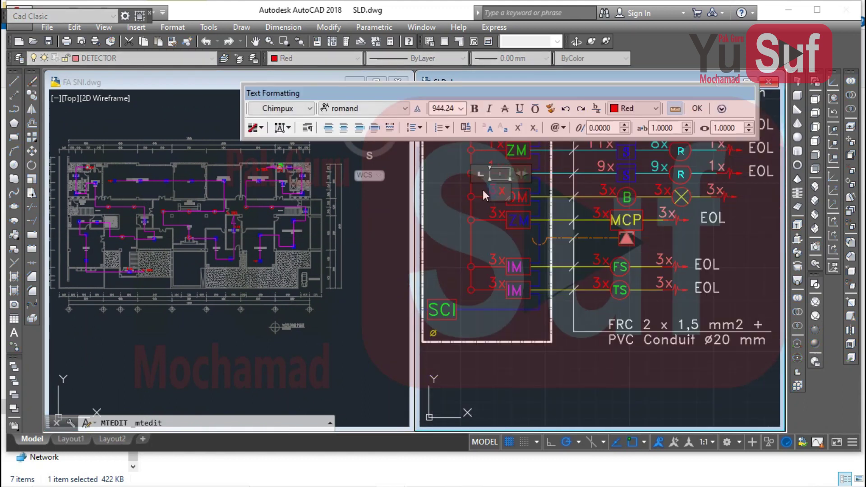
pyautogui.click(483, 189)
pyautogui.doubleClick(496, 215)
pyautogui.write('2x')
pyautogui.click(481, 238)
# - Set the quantities of both IM modules in the TBFA-Lt.1 panel to 2x
pyautogui.doubleClick(497, 261)
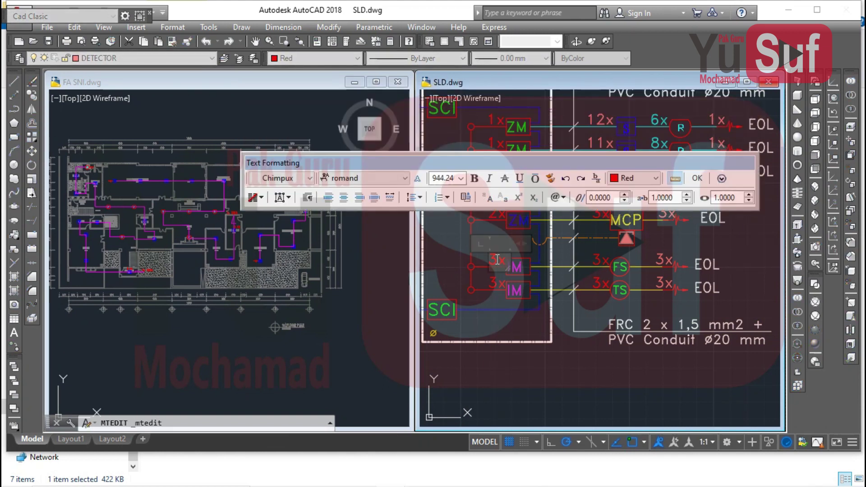
pyautogui.click(474, 276)
pyautogui.doubleClick(495, 283)
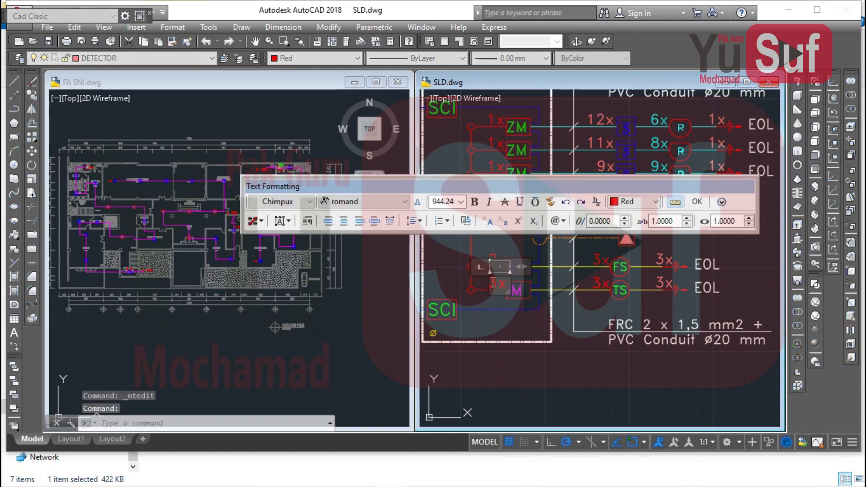
pyautogui.click(556, 306)
# - Set the device quantity and the EOL quantity of the TS row to 2x
pyautogui.click(604, 277)
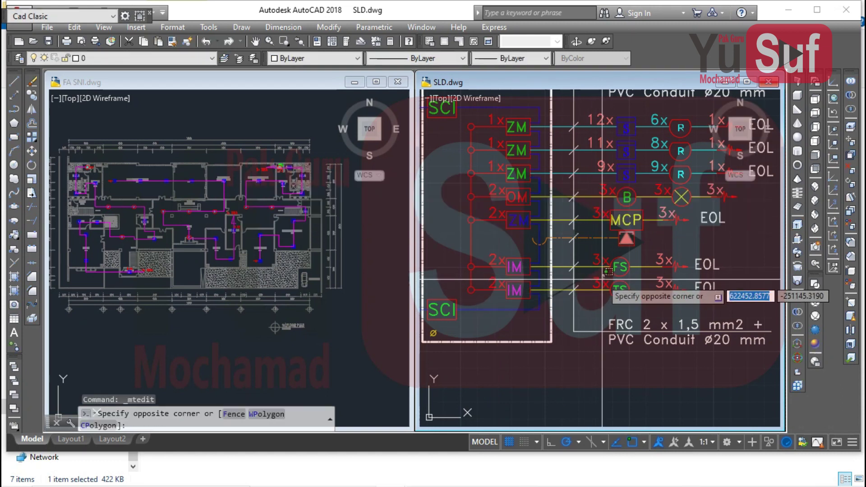
pyautogui.click(601, 283)
pyautogui.doubleClick(600, 284)
pyautogui.click(648, 311)
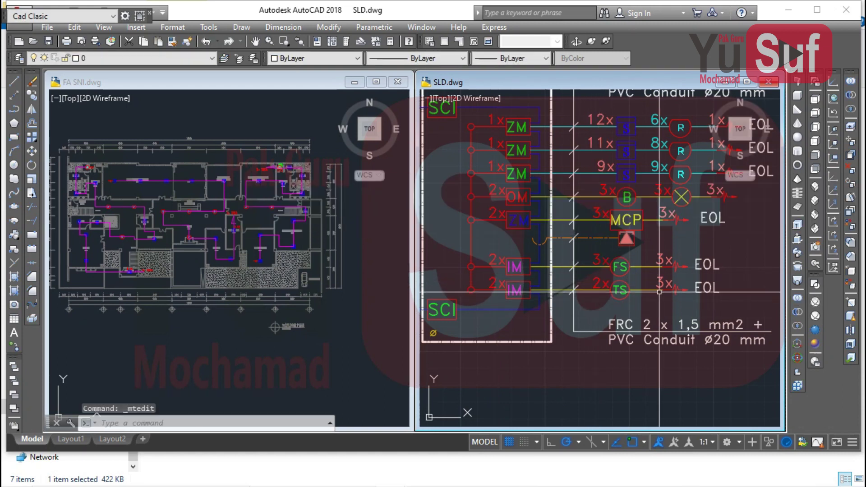
pyautogui.doubleClick(663, 283)
pyautogui.write('2x')
pyautogui.click(661, 261)
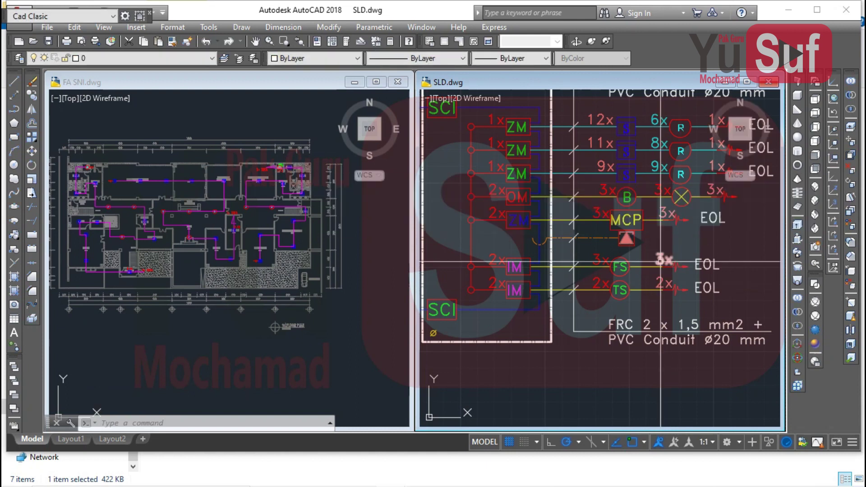
# - Set the EOL quantity and the device quantity of the FS row to 2x
pyautogui.doubleClick(665, 260)
pyautogui.write('2x')
pyautogui.click(600, 264)
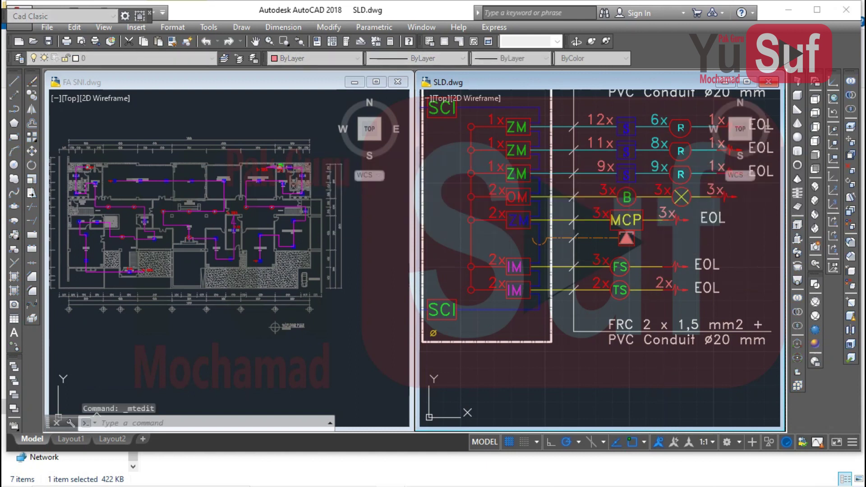
pyautogui.doubleClick(600, 260)
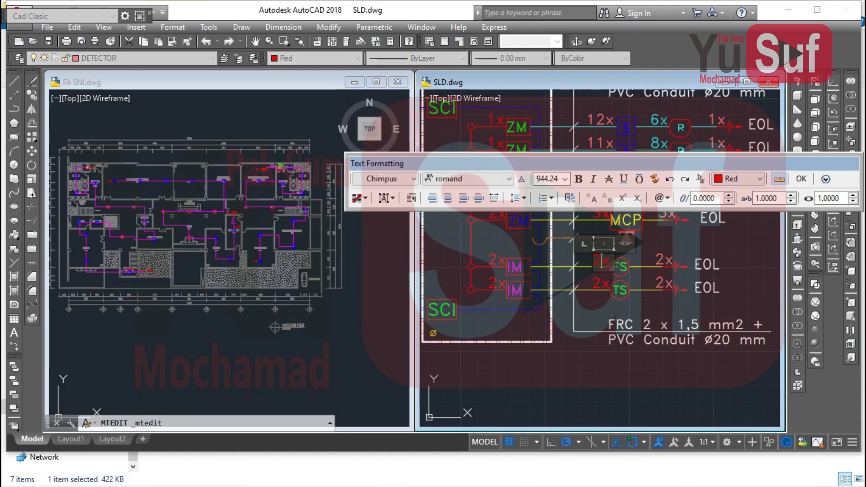
pyautogui.write('2x')
pyautogui.click(599, 214)
# - Set the MCP quantity and its row's EOL quantity to 2x
pyautogui.doubleClick(599, 212)
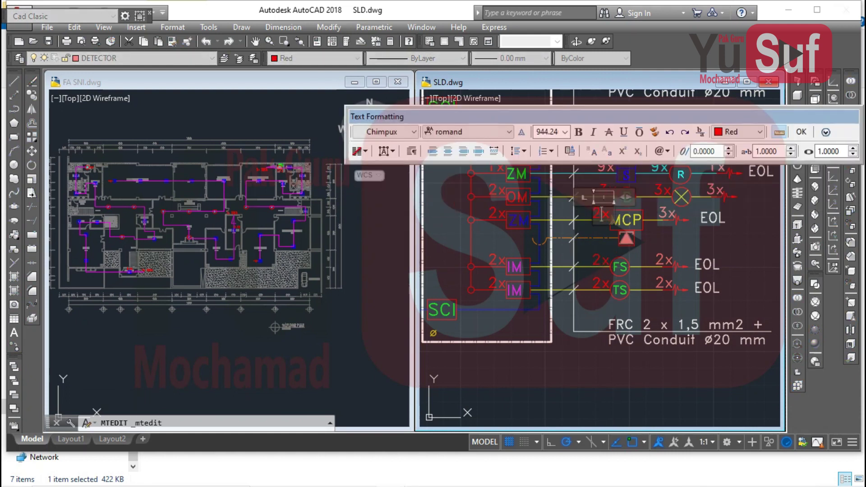
pyautogui.click(663, 211)
pyautogui.doubleClick(667, 211)
pyautogui.write('2x')
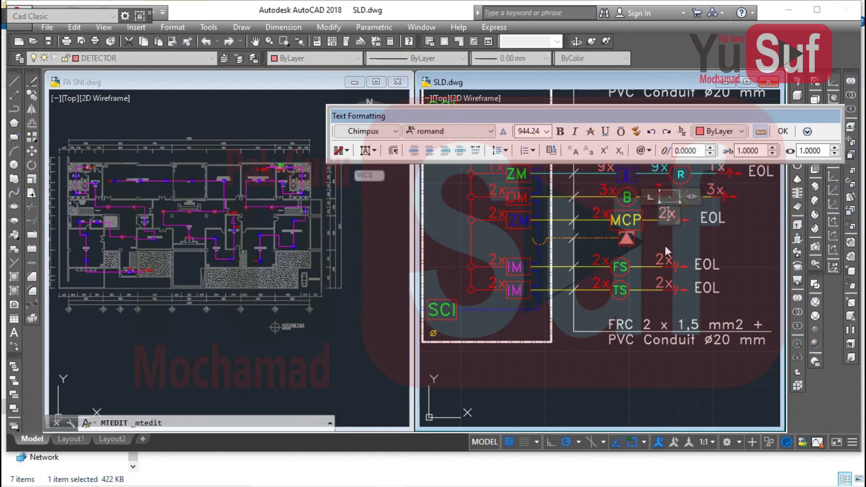
pyautogui.click(710, 187)
# - Set the end-of-line, indicator lamp and bell quantities of the OM row to 2x
pyautogui.doubleClick(715, 190)
pyautogui.write('2x')
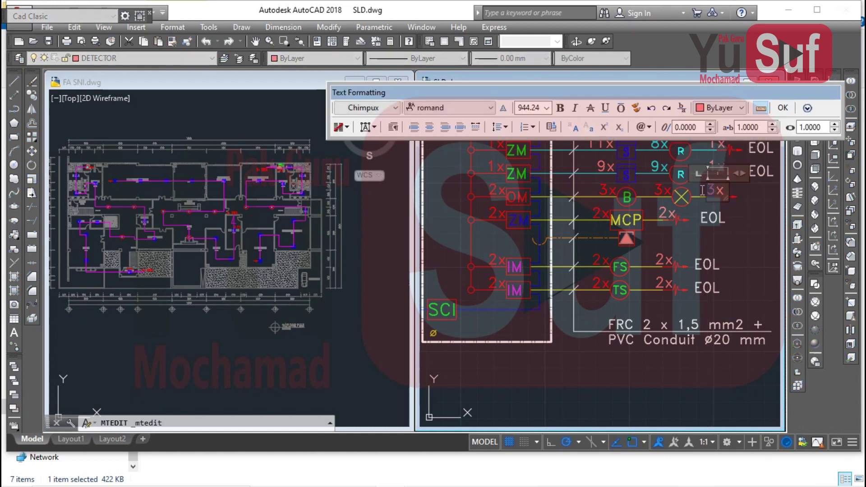
pyautogui.click(659, 191)
pyautogui.doubleClick(661, 191)
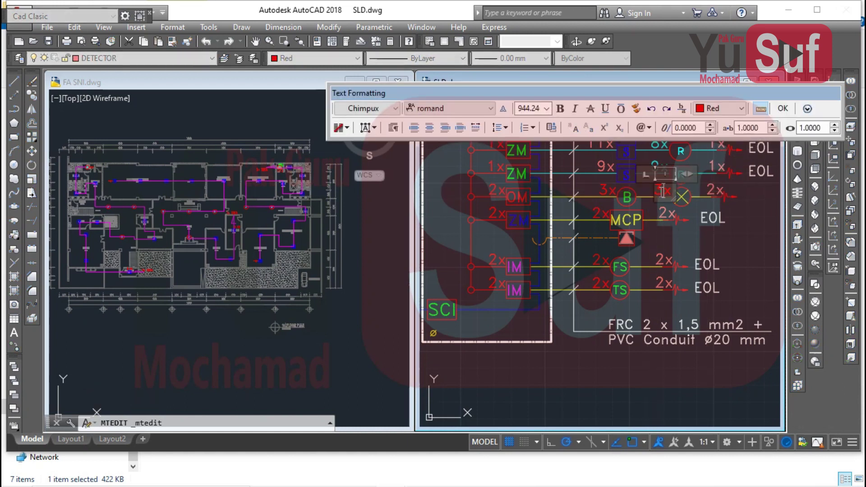
pyautogui.write('2x')
pyautogui.click(610, 198)
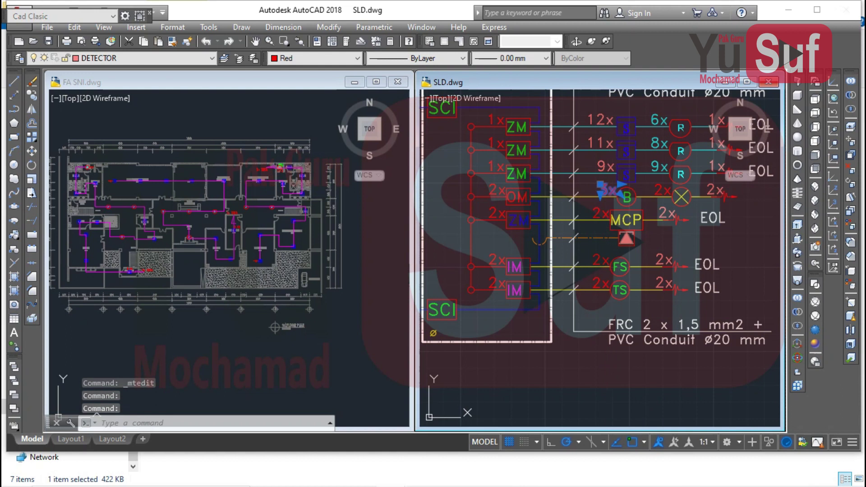
pyautogui.doubleClick(609, 191)
pyautogui.click(607, 243)
# - Move the completed TBFA-Lt.1 panel with all its device rows straight down to free space above it
pyautogui.scroll(-4, 575, 233)
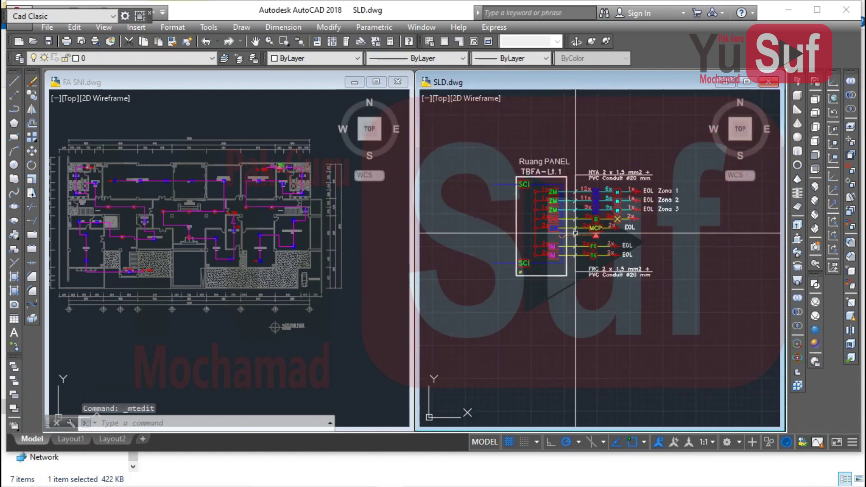
pyautogui.click(528, 184)
pyautogui.click(635, 280)
pyautogui.write('m')
pyautogui.press('Return')
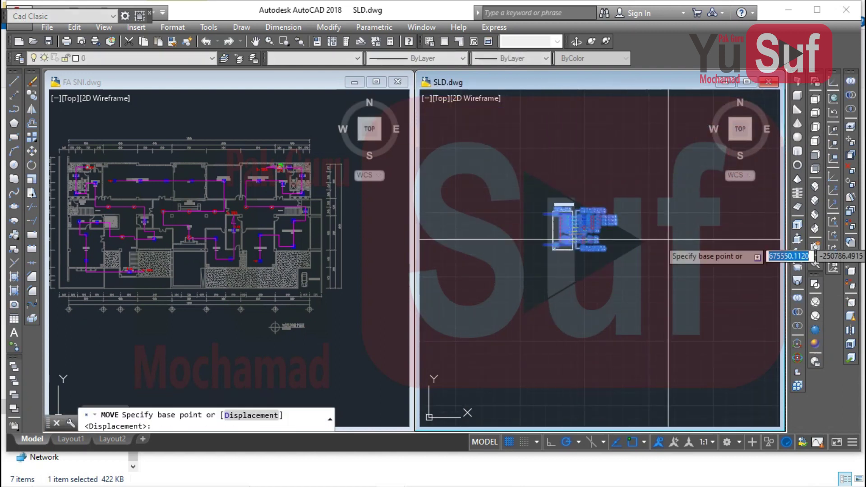
pyautogui.click(671, 253)
pyautogui.click(671, 295)
# - Copy the whole TBFA-Lt.1 panel with its device rows straight up, leaving a small gap between the two panels
pyautogui.click(514, 205)
pyautogui.click(639, 306)
pyautogui.write('co')
pyautogui.press('Return')
pyautogui.click(640, 306)
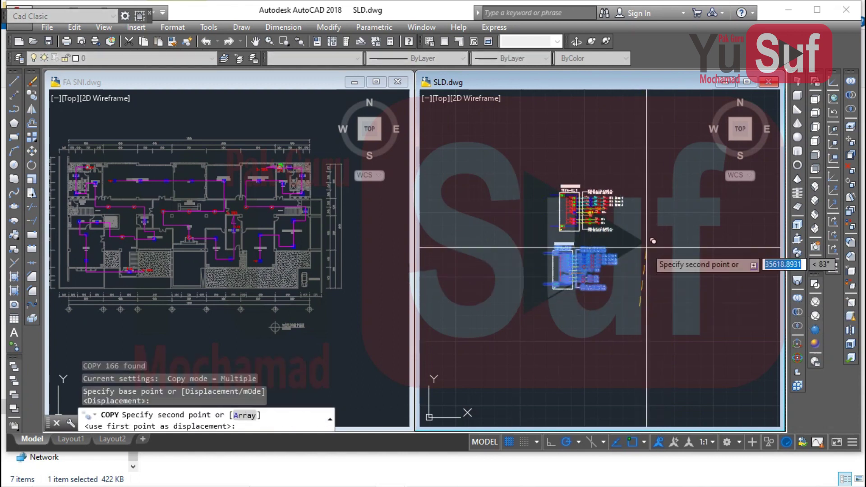
pyautogui.click(640, 248)
pyautogui.press('Escape')
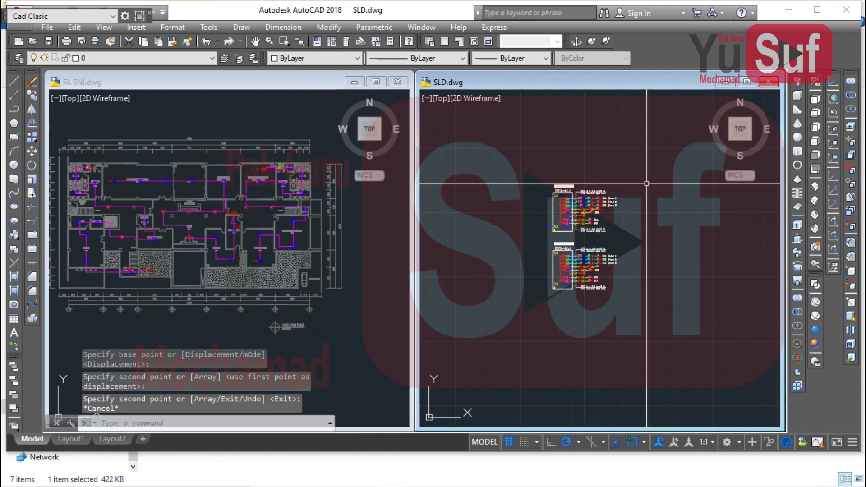
# - Copy the upper panel two more times upwards at the same spacing, using the panel frames' upper-left corners as base and target points
pyautogui.click(496, 157)
pyautogui.click(635, 238)
pyautogui.write('co')
pyautogui.press('Return')
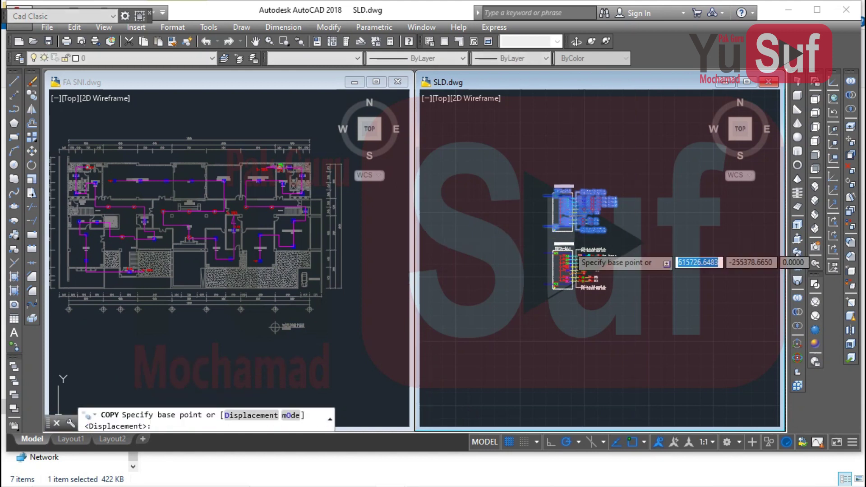
pyautogui.scroll(4, 569, 245)
pyautogui.click(526, 256)
pyautogui.scroll(-2, 560, 353)
pyautogui.scroll(2, 522, 236)
pyautogui.click(519, 222)
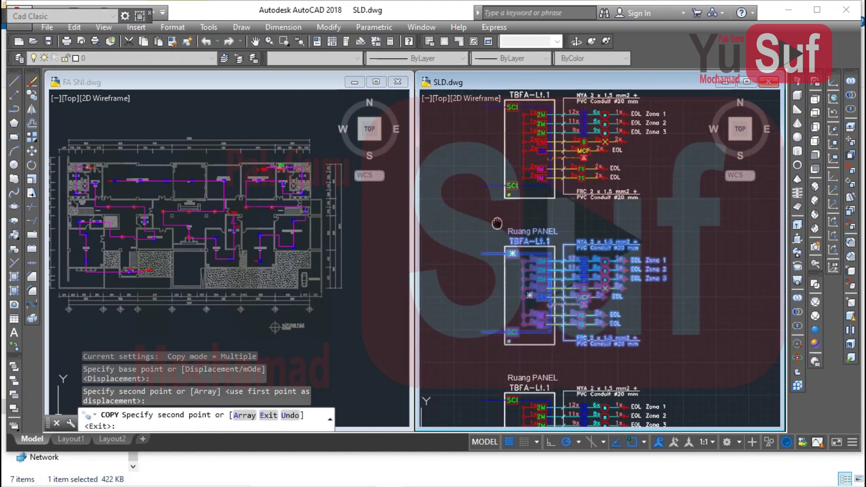
pyautogui.scroll(2, 513, 146)
pyautogui.click(513, 134)
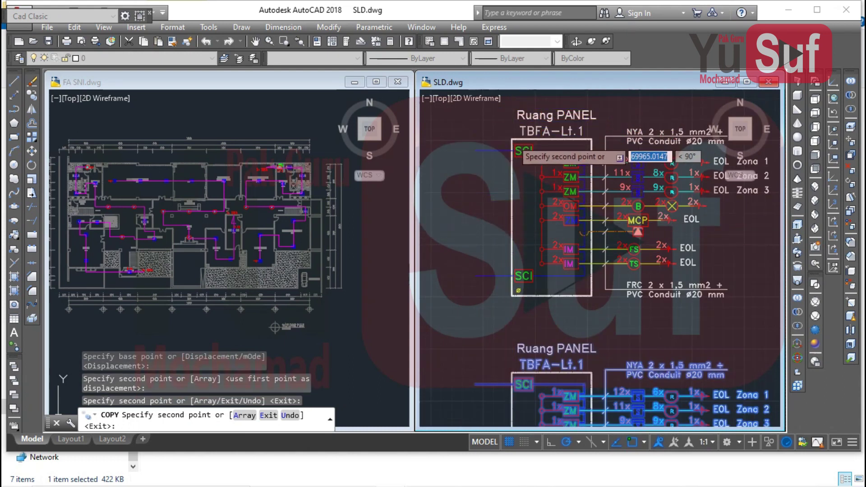
pyautogui.press('Escape')
# - Rename the title of the second panel from the bottom as TBFA-Lt.2
pyautogui.scroll(-3, 524, 209)
pyautogui.scroll(3, 537, 219)
pyautogui.click(536, 219)
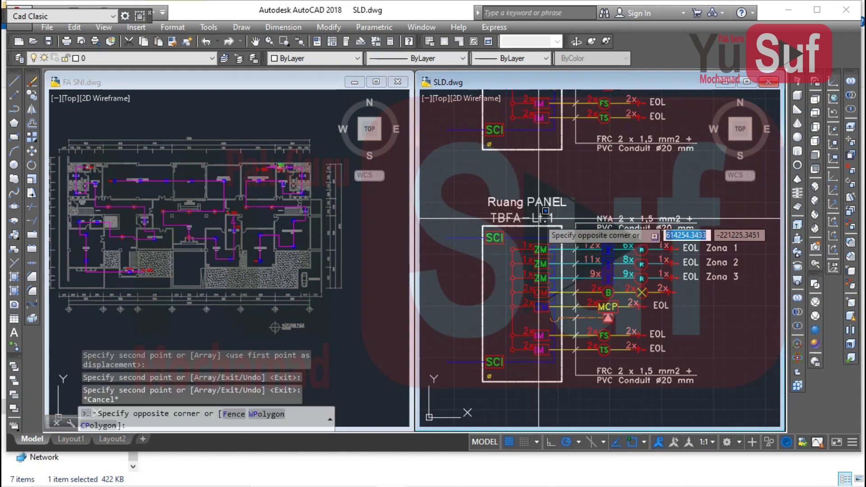
pyautogui.click(533, 214)
pyautogui.doubleClick(534, 216)
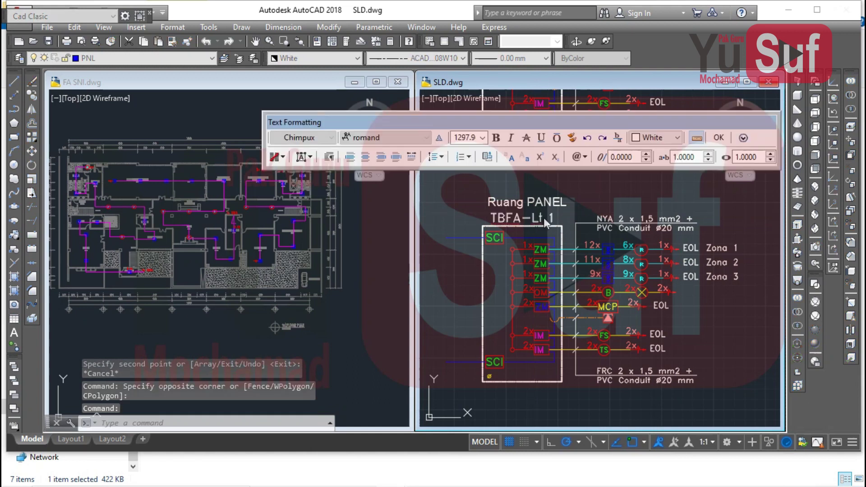
pyautogui.click(560, 277)
# - Rename the title of the panel directly above TBFA-Lt.2 as TBFA-Lt.3
pyautogui.moveTo(530, 146); pyautogui.dragTo(529, 321, button='middle')
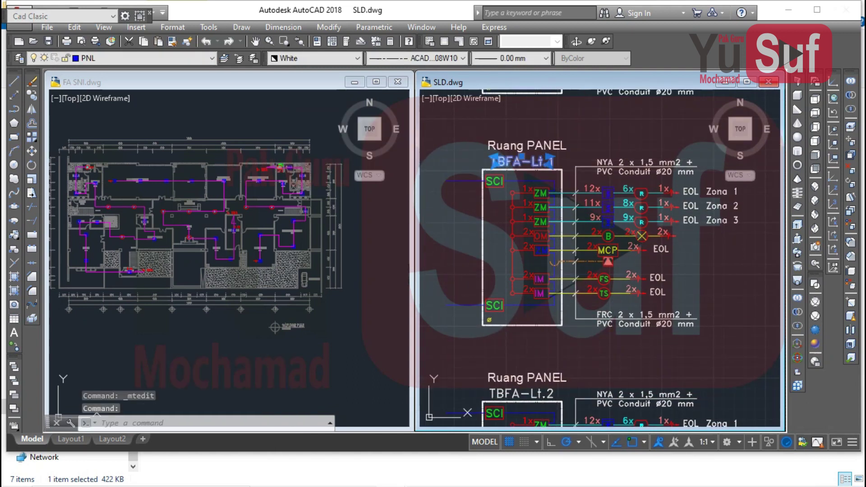
pyautogui.doubleClick(551, 163)
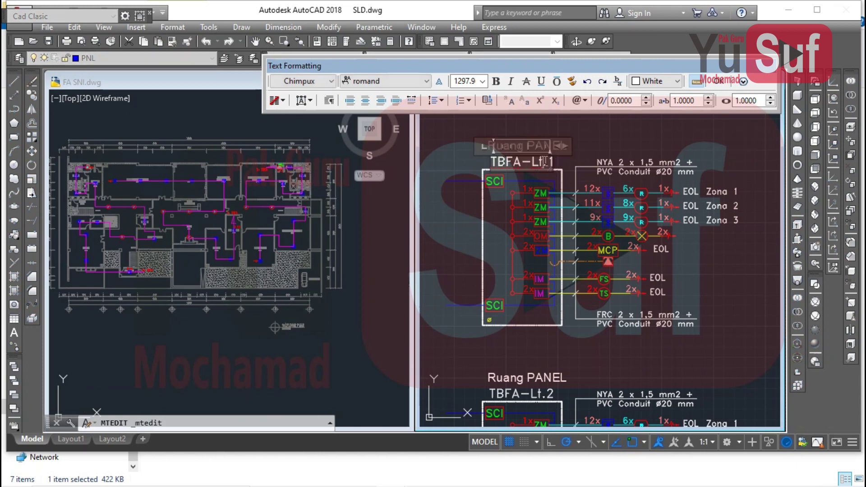
pyautogui.write('3')
pyautogui.click(570, 220)
# - Rename the title of the topmost panel copy as TBFA-Lt.4
pyautogui.moveTo(535, 158); pyautogui.dragTo(519, 231, button='middle')
pyautogui.doubleClick(546, 176)
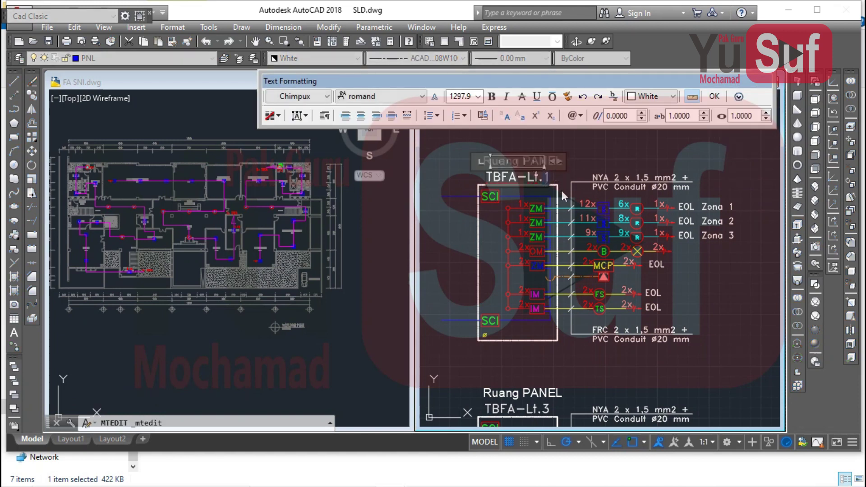
pyautogui.write('4')
pyautogui.click(575, 250)
pyautogui.moveTo(574, 251); pyautogui.dragTo(489, 228, button='middle')
pyautogui.moveTo(628, 225); pyautogui.dragTo(667, 224, button='middle')
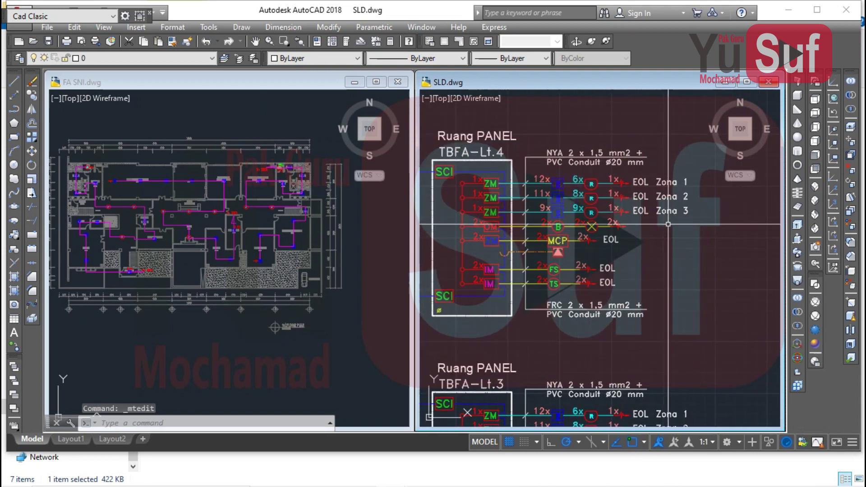
# - Delete the Zona 3 label of panel TBFA-Lt.4 and move the Zona 1 and Zona 2 labels down one row
pyautogui.press('Delete')
pyautogui.click(696, 201)
pyautogui.click(667, 176)
pyautogui.write('m')
pyautogui.press('space')
pyautogui.scroll(4, 617, 194)
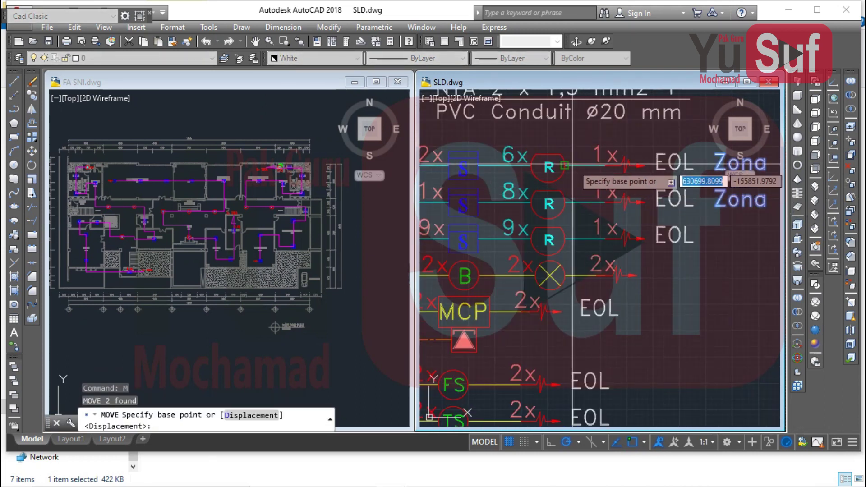
pyautogui.click(548, 154)
pyautogui.scroll(-4, 645, 217)
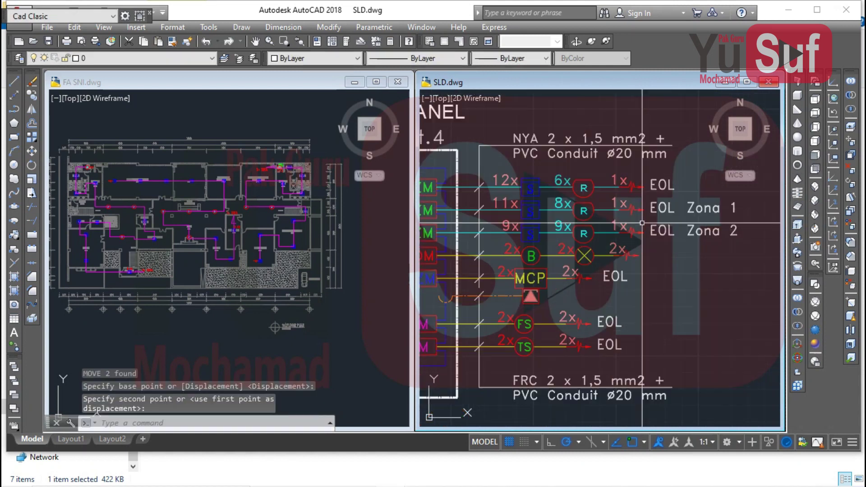
pyautogui.press('Escape')
# - Erase the first zone row of the TBFA-Lt.4 diagram together with the upper SCI block and its line
pyautogui.moveTo(638, 205); pyautogui.dragTo(656, 203, button='middle')
pyautogui.scroll(1, 468, 186)
pyautogui.scroll(-1, 485, 187)
pyautogui.click(428, 178)
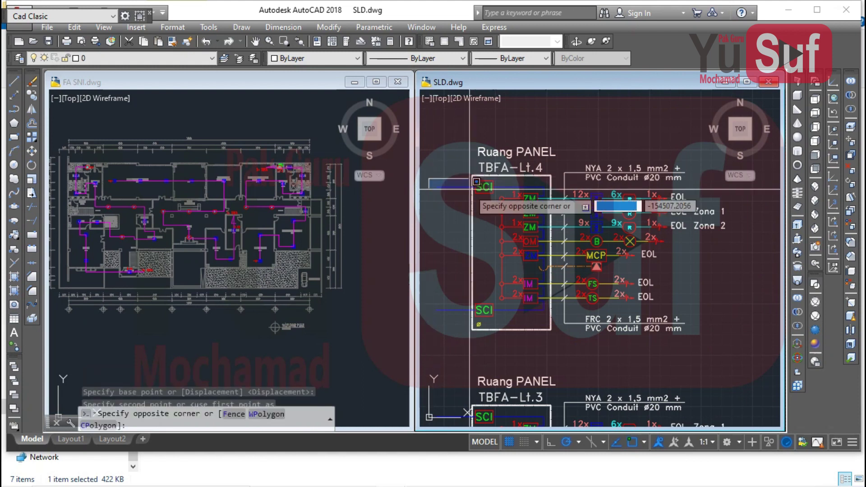
pyautogui.click(703, 206)
pyautogui.write('E')
pyautogui.press('Return')
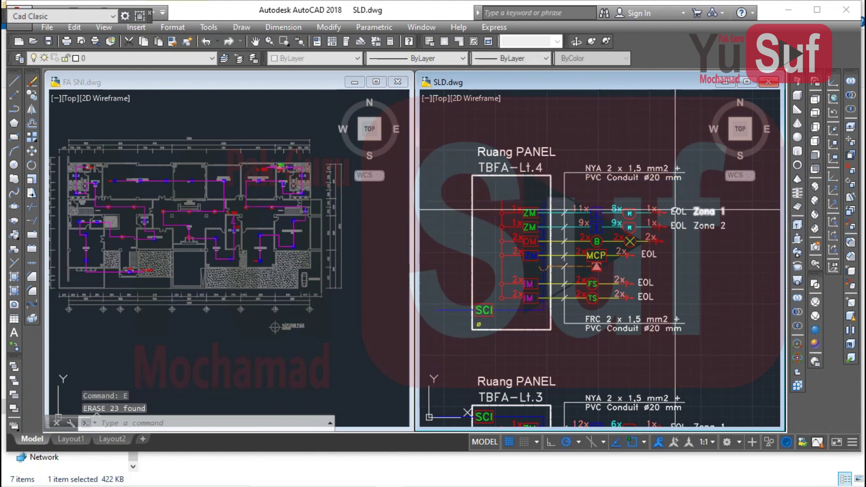
pyautogui.write('s')
pyautogui.press('Return')
pyautogui.press('Escape')
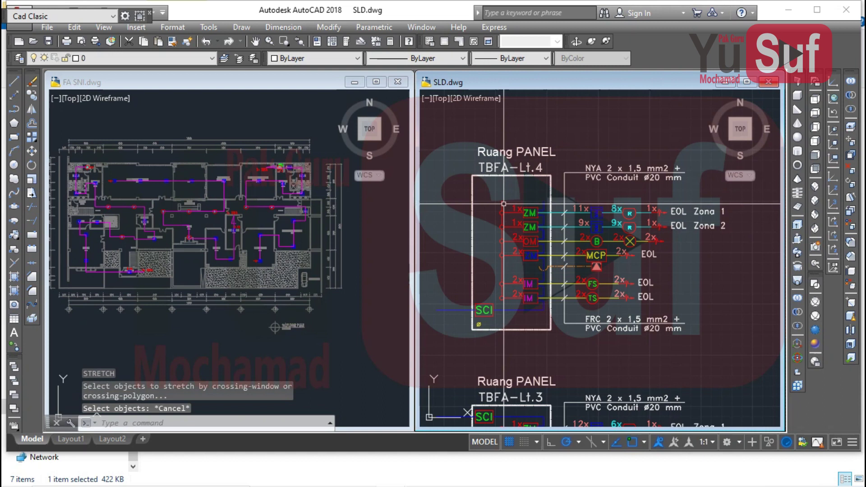
# - Stretch the upper part of the TBFA-Lt.4 diagram, including its frame, title and NYA cable note, down by one row
pyautogui.write('s')
pyautogui.press('Return')
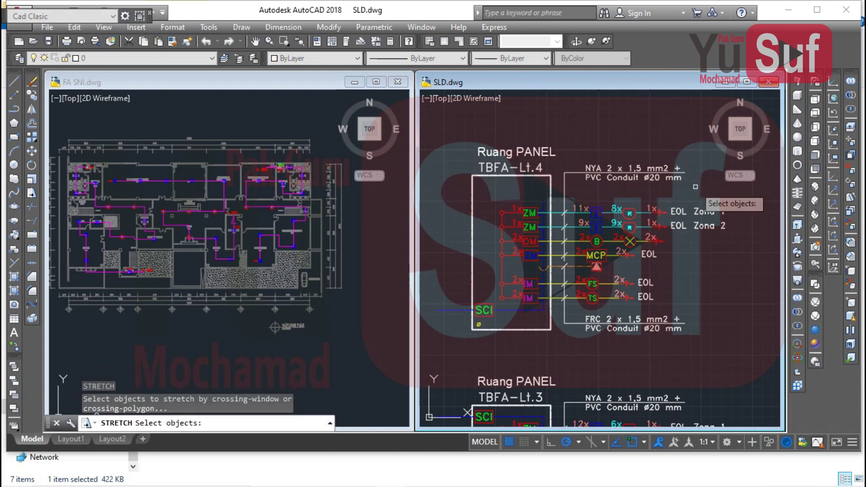
pyautogui.click(698, 185)
pyautogui.click(445, 123)
pyautogui.press('Return')
pyautogui.scroll(5, 515, 197)
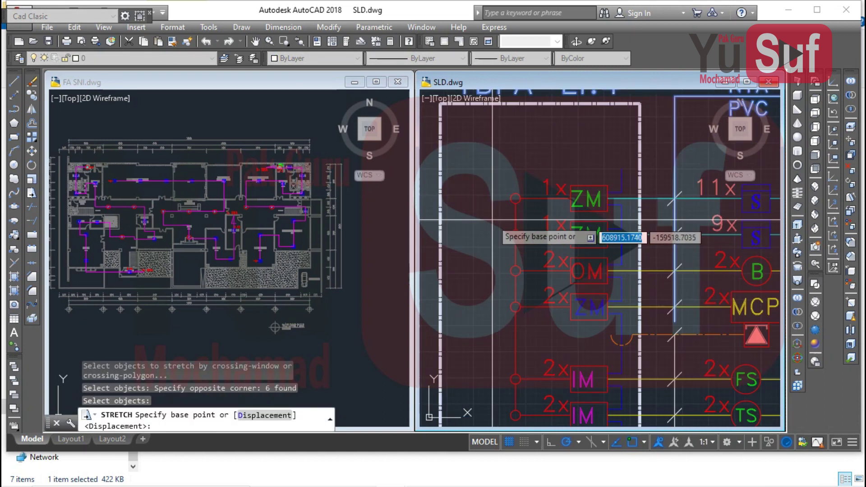
pyautogui.click(516, 197)
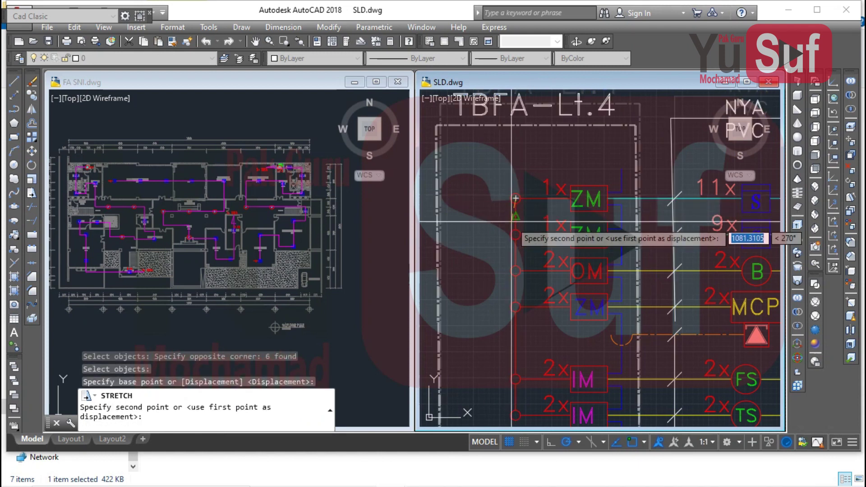
pyautogui.click(514, 229)
pyautogui.press('Escape')
pyautogui.scroll(-5, 514, 229)
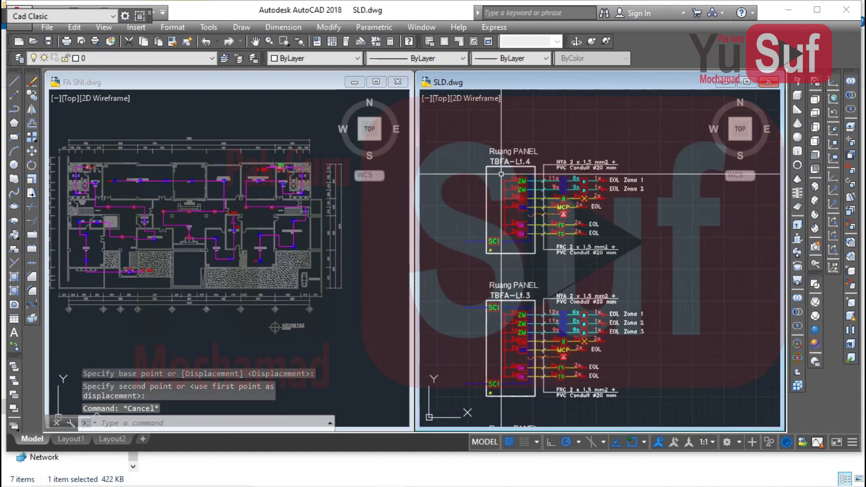
# - Copy the upper SCI block and its connecting lines from panel TBFA-Lt.3 to the same place in TBFA-Lt.4
pyautogui.scroll(5, 504, 257)
pyautogui.click(504, 257)
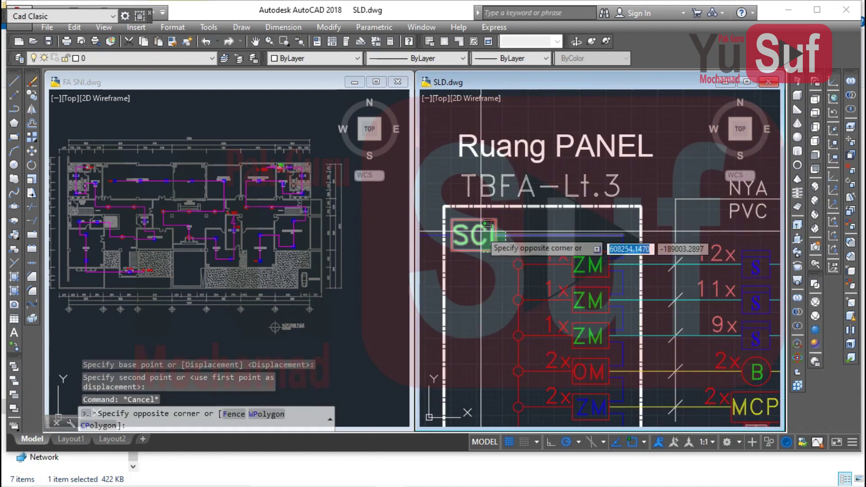
pyautogui.click(433, 235)
pyautogui.click(432, 221)
pyautogui.click(432, 220)
pyautogui.write('co')
pyautogui.press('Return')
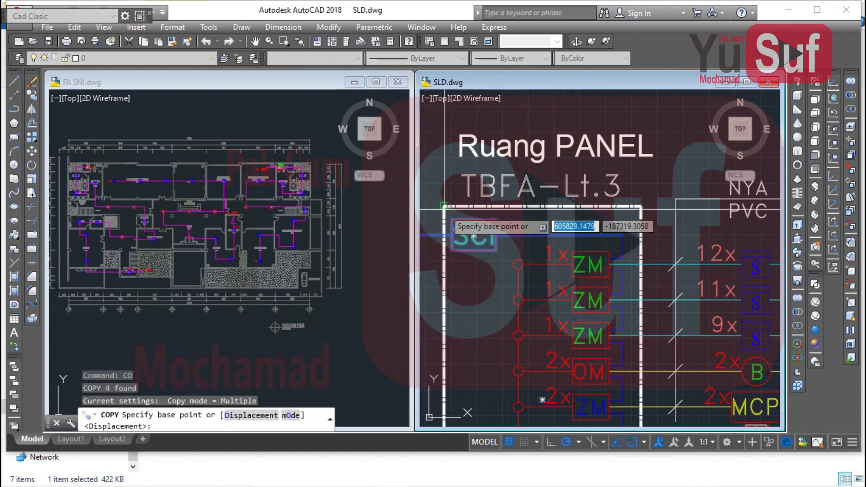
pyautogui.click(465, 235)
pyautogui.scroll(-5, 523, 264)
pyautogui.click(504, 118)
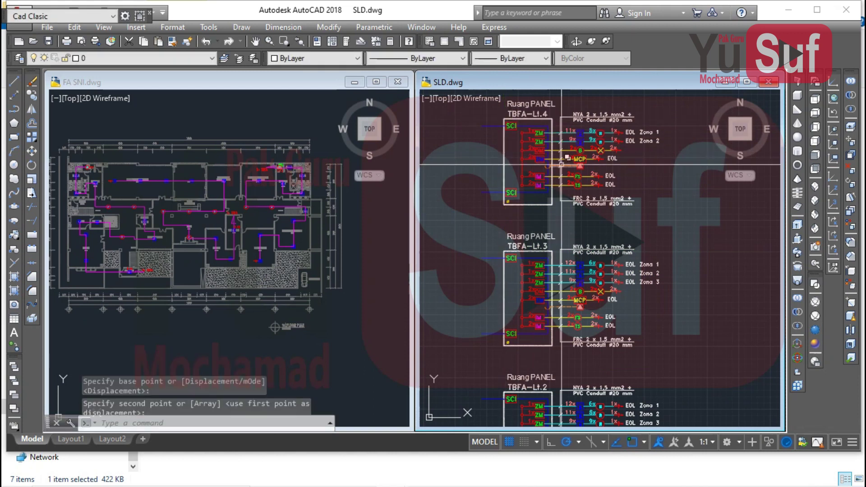
pyautogui.press('Escape')
# - Save the SLD drawing
pyautogui.scroll(2, 586, 149)
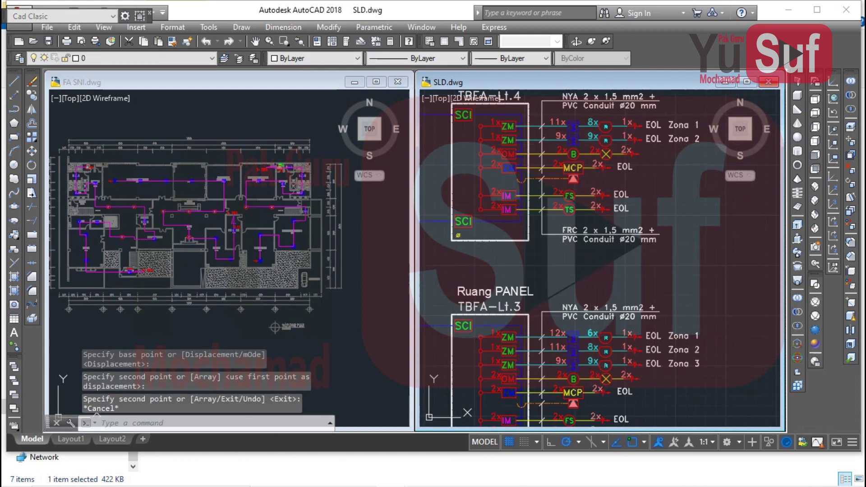
pyautogui.scroll(-2, 775, 118)
pyautogui.hotkey('ctrl', 's')
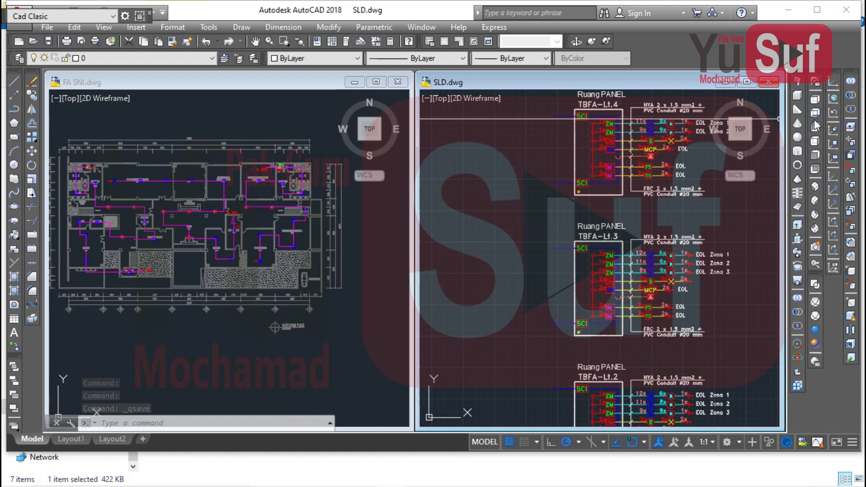
# - Copy the complete TBFA-Lt.4 panel diagram to the free space below the lowest panel
pyautogui.scroll(-4, 552, 148)
pyautogui.moveTo(553, 148); pyautogui.dragTo(499, 141, button='middle')
pyautogui.scroll(4, 445, 164)
pyautogui.scroll(-2, 499, 141)
pyautogui.click(471, 114)
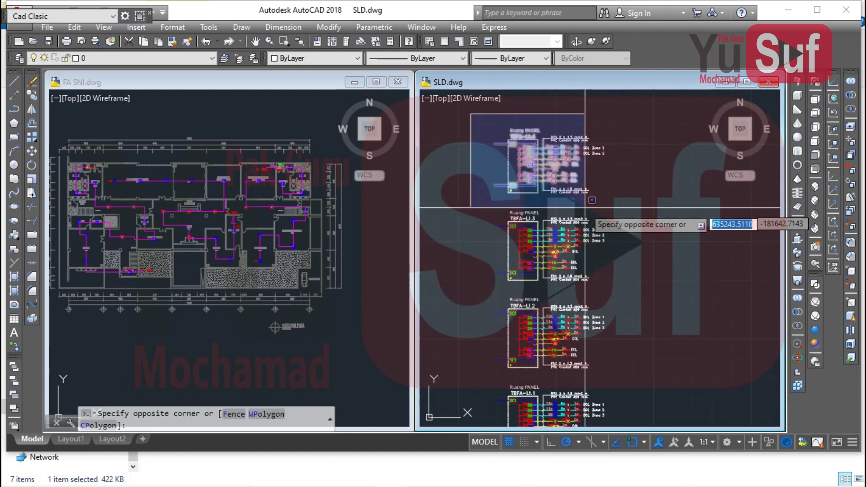
pyautogui.click(618, 206)
pyautogui.write('co')
pyautogui.press('Return')
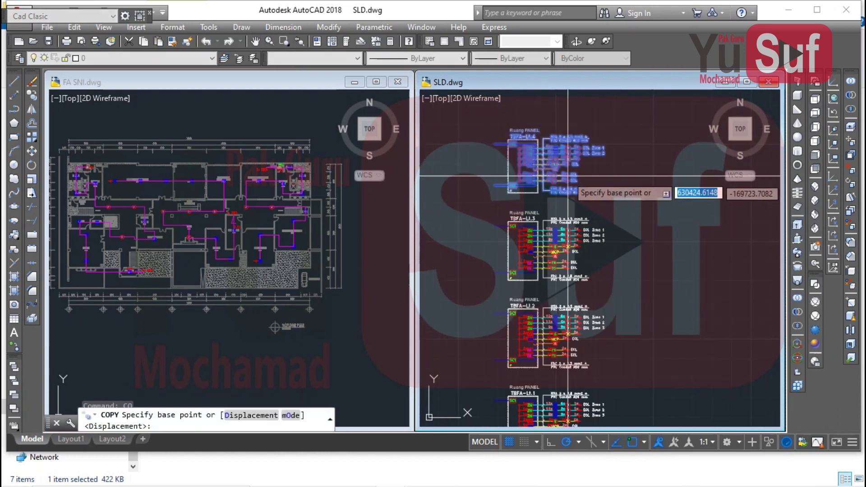
pyautogui.click(545, 169)
pyautogui.scroll(-2, 563, 104)
pyautogui.scroll(3, 551, 252)
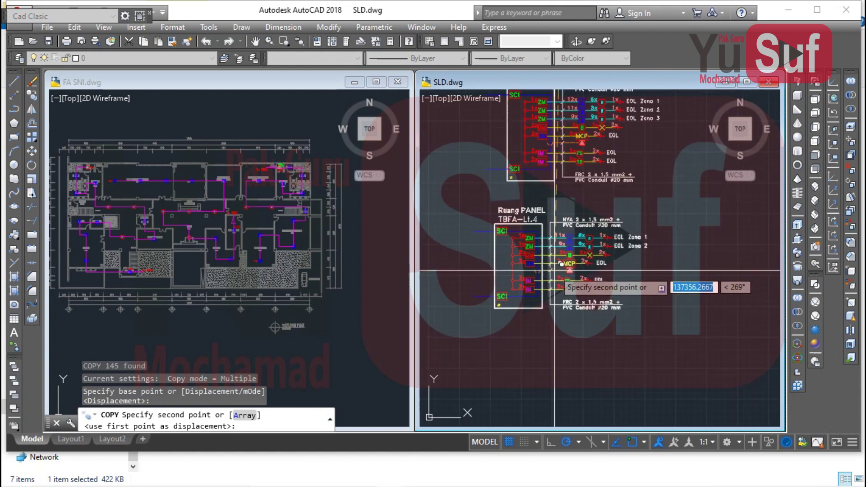
pyautogui.click(565, 280)
pyautogui.press('Escape')
pyautogui.scroll(2, 542, 242)
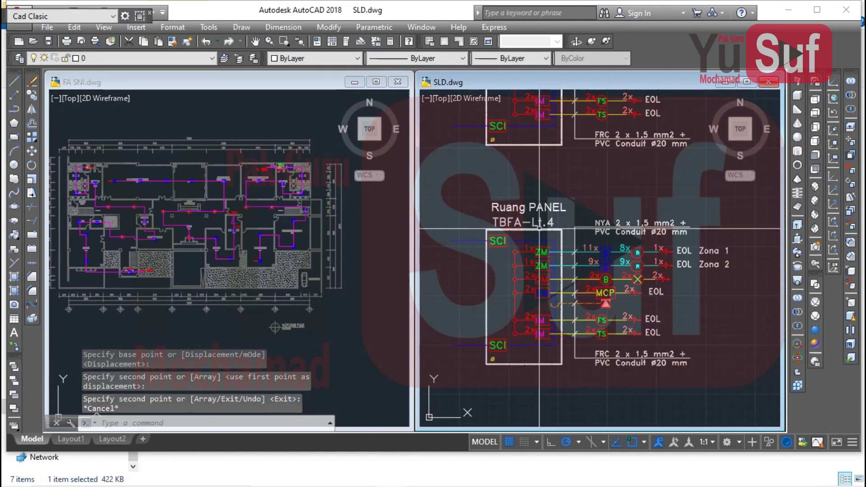
# - Rename the copied panel's title to TBFA-OUTDOOR
pyautogui.doubleClick(538, 227)
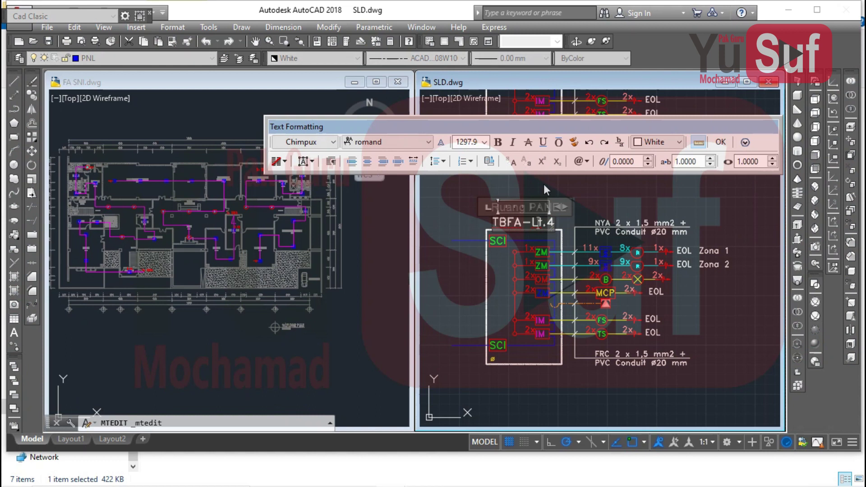
pyautogui.press('BackSpace')
pyautogui.press('BackSpace')
pyautogui.press('BackSpace')
pyautogui.write('O')
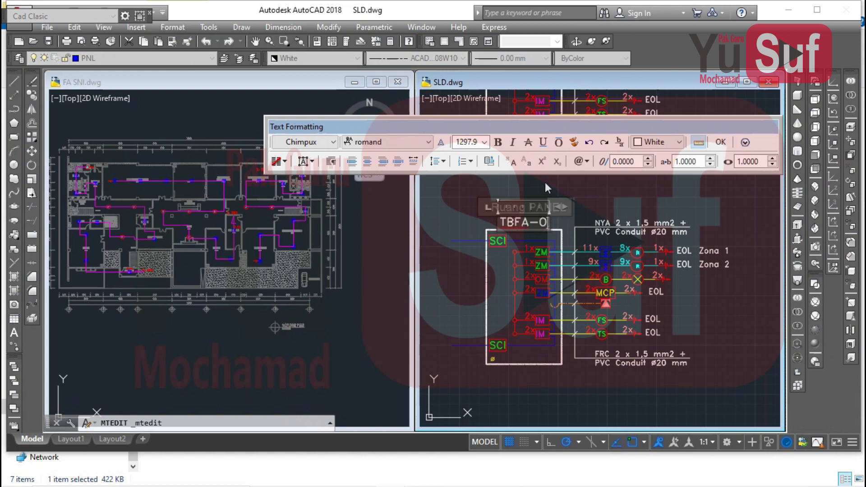
pyautogui.write('UTDOOR')
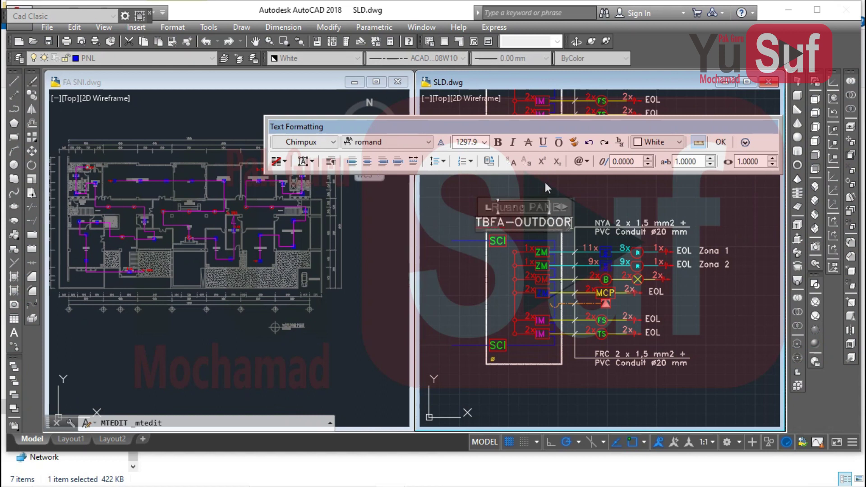
pyautogui.click(572, 387)
pyautogui.moveTo(571, 332); pyautogui.dragTo(537, 311, button='middle')
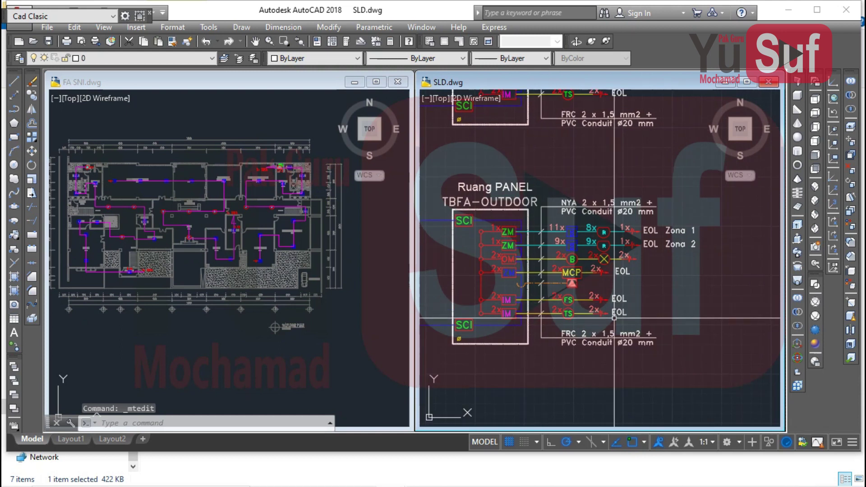
# - Erase the EOL and Zona 2 labels from the second row of the TBFA-OUTDOOR diagram
pyautogui.scroll(2, 672, 283)
pyautogui.click(678, 220)
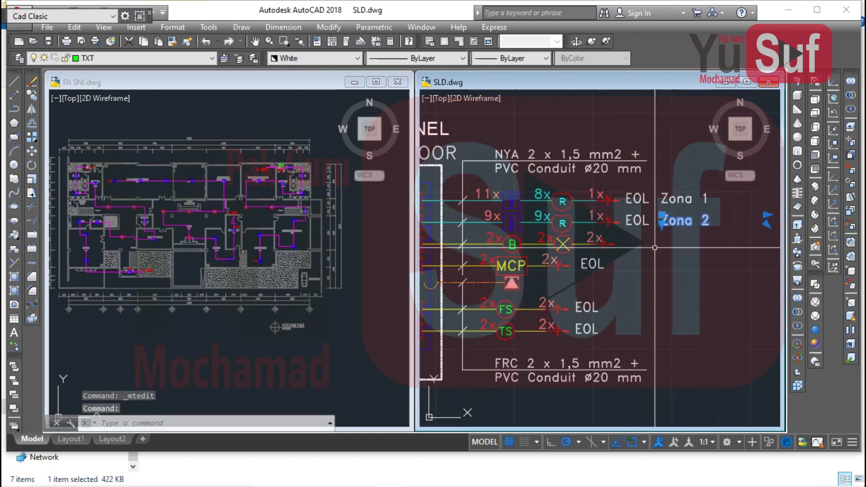
pyautogui.click(642, 228)
pyautogui.click(635, 221)
pyautogui.write('e')
pyautogui.press('space')
# - Move the EOL and Zona 1 labels of TBFA-OUTDOOR down from the first row to the second row
pyautogui.click(644, 204)
pyautogui.click(637, 198)
pyautogui.click(636, 199)
pyautogui.click(667, 213)
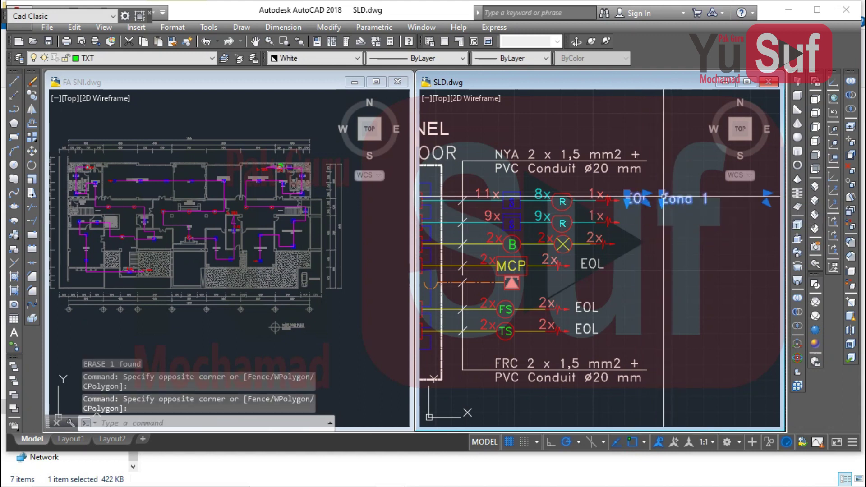
pyautogui.write('M')
pyautogui.press('Return')
pyautogui.scroll(2, 636, 212)
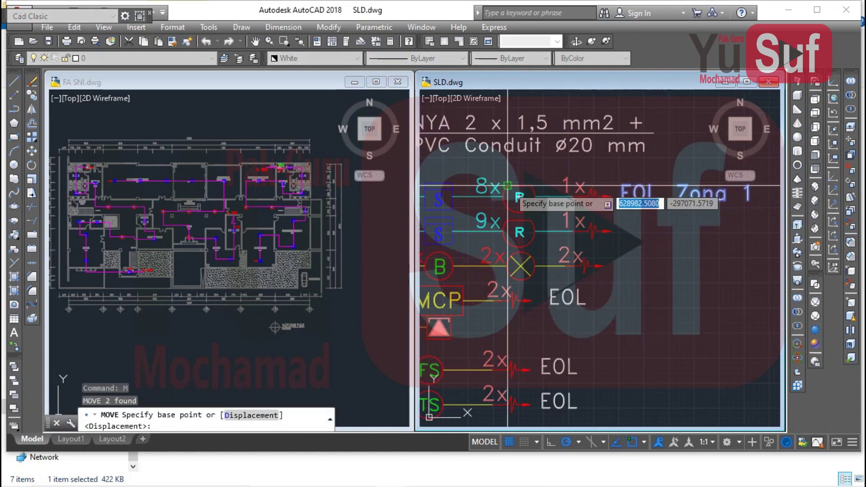
pyautogui.click(522, 188)
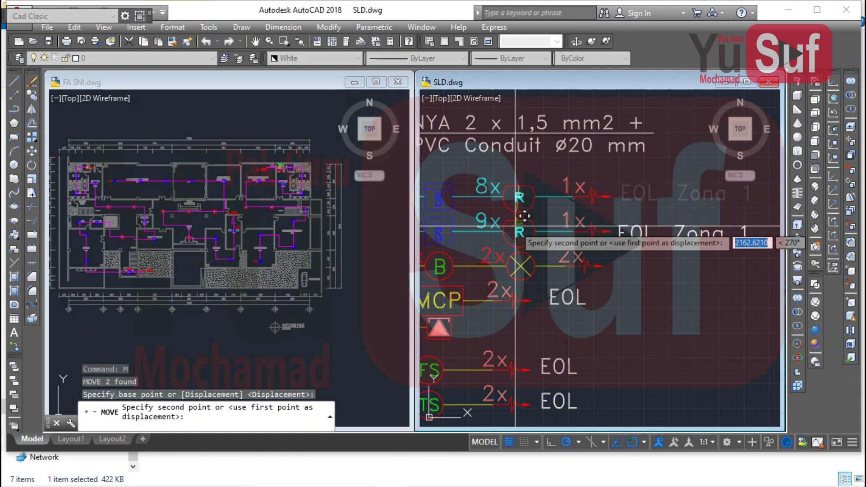
pyautogui.click(522, 231)
pyautogui.scroll(-3, 636, 188)
pyautogui.press('Escape')
# - Erase the upper SCI block and its incoming lines from the TBFA-OUTDOOR panel
pyautogui.scroll(2, 518, 178)
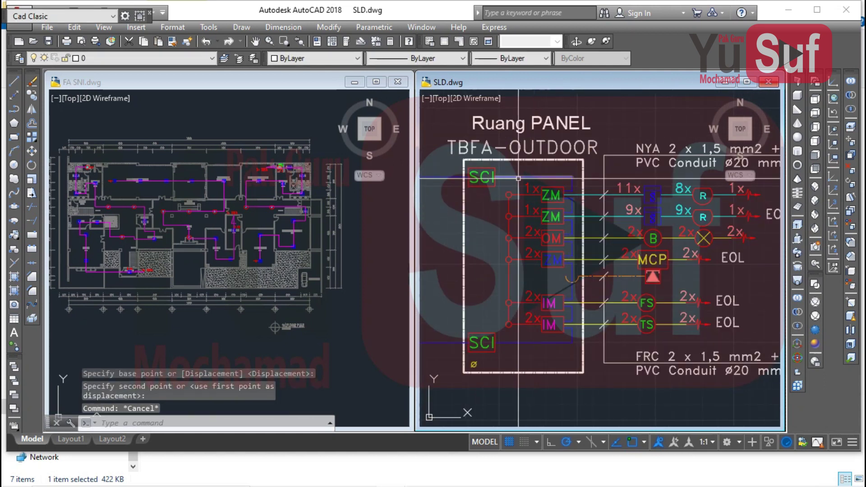
pyautogui.moveTo(432, 172); pyautogui.dragTo(442, 178, button='middle')
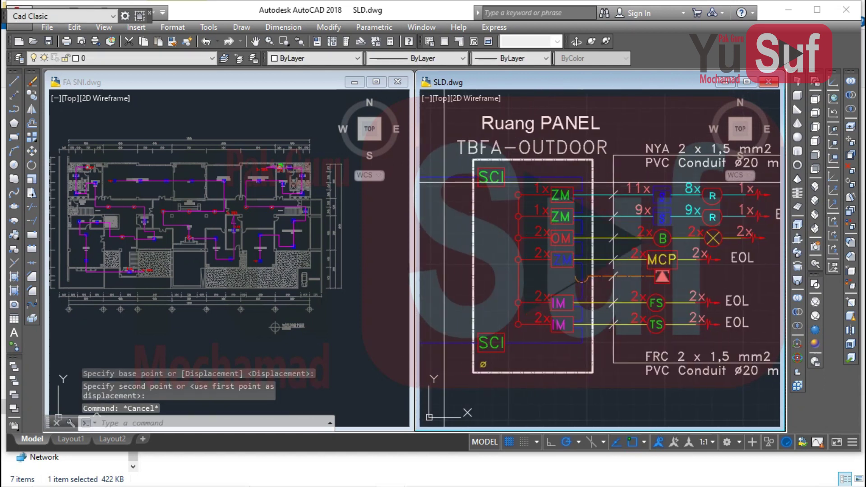
pyautogui.click(444, 182)
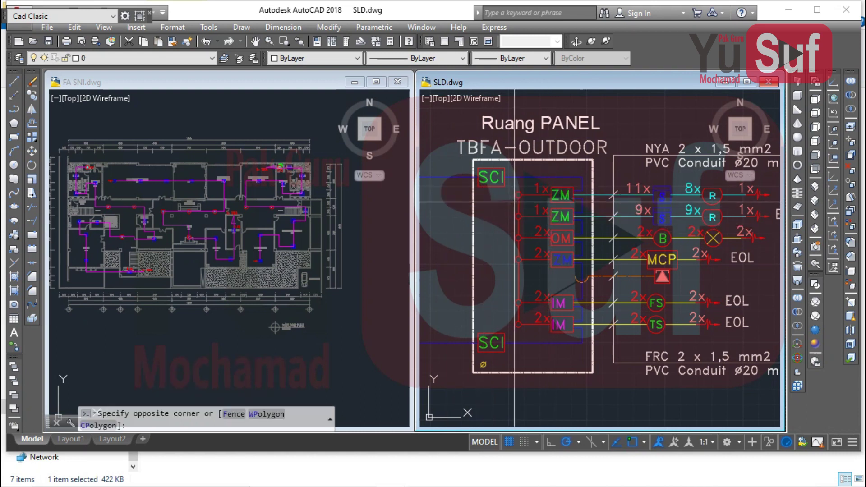
pyautogui.click(493, 173)
pyautogui.write('e')
pyautogui.press('Return')
pyautogui.click(466, 190)
pyautogui.click(452, 171)
pyautogui.press('Return')
# - Erase the first zone row, with the 11x and 8x devices, from the TBFA-OUTDOOR diagram
pyautogui.scroll(-2, 493, 178)
pyautogui.click(496, 178)
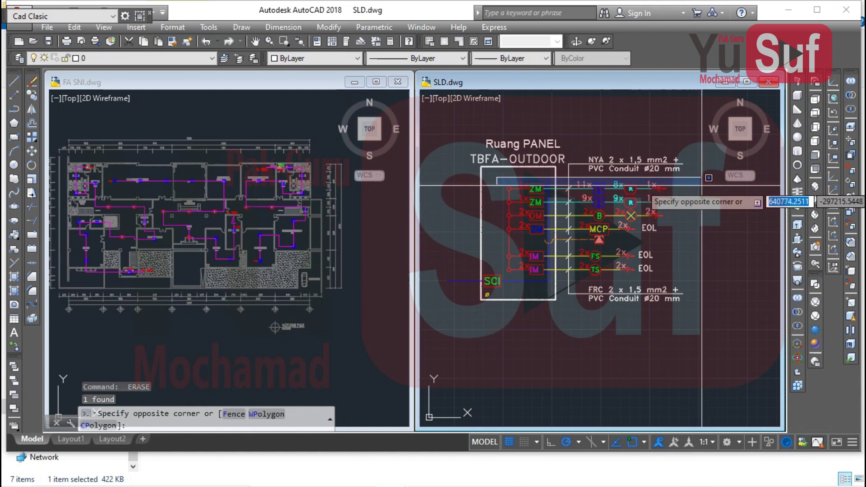
pyautogui.click(706, 195)
pyautogui.write('E')
pyautogui.press('Return')
# - Erase the leftover vertical blue and red line segments above the remaining green ZM module in TBFA-OUTDOOR
pyautogui.click(552, 181)
pyautogui.scroll(4, 552, 181)
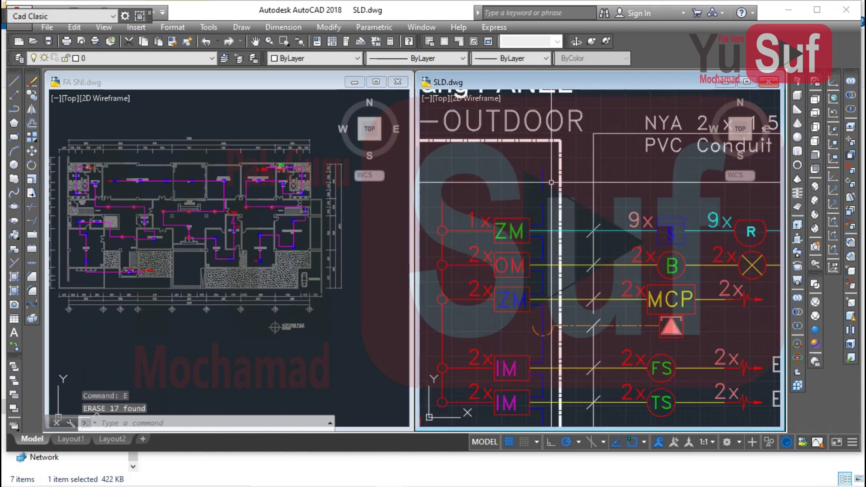
pyautogui.click(532, 168)
pyautogui.click(454, 213)
pyautogui.click(438, 194)
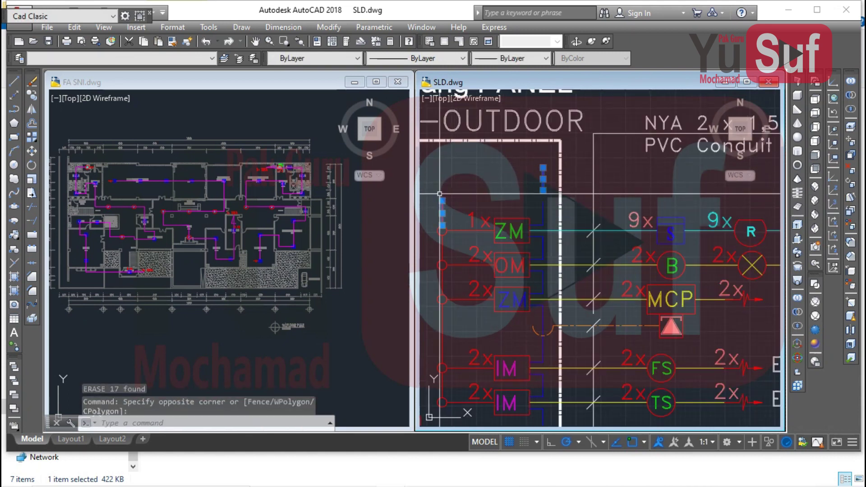
pyautogui.write('E')
pyautogui.press('Return')
# - Stretch the upper part of the TBFA-OUTDOOR diagram, including its frame, title and NYA cable note, down by one row
pyautogui.scroll(-5, 545, 211)
pyautogui.scroll(-2, 546, 212)
pyautogui.write('S')
pyautogui.press('Return')
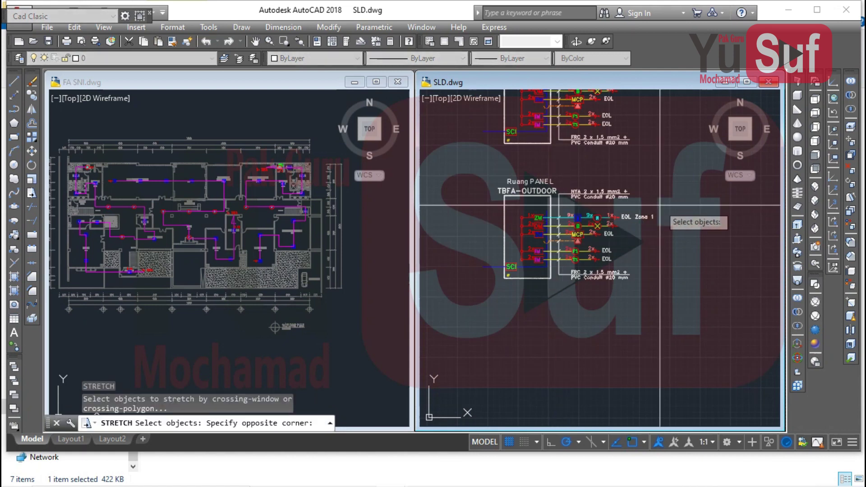
pyautogui.click(485, 176)
pyautogui.scroll(6, 523, 221)
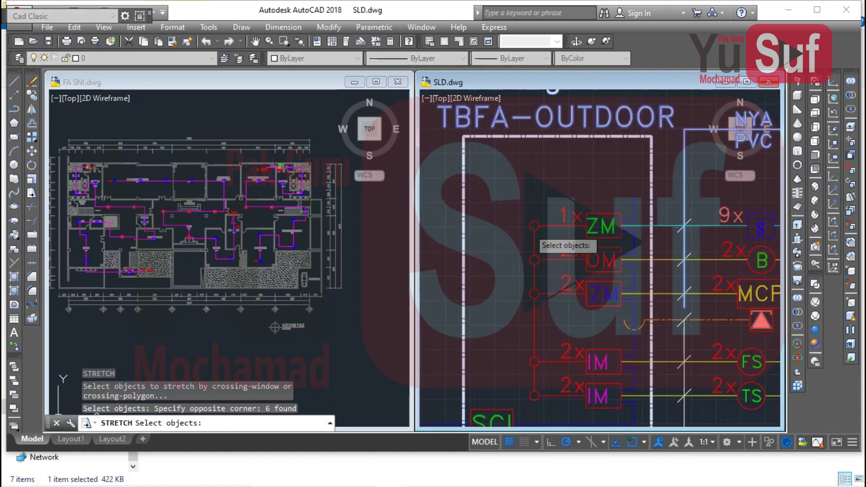
pyautogui.press('Return')
pyautogui.click(534, 233)
pyautogui.scroll(3, 534, 230)
pyautogui.click(536, 278)
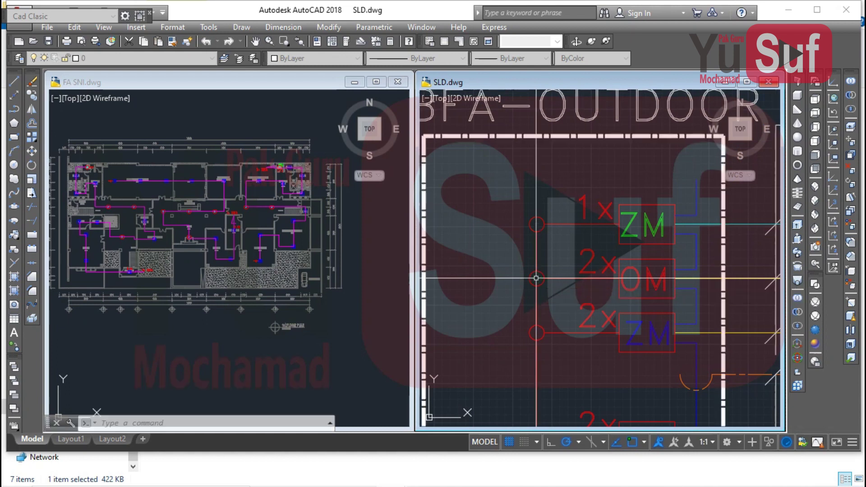
# - Move the entire TBFA-OUTDOOR diagram straight up, closer to the TBFA-Lt.1 diagram above it
pyautogui.scroll(-6, 550, 197)
pyautogui.click(478, 170)
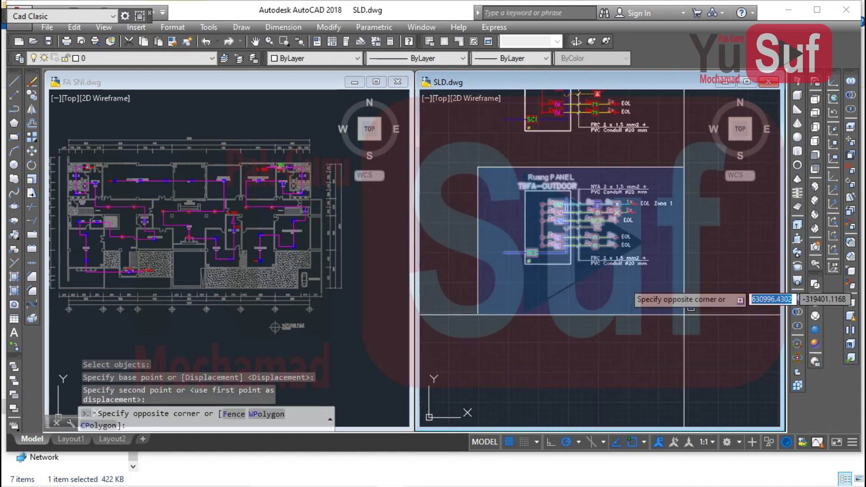
pyautogui.click(697, 293)
pyautogui.write('M')
pyautogui.press('Return')
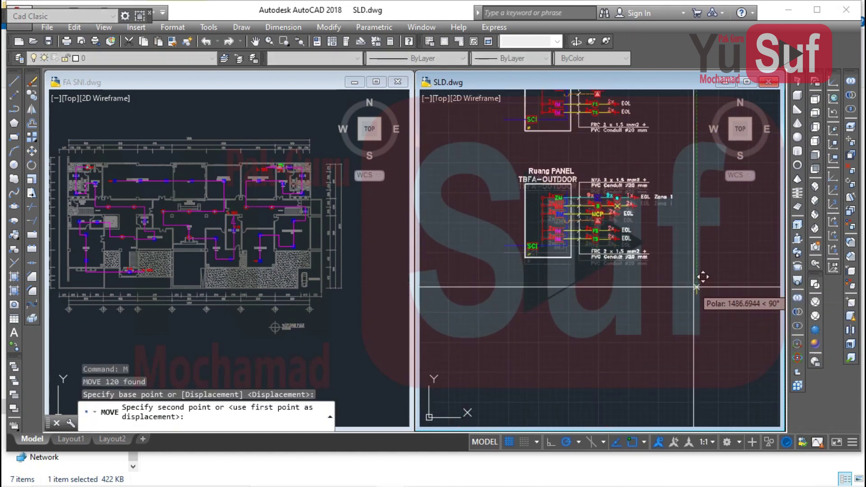
pyautogui.click(697, 284)
# - Copy the upper SCI block and its incoming line from TBFA-Lt.1 to the matching frame corner of TBFA-OUTDOOR, and save the drawing
pyautogui.scroll(5, 530, 198)
pyautogui.click(530, 198)
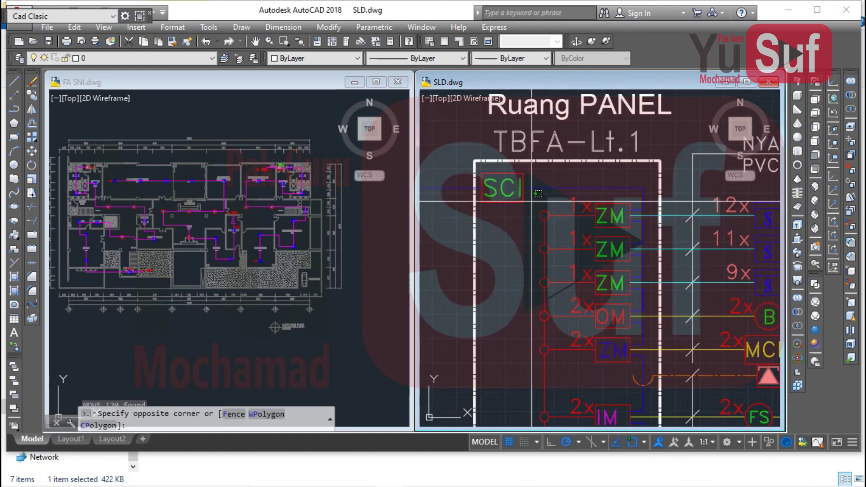
pyautogui.click(481, 177)
pyautogui.write('co')
pyautogui.press('Return')
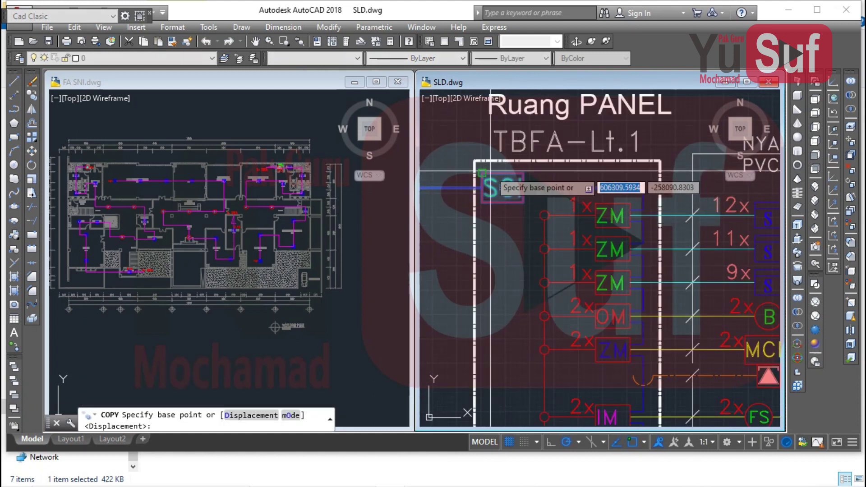
pyautogui.click(474, 160)
pyautogui.scroll(-3, 506, 148)
pyautogui.scroll(2, 505, 292)
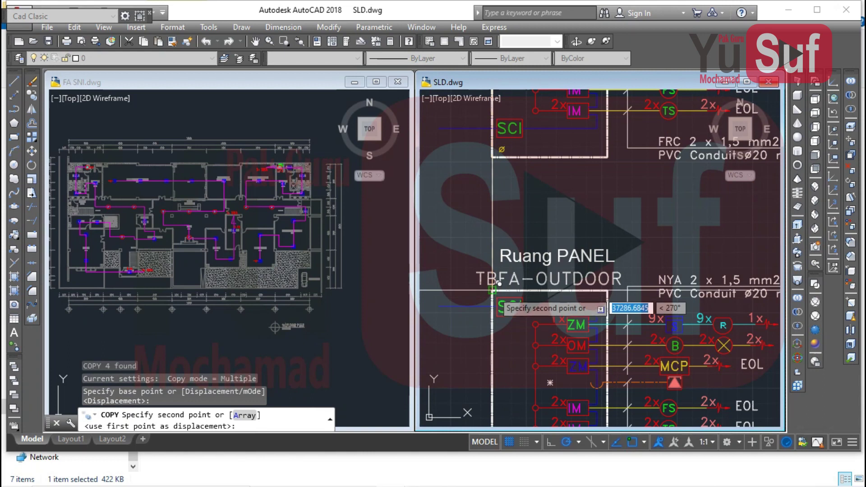
pyautogui.click(489, 294)
pyautogui.press('Escape')
pyautogui.scroll(1, 518, 421)
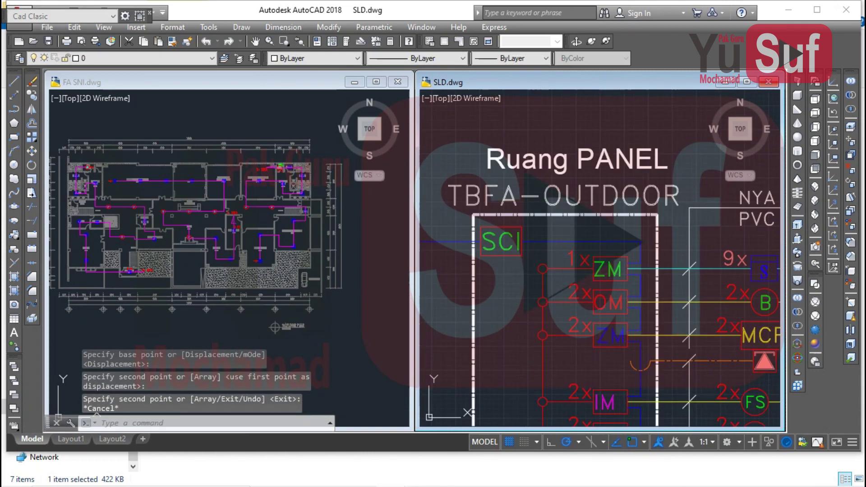
pyautogui.hotkey('ctrl', 's')
# - Set the Zona 1 device counts of panel TBFA-Lt.4 to 10x for the S detectors and 1x for the R detectors
pyautogui.scroll(-5, 550, 361)
pyautogui.moveTo(547, 356); pyautogui.dragTo(554, 367, button='middle')
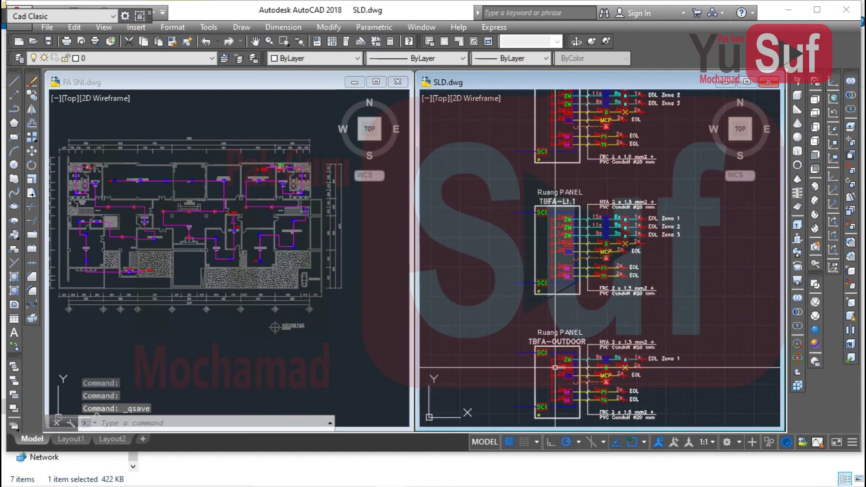
pyautogui.moveTo(575, 174); pyautogui.dragTo(574, 277, button='middle')
pyautogui.moveTo(589, 203); pyautogui.dragTo(589, 296, button='middle')
pyautogui.moveTo(600, 162); pyautogui.dragTo(581, 248, button='middle')
pyautogui.moveTo(590, 123); pyautogui.dragTo(580, 206, button='middle')
pyautogui.scroll(2, 580, 206)
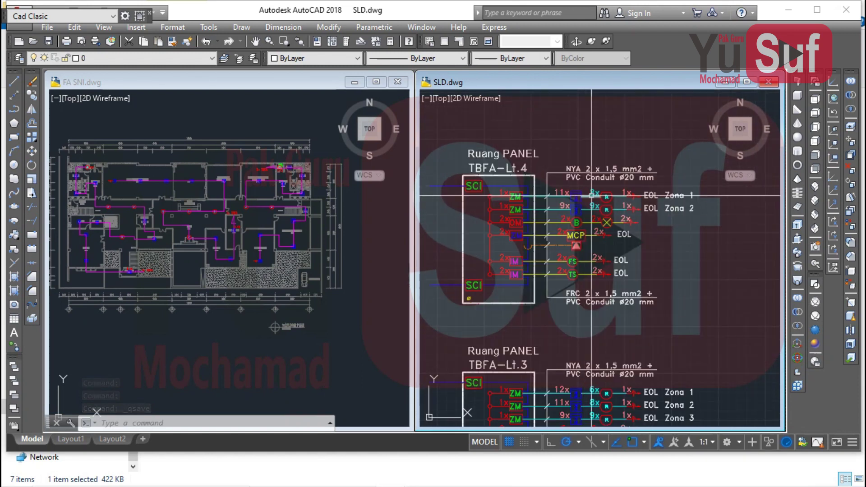
pyautogui.scroll(2, 591, 213)
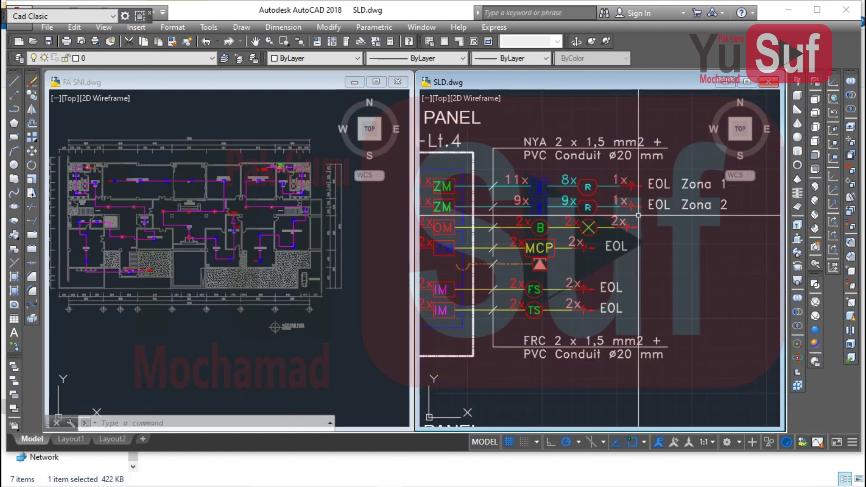
pyautogui.scroll(2, 523, 192)
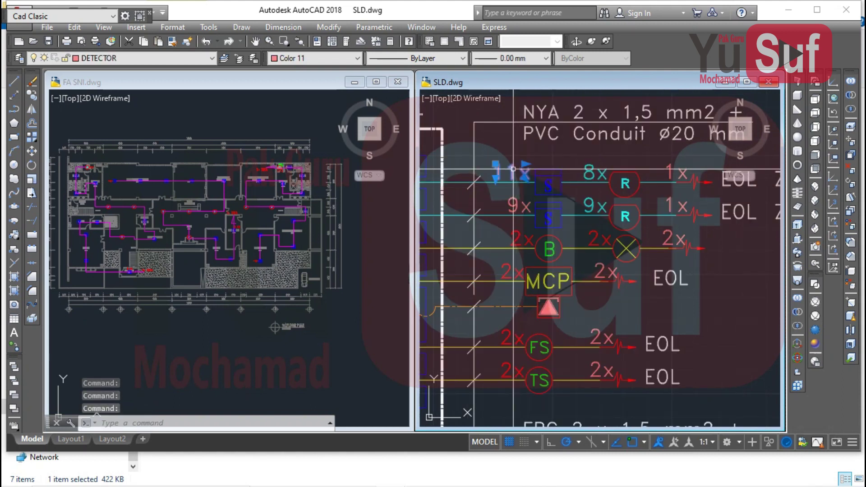
pyautogui.doubleClick(514, 174)
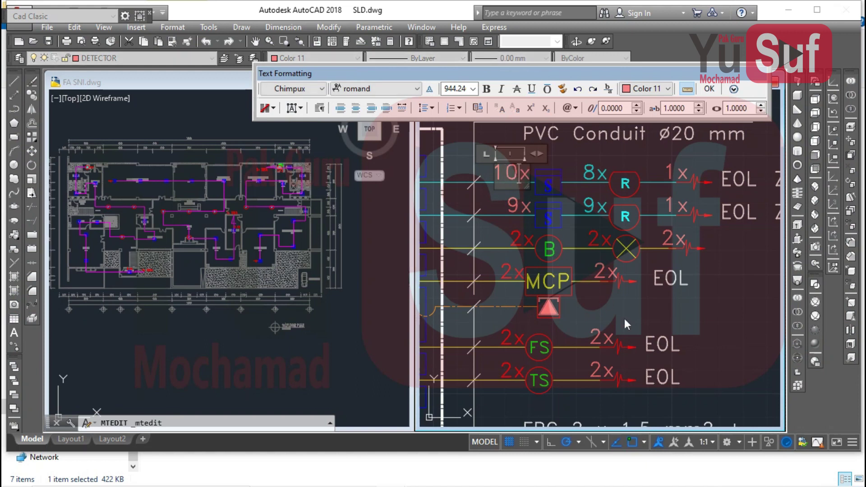
pyautogui.click(700, 340)
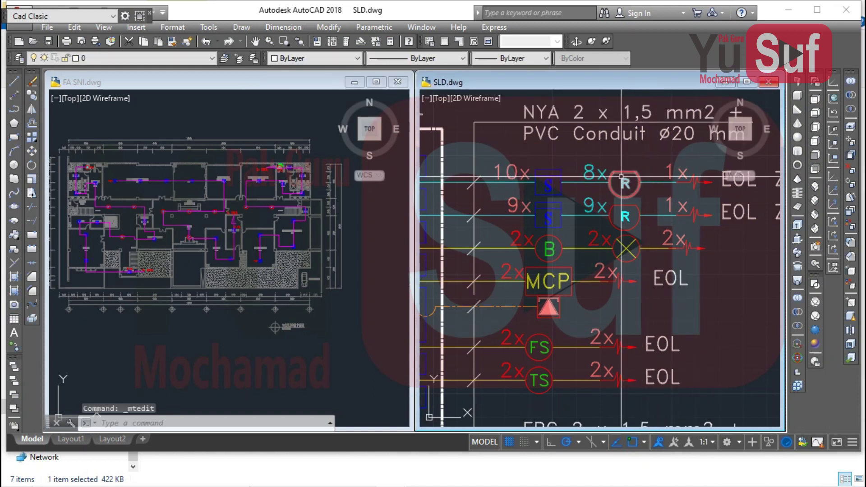
pyautogui.doubleClick(596, 173)
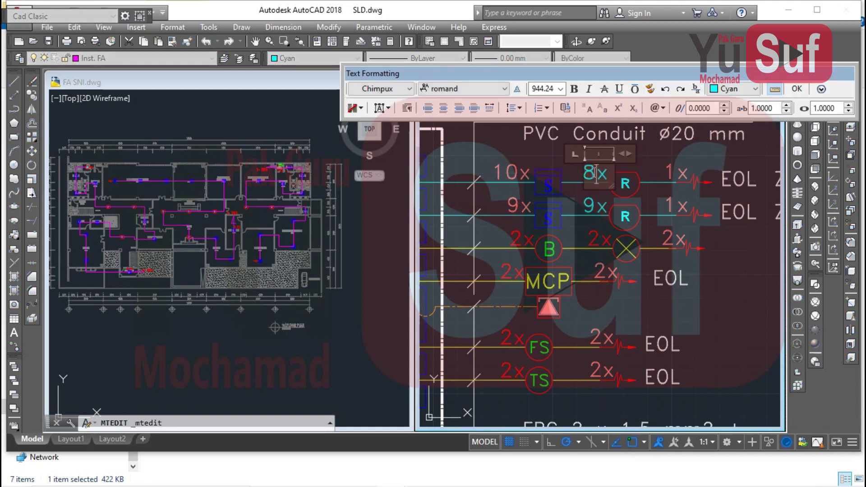
pyautogui.click(645, 265)
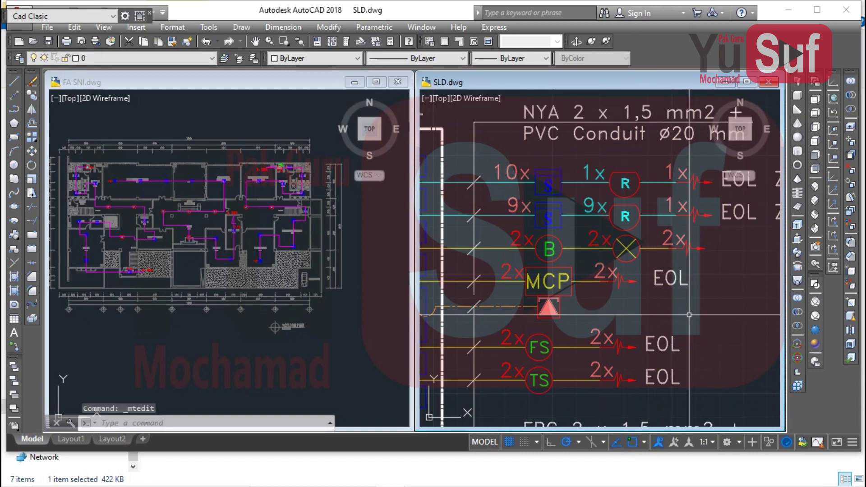
# - Set the Zona 2 device counts of panel TBFA-Lt.4 to 4x for the S detectors and 7x for the R detectors
pyautogui.moveTo(635, 283); pyautogui.dragTo(628, 266, button='middle')
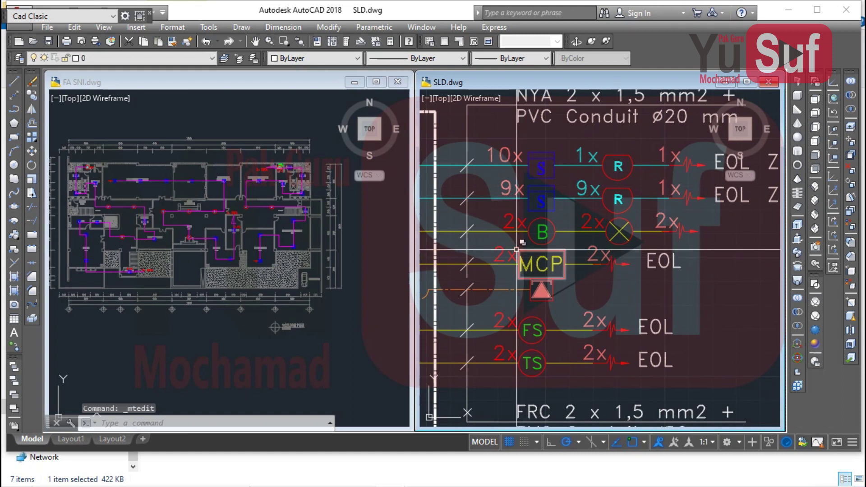
pyautogui.doubleClick(512, 188)
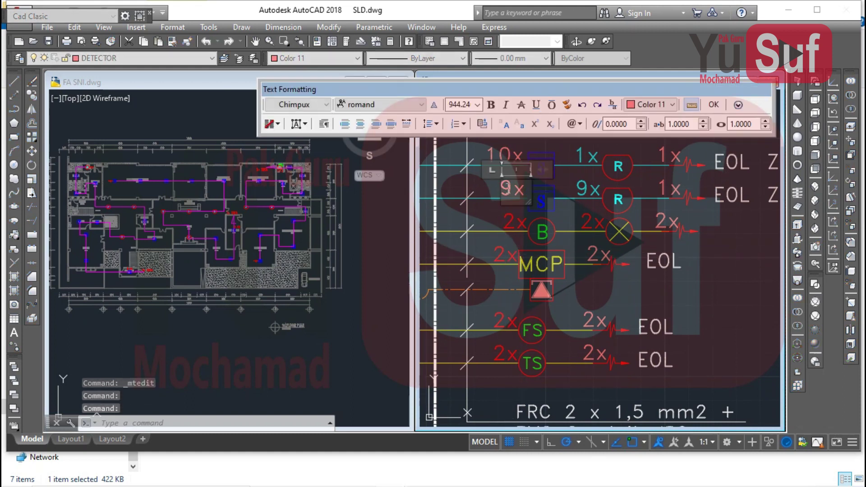
pyautogui.write('4')
pyautogui.click(562, 226)
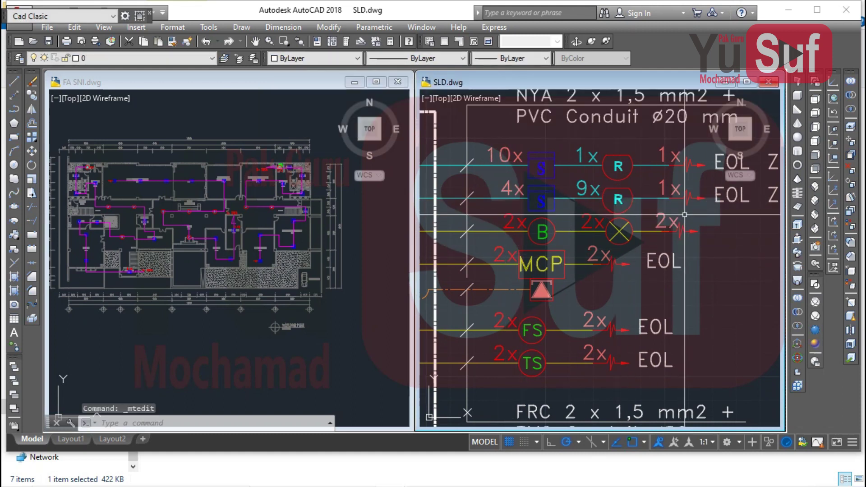
pyautogui.doubleClick(589, 189)
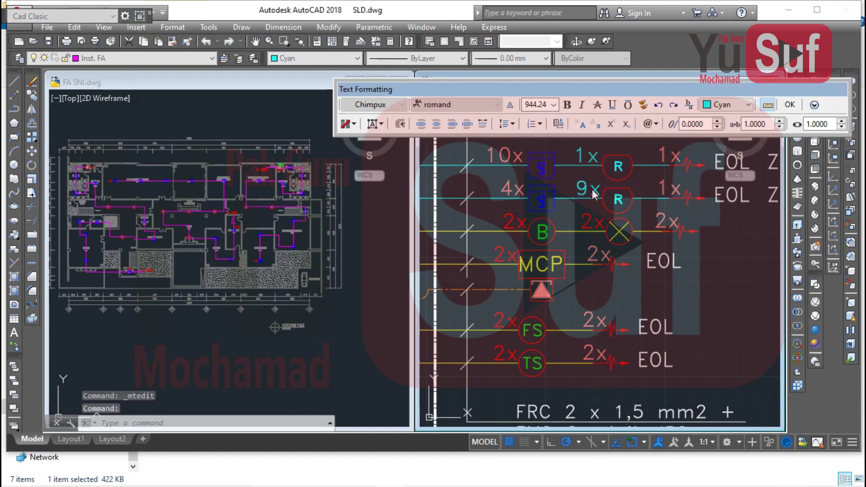
pyautogui.write('7')
pyautogui.click(614, 231)
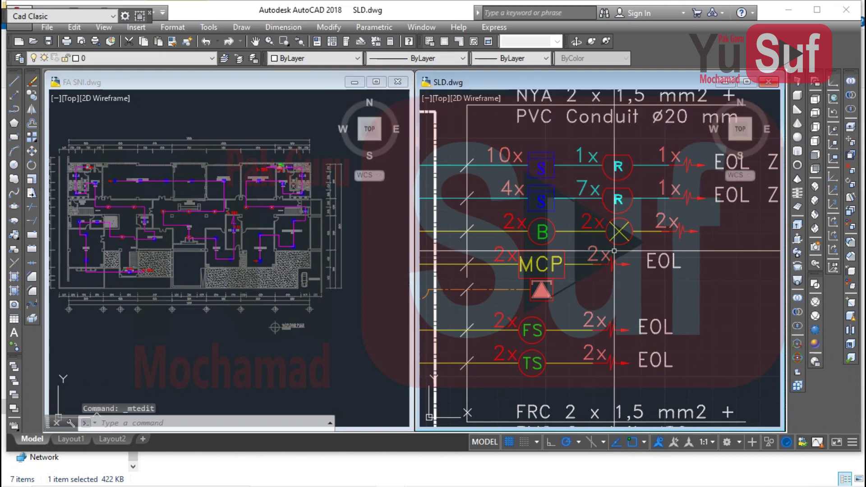
# - Set the Zona 1 device counts of panel TBFA-Lt.3 to 11x for the S detectors and 1x for the R detectors
pyautogui.scroll(-1, 614, 231)
pyautogui.moveTo(603, 243); pyautogui.dragTo(590, 207, button='middle')
pyautogui.scroll(-1, 590, 207)
pyautogui.scroll(1, 590, 207)
pyautogui.scroll(-2, 591, 209)
pyautogui.moveTo(577, 272); pyautogui.dragTo(577, 220, button='middle')
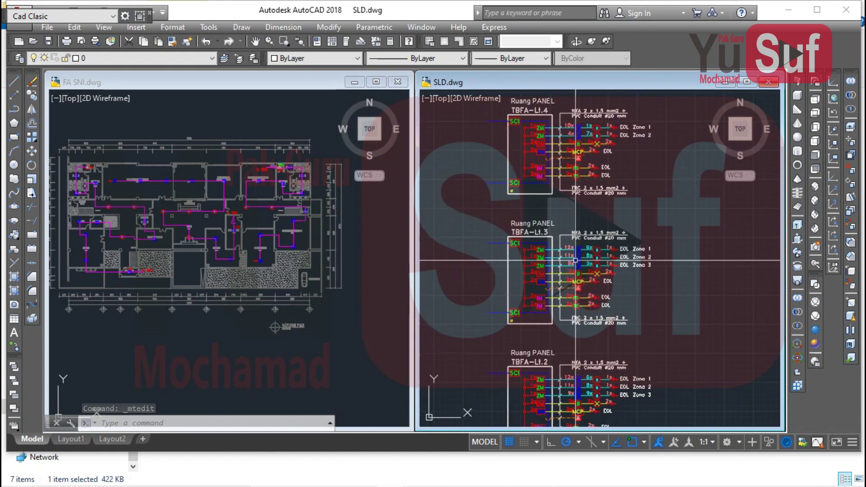
pyautogui.scroll(2, 566, 300)
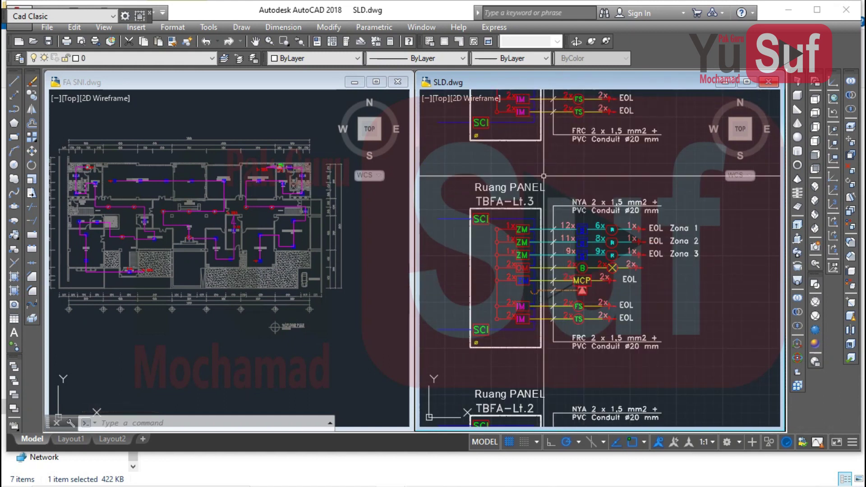
pyautogui.scroll(3, 562, 238)
pyautogui.doubleClick(579, 206)
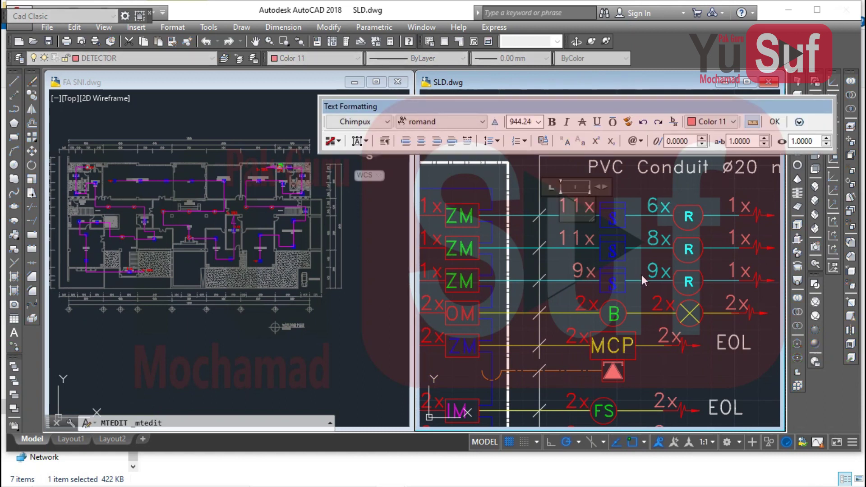
pyautogui.click(697, 218)
pyautogui.click(642, 204)
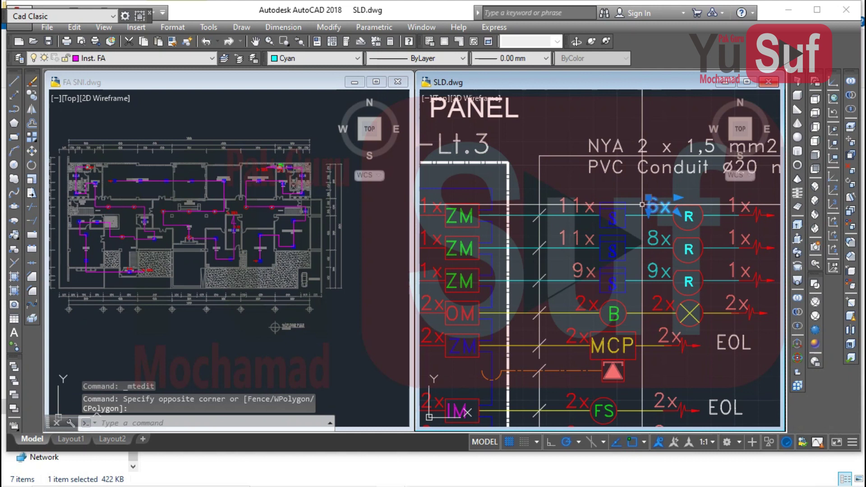
pyautogui.doubleClick(656, 205)
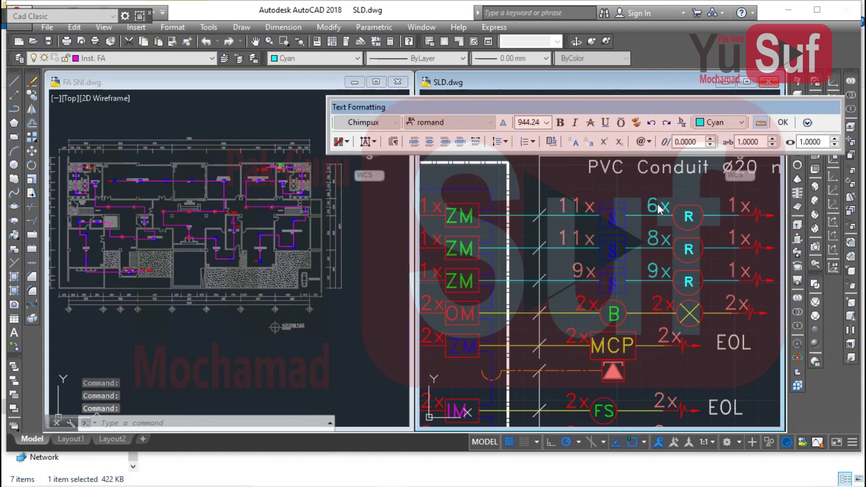
pyautogui.write('1')
pyautogui.click(682, 244)
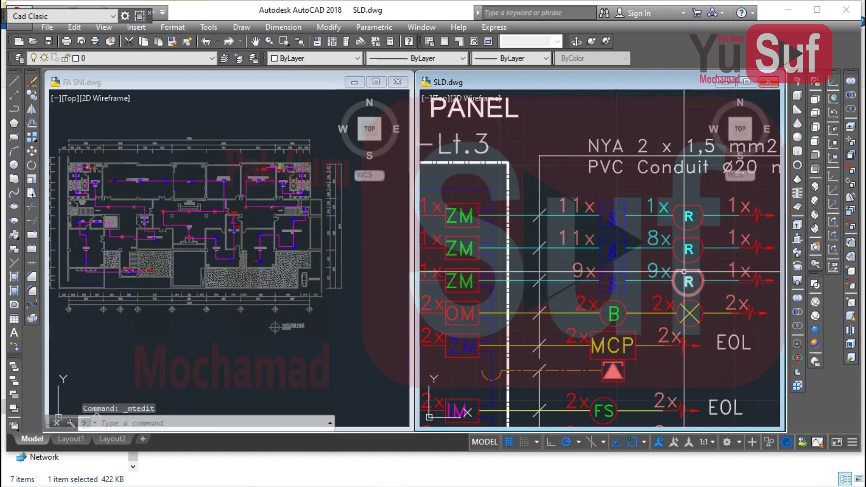
# - Erase the Zona 2 S detector count in TBFA-Lt.3 and copy the 9x label from the Zona 3 row into its place
pyautogui.click(558, 221)
pyautogui.click(595, 255)
pyautogui.write('E')
pyautogui.press('Return')
pyautogui.click(593, 271)
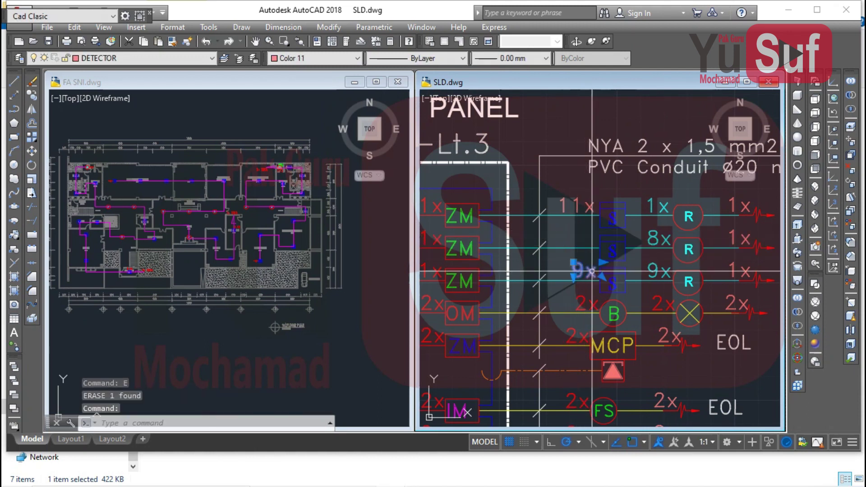
pyautogui.write('c')
pyautogui.press('Return')
pyautogui.click(595, 262)
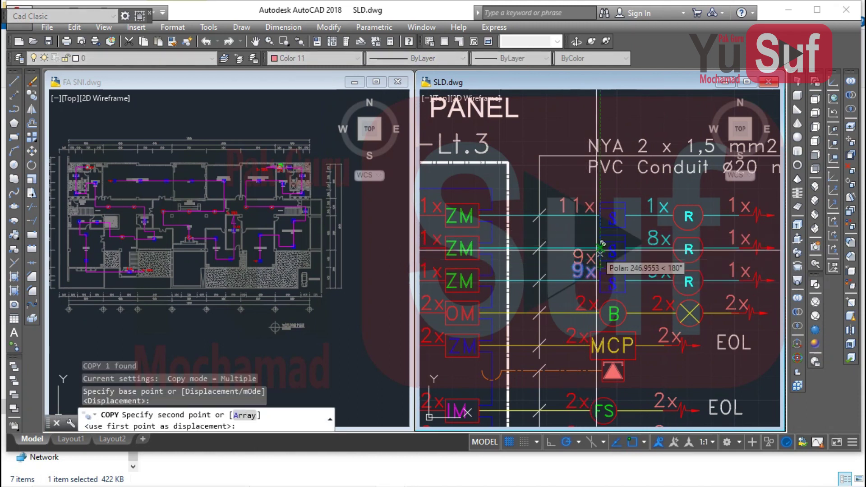
pyautogui.click(602, 228)
pyautogui.press('Escape')
# - Set the copied S detector count in the Zona 2 row of TBFA-Lt.3 to 5x
pyautogui.click(580, 234)
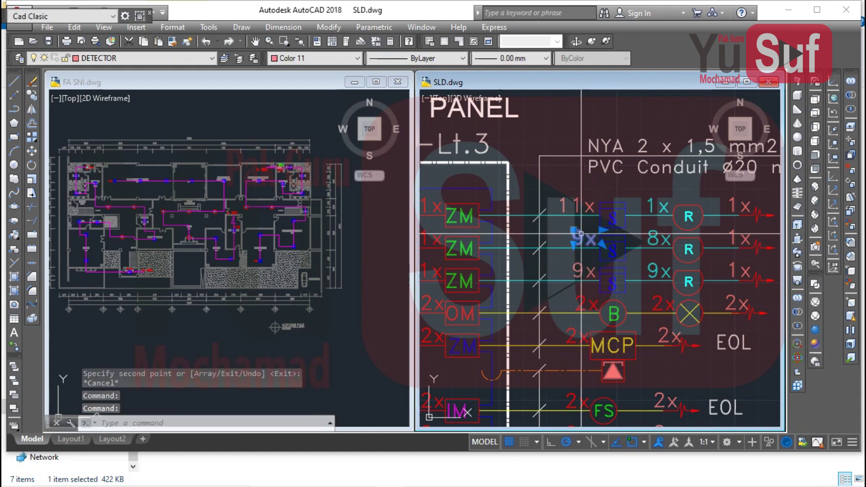
pyautogui.doubleClick(582, 238)
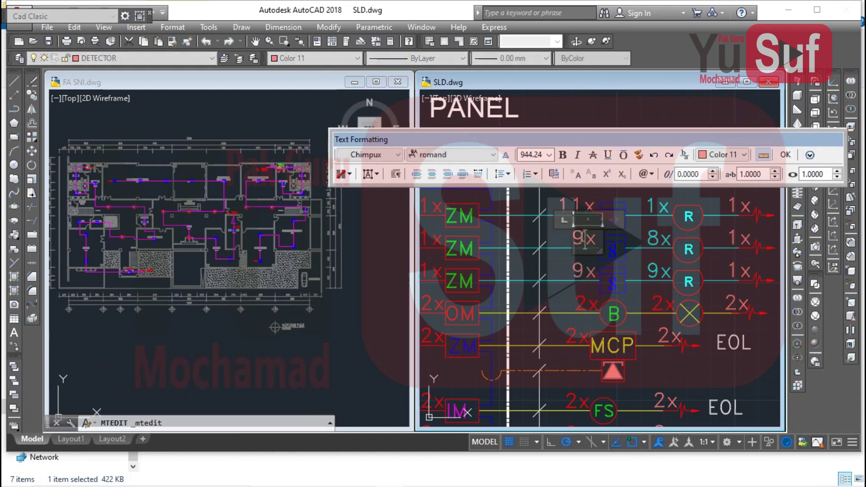
pyautogui.click(660, 301)
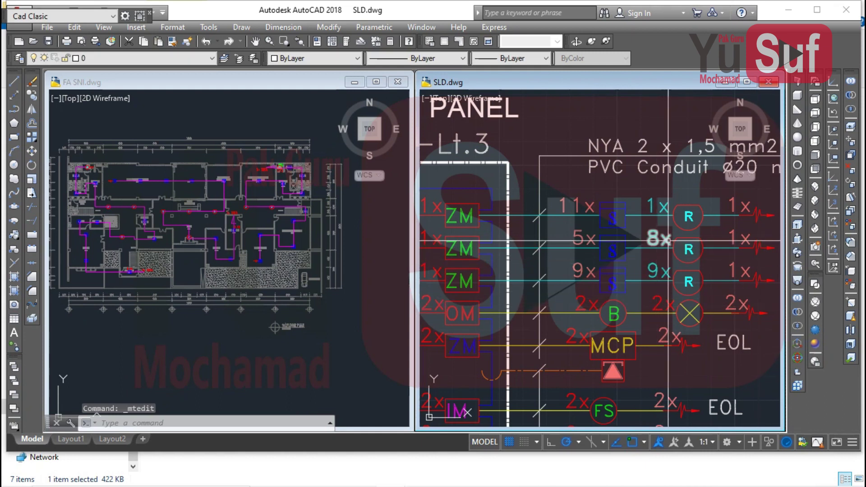
# - Replace the Zona 3 S detector count in TBFA-Lt.3 with a copy of the Zona 1 label and set it to 12x
pyautogui.moveTo(668, 240); pyautogui.dragTo(650, 215, button='middle')
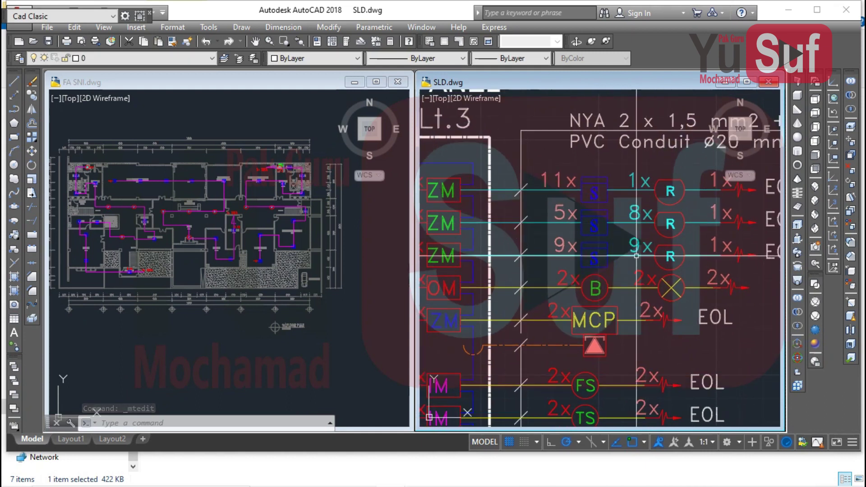
pyautogui.click(564, 245)
pyautogui.write('e')
pyautogui.press('Return')
pyautogui.click(566, 181)
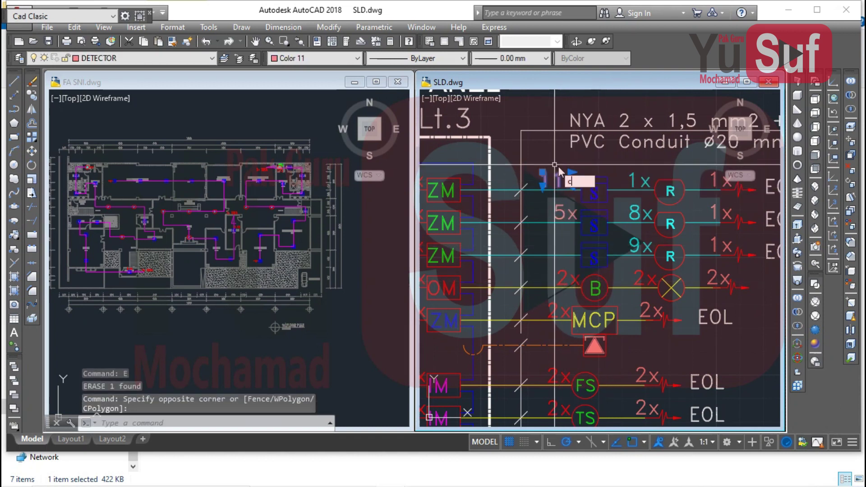
pyautogui.write('co')
pyautogui.press('Return')
pyautogui.click(581, 175)
pyautogui.click(581, 241)
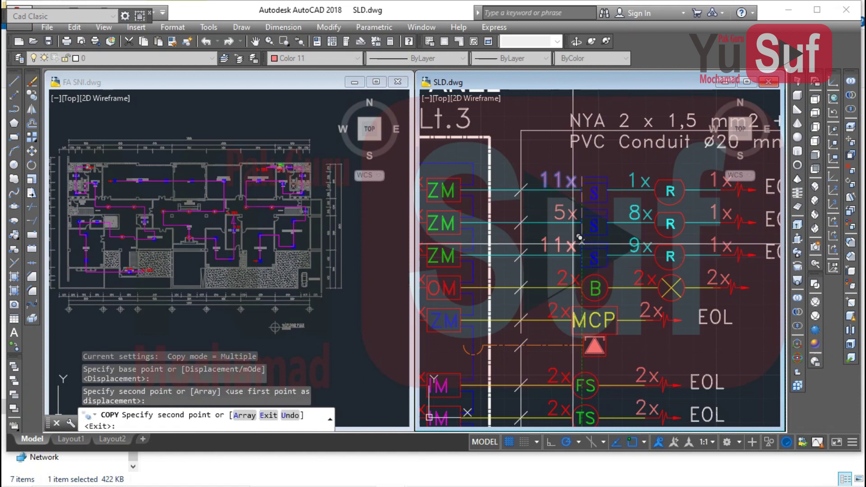
pyautogui.press('Escape')
pyautogui.doubleClick(559, 243)
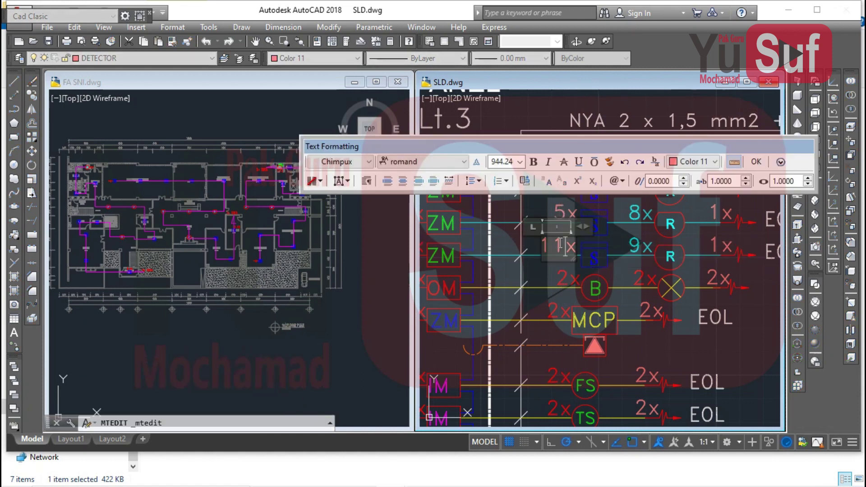
pyautogui.click(670, 271)
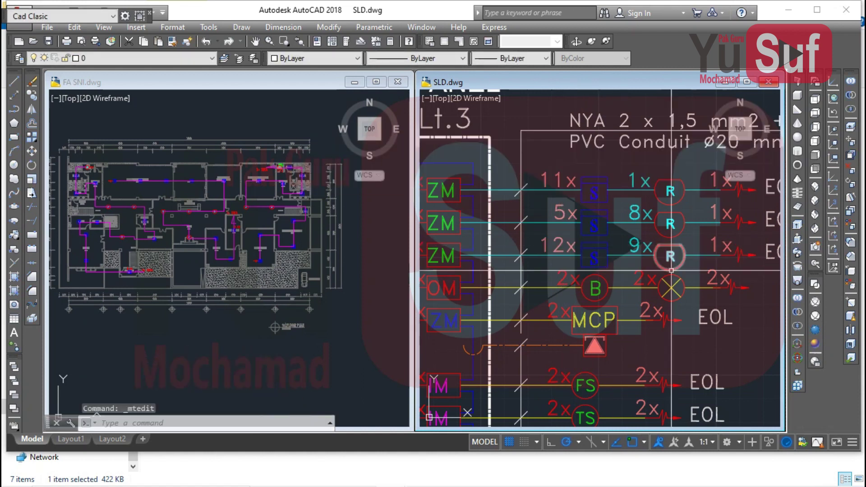
# - Set the Zona 3 R detector count of panel TBFA-Lt.3 to 2x
pyautogui.doubleClick(641, 247)
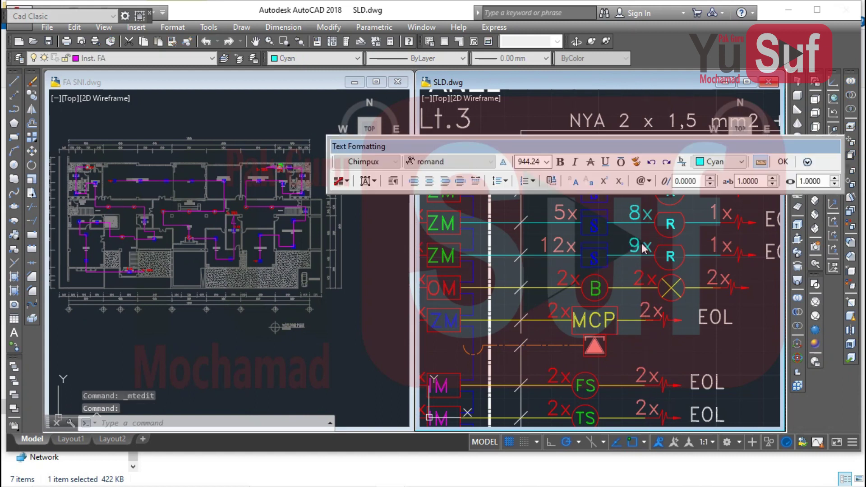
pyautogui.write('2')
pyautogui.click(649, 285)
# - Set the Zona 1 R detector count of panel TBFA-Lt.2 to 1x
pyautogui.scroll(-2, 611, 289)
pyautogui.moveTo(623, 298)
pyautogui.mouseDown(button='middle')
pyautogui.moveTo(652, 135)
pyautogui.moveTo(652, 79)
pyautogui.moveTo(620, 273)
pyautogui.moveTo(587, 205)
pyautogui.moveTo(575, 299)
pyautogui.mouseUp(button='middle')
pyautogui.moveTo(581, 250); pyautogui.dragTo(581, 335, button='middle')
pyautogui.scroll(4, 581, 336)
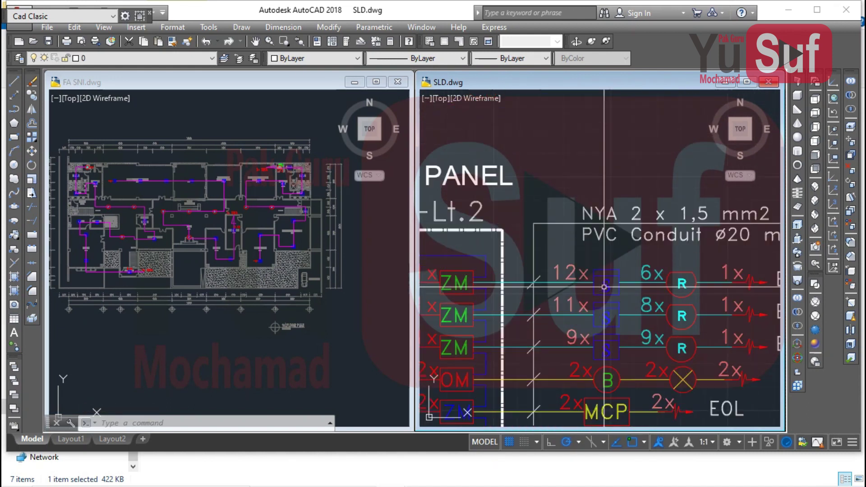
pyautogui.click(651, 273)
pyautogui.doubleClick(652, 274)
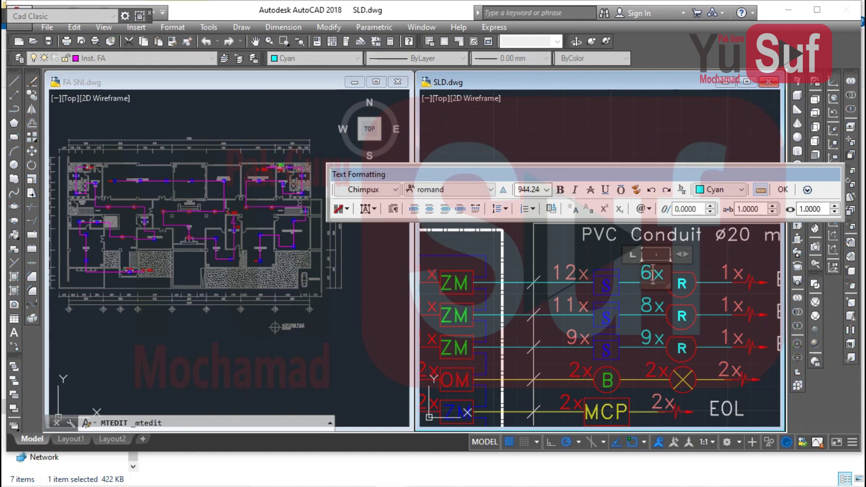
pyautogui.click(714, 364)
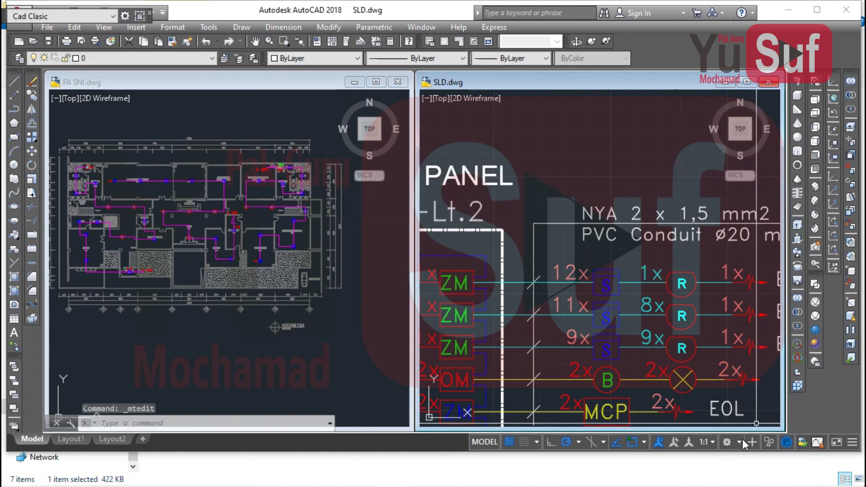
# - Erase the Zona 2 S detector count in TBFA-Lt.2 and copy the 9x label from the Zona 3 row into its place
pyautogui.scroll(2, 742, 360)
pyautogui.scroll(-5, 570, 305)
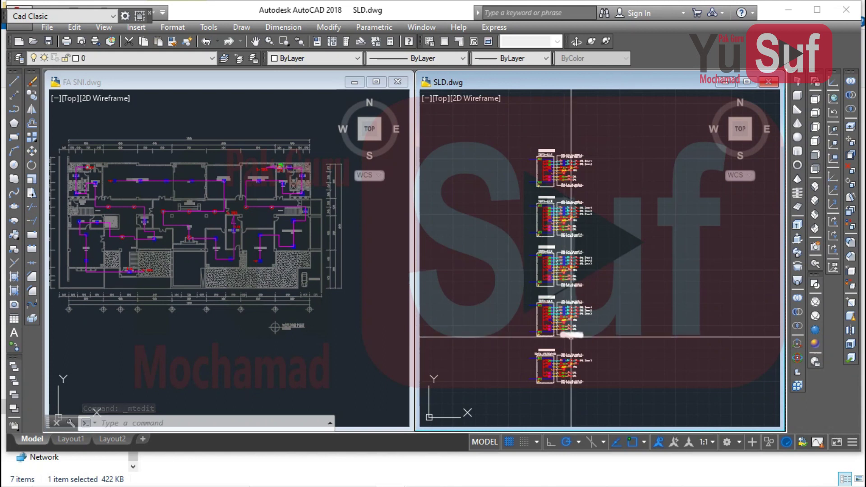
pyautogui.scroll(5, 571, 337)
pyautogui.moveTo(564, 228); pyautogui.dragTo(564, 384, button='middle')
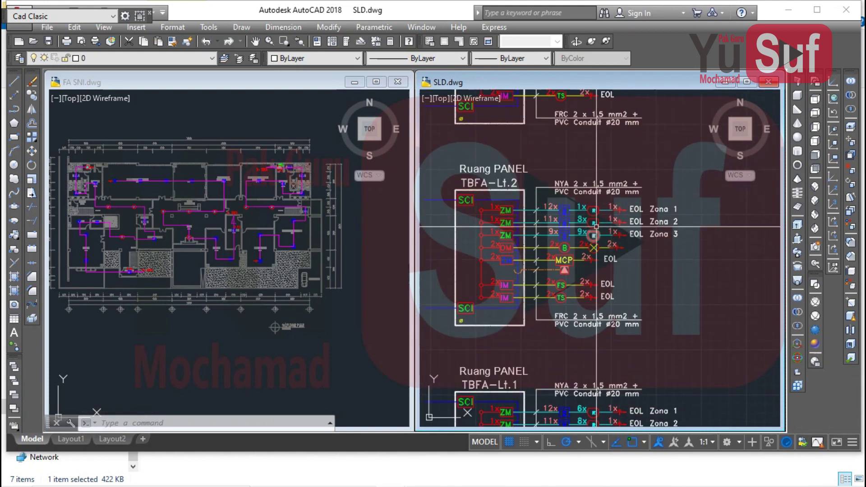
pyautogui.scroll(1, 582, 215)
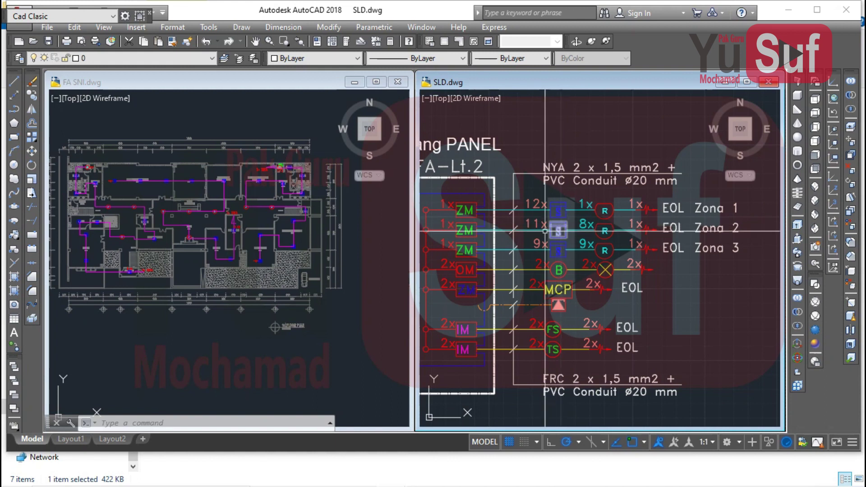
pyautogui.scroll(2, 565, 218)
pyautogui.click(542, 217)
pyautogui.click(536, 223)
pyautogui.write('e')
pyautogui.press('Return')
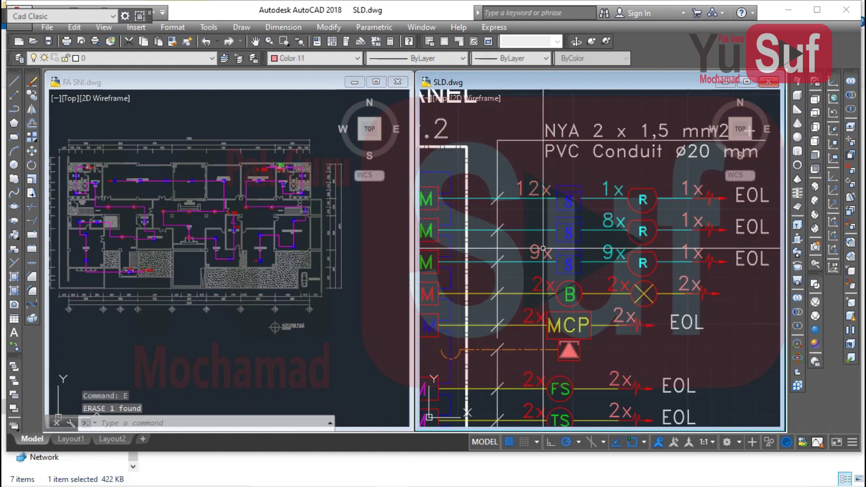
pyautogui.write('co')
pyautogui.press('Return')
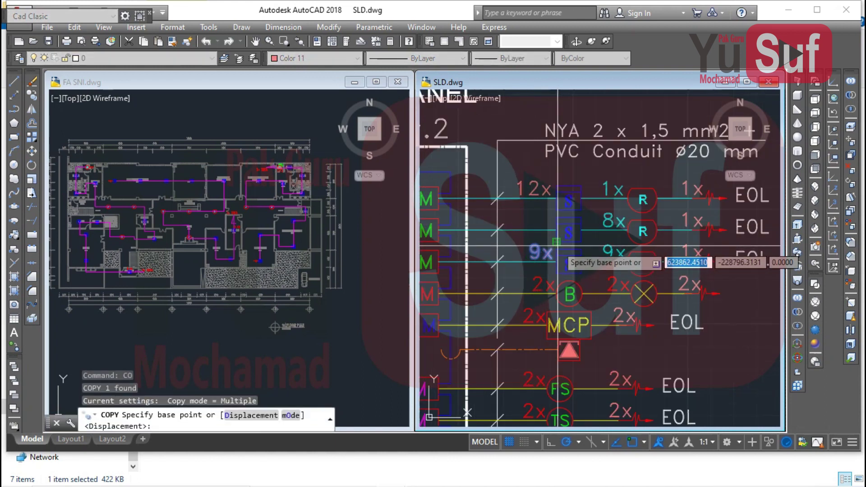
pyautogui.click(559, 246)
pyautogui.click(549, 216)
pyautogui.press('Escape')
pyautogui.doubleClick(541, 221)
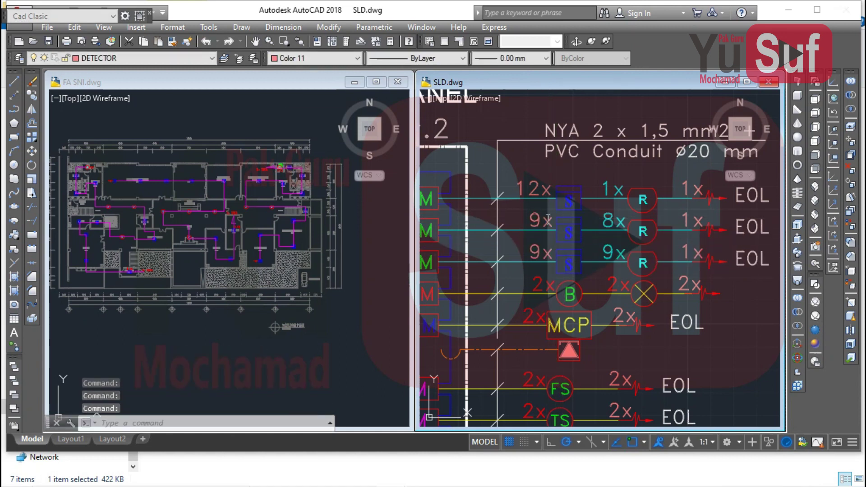
pyautogui.scroll(5, 594, 209)
pyautogui.click(635, 256)
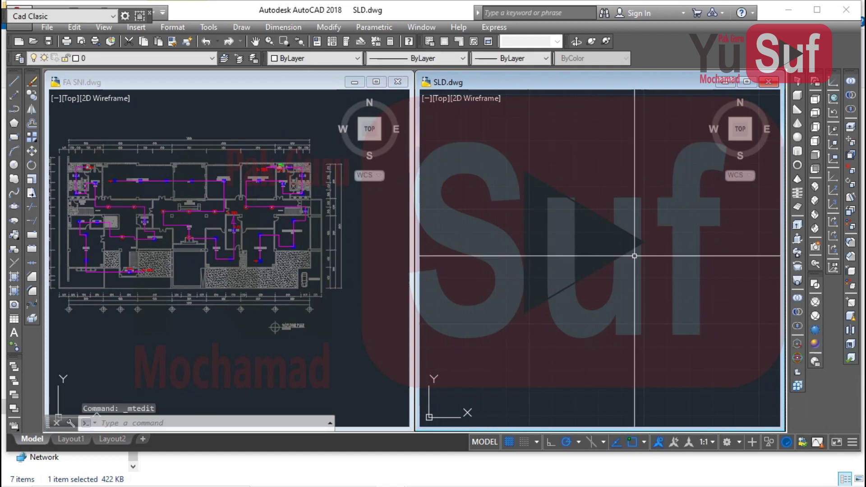
pyautogui.hotkey('ctrl', 'z')
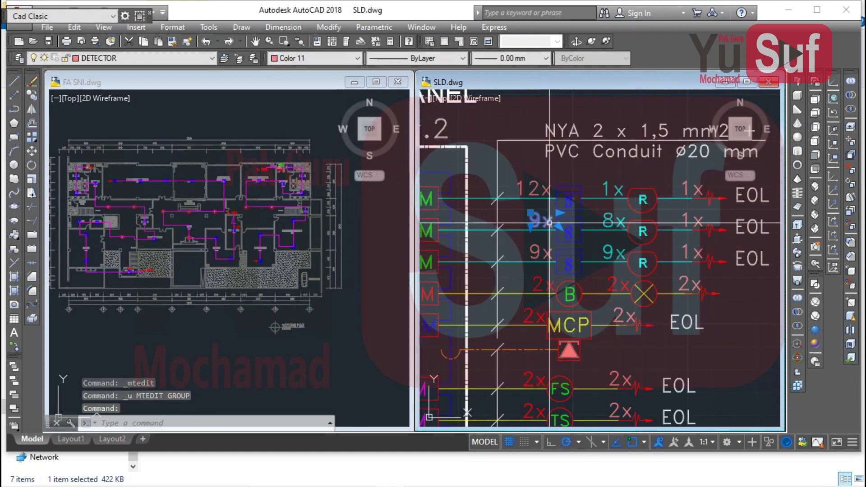
# - Set the copied S detector count in the Zona 2 row of TBFA-Lt.2 to 3x
pyautogui.doubleClick(546, 226)
pyautogui.write('3')
pyautogui.click(602, 258)
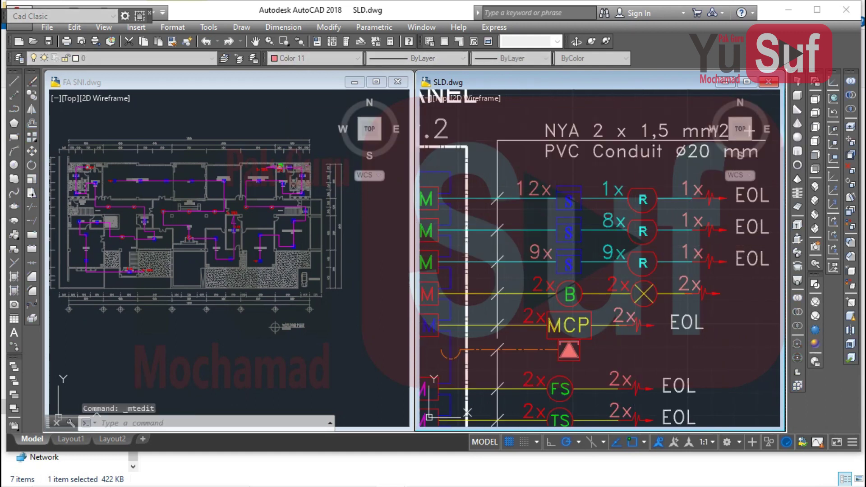
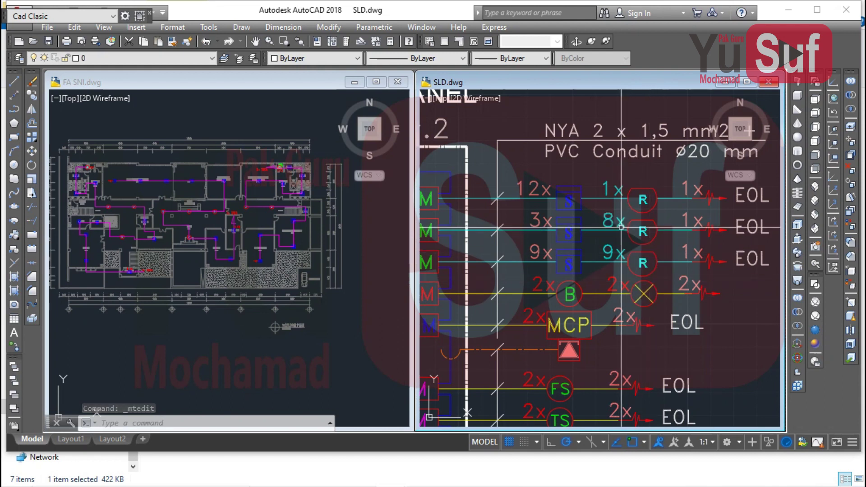
# - Erase the Zona 3 S detector count in TBFA-Lt.2 and copy the 12x label from the Zona 1 row into its place
pyautogui.click(548, 256)
pyautogui.write('E')
pyautogui.press('Return')
pyautogui.click(533, 183)
pyautogui.write('co')
pyautogui.press('Return')
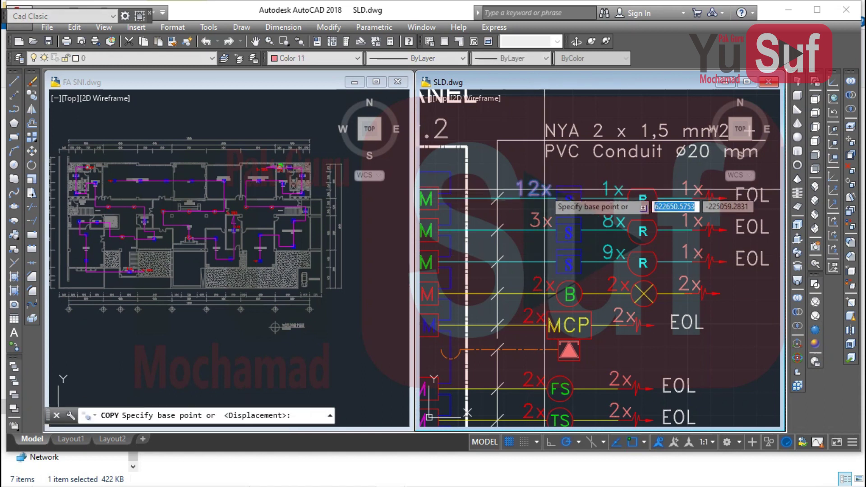
pyautogui.click(561, 188)
pyautogui.click(561, 252)
pyautogui.press('Escape')
# - Set the copied S detector count in the Zona 3 row of TBFA-Lt.2 to 11x
pyautogui.moveTo(568, 270); pyautogui.dragTo(555, 266, button='middle')
pyautogui.doubleClick(529, 253)
pyautogui.press('BackSpace')
pyautogui.write('1')
pyautogui.click(602, 247)
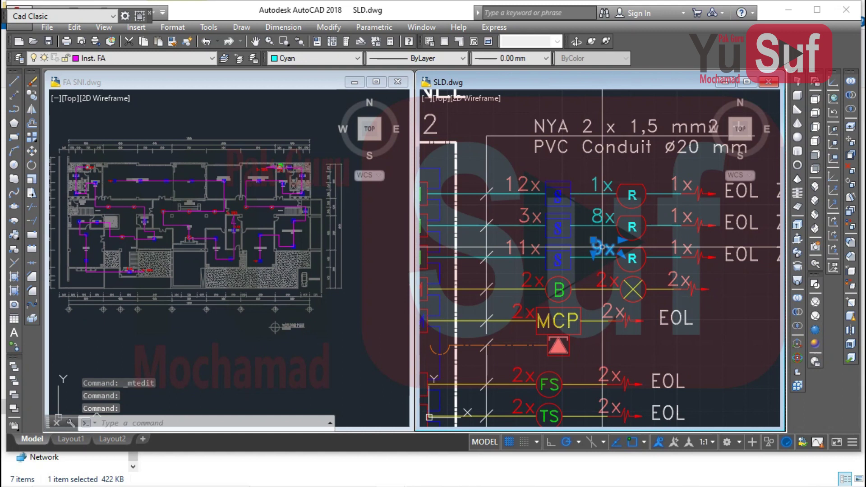
# - Set the Zona 3 R detector count of TBFA-Lt.2 to 1x and save the drawing
pyautogui.doubleClick(603, 248)
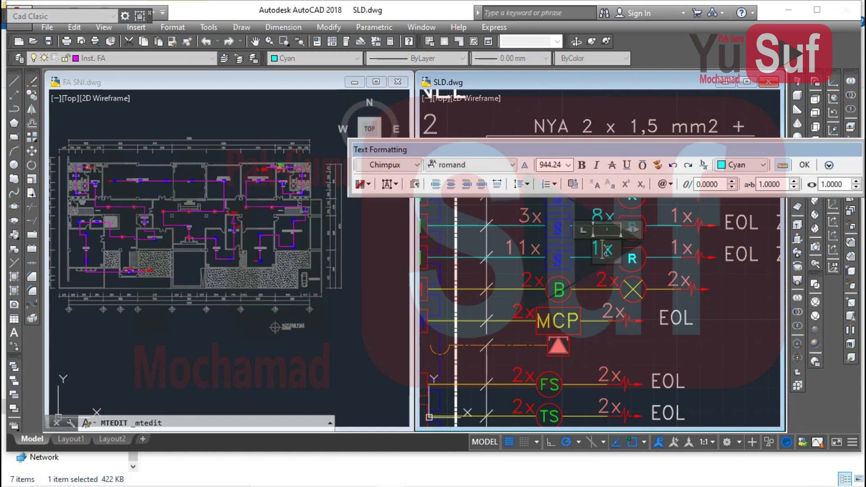
pyautogui.write('1')
pyautogui.click(604, 300)
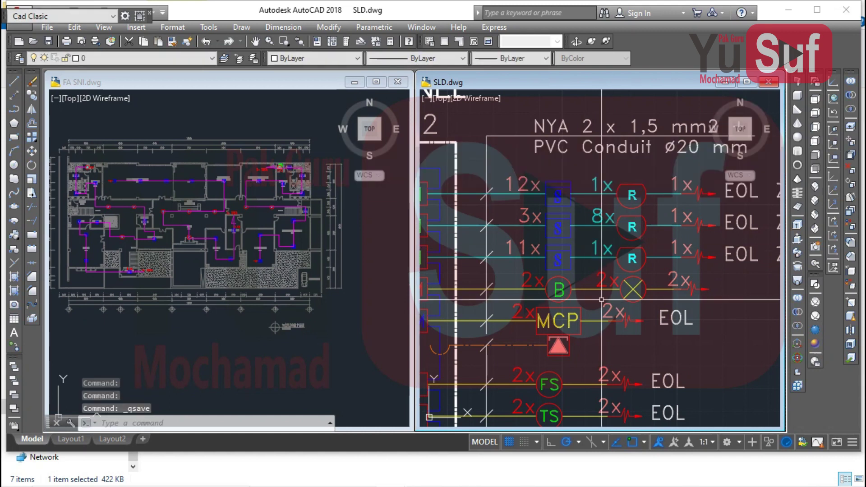
# - Set the Zona 1 device counts of panel TBFA-Lt.1 to 10x for the S detectors and 3x for the R detectors
pyautogui.moveTo(600, 303); pyautogui.dragTo(629, 151, button='middle')
pyautogui.scroll(-2, 599, 200)
pyautogui.moveTo(603, 315); pyautogui.dragTo(636, 185, button='middle')
pyautogui.scroll(6, 636, 184)
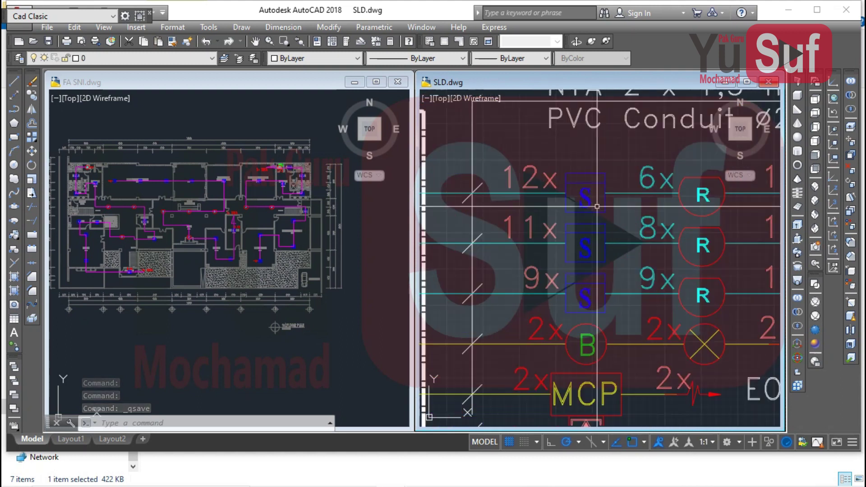
pyautogui.doubleClick(541, 181)
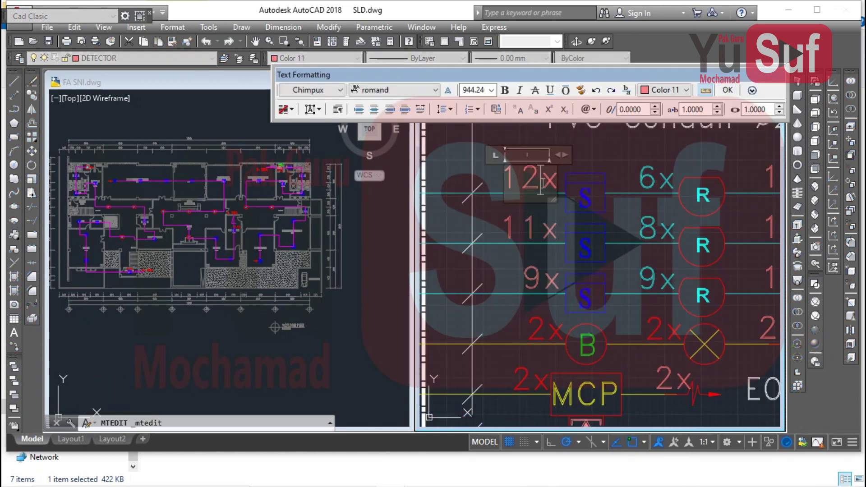
pyautogui.write('0')
pyautogui.click(642, 209)
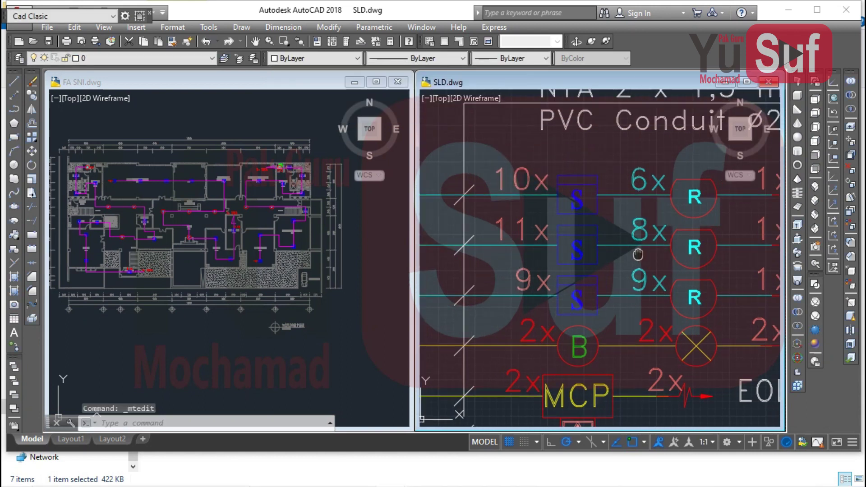
pyautogui.click(642, 183)
pyautogui.click(641, 183)
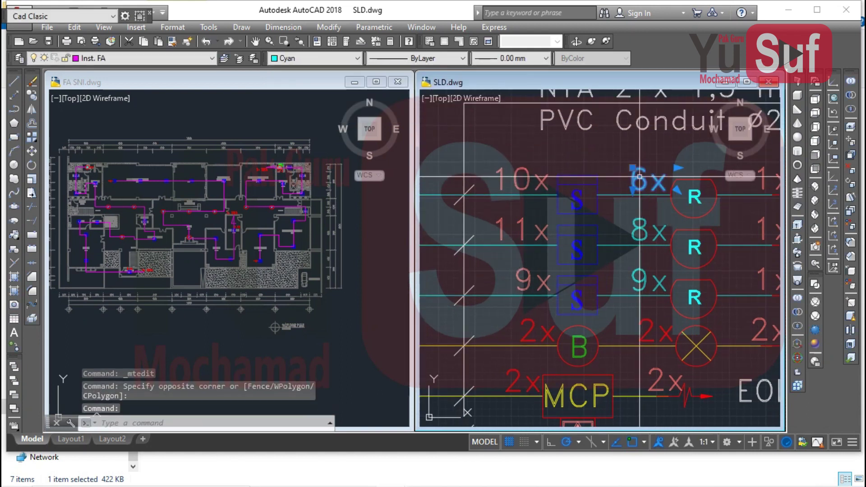
pyautogui.doubleClick(642, 183)
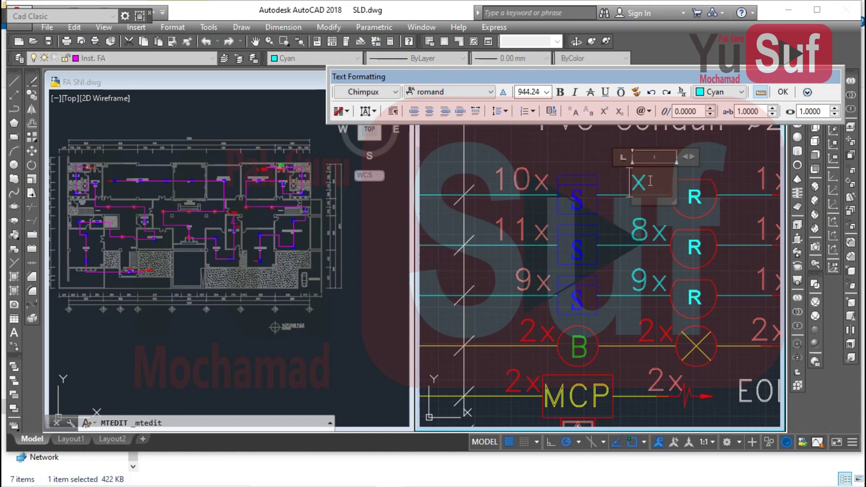
pyautogui.click(656, 224)
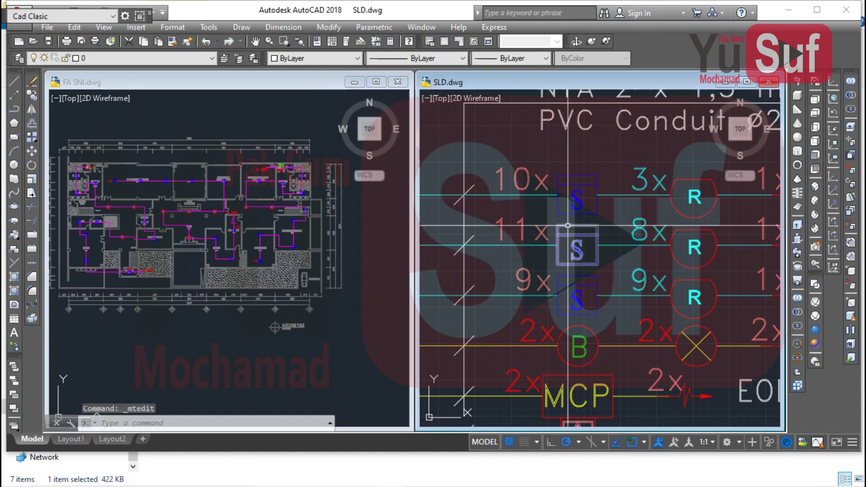
# - Erase the Zona 2 S detector count in TBFA-Lt.1 and copy the 9x label from the Zona 3 row into its place
pyautogui.write('E')
pyautogui.press('Return')
pyautogui.click(544, 279)
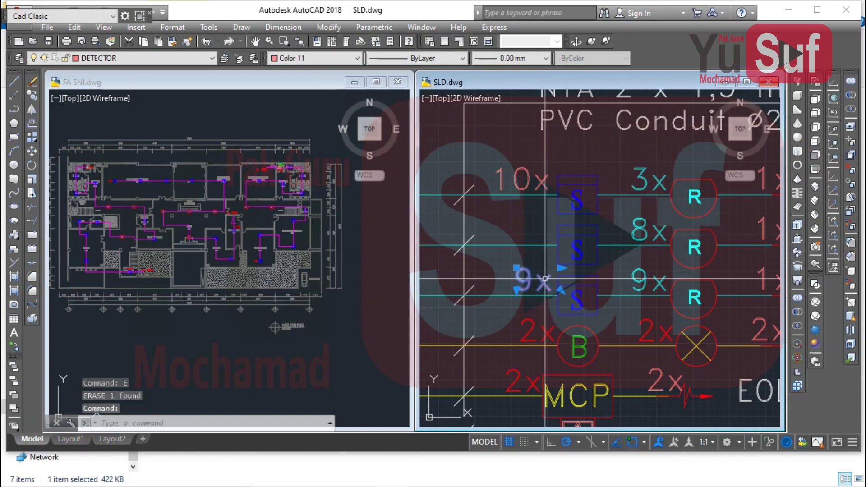
pyautogui.write('co')
pyautogui.press('Return')
pyautogui.click(550, 282)
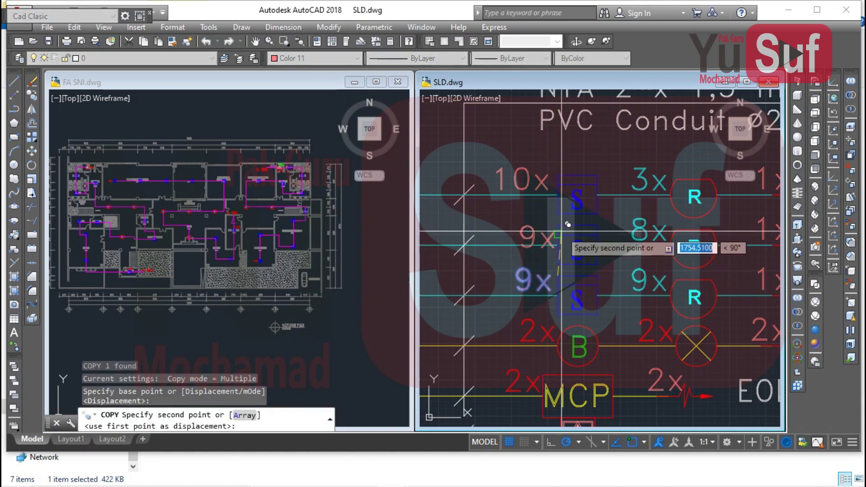
pyautogui.click(551, 231)
pyautogui.press('Escape')
pyautogui.doubleClick(531, 231)
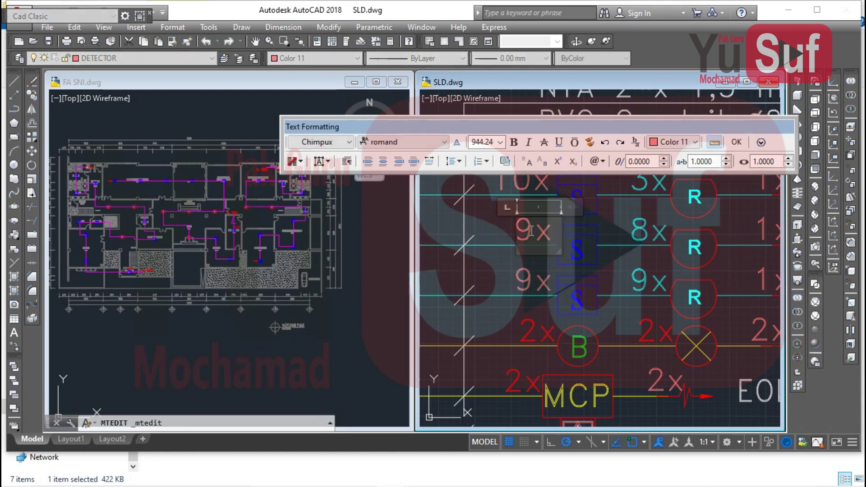
pyautogui.write('8')
pyautogui.click(572, 290)
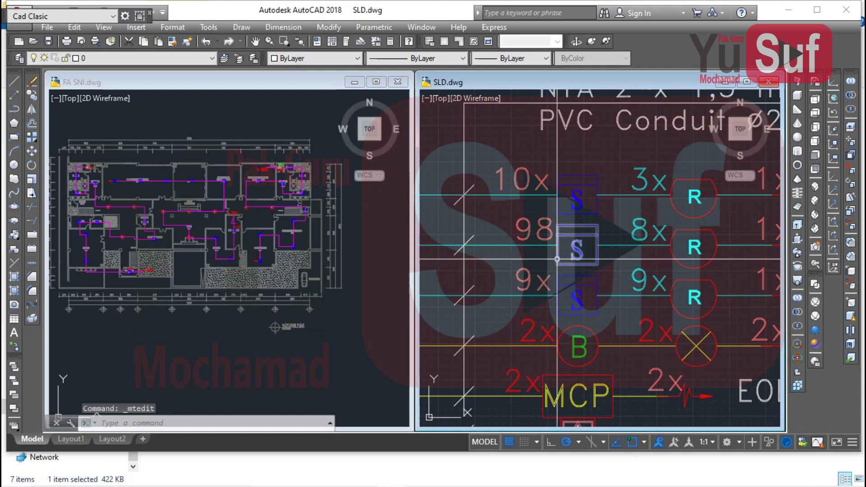
pyautogui.hotkey('ctrl', 'z')
# - Set the Zona 2 device counts of TBFA-Lt.1 to 8x for the S detectors and 4x for the R detectors
pyautogui.click(542, 234)
pyautogui.doubleClick(541, 232)
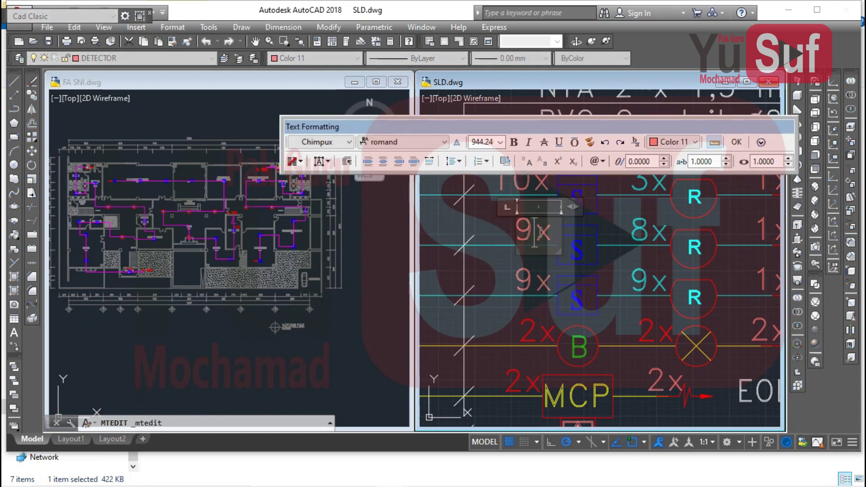
pyautogui.click(555, 264)
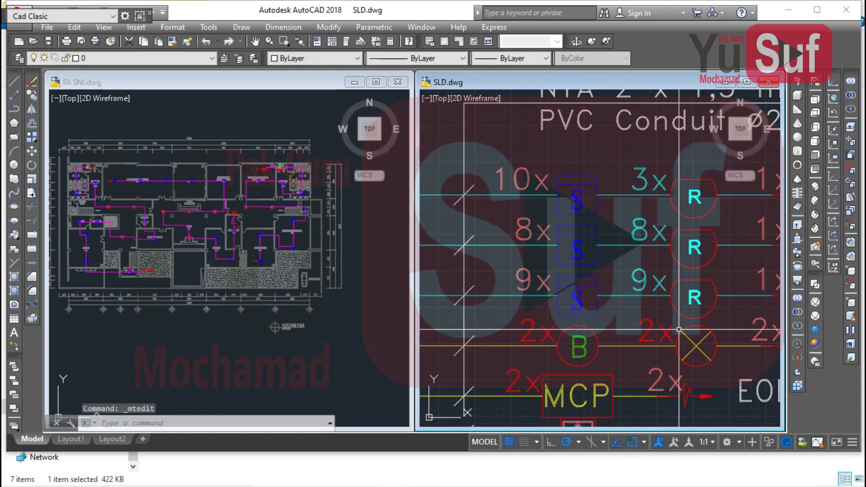
pyautogui.doubleClick(650, 234)
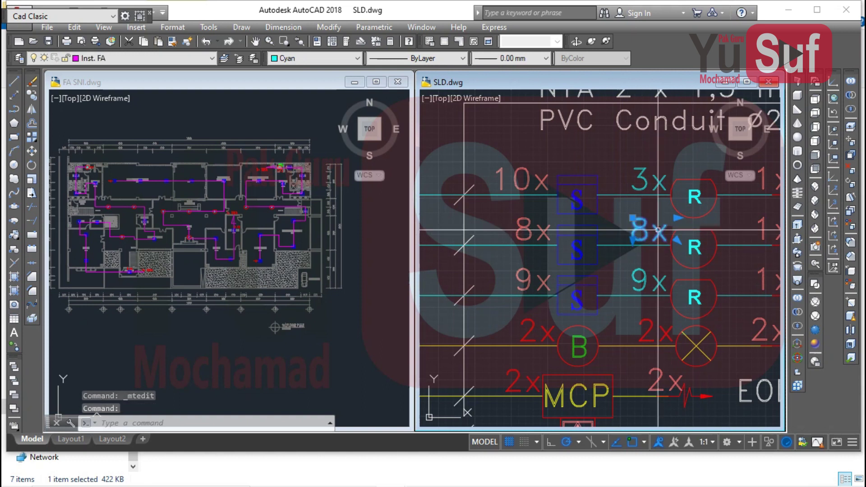
pyautogui.click(642, 303)
# - Set the Zona 3 S detector count of TBFA-Lt.1 to 8x and update the R detector count in the same row
pyautogui.doubleClick(528, 281)
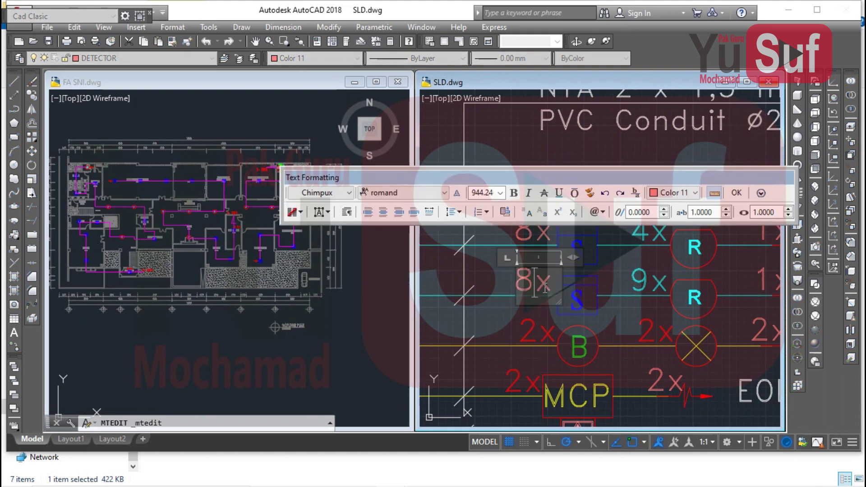
pyautogui.click(605, 330)
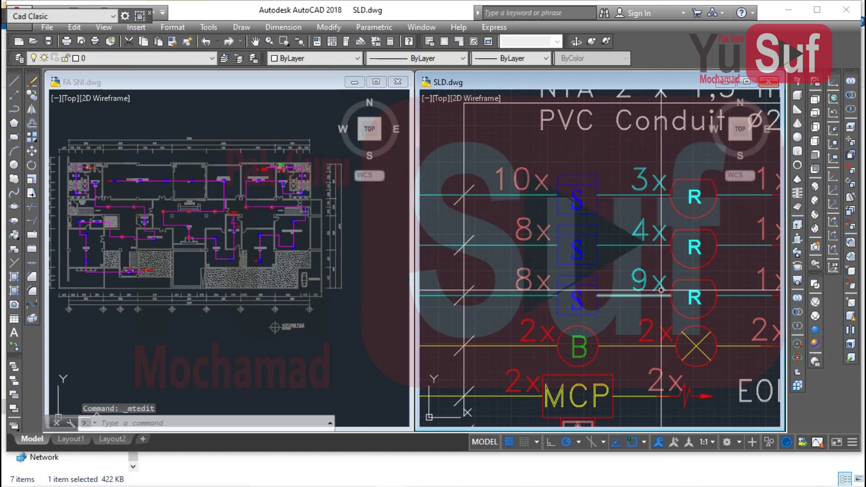
pyautogui.click(642, 276)
pyautogui.doubleClick(644, 284)
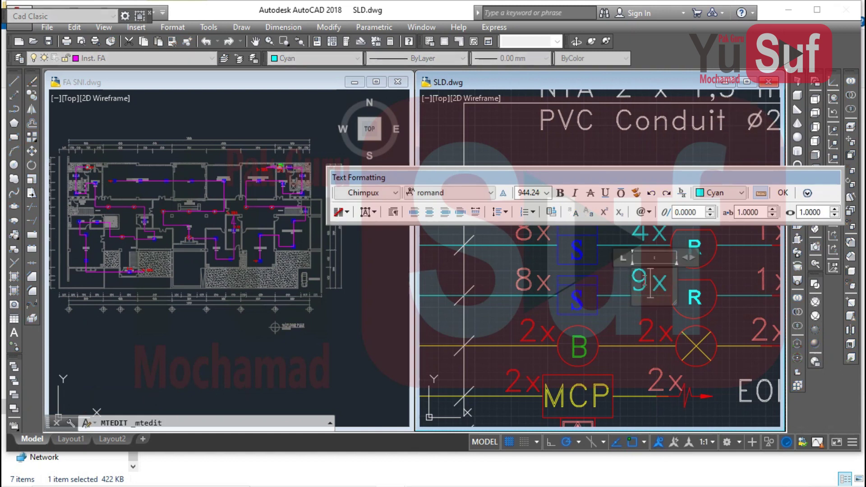
pyautogui.click(603, 253)
pyautogui.scroll(-8, 603, 253)
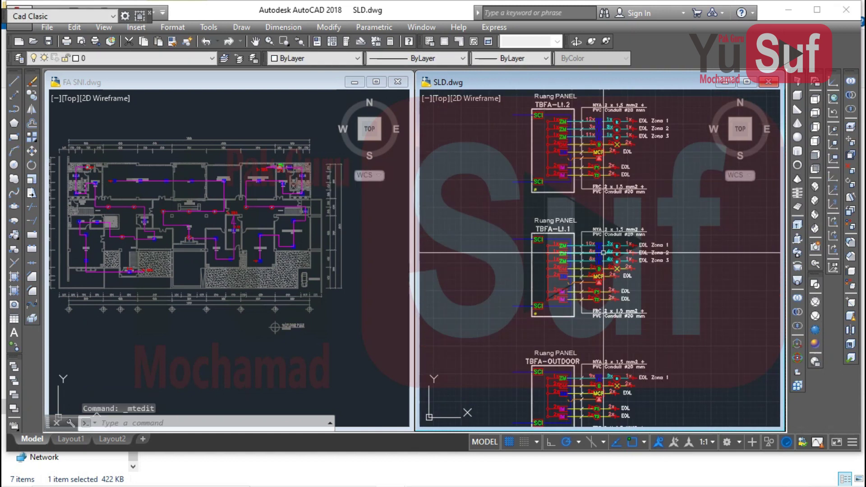
# - Erase the R text inside the Zona 1 detector circle of panel TBFA-OUTDOOR
pyautogui.moveTo(621, 285); pyautogui.dragTo(563, 208, button='middle')
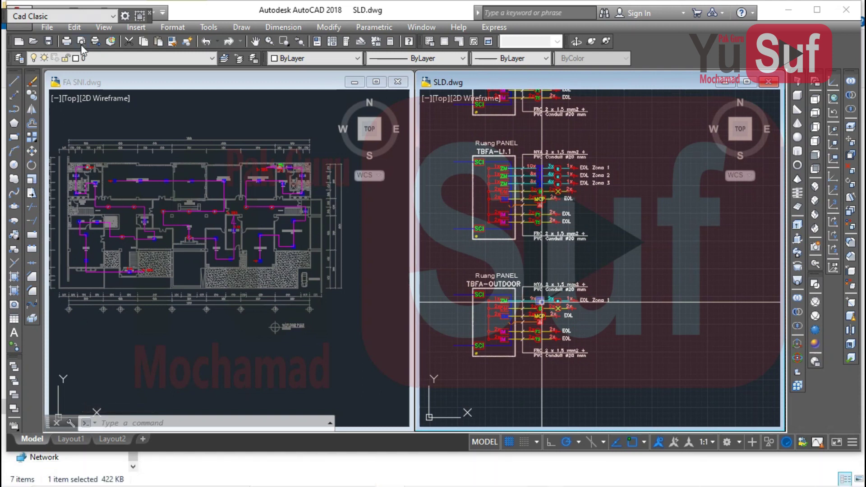
pyautogui.scroll(5, 541, 301)
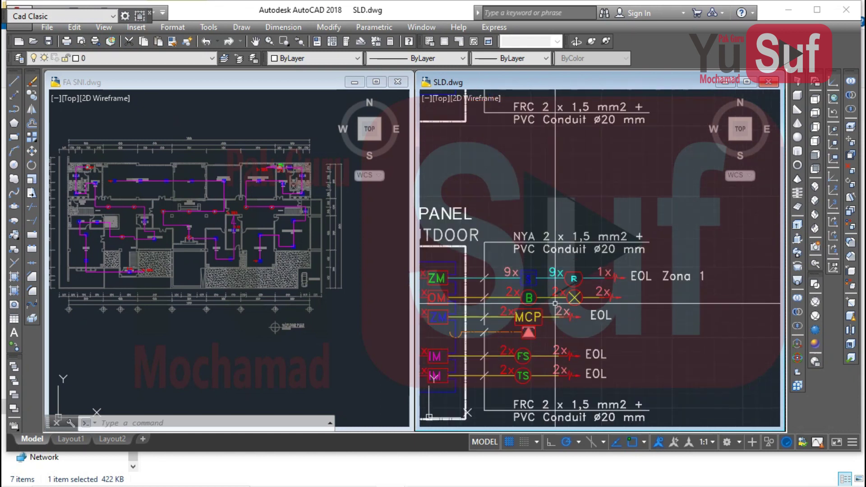
pyautogui.click(603, 229)
pyautogui.click(598, 226)
pyautogui.write('e')
pyautogui.press('Return')
pyautogui.scroll(-8, 597, 225)
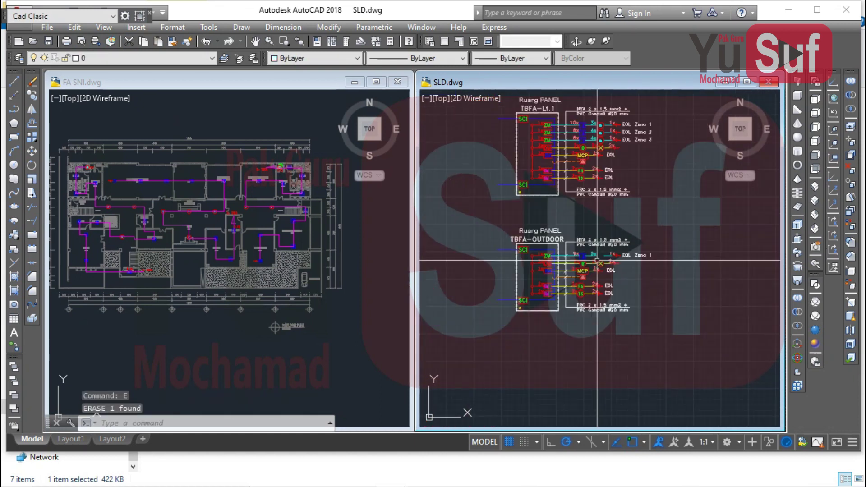
# - Copy the FIX text from the legend into the emptied Zona 1 detector circle of TBFA-OUTDOOR
pyautogui.scroll(8, 563, 179)
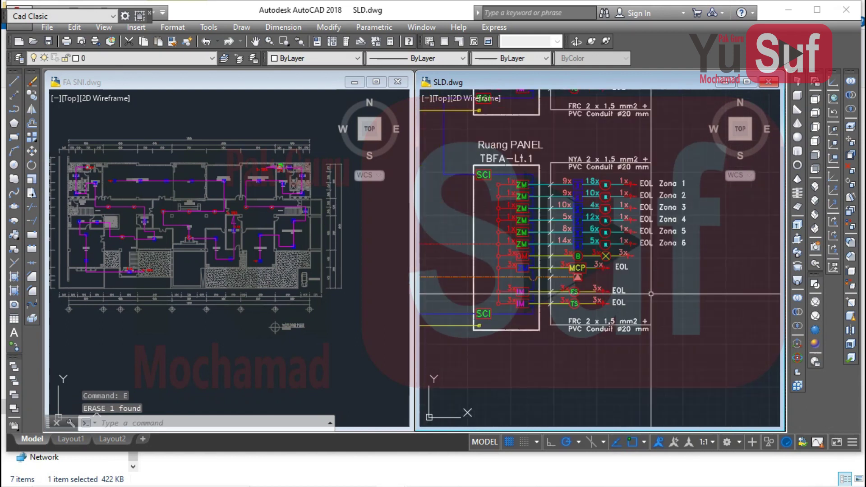
pyautogui.moveTo(606, 213); pyautogui.dragTo(640, 306, button='middle')
pyautogui.scroll(-3, 640, 307)
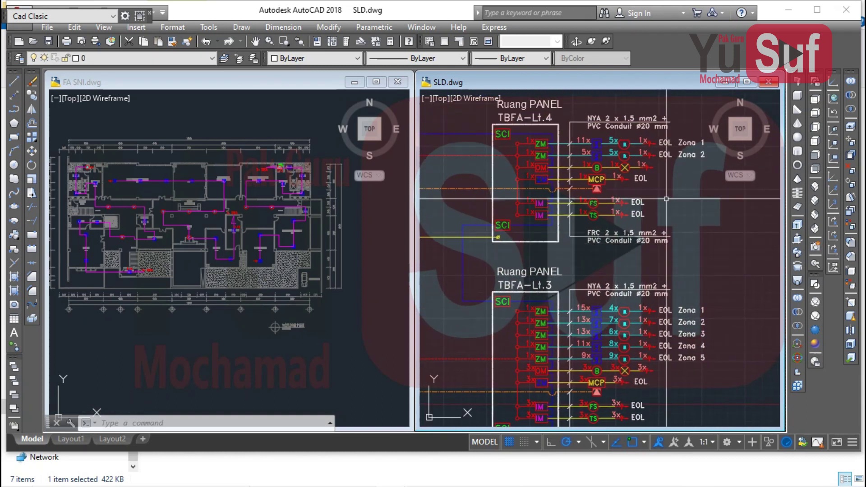
pyautogui.scroll(-5, 654, 188)
pyautogui.scroll(10, 558, 209)
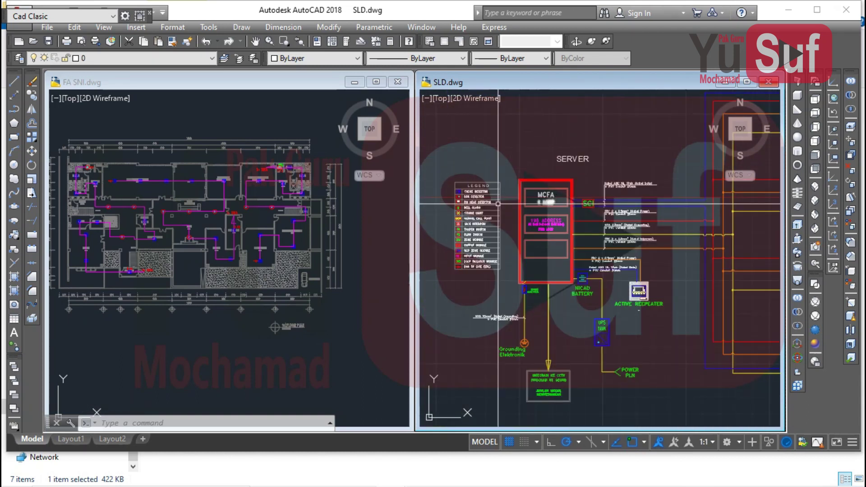
pyautogui.write('co')
pyautogui.press('Return')
pyautogui.click(425, 215)
pyautogui.scroll(-10, 488, 190)
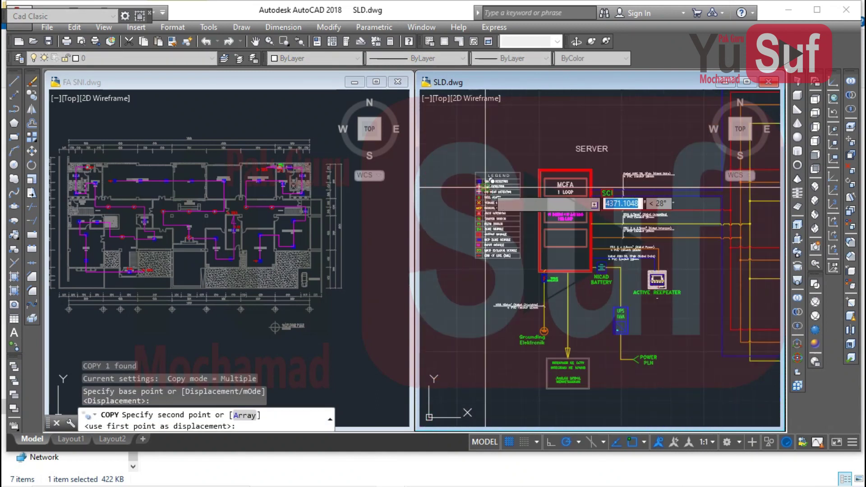
pyautogui.scroll(8, 556, 267)
pyautogui.moveTo(523, 236); pyautogui.dragTo(532, 235, button='middle')
pyautogui.scroll(3, 532, 234)
pyautogui.scroll(-3, 520, 225)
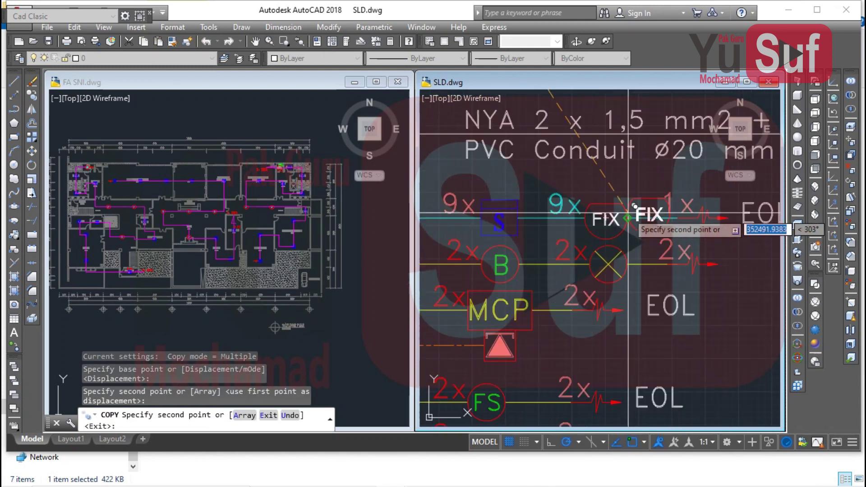
pyautogui.click(593, 219)
pyautogui.press('Escape')
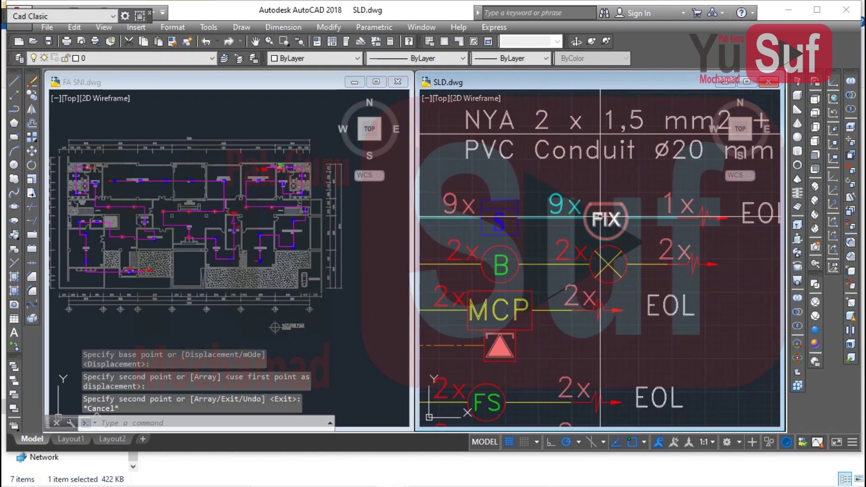
# - Set the FIX detector count in the Zona 1 row of TBFA-OUTDOOR to 4x
pyautogui.scroll(-2, 599, 218)
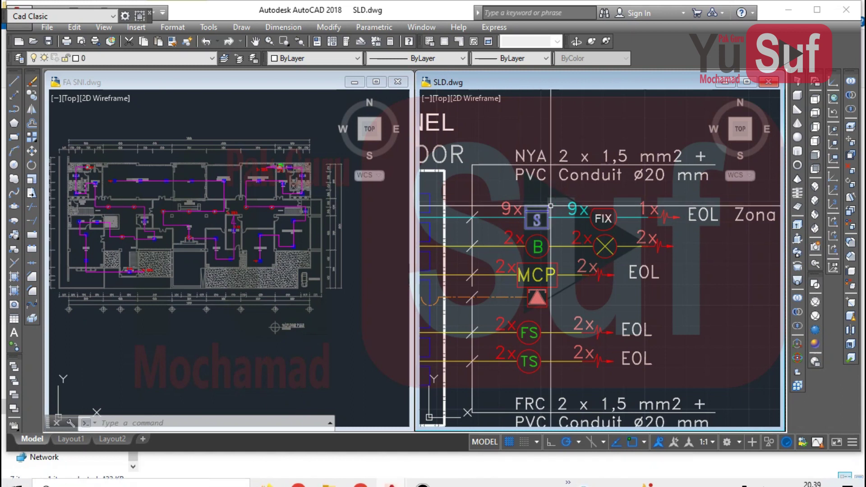
pyautogui.click(568, 202)
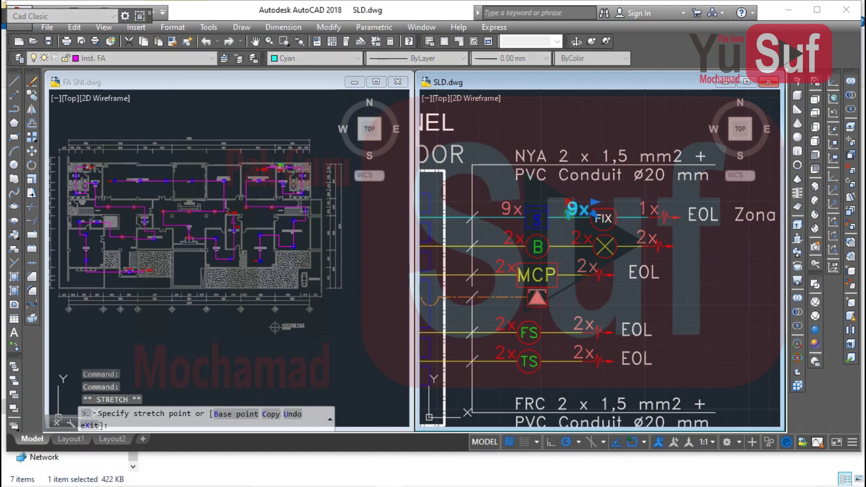
pyautogui.press('Escape')
pyautogui.doubleClick(575, 209)
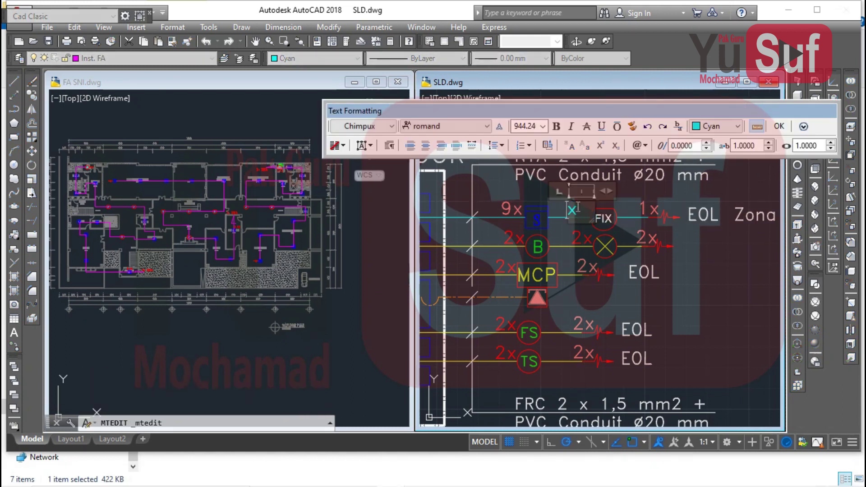
pyautogui.write('4')
pyautogui.click(596, 236)
pyautogui.moveTo(625, 232); pyautogui.dragTo(718, 149, button='middle')
pyautogui.moveTo(583, 250); pyautogui.dragTo(597, 248, button='middle')
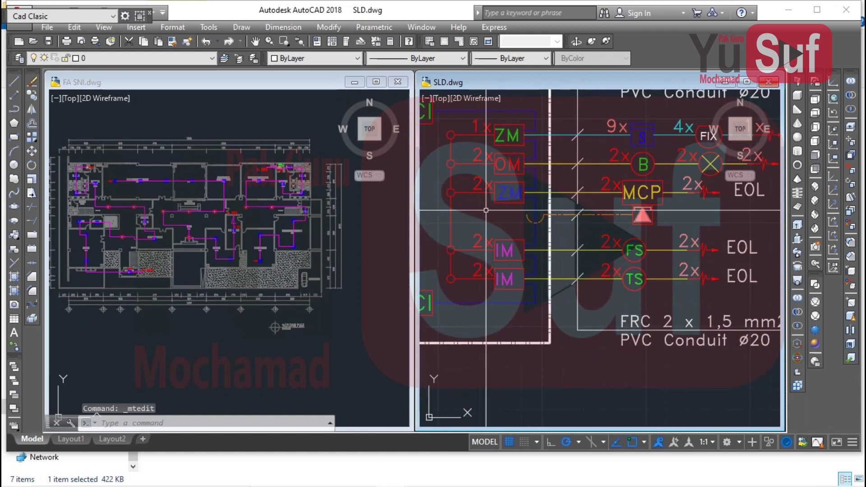
pyautogui.moveTo(481, 190); pyautogui.dragTo(481, 220, button='middle')
pyautogui.doubleClick(479, 216)
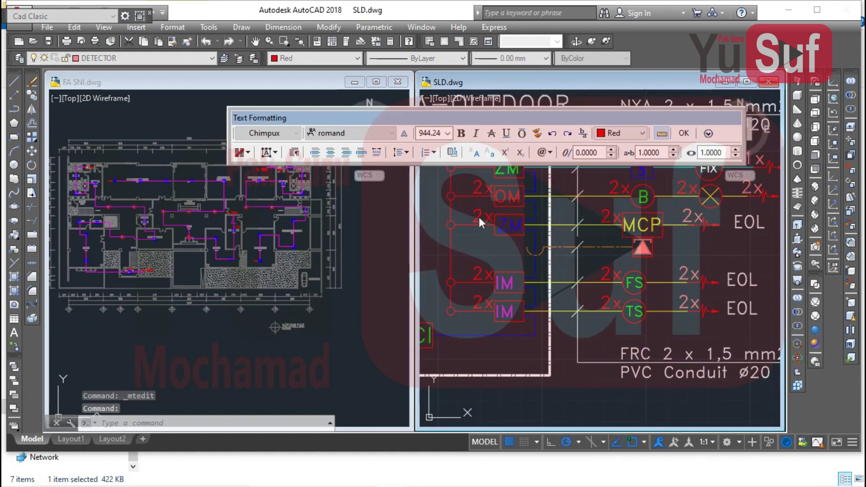
pyautogui.click(469, 248)
pyautogui.press('Escape')
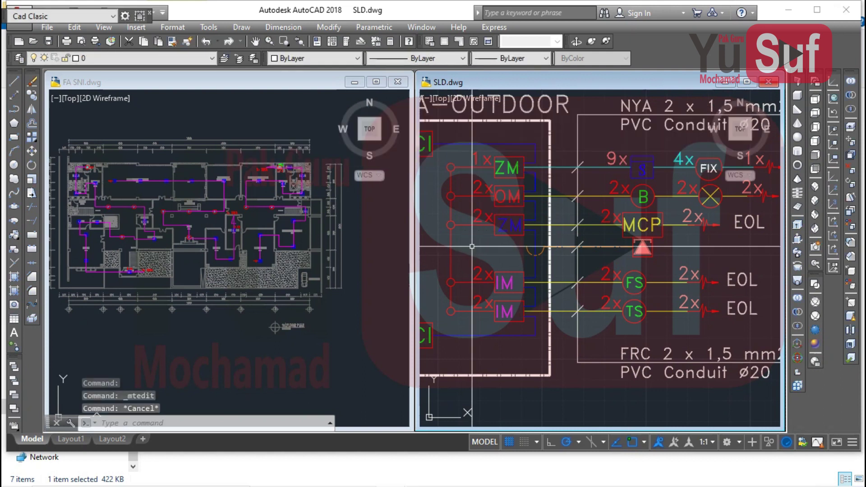
# - Examine the detector routing of the Training Studio building and around the sports court in the FA SNI.dwg plan
pyautogui.click(256, 211)
pyautogui.scroll(-1, 256, 211)
pyautogui.moveTo(250, 170); pyautogui.dragTo(262, 332, button='middle')
pyautogui.scroll(-3, 251, 215)
pyautogui.moveTo(245, 173); pyautogui.dragTo(226, 311, button='middle')
pyautogui.scroll(5, 254, 216)
pyautogui.scroll(-4, 214, 301)
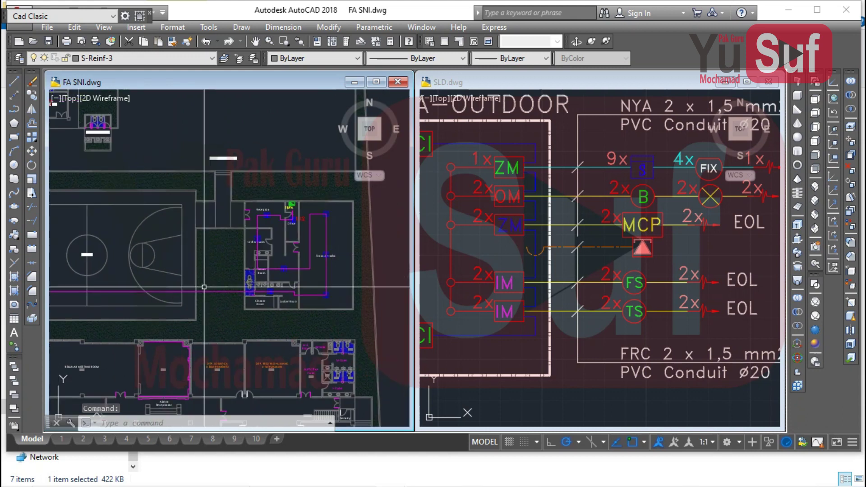
pyautogui.scroll(2, 285, 221)
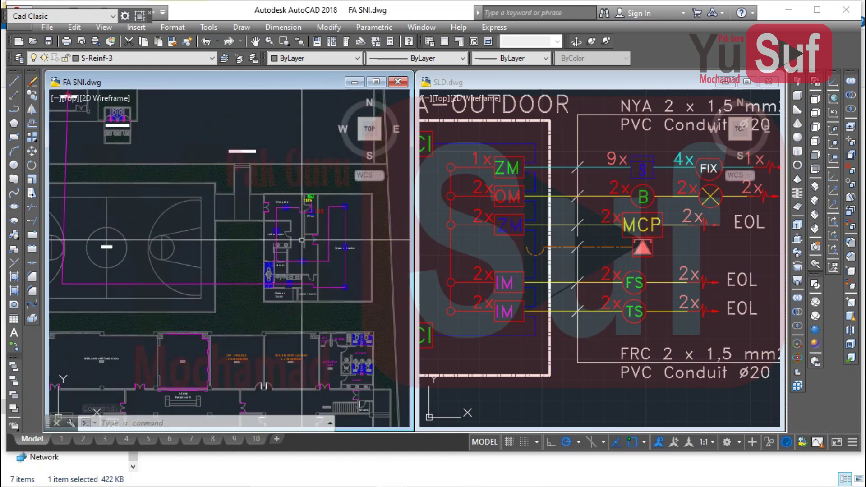
pyautogui.moveTo(301, 240); pyautogui.dragTo(338, 276, button='middle')
pyautogui.moveTo(164, 190); pyautogui.dragTo(255, 229, button='middle')
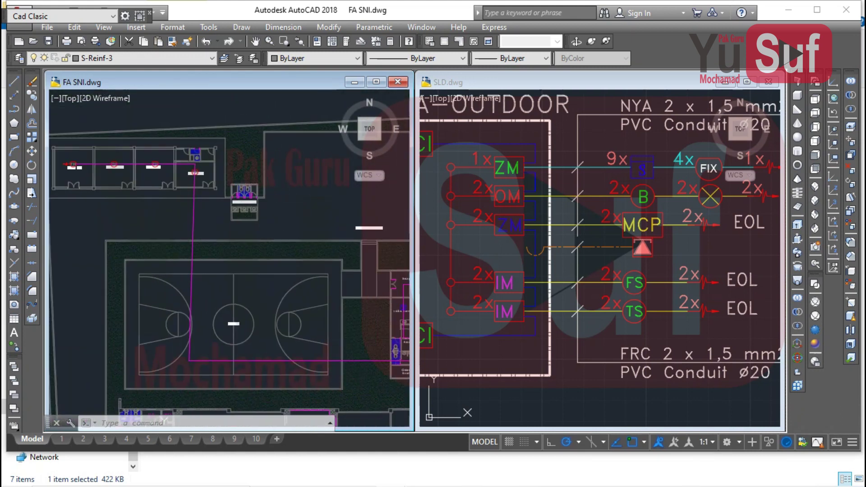
# - Check the FIX detectors in the Mechanic Room and Power House building and follow their line back to the Training Studio building
pyautogui.click(648, 285)
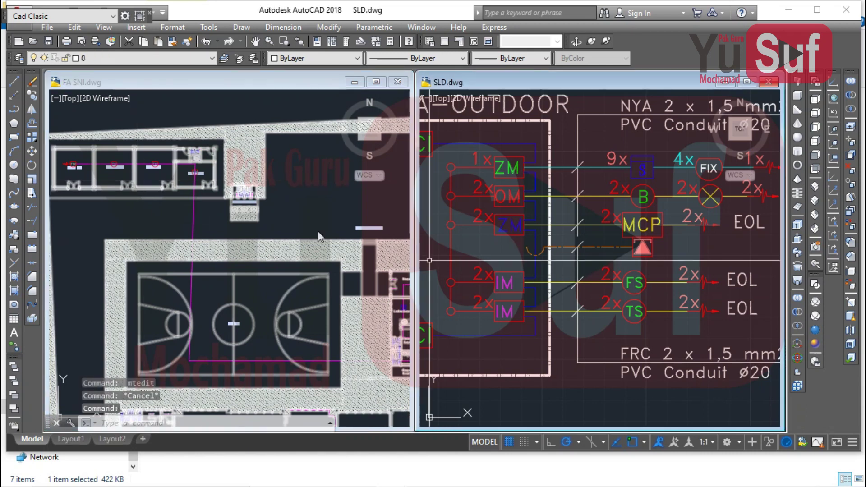
pyautogui.click(244, 225)
pyautogui.scroll(5, 244, 224)
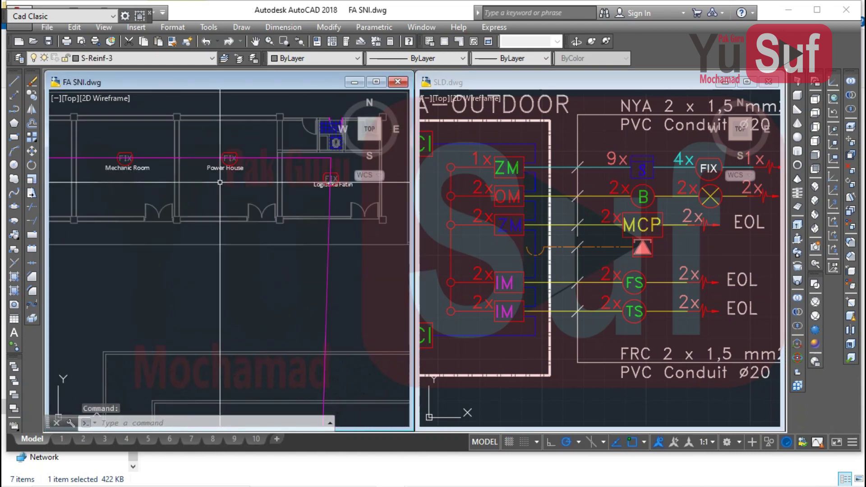
pyautogui.moveTo(262, 218); pyautogui.dragTo(30, 181, button='middle')
pyautogui.scroll(-1, 99, 201)
pyautogui.moveTo(270, 271); pyautogui.dragTo(155, 153, button='middle')
pyautogui.moveTo(269, 244); pyautogui.dragTo(52, 172, button='middle')
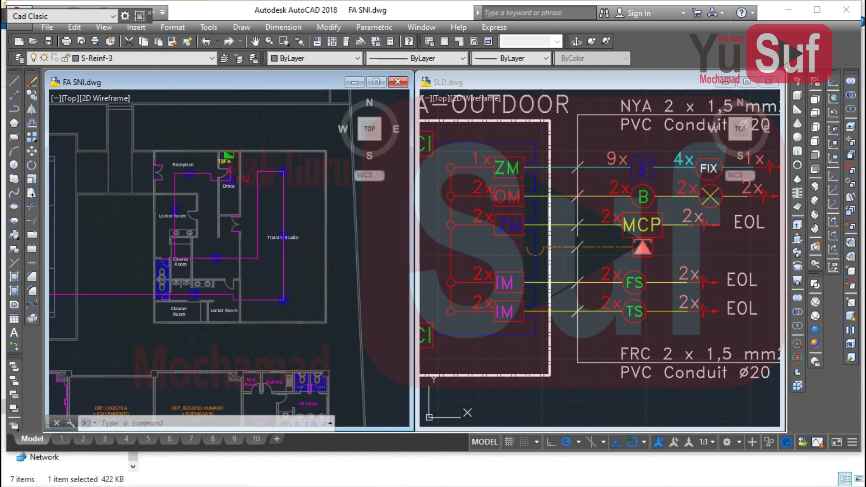
pyautogui.click(539, 245)
pyautogui.scroll(-8, 540, 245)
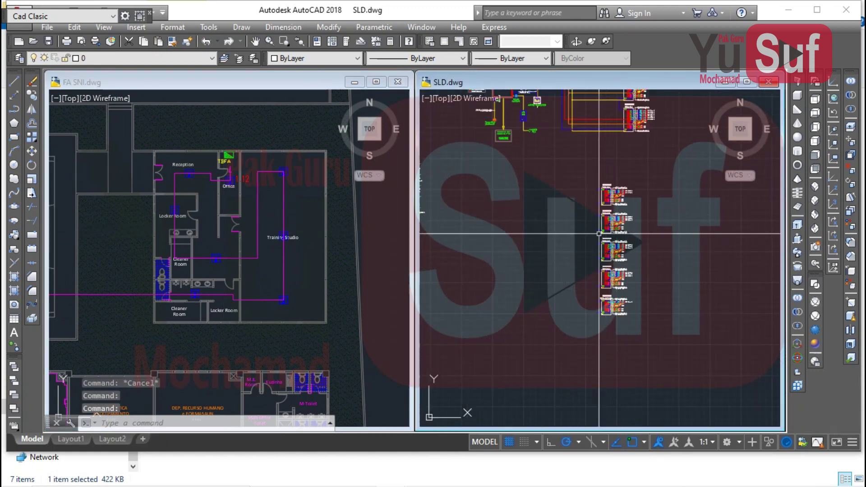
pyautogui.moveTo(598, 233); pyautogui.dragTo(585, 340, button='middle')
pyautogui.moveTo(570, 241); pyautogui.dragTo(500, 307, button='middle')
pyautogui.scroll(2, 570, 265)
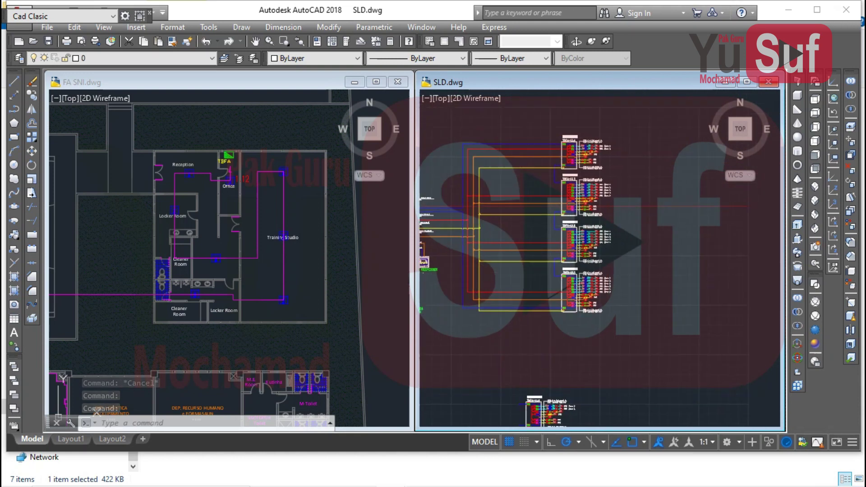
pyautogui.scroll(2, 550, 332)
pyautogui.click(555, 334)
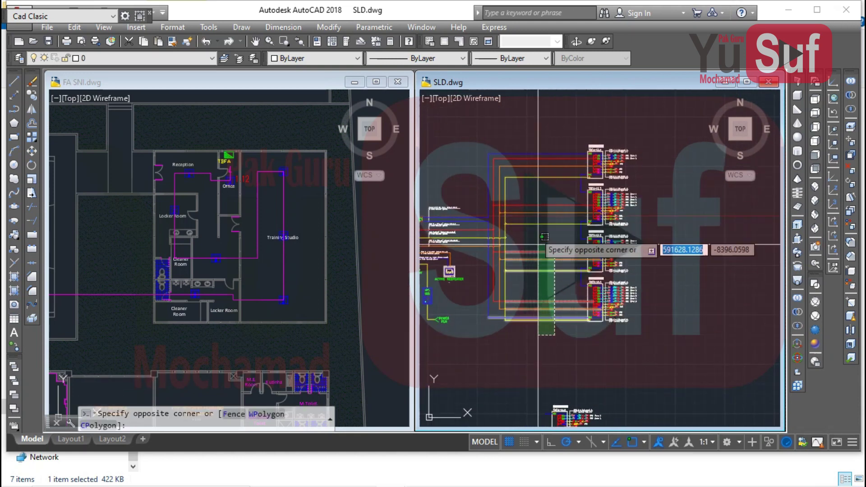
pyautogui.scroll(5, 551, 229)
pyautogui.press('Escape')
pyautogui.click(550, 229)
pyautogui.scroll(-3, 559, 232)
pyautogui.press('Escape')
pyautogui.scroll(3, 480, 216)
pyautogui.click(439, 143)
pyautogui.click(554, 231)
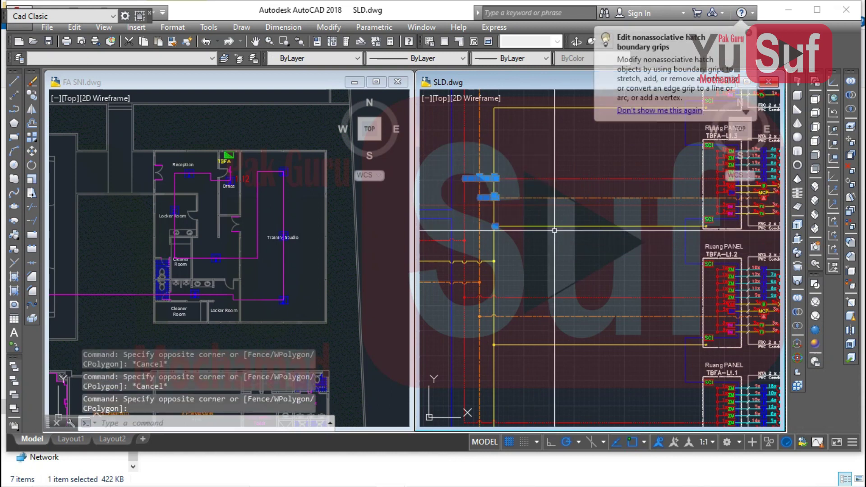
pyautogui.write('co')
pyautogui.press('Return')
pyautogui.moveTo(650, 225); pyautogui.dragTo(685, 253, button='middle')
pyautogui.press('Escape')
pyautogui.click(466, 193)
pyautogui.click(599, 271)
pyautogui.press('Escape')
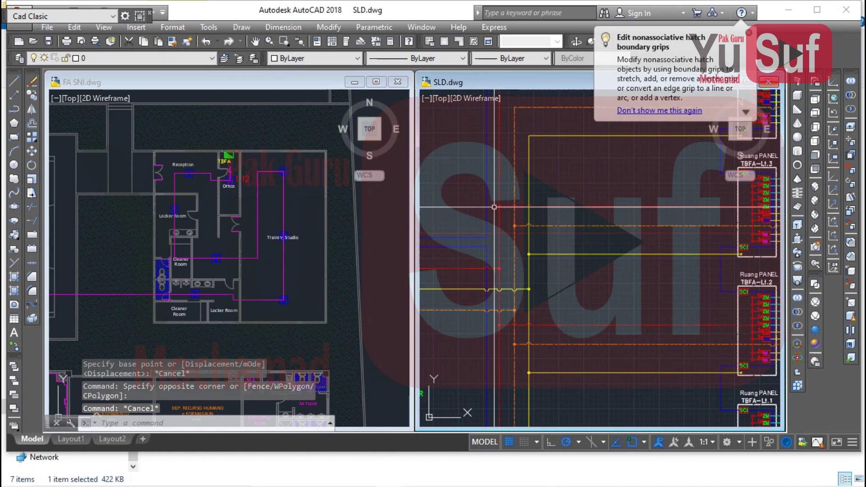
# - In SLD.dwg, copy the cable lines and junctions feeding the original TBFA-Lt.3 panel to the matching corner point of the new TBFA-Lt.1 panel
pyautogui.click(494, 206)
pyautogui.click(778, 269)
pyautogui.click(588, 182)
pyautogui.click(588, 182)
pyautogui.write('co')
pyautogui.press('Return')
pyautogui.scroll(6, 595, 268)
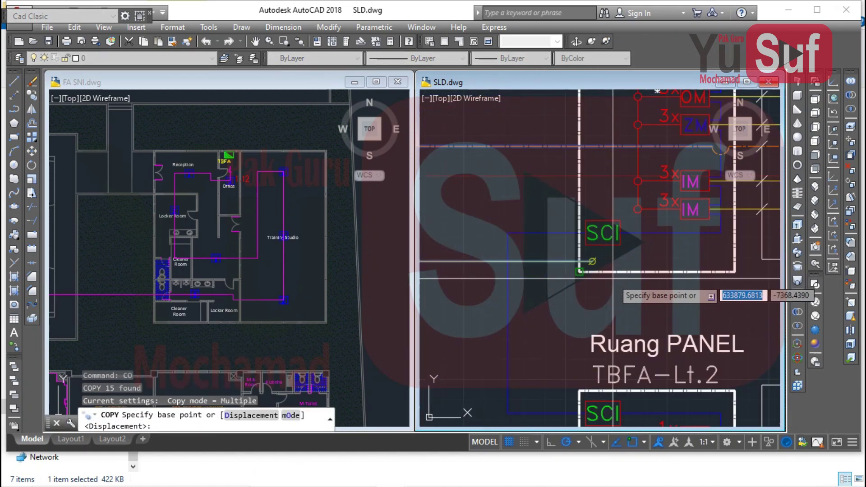
pyautogui.click(578, 222)
pyautogui.scroll(-8, 578, 223)
pyautogui.scroll(3, 571, 362)
pyautogui.scroll(6, 571, 361)
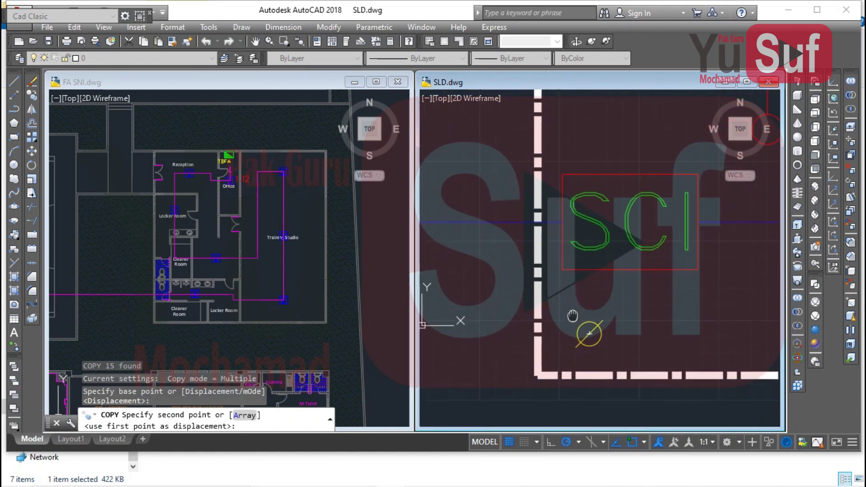
pyautogui.moveTo(572, 315); pyautogui.dragTo(572, 307, button='middle')
pyautogui.scroll(-6, 589, 325)
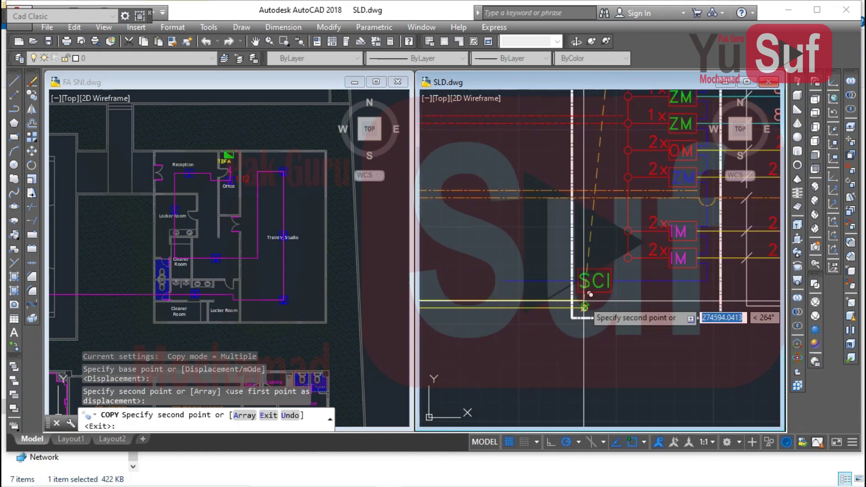
pyautogui.click(641, 247)
pyautogui.press('Escape')
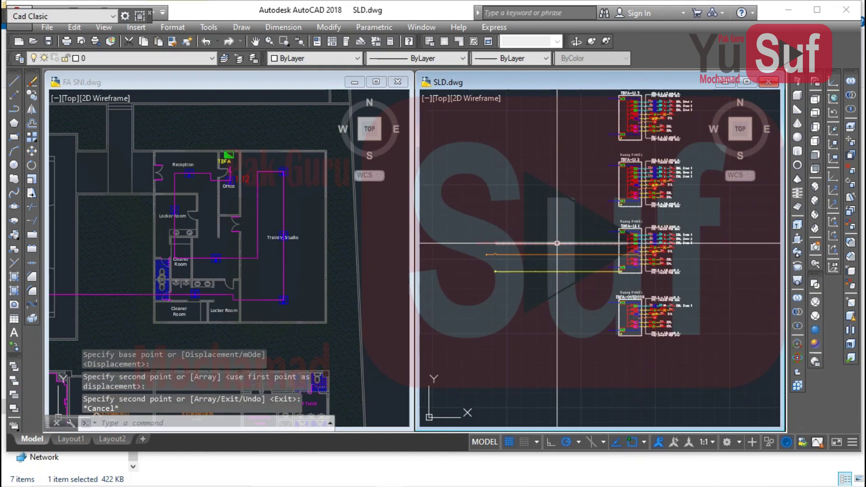
# - Copy the TBFA-Lt.1 cable lines and junctions from their yellow end circle to the matching circle in TBFA-Lt.2
pyautogui.moveTo(541, 251); pyautogui.dragTo(572, 245, button='middle')
pyautogui.click(553, 290)
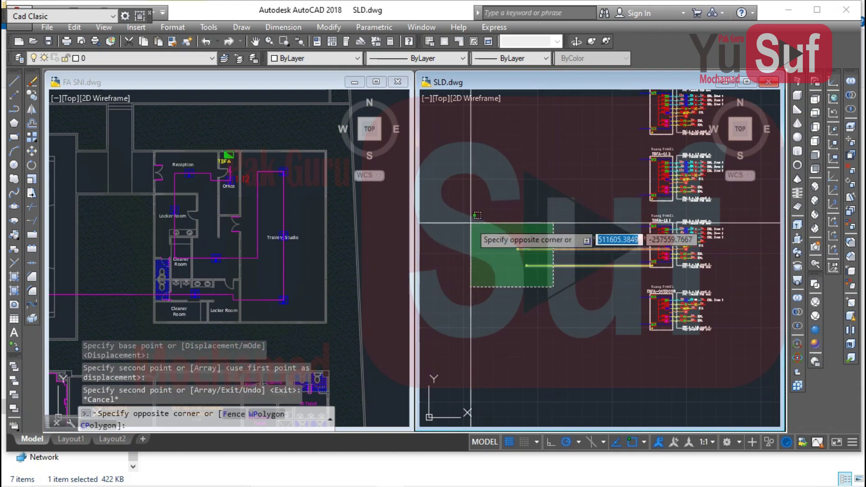
pyautogui.click(475, 201)
pyautogui.write('co')
pyautogui.press('Return')
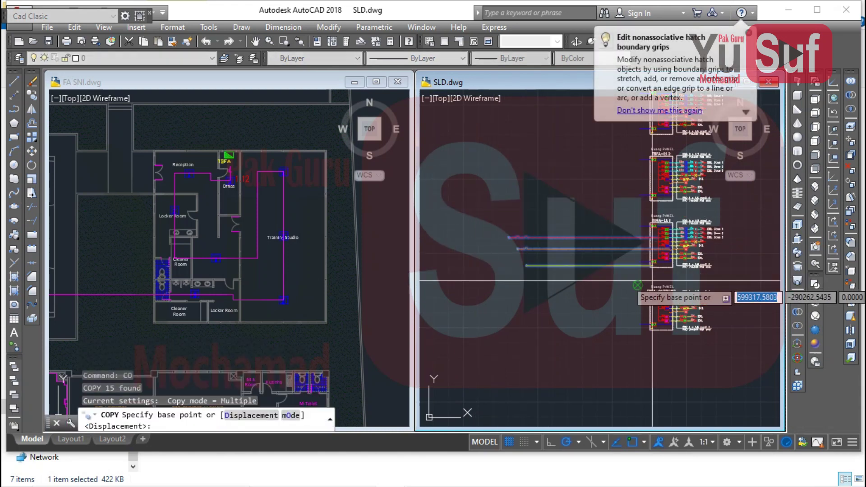
pyautogui.scroll(4, 640, 257)
pyautogui.scroll(4, 640, 228)
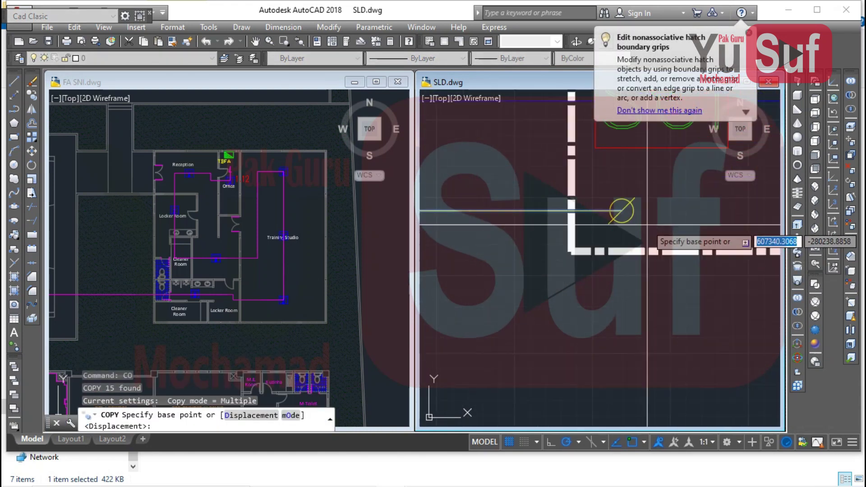
pyautogui.click(621, 211)
pyautogui.scroll(-5, 621, 210)
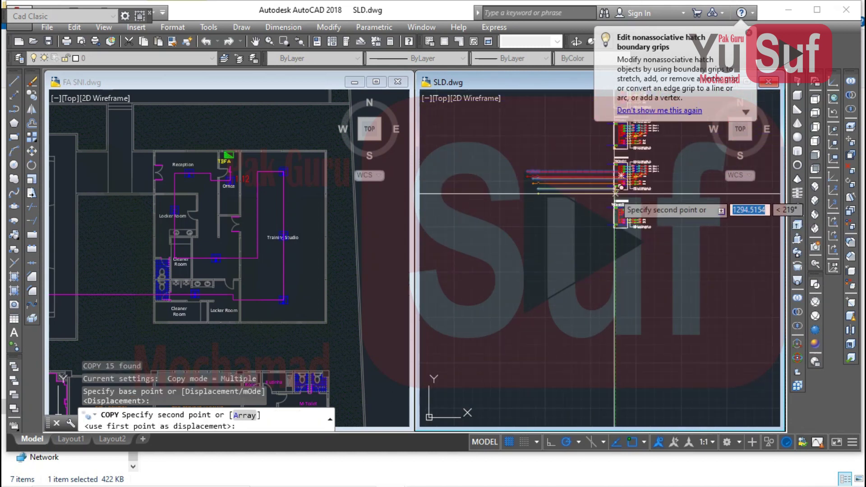
pyautogui.scroll(4, 627, 211)
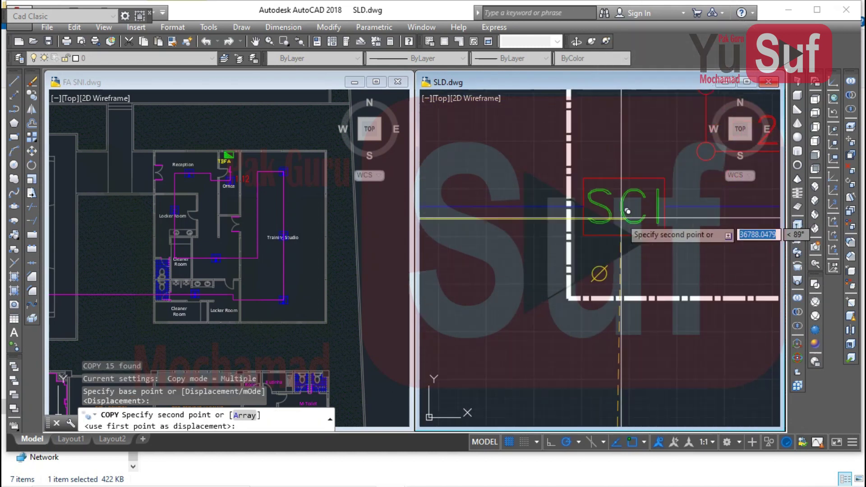
pyautogui.click(599, 273)
# - Place further copies of the cable lines and junctions at the matching yellow circles of TBFA-Lt.3 and TBFA-Lt.4
pyautogui.scroll(-5, 586, 311)
pyautogui.scroll(6, 554, 234)
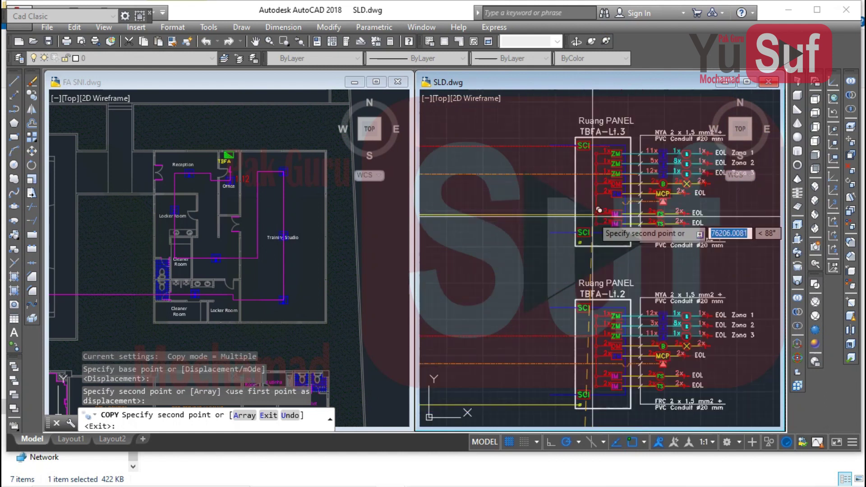
pyautogui.click(523, 318)
pyautogui.scroll(-5, 523, 317)
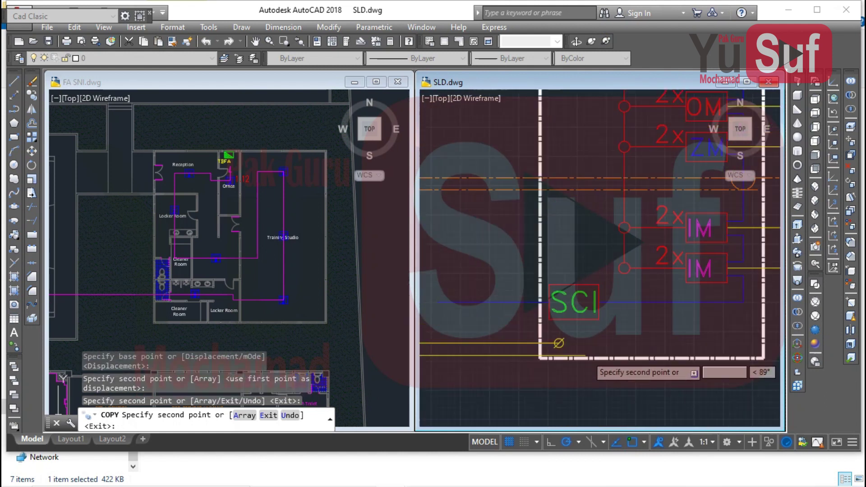
pyautogui.scroll(5, 569, 238)
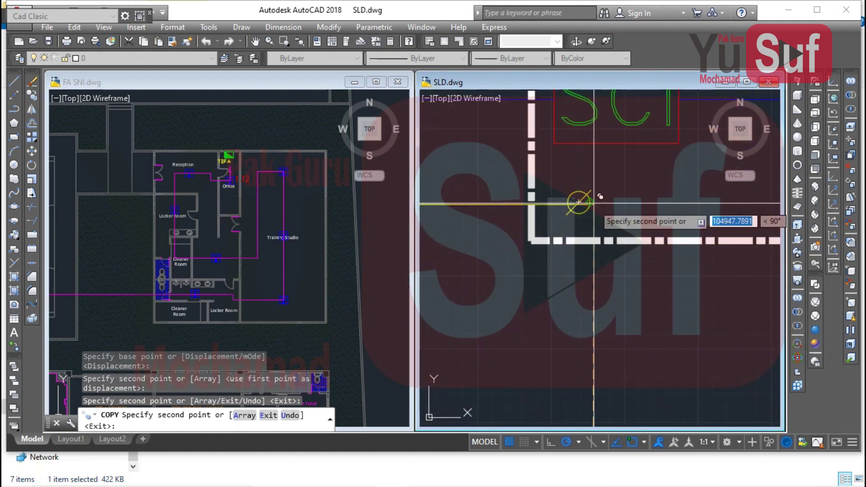
pyautogui.click(578, 202)
# - Place another copy of the cable lines at the yellow circle of TBFA-OUTDOOR and finish copying
pyautogui.scroll(-5, 577, 203)
pyautogui.scroll(5, 595, 284)
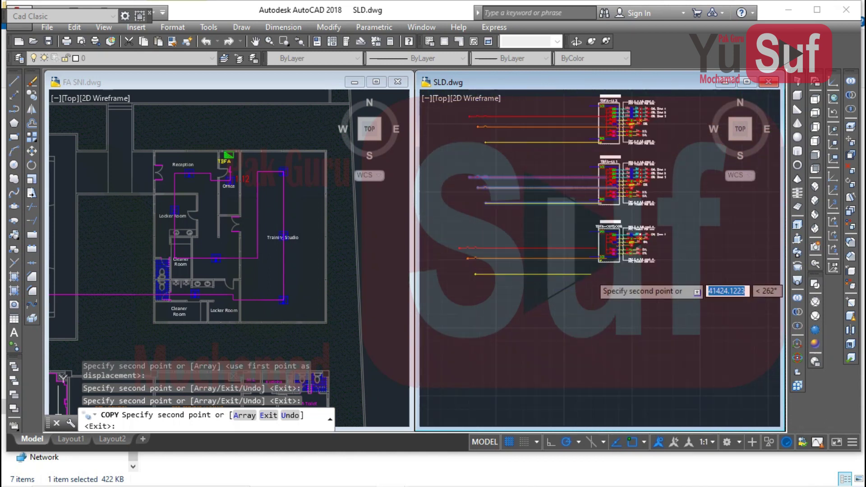
pyautogui.scroll(5, 616, 243)
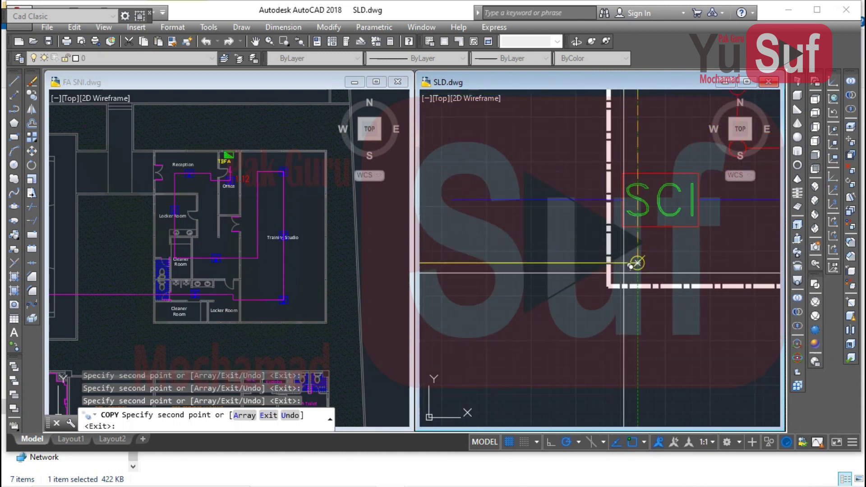
pyautogui.scroll(-5, 631, 265)
pyautogui.press('Escape')
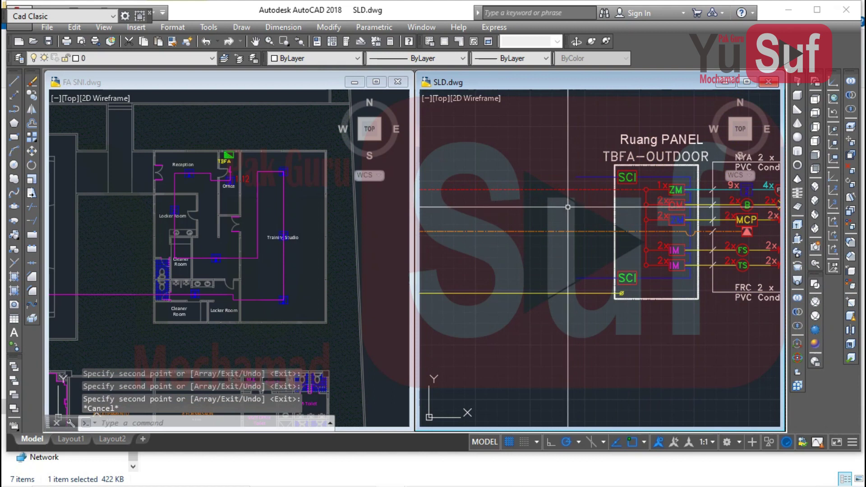
# - Move the red power cable lines of TBFA-OUTDOOR and TBFA-Lt.4 down from the ZM junction circle to the OM junction circle, and save the drawing
pyautogui.scroll(-4, 568, 206)
pyautogui.scroll(3, 586, 207)
pyautogui.click(508, 215)
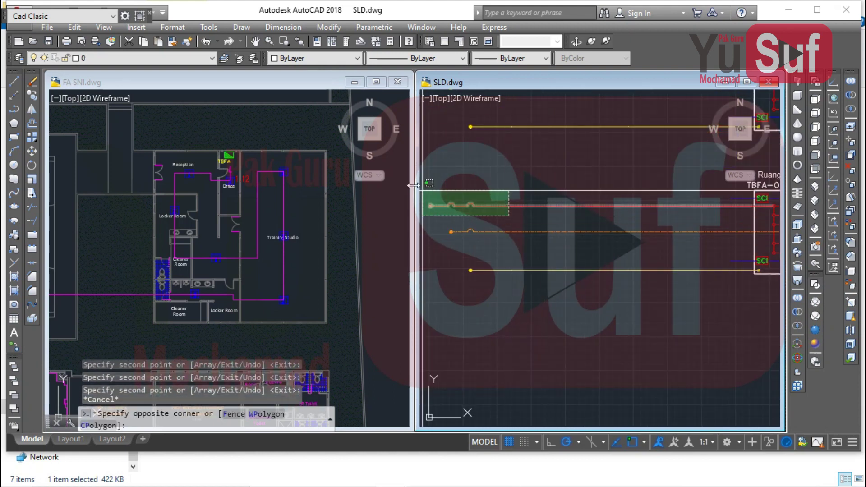
pyautogui.click(436, 166)
pyautogui.scroll(-4, 550, 224)
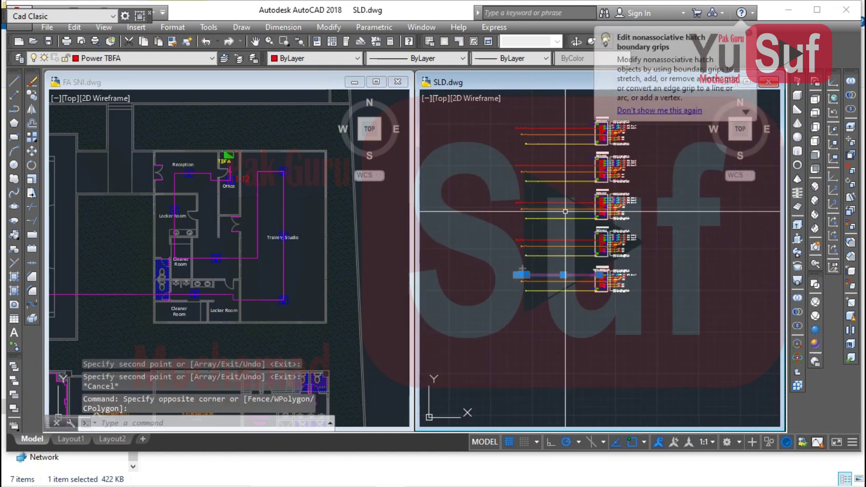
pyautogui.scroll(2, 539, 225)
pyautogui.click(538, 226)
pyautogui.click(461, 193)
pyautogui.write('m')
pyautogui.press('space')
pyautogui.scroll(2, 674, 226)
pyautogui.scroll(2, 698, 226)
pyautogui.moveTo(717, 224); pyautogui.dragTo(623, 249, button='middle')
pyautogui.scroll(-2, 623, 248)
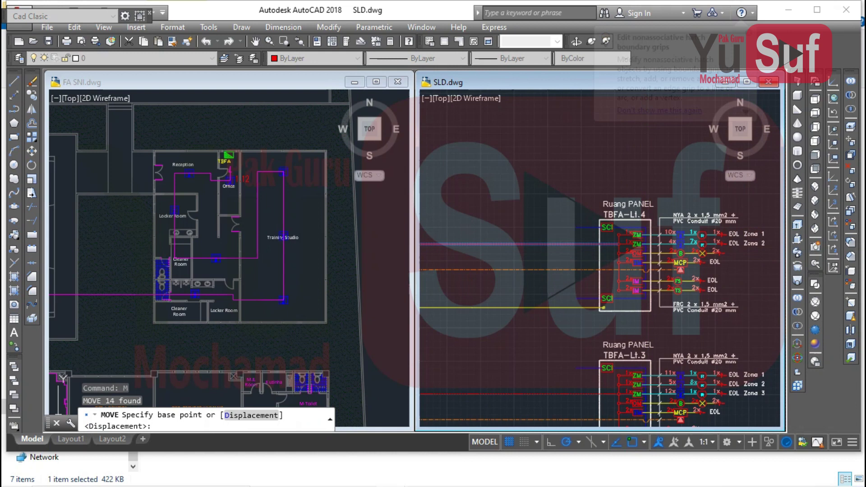
pyautogui.scroll(6, 630, 253)
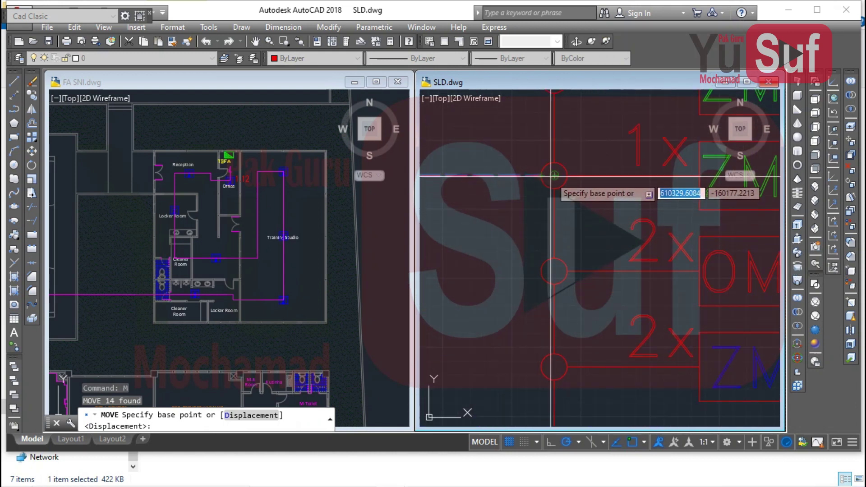
pyautogui.click(554, 175)
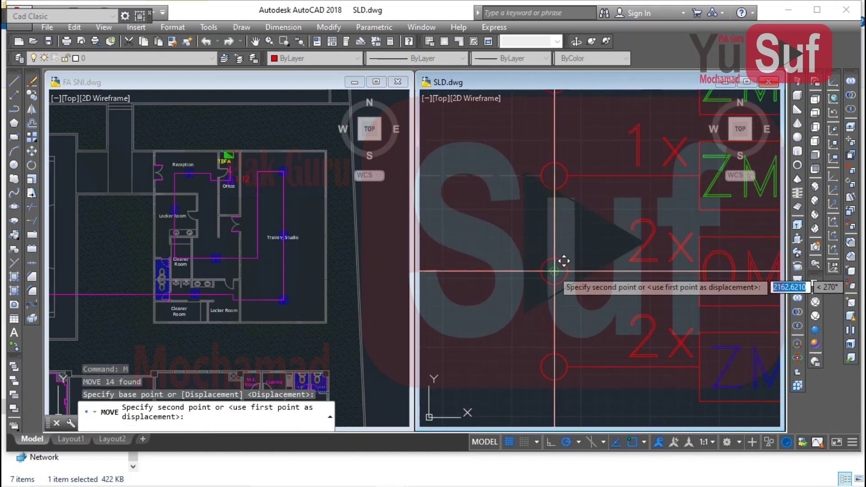
pyautogui.press('Escape')
pyautogui.scroll(-6, 564, 261)
pyautogui.moveTo(585, 293); pyautogui.dragTo(577, 232, button='middle')
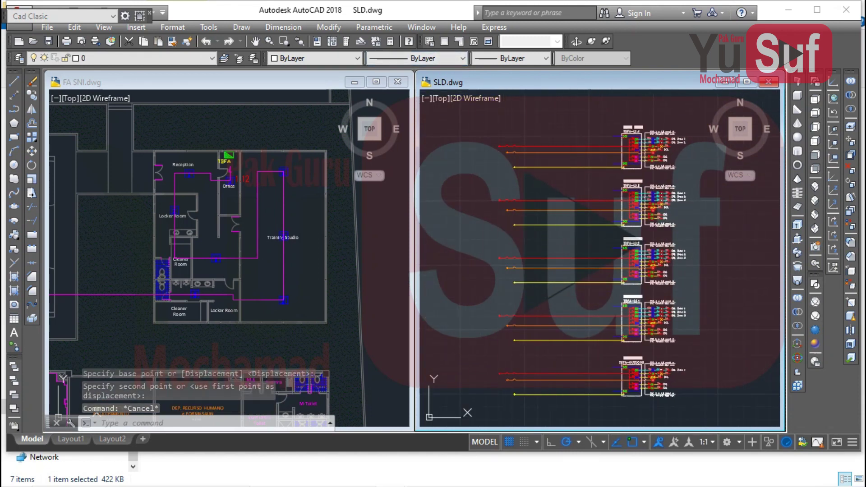
pyautogui.hotkey('ctrl', 's')
pyautogui.scroll(-6, 579, 233)
pyautogui.scroll(6, 586, 154)
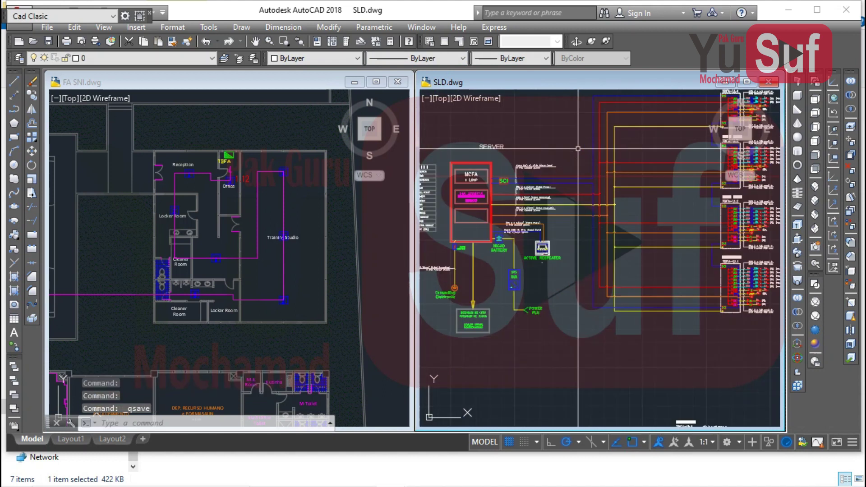
pyautogui.click(571, 105)
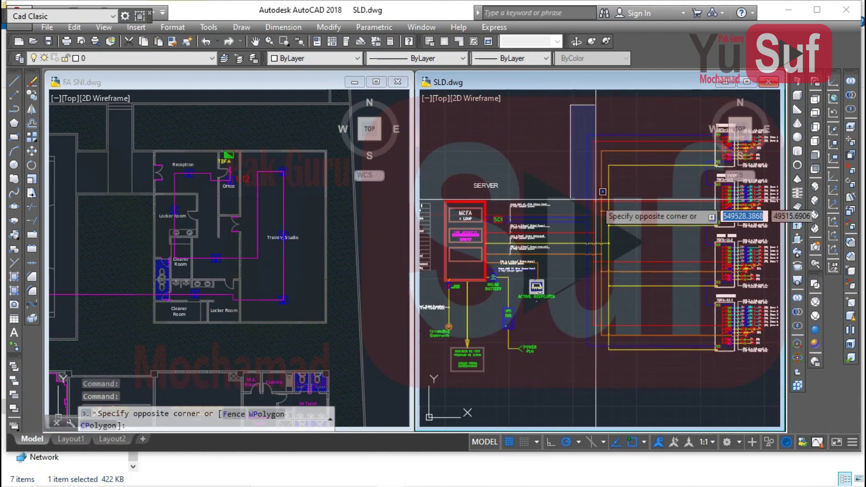
pyautogui.click(554, 99)
pyautogui.scroll(2, 586, 232)
pyautogui.moveTo(586, 231)
pyautogui.mouseDown(button='middle')
pyautogui.moveTo(555, 192)
pyautogui.moveTo(587, 270)
pyautogui.mouseUp(button='middle')
pyautogui.click(630, 193)
pyautogui.click(494, 149)
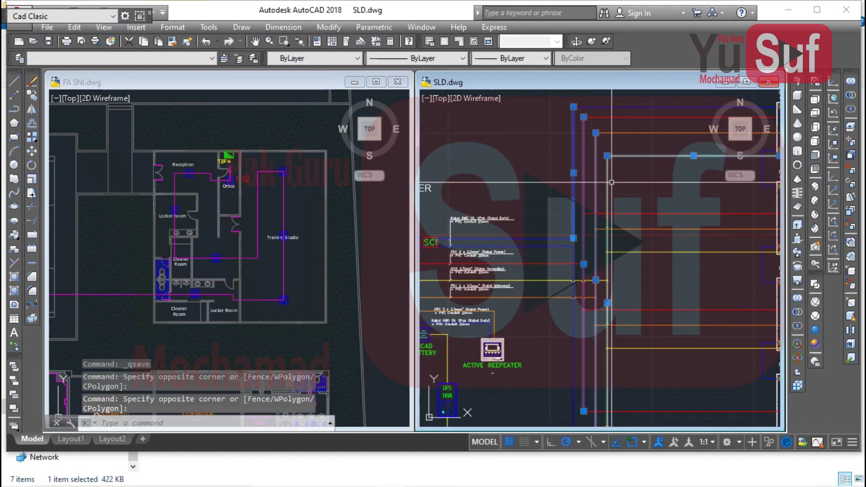
pyautogui.press('Escape')
# - Copy the four vertical riser lines of the original diagram from the yellow riser's upper corner to the new TBFA-Lt.4 yellow junction
pyautogui.click(625, 196)
pyautogui.click(531, 166)
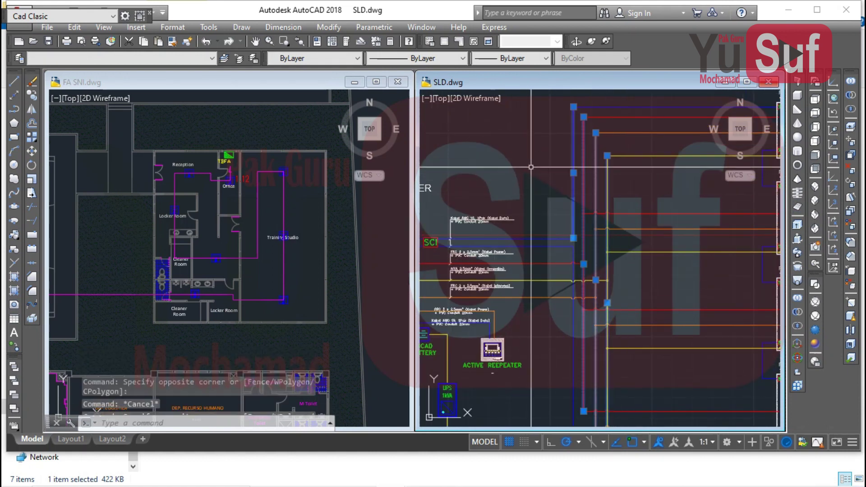
pyautogui.write('co')
pyautogui.press('Return')
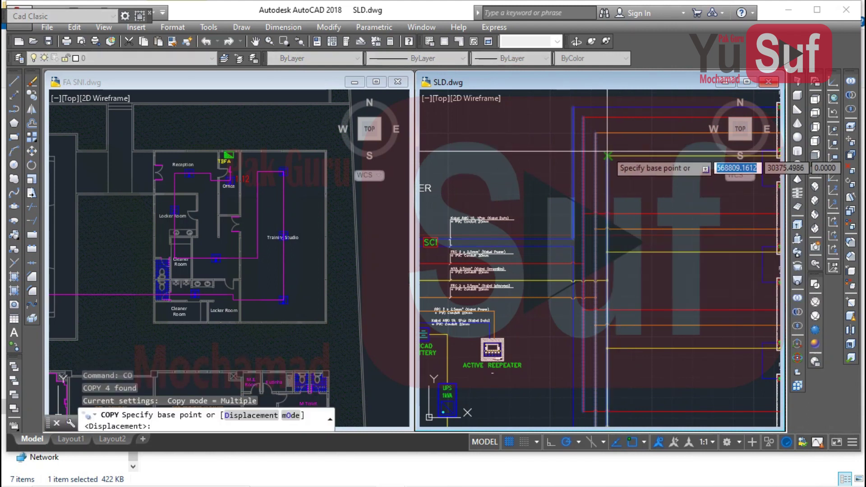
pyautogui.click(607, 155)
pyautogui.scroll(-6, 601, 151)
pyautogui.scroll(12, 542, 252)
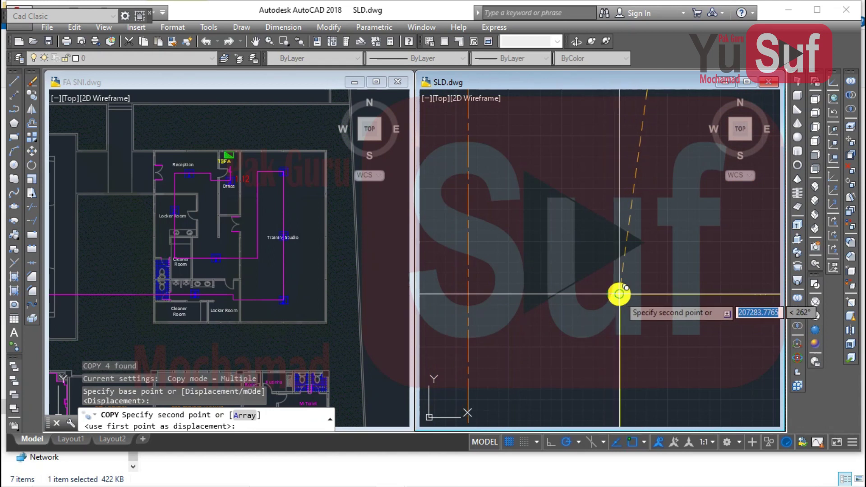
pyautogui.click(619, 294)
pyautogui.scroll(-4, 618, 294)
pyautogui.press('Escape')
# - Stretch the lower end of the copied yellow riser down past the TBFA-OUTDOOR yellow junction
pyautogui.scroll(-3, 553, 164)
pyautogui.moveTo(582, 289); pyautogui.dragTo(545, 173, button='middle')
pyautogui.scroll(5, 568, 198)
pyautogui.write('s')
pyautogui.press('Return')
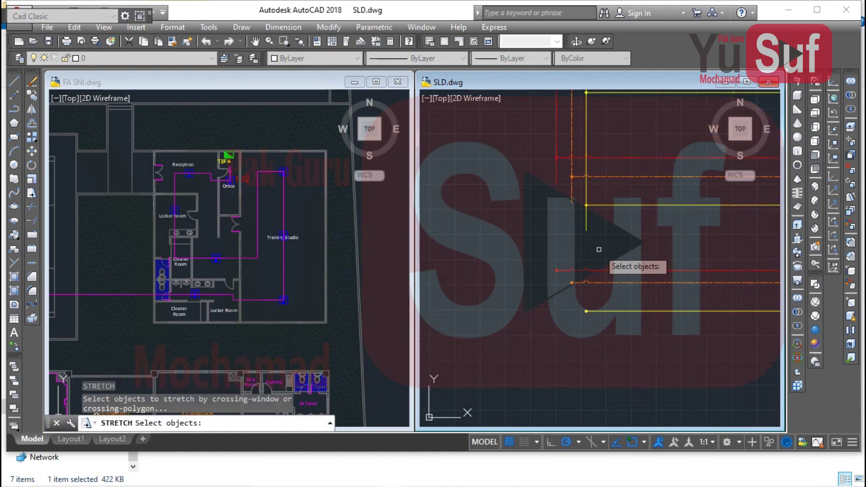
pyautogui.click(577, 217)
pyautogui.press('Return')
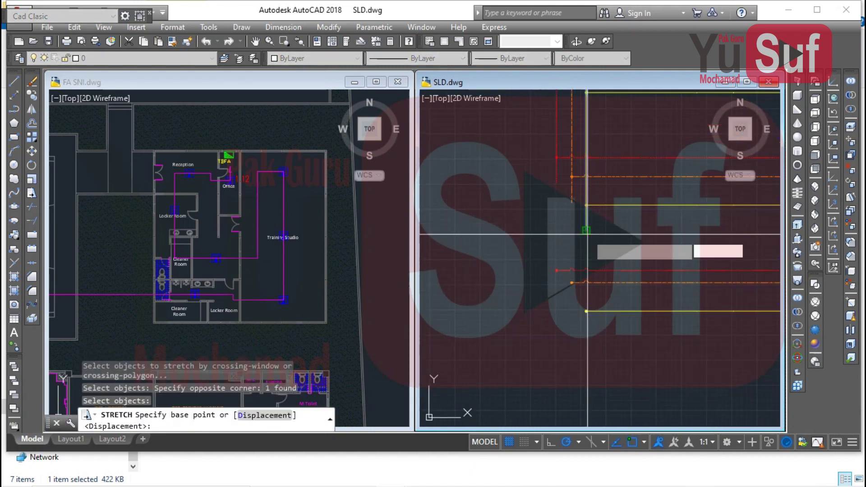
pyautogui.click(586, 231)
pyautogui.press('Escape')
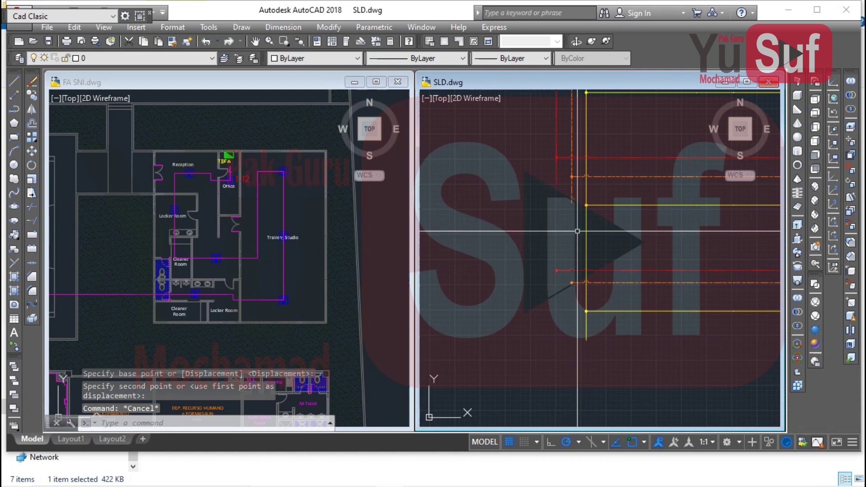
# - Try to stretch the lower ends of the copied red and orange risers, and undo the attempt
pyautogui.press('Return')
pyautogui.click(581, 211)
pyautogui.click(532, 180)
pyautogui.press('Return')
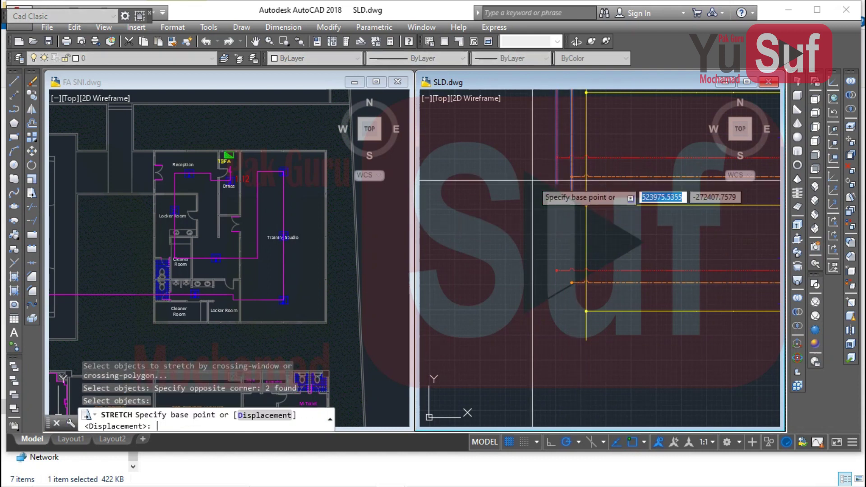
pyautogui.press('Return')
pyautogui.press('Return')
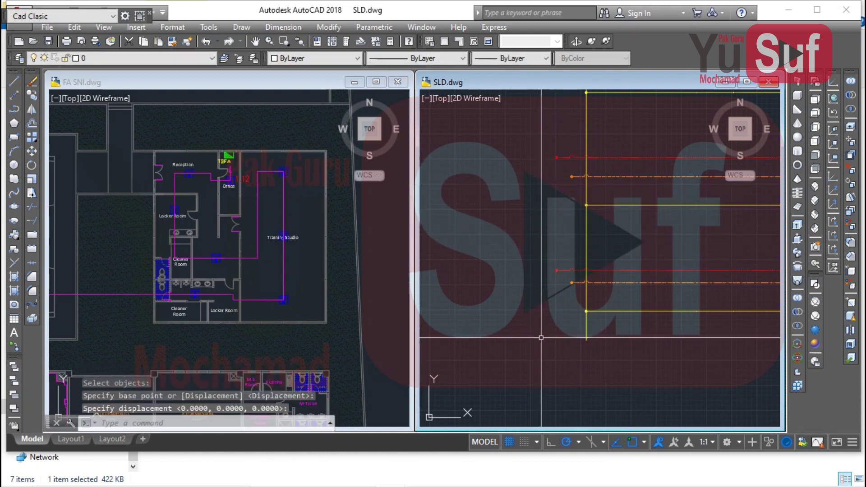
pyautogui.press('Escape')
pyautogui.scroll(2, 571, 219)
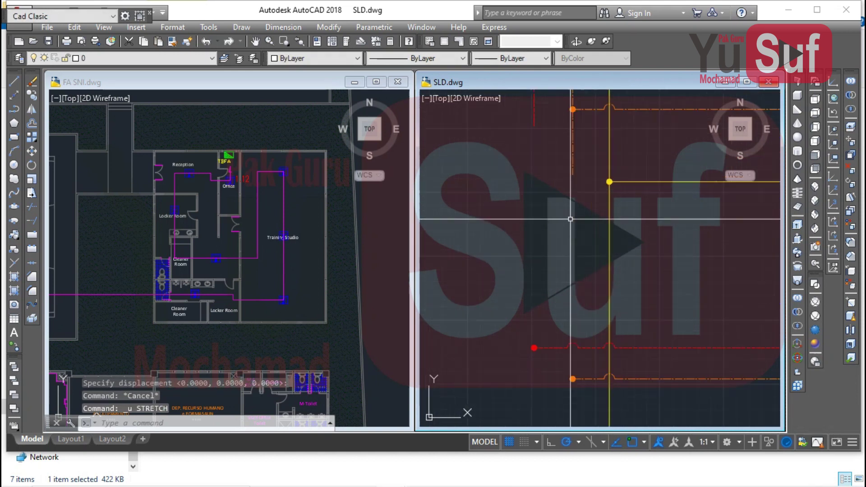
# - Stretch the lower ends of the copied red and orange risers down past the TBFA-OUTDOOR cable lines
pyautogui.write('s')
pyautogui.press('Return')
pyautogui.click(503, 128)
pyautogui.scroll(-4, 559, 147)
pyautogui.press('Return')
pyautogui.click(516, 149)
pyautogui.press('Escape')
# - Erase the red and orange junction dots where the TBFA-OUTDOOR cable lines meet their risers
pyautogui.scroll(2, 532, 190)
pyautogui.click(523, 185)
pyautogui.click(560, 227)
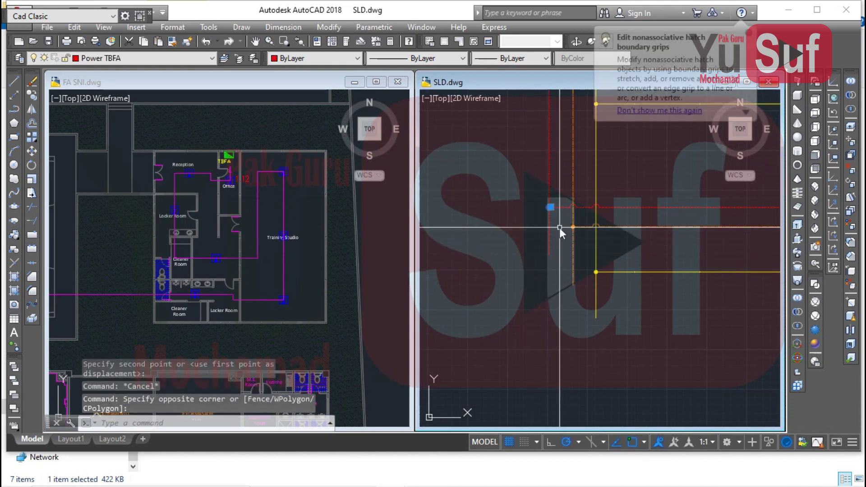
pyautogui.write('e')
pyautogui.press('Return')
pyautogui.scroll(2, 560, 227)
pyautogui.click(555, 221)
pyautogui.click(597, 246)
pyautogui.press('Return')
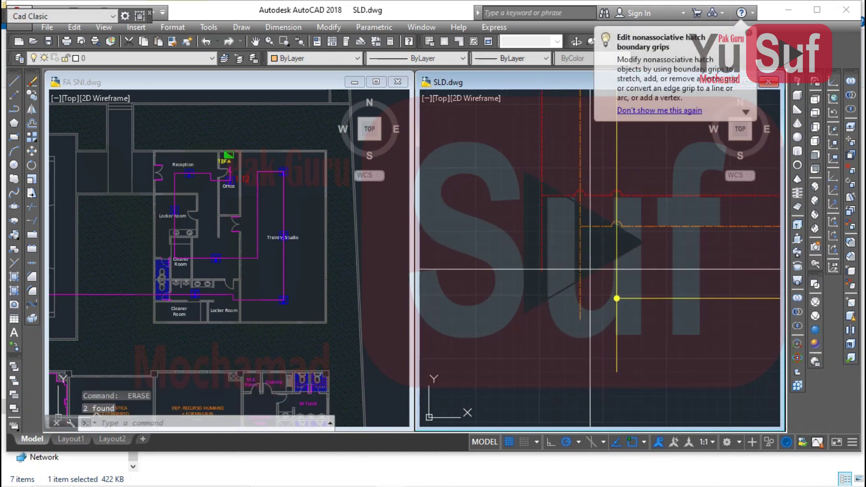
pyautogui.click(589, 278)
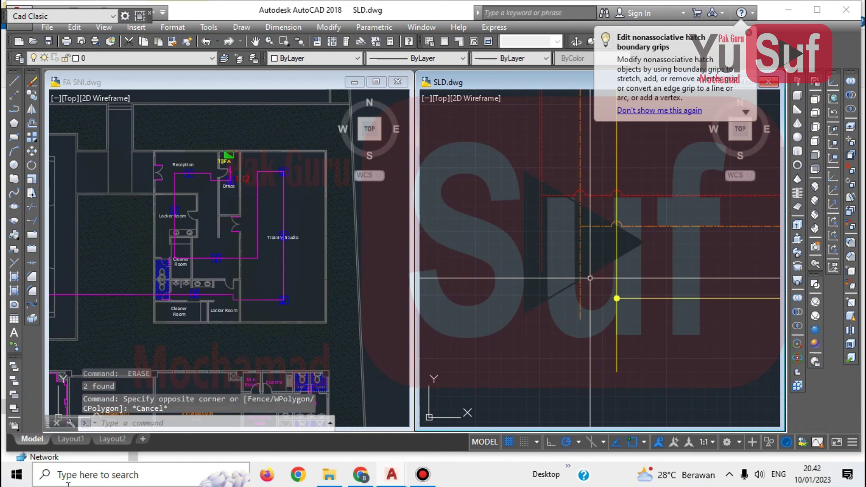
pyautogui.press('Escape')
pyautogui.press('super+s')
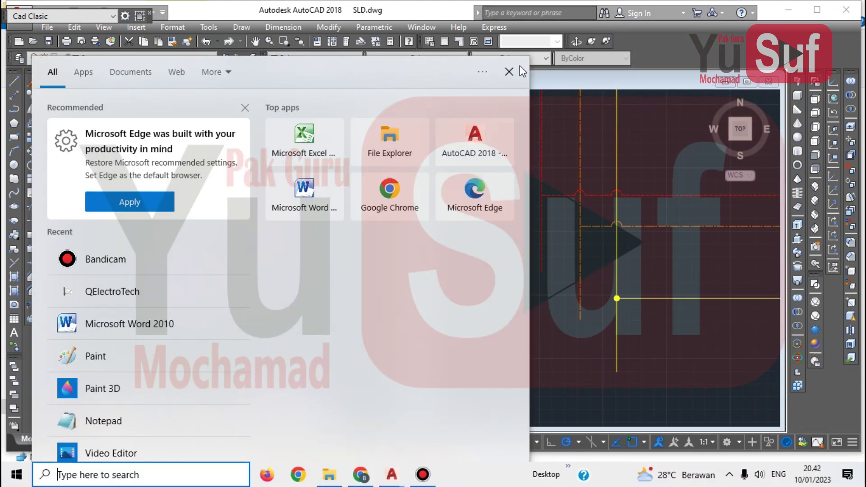
pyautogui.press('Escape')
# - Erase the yellow junction dot where the TBFA-OUTDOOR yellow line meets its riser
pyautogui.click(607, 286)
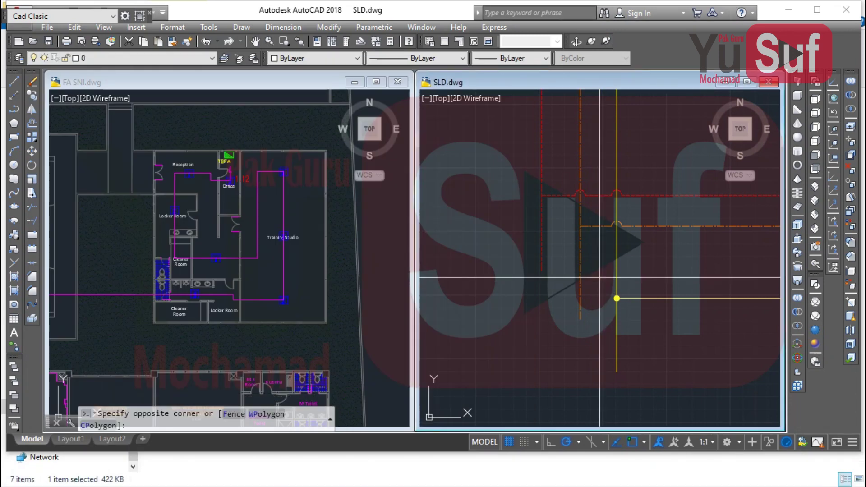
pyautogui.click(629, 319)
pyautogui.write('E')
pyautogui.press('Return')
# - Try to trim the yellow and orange risers below the TBFA-OUTDOOR cable lines, and undo the trim
pyautogui.write('tr')
pyautogui.press('Return')
pyautogui.press('Return')
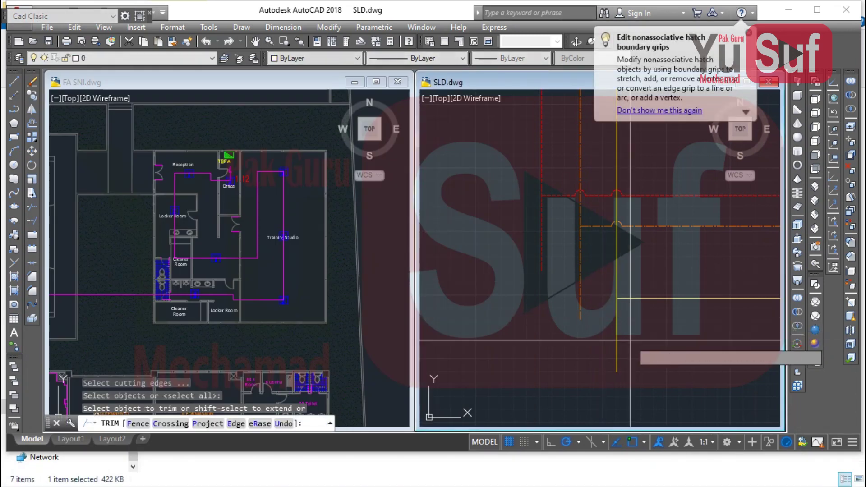
pyautogui.click(629, 338)
pyautogui.click(611, 327)
pyautogui.click(606, 318)
pyautogui.click(563, 280)
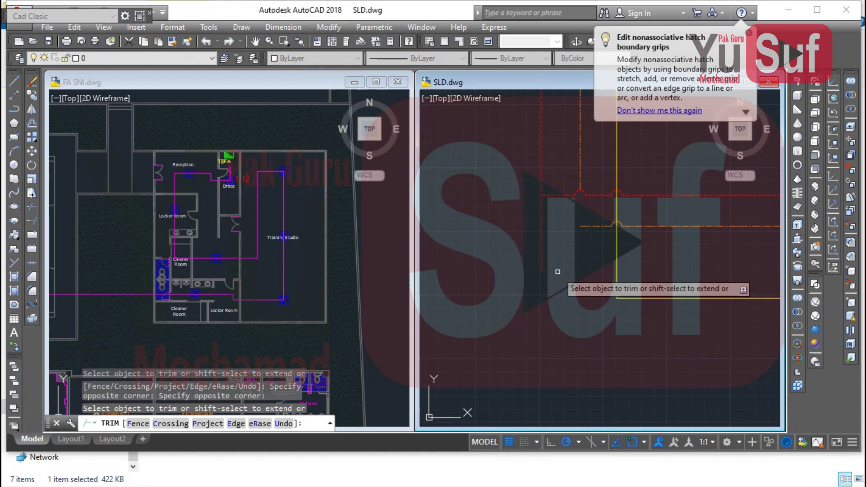
pyautogui.hotkey('ctrl', 'z')
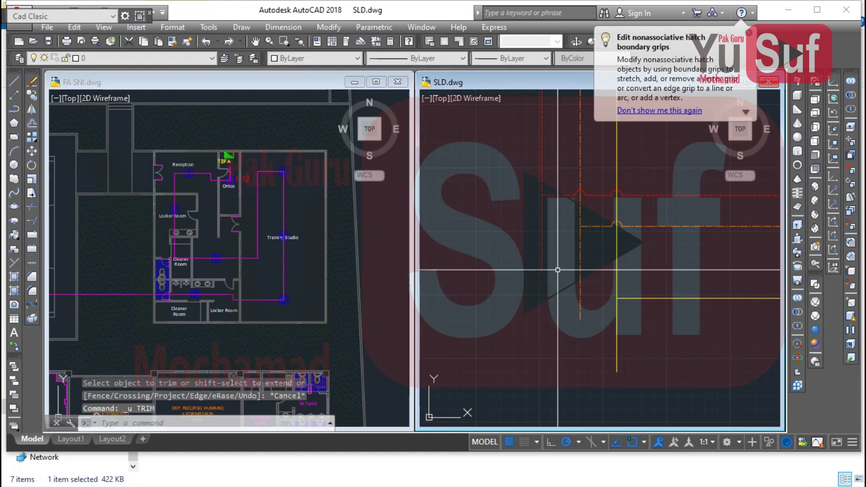
pyautogui.write('ex')
pyautogui.press('Return')
pyautogui.press('Return')
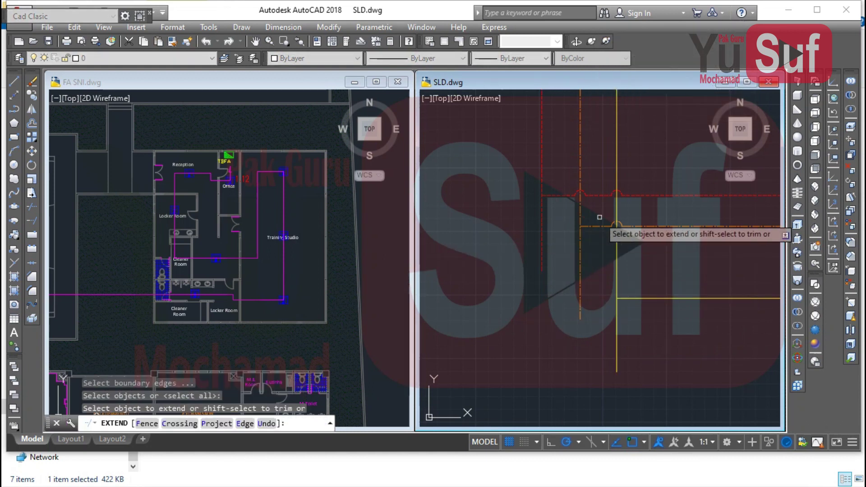
pyautogui.press('Escape')
# - Trim the orange riser below the TBFA-OUTDOOR orange line and cut back the lower end of the red riser
pyautogui.write('tr')
pyautogui.press('Return')
pyautogui.press('Return')
pyautogui.click(558, 218)
pyautogui.click(537, 207)
pyautogui.click(551, 218)
pyautogui.click(561, 216)
pyautogui.click(548, 253)
pyautogui.click(535, 243)
pyautogui.click(549, 208)
pyautogui.click(533, 209)
pyautogui.click(588, 255)
pyautogui.click(586, 256)
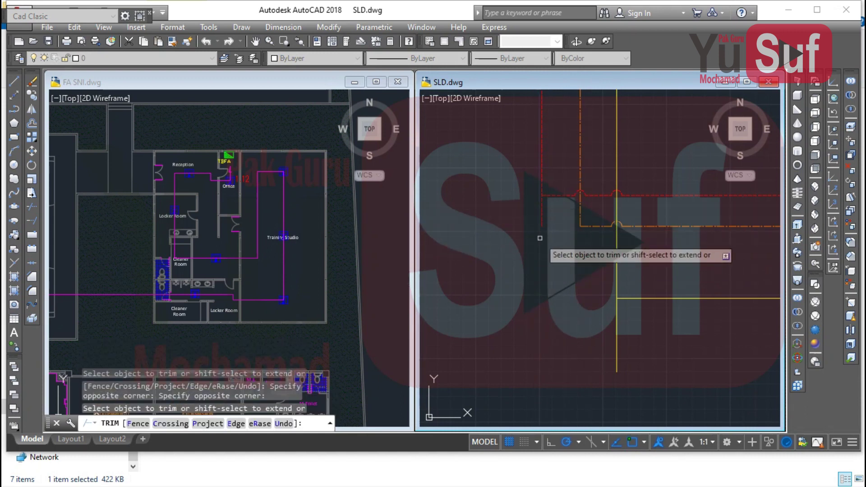
pyautogui.press('Escape')
pyautogui.write('ex')
pyautogui.press('Return')
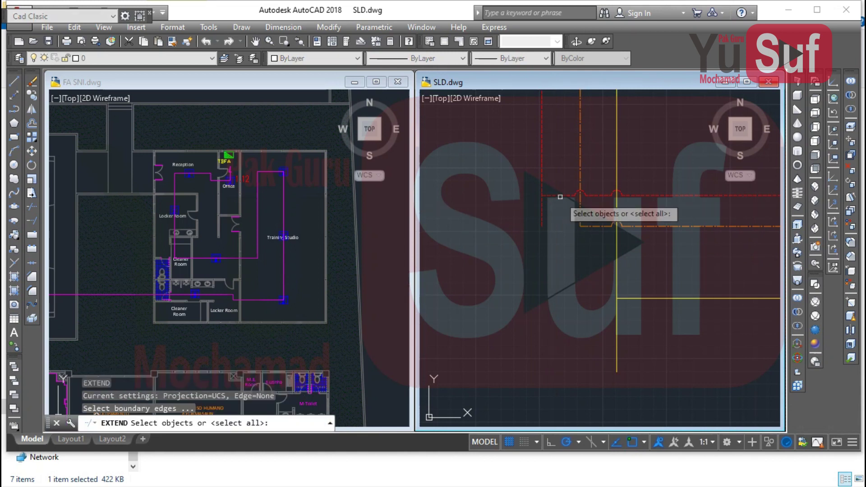
pyautogui.press('Return')
pyautogui.press('Escape')
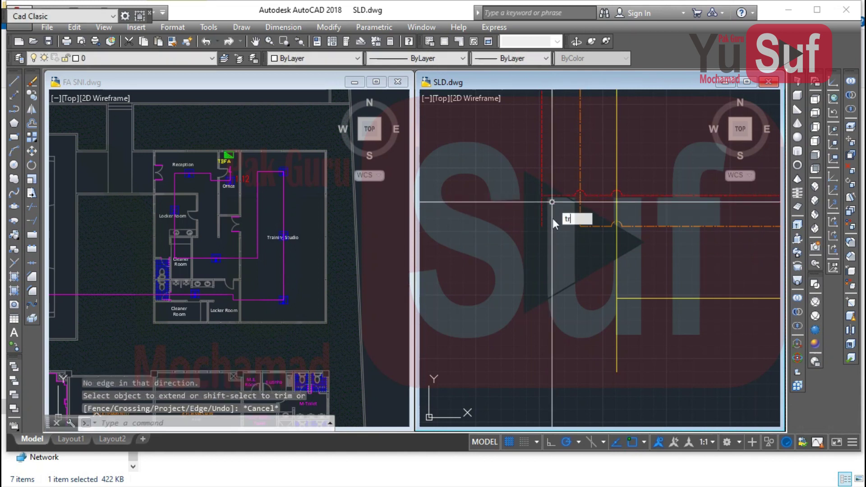
pyautogui.press('Return')
pyautogui.press('Return')
pyautogui.click(536, 207)
pyautogui.press('Escape')
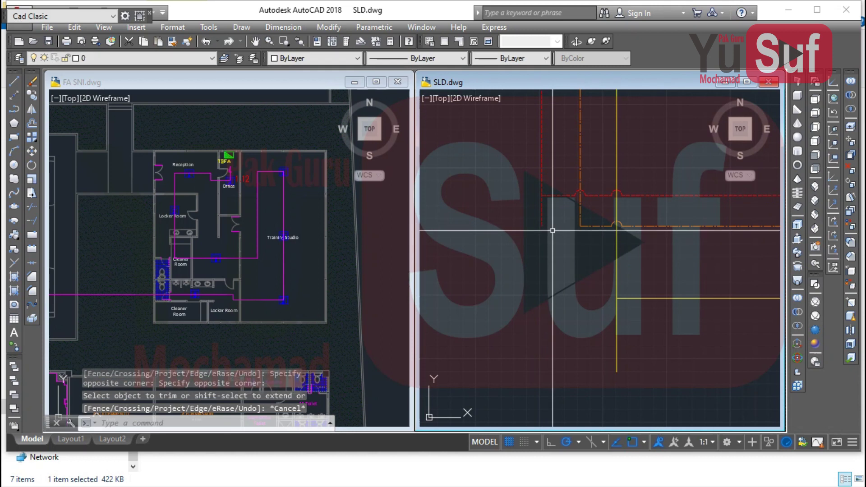
# - Draw a short diagonal line beside the red riser near the TBFA-OUTDOOR red line
pyautogui.write('l')
pyautogui.press('Return')
pyautogui.click(487, 170)
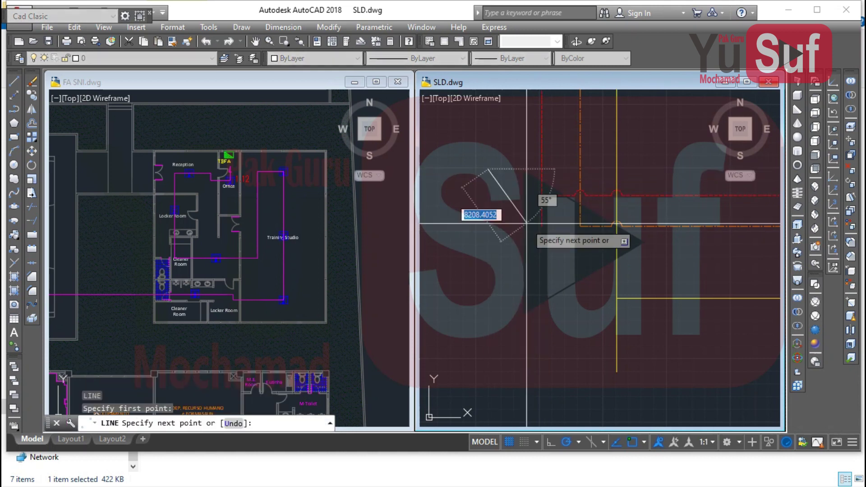
pyautogui.click(527, 227)
pyautogui.press('Escape')
pyautogui.press('Return')
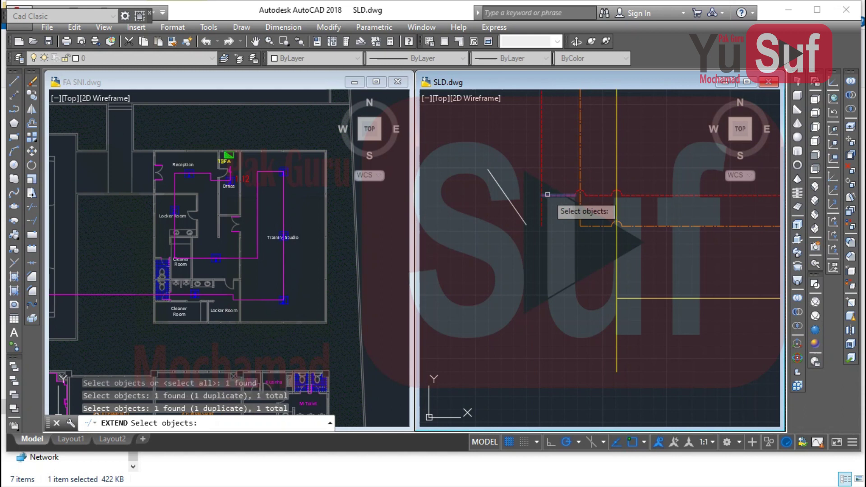
pyautogui.press('Escape')
pyautogui.write('ex')
pyautogui.press('Return')
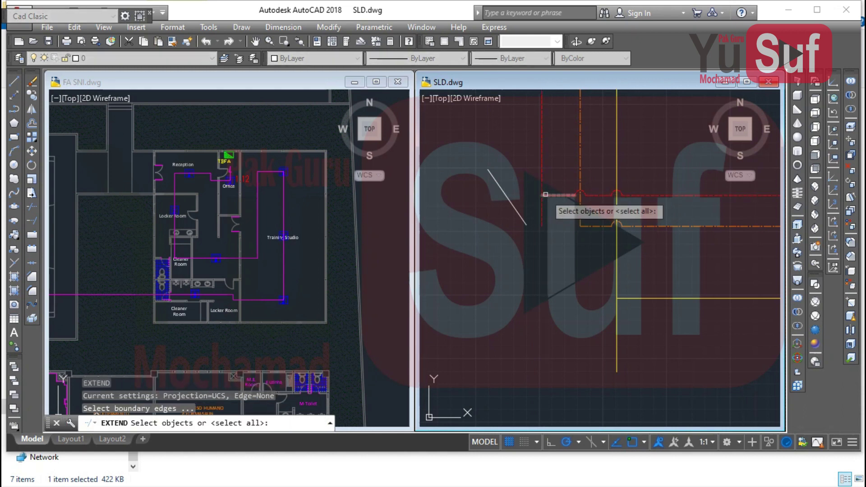
pyautogui.click(545, 194)
pyautogui.press('Escape')
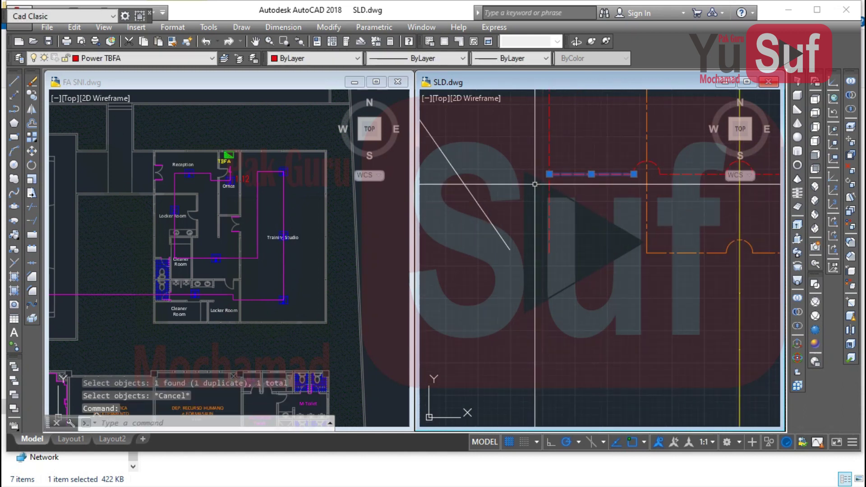
# - Stretch the TBFA-OUTDOOR red line past the red riser, and trim both overhangs where the line meets the riser
pyautogui.click(549, 174)
pyautogui.press('Escape')
pyautogui.press('Escape')
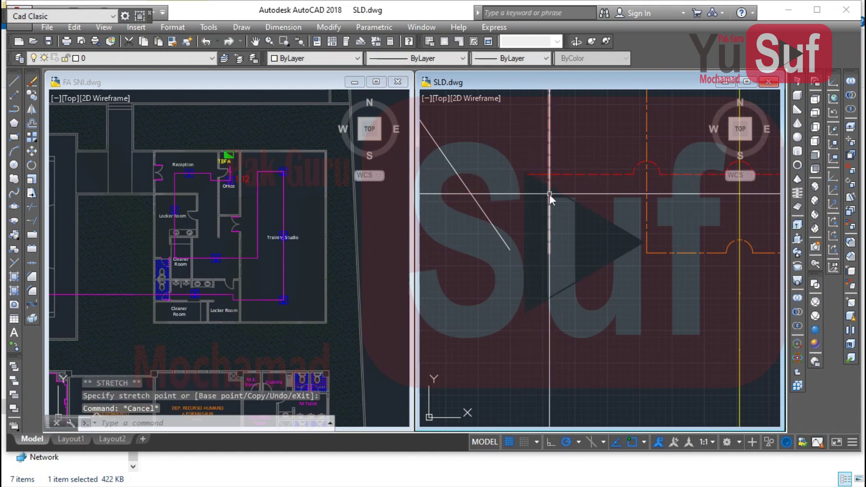
pyautogui.write('tr')
pyautogui.press('Return')
pyautogui.press('Return')
pyautogui.click(562, 213)
pyautogui.click(502, 195)
pyautogui.click(498, 167)
pyautogui.click(536, 191)
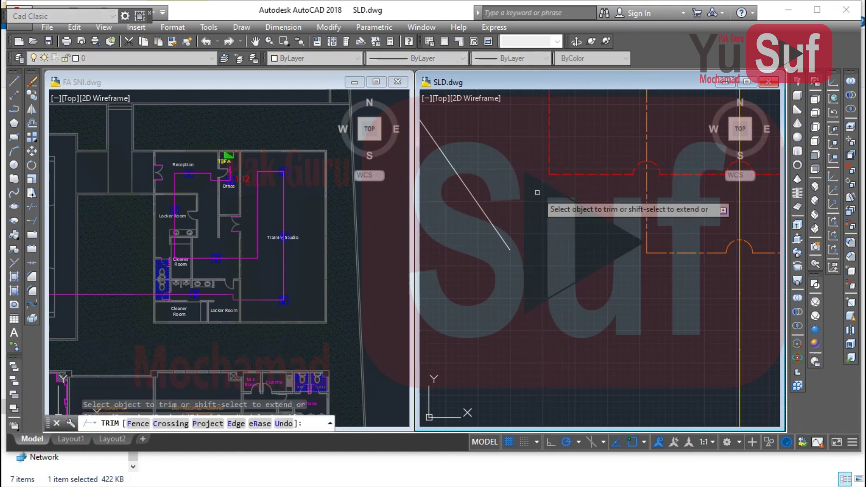
pyautogui.press('Escape')
# - Erase the stray diagonal line beside the red riser
pyautogui.click(549, 229)
pyautogui.click(465, 191)
pyautogui.write('e')
pyautogui.press('Return')
# - Erase the junction dot, jump arcs and short segments of the TBFA-Lt.4 red line near its riser
pyautogui.scroll(-8, 466, 261)
pyautogui.moveTo(465, 249); pyautogui.dragTo(621, 345, button='middle')
pyautogui.scroll(5, 595, 203)
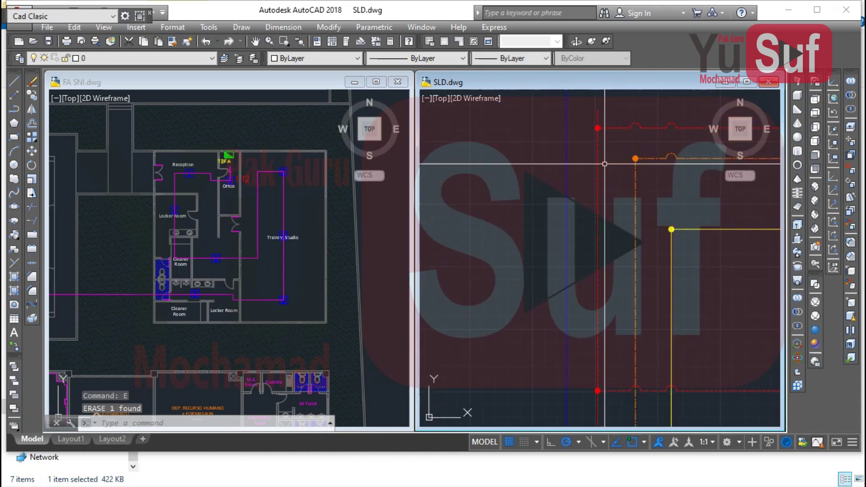
pyautogui.click(499, 155)
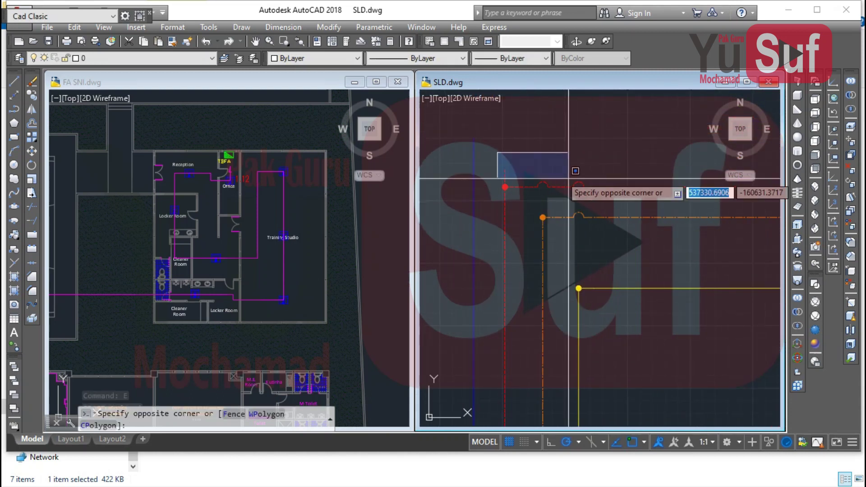
pyautogui.click(581, 194)
pyautogui.write('e')
pyautogui.press('Return')
# - Extend the TBFA-Lt.4 red cable line straight to the red riser
pyautogui.write('e')
pyautogui.press('Return')
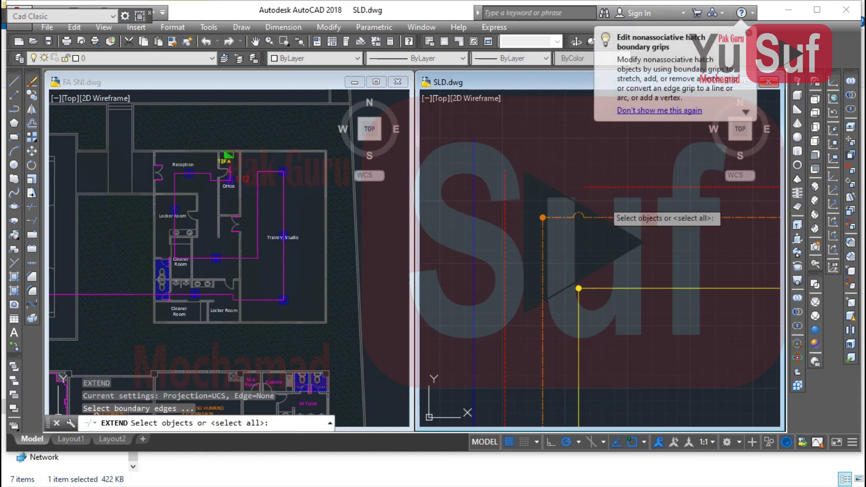
pyautogui.press('Return')
pyautogui.click(604, 200)
pyautogui.click(592, 176)
pyautogui.press('Escape')
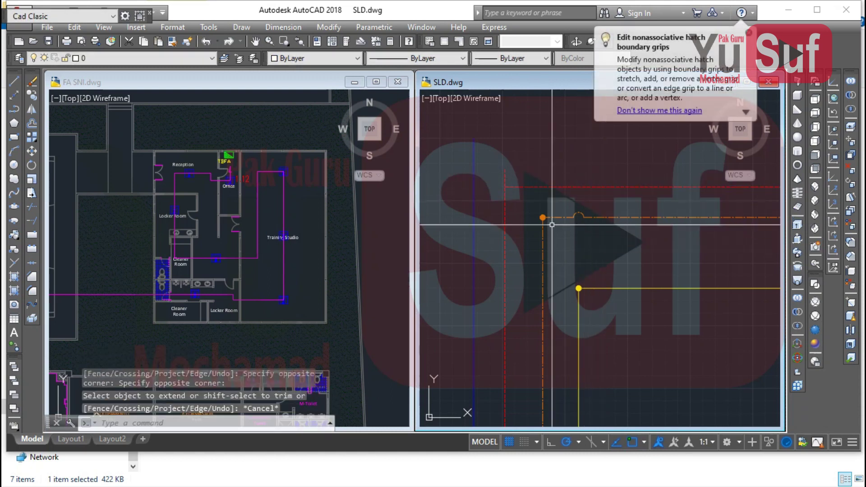
# - Erase the junction dot, jump arc and short segments of the TBFA-Lt.4 orange line near its riser
pyautogui.click(518, 206)
pyautogui.click(607, 245)
pyautogui.write('e')
pyautogui.press('Return')
pyautogui.write('ex')
pyautogui.press('Return')
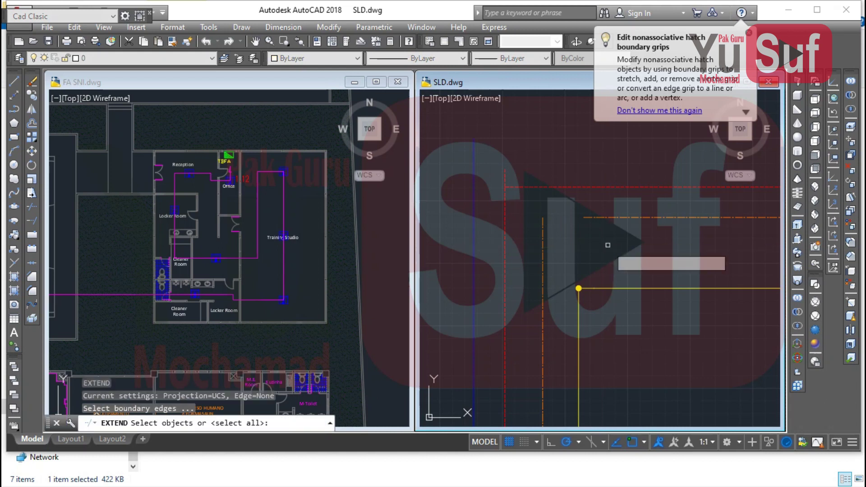
pyautogui.click(607, 245)
pyautogui.click(587, 217)
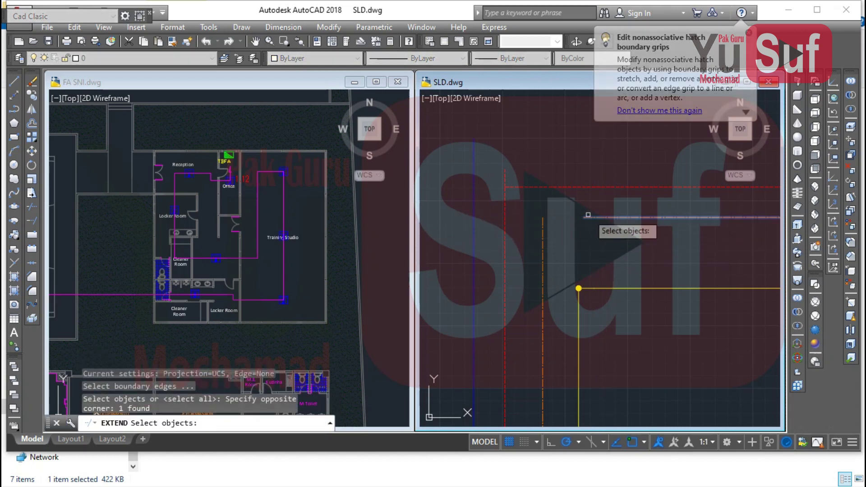
pyautogui.click(518, 234)
pyautogui.press('Escape')
pyautogui.press('Return')
pyautogui.click(550, 231)
pyautogui.click(531, 221)
pyautogui.press('Escape')
# - Stretch the orange riser's upper end above the TBFA-Lt.4 orange line, and extend that line to the riser
pyautogui.click(542, 226)
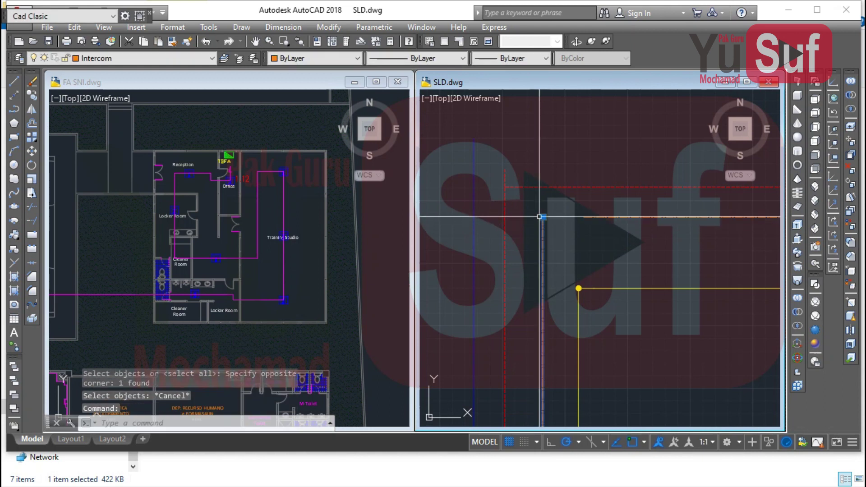
pyautogui.click(543, 218)
pyautogui.press('Escape')
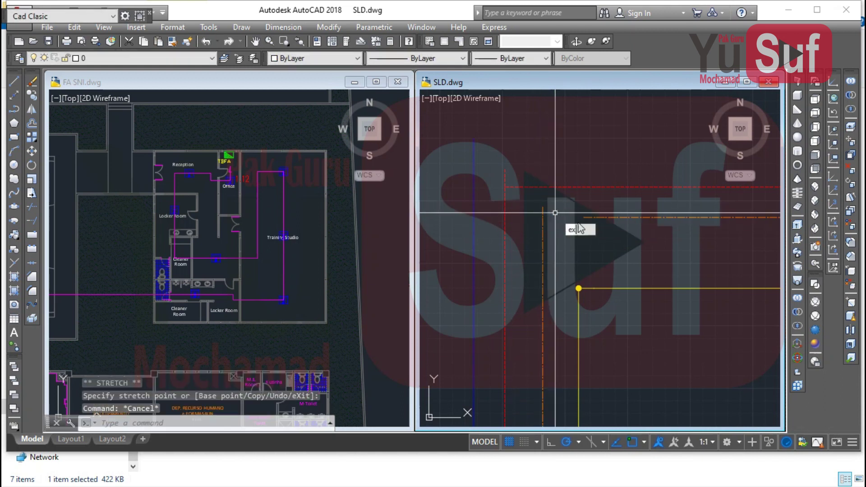
pyautogui.write('ex')
pyautogui.press('Return')
pyautogui.press('Return')
pyautogui.click(601, 224)
pyautogui.click(588, 212)
pyautogui.press('Escape')
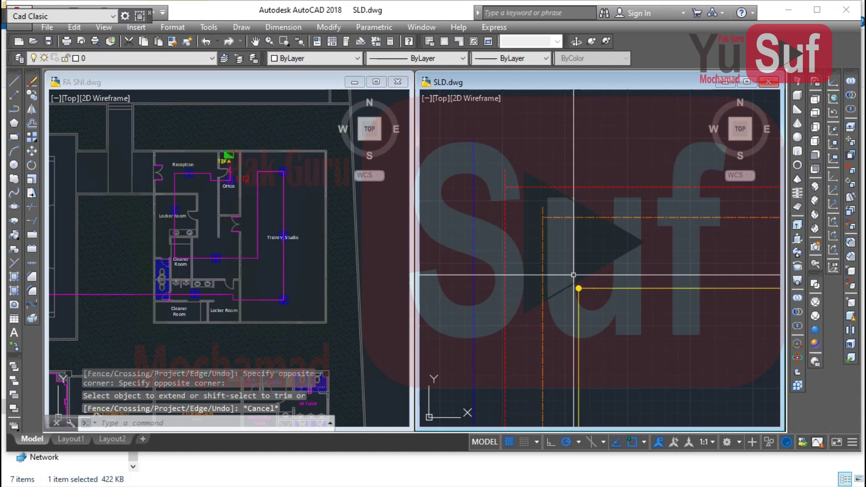
# - Erase the yellow junction dot where the TBFA-Lt.4 yellow line meets its riser
pyautogui.click(621, 331)
pyautogui.write('e')
pyautogui.press('Return')
pyautogui.scroll(2, 601, 303)
pyautogui.scroll(-4, 589, 295)
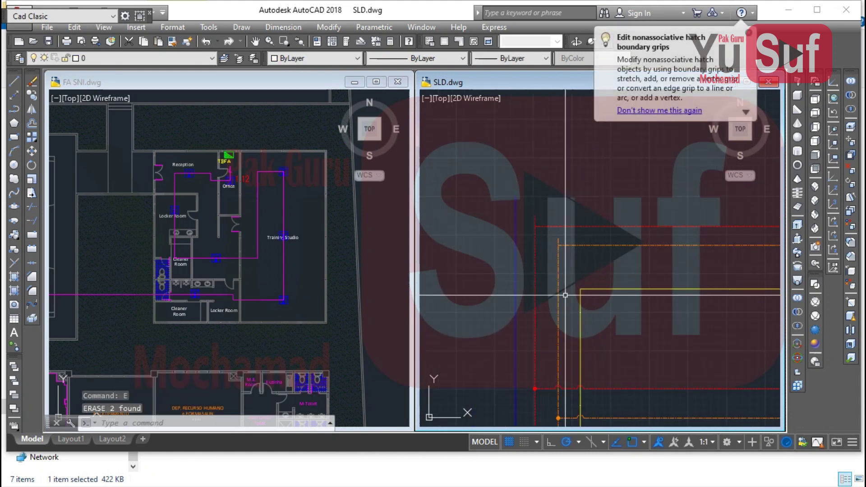
# - Trim the orange riser's overhang above the TBFA-Lt.4 orange line
pyautogui.write('tr')
pyautogui.press('Return')
pyautogui.press('Return')
pyautogui.scroll(2, 547, 292)
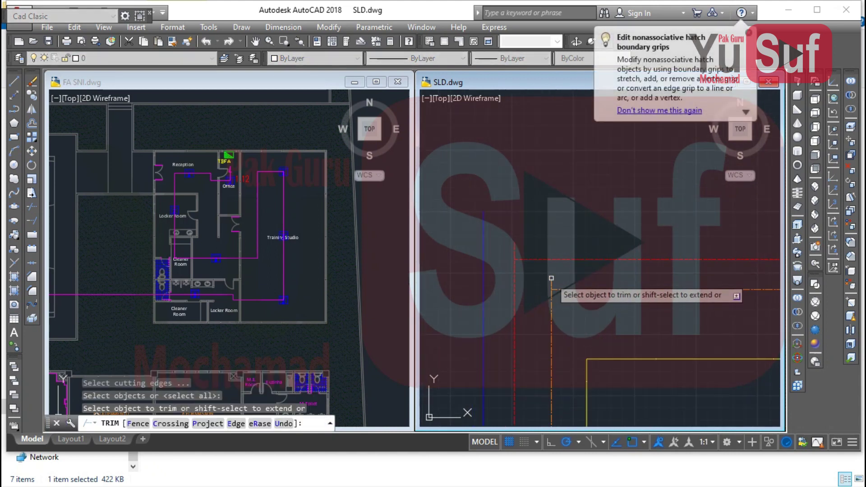
pyautogui.click(551, 279)
pyautogui.press('Escape')
# - Save the SLD.dwg drawing
pyautogui.scroll(-5, 572, 237)
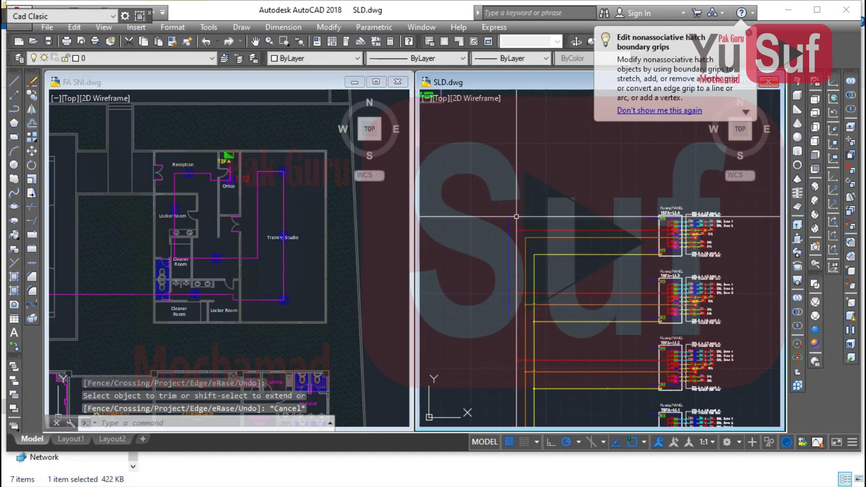
pyautogui.scroll(2, 551, 293)
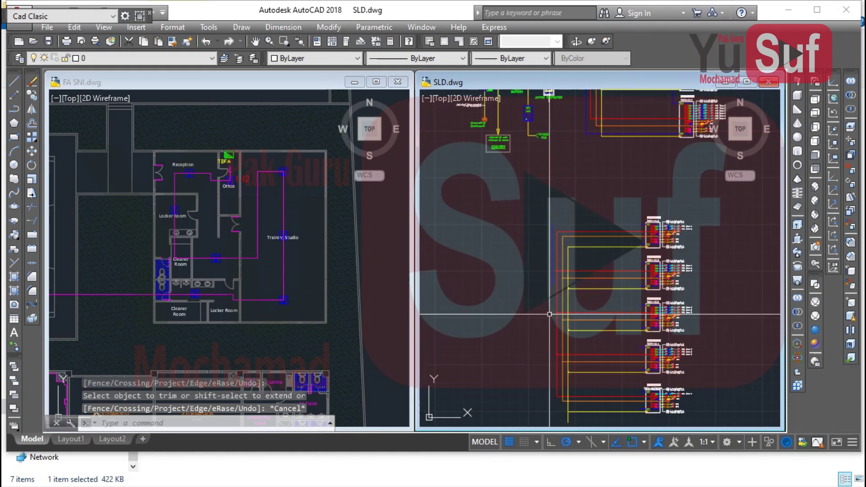
pyautogui.hotkey('ctrl', 's')
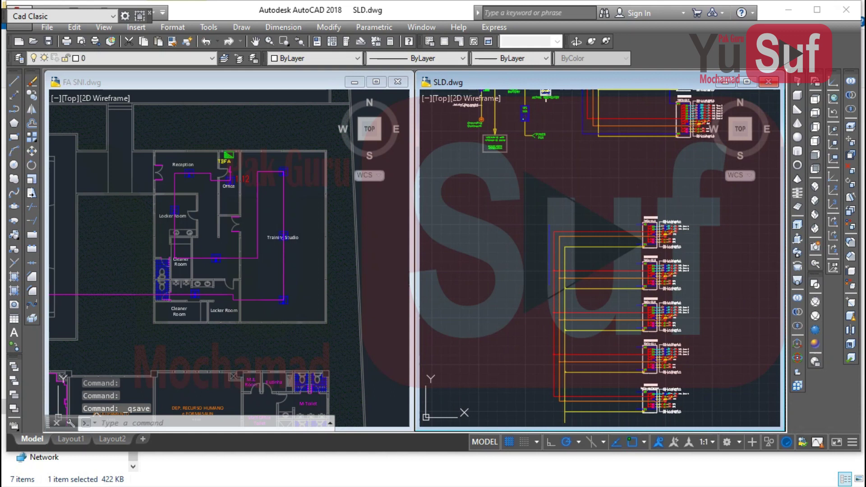
# - Examine the red and orange cable lines entering the TBFA-Lt.4 panel and the layers they are on
pyautogui.scroll(5, 623, 268)
pyautogui.scroll(2, 618, 221)
pyautogui.moveTo(616, 222); pyautogui.dragTo(591, 222, button='middle')
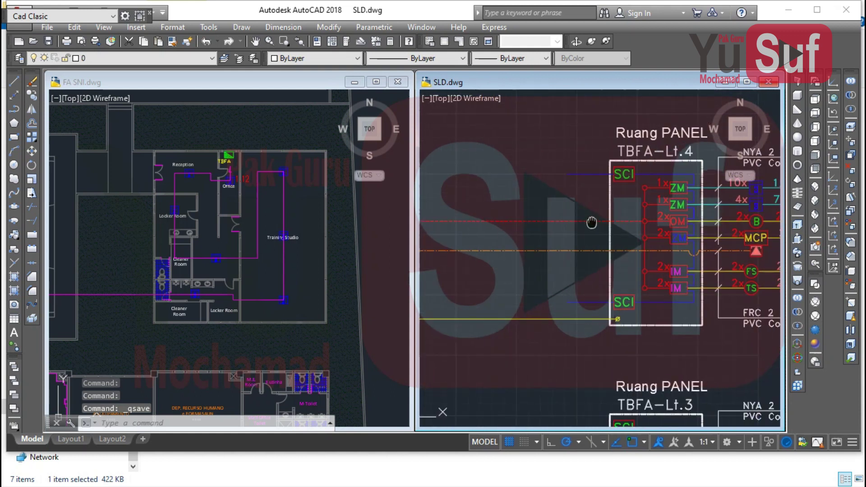
pyautogui.scroll(6, 582, 233)
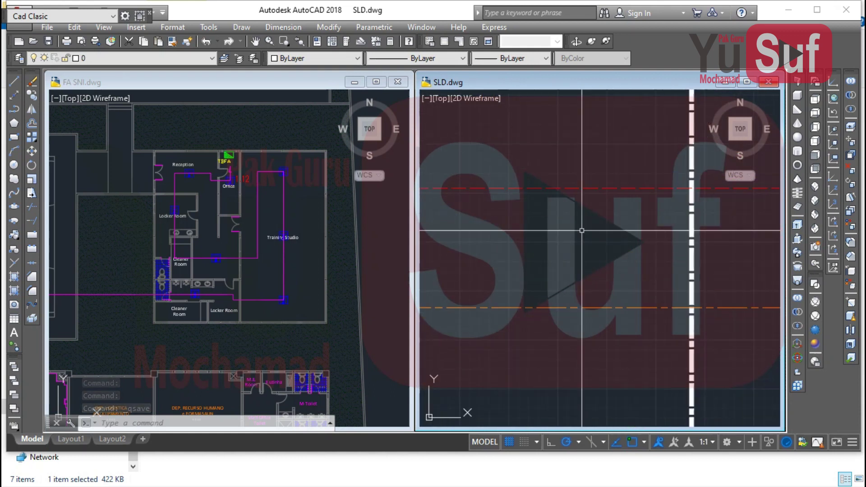
pyautogui.click(581, 230)
pyautogui.click(533, 149)
pyautogui.press('Escape')
pyautogui.click(576, 286)
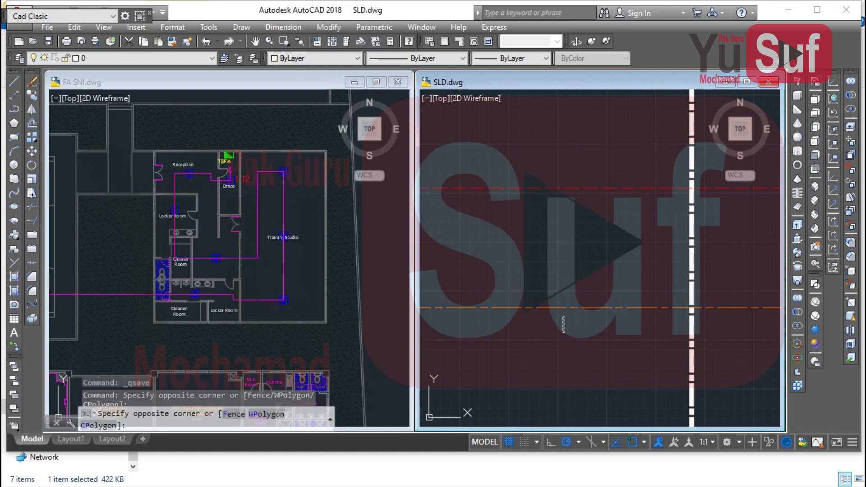
pyautogui.click(562, 324)
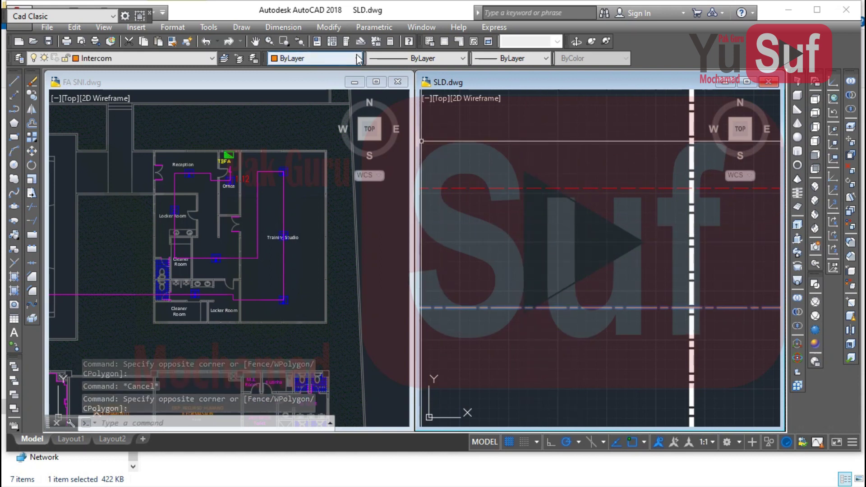
pyautogui.click(358, 59)
pyautogui.click(549, 193)
pyautogui.click(579, 214)
pyautogui.press('Escape')
pyautogui.press('Escape')
pyautogui.moveTo(584, 316); pyautogui.dragTo(543, 199, button='middle')
pyautogui.scroll(3, 543, 190)
pyautogui.scroll(-6, 562, 214)
pyautogui.scroll(-5, 587, 203)
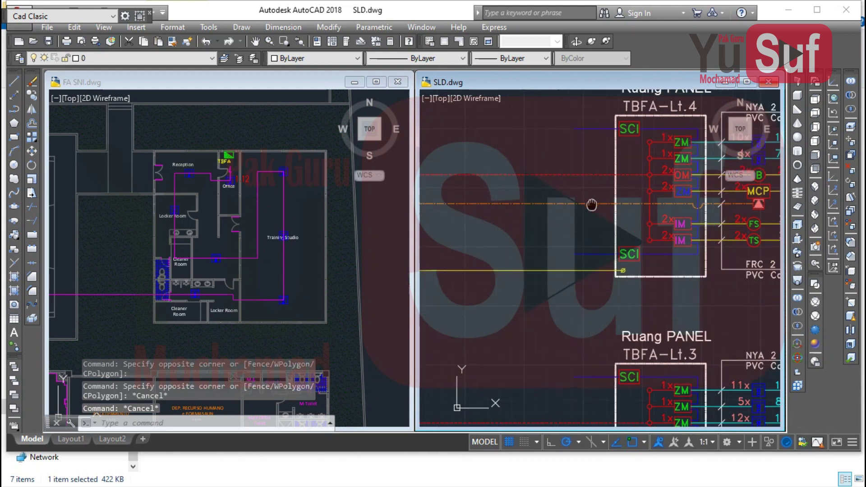
pyautogui.moveTo(591, 193); pyautogui.dragTo(682, 222, button='middle')
pyautogui.moveTo(602, 239)
pyautogui.mouseDown(button='middle')
pyautogui.moveTo(650, 230)
pyautogui.moveTo(553, 192)
pyautogui.moveTo(656, 230)
pyautogui.mouseUp(button='middle')
pyautogui.scroll(5, 555, 182)
pyautogui.click(557, 174)
pyautogui.click(540, 131)
pyautogui.scroll(-8, 570, 192)
pyautogui.scroll(-5, 569, 192)
pyautogui.press('Escape')
# - Copy the upper SERVER equipment with its outgoing cable lines, crossing arcs and junction dots onto the yellow riser of the lower five-panel diagram
pyautogui.moveTo(649, 146); pyautogui.dragTo(617, 214, button='middle')
pyautogui.scroll(4, 628, 179)
pyautogui.moveTo(584, 242); pyautogui.dragTo(602, 242, button='middle')
pyautogui.scroll(-2, 574, 242)
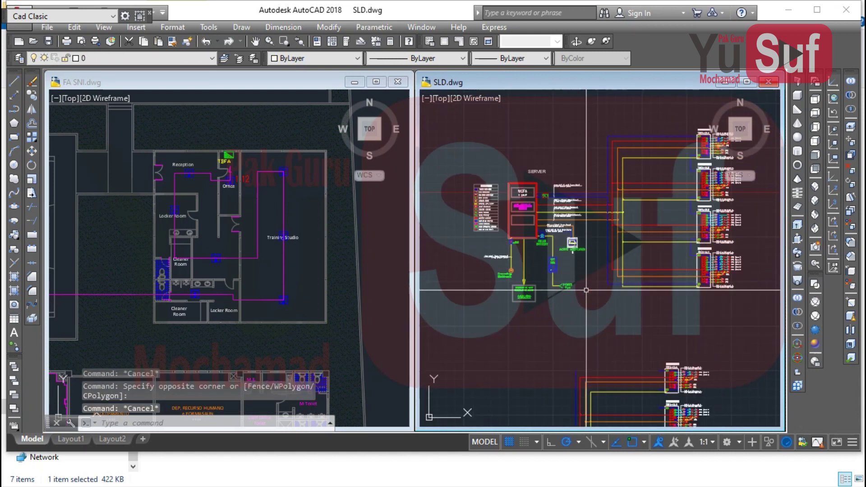
pyautogui.click(587, 303)
pyautogui.click(469, 159)
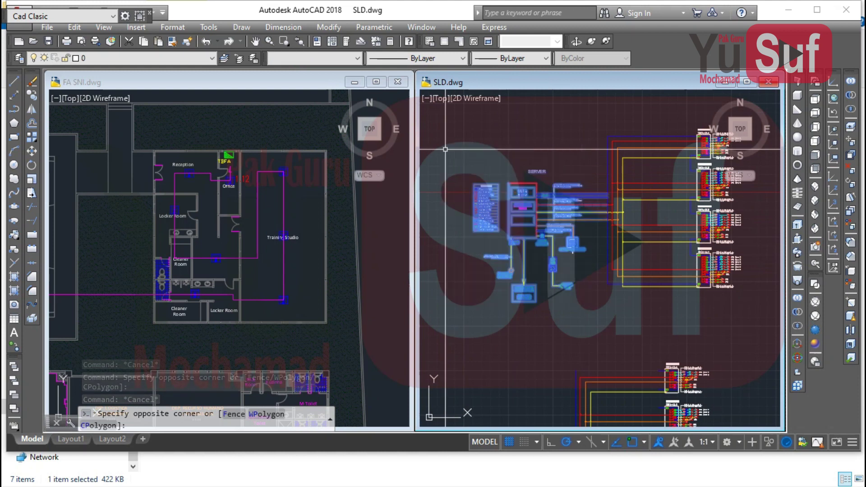
pyautogui.scroll(3, 547, 209)
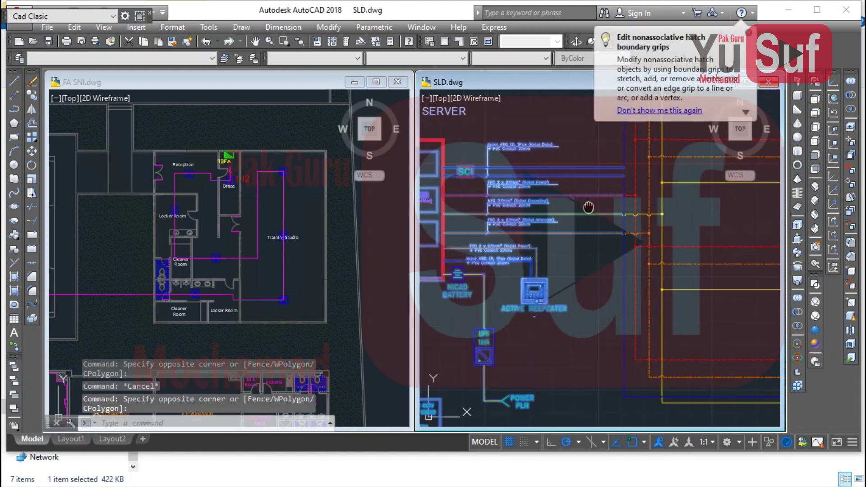
pyautogui.scroll(3, 573, 206)
pyautogui.moveTo(586, 180); pyautogui.dragTo(514, 289, button='middle')
pyautogui.click(594, 252)
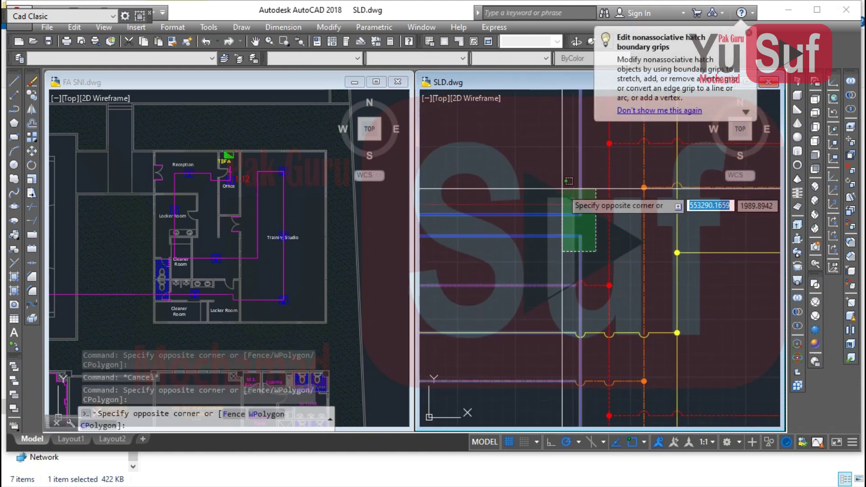
pyautogui.click(559, 193)
pyautogui.scroll(-3, 579, 275)
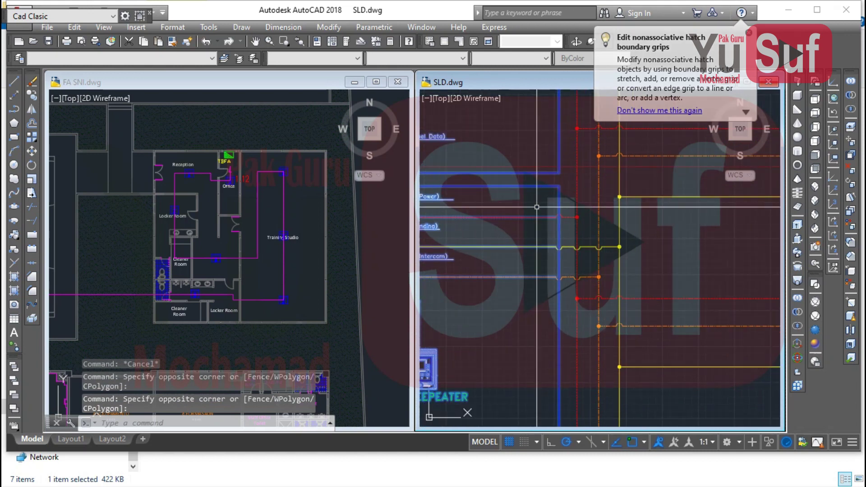
pyautogui.click(535, 206)
pyautogui.click(594, 224)
pyautogui.click(530, 237)
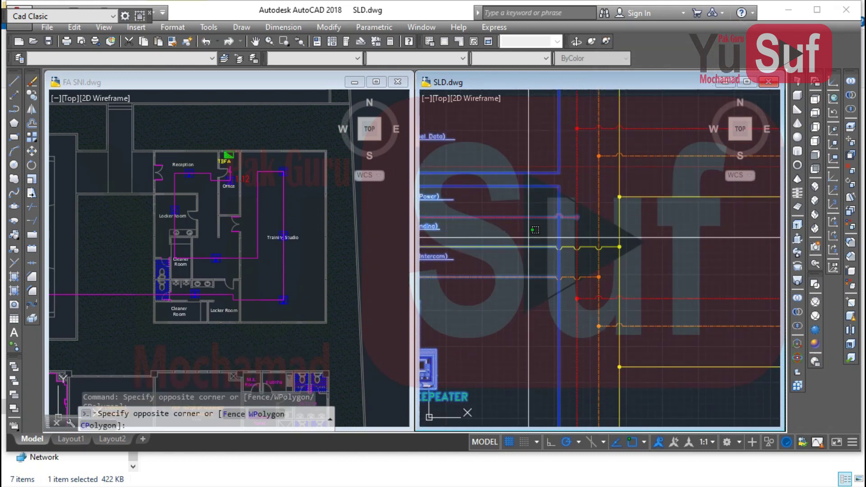
pyautogui.click(640, 256)
pyautogui.click(535, 268)
pyautogui.click(596, 274)
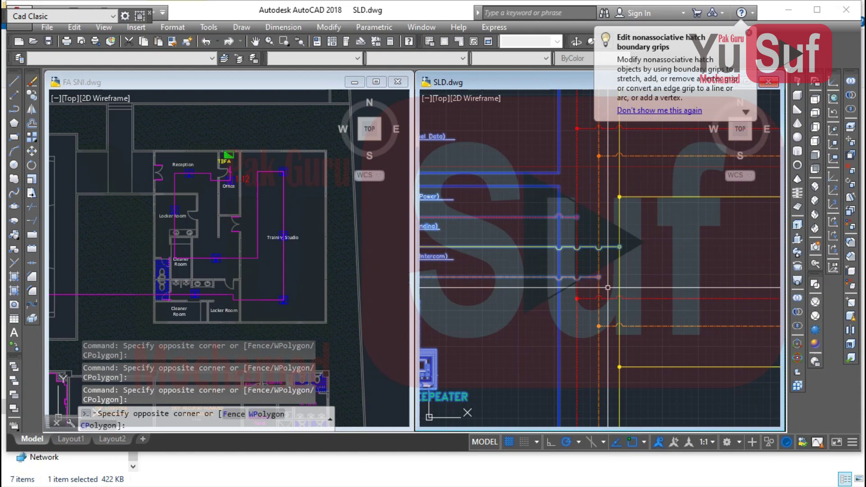
pyautogui.write('co')
pyautogui.press('Return')
pyautogui.scroll(5, 618, 248)
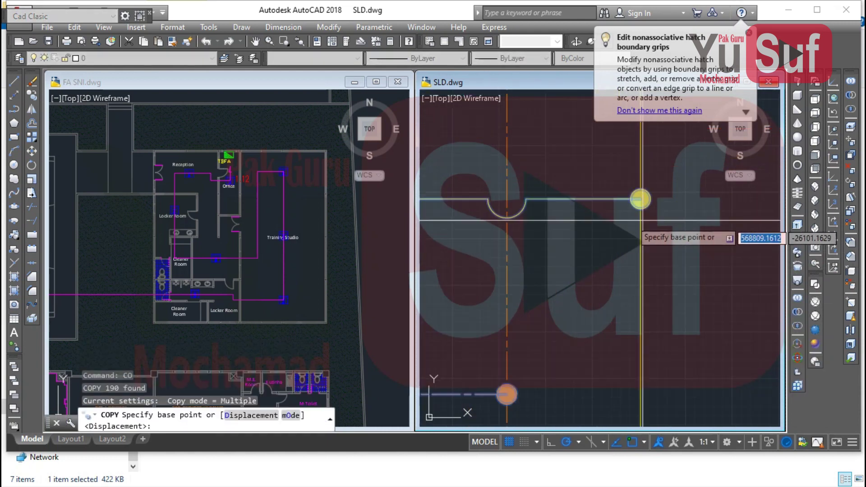
pyautogui.click(640, 199)
pyautogui.scroll(-5, 634, 189)
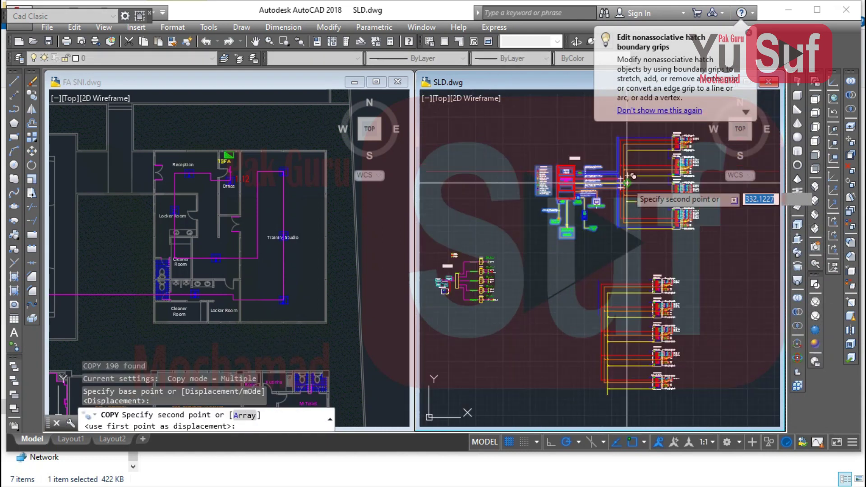
pyautogui.scroll(8, 615, 327)
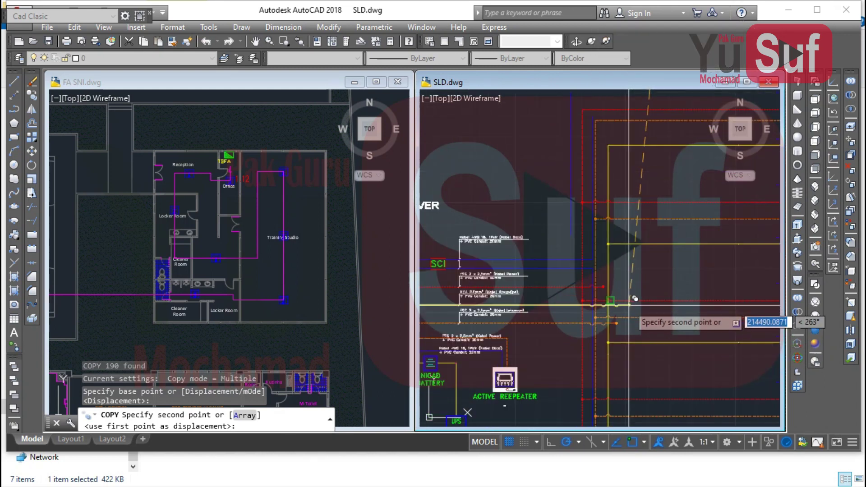
pyautogui.scroll(4, 612, 185)
pyautogui.scroll(-5, 602, 164)
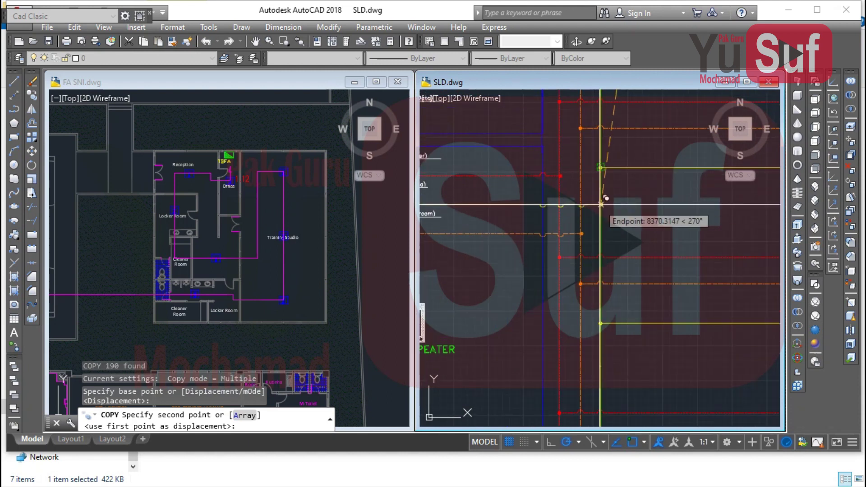
pyautogui.click(601, 204)
pyautogui.scroll(-6, 667, 271)
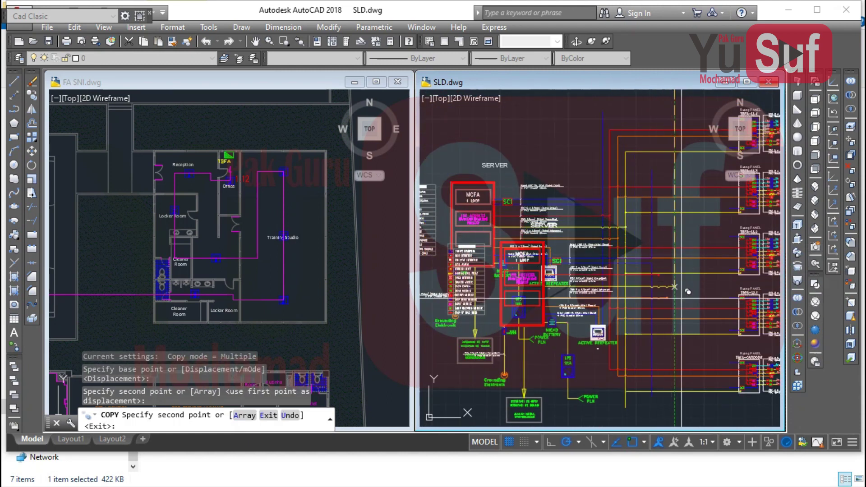
pyautogui.press('Escape')
pyautogui.scroll(-2, 657, 235)
pyautogui.scroll(2, 604, 219)
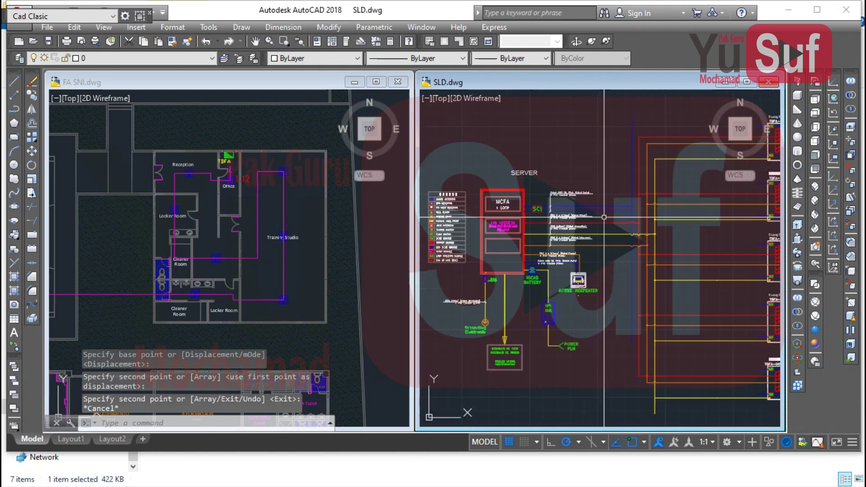
# - Extend the upper blue data line of the lower diagram's TBFA-Lt.4 panel to the blue riser
pyautogui.moveTo(607, 220); pyautogui.dragTo(494, 292, button='middle')
pyautogui.scroll(2, 583, 225)
pyautogui.write('ex')
pyautogui.press('Return')
pyautogui.press('Return')
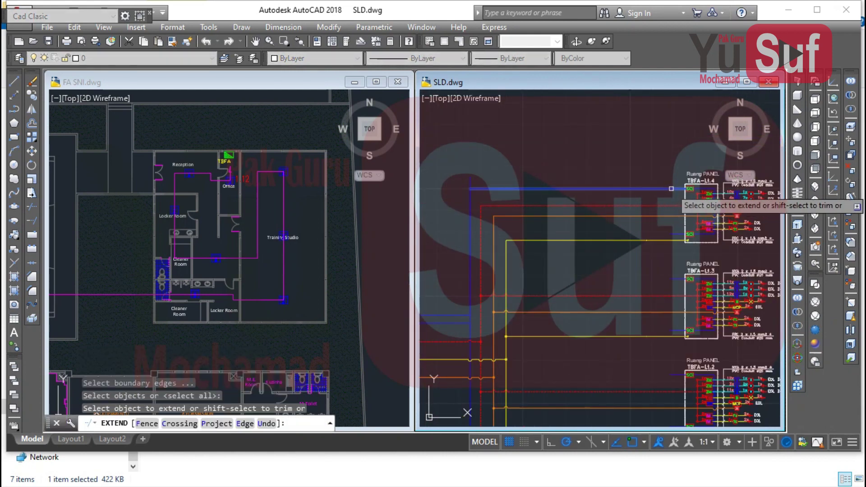
pyautogui.click(671, 188)
pyautogui.press('Escape')
# - Trim the blue riser's overhang above the TBFA-Lt.4 data line
pyautogui.write('tr')
pyautogui.press('Return')
pyautogui.press('Return')
pyautogui.click(478, 178)
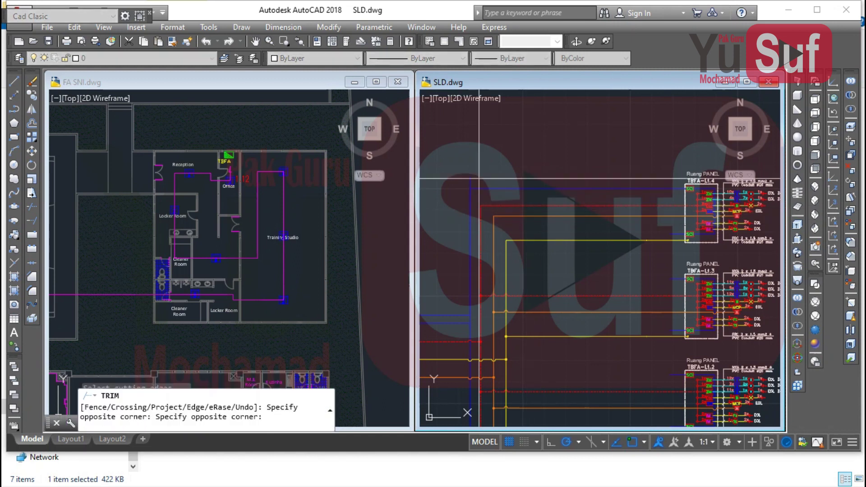
pyautogui.click(480, 180)
pyautogui.scroll(-5, 503, 171)
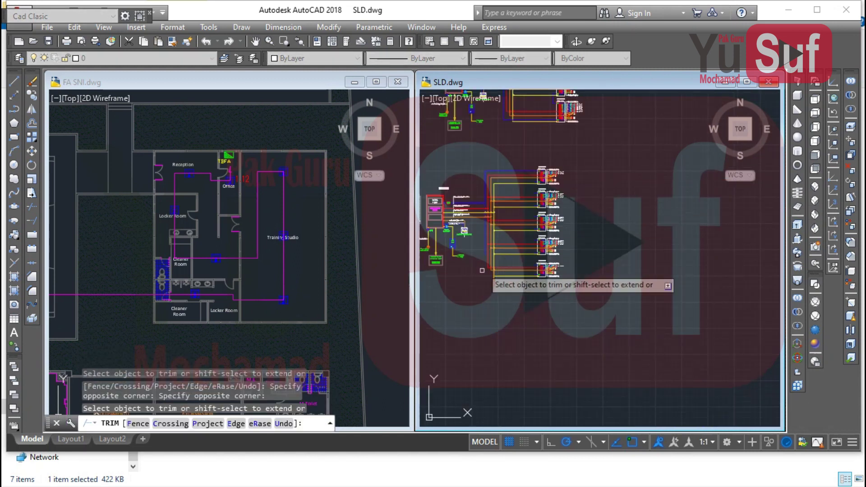
pyautogui.scroll(5, 481, 270)
pyautogui.press('Escape')
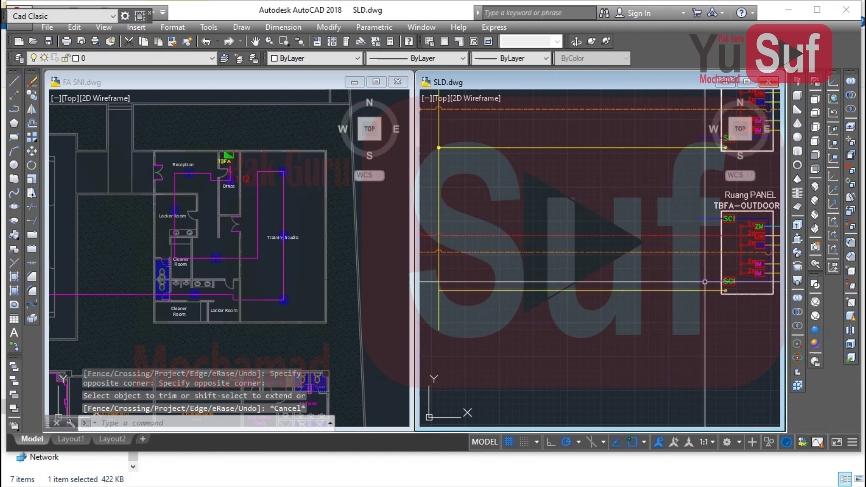
# - Stretch the lower blue data line of TBFA-OUTDOOR past the blue riser, and extend the riser down to it
pyautogui.click(704, 280)
pyautogui.click(697, 280)
pyautogui.scroll(-3, 698, 281)
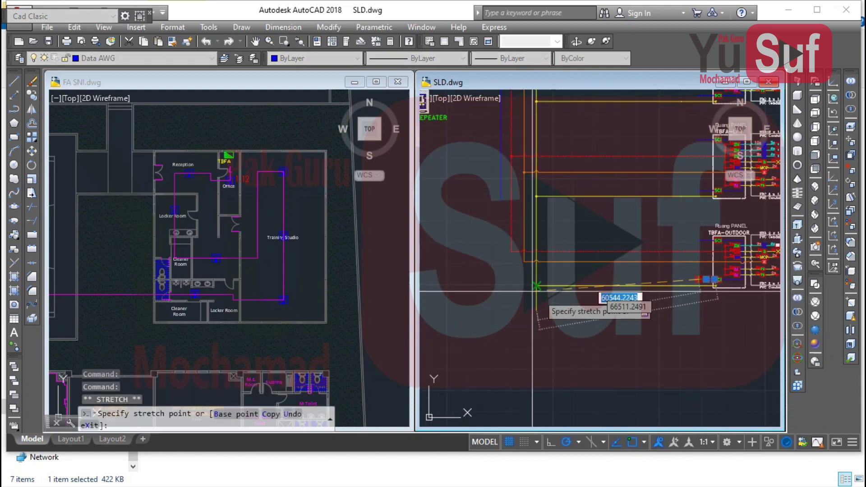
pyautogui.press('Escape')
pyautogui.press('Escape')
pyautogui.write('e')
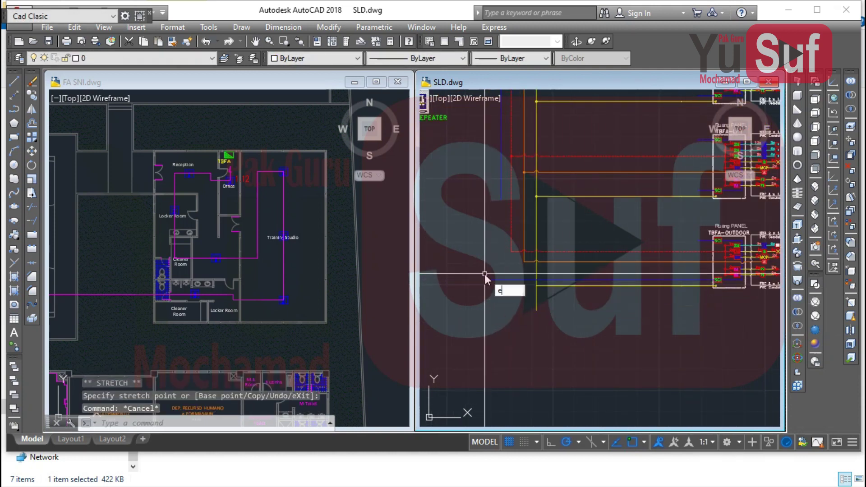
pyautogui.write('x')
pyautogui.press('Return')
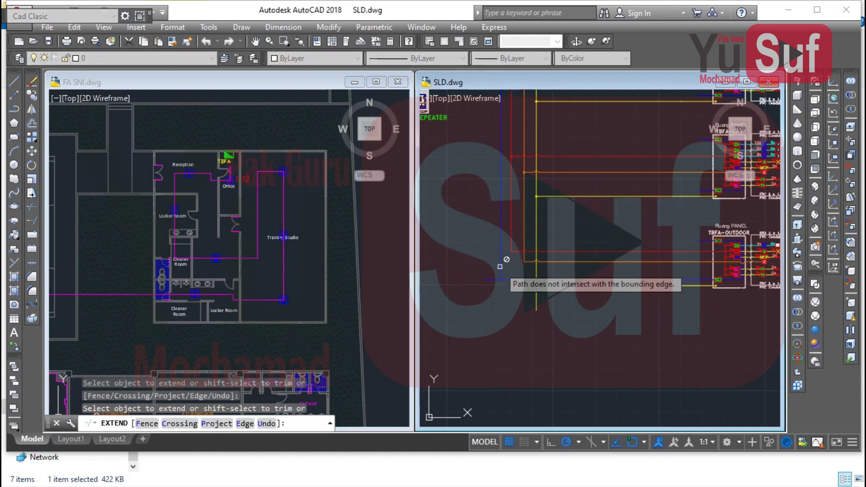
pyautogui.press('Escape')
pyautogui.write('tr')
pyautogui.press('Return')
pyautogui.click(489, 292)
pyautogui.click(464, 247)
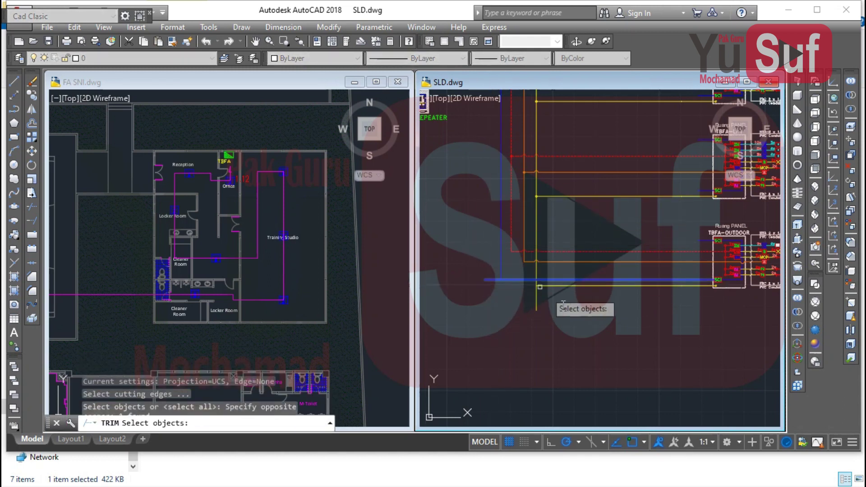
pyautogui.press('Escape')
# - Trim the blue line's overhang beyond its riser and the yellow riser's overhang below the TBFA-OUTDOOR line, then save the drawing
pyautogui.write('tr')
pyautogui.press('Return')
pyautogui.press('Return')
pyautogui.click(494, 289)
pyautogui.click(466, 262)
pyautogui.click(567, 301)
pyautogui.click(501, 282)
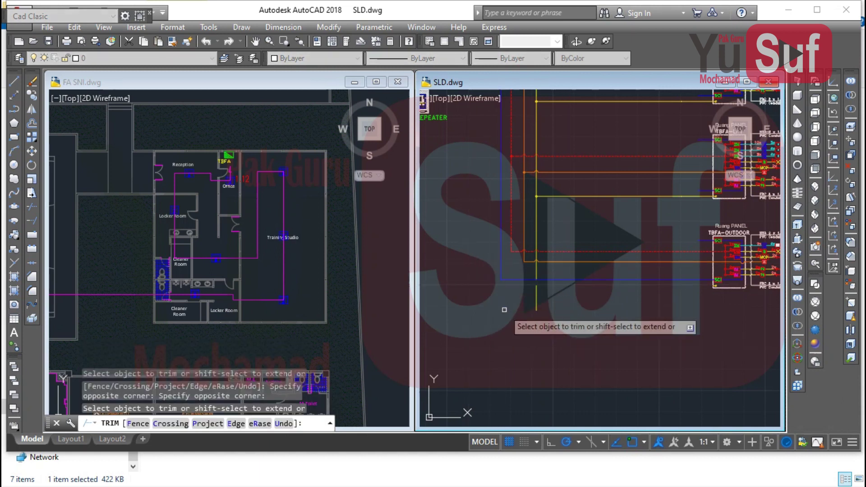
pyautogui.scroll(4, 509, 307)
pyautogui.press('Escape')
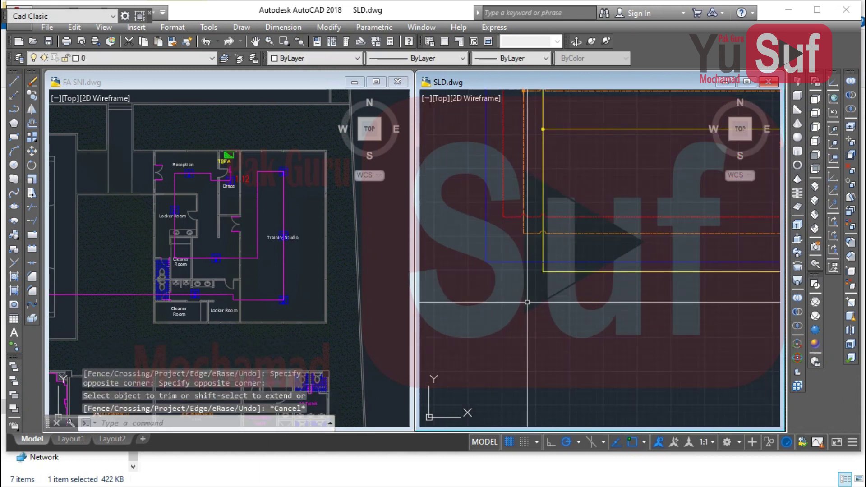
pyautogui.hotkey('ctrl', 's')
pyautogui.scroll(-4, 516, 220)
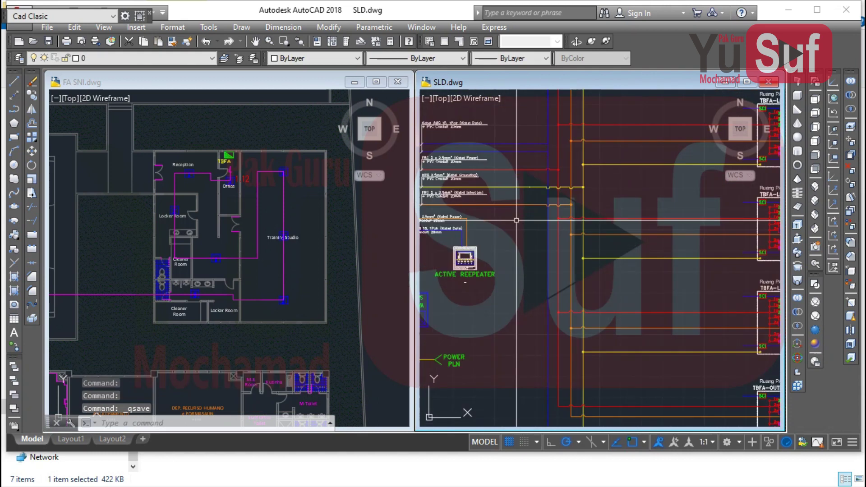
# - Stretch the lower end of the upper blue riser to the upper blue SERVER data line and save the drawing
pyautogui.moveTo(531, 231); pyautogui.dragTo(617, 252, button='middle')
pyautogui.scroll(4, 652, 153)
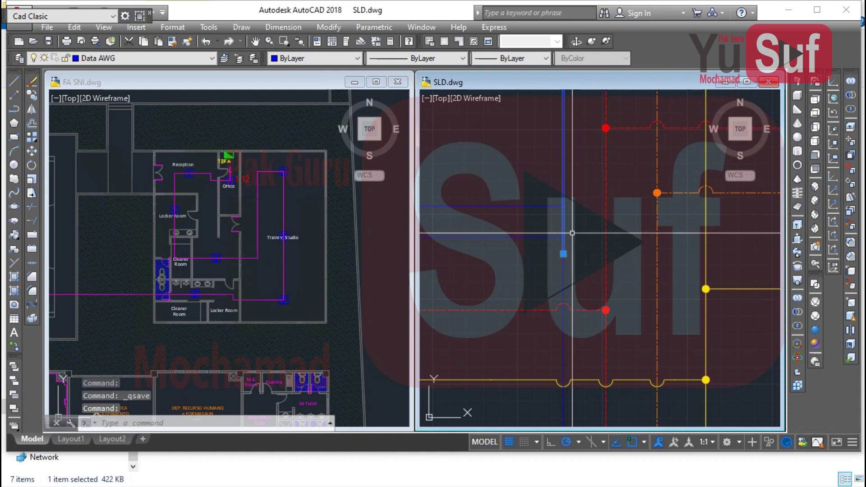
pyautogui.click(563, 254)
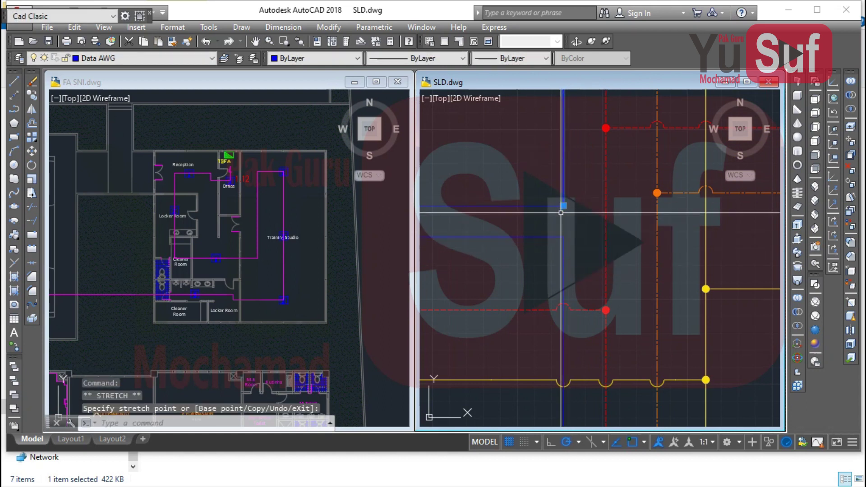
pyautogui.press('Escape')
pyautogui.hotkey('ctrl', 's')
# - Copy the short blue vertical line inside TBFA-Lt.3 to the outer end of the lower SCI line of TBFA-Lt.4
pyautogui.scroll(-5, 575, 264)
pyautogui.moveTo(574, 264); pyautogui.dragTo(522, 271, button='middle')
pyautogui.scroll(8, 679, 211)
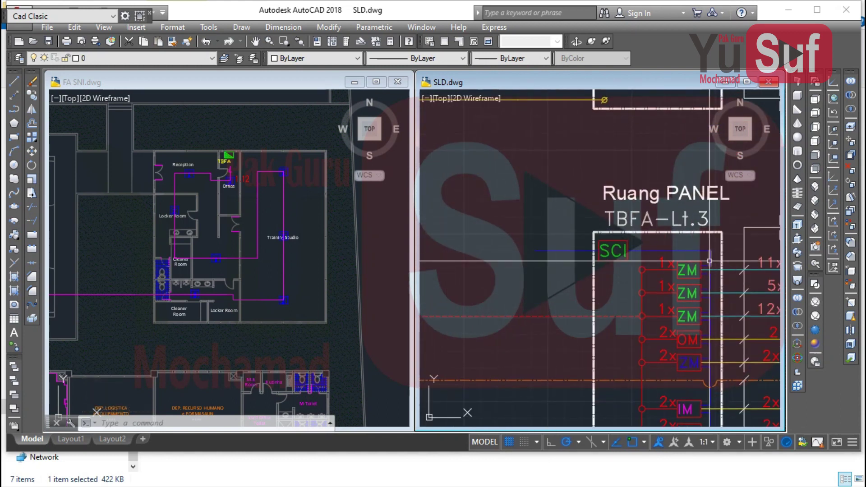
pyautogui.write('co')
pyautogui.press('Return')
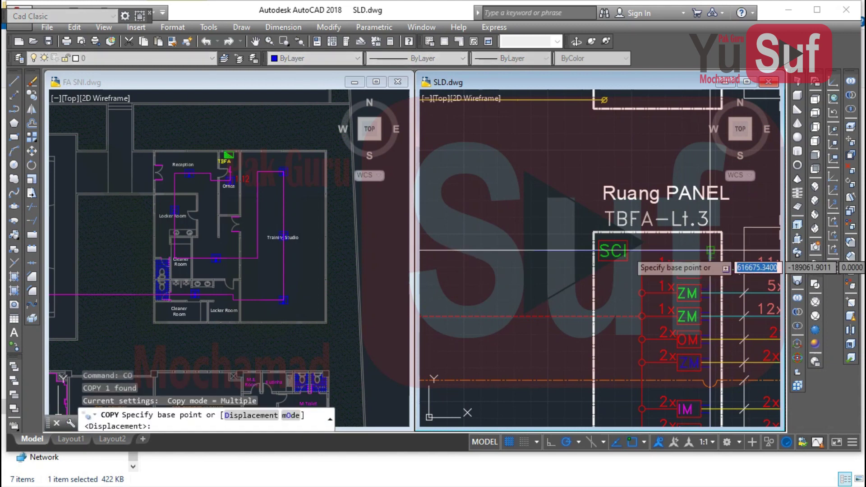
pyautogui.click(710, 251)
pyautogui.moveTo(606, 194); pyautogui.dragTo(675, 306, button='middle')
pyautogui.click(604, 197)
pyautogui.press('Escape')
# - Stretch the copied blue vertical line down to the upper SCI line of TBFA-Lt.3
pyautogui.click(604, 197)
pyautogui.click(603, 204)
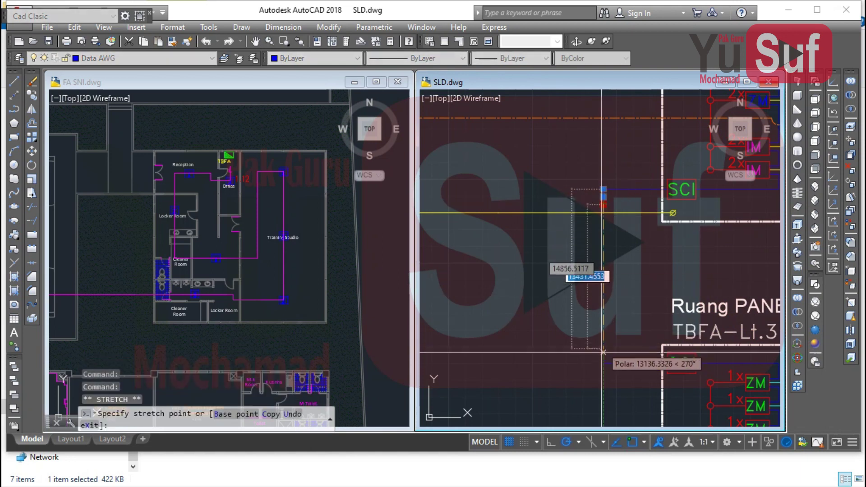
pyautogui.click(603, 363)
# - Copy the blue vertical link to the lower SCI lines of TBFA-Lt.3, TBFA-Lt.2 and TBFA-Lt.1
pyautogui.click(566, 273)
pyautogui.write('co')
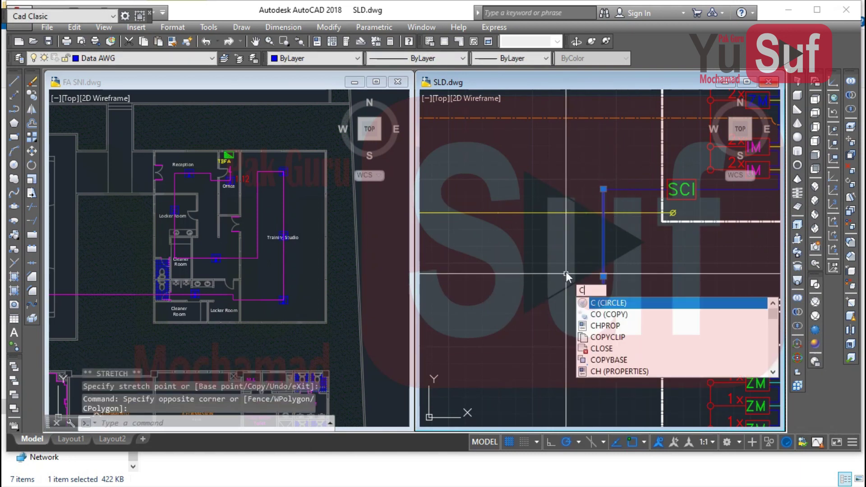
pyautogui.press('Return')
pyautogui.click(603, 188)
pyautogui.scroll(-5, 615, 176)
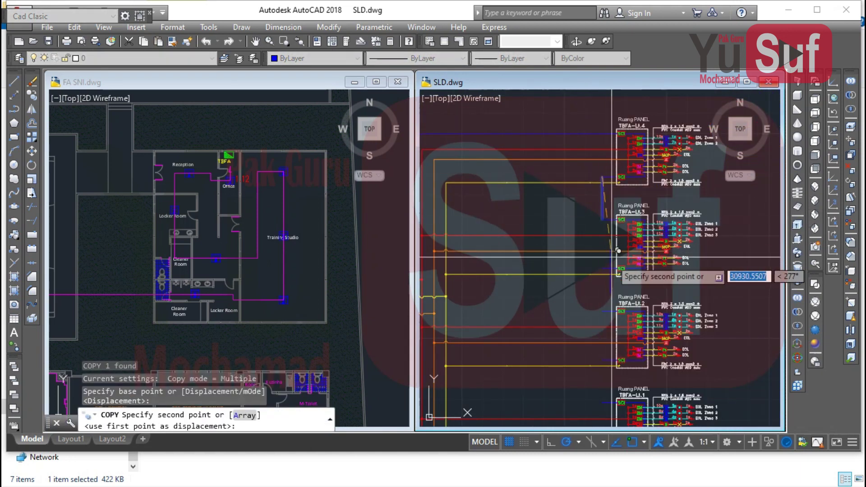
pyautogui.click(611, 262)
pyautogui.moveTo(626, 307); pyautogui.dragTo(586, 181, button='middle')
pyautogui.click(559, 232)
pyautogui.moveTo(559, 232); pyautogui.dragTo(551, 173, button='middle')
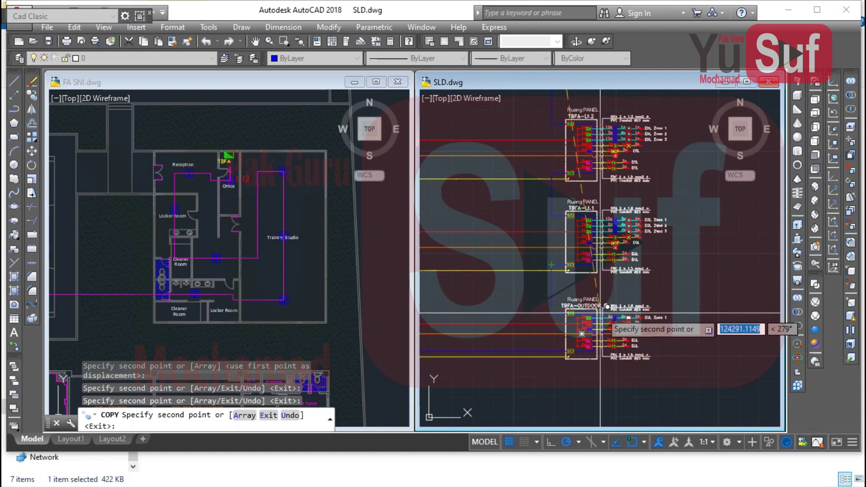
pyautogui.scroll(5, 553, 323)
pyautogui.press('Escape')
# - Extend the blue vertical link below TBFA-Lt.1 to the upper SCI line of TBFA-OUTDOOR
pyautogui.write('ex')
pyautogui.press('Return')
pyautogui.press('Return')
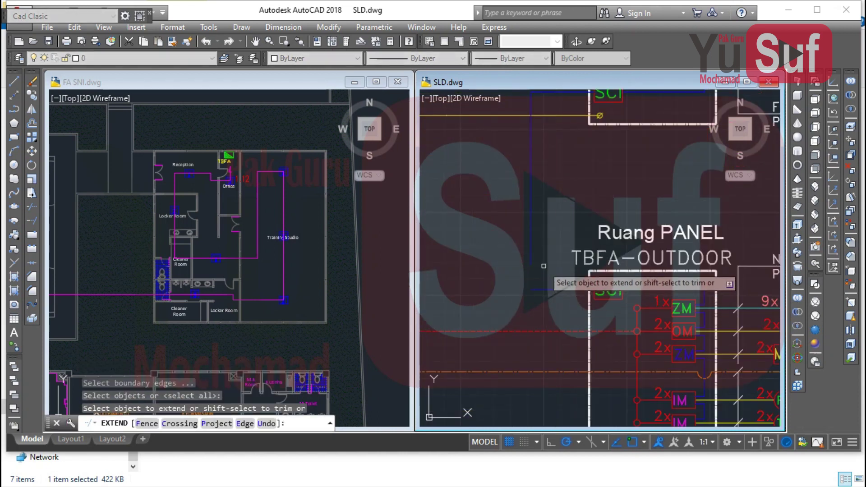
pyautogui.click(541, 264)
pyautogui.click(504, 229)
pyautogui.press('Escape')
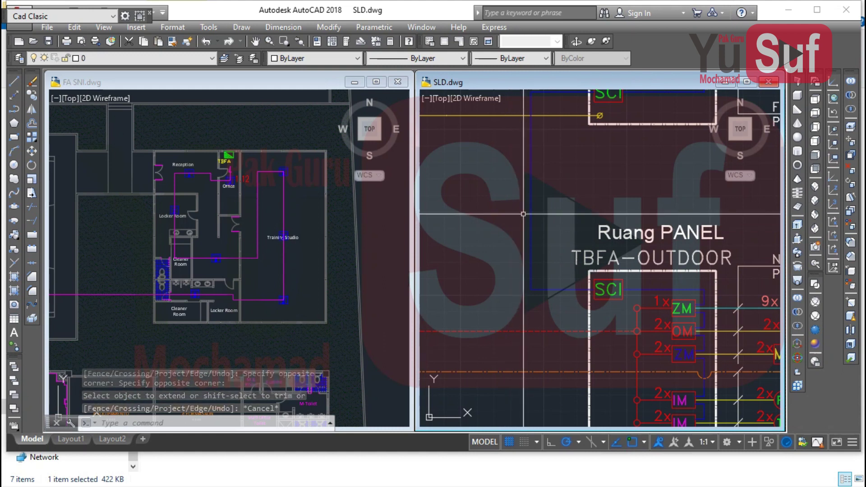
pyautogui.scroll(-6, 531, 237)
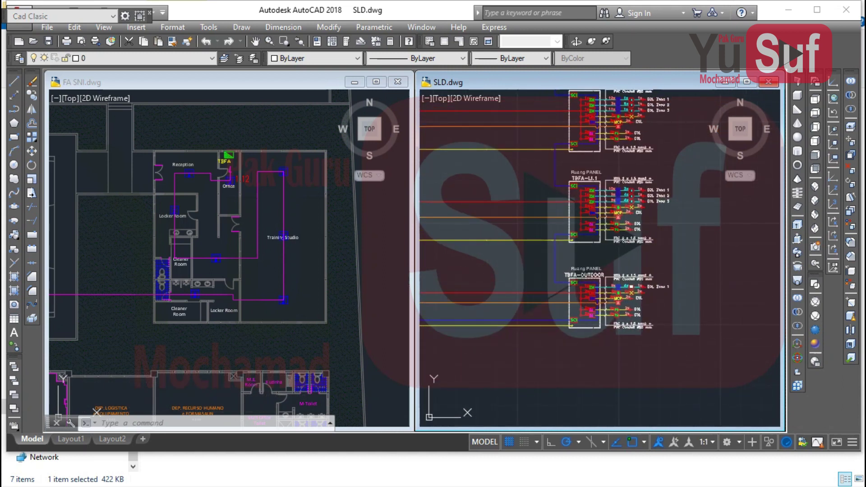
# - Save the SLD.dwg drawing with its completed SCI links
pyautogui.scroll(6, 619, 213)
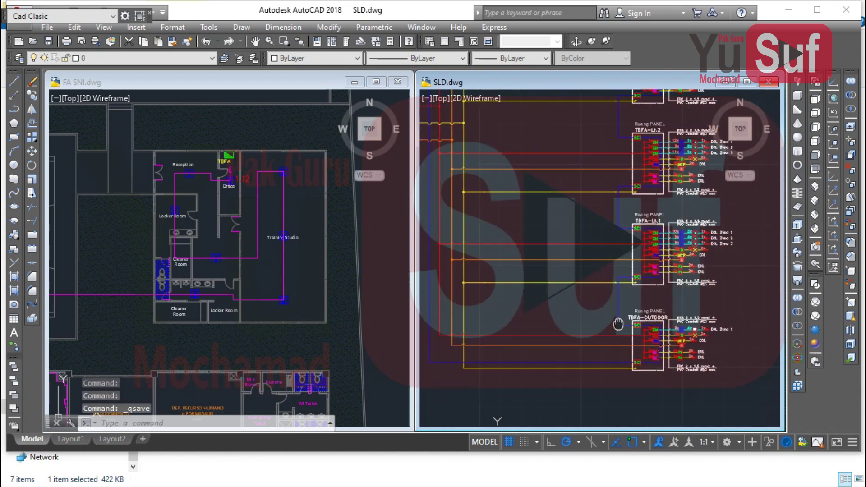
pyautogui.click(581, 259)
pyautogui.scroll(-6, 591, 260)
pyautogui.moveTo(600, 260); pyautogui.dragTo(630, 318, button='middle')
pyautogui.moveTo(584, 246); pyautogui.dragTo(670, 206, button='middle')
pyautogui.press('Escape')
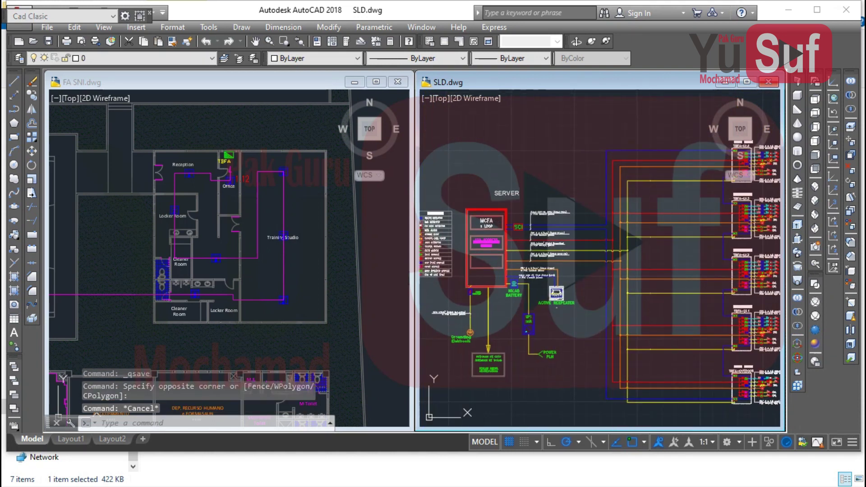
pyautogui.hotkey('ctrl', 's')
pyautogui.moveTo(501, 237); pyautogui.dragTo(530, 232, button='middle')
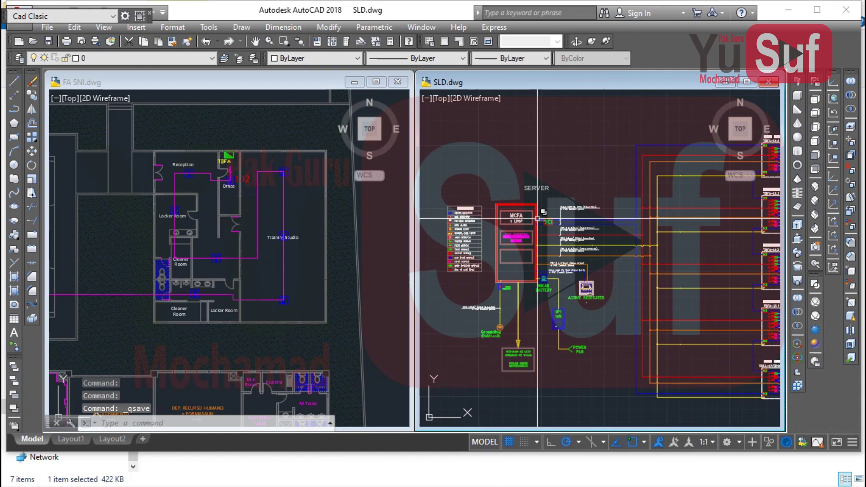
pyautogui.moveTo(495, 267); pyautogui.dragTo(523, 257, button='middle')
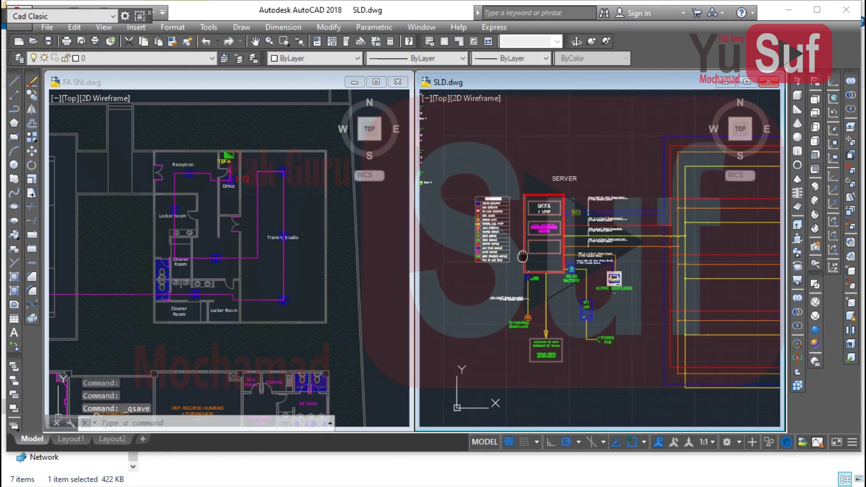
# - Switch to FA SNI.dwg and examine the site plan and the row of building floor plans
pyautogui.click(318, 230)
pyautogui.scroll(-4, 287, 229)
pyautogui.scroll(-5, 287, 230)
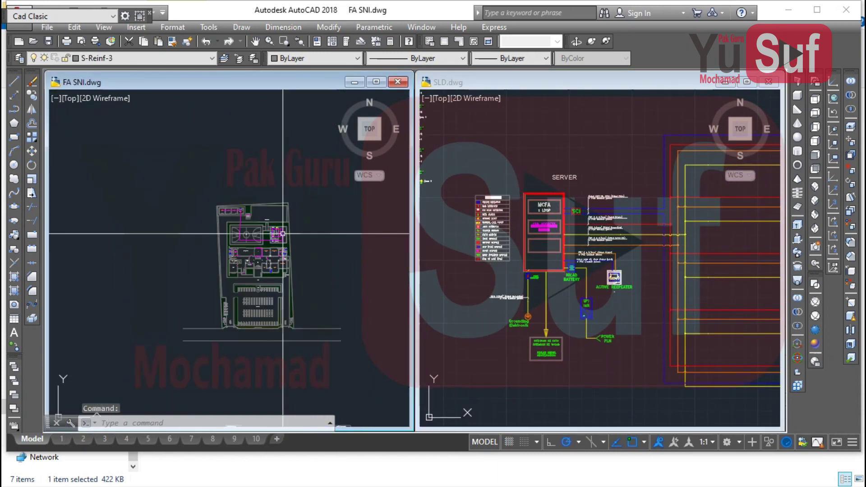
pyautogui.scroll(6, 243, 284)
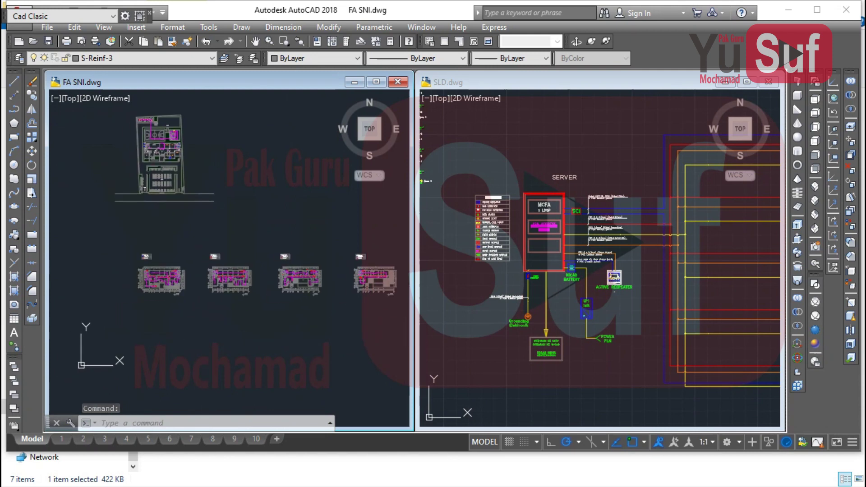
pyautogui.scroll(-4, 238, 275)
pyautogui.moveTo(237, 275); pyautogui.dragTo(193, 284, button='middle')
pyautogui.scroll(2, 303, 280)
pyautogui.scroll(-3, 303, 280)
pyautogui.moveTo(303, 280); pyautogui.dragTo(181, 263, button='middle')
pyautogui.scroll(5, 219, 266)
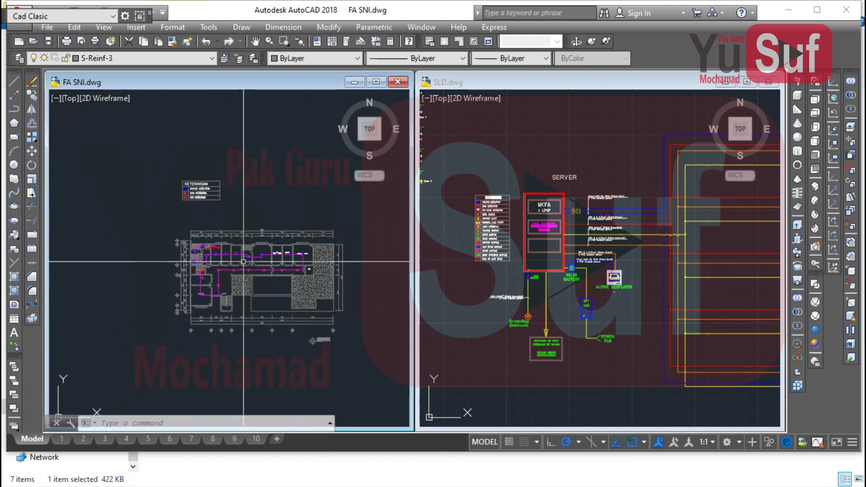
# - Compare the MCFA panel under SERVER in SLD.dwg with the Data Center IT Room area of the FA SNI.dwg floor plan
pyautogui.click(516, 175)
pyautogui.moveTo(516, 175)
pyautogui.mouseDown(button='middle')
pyautogui.moveTo(504, 164)
pyautogui.moveTo(543, 190)
pyautogui.mouseUp(button='middle')
pyautogui.scroll(3, 541, 186)
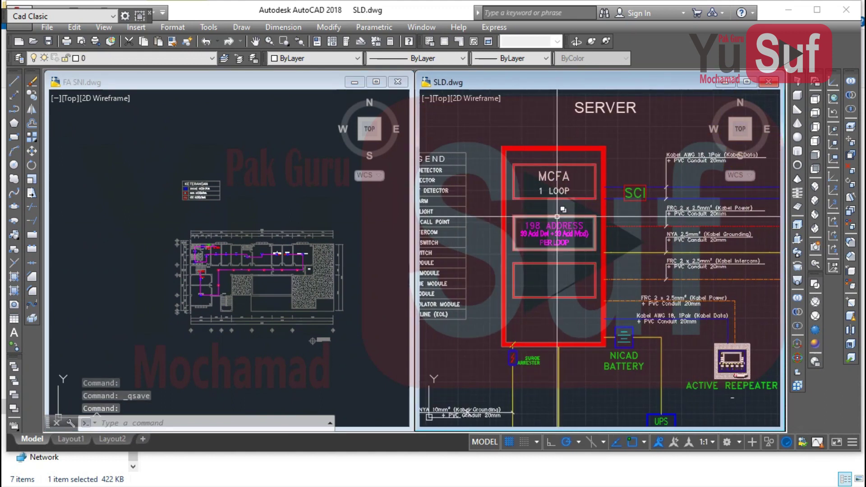
pyautogui.click(305, 277)
pyautogui.scroll(8, 270, 262)
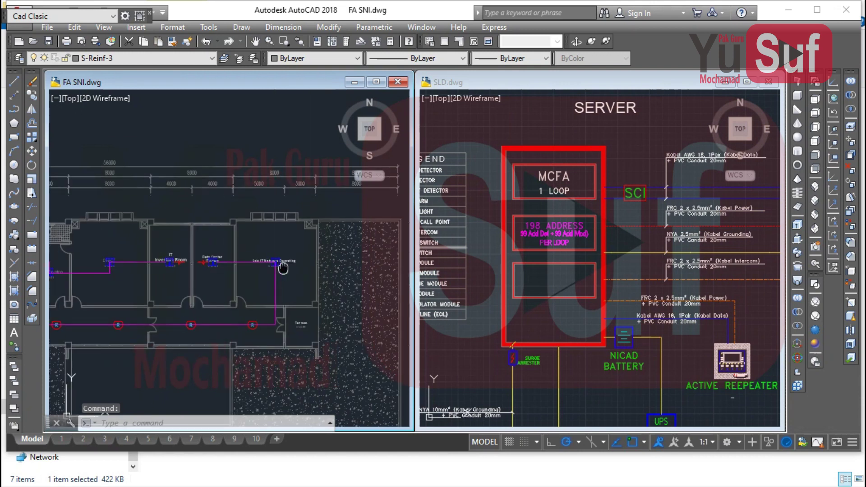
pyautogui.moveTo(262, 253); pyautogui.dragTo(322, 252, button='middle')
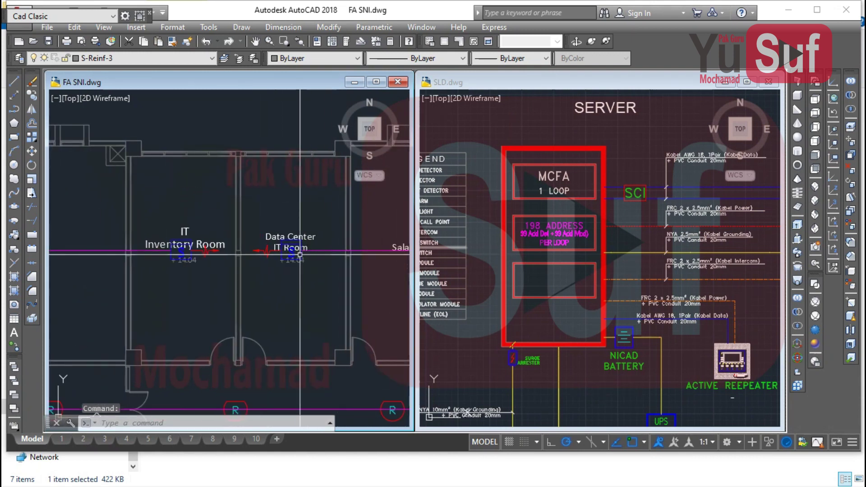
pyautogui.scroll(-2, 246, 261)
pyautogui.scroll(2, 315, 257)
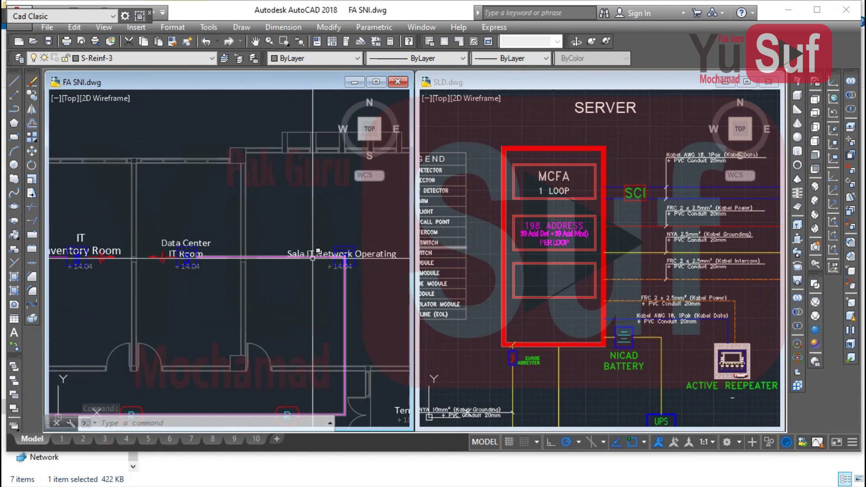
pyautogui.scroll(-2, 272, 252)
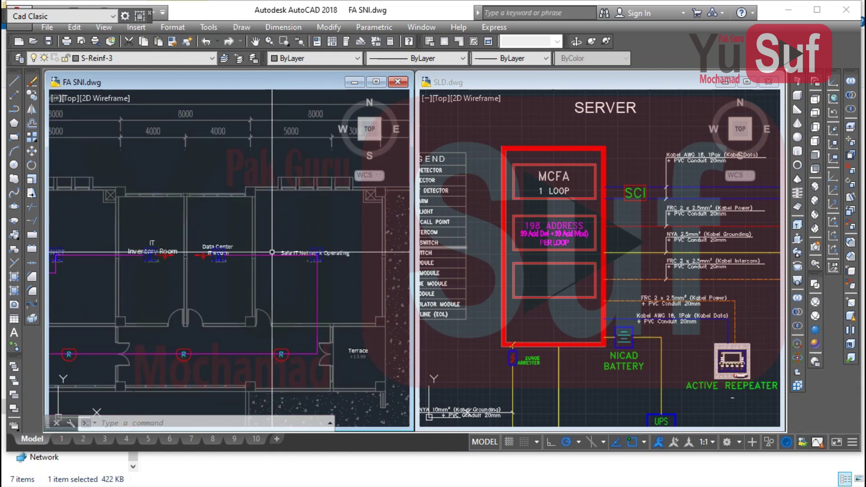
pyautogui.scroll(-2, 272, 252)
# - Examine the MCFA panel in SLD.dwg and the Kabel AWG 18, 1Pair (Kabel Data) label on its outgoing blue lines
pyautogui.click(544, 206)
pyautogui.scroll(-4, 544, 206)
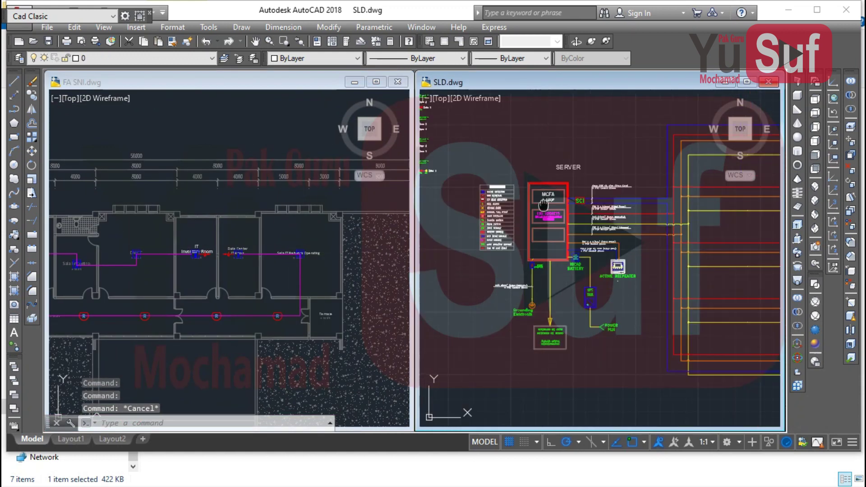
pyautogui.scroll(4, 543, 210)
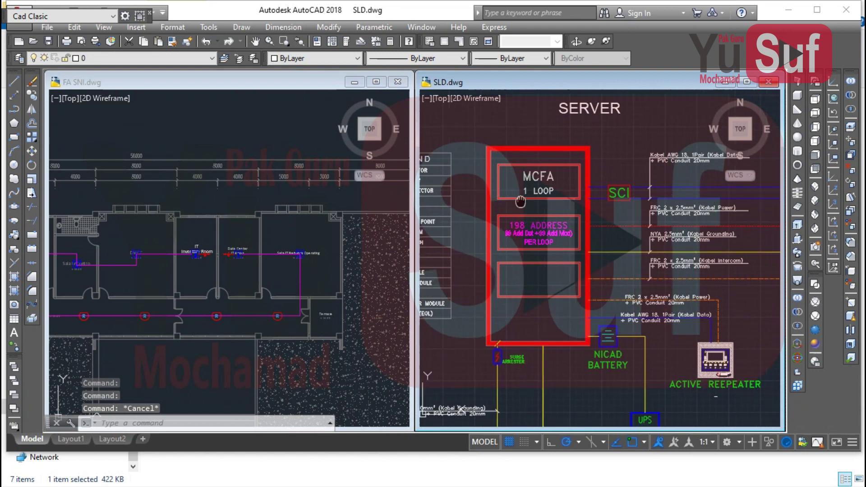
pyautogui.scroll(-4, 501, 195)
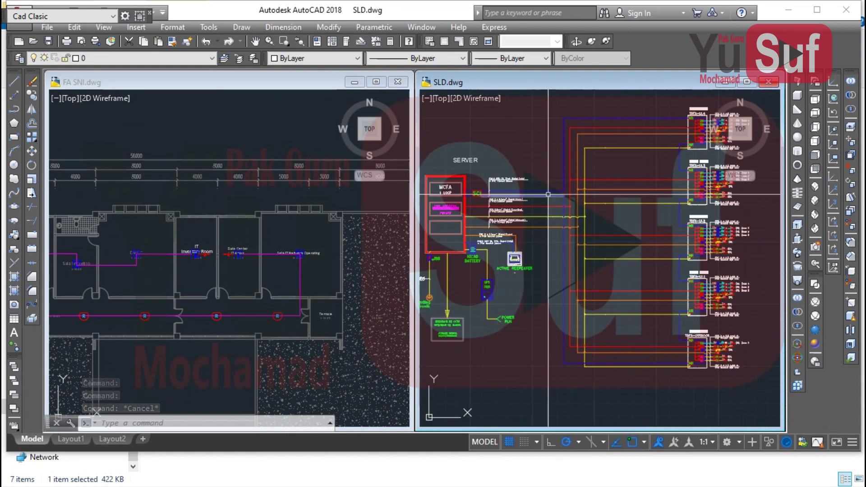
pyautogui.moveTo(612, 131); pyautogui.dragTo(601, 142, button='middle')
pyautogui.scroll(6, 558, 191)
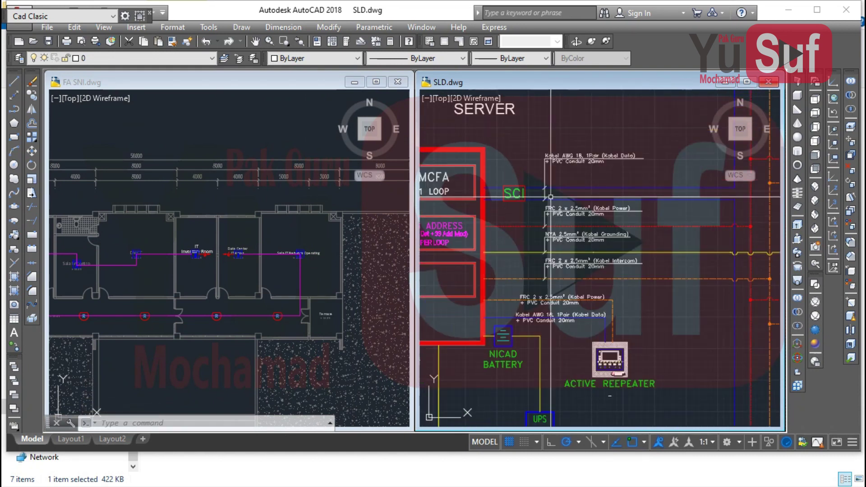
pyautogui.moveTo(558, 191); pyautogui.dragTo(532, 248, button='middle')
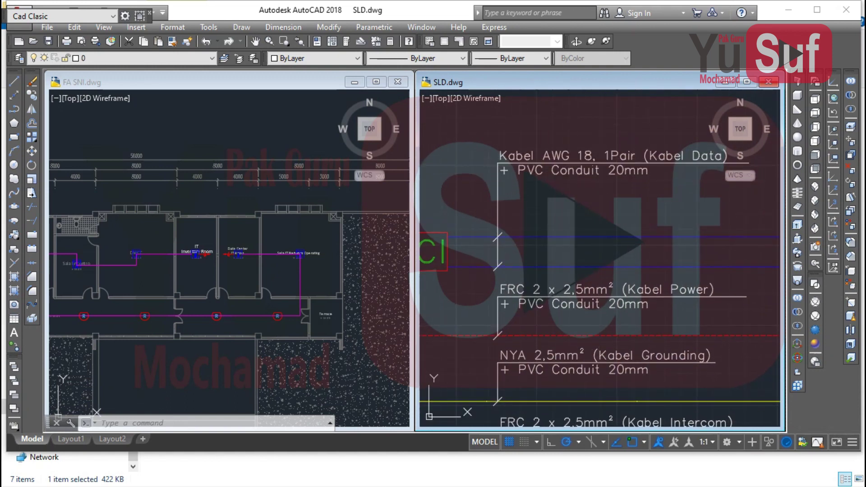
pyautogui.moveTo(599, 158); pyautogui.dragTo(532, 176, button='middle')
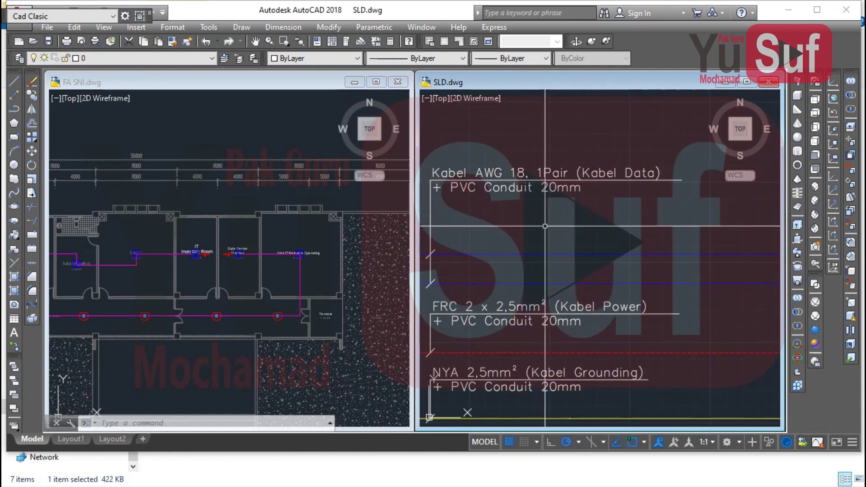
# - Follow the blue data line from the MCFA to TBFA-Lt.4 and examine that panel's SCI connections
pyautogui.scroll(-2, 560, 223)
pyautogui.scroll(2, 460, 228)
pyautogui.scroll(-3, 499, 230)
pyautogui.moveTo(561, 230); pyautogui.dragTo(487, 264, button='middle')
pyautogui.moveTo(712, 145); pyautogui.dragTo(568, 131, button='middle')
pyautogui.scroll(2, 568, 130)
pyautogui.scroll(4, 506, 147)
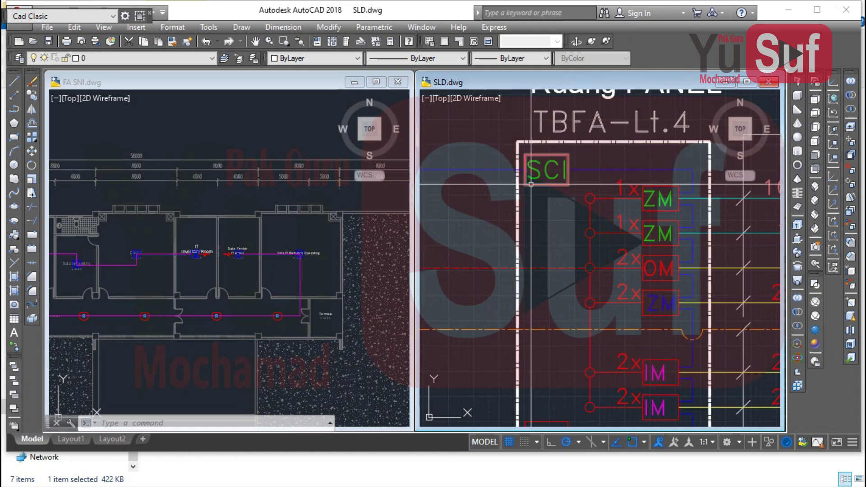
pyautogui.scroll(-2, 530, 184)
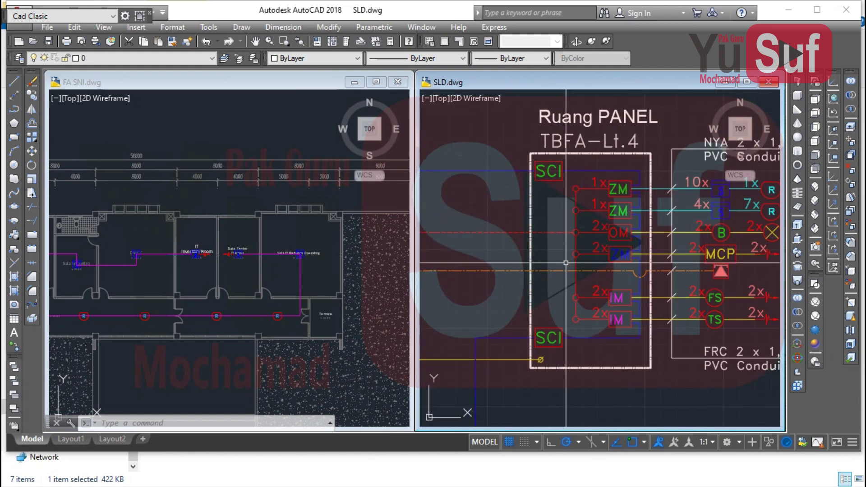
pyautogui.moveTo(561, 217); pyautogui.dragTo(565, 221, button='middle')
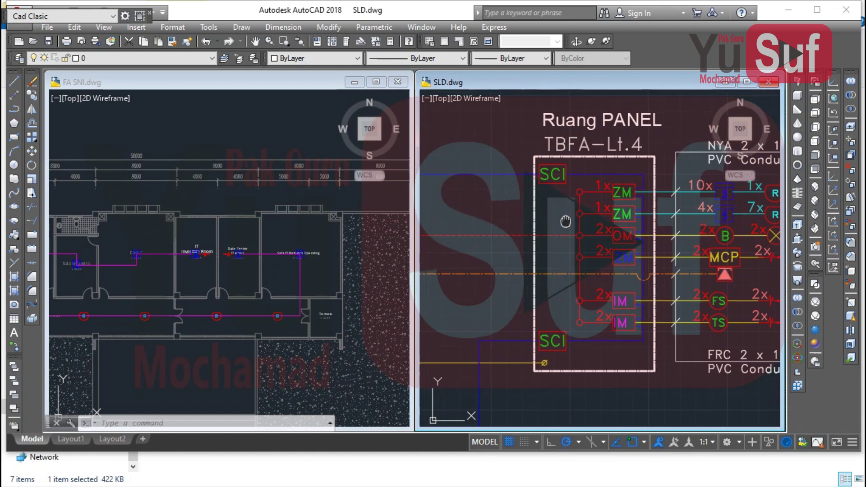
pyautogui.scroll(2, 569, 189)
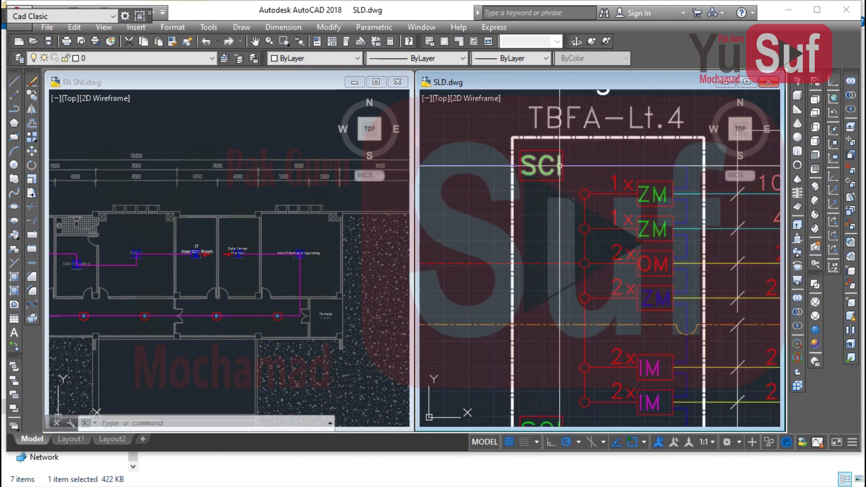
pyautogui.scroll(-2, 648, 195)
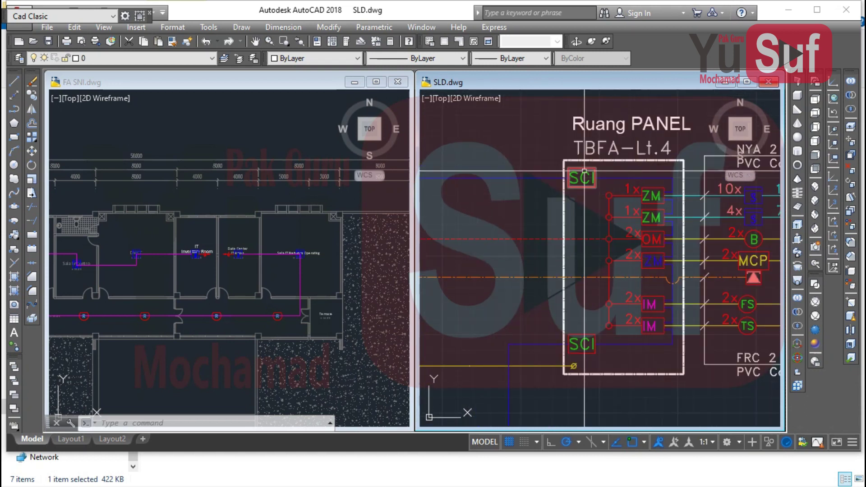
# - Trace the lines from TBFA-Lt.4 back toward the MCFA side and return to the TBFA-Lt.4 panel
pyautogui.scroll(-1, 583, 331)
pyautogui.moveTo(534, 278); pyautogui.dragTo(749, 219, button='middle')
pyautogui.moveTo(500, 243); pyautogui.dragTo(680, 223, button='middle')
pyautogui.moveTo(429, 307); pyautogui.dragTo(744, 220, button='middle')
pyautogui.scroll(3, 649, 242)
pyautogui.moveTo(625, 259); pyautogui.dragTo(609, 164, button='middle')
pyautogui.scroll(1, 551, 348)
pyautogui.moveTo(631, 356); pyautogui.dragTo(491, 297, button='middle')
pyautogui.scroll(-5, 491, 296)
pyautogui.moveTo(608, 280); pyautogui.dragTo(544, 185, button='middle')
pyautogui.scroll(6, 544, 185)
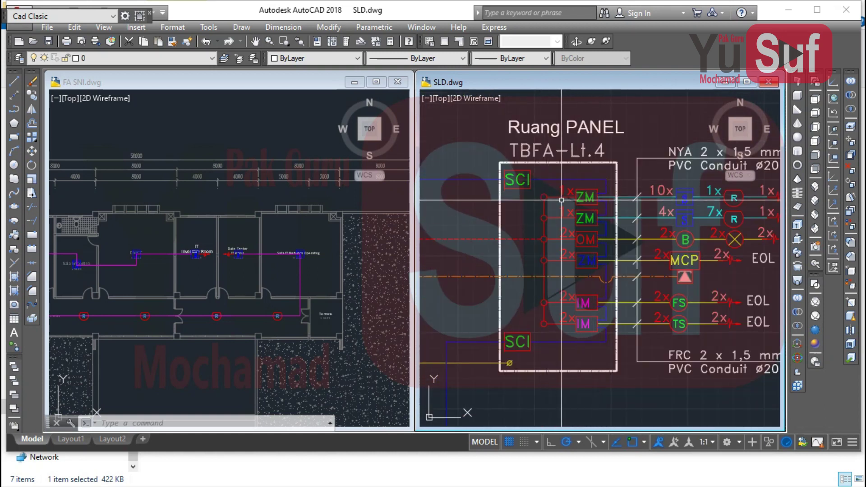
# - Trace the blue data loop through the modules and SCI links from TBFA-Lt.4 down to TBFA-OUTDOOR
pyautogui.scroll(2, 599, 201)
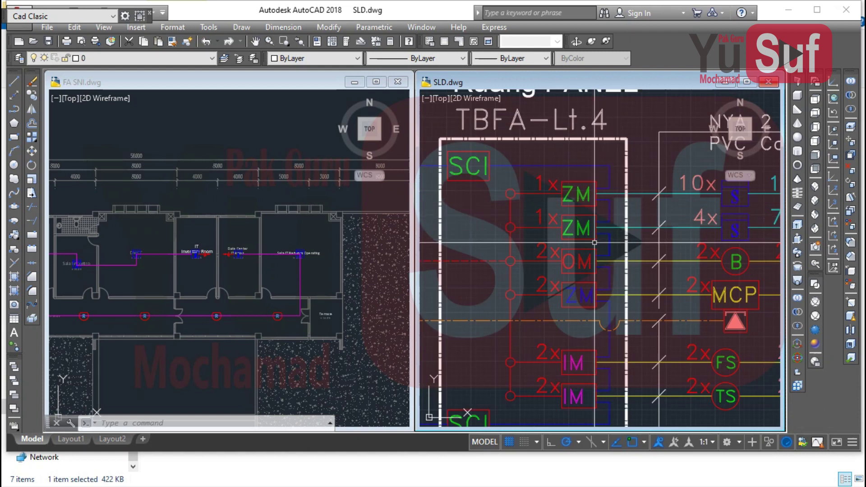
pyautogui.moveTo(583, 297); pyautogui.dragTo(585, 225, button='middle')
pyautogui.scroll(-5, 614, 273)
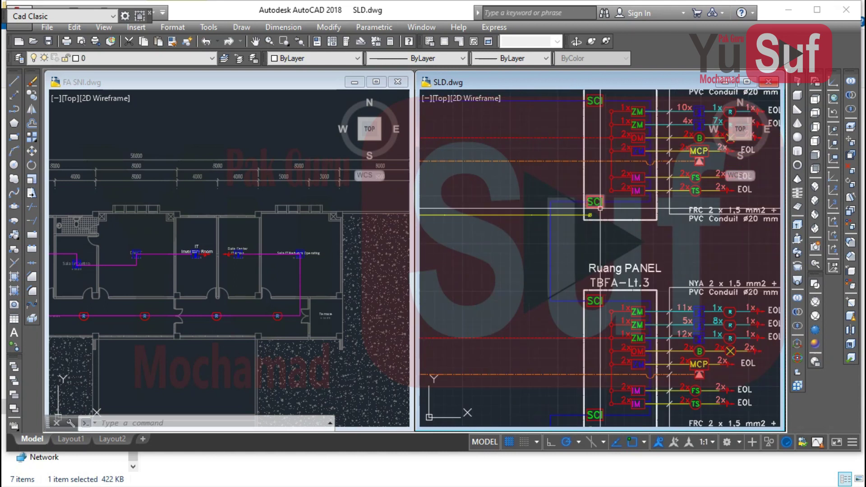
pyautogui.moveTo(552, 300); pyautogui.dragTo(550, 230, button='middle')
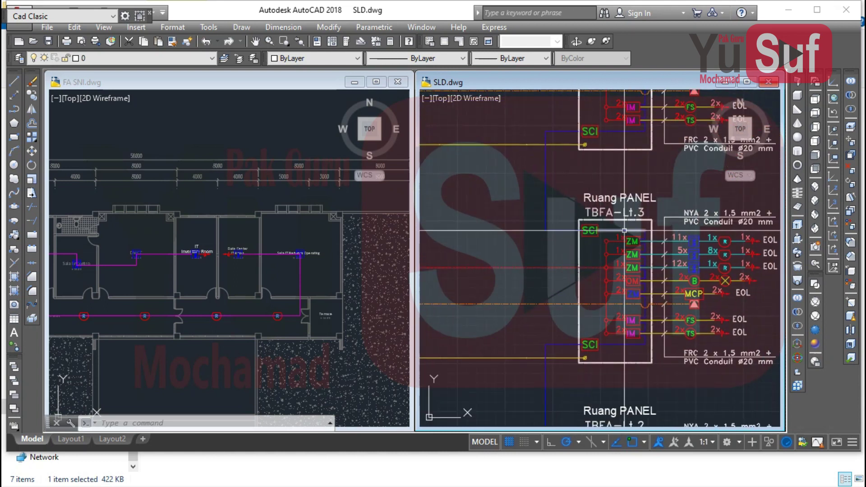
pyautogui.moveTo(614, 284); pyautogui.dragTo(576, 150, button='middle')
pyautogui.moveTo(585, 278); pyautogui.dragTo(585, 141, button='middle')
pyautogui.moveTo(616, 341); pyautogui.dragTo(620, 169, button='middle')
pyautogui.moveTo(587, 299); pyautogui.dragTo(601, 122, button='middle')
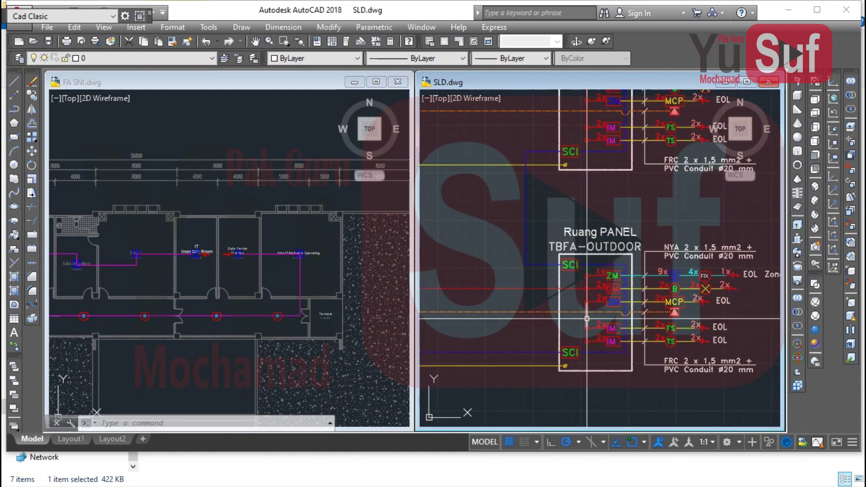
pyautogui.scroll(-5, 702, 382)
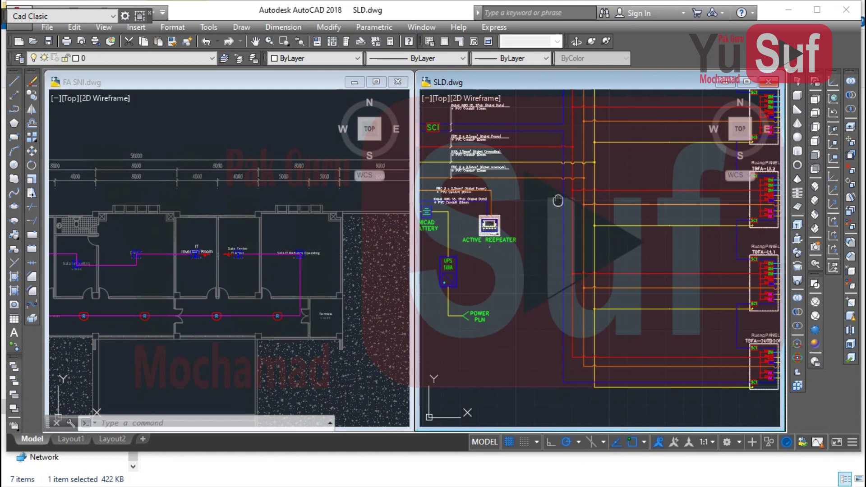
# - Examine the data, power, grounding and intercom cable labels on the lines leaving the MCFA panel
pyautogui.scroll(5, 516, 197)
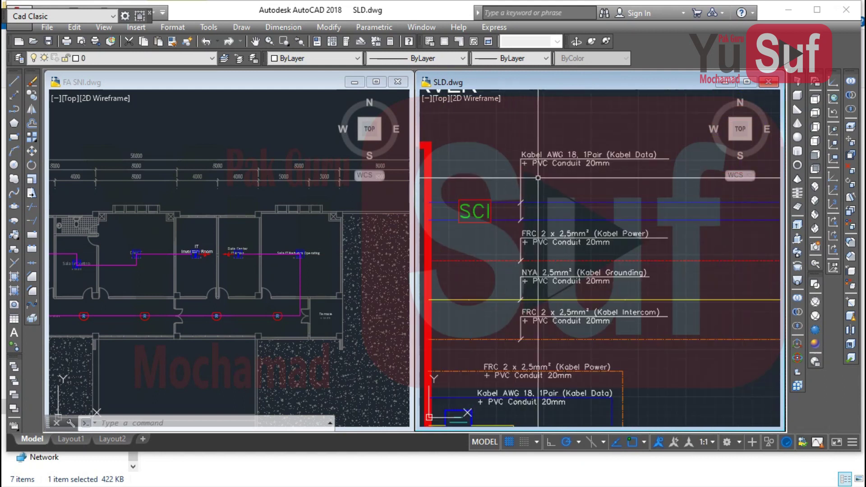
pyautogui.scroll(-2, 531, 203)
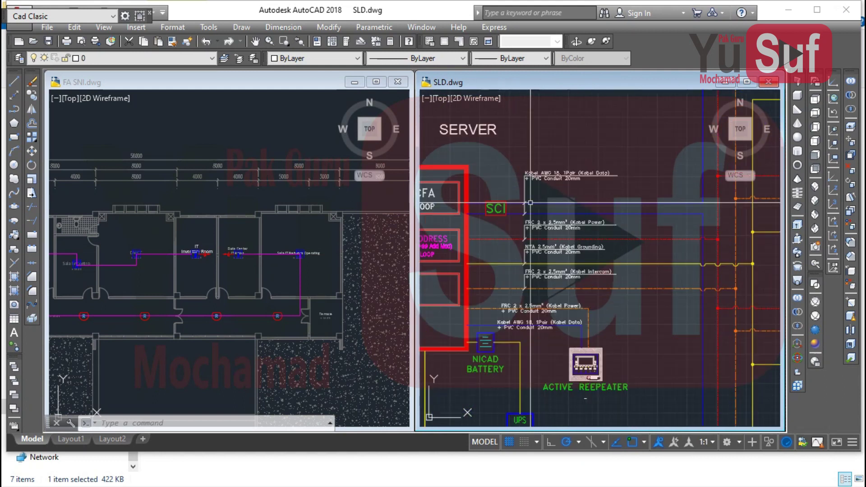
pyautogui.moveTo(530, 215); pyautogui.dragTo(591, 219, button='middle')
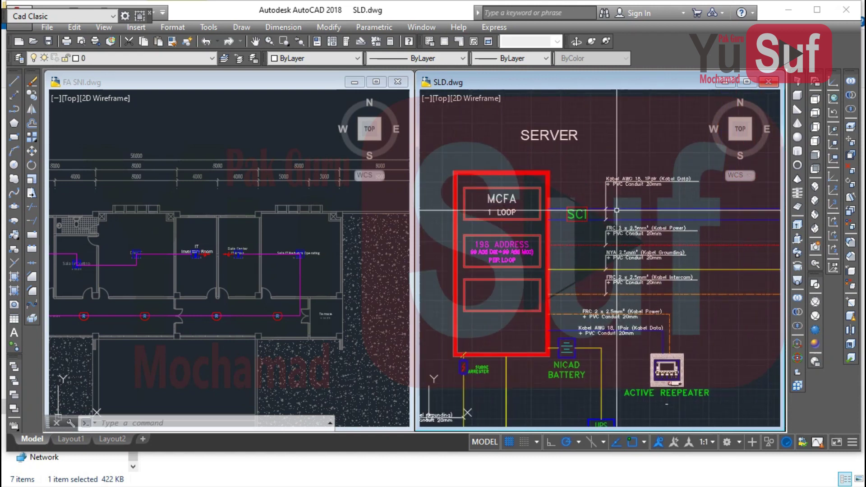
pyautogui.scroll(4, 592, 224)
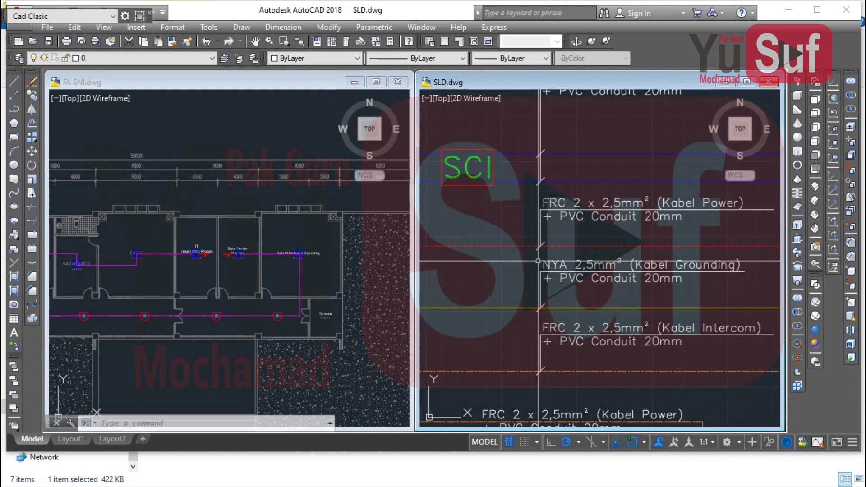
pyautogui.scroll(-2, 514, 252)
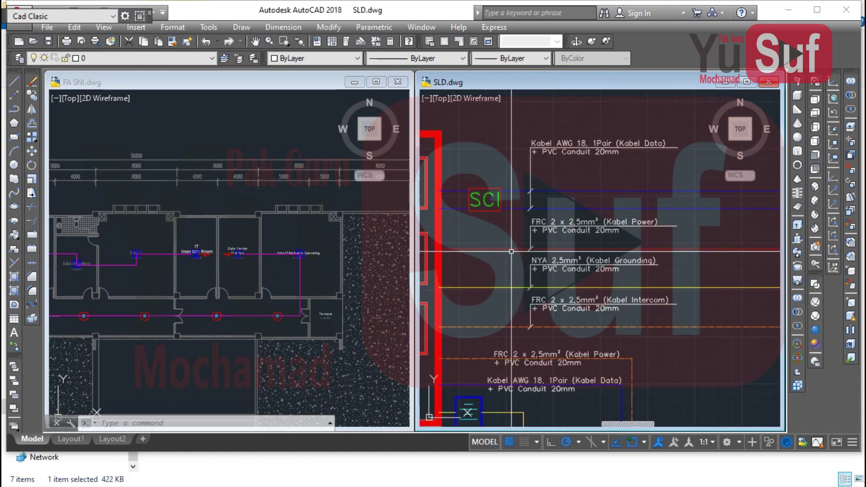
# - Select the red power line leaving the MCFA, clear the selection, and follow the line to the TBFA-Lt.4 modules
pyautogui.click(505, 242)
pyautogui.click(524, 269)
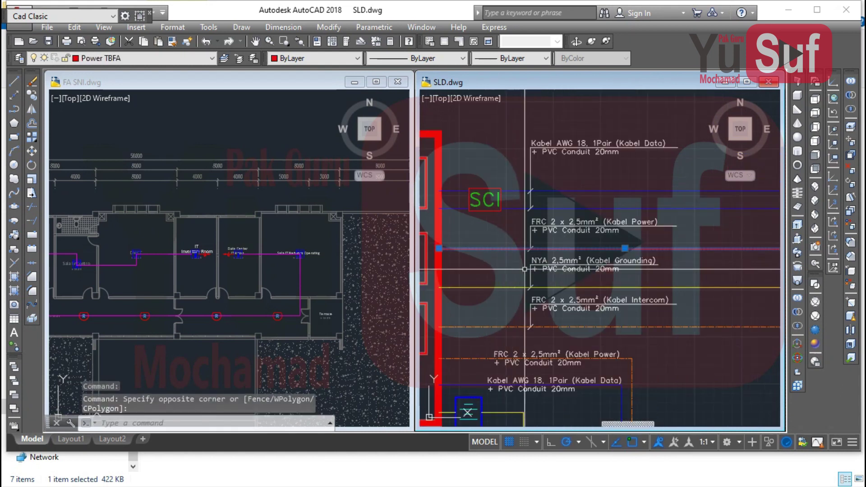
pyautogui.scroll(-3, 577, 244)
pyautogui.moveTo(599, 244); pyautogui.dragTo(497, 270, button='middle')
pyautogui.press('Escape')
pyautogui.scroll(2, 564, 216)
pyautogui.moveTo(671, 161); pyautogui.dragTo(578, 183, button='middle')
pyautogui.scroll(5, 639, 187)
pyautogui.moveTo(666, 182); pyautogui.dragTo(582, 208, button='middle')
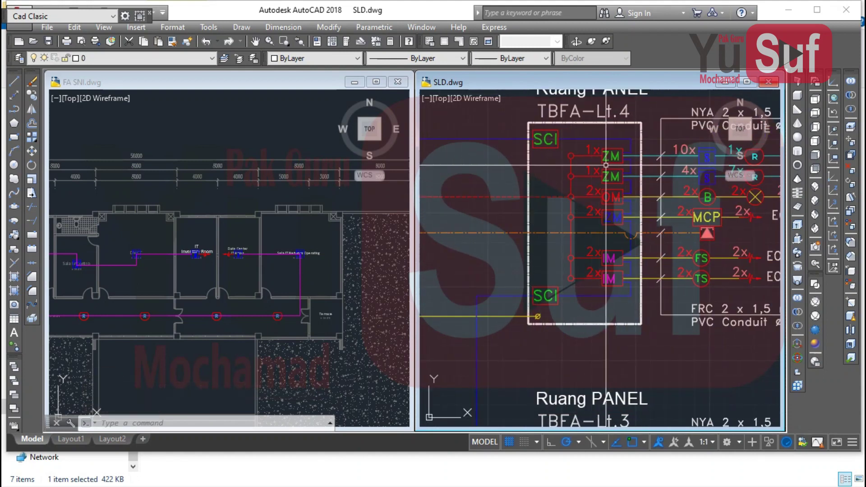
pyautogui.moveTo(570, 209); pyautogui.dragTo(645, 208, button='middle')
pyautogui.click(575, 209)
pyautogui.press('Escape')
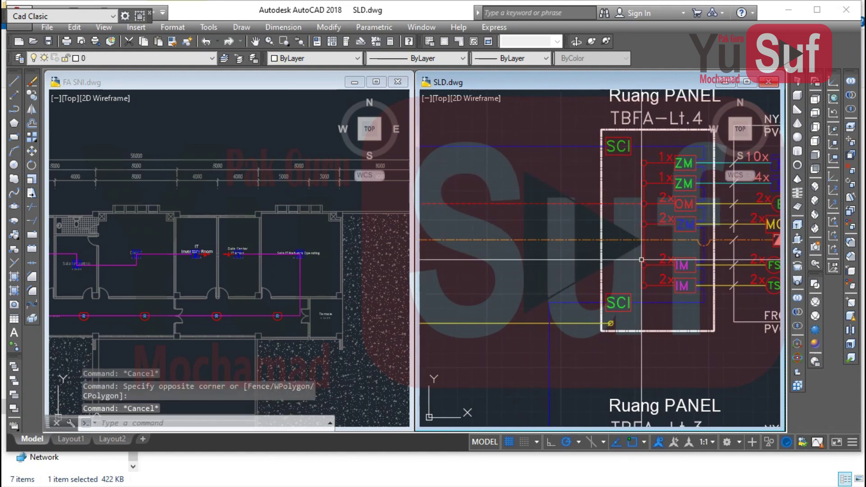
# - Follow the red power branches through TBFA-Lt.3 and the panels below, returning to the cable labels beside the MCFA
pyautogui.scroll(-6, 641, 259)
pyautogui.scroll(4, 604, 202)
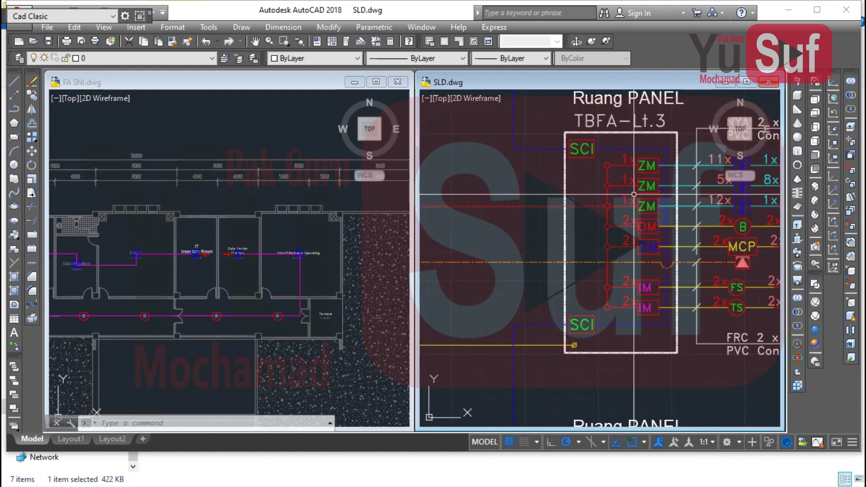
pyautogui.moveTo(614, 214); pyautogui.dragTo(610, 135, button='middle')
pyautogui.scroll(-4, 616, 189)
pyautogui.moveTo(598, 263); pyautogui.dragTo(595, 167, button='middle')
pyautogui.moveTo(599, 285); pyautogui.dragTo(624, 178, button='middle')
pyautogui.moveTo(529, 264); pyautogui.dragTo(657, 275, button='middle')
pyautogui.scroll(-2, 656, 275)
pyautogui.moveTo(574, 233); pyautogui.dragTo(666, 315, button='middle')
pyautogui.scroll(4, 522, 191)
pyautogui.scroll(2, 528, 169)
pyautogui.moveTo(529, 169); pyautogui.dragTo(551, 180, button='middle')
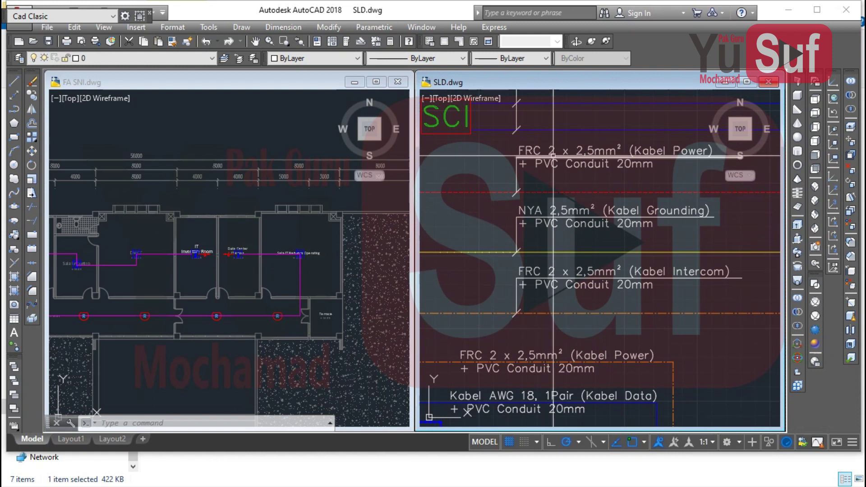
# - Examine the NYA 2,5mm² (Kabel Grounding) label and follow its yellow line toward the TBFA panels
pyautogui.scroll(-2, 540, 229)
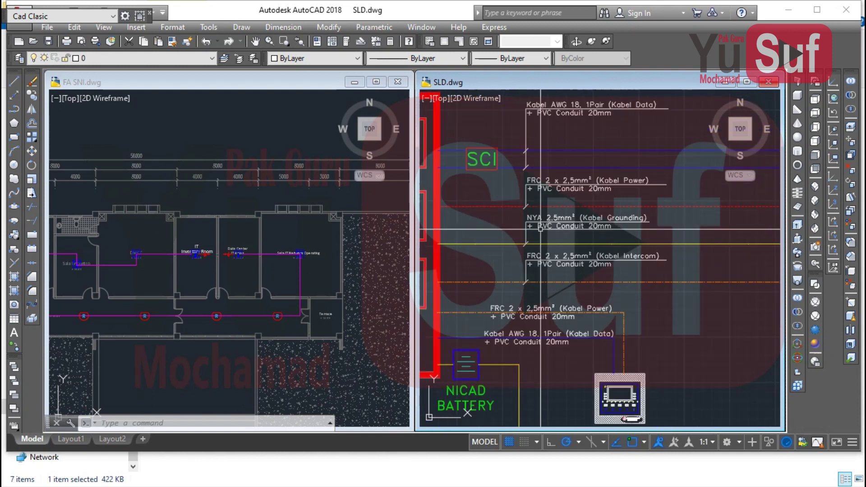
pyautogui.moveTo(529, 240); pyautogui.dragTo(479, 230, button='middle')
pyautogui.scroll(4, 501, 214)
pyautogui.scroll(-2, 470, 219)
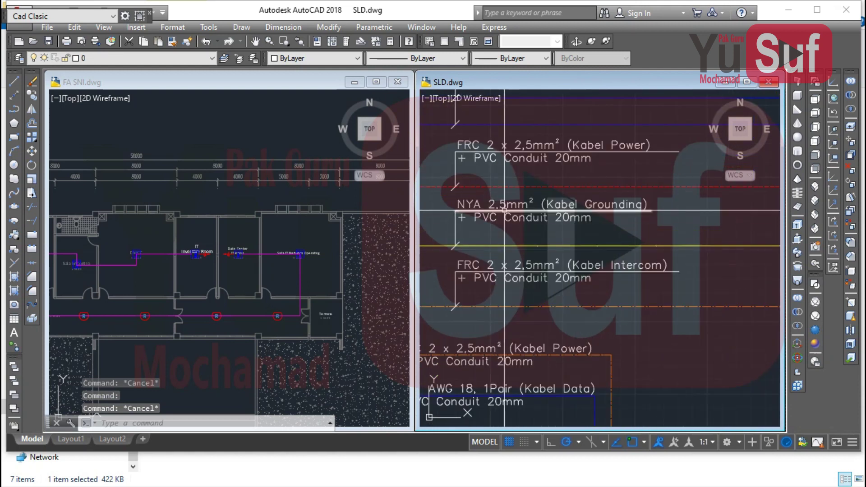
pyautogui.scroll(-2, 504, 210)
pyautogui.moveTo(572, 215); pyautogui.dragTo(486, 207, button='middle')
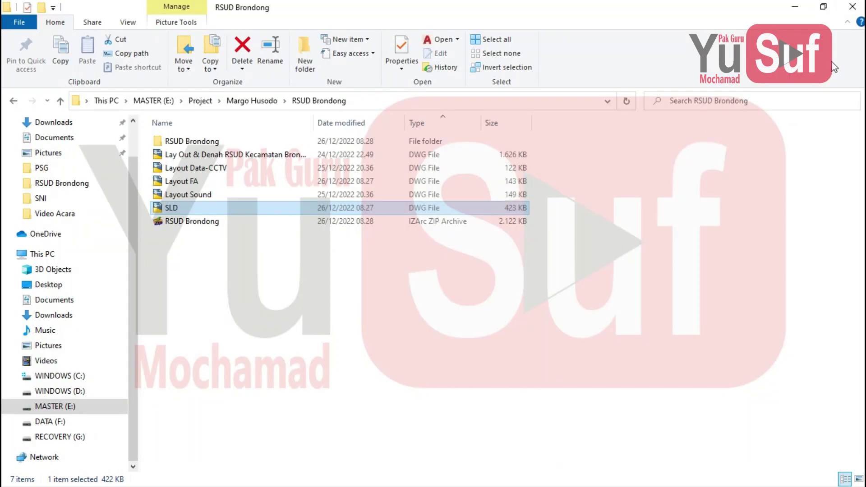
# - Minimize the RSUD Brondong folder window and maximize the SLD.dwg drawing window
pyautogui.click(802, 8)
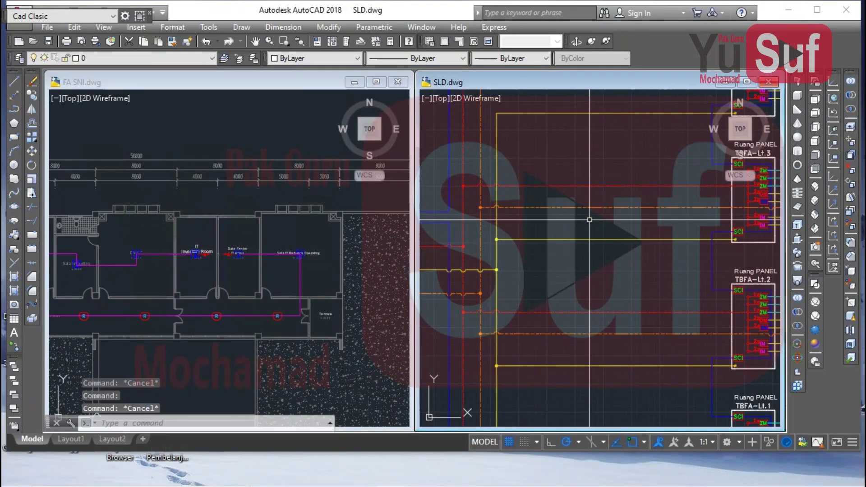
pyautogui.moveTo(566, 240); pyautogui.dragTo(585, 229, button='middle')
pyautogui.doubleClick(619, 79)
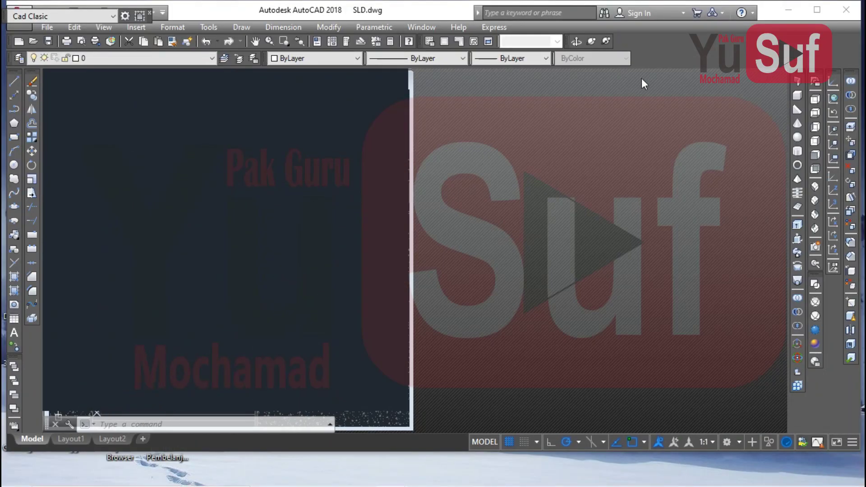
# - Trace the yellow grounding line to TBFA-Lt.4 and the lower panels, then back to the MCFA
pyautogui.scroll(4, 405, 213)
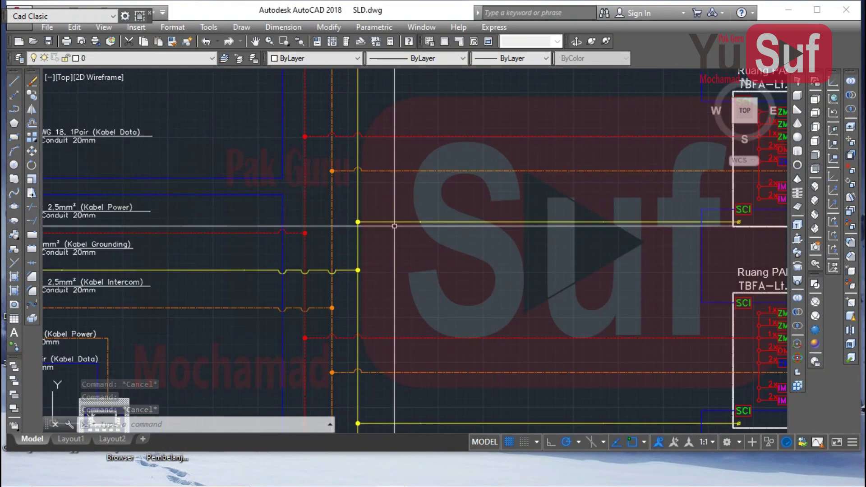
pyautogui.scroll(-3, 422, 162)
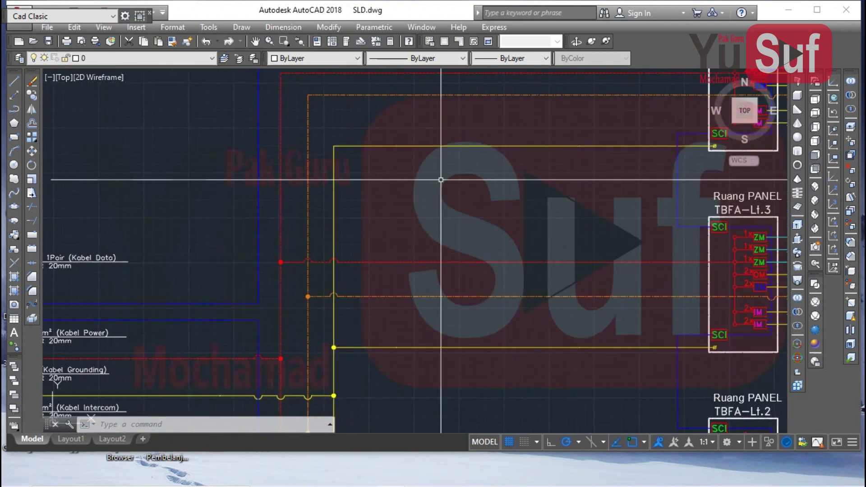
pyautogui.scroll(2, 560, 190)
pyautogui.scroll(1, 584, 140)
pyautogui.scroll(2, 585, 140)
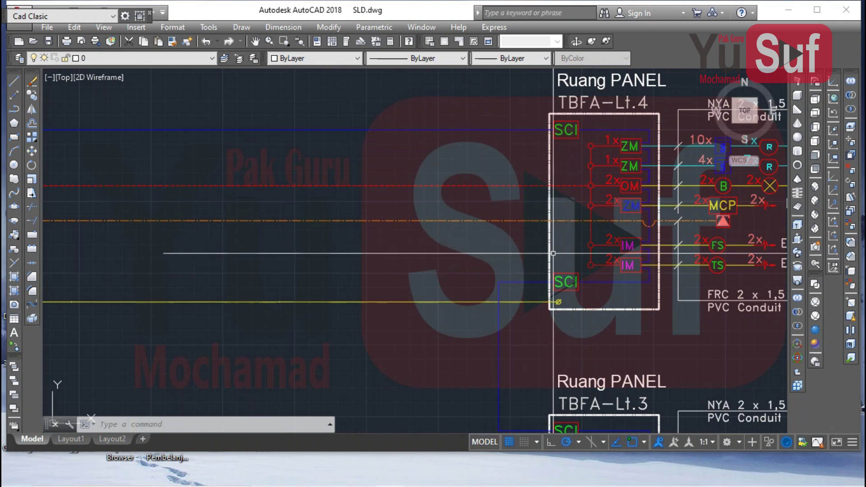
pyautogui.scroll(-1, 552, 253)
pyautogui.moveTo(564, 259); pyautogui.dragTo(557, 116, button='middle')
pyautogui.scroll(-1, 562, 115)
pyautogui.moveTo(630, 302); pyautogui.dragTo(584, 160, button='middle')
pyautogui.moveTo(516, 227); pyautogui.dragTo(647, 212, button='middle')
pyautogui.moveTo(444, 213); pyautogui.dragTo(552, 248, button='middle')
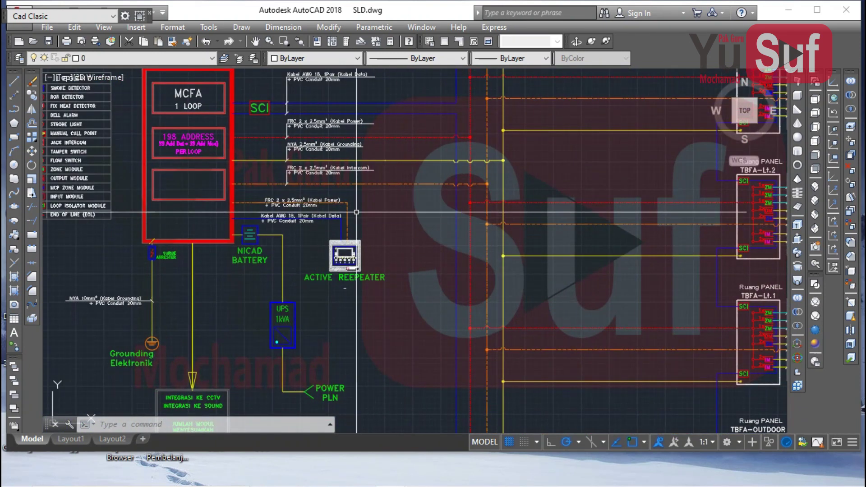
# - Examine the FRC 2 x 2,5mm² (Kabel Intercom) label and follow its orange line to TBFA-Lt.2
pyautogui.scroll(2, 308, 200)
pyautogui.moveTo(307, 167)
pyautogui.mouseDown(button='middle')
pyautogui.moveTo(340, 193)
pyautogui.moveTo(295, 203)
pyautogui.mouseUp(button='middle')
pyautogui.scroll(1, 331, 191)
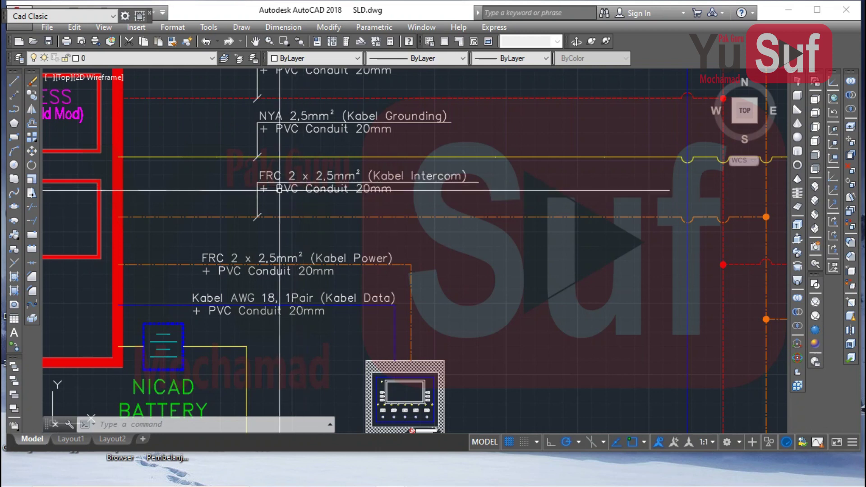
pyautogui.moveTo(294, 182)
pyautogui.mouseDown(button='middle')
pyautogui.moveTo(298, 297)
pyautogui.moveTo(243, 264)
pyautogui.mouseUp(button='middle')
pyautogui.scroll(-3, 251, 256)
pyautogui.moveTo(362, 286)
pyautogui.mouseDown(button='middle')
pyautogui.moveTo(284, 288)
pyautogui.moveTo(325, 245)
pyautogui.mouseUp(button='middle')
pyautogui.moveTo(456, 275); pyautogui.dragTo(257, 212, button='middle')
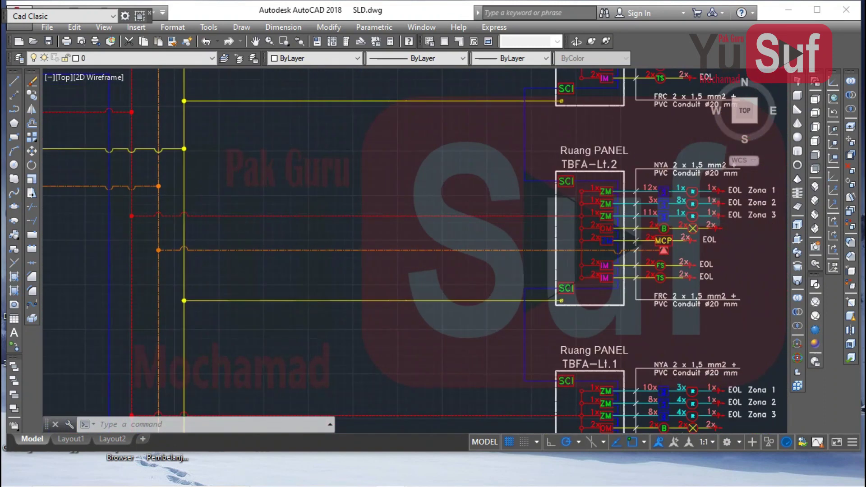
# - Examine how the orange intercom line crosses TBFA-Lt.2 to the jack intercom symbol, and compare the neighbouring panels
pyautogui.scroll(3, 596, 254)
pyautogui.moveTo(444, 261); pyautogui.dragTo(454, 239, button='middle')
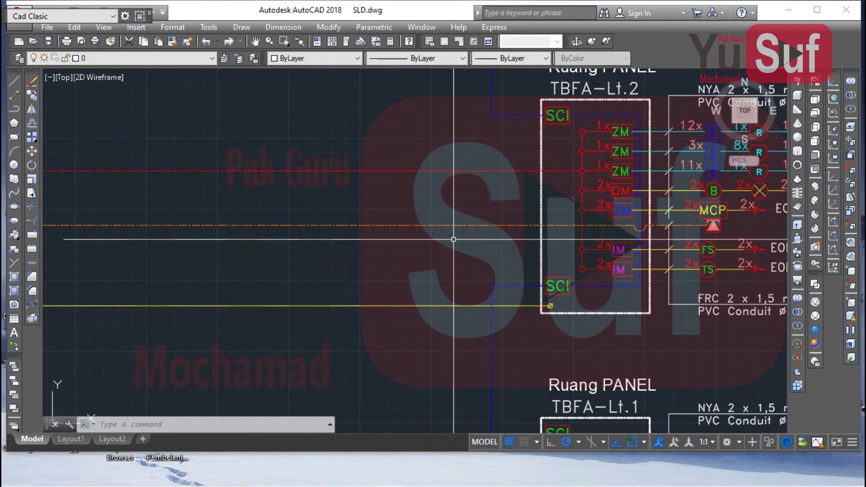
pyautogui.moveTo(740, 210); pyautogui.dragTo(703, 224, button='middle')
pyautogui.scroll(3, 703, 224)
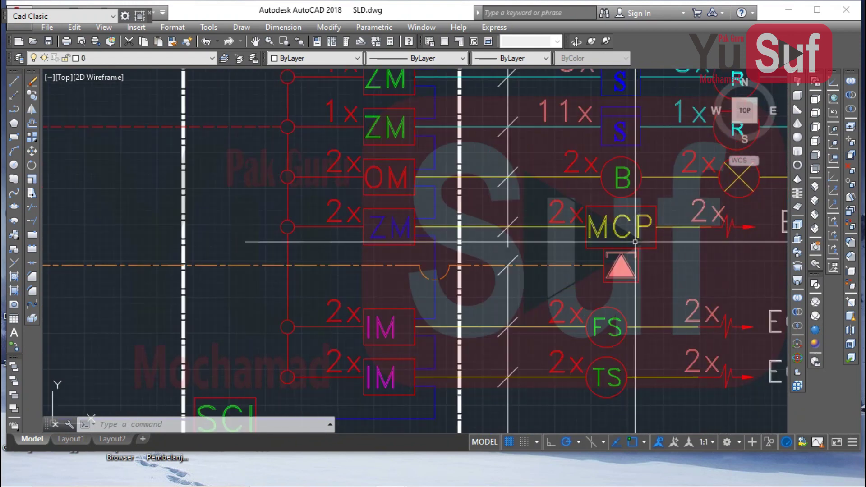
pyautogui.scroll(-2, 613, 268)
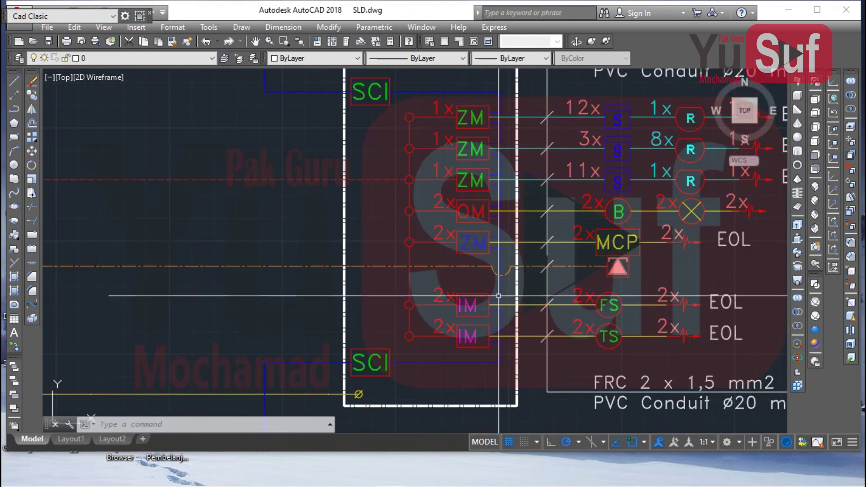
pyautogui.scroll(-2, 607, 264)
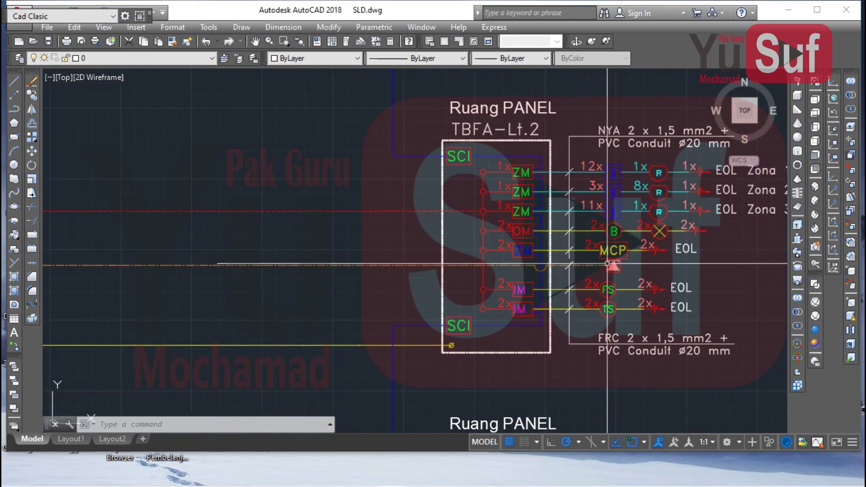
pyautogui.scroll(-4, 504, 237)
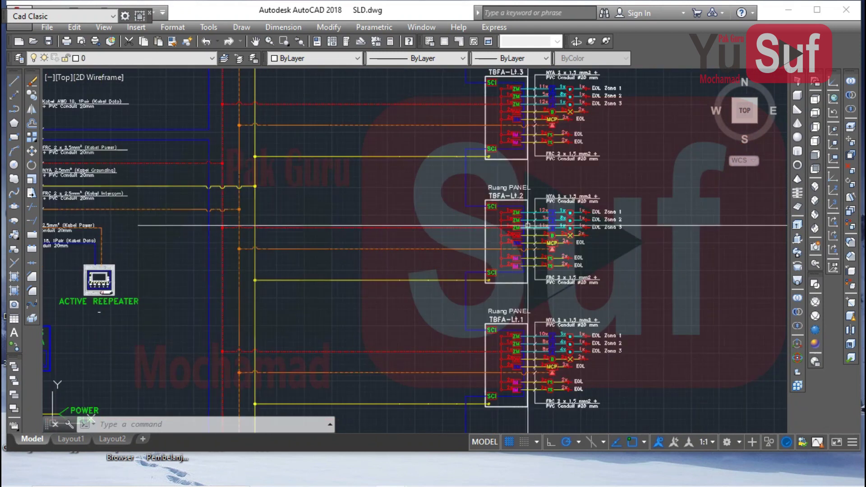
pyautogui.scroll(2, 513, 239)
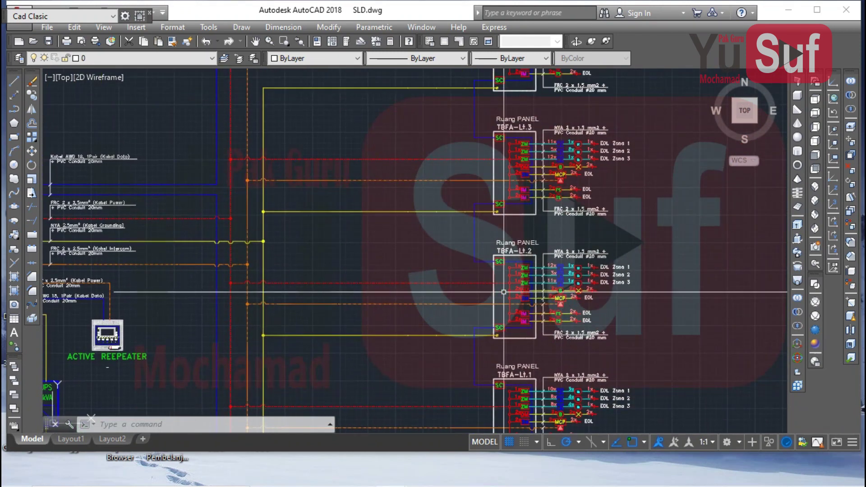
# - Follow the lines from the TBFA panels back to the ACTIVE REEPEATER beside the MCFA
pyautogui.moveTo(532, 208)
pyautogui.mouseDown(button='middle')
pyautogui.moveTo(535, 311)
pyautogui.moveTo(560, 114)
pyautogui.mouseUp(button='middle')
pyautogui.scroll(-2, 536, 243)
pyautogui.moveTo(115, 326); pyautogui.dragTo(262, 289, button='middle')
pyautogui.scroll(2, 256, 287)
pyautogui.moveTo(270, 230)
pyautogui.mouseDown(button='middle')
pyautogui.moveTo(326, 237)
pyautogui.moveTo(420, 191)
pyautogui.mouseUp(button='middle')
pyautogui.scroll(-2, 332, 231)
pyautogui.scroll(2, 402, 274)
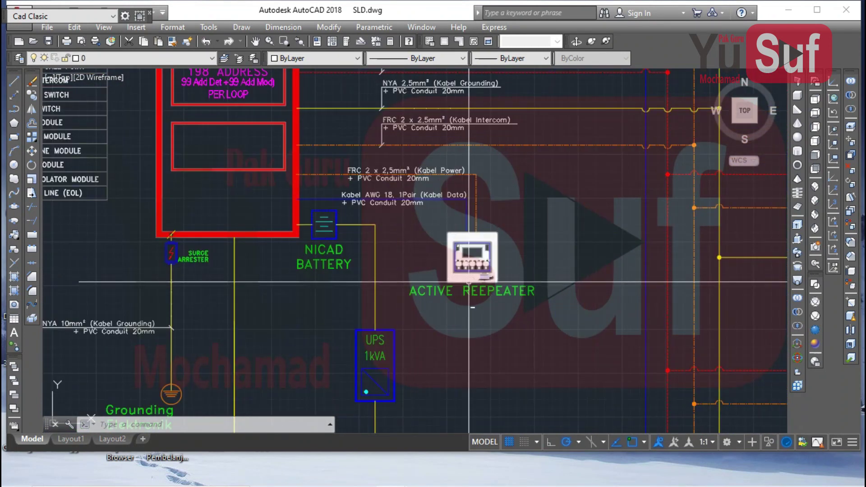
# - Examine the ACTIVE REEPEATER symbol and its power and data cables from the MCFA, including the nearby battery and UPS
pyautogui.scroll(8, 478, 273)
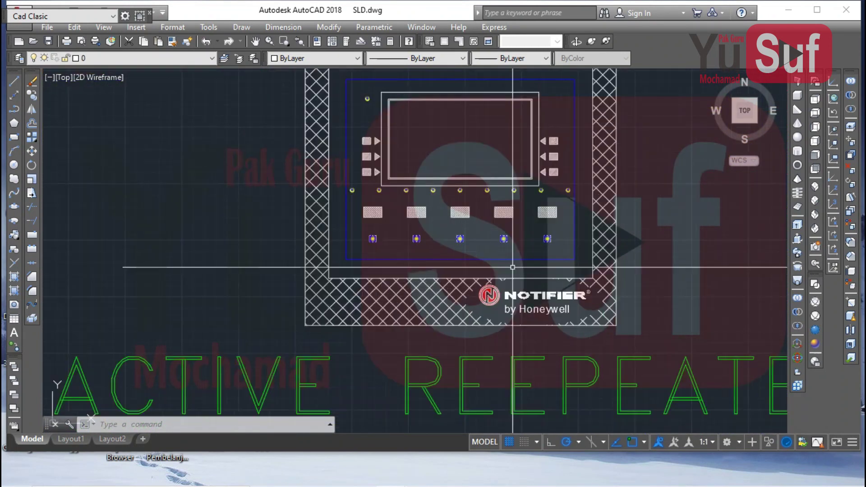
pyautogui.scroll(-4, 546, 266)
pyautogui.moveTo(452, 216); pyautogui.dragTo(501, 282, button='middle')
pyautogui.scroll(-2, 501, 282)
pyautogui.moveTo(519, 239); pyautogui.dragTo(541, 211, button='middle')
pyautogui.scroll(2, 541, 210)
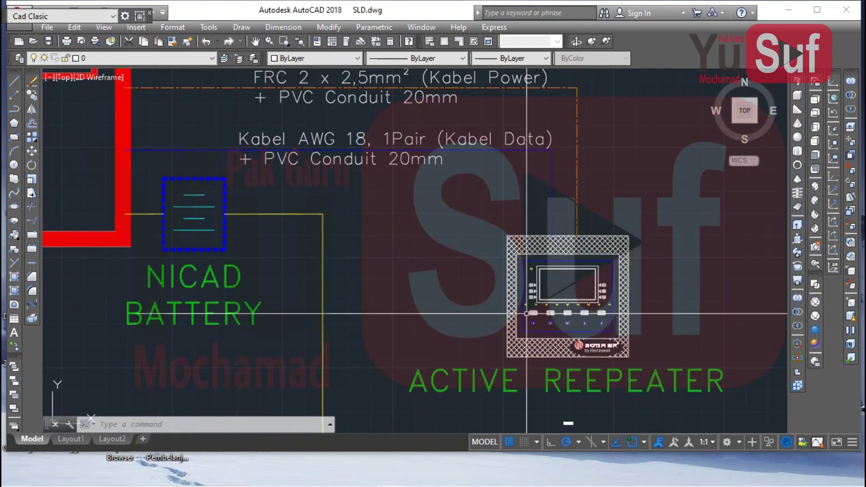
pyautogui.scroll(-5, 525, 300)
pyautogui.scroll(2, 526, 300)
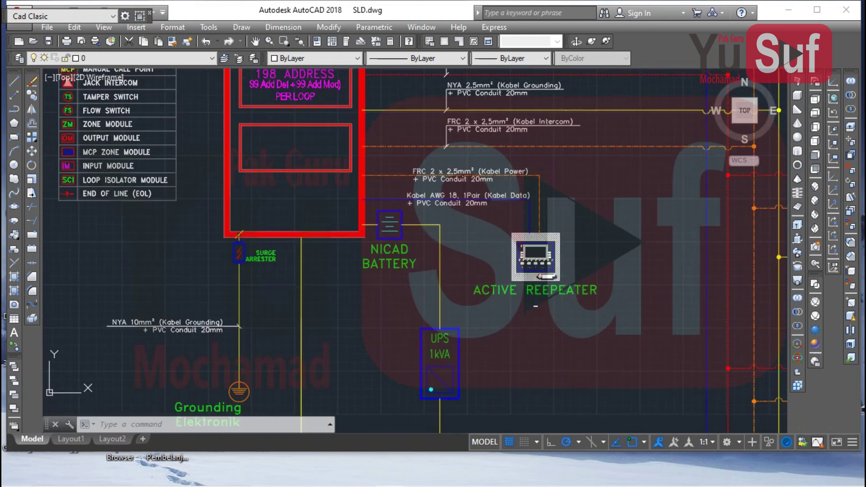
pyautogui.moveTo(521, 283)
pyautogui.mouseDown(button='middle')
pyautogui.moveTo(534, 212)
pyautogui.moveTo(526, 256)
pyautogui.mouseUp(button='middle')
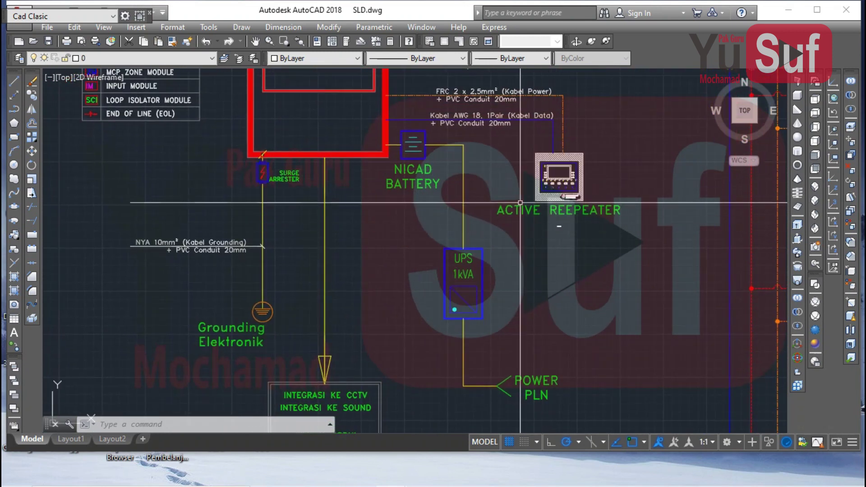
pyautogui.moveTo(558, 203); pyautogui.dragTo(571, 229, button='middle')
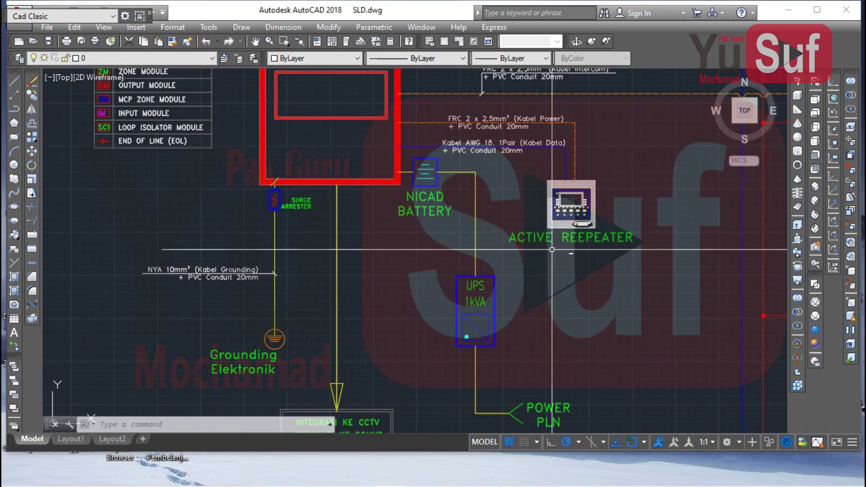
pyautogui.moveTo(534, 222); pyautogui.dragTo(537, 231, button='middle')
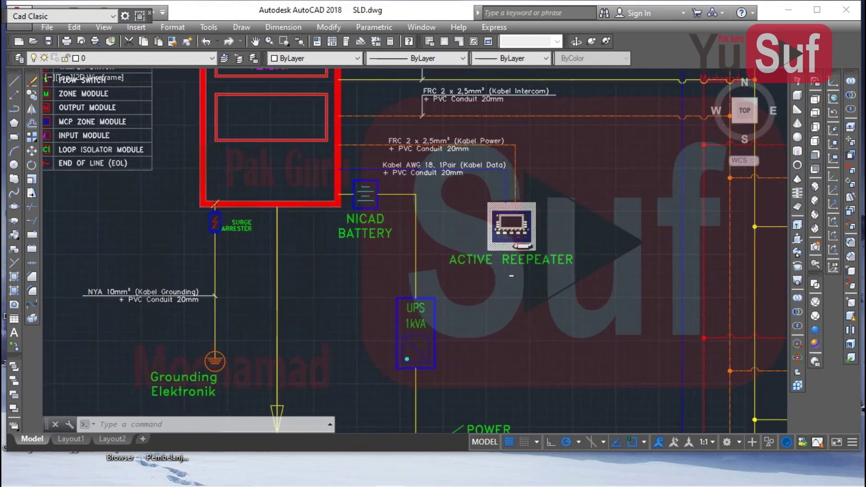
pyautogui.moveTo(585, 206); pyautogui.dragTo(552, 207, button='middle')
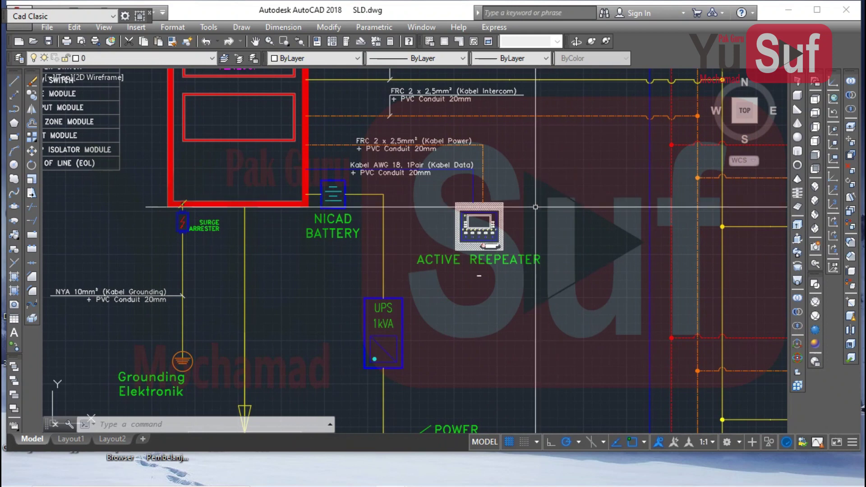
# - Follow the supply line from the MCFA through the NICAD BATTERY and UPS 1kVA to POWER PLN
pyautogui.moveTo(495, 231); pyautogui.dragTo(508, 227, button='middle')
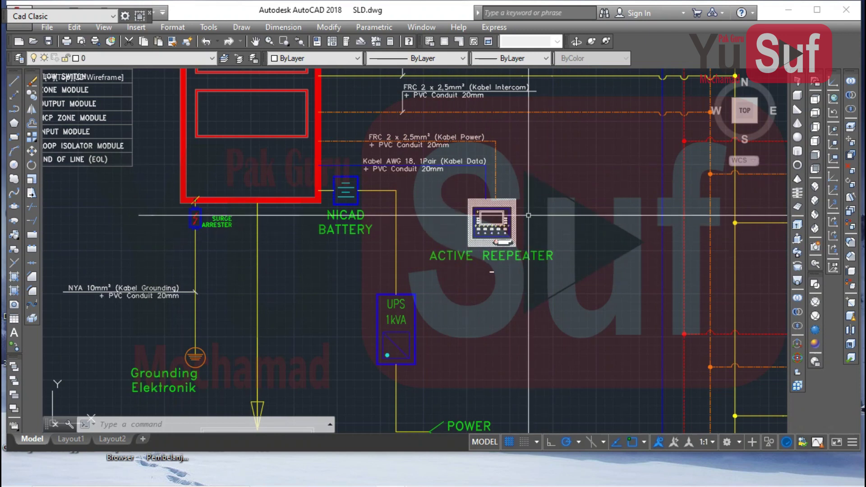
pyautogui.moveTo(449, 271)
pyautogui.mouseDown(button='middle')
pyautogui.moveTo(482, 267)
pyautogui.moveTo(491, 240)
pyautogui.mouseUp(button='middle')
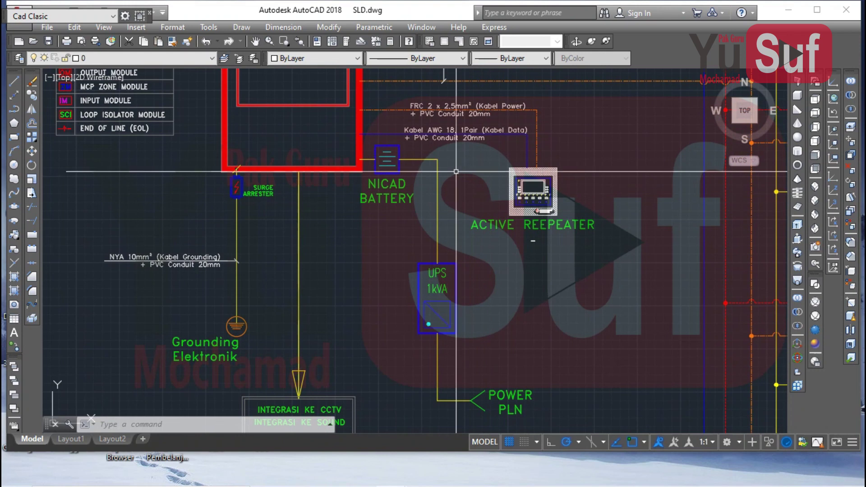
pyautogui.moveTo(403, 297)
pyautogui.mouseDown(button='middle')
pyautogui.moveTo(442, 180)
pyautogui.moveTo(448, 326)
pyautogui.moveTo(466, 408)
pyautogui.mouseUp(button='middle')
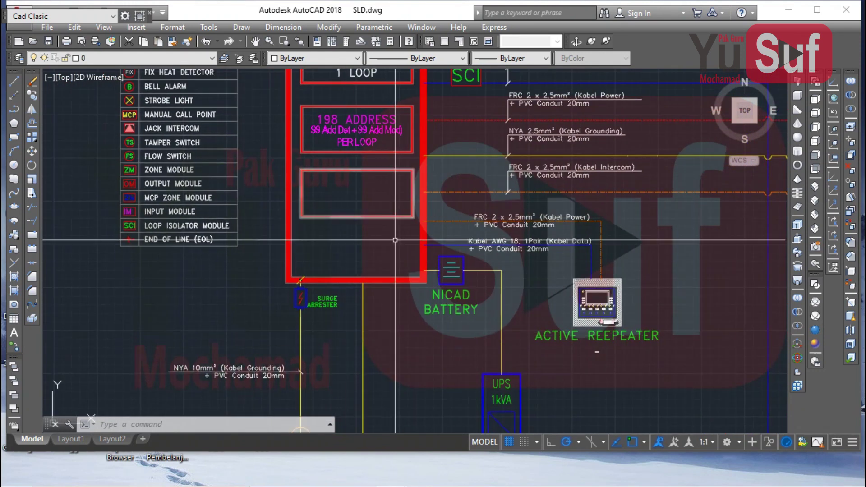
pyautogui.moveTo(379, 275); pyautogui.dragTo(351, 94, button='middle')
pyautogui.scroll(-1, 469, 178)
pyautogui.scroll(3, 469, 180)
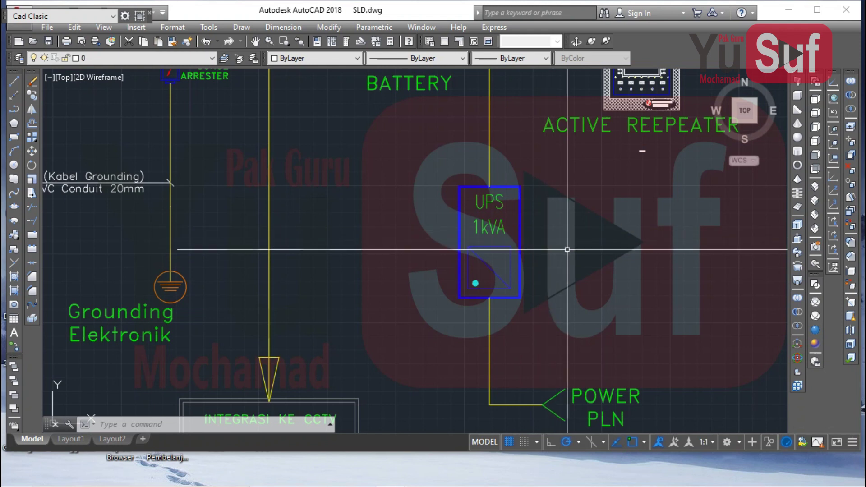
pyautogui.scroll(-3, 447, 277)
# - Examine the CCTV and sound integration box at the end of the arrow below the MCFA
pyautogui.moveTo(446, 278); pyautogui.dragTo(471, 193, button='middle')
pyautogui.moveTo(401, 316); pyautogui.dragTo(435, 296, button='middle')
pyautogui.scroll(-2, 435, 296)
pyautogui.moveTo(432, 261); pyautogui.dragTo(439, 329, button='middle')
pyautogui.moveTo(413, 198)
pyautogui.mouseDown(button='middle')
pyautogui.moveTo(408, 270)
pyautogui.moveTo(367, 143)
pyautogui.mouseUp(button='middle')
pyautogui.scroll(3, 347, 293)
pyautogui.scroll(2, 347, 293)
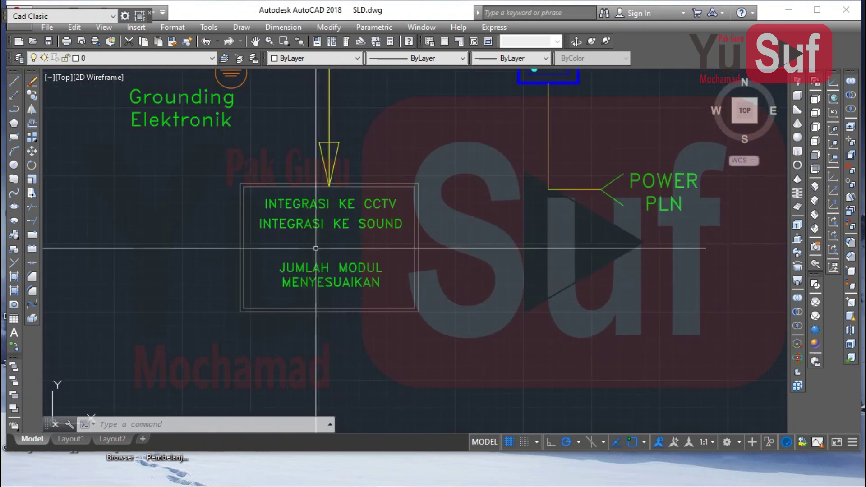
pyautogui.moveTo(349, 213); pyautogui.dragTo(364, 222, button='middle')
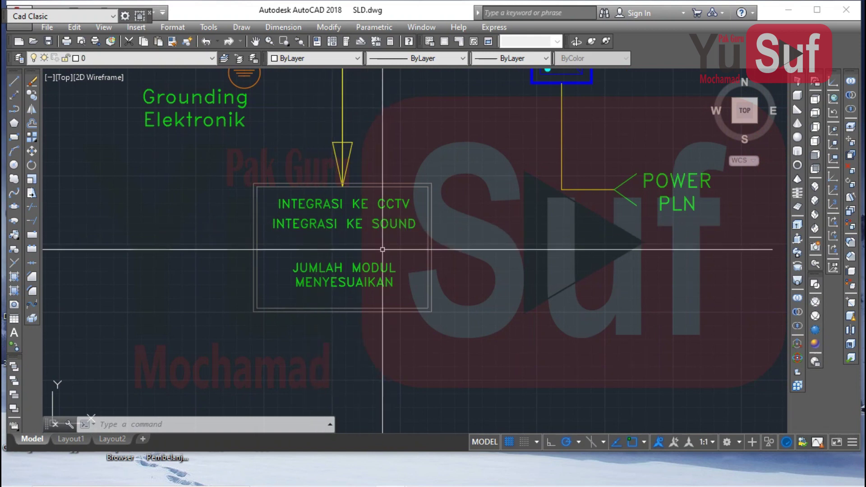
# - Examine the SCI, ZM, OM and IM modules inside the TBFA-Lt.4 panel
pyautogui.scroll(-2, 381, 284)
pyautogui.moveTo(406, 161)
pyautogui.mouseDown(button='middle')
pyautogui.moveTo(433, 261)
pyautogui.moveTo(354, 304)
pyautogui.mouseUp(button='middle')
pyautogui.scroll(-1, 353, 284)
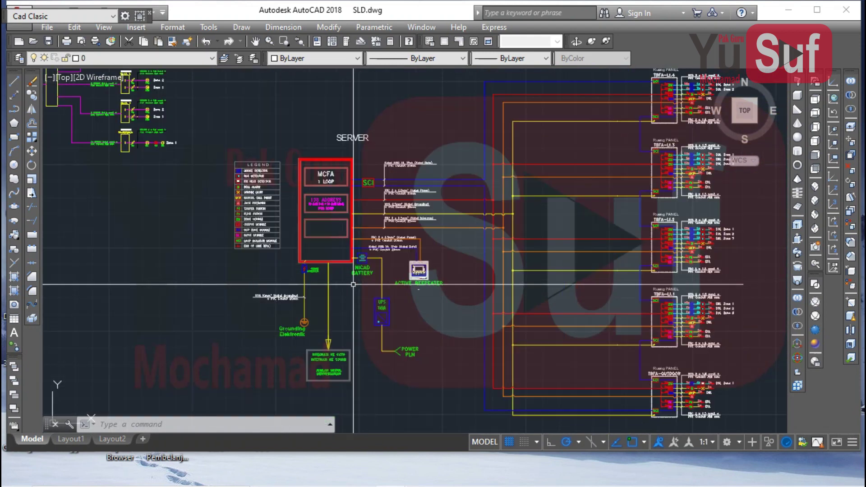
pyautogui.moveTo(660, 203); pyautogui.dragTo(601, 219, button='middle')
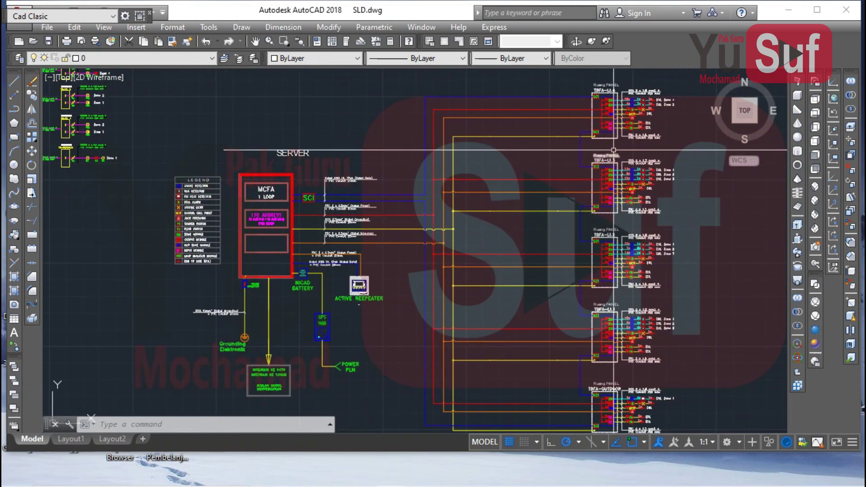
pyautogui.scroll(8, 613, 137)
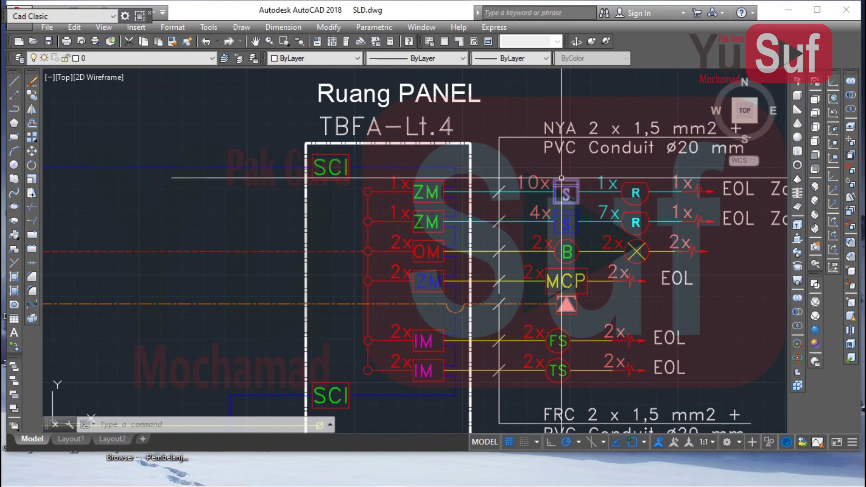
pyautogui.moveTo(431, 205); pyautogui.dragTo(498, 215, button='middle')
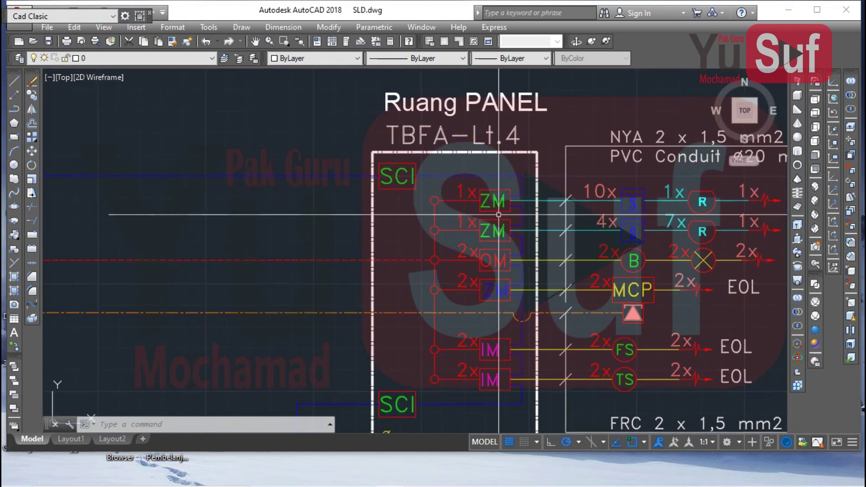
pyautogui.scroll(-2, 490, 210)
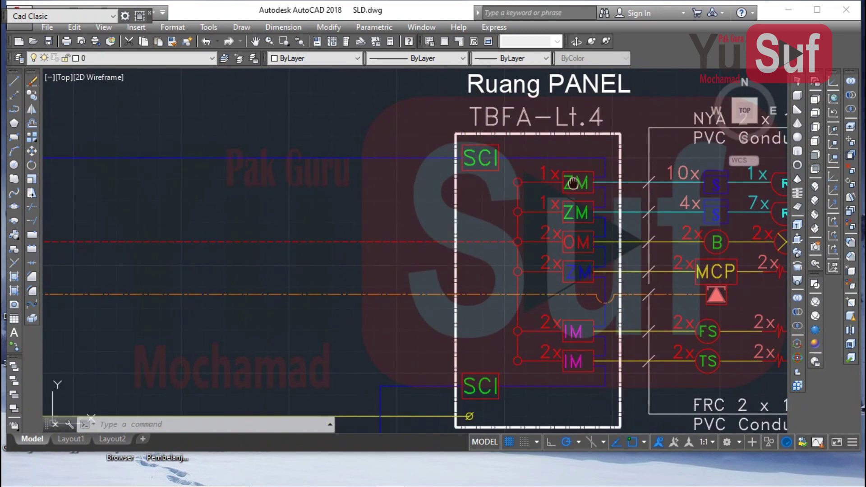
# - Follow the cables from TBFA-Lt.4 back to the MCFA panel in the SERVER area
pyautogui.scroll(-2, 331, 155)
pyautogui.moveTo(330, 160); pyautogui.dragTo(761, 109, button='middle')
pyautogui.scroll(-2, 746, 118)
pyautogui.moveTo(377, 319); pyautogui.dragTo(445, 156, button='middle')
pyautogui.moveTo(355, 158); pyautogui.dragTo(462, 131, button='middle')
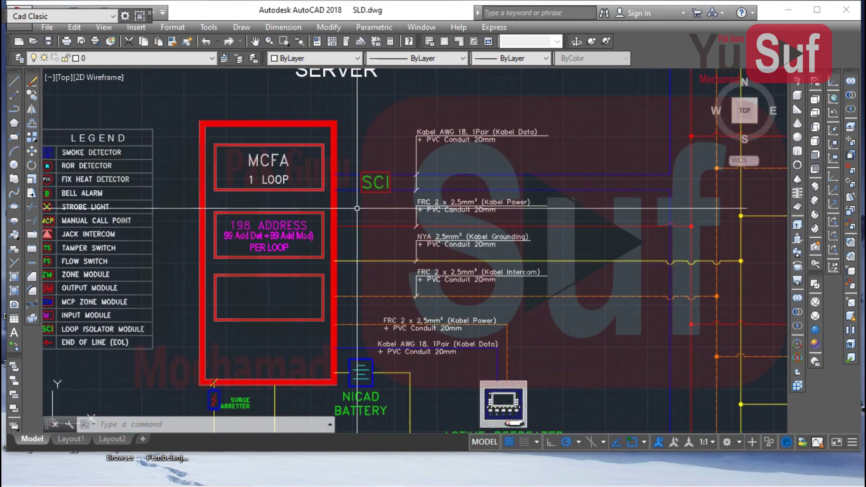
pyautogui.scroll(-1, 301, 191)
pyautogui.moveTo(298, 194); pyautogui.dragTo(204, 310, button='middle')
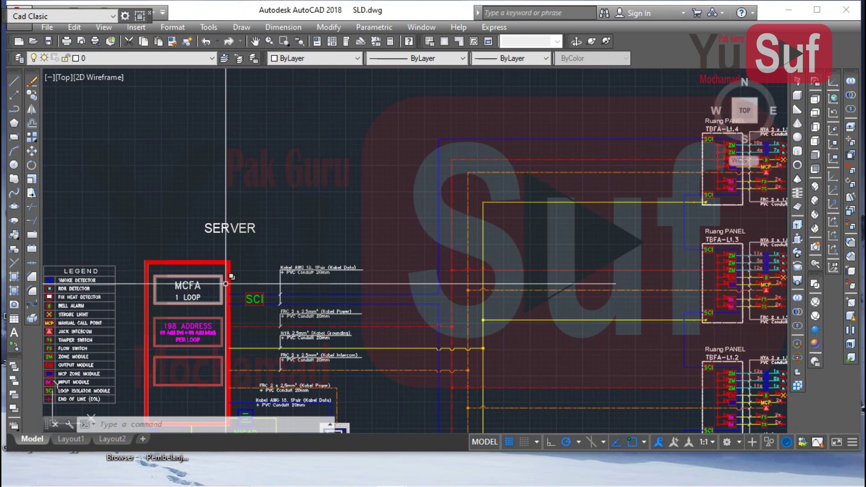
# - Trace the data loop between TBFA-Lt.4 and the MCFA, checking the SCI symbol and the MCFA address label
pyautogui.moveTo(478, 207); pyautogui.dragTo(312, 211, button='middle')
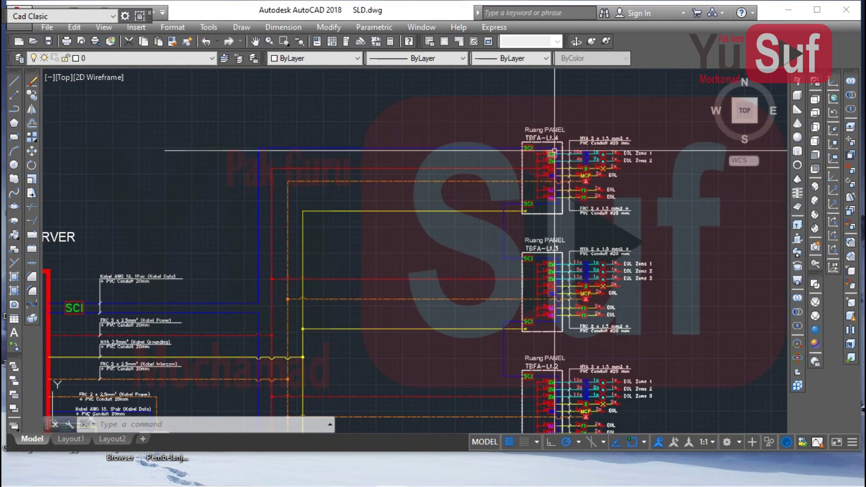
pyautogui.scroll(2, 578, 157)
pyautogui.moveTo(419, 185); pyautogui.dragTo(611, 134, button='middle')
pyautogui.moveTo(184, 348); pyautogui.dragTo(419, 199, button='middle')
pyautogui.moveTo(156, 237); pyautogui.dragTo(114, 318, button='middle')
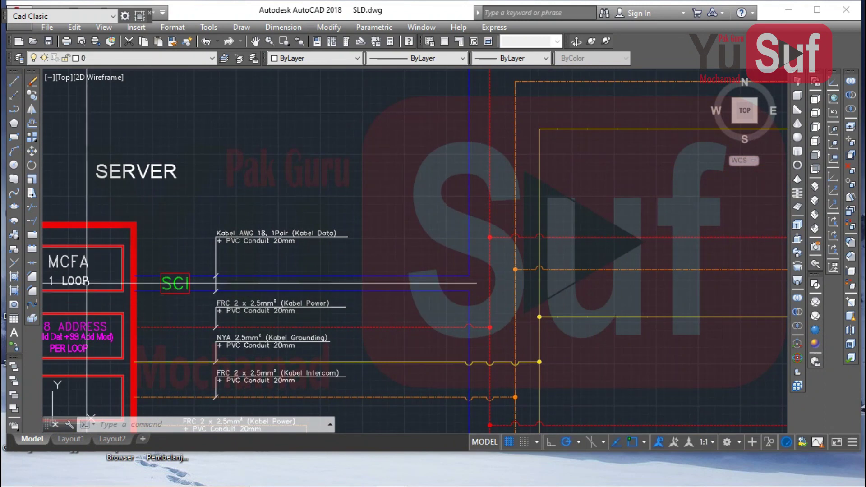
pyautogui.moveTo(85, 283); pyautogui.dragTo(189, 211, button='middle')
pyautogui.moveTo(137, 298); pyautogui.dragTo(196, 244, button='middle')
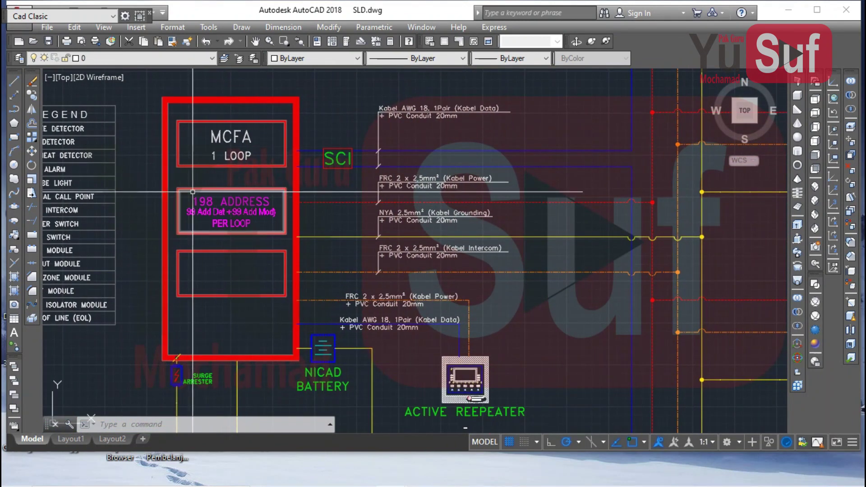
pyautogui.moveTo(252, 168); pyautogui.dragTo(200, 240, button='middle')
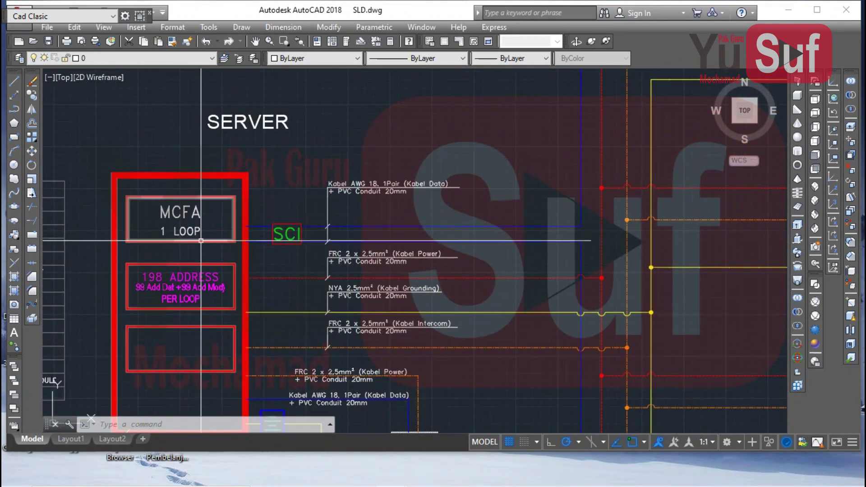
# - Examine the detector, bell, strobe and call point branches with their EOL symbols at TBFA-Lt.4
pyautogui.scroll(-1, 182, 247)
pyautogui.moveTo(543, 171); pyautogui.dragTo(473, 189, button='middle')
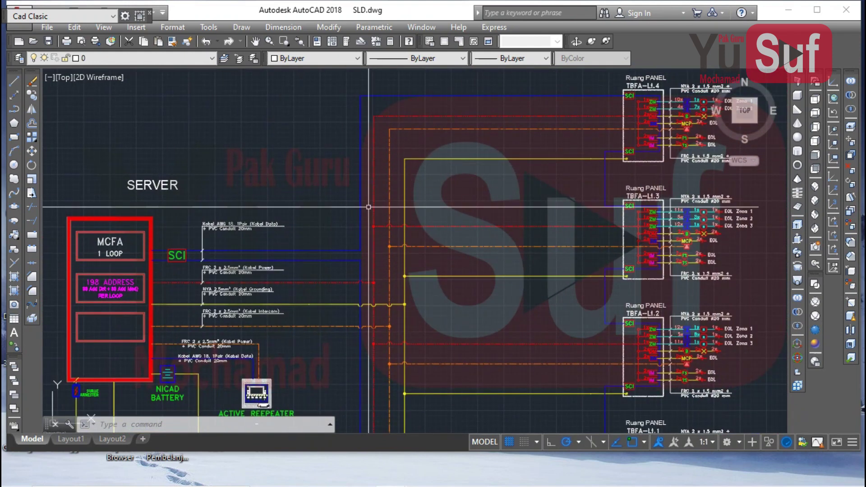
pyautogui.moveTo(632, 159); pyautogui.dragTo(553, 177, button='middle')
pyautogui.scroll(2, 605, 147)
pyautogui.moveTo(605, 146); pyautogui.dragTo(562, 234, button='middle')
pyautogui.scroll(1, 548, 235)
pyautogui.moveTo(487, 223); pyautogui.dragTo(470, 245, button='middle')
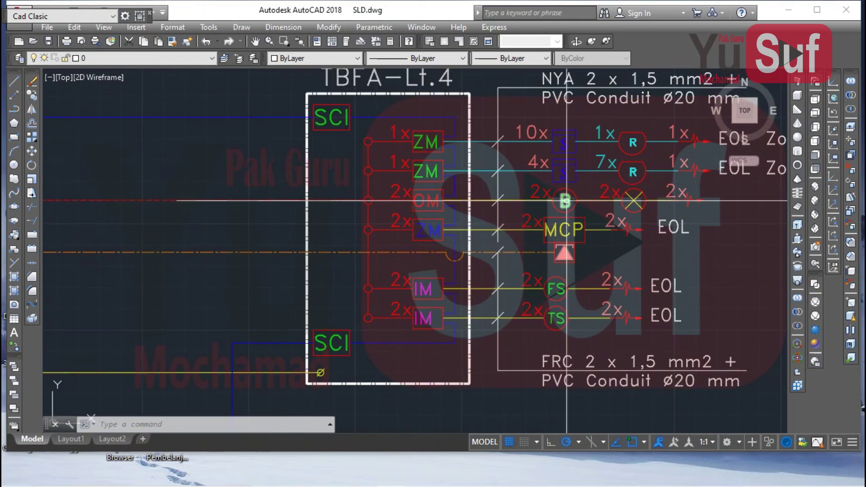
pyautogui.scroll(2, 566, 200)
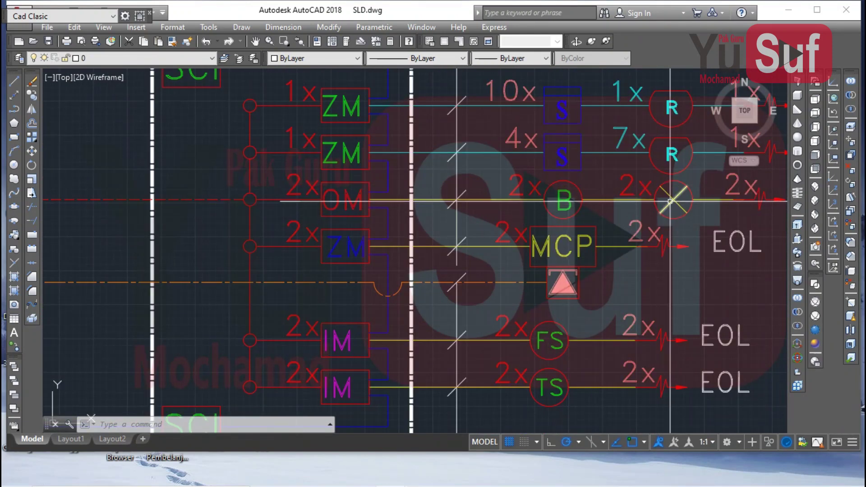
pyautogui.scroll(-4, 607, 217)
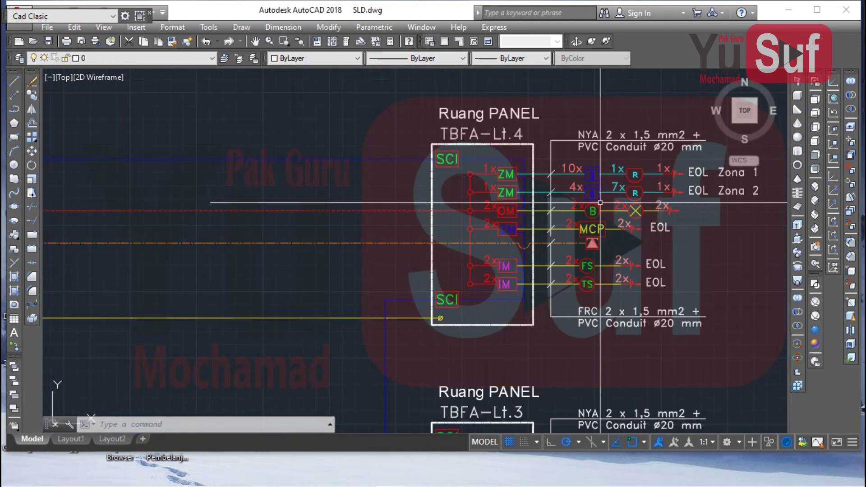
pyautogui.moveTo(599, 202); pyautogui.dragTo(562, 198, button='middle')
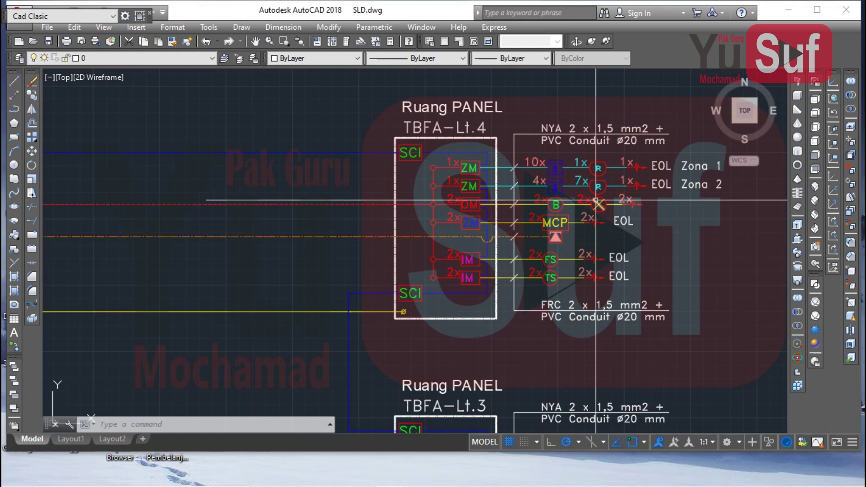
# - Recheck the CCTV and sound integration notes in the box below the MCFA
pyautogui.scroll(-6, 596, 200)
pyautogui.moveTo(451, 307)
pyautogui.mouseDown(button='middle')
pyautogui.moveTo(519, 222)
pyautogui.moveTo(550, 101)
pyautogui.mouseUp(button='middle')
pyautogui.scroll(5, 295, 285)
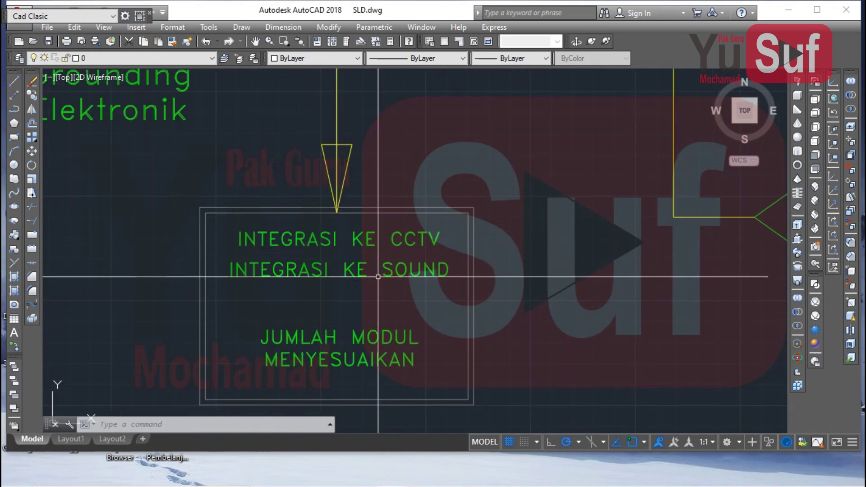
pyautogui.scroll(-5, 321, 263)
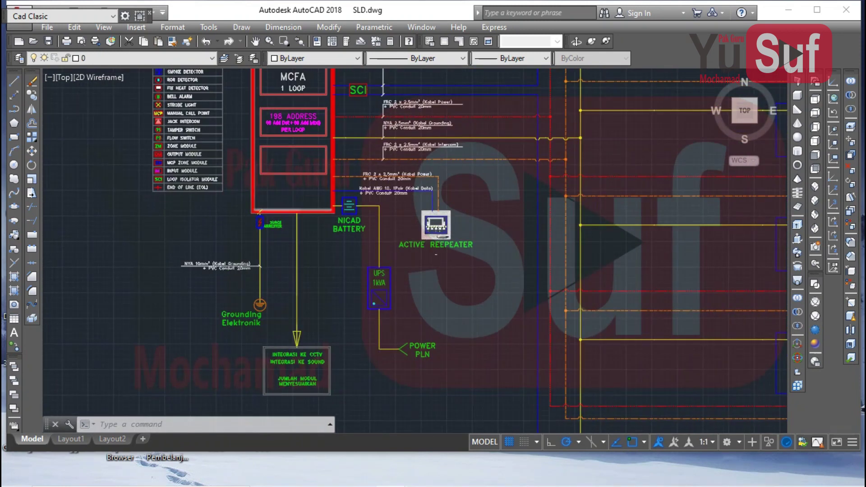
pyautogui.scroll(-2, 251, 301)
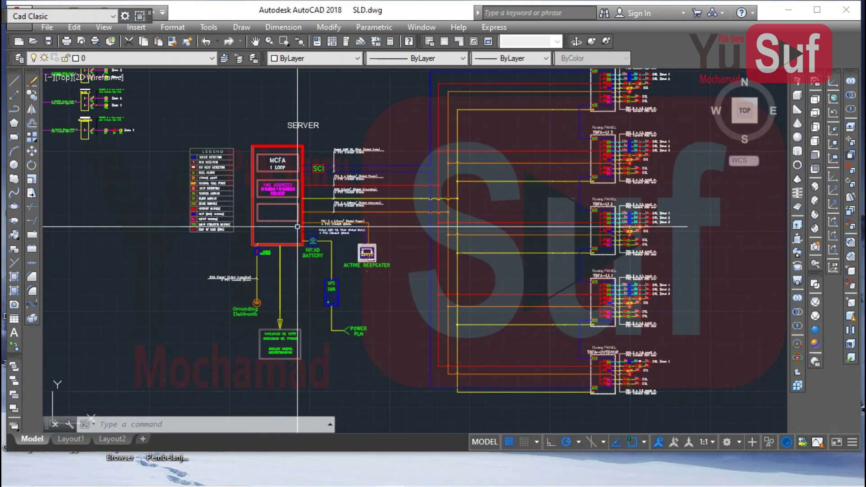
# - Compare the LEGEND beside the MCFA with the symbols in the TBFA panels and review the whole diagram
pyautogui.moveTo(412, 216)
pyautogui.mouseDown(button='middle')
pyautogui.moveTo(390, 215)
pyautogui.moveTo(378, 244)
pyautogui.mouseUp(button='middle')
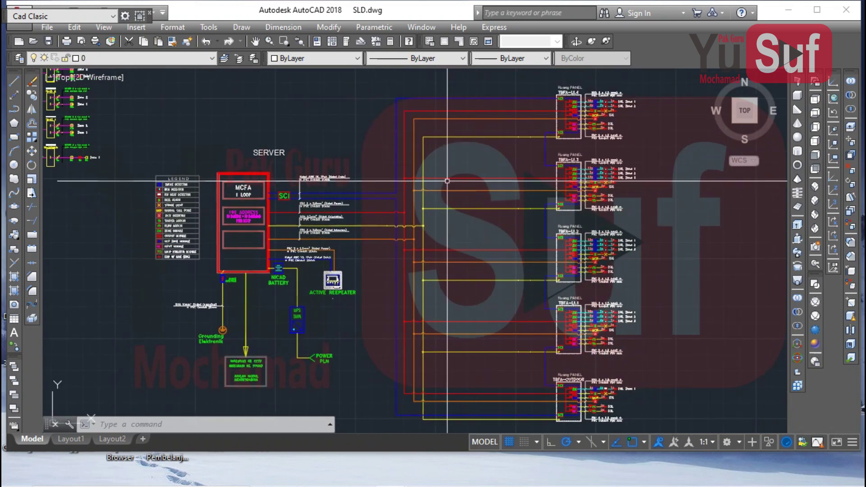
pyautogui.moveTo(503, 153)
pyautogui.mouseDown(button='middle')
pyautogui.moveTo(512, 160)
pyautogui.moveTo(538, 150)
pyautogui.mouseUp(button='middle')
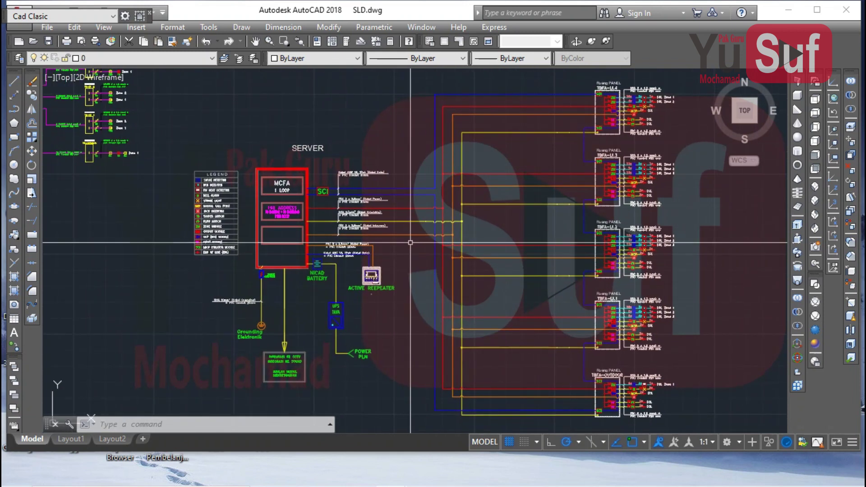
pyautogui.scroll(4, 226, 232)
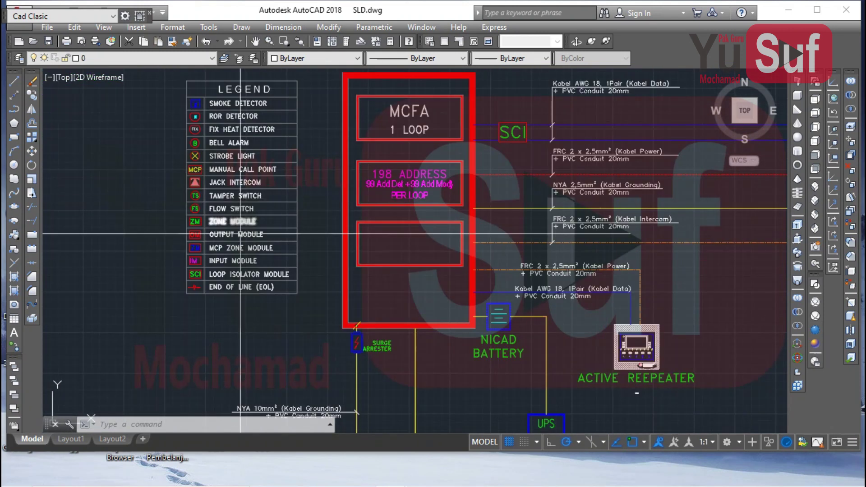
pyautogui.scroll(-4, 343, 212)
pyautogui.moveTo(448, 209); pyautogui.dragTo(378, 219, button='middle')
pyautogui.moveTo(535, 230); pyautogui.dragTo(462, 212, button='middle')
pyautogui.moveTo(555, 195); pyautogui.dragTo(496, 266, button='middle')
pyautogui.scroll(6, 516, 145)
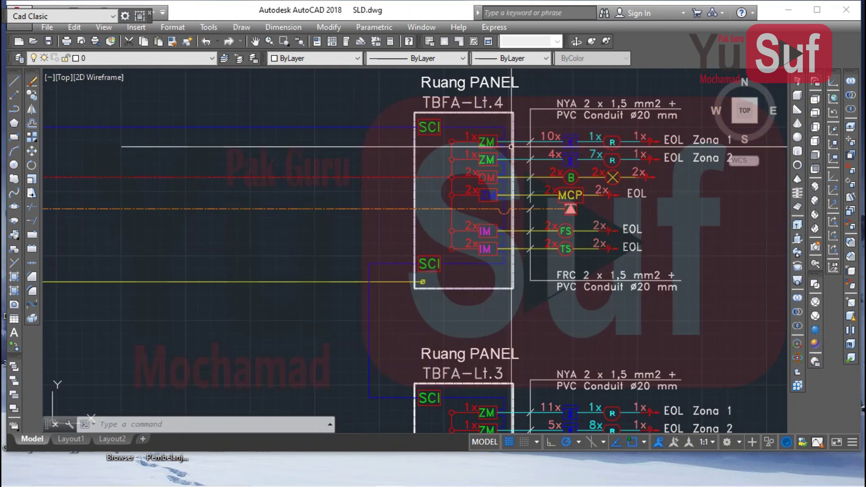
pyautogui.scroll(-4, 519, 145)
pyautogui.scroll(-4, 482, 231)
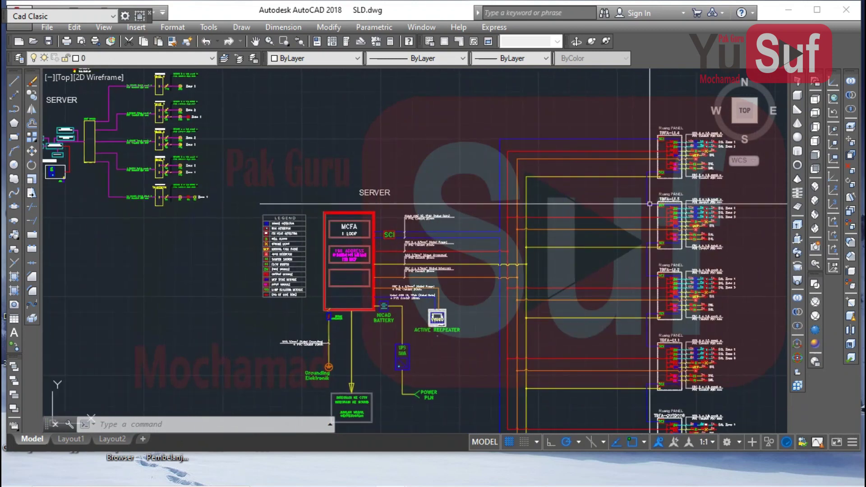
pyautogui.scroll(4, 453, 225)
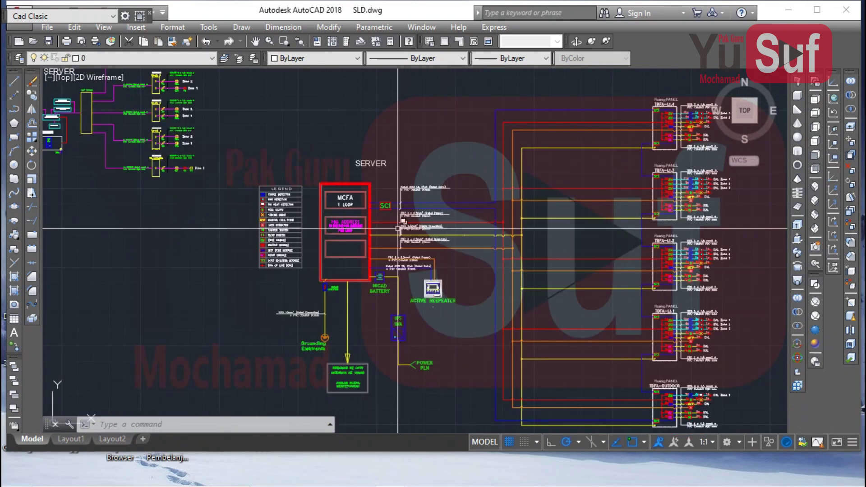
# - Erase the old four-panel copy of the fire alarm diagram above the finished one
pyautogui.scroll(-4, 450, 233)
pyautogui.scroll(-4, 449, 236)
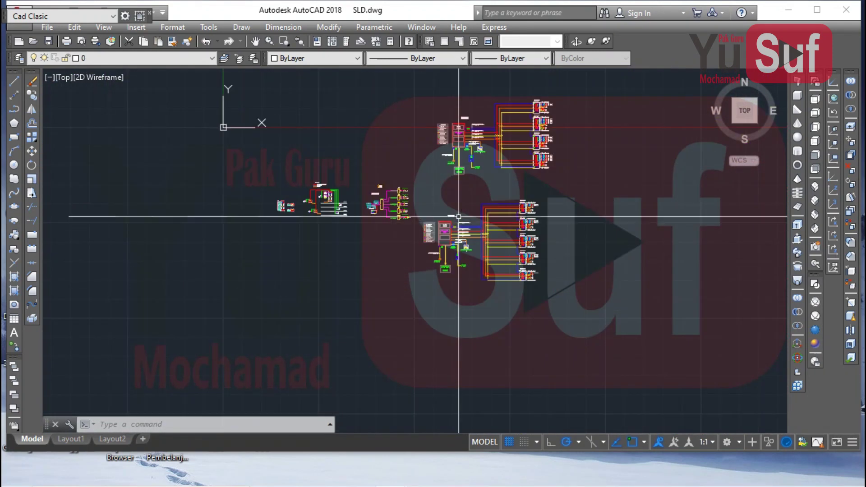
pyautogui.click(391, 91)
pyautogui.click(591, 203)
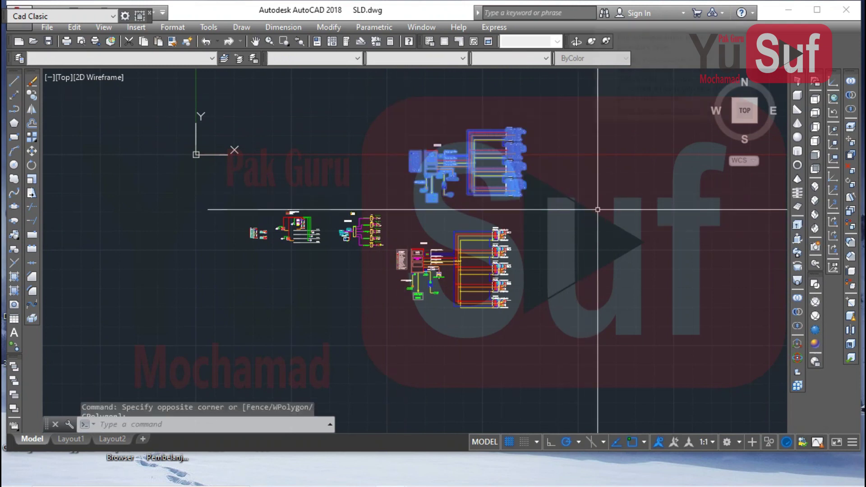
pyautogui.write('E')
pyautogui.press('Return')
# - Move the finished fire alarm diagram up and slightly right so it lines up with the other diagrams, and save the drawing
pyautogui.click(392, 193)
pyautogui.click(571, 325)
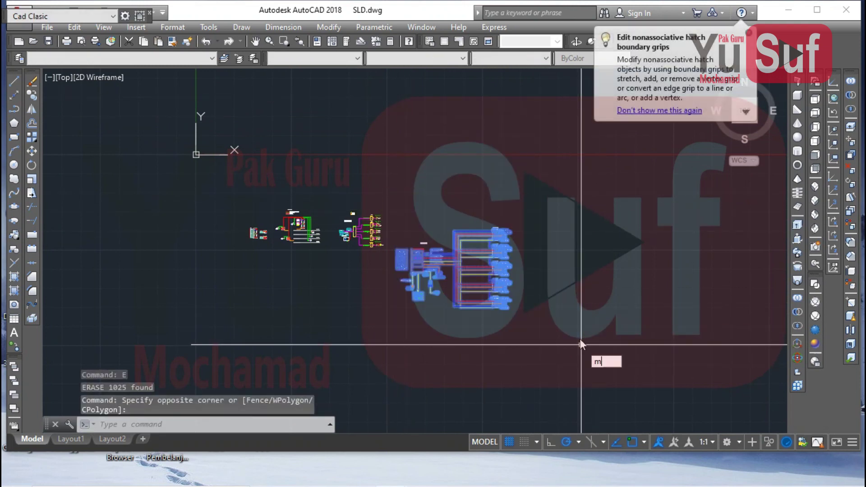
pyautogui.write('M')
pyautogui.press('Return')
pyautogui.click(571, 326)
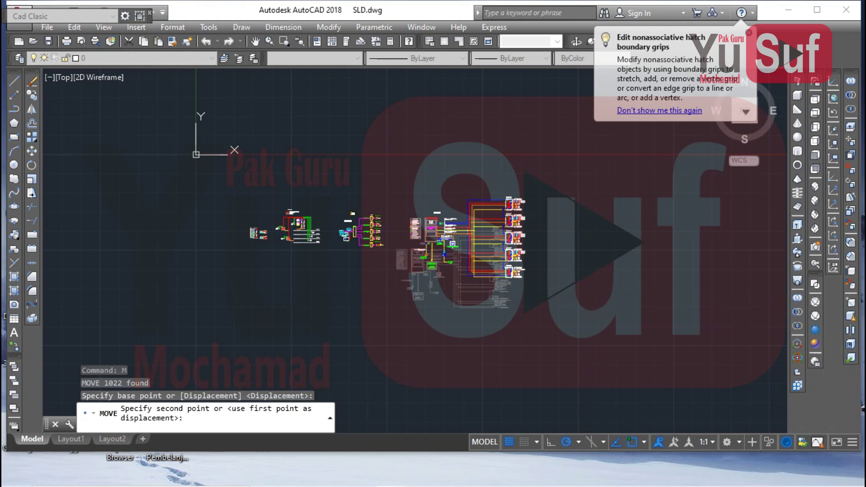
pyautogui.press('Escape')
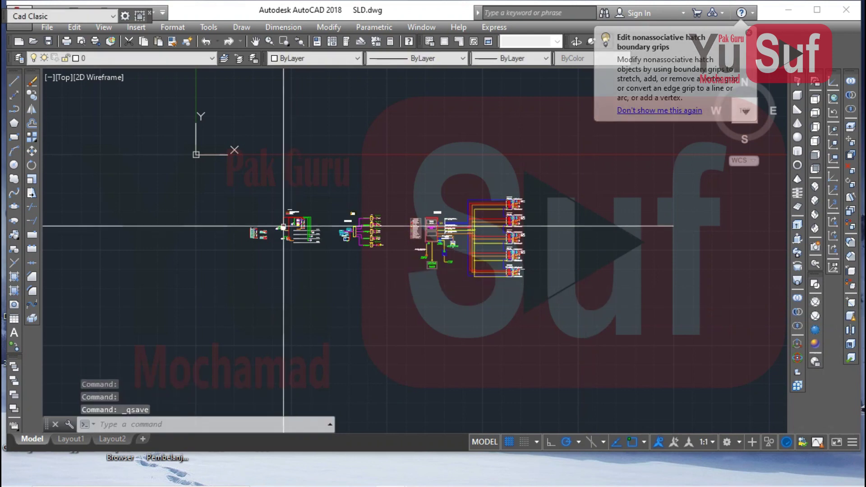
pyautogui.scroll(6, 275, 227)
pyautogui.hotkey('ctrl', 's')
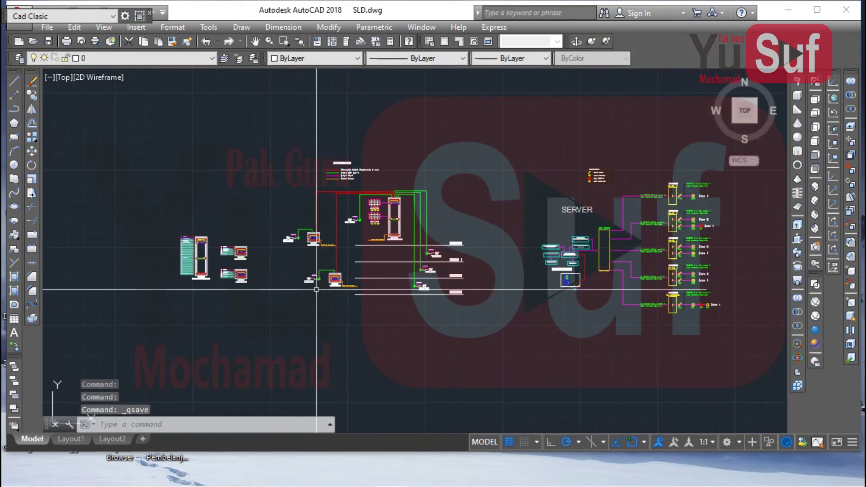
# - Review the row of single-line diagrams from the rack drawing across to the fire alarm diagram and save the drawing
pyautogui.scroll(4, 277, 267)
pyautogui.moveTo(144, 255); pyautogui.dragTo(282, 216, button='middle')
pyautogui.scroll(4, 205, 125)
pyautogui.scroll(-6, 205, 125)
pyautogui.moveTo(431, 110); pyautogui.dragTo(286, 235, button='middle')
pyautogui.moveTo(605, 261)
pyautogui.mouseDown(button='middle')
pyautogui.moveTo(515, 286)
pyautogui.moveTo(228, 211)
pyautogui.mouseUp(button='middle')
pyautogui.scroll(2, 310, 231)
pyautogui.scroll(-2, 356, 190)
pyautogui.moveTo(515, 198); pyautogui.dragTo(317, 202, button='middle')
pyautogui.scroll(2, 312, 194)
pyautogui.moveTo(420, 203)
pyautogui.mouseDown(button='middle')
pyautogui.moveTo(312, 194)
pyautogui.moveTo(545, 217)
pyautogui.mouseUp(button='middle')
pyautogui.scroll(-4, 312, 194)
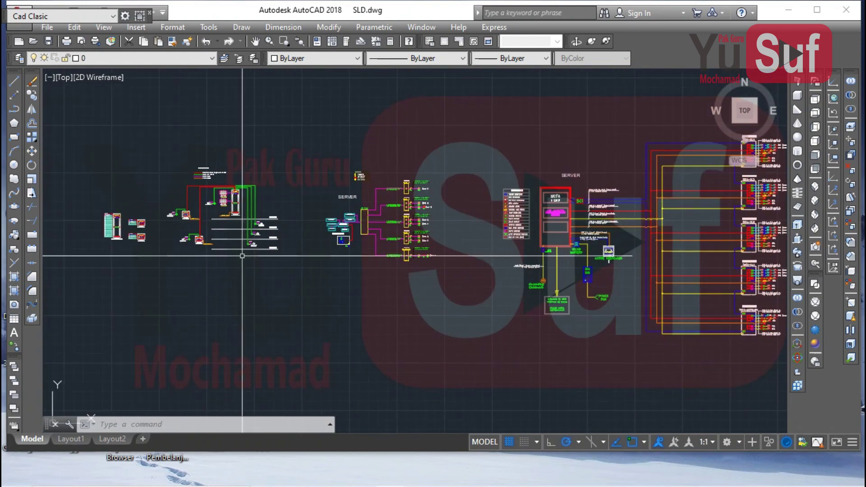
pyautogui.moveTo(433, 245); pyautogui.dragTo(369, 246, button='middle')
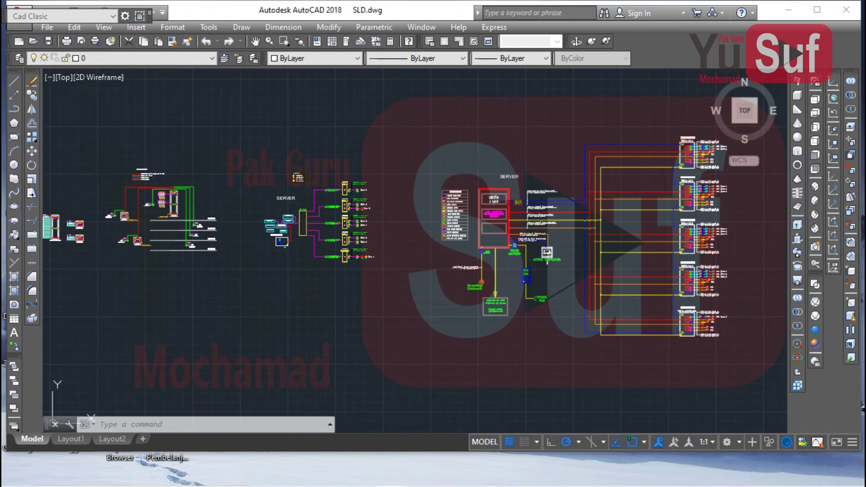
pyautogui.hotkey('ctrl', 's')
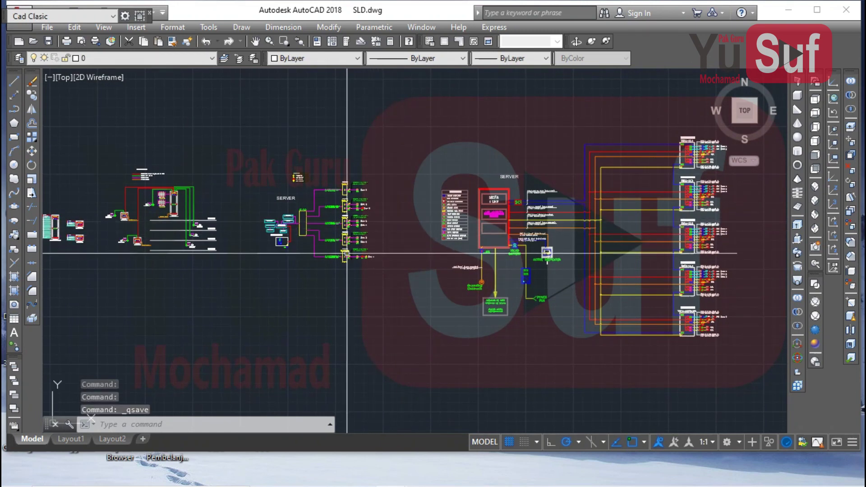
pyautogui.scroll(-3, 356, 243)
pyautogui.click(304, 161)
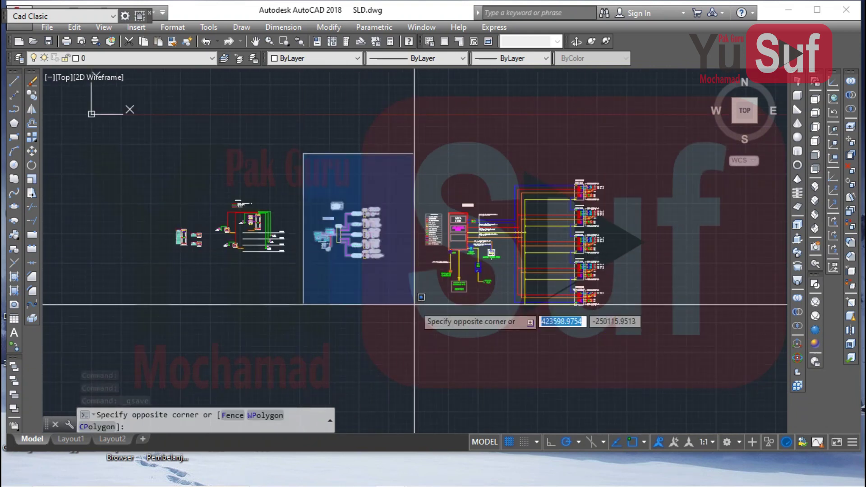
pyautogui.click(418, 309)
pyautogui.press('Escape')
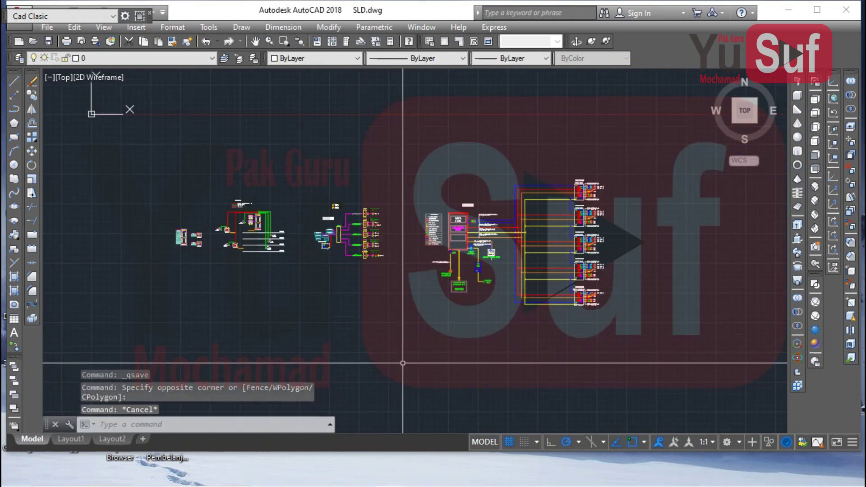
# - Move the middle five-branch SERVER diagram slightly right, closer to the fire alarm diagram, and save the drawing
pyautogui.hotkey('ctrl', 's')
pyautogui.moveTo(366, 309); pyautogui.dragTo(380, 314, button='middle')
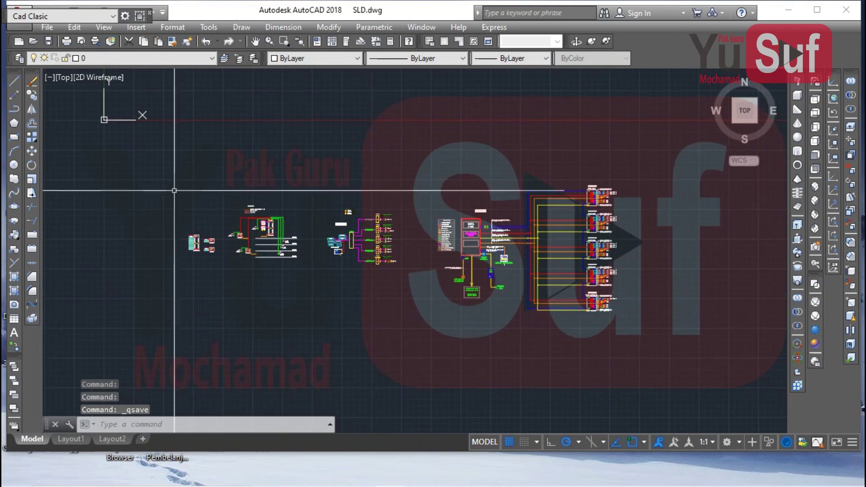
pyautogui.click(359, 170)
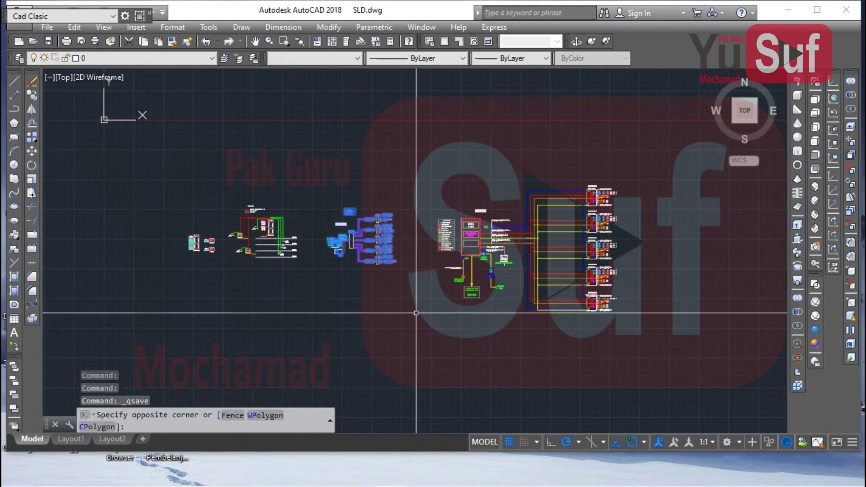
pyautogui.click(413, 344)
pyautogui.write('m')
pyautogui.press('Return')
pyautogui.scroll(1, 354, 329)
pyautogui.click(344, 310)
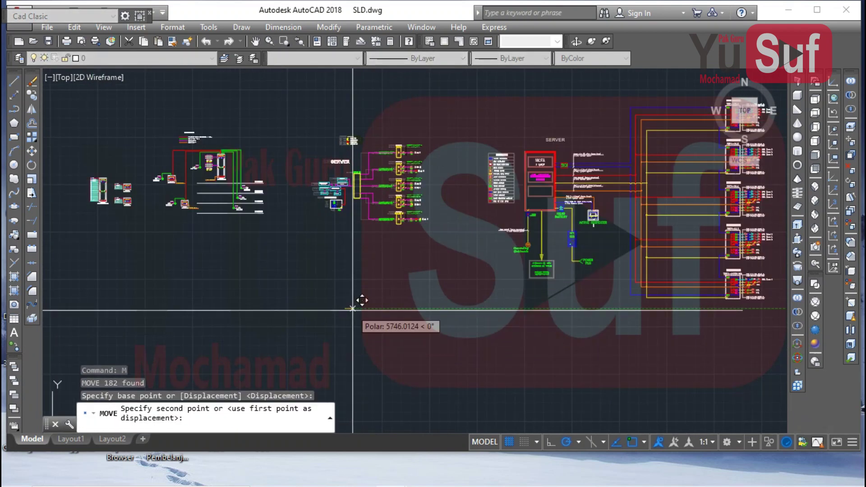
pyautogui.click(352, 311)
pyautogui.press('Escape')
pyautogui.hotkey('ctrl', 's')
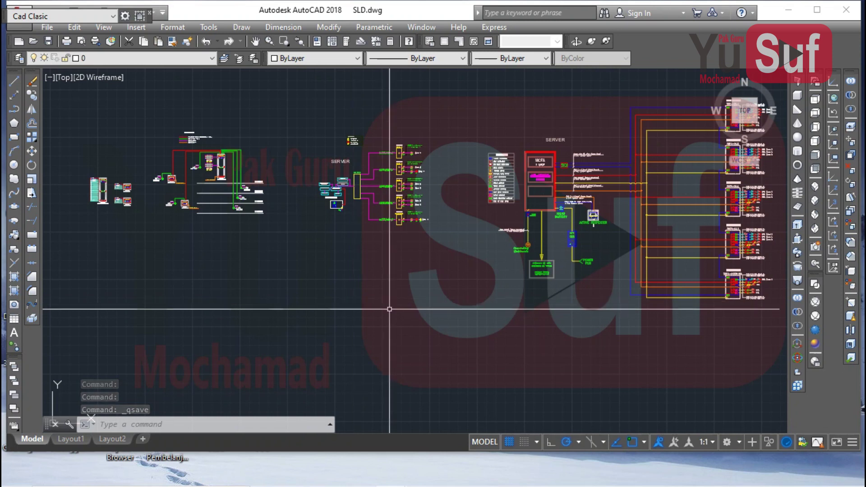
# - Examine the fire alarm diagram up close, including the TBFA-OUTDOOR panel and its cable routes, and compare it with the neighbouring diagrams
pyautogui.moveTo(473, 332); pyautogui.dragTo(432, 336, button='middle')
pyautogui.scroll(5, 499, 263)
pyautogui.scroll(-7, 518, 221)
pyautogui.scroll(5, 614, 193)
pyautogui.scroll(-5, 555, 251)
pyautogui.scroll(2, 574, 273)
pyautogui.scroll(6, 606, 307)
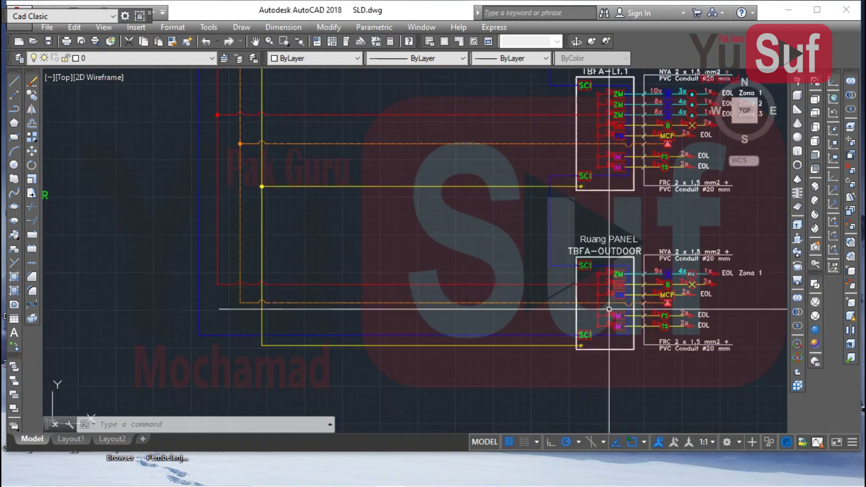
pyautogui.scroll(-8, 609, 308)
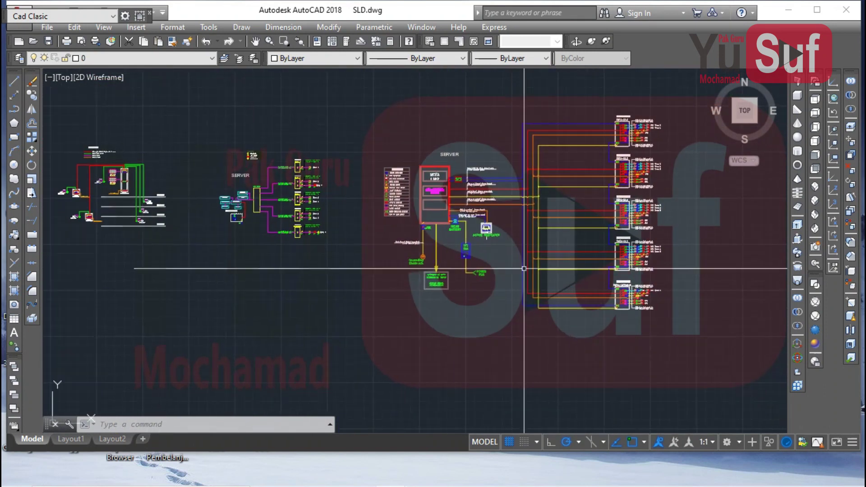
pyautogui.scroll(2, 525, 267)
pyautogui.moveTo(386, 249); pyautogui.dragTo(390, 252, button='middle')
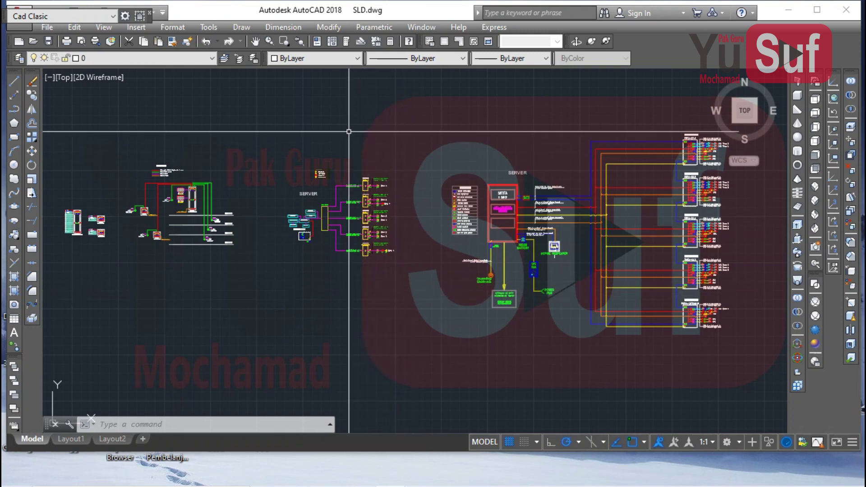
pyautogui.moveTo(449, 480)
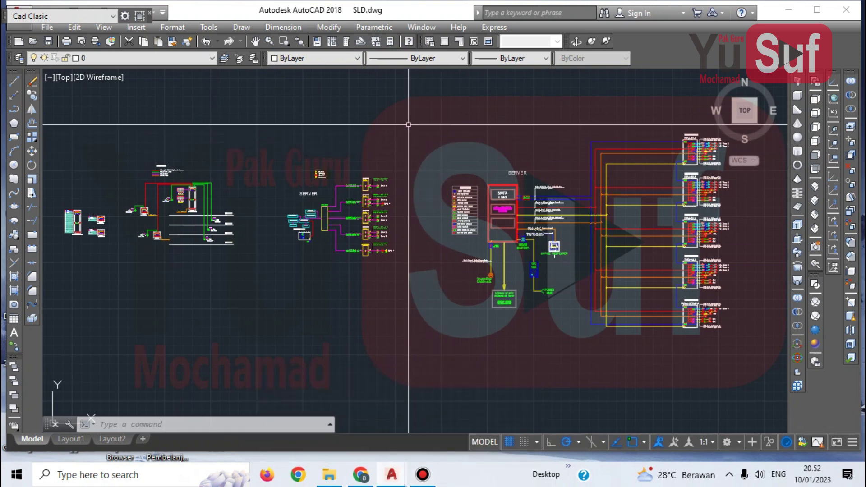
pyautogui.moveTo(398, 112); pyautogui.dragTo(428, 129, button='middle')
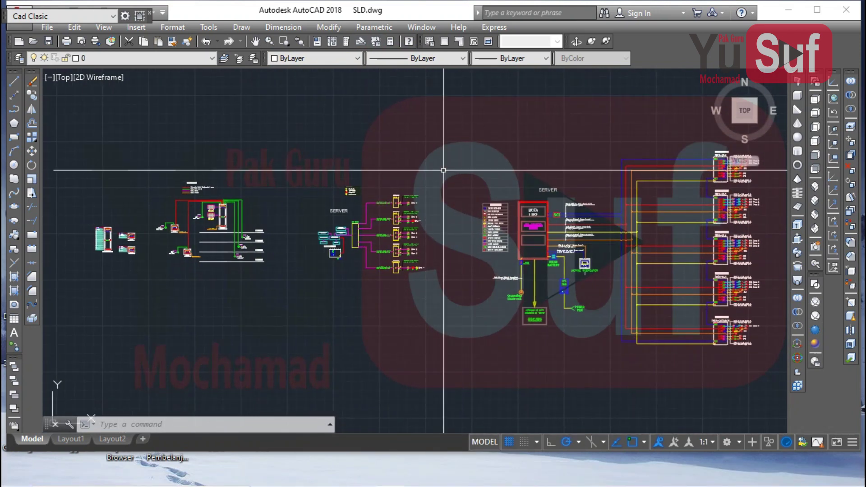
pyautogui.moveTo(442, 170); pyautogui.dragTo(413, 143, button='middle')
pyautogui.moveTo(348, 180); pyautogui.dragTo(376, 198, button='middle')
pyautogui.moveTo(290, 182)
pyautogui.mouseDown(button='middle')
pyautogui.moveTo(346, 170)
pyautogui.moveTo(235, 198)
pyautogui.moveTo(262, 186)
pyautogui.mouseUp(button='middle')
pyautogui.moveTo(422, 213)
pyautogui.mouseDown(button='middle')
pyautogui.moveTo(406, 206)
pyautogui.moveTo(429, 174)
pyautogui.mouseUp(button='middle')
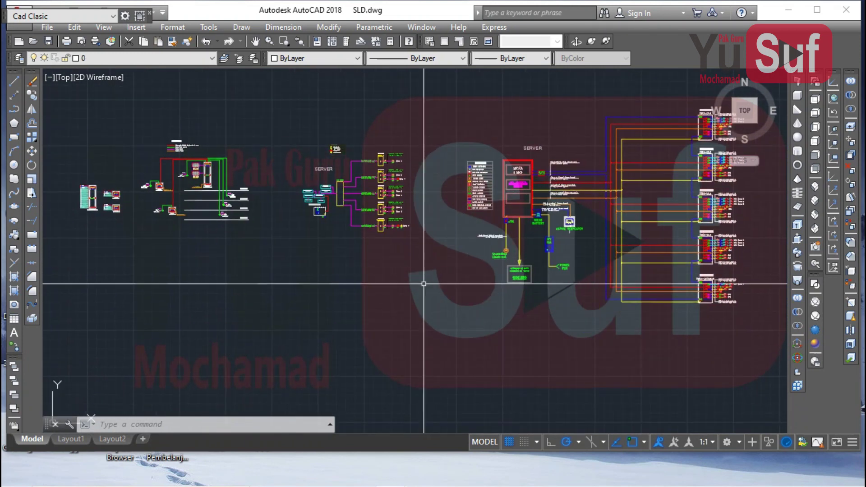
pyautogui.scroll(2, 383, 309)
pyautogui.scroll(-2, 446, 276)
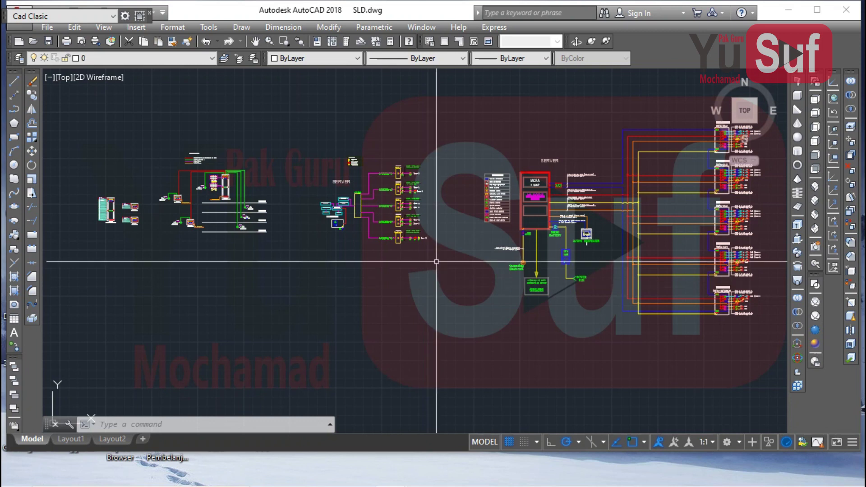
pyautogui.moveTo(436, 261); pyautogui.dragTo(413, 261, button='middle')
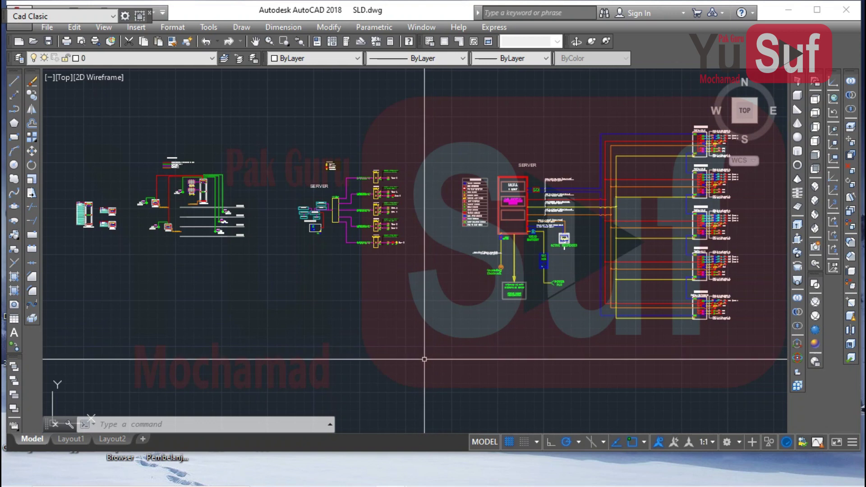
pyautogui.moveTo(361, 334); pyautogui.dragTo(372, 333, button='middle')
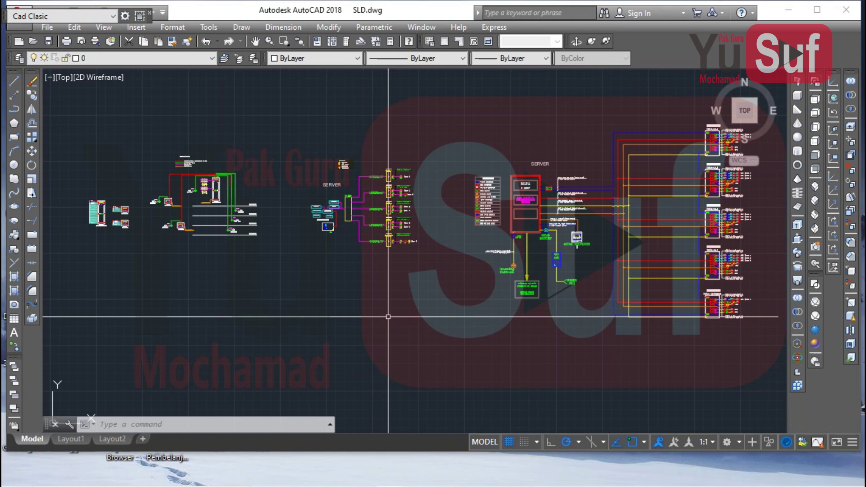
pyautogui.moveTo(388, 315); pyautogui.dragTo(379, 315, button='middle')
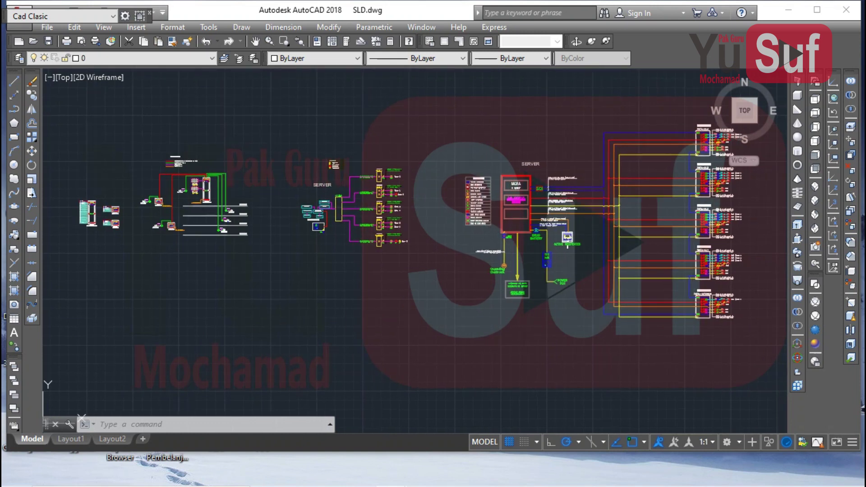
# - Minimize the drawing window to return to the desktop
pyautogui.click(789, 10)
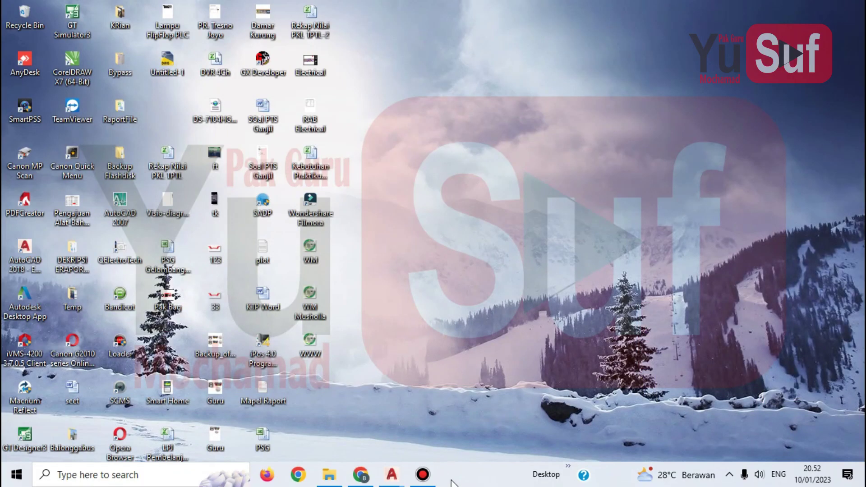